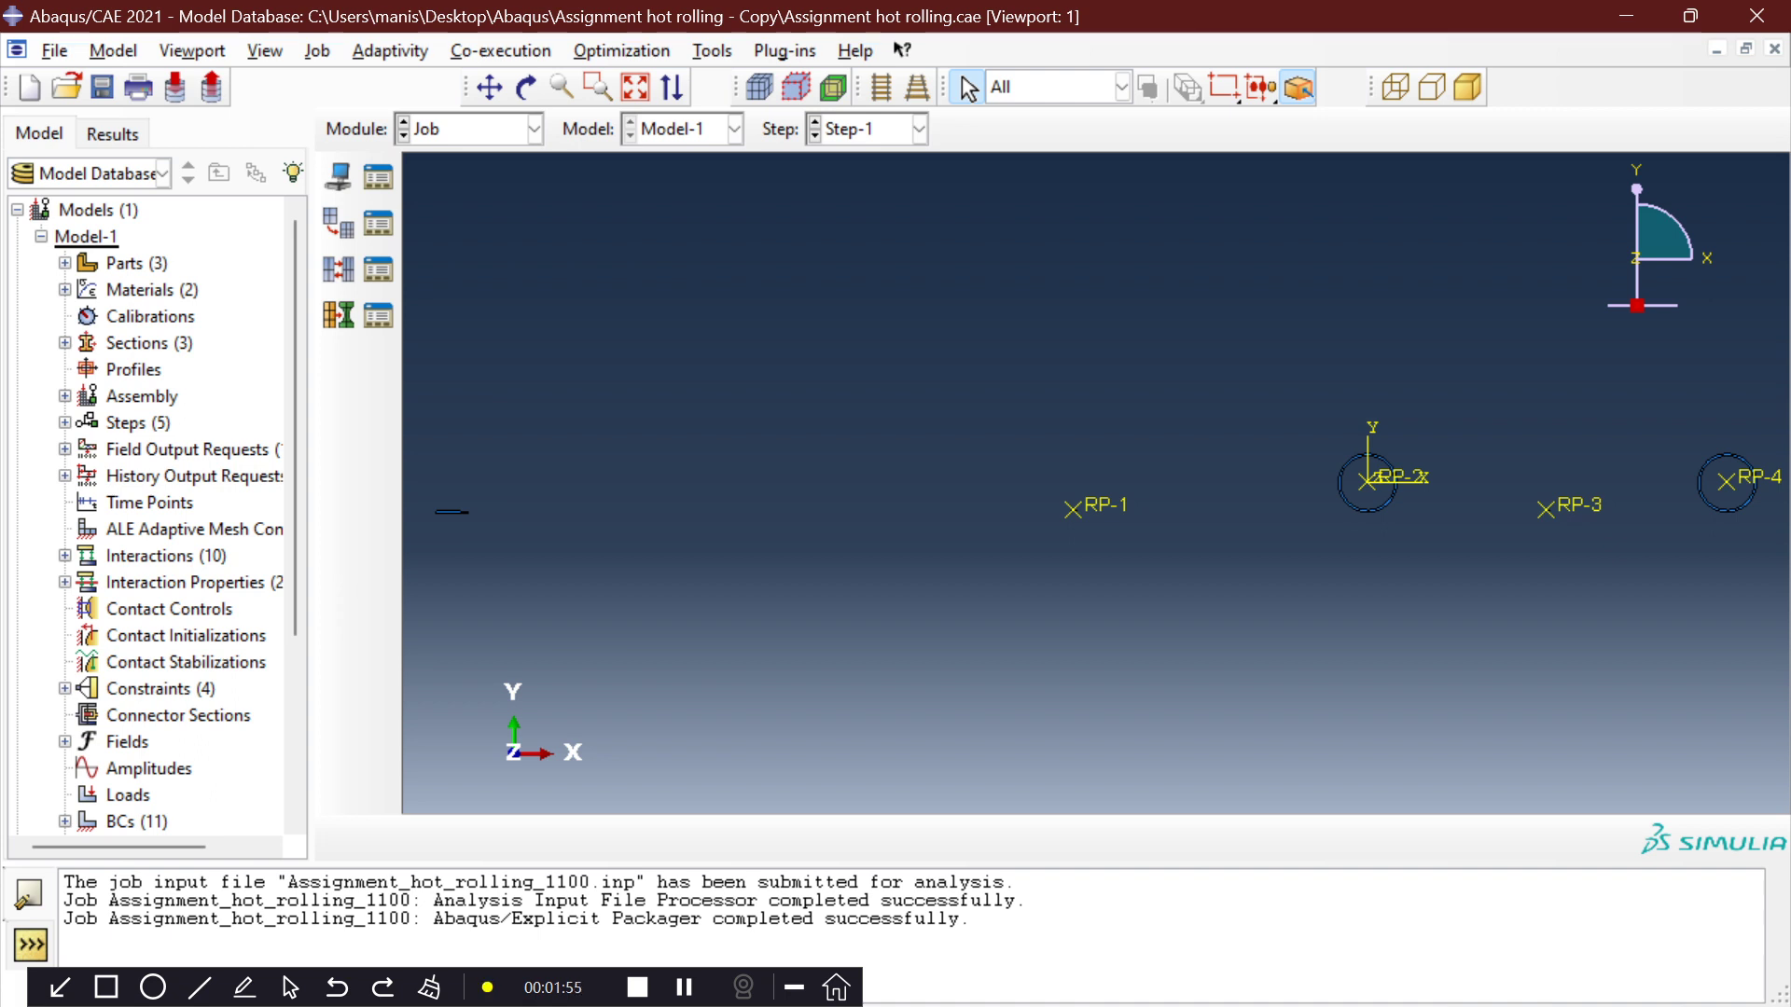
In the Part module, review the list of parts and display the Descalar, Roller and stock geometries in turn.
click(471, 129)
click(439, 154)
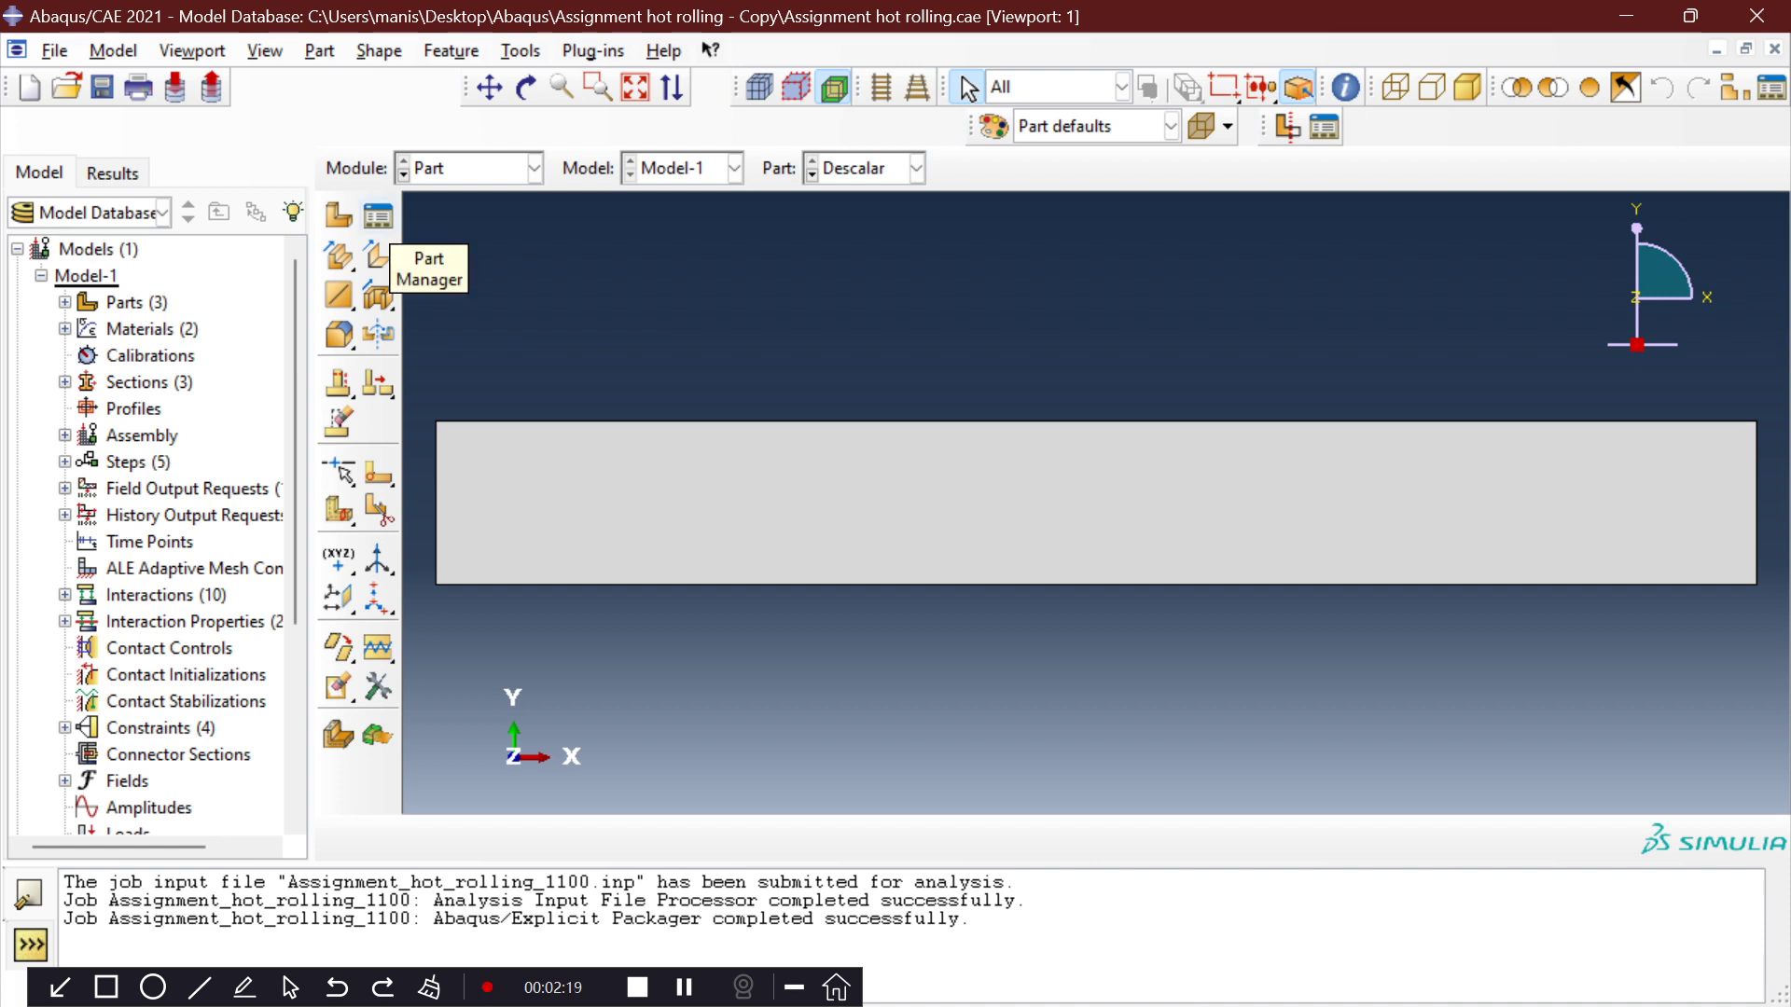
click(378, 215)
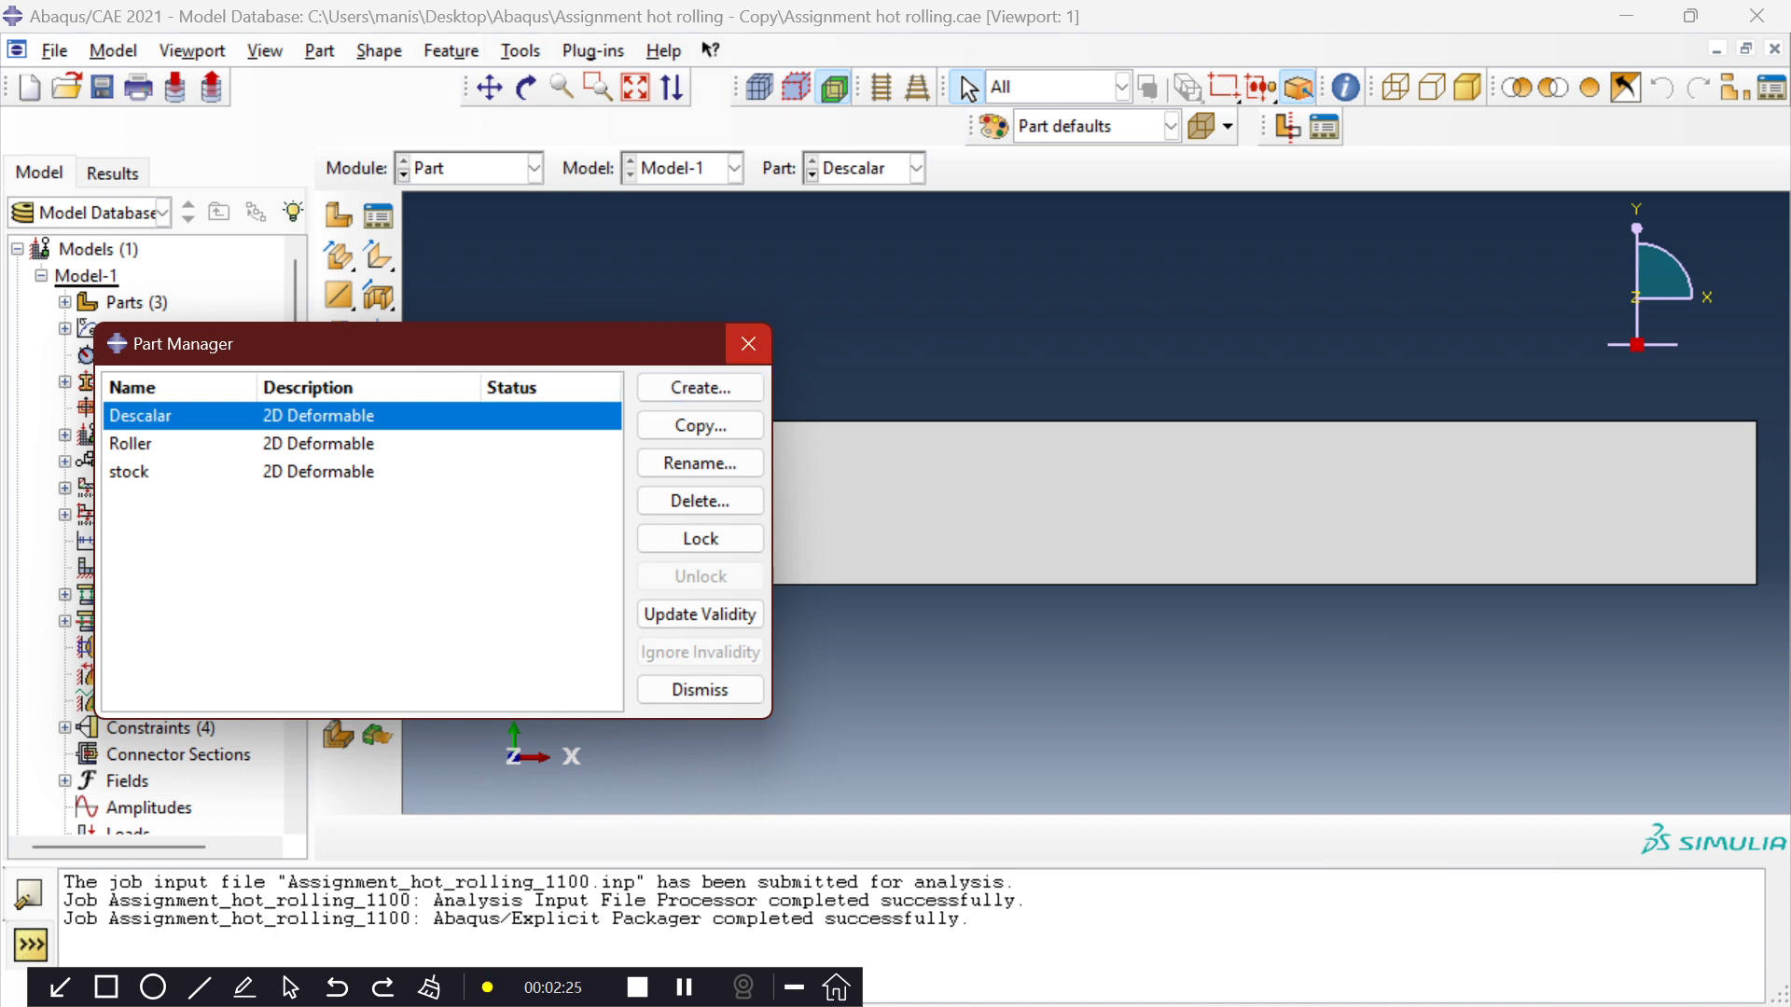
click(748, 344)
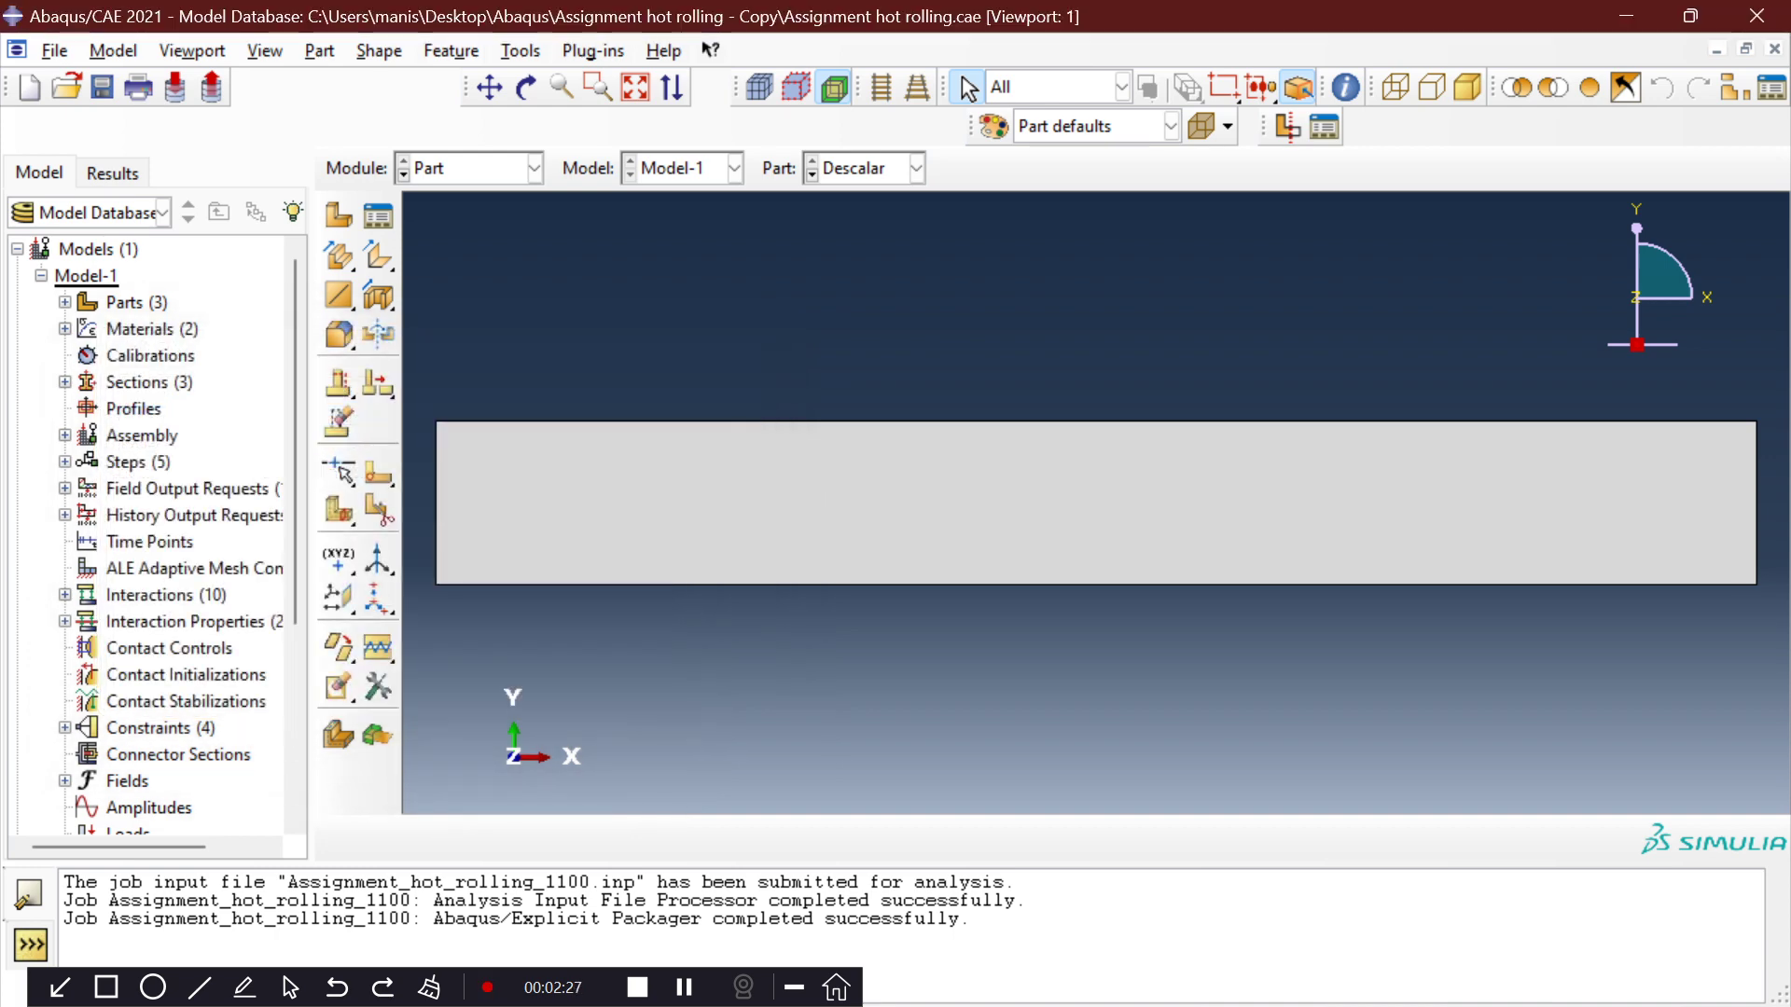
click(916, 168)
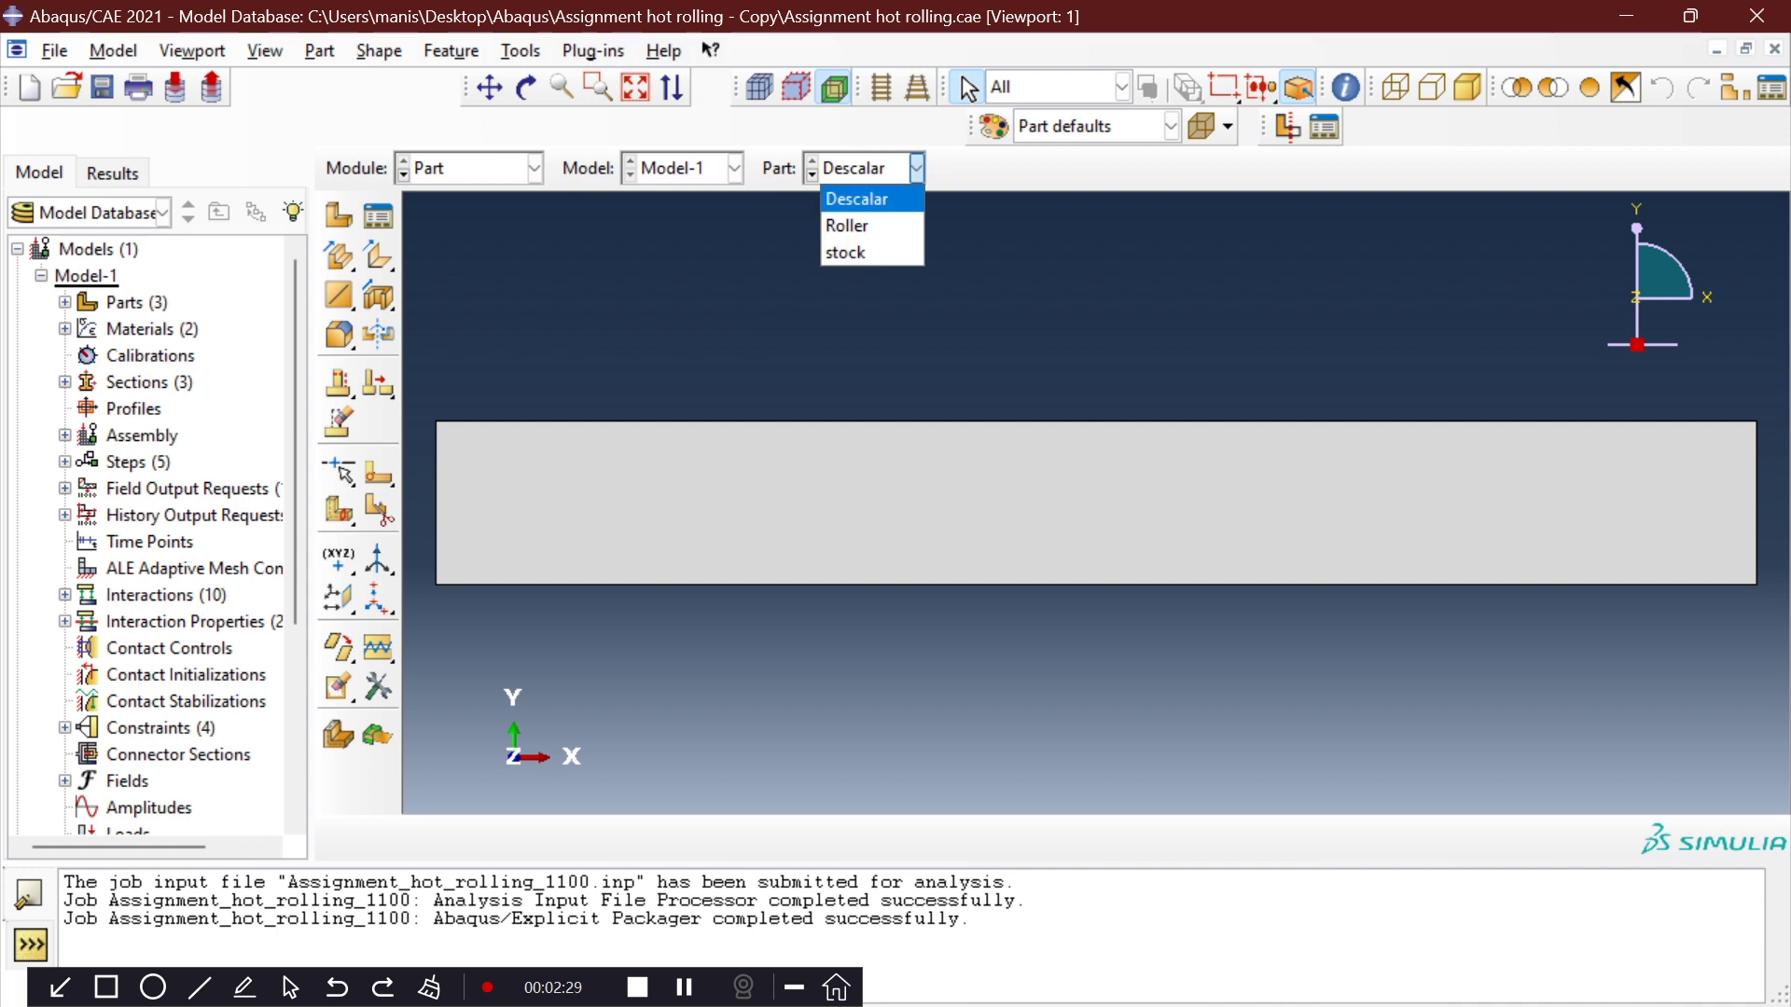
click(846, 228)
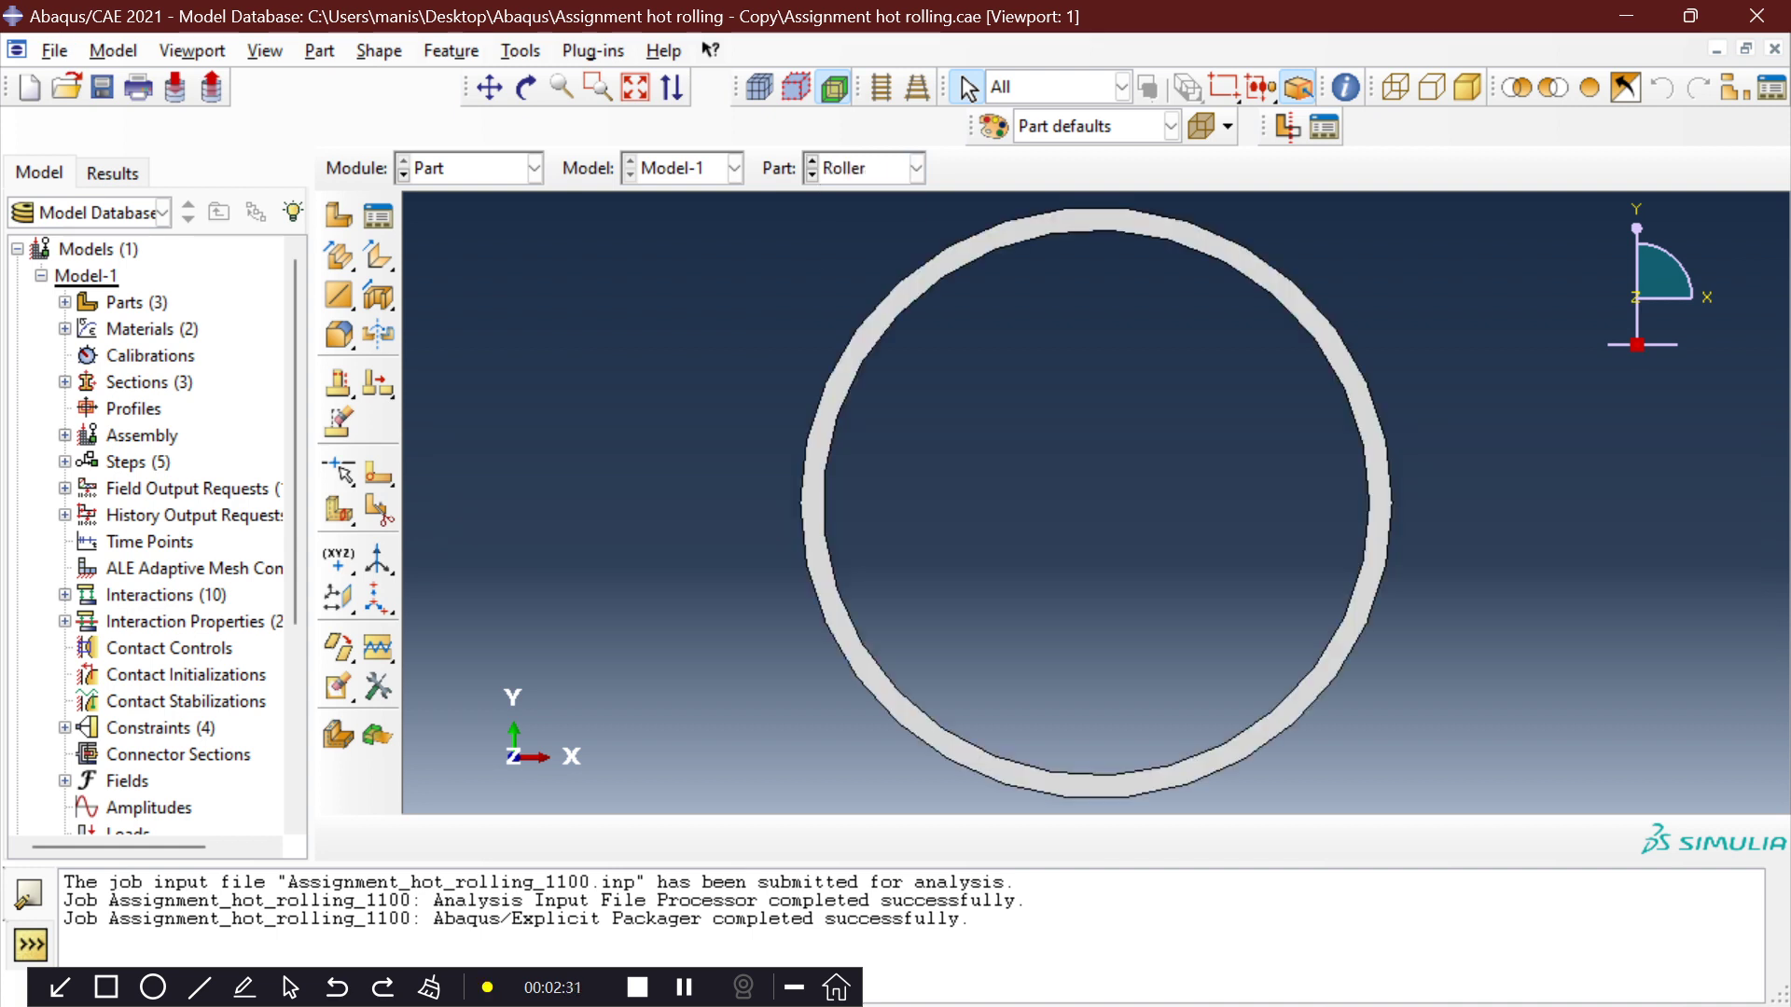
click(917, 168)
click(846, 250)
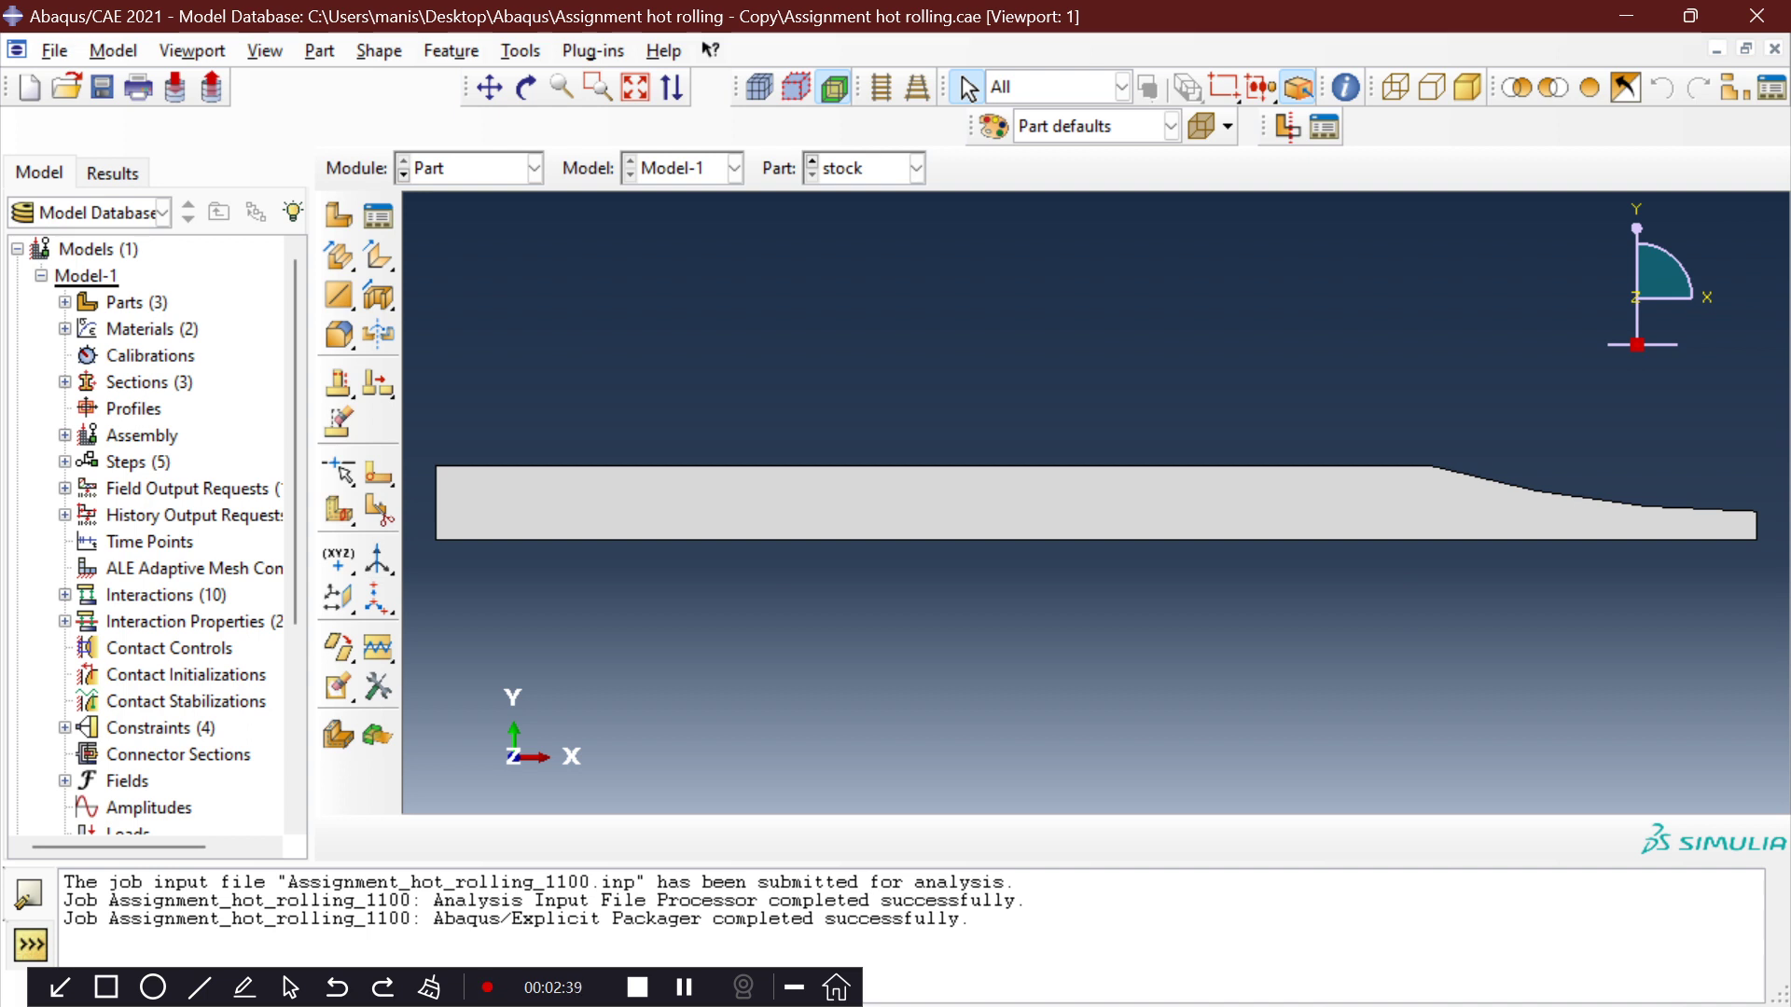
In the Property module, review the Roller material's conductivity, density, elastic and specific heat data.
click(535, 168)
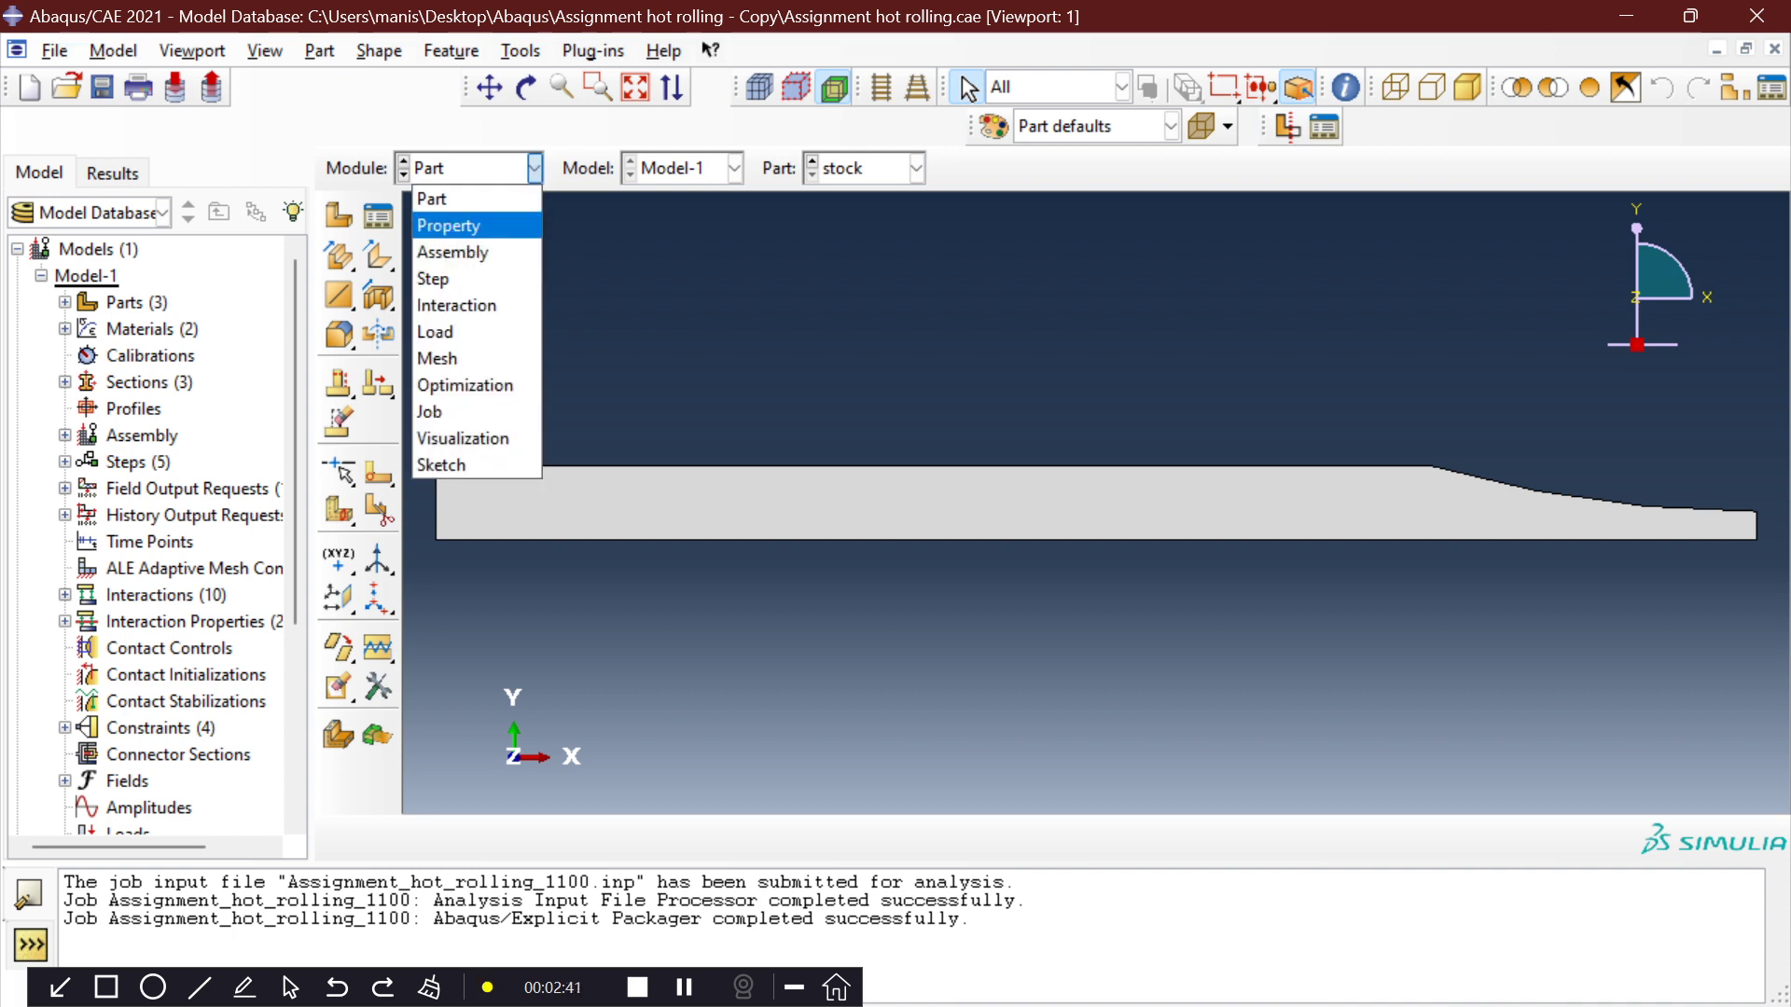
click(449, 226)
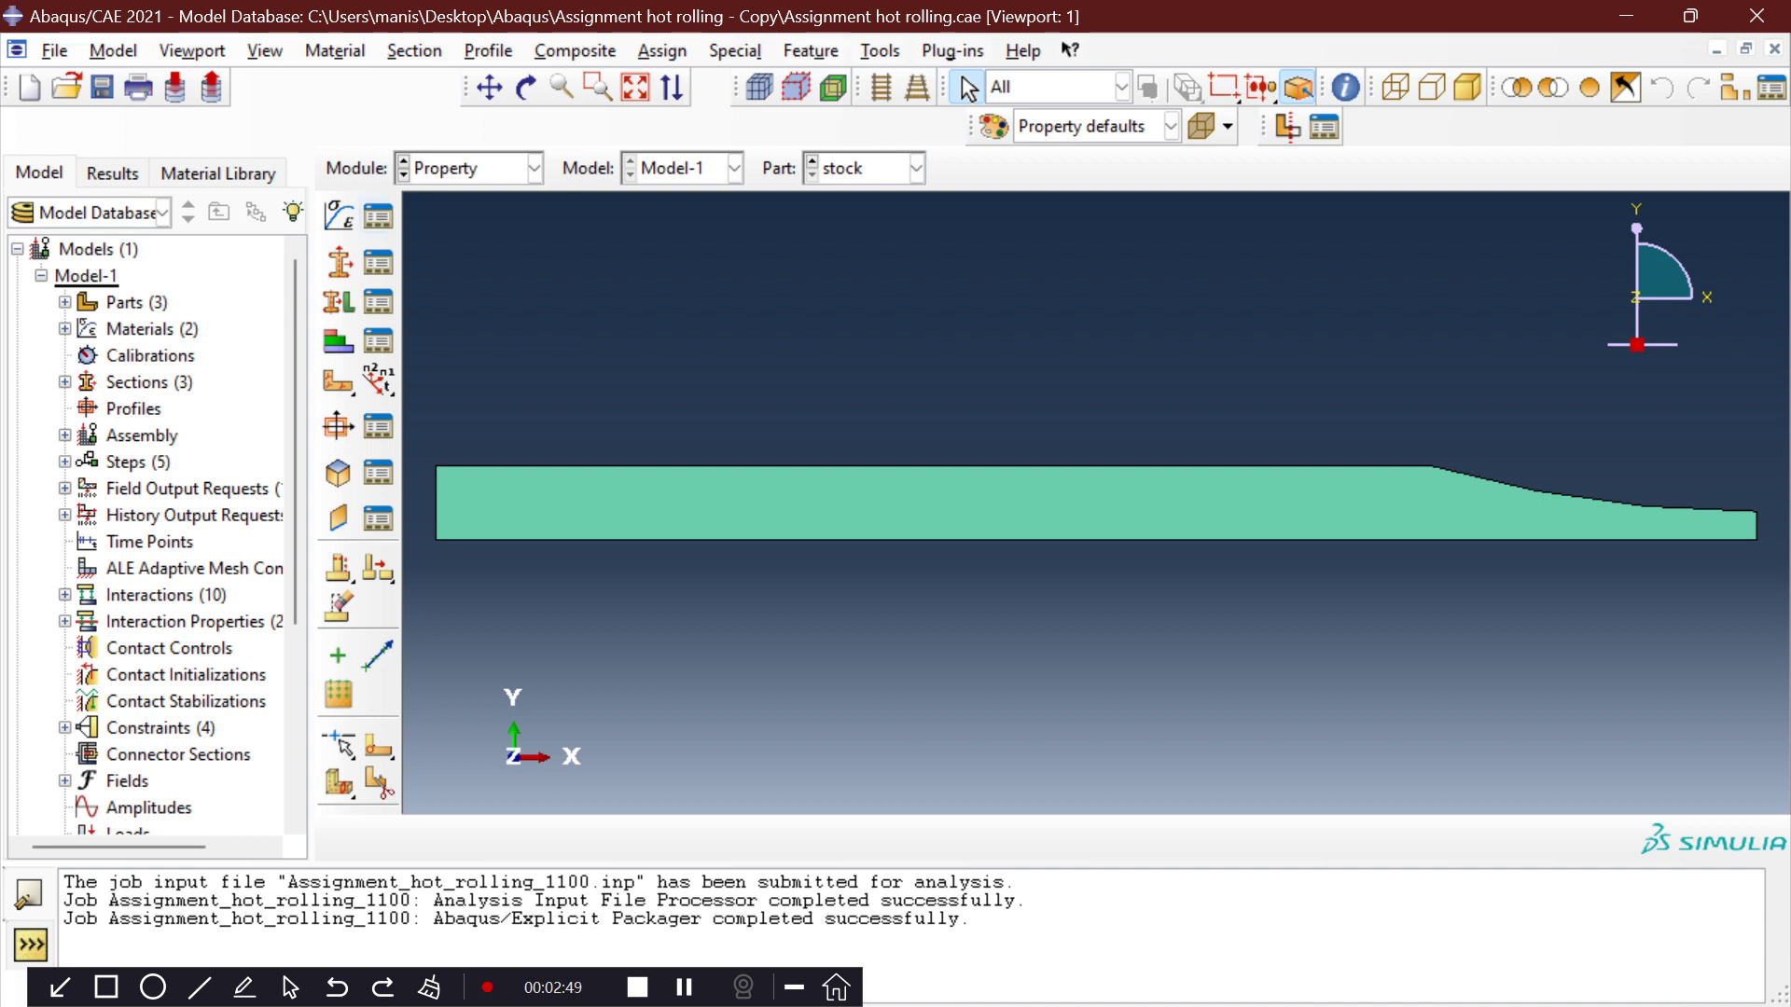
click(378, 217)
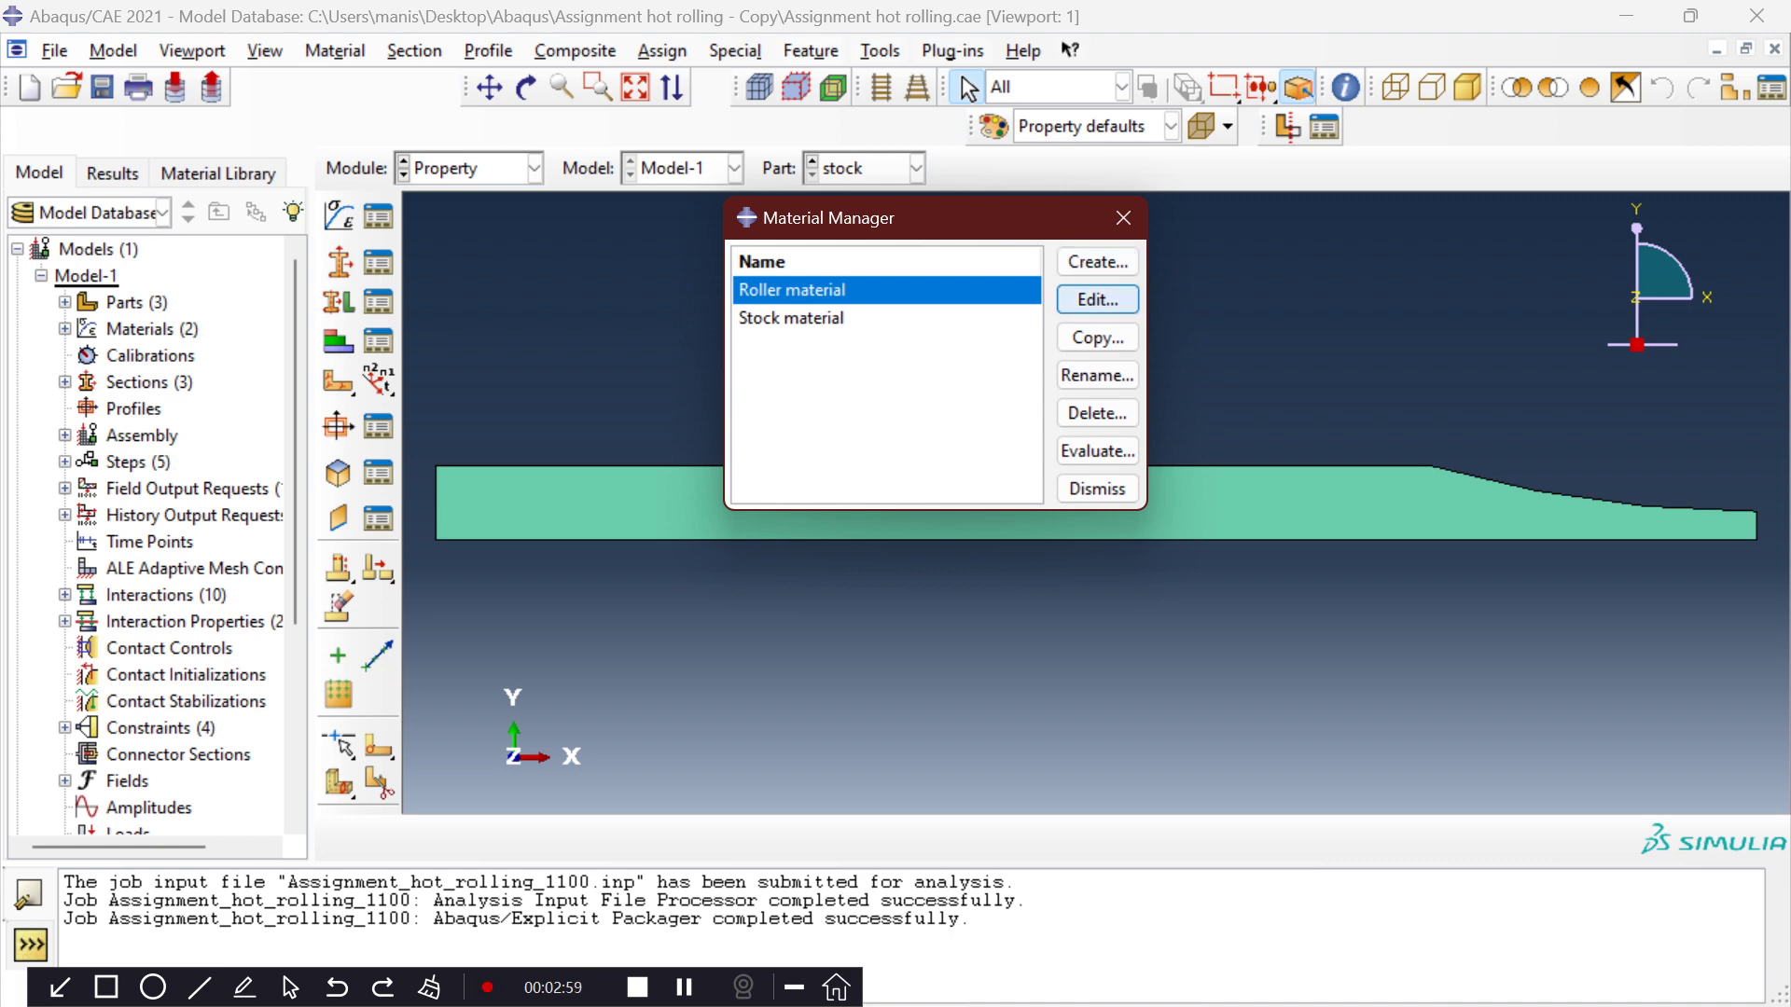
click(1097, 299)
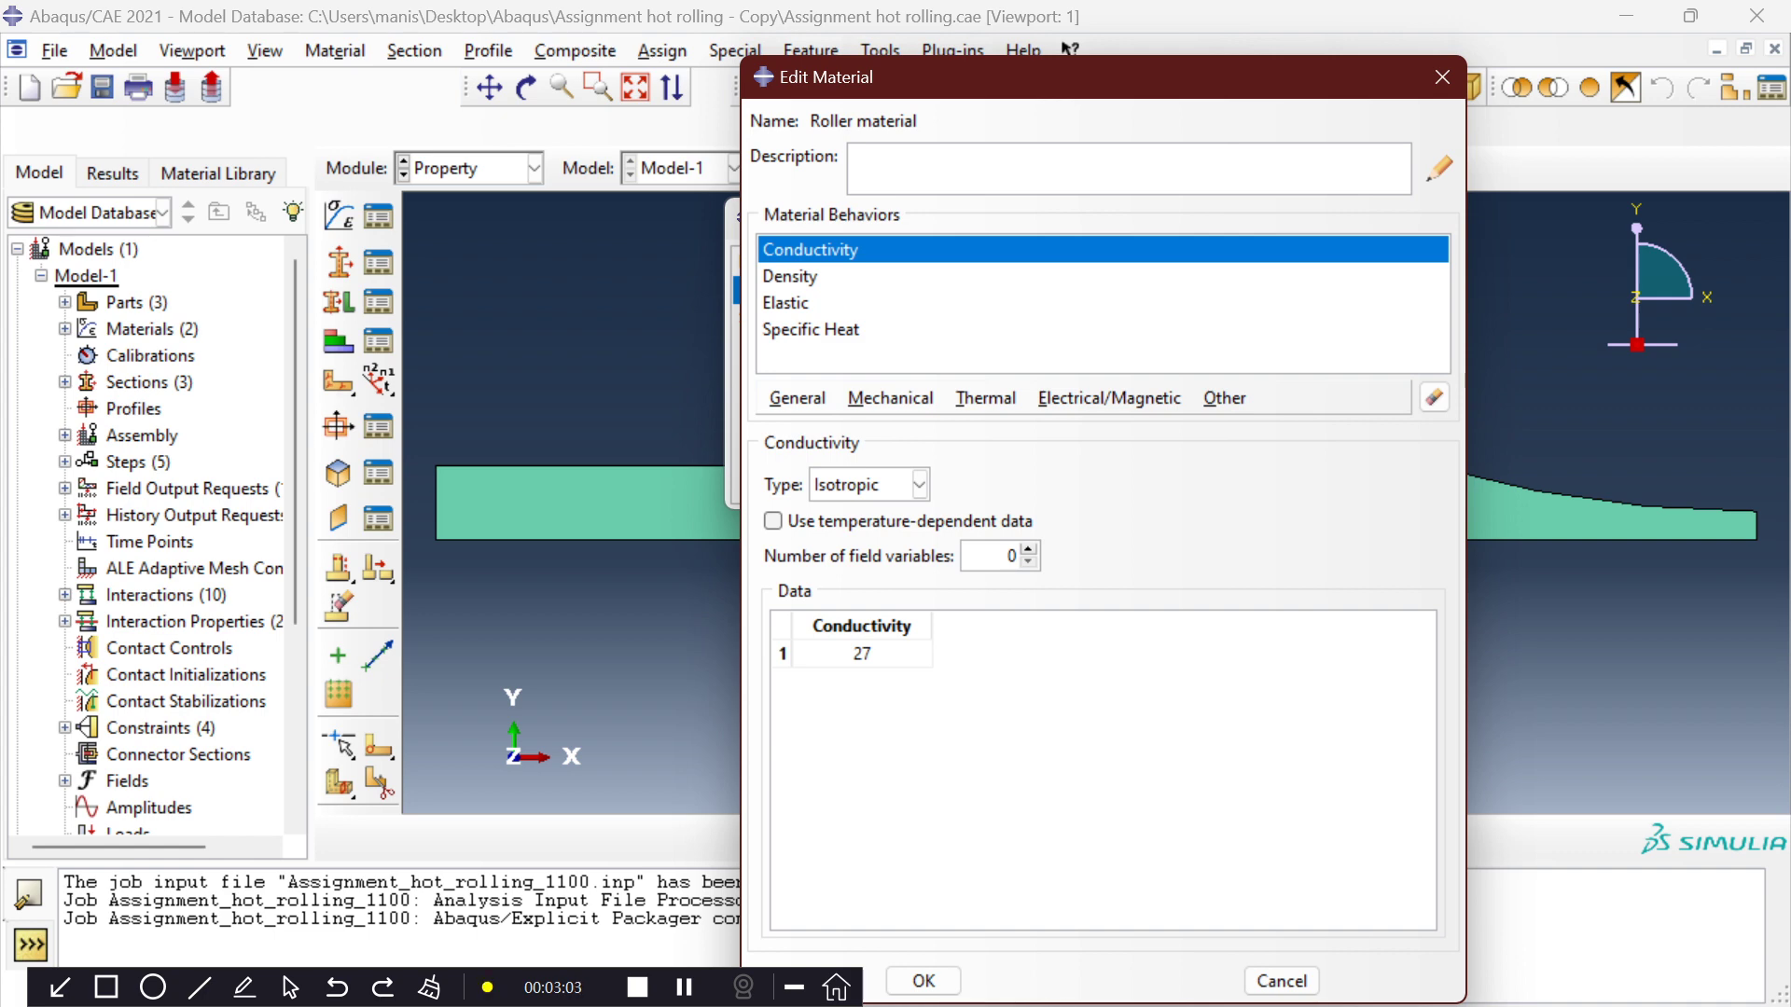
click(791, 277)
click(786, 303)
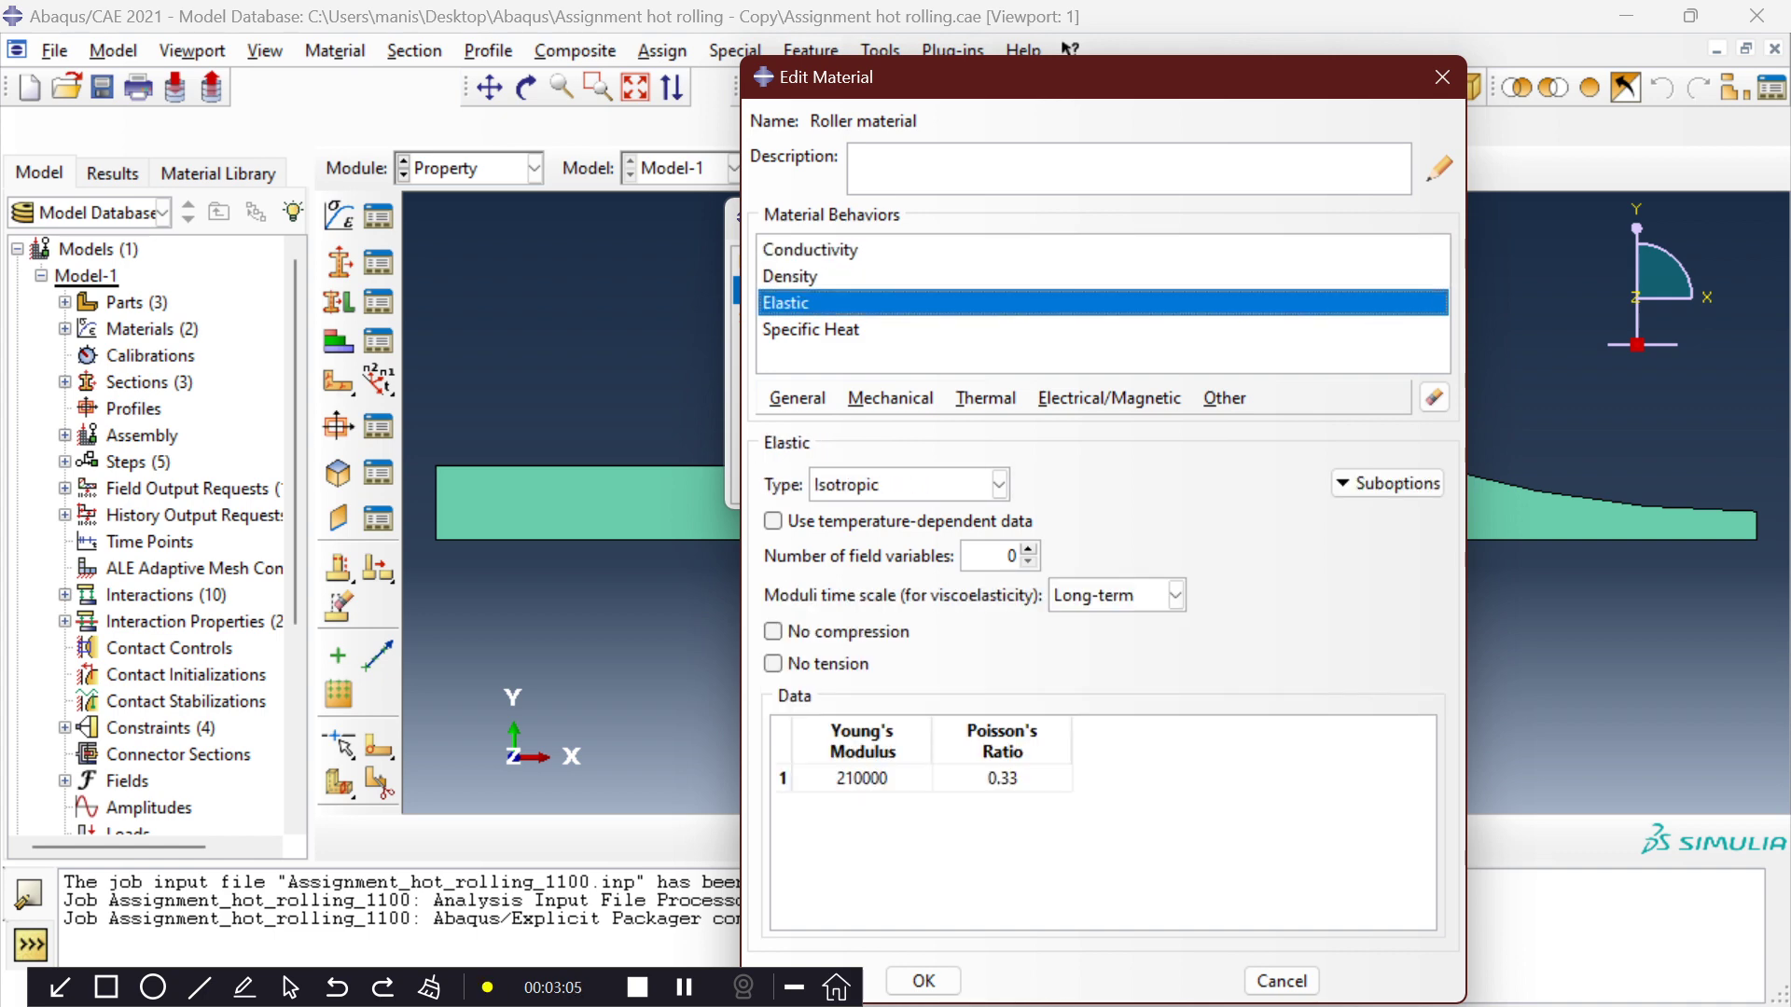
click(811, 330)
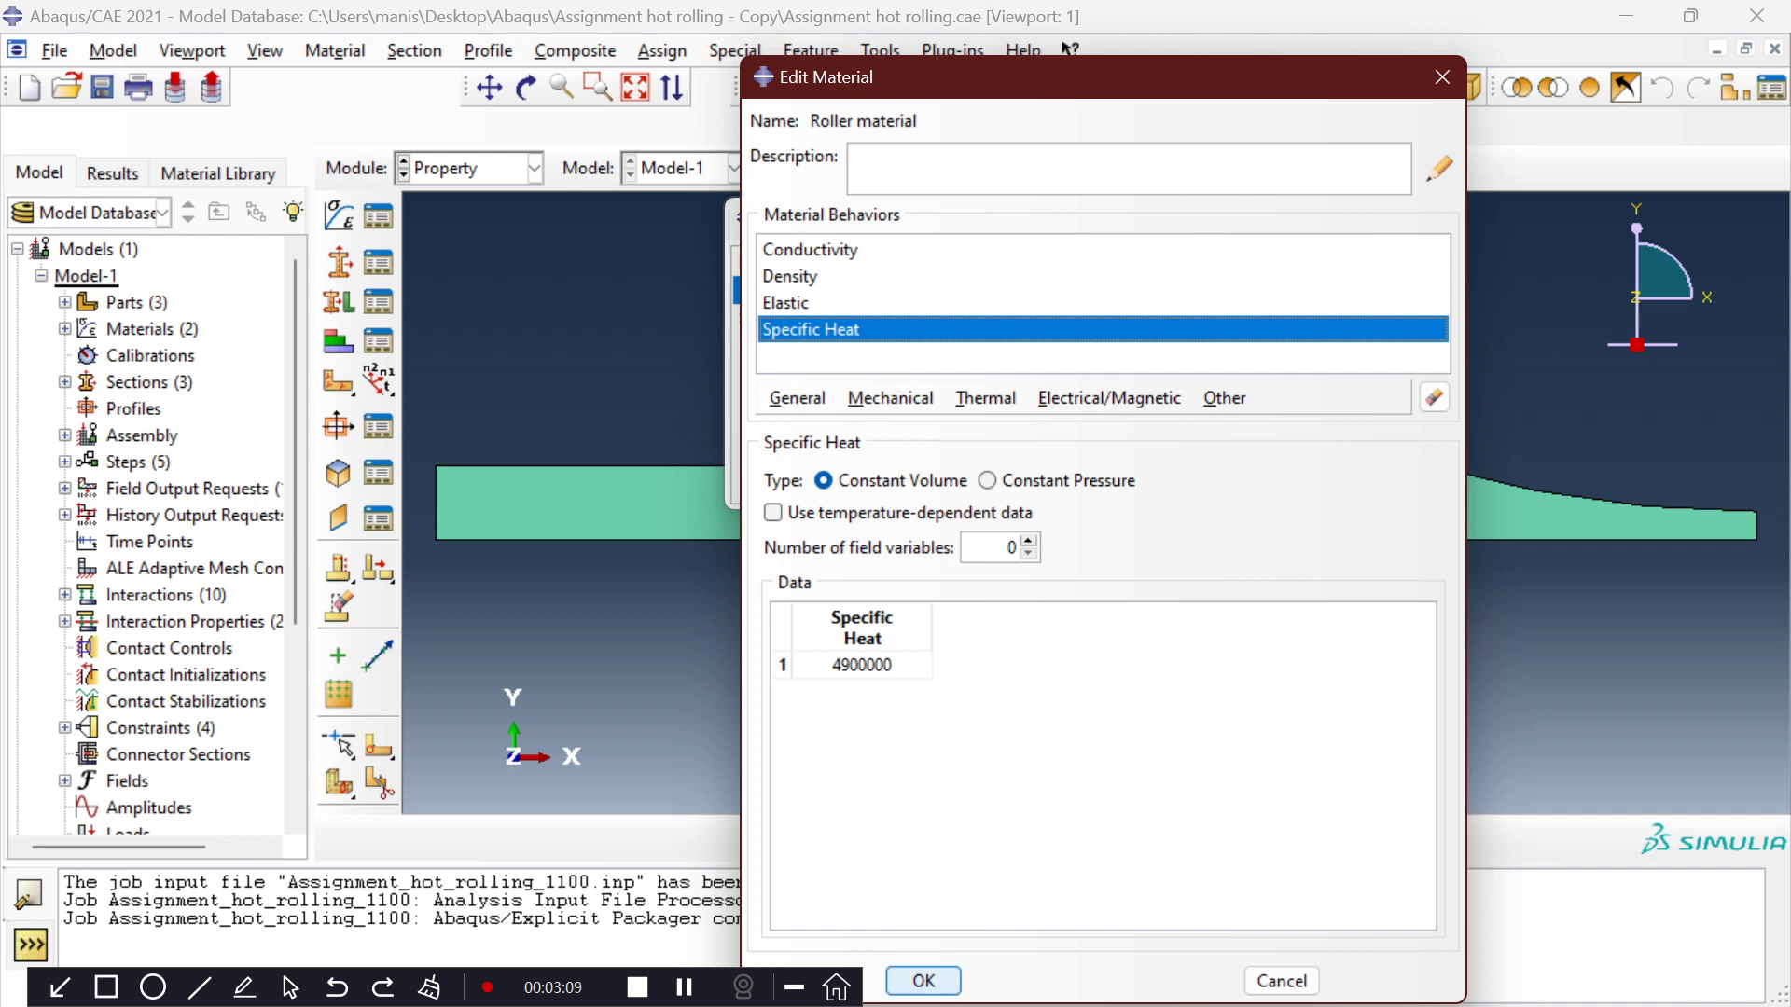
click(923, 980)
Review the Stock material's conductivity, density, elastic, expansion, inelastic heat fraction, plastic and specific heat data.
click(791, 318)
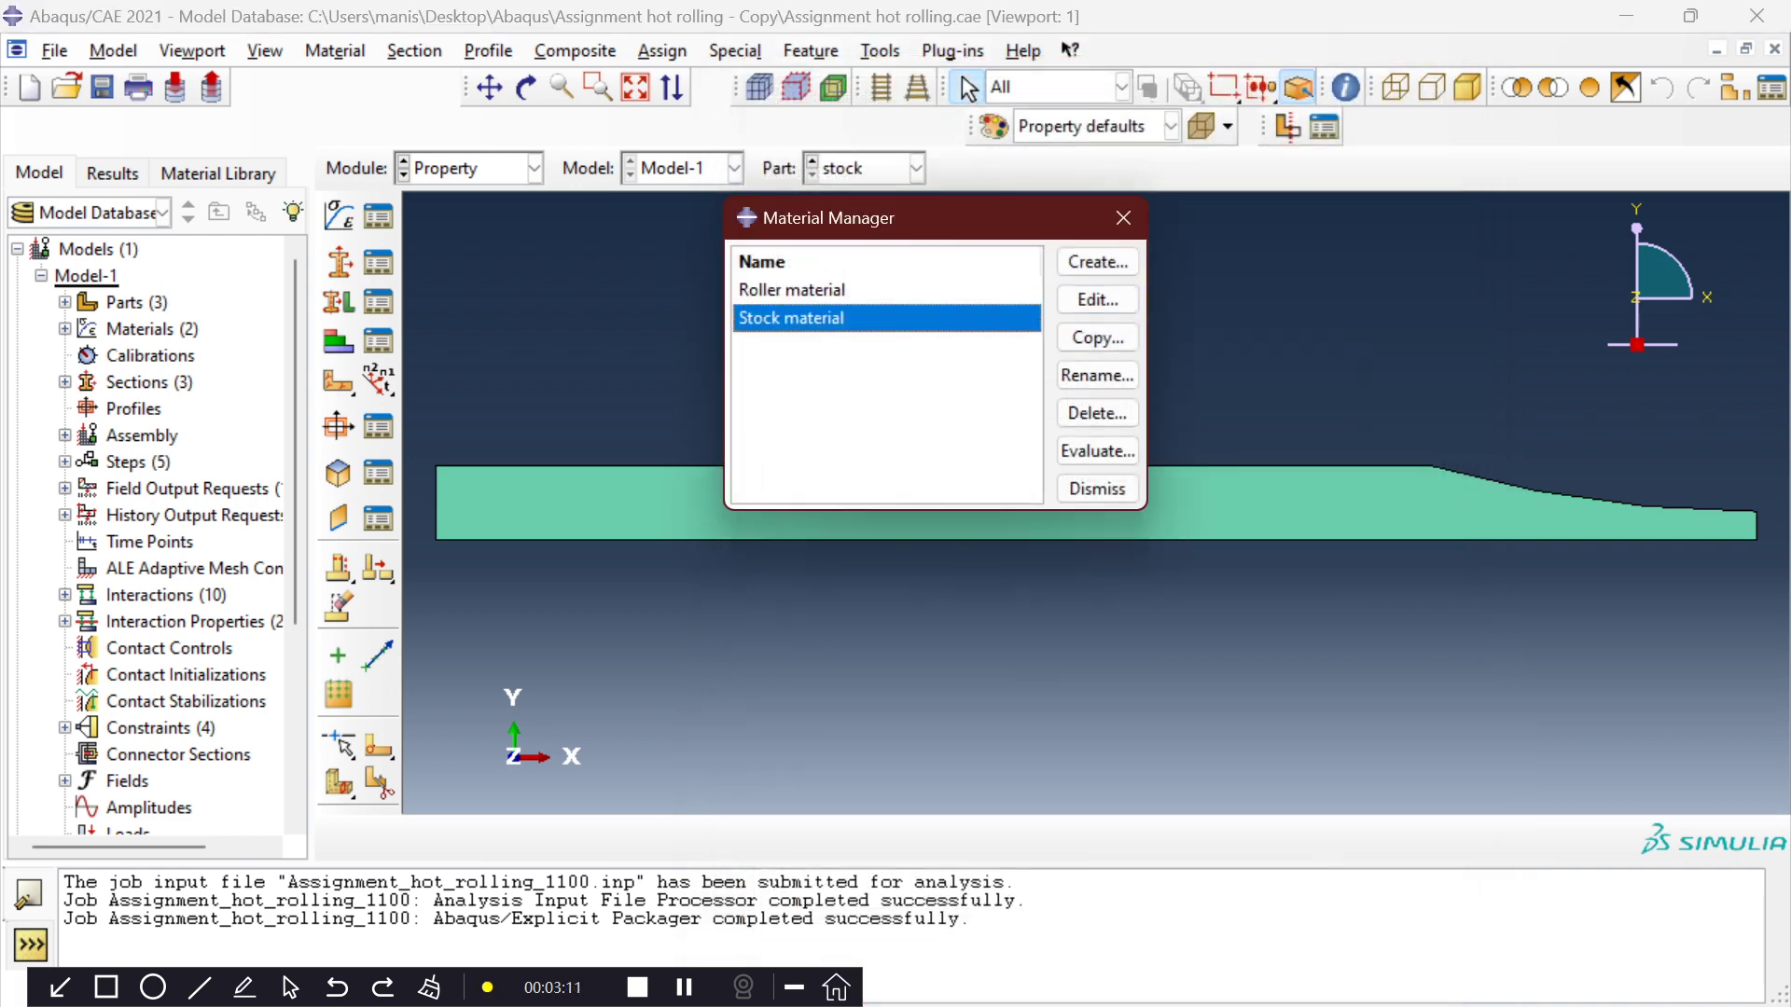
click(1097, 262)
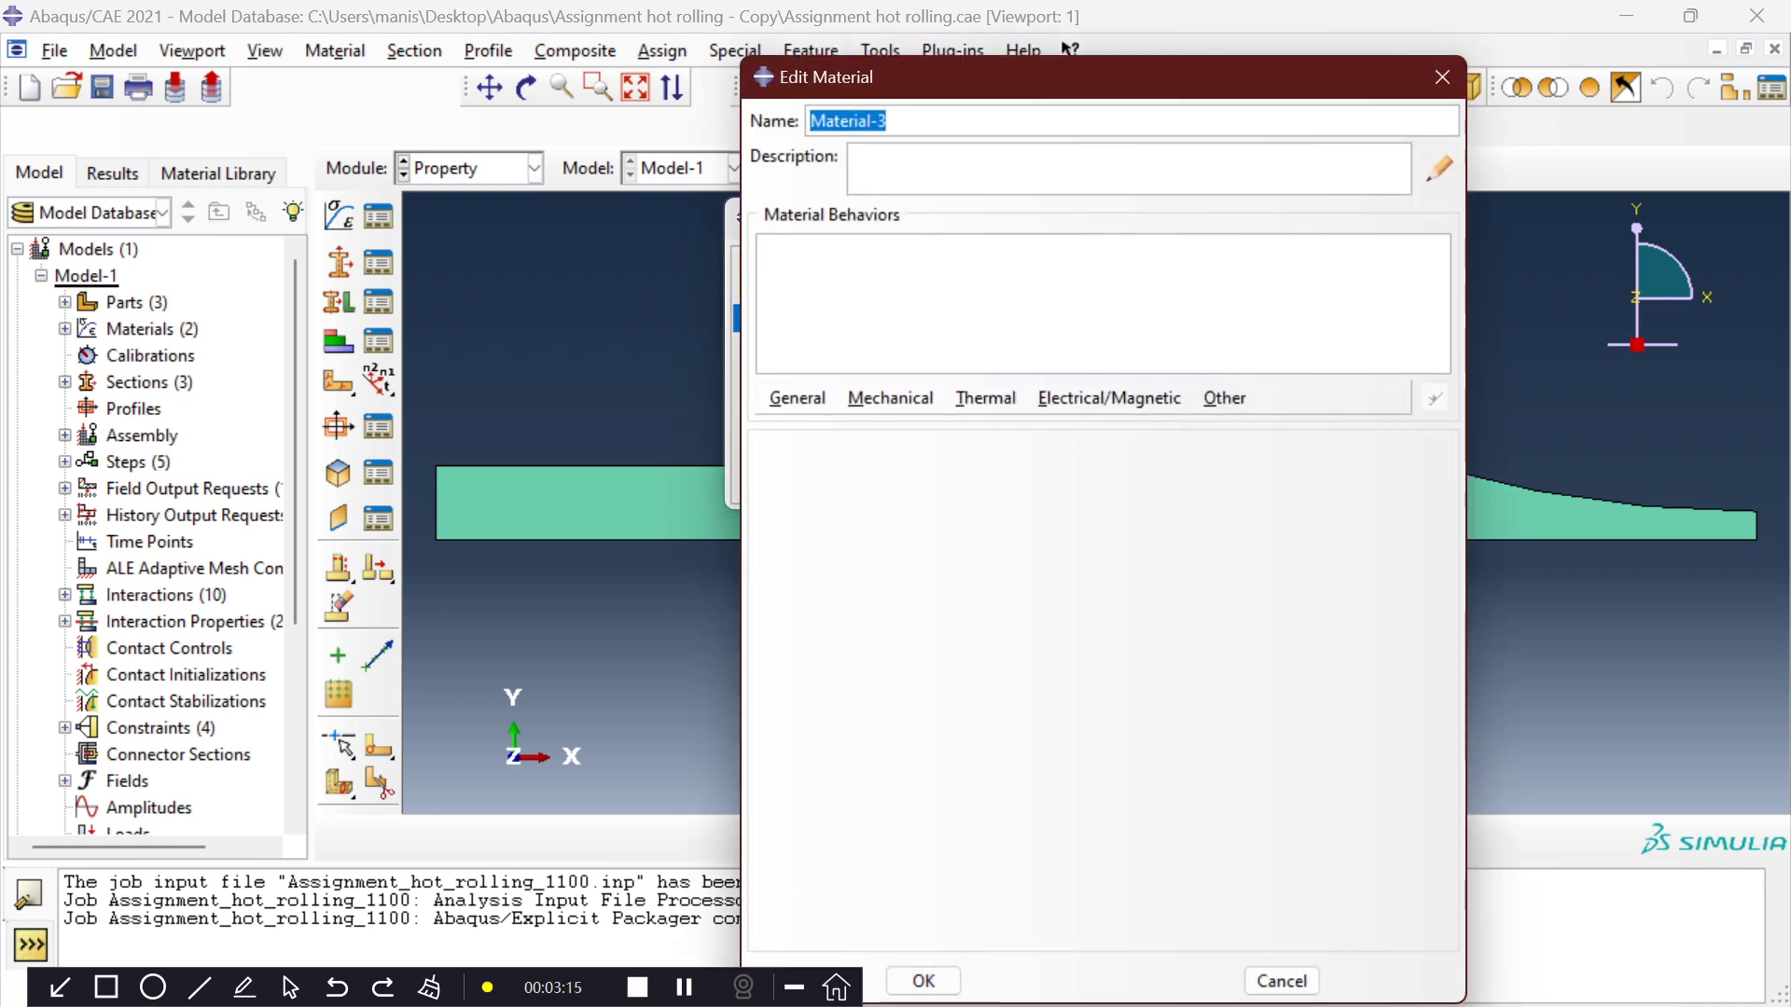
click(1281, 982)
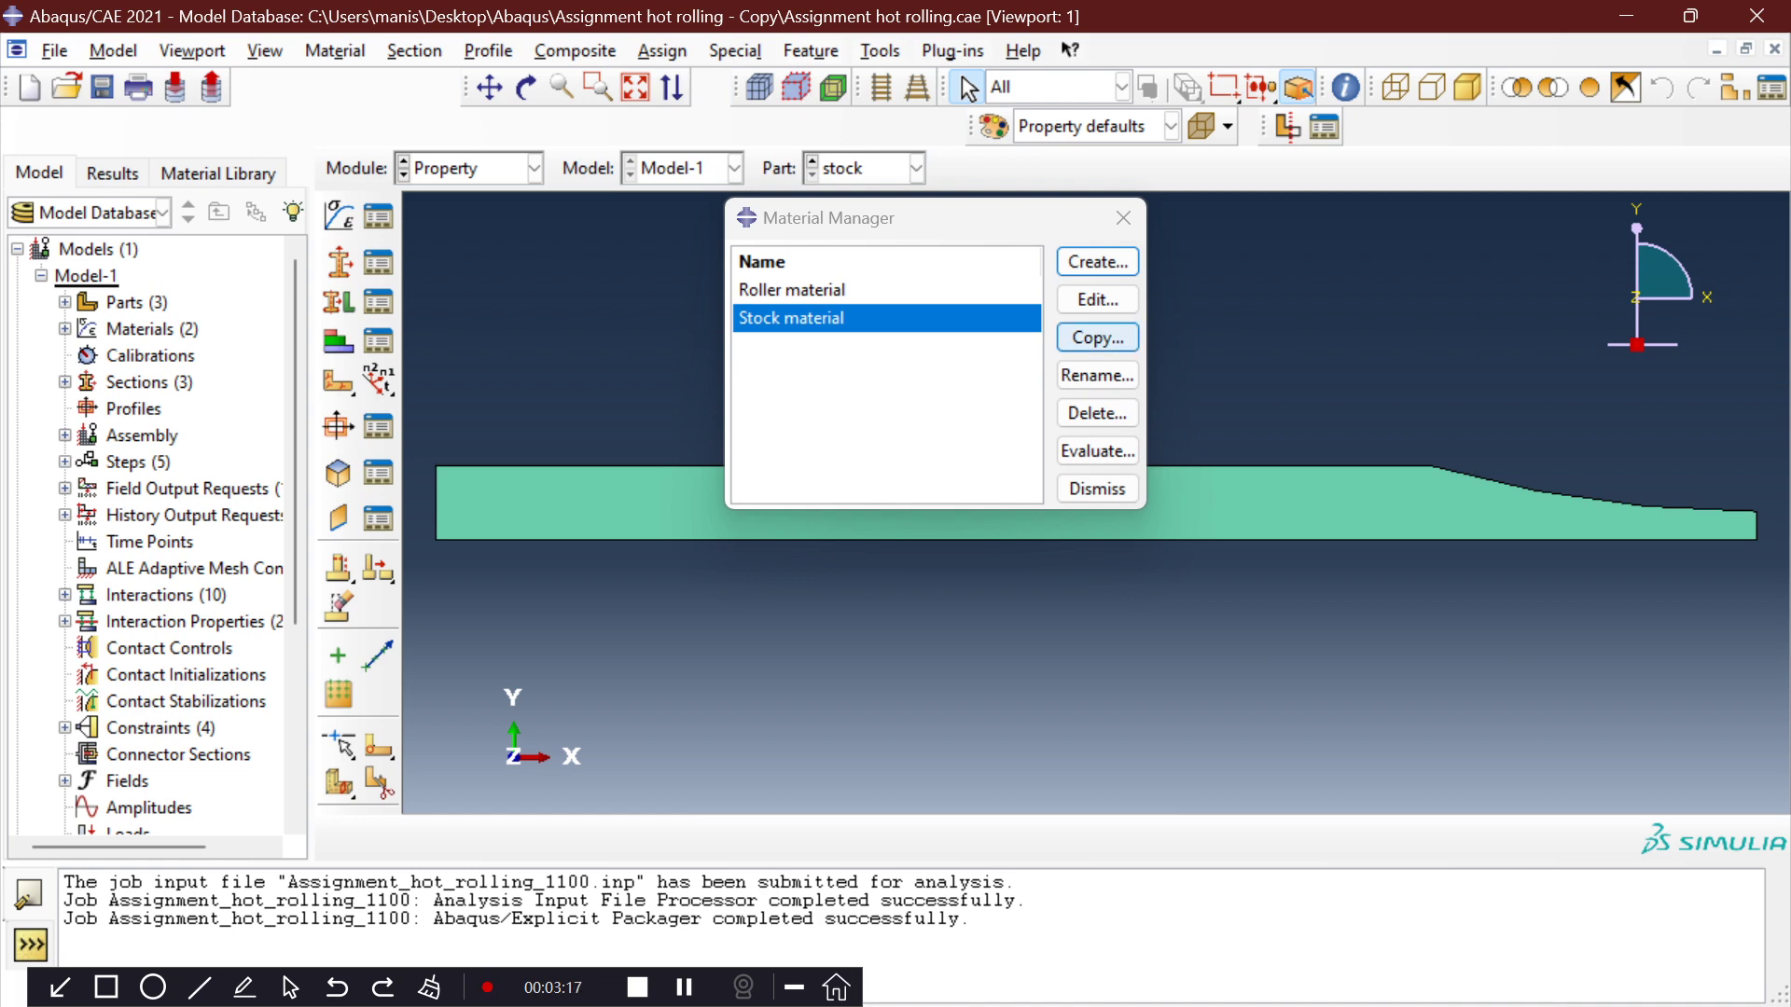
click(1097, 300)
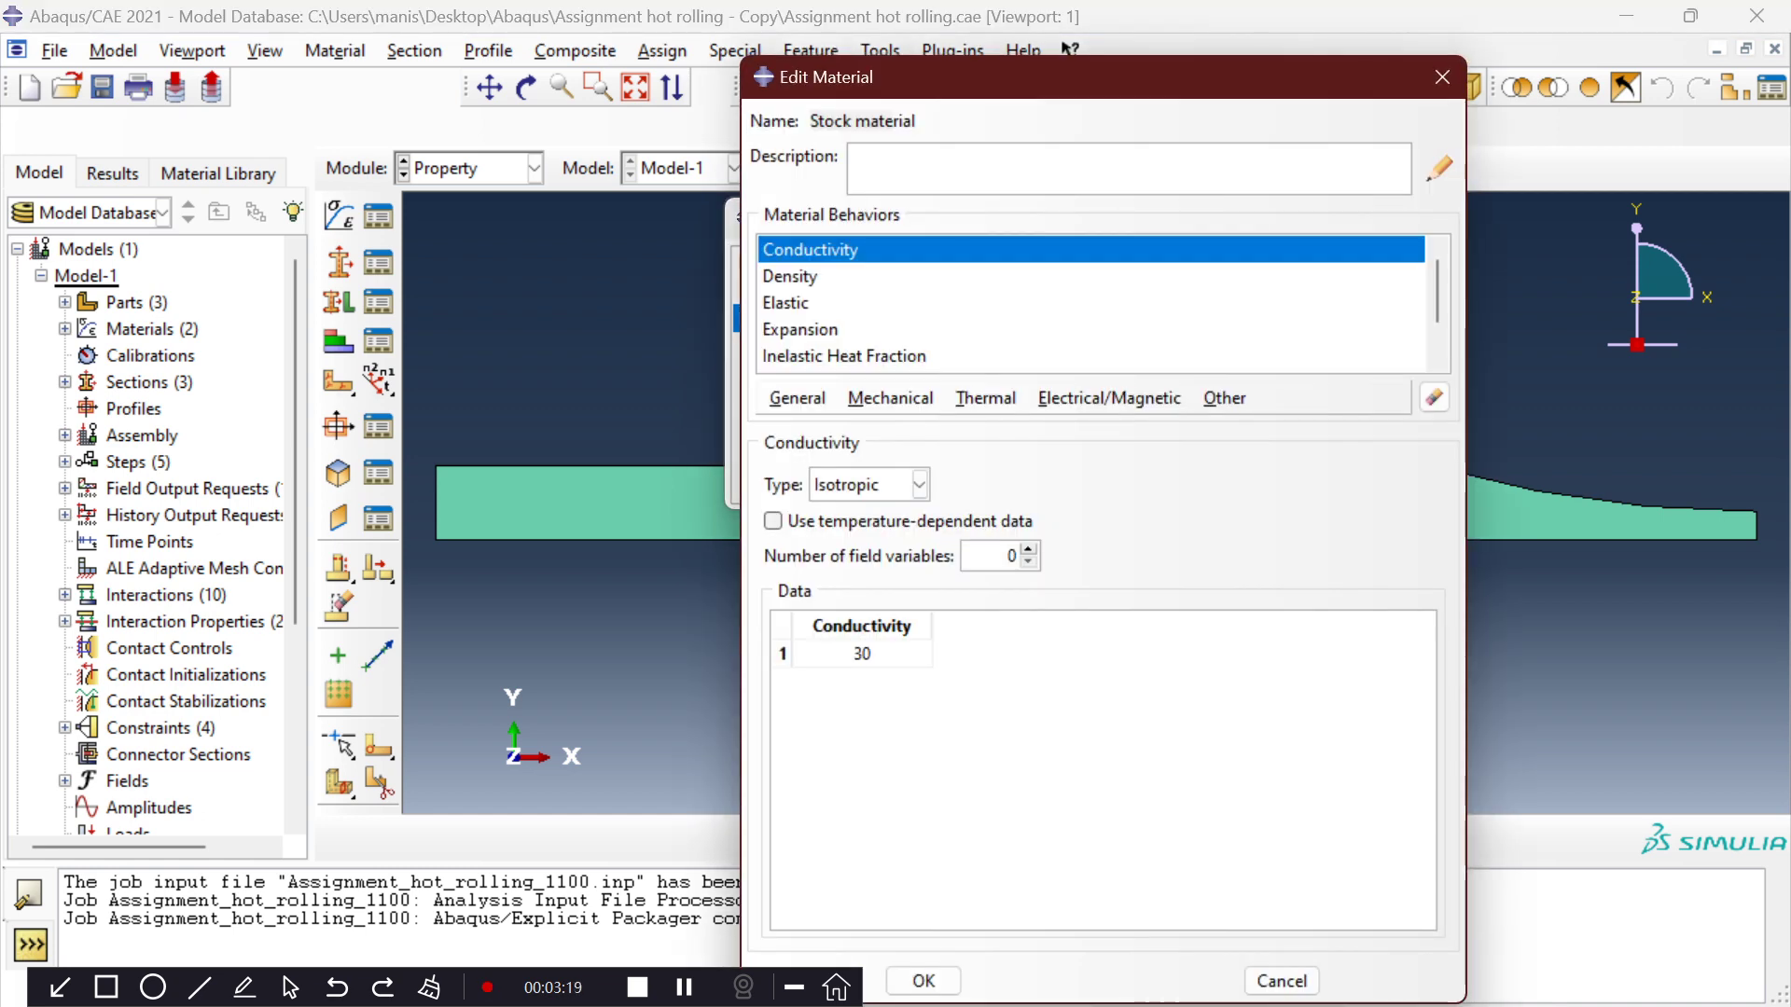
click(790, 277)
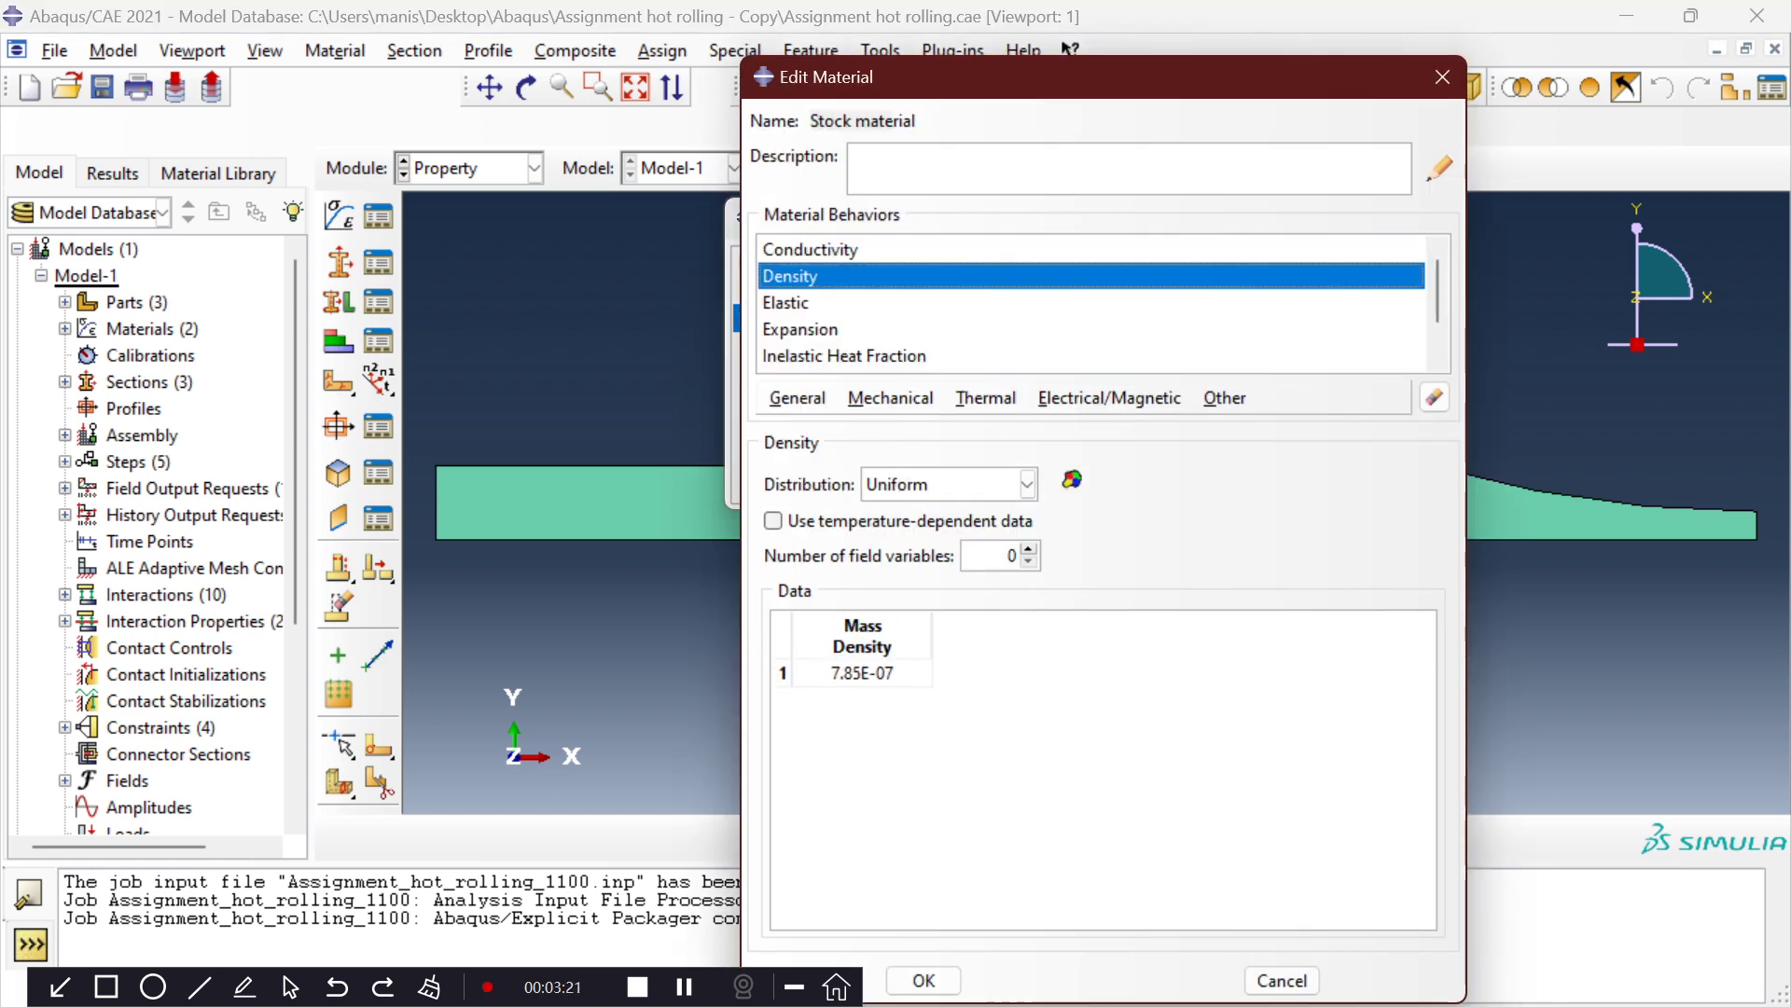
click(786, 304)
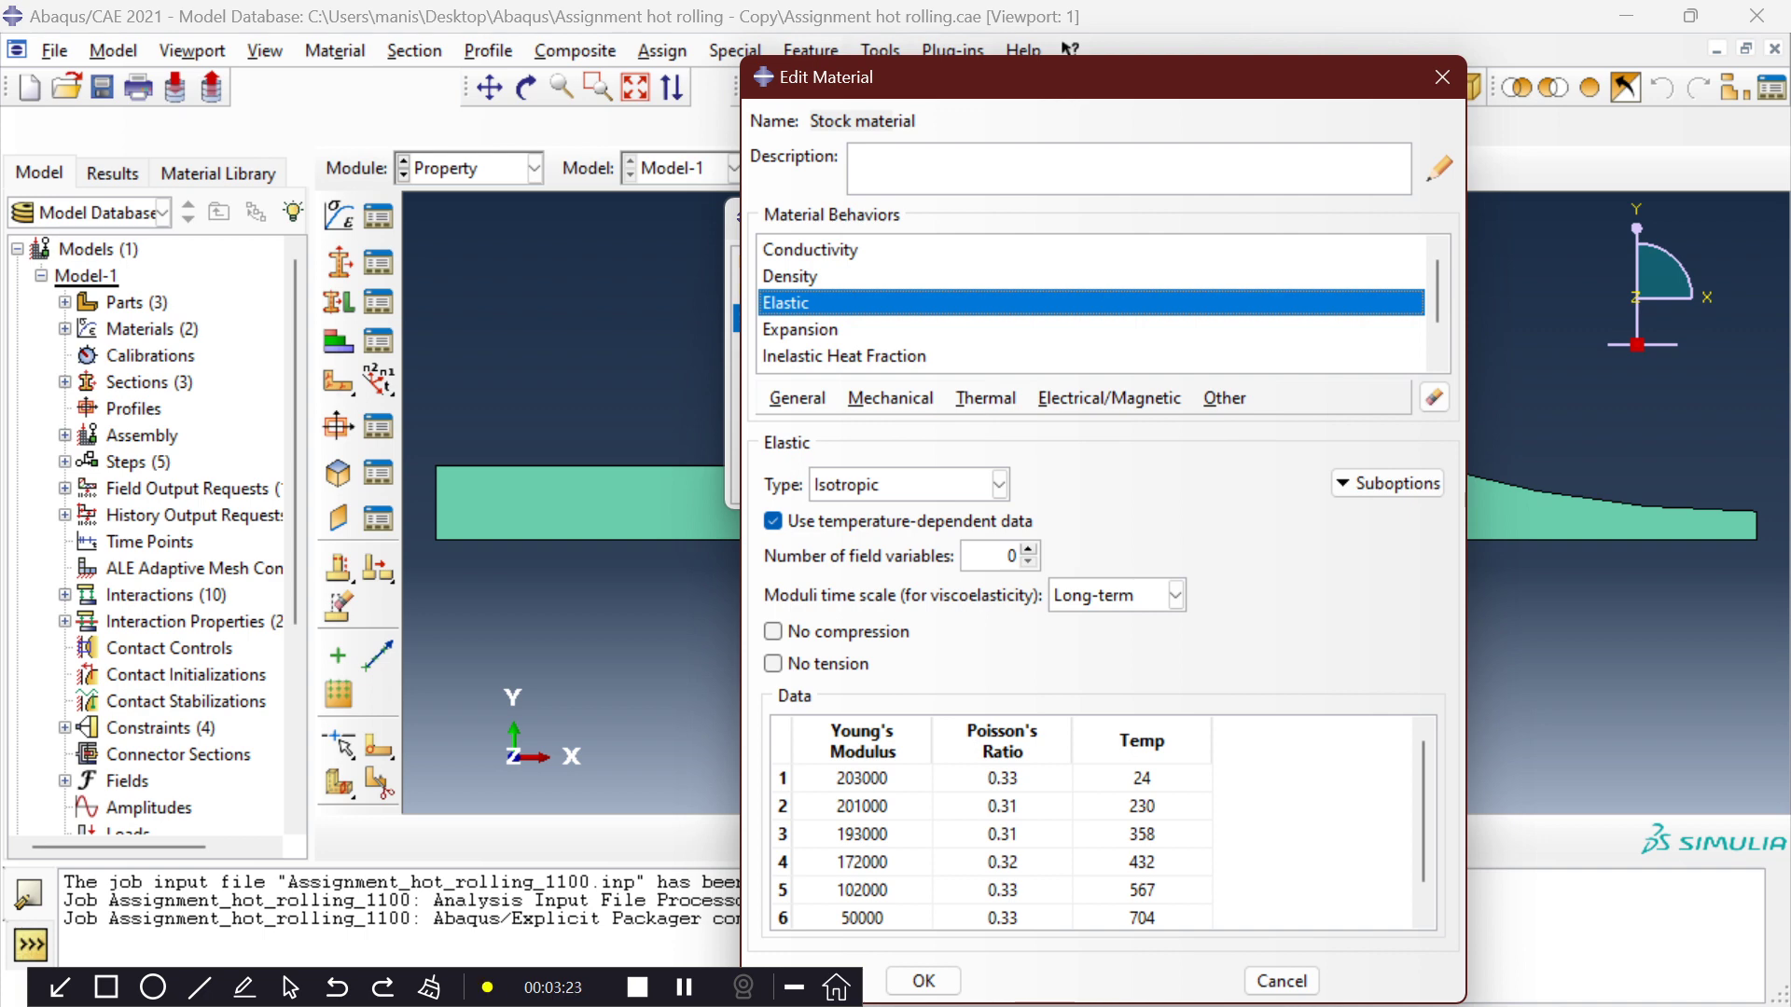
click(800, 330)
scroll(800, 330, down, 1)
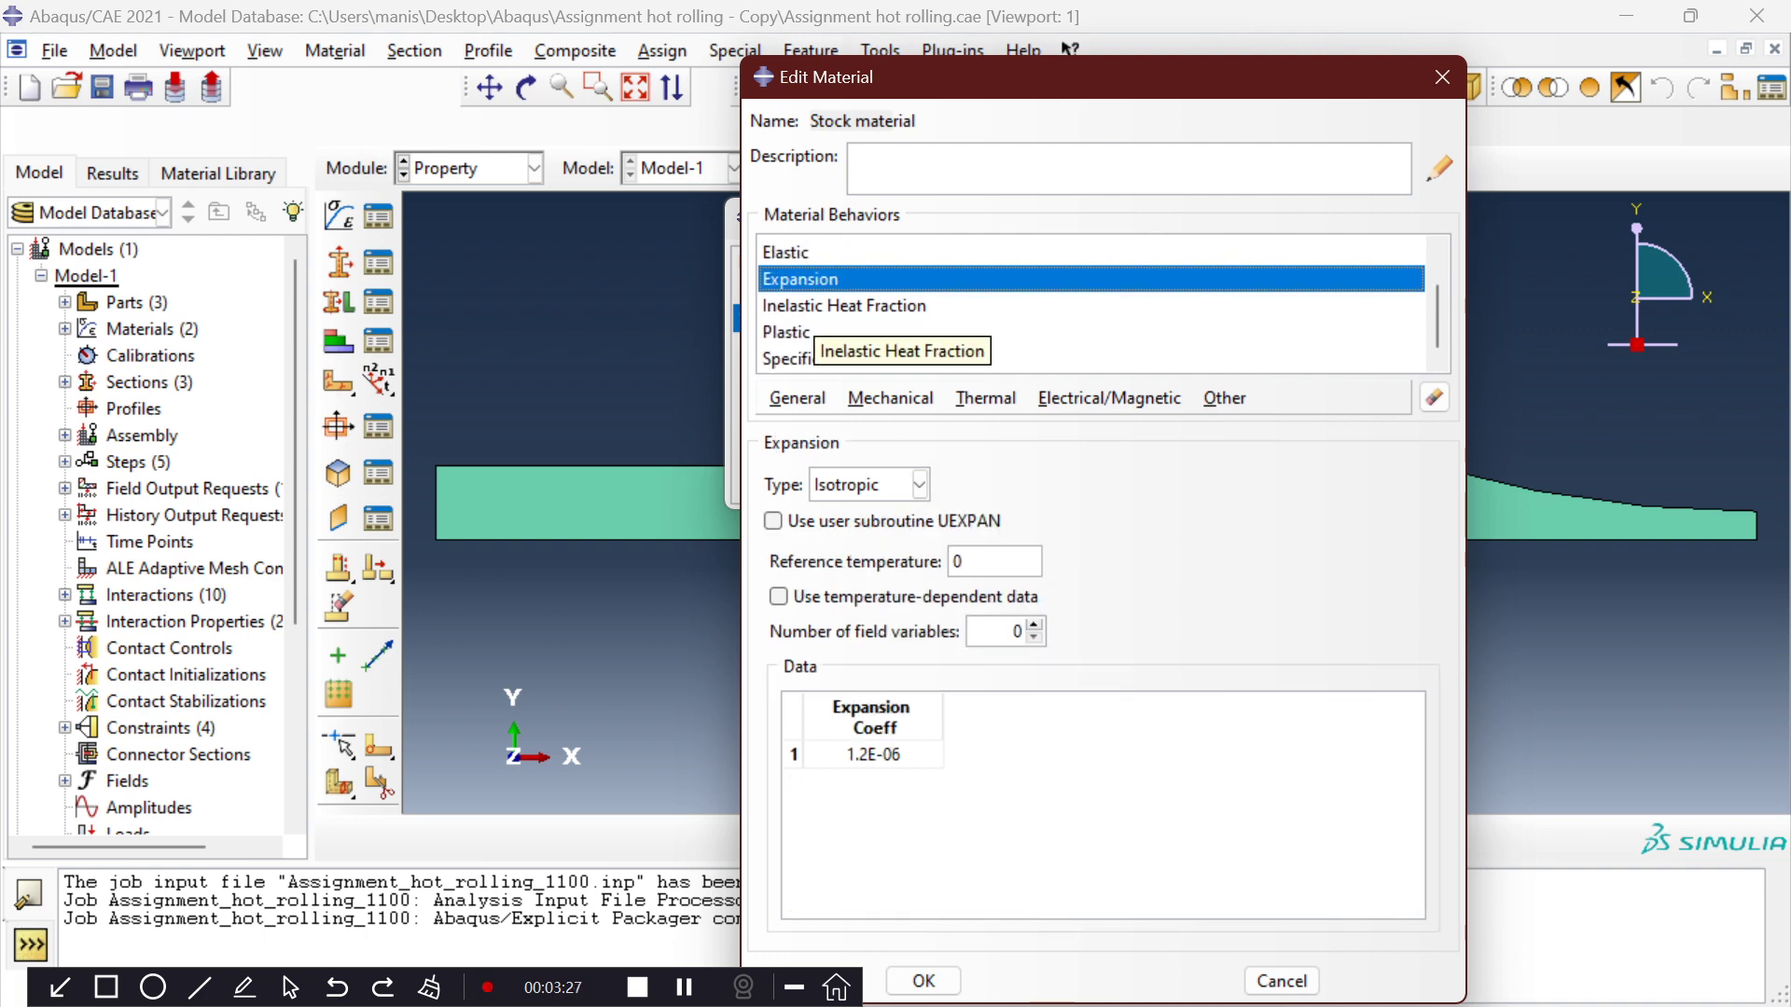
click(853, 308)
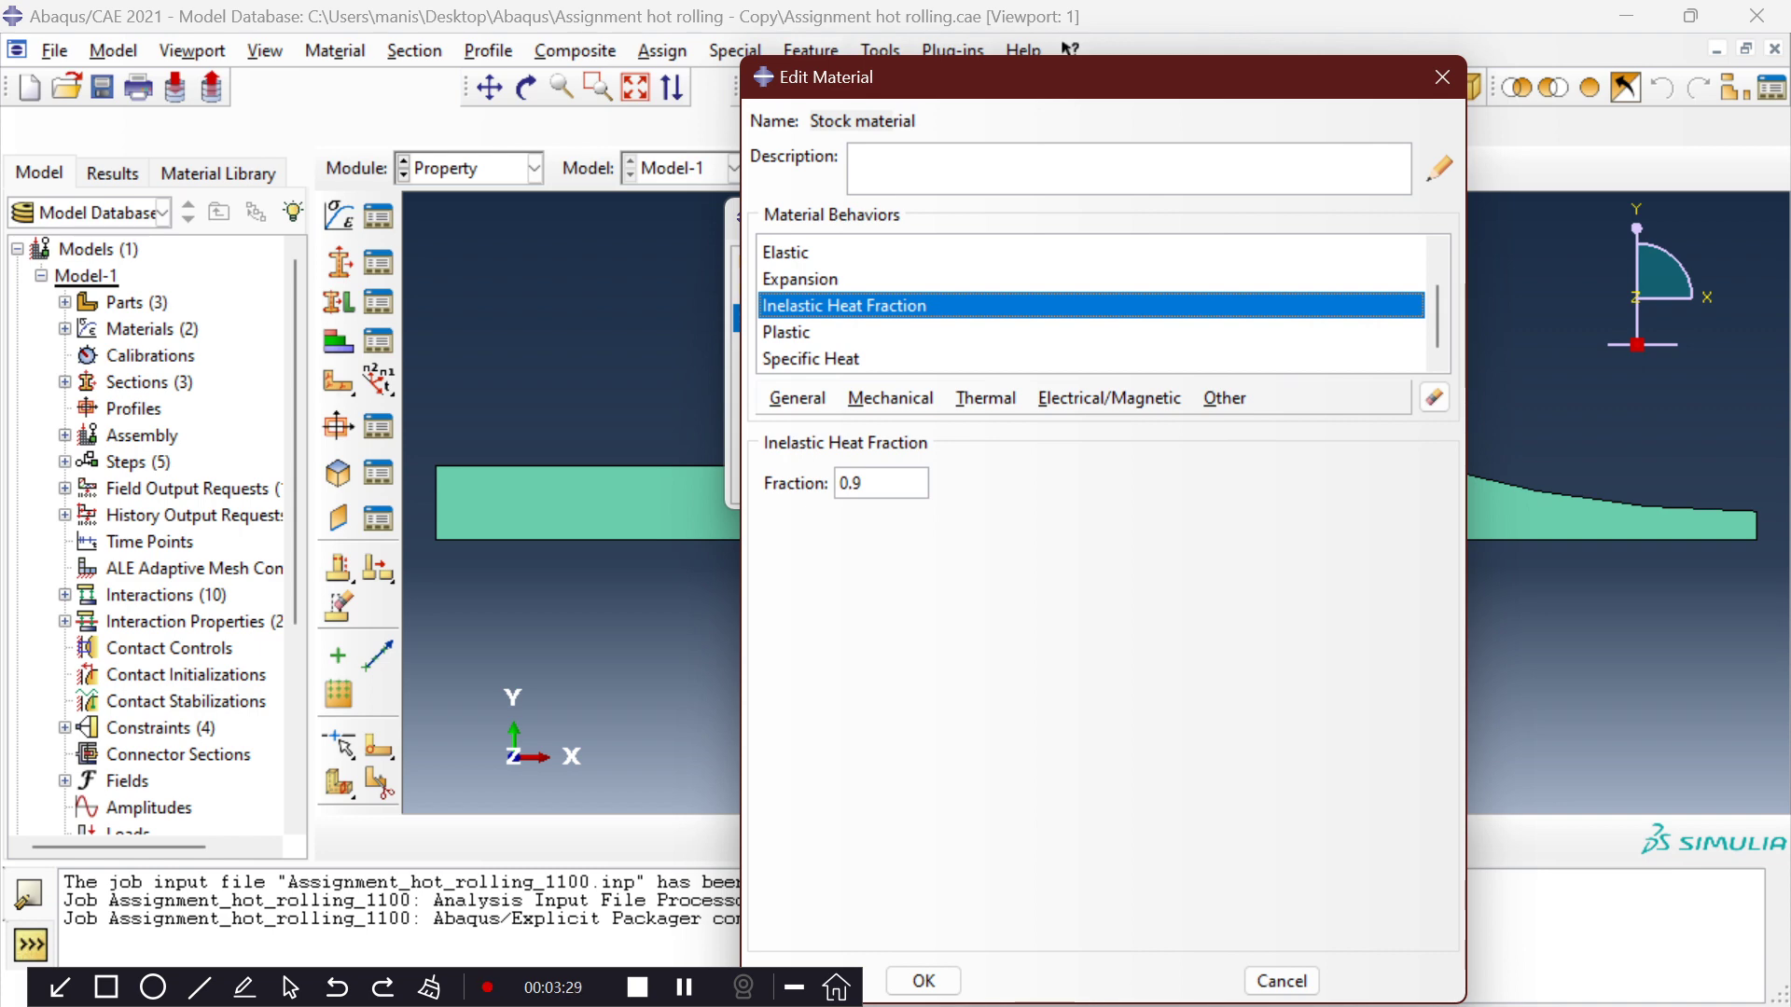
click(802, 333)
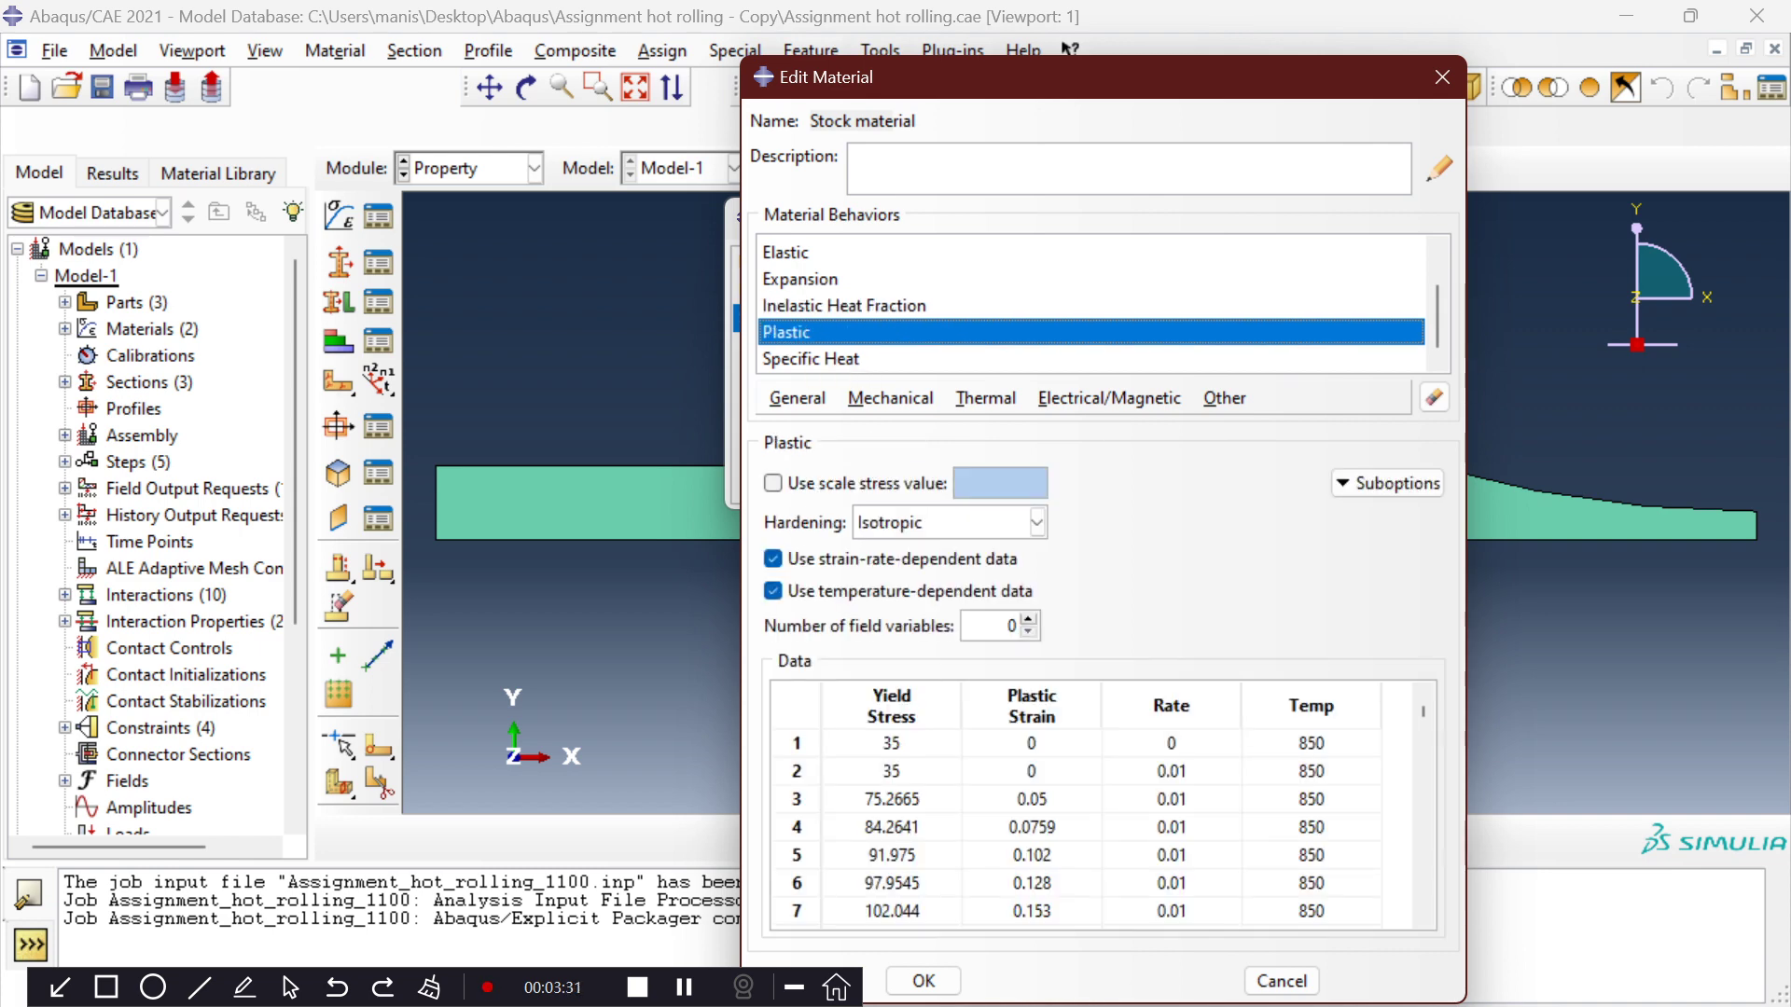
click(811, 359)
click(924, 981)
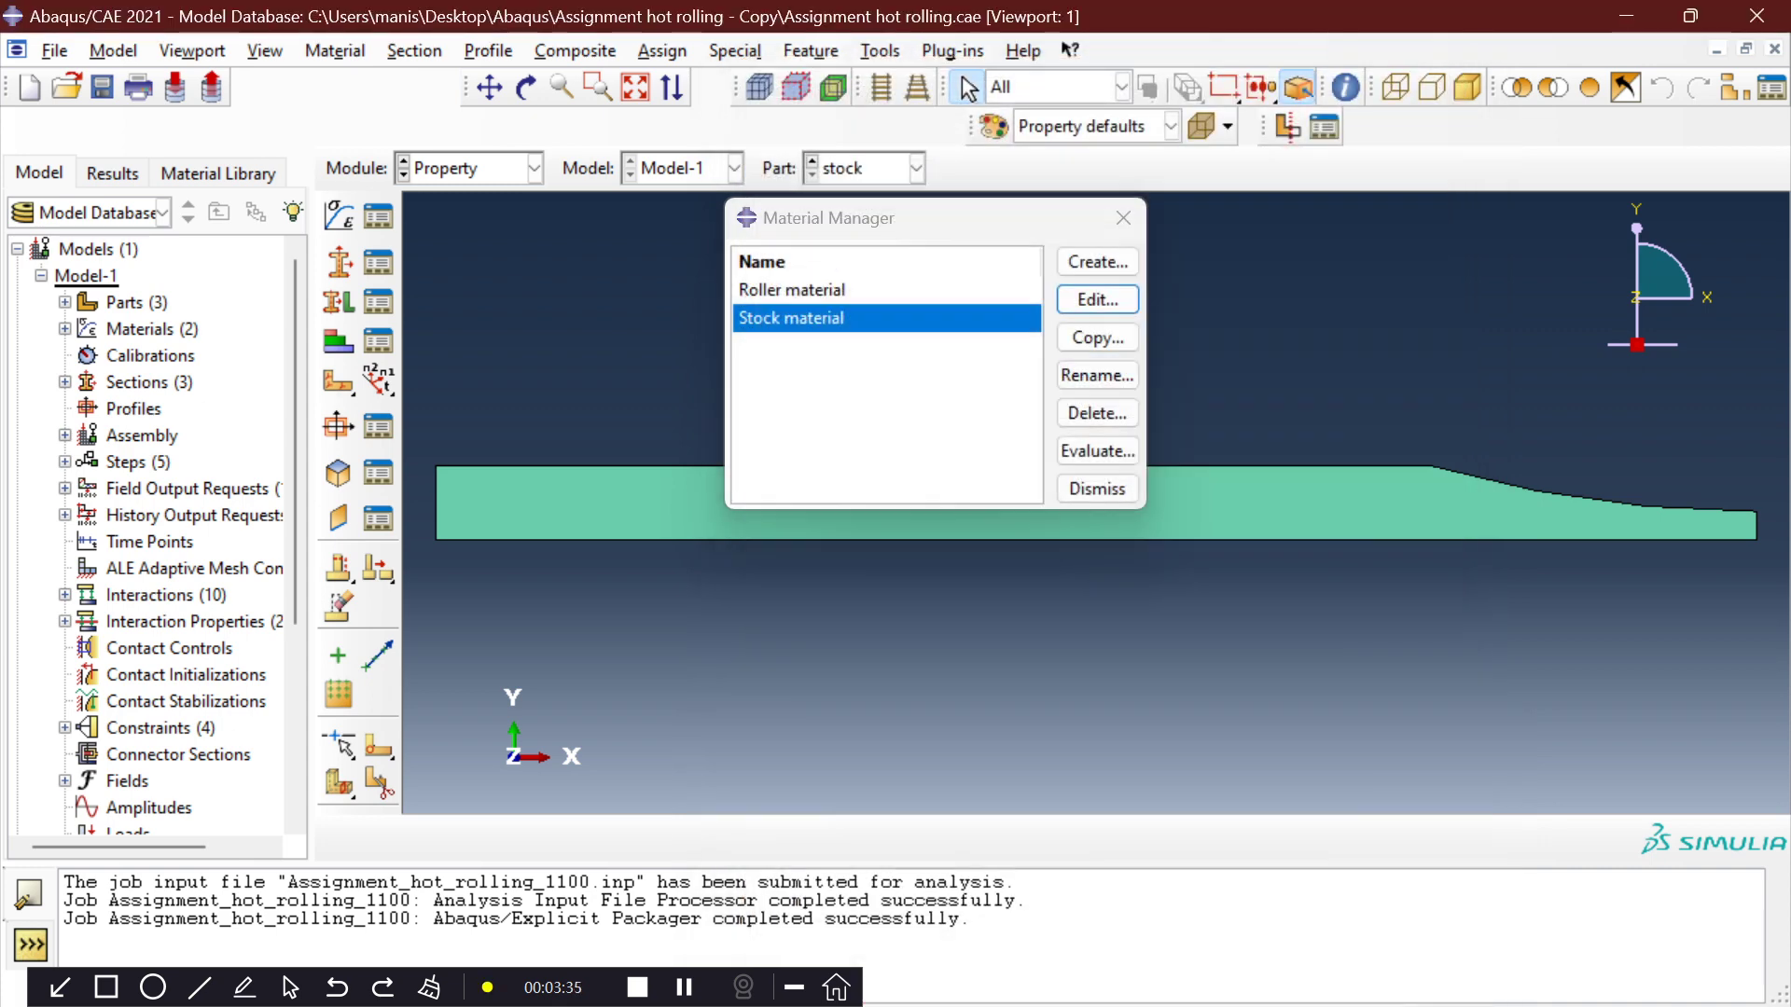
click(1097, 488)
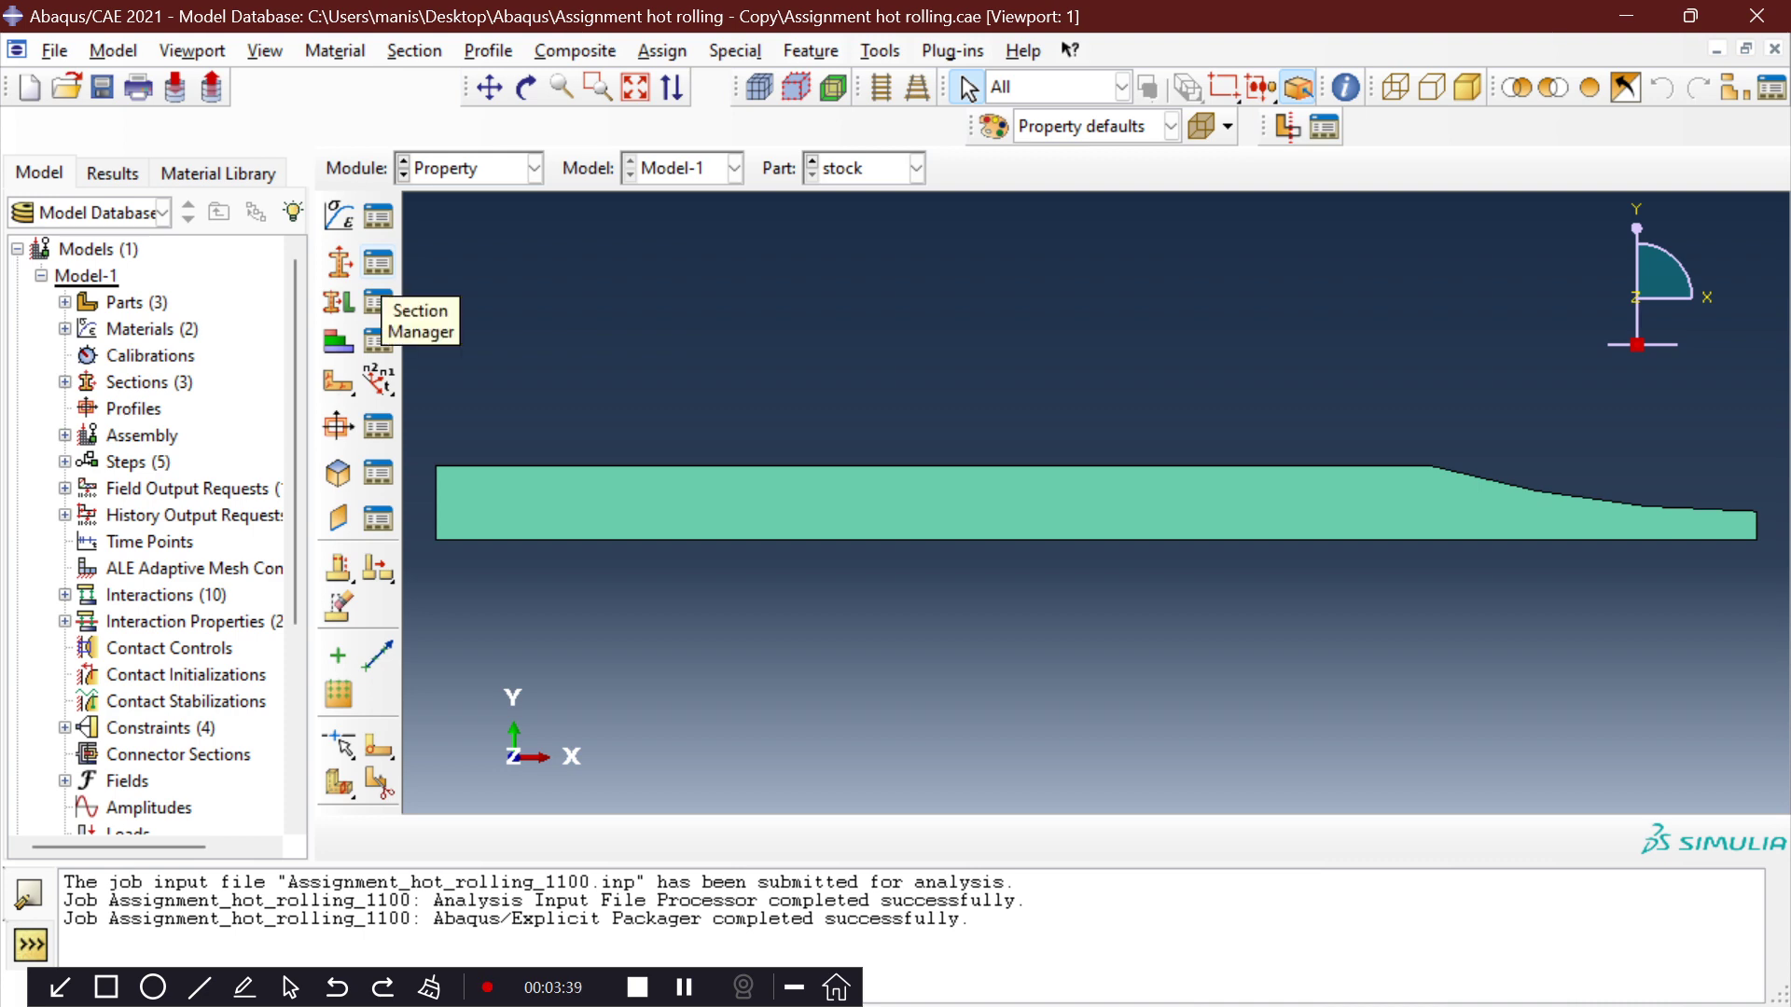
Review the Descalar, Roller and Stock sections, keeping Stock material as the material of the Stock section.
click(378, 301)
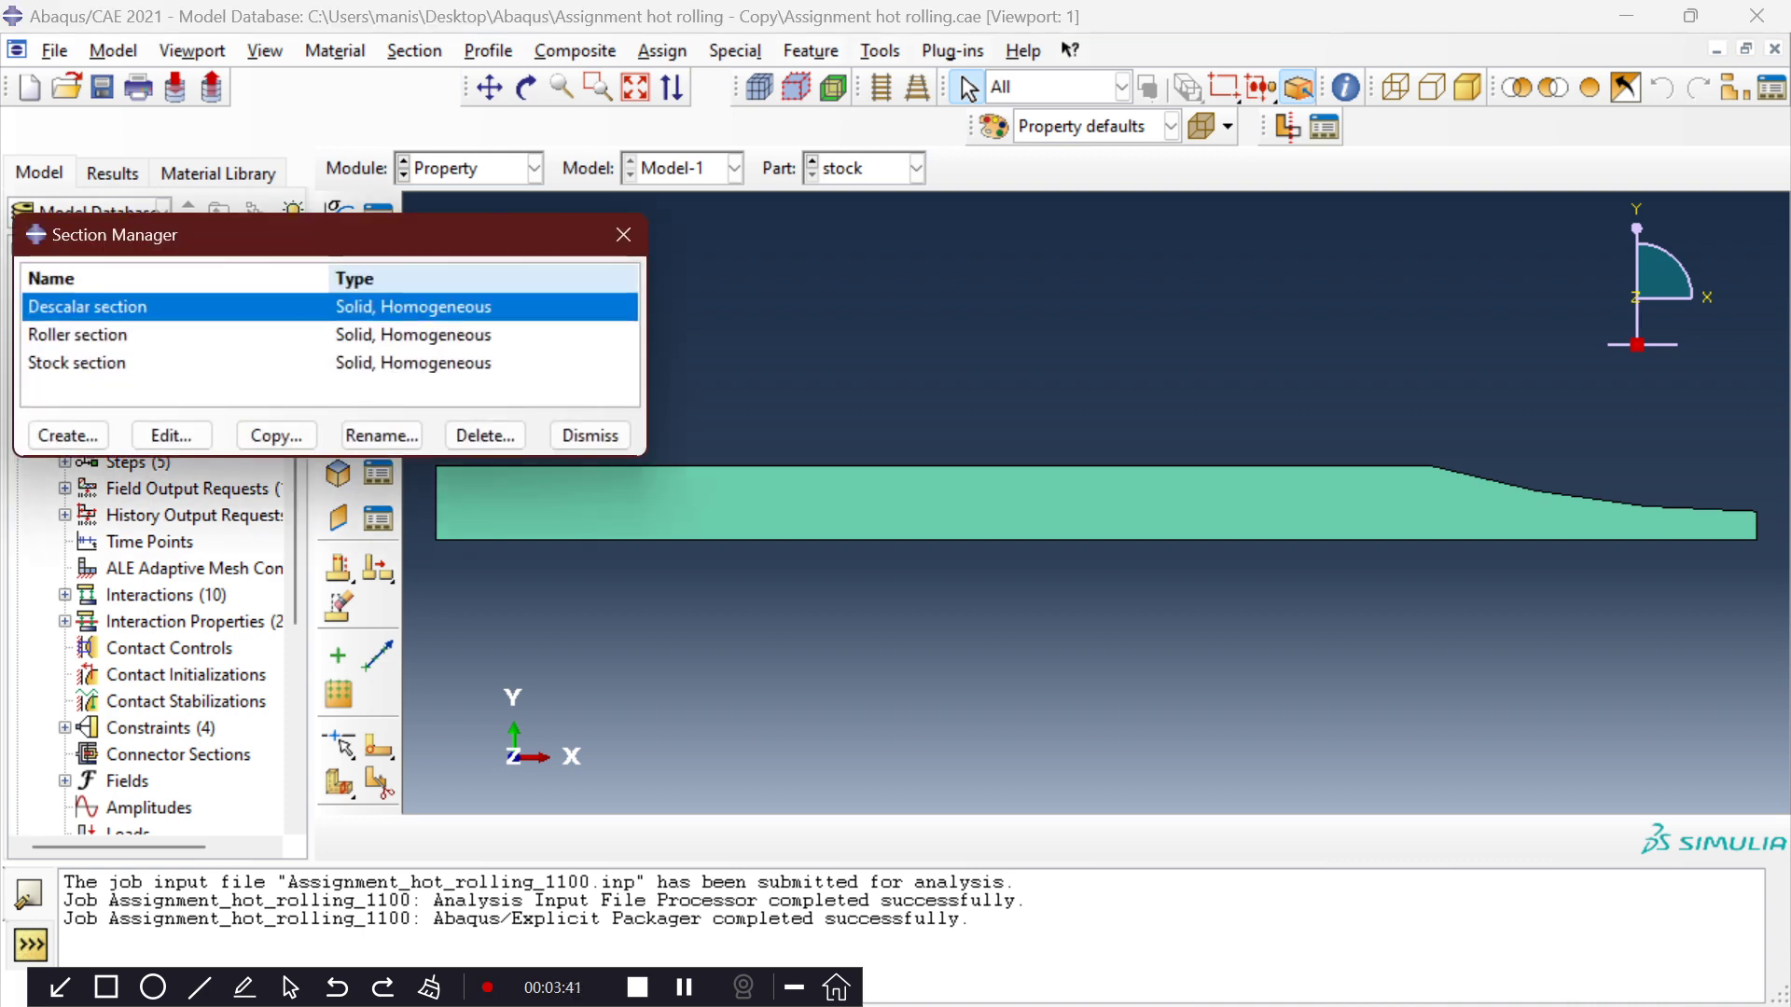
drag(403, 240, 826, 225)
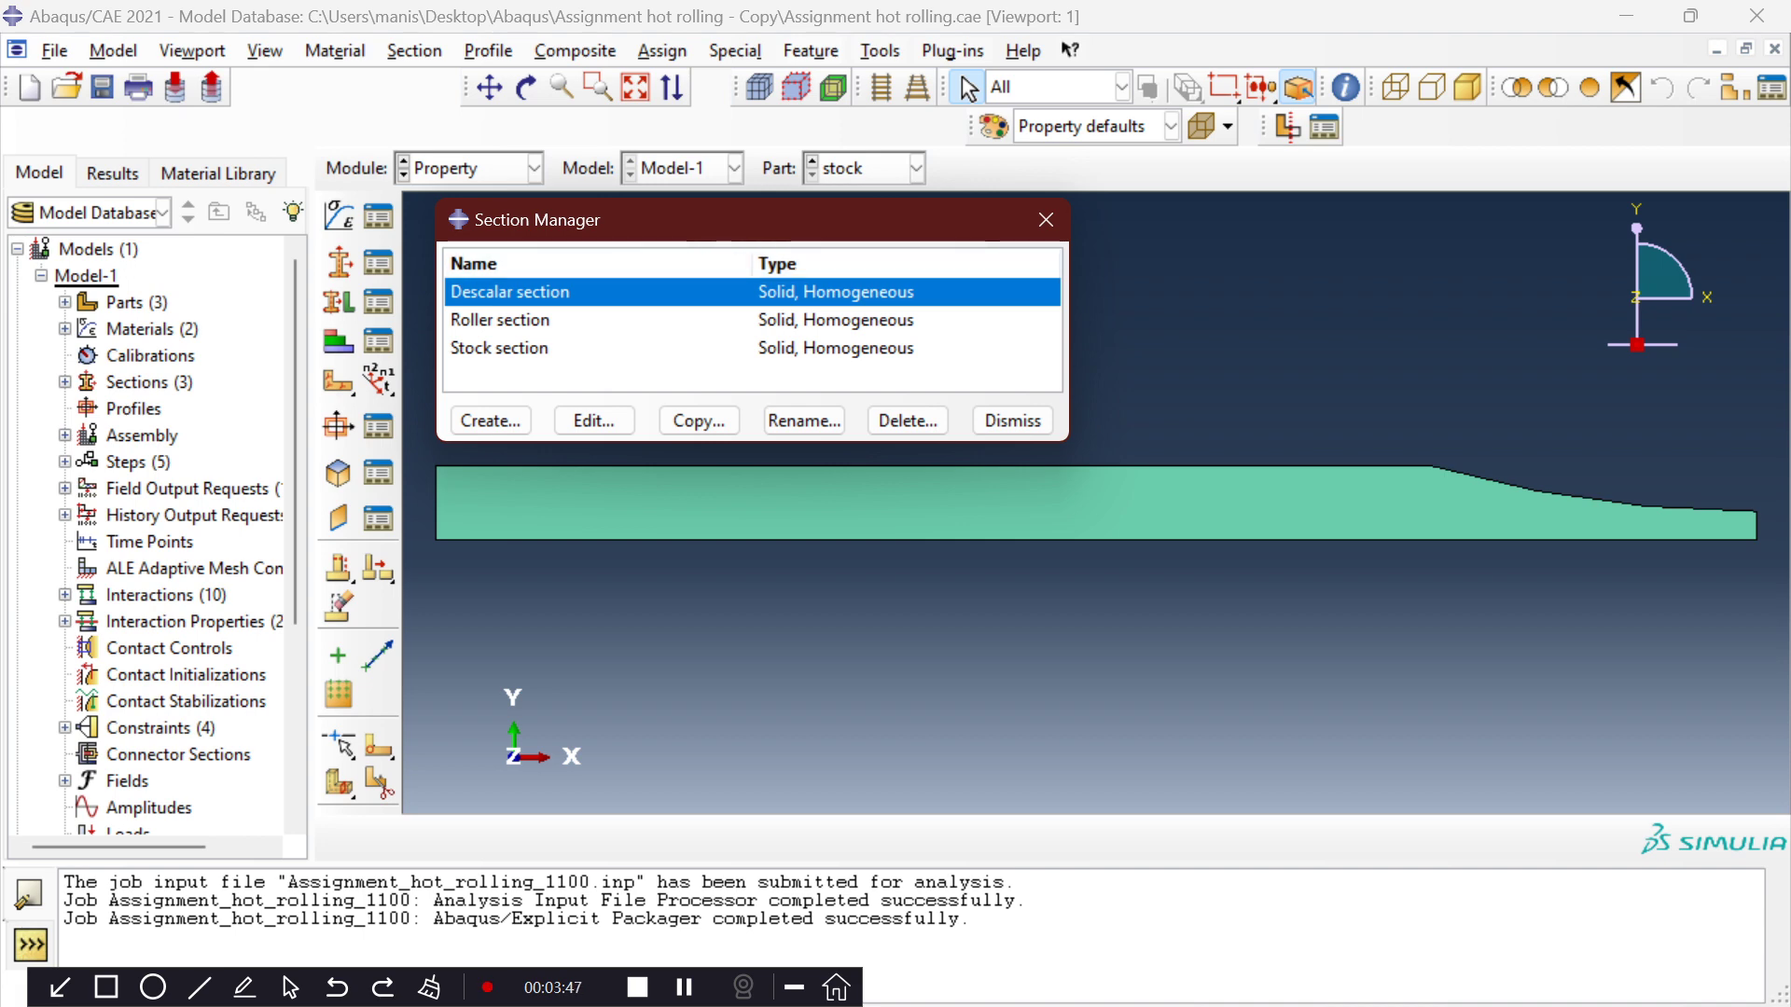
click(501, 320)
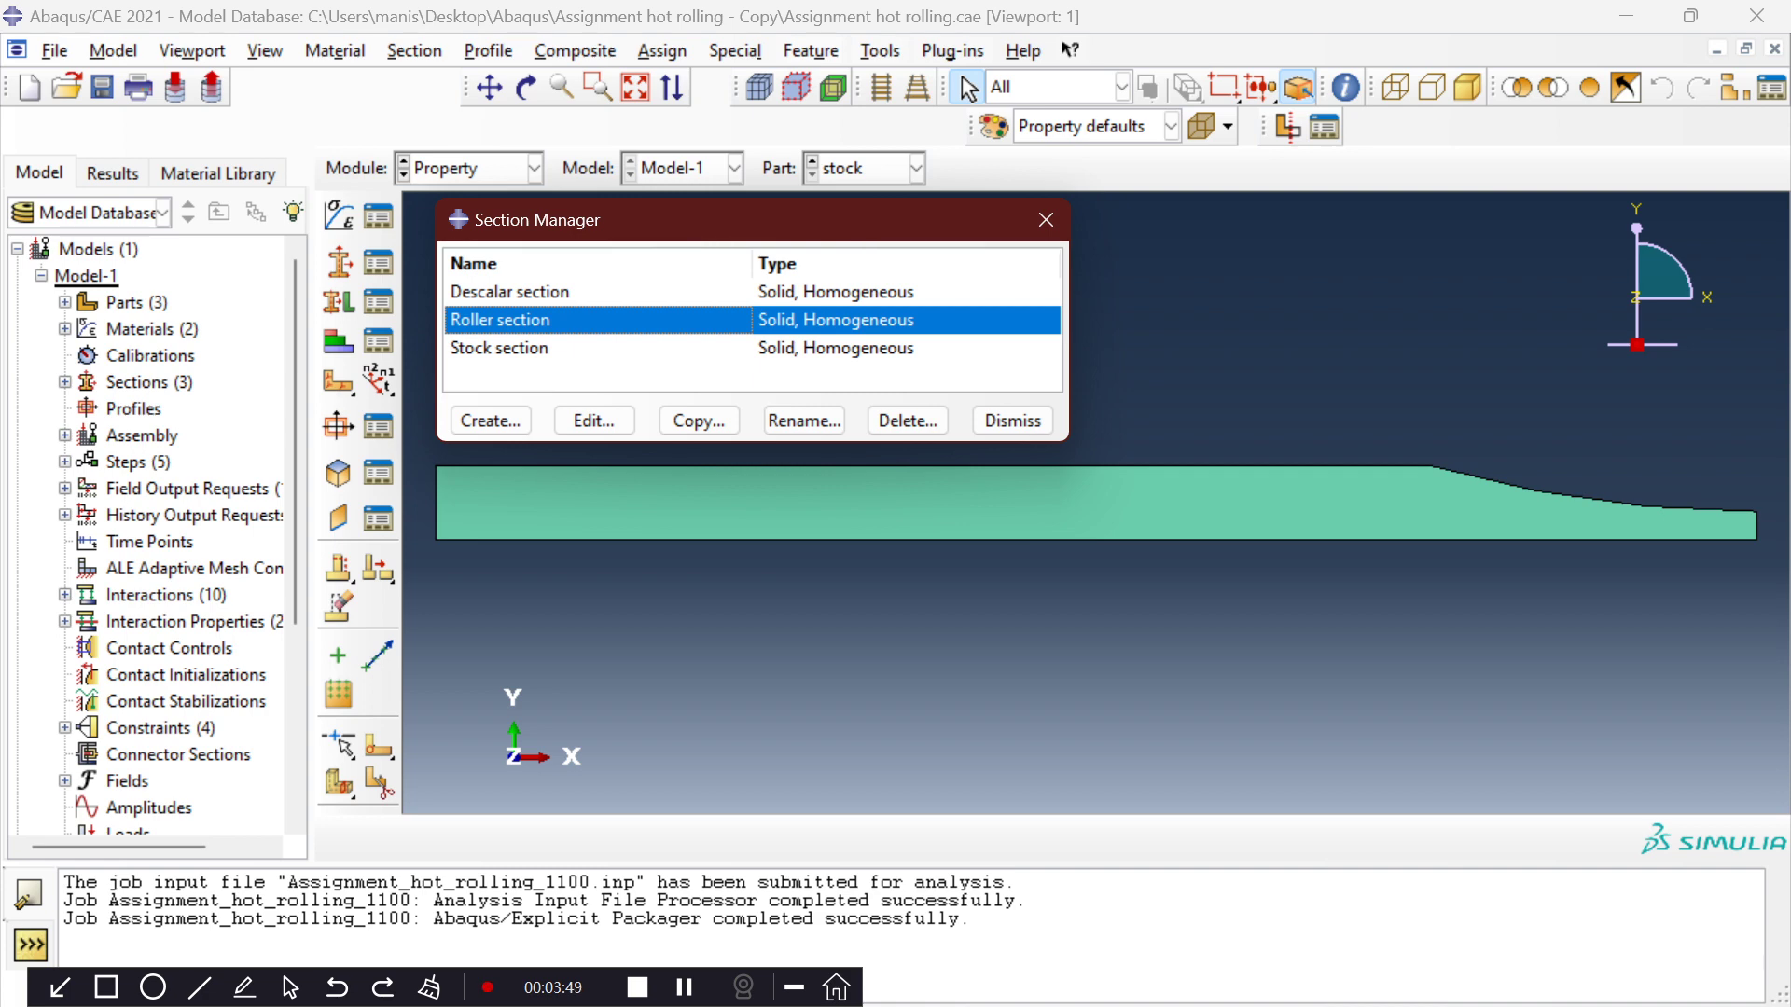
click(500, 348)
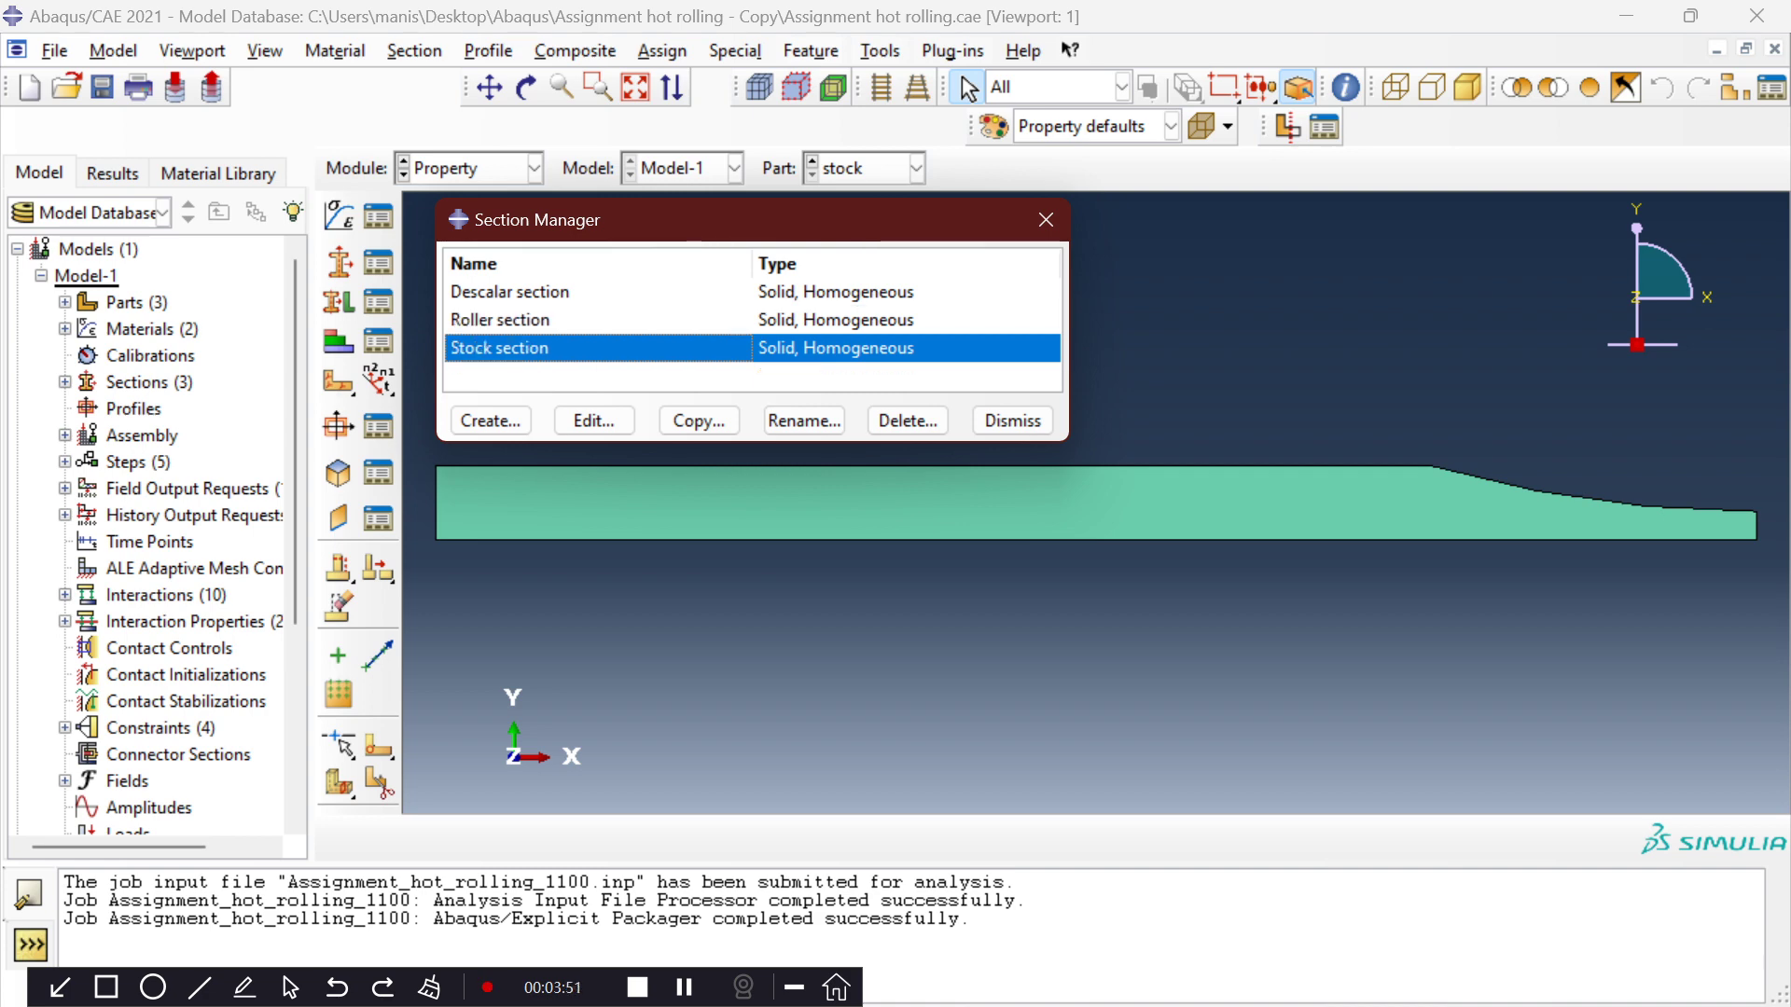
click(594, 421)
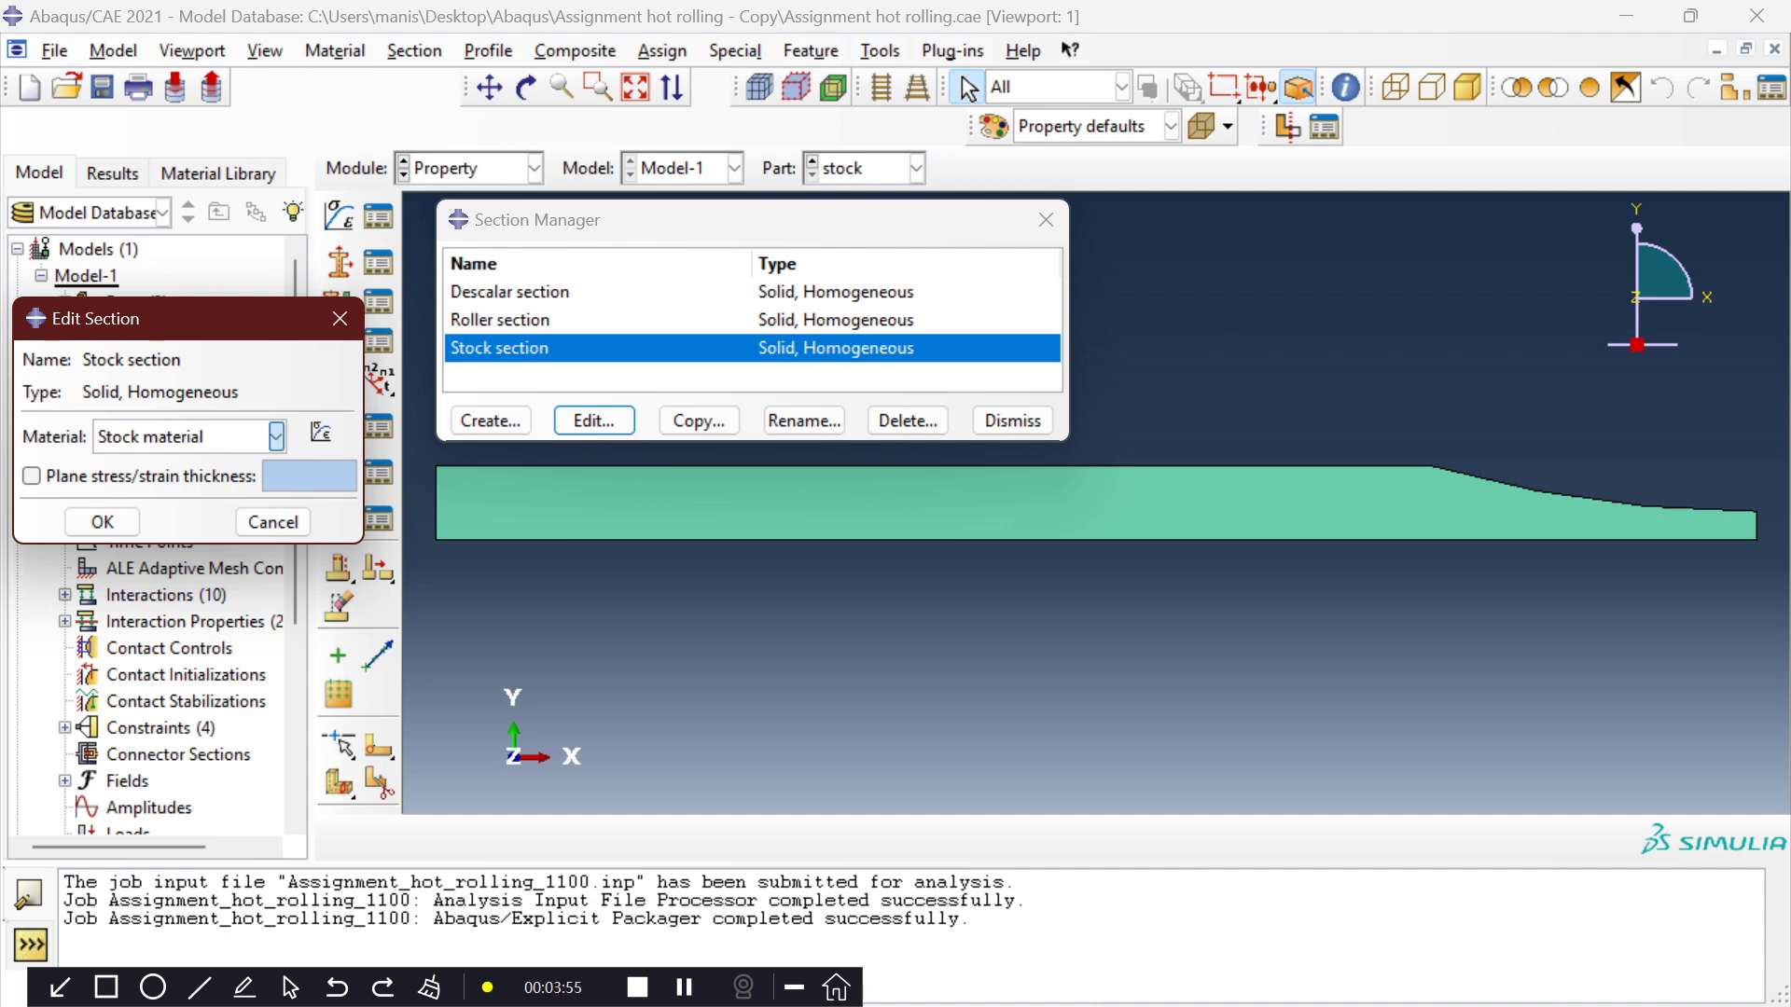
click(276, 436)
click(190, 496)
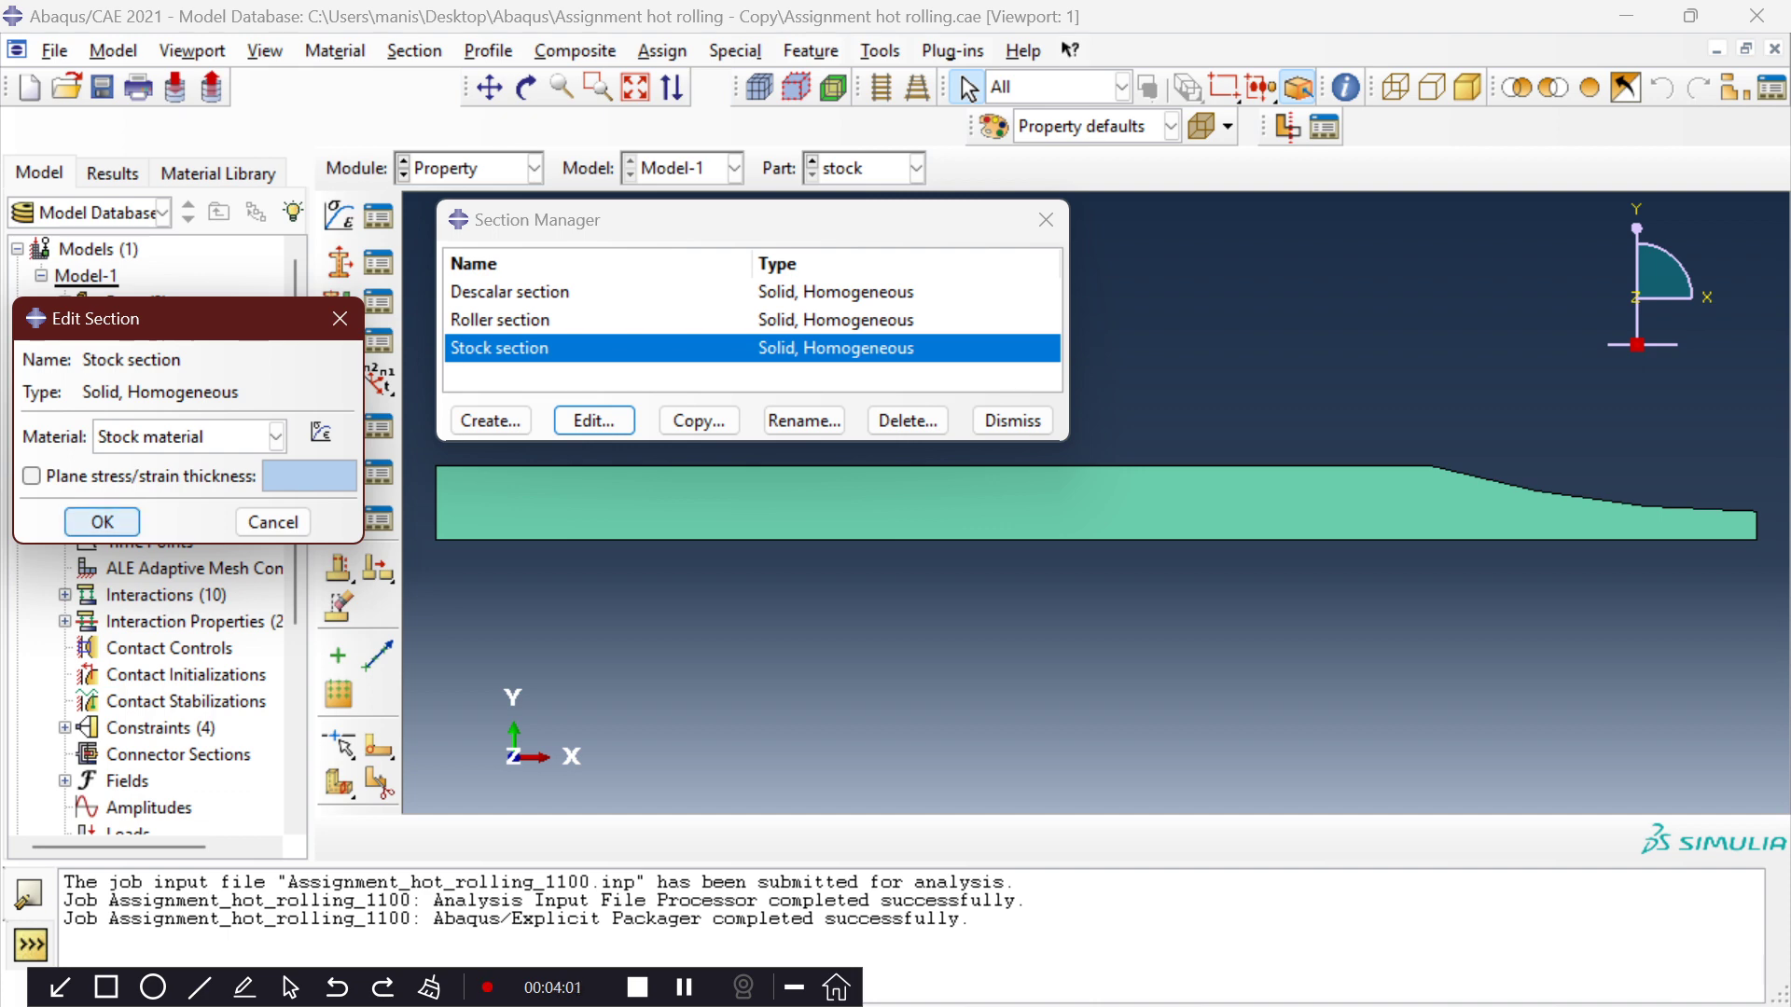
click(102, 522)
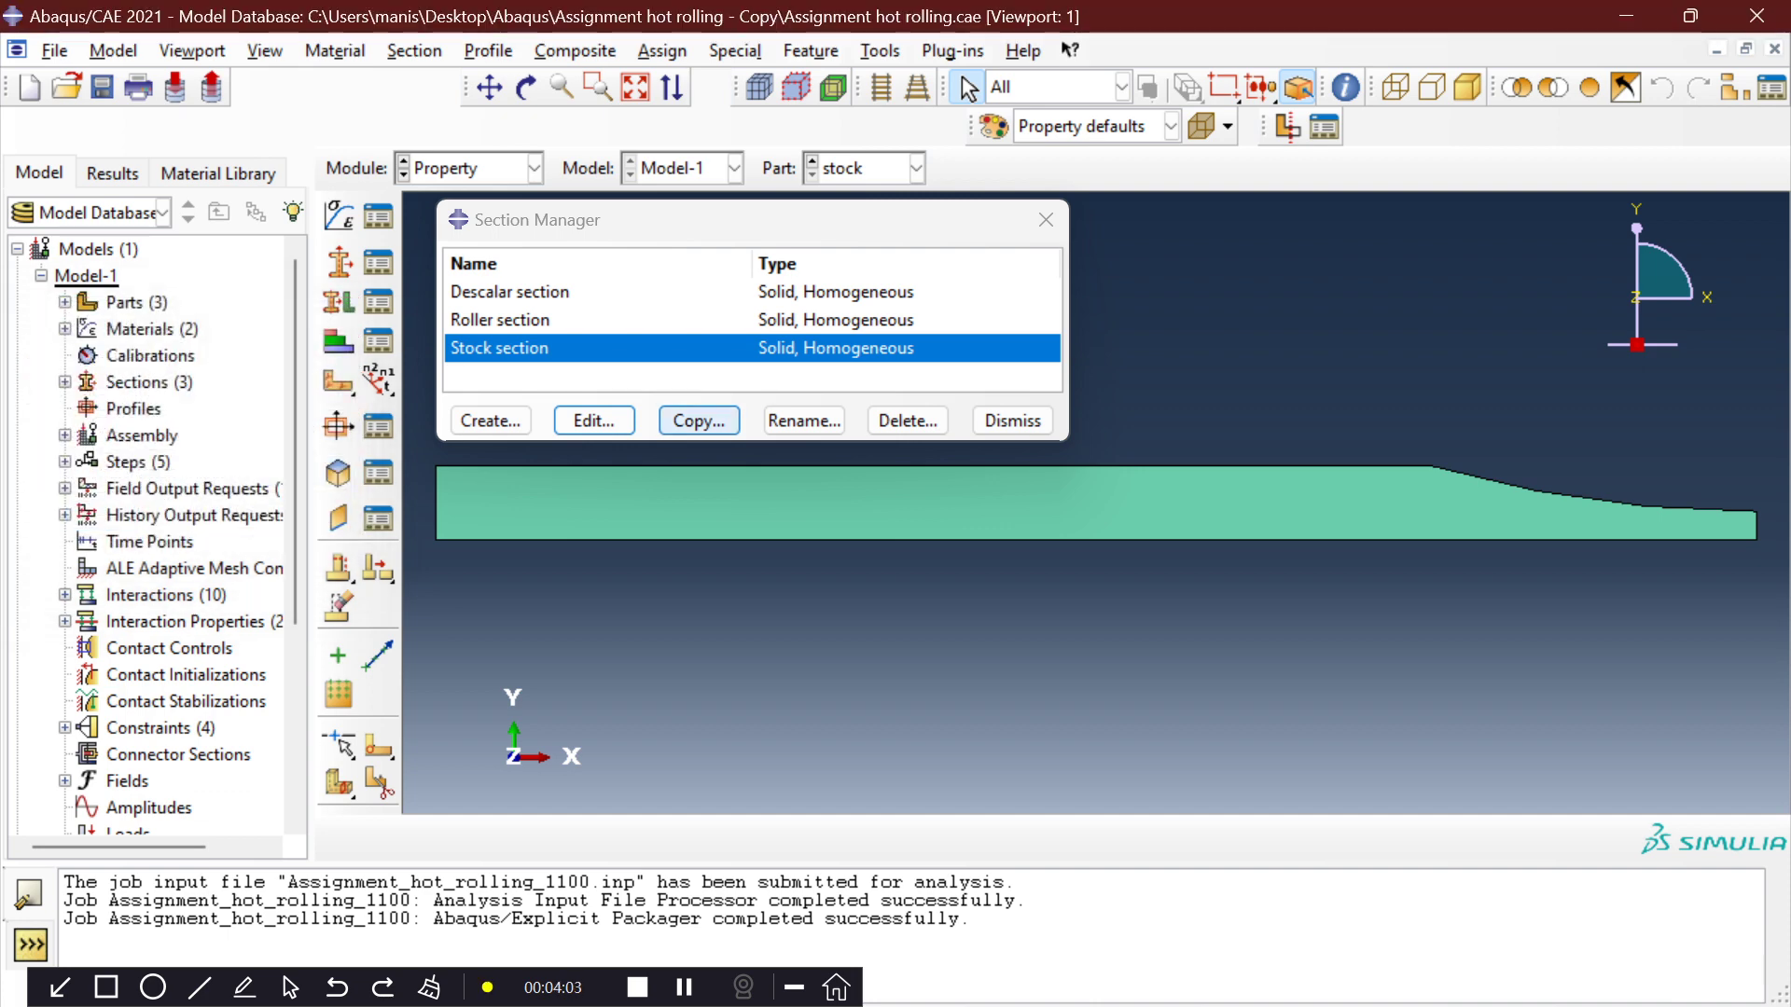
click(1012, 421)
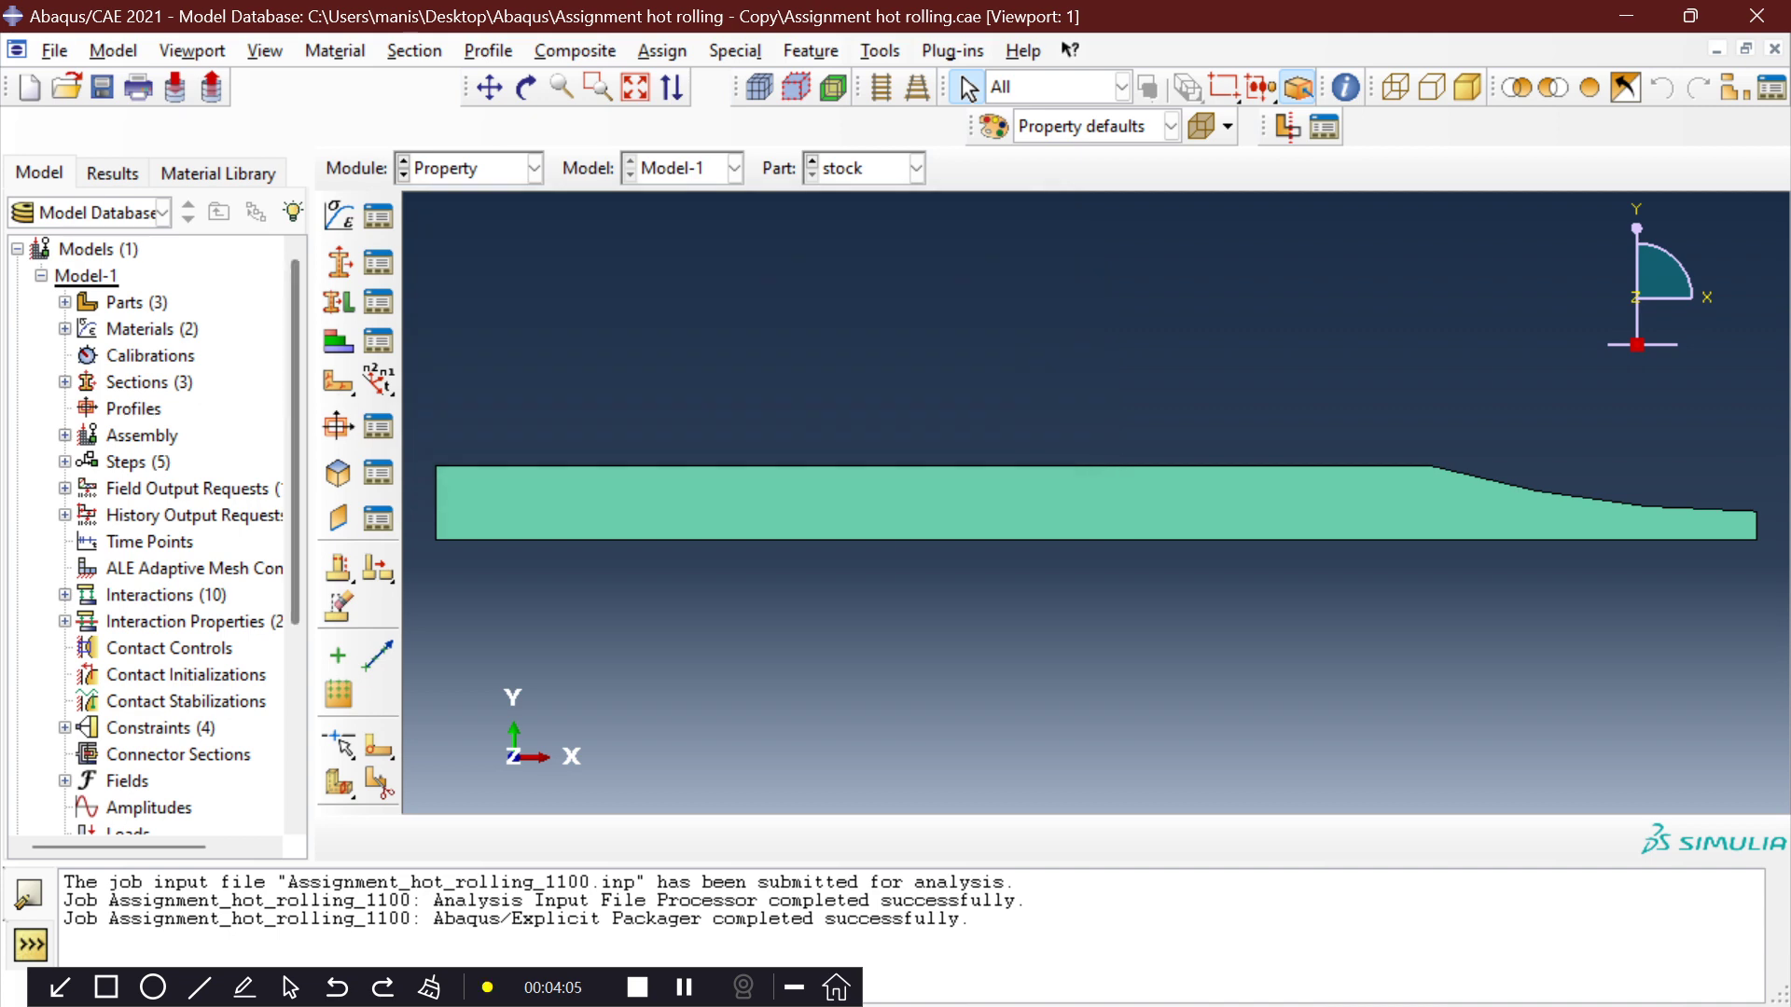
Check the section assignments of the stock part.
click(378, 341)
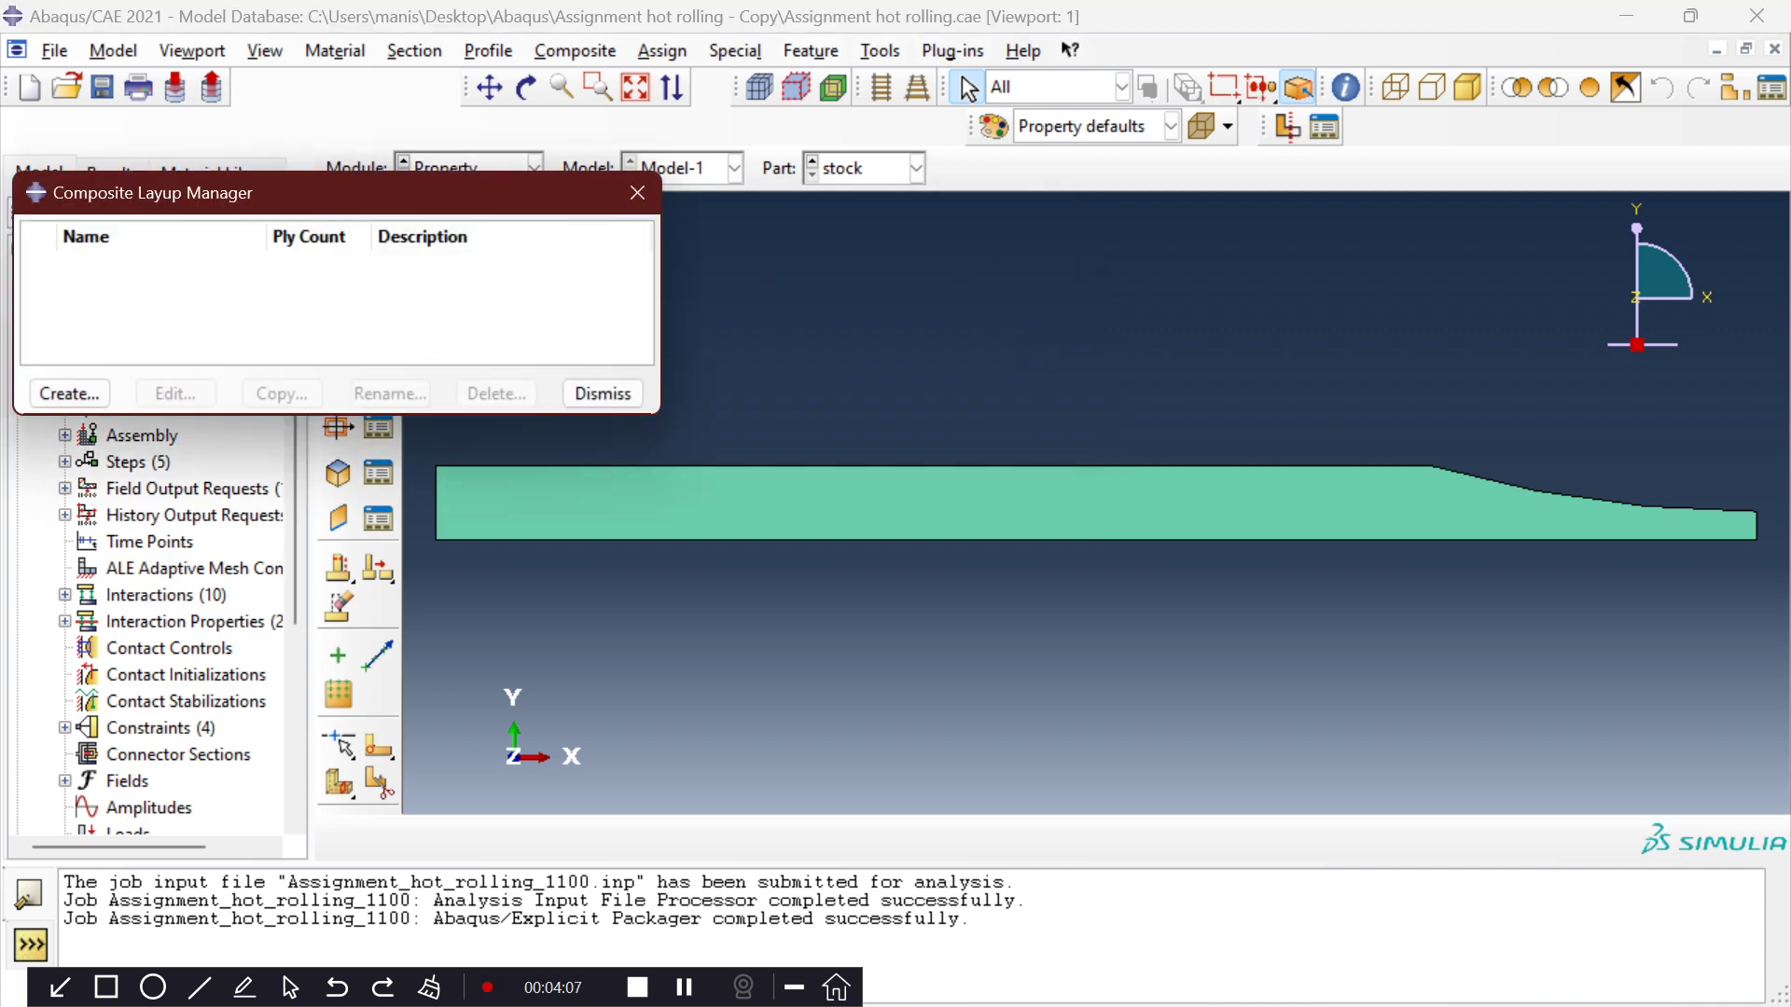
click(637, 193)
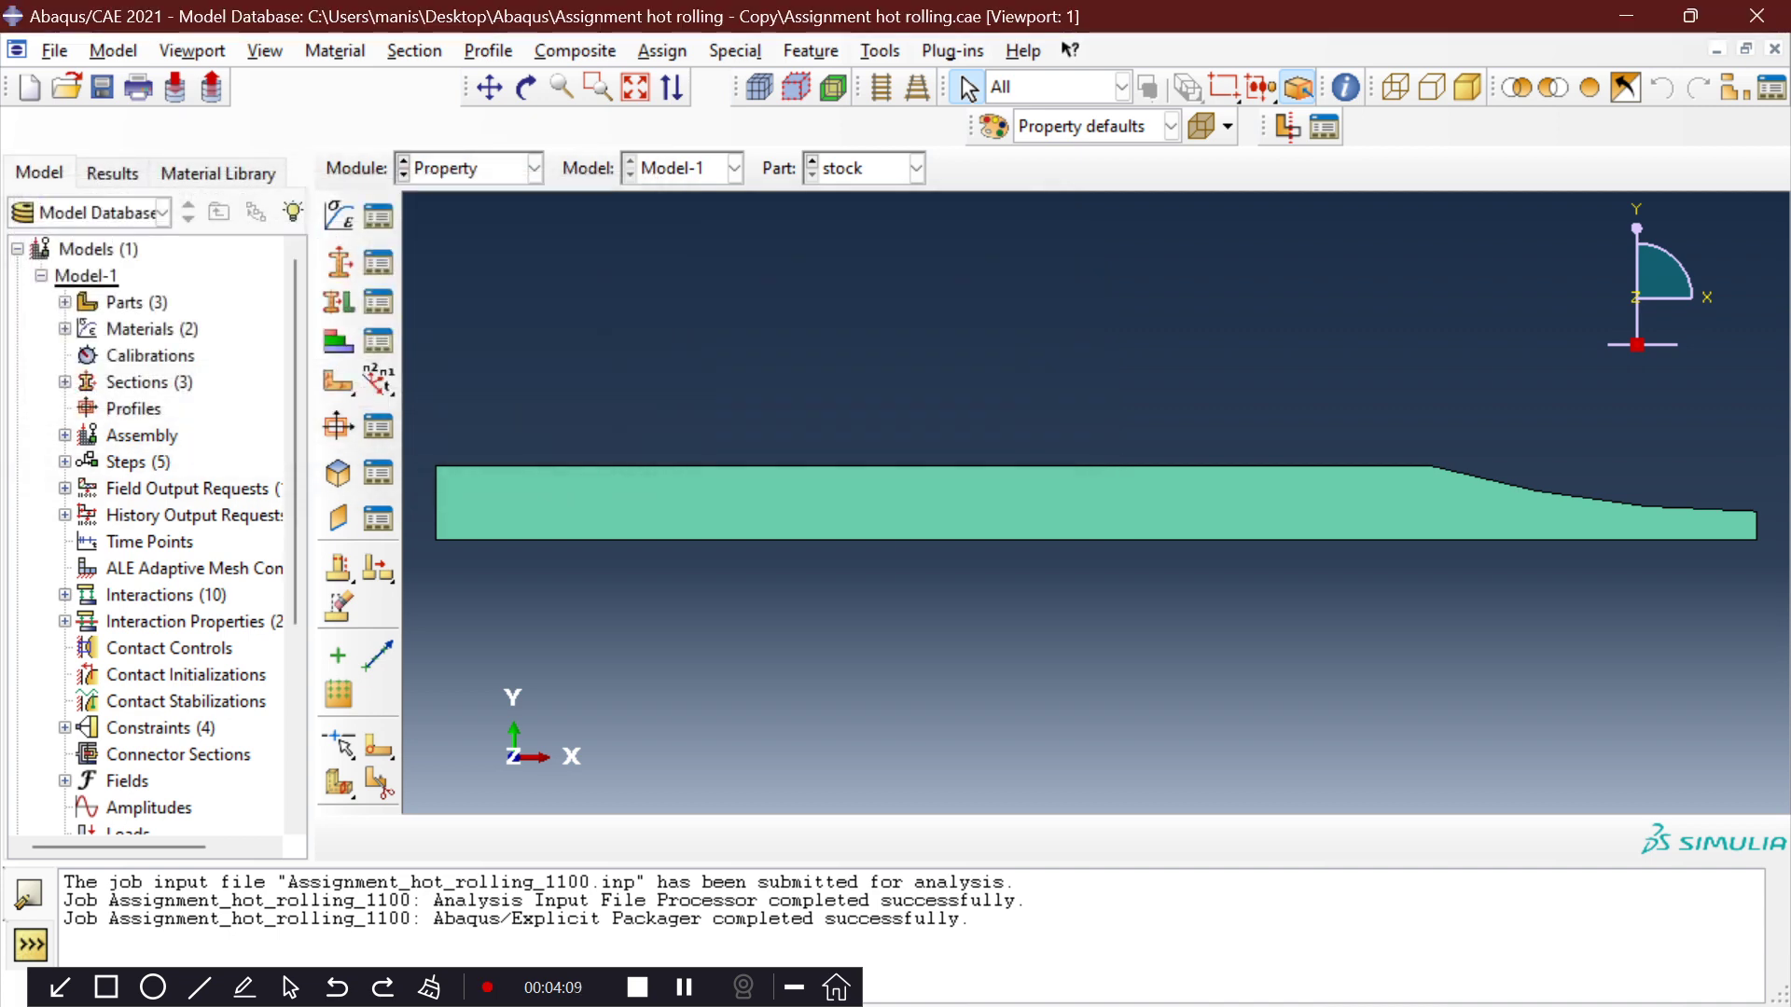
click(378, 302)
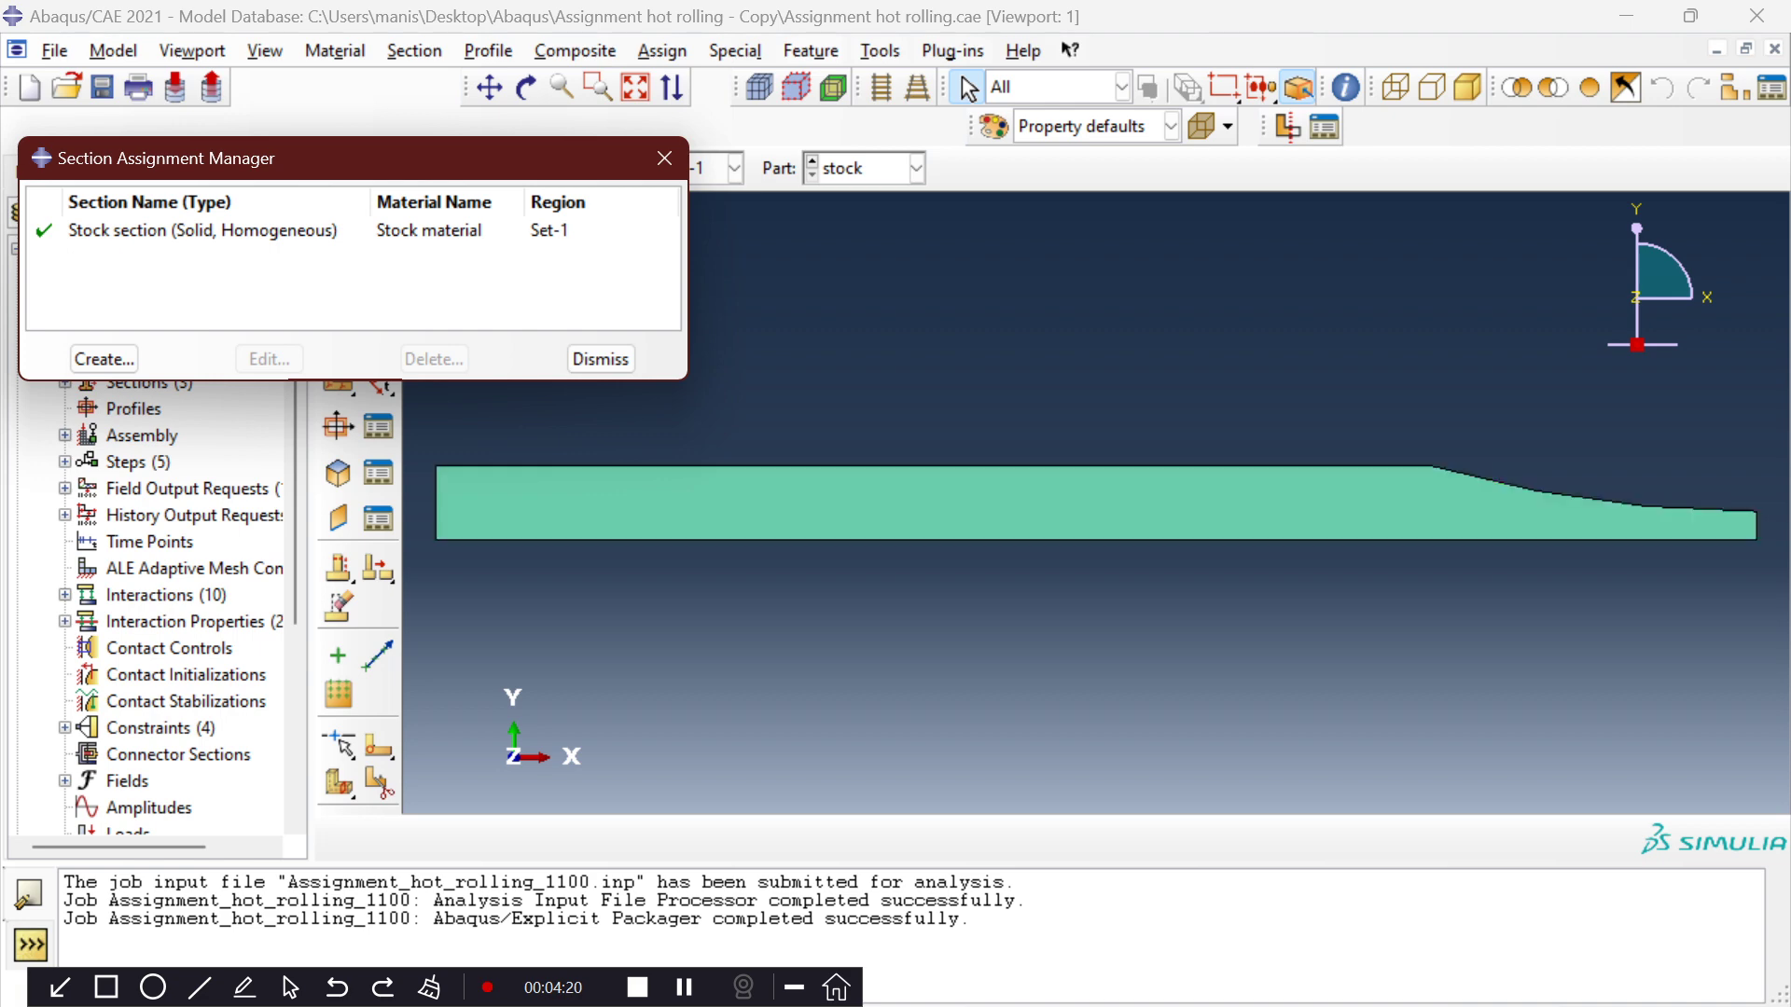
click(664, 157)
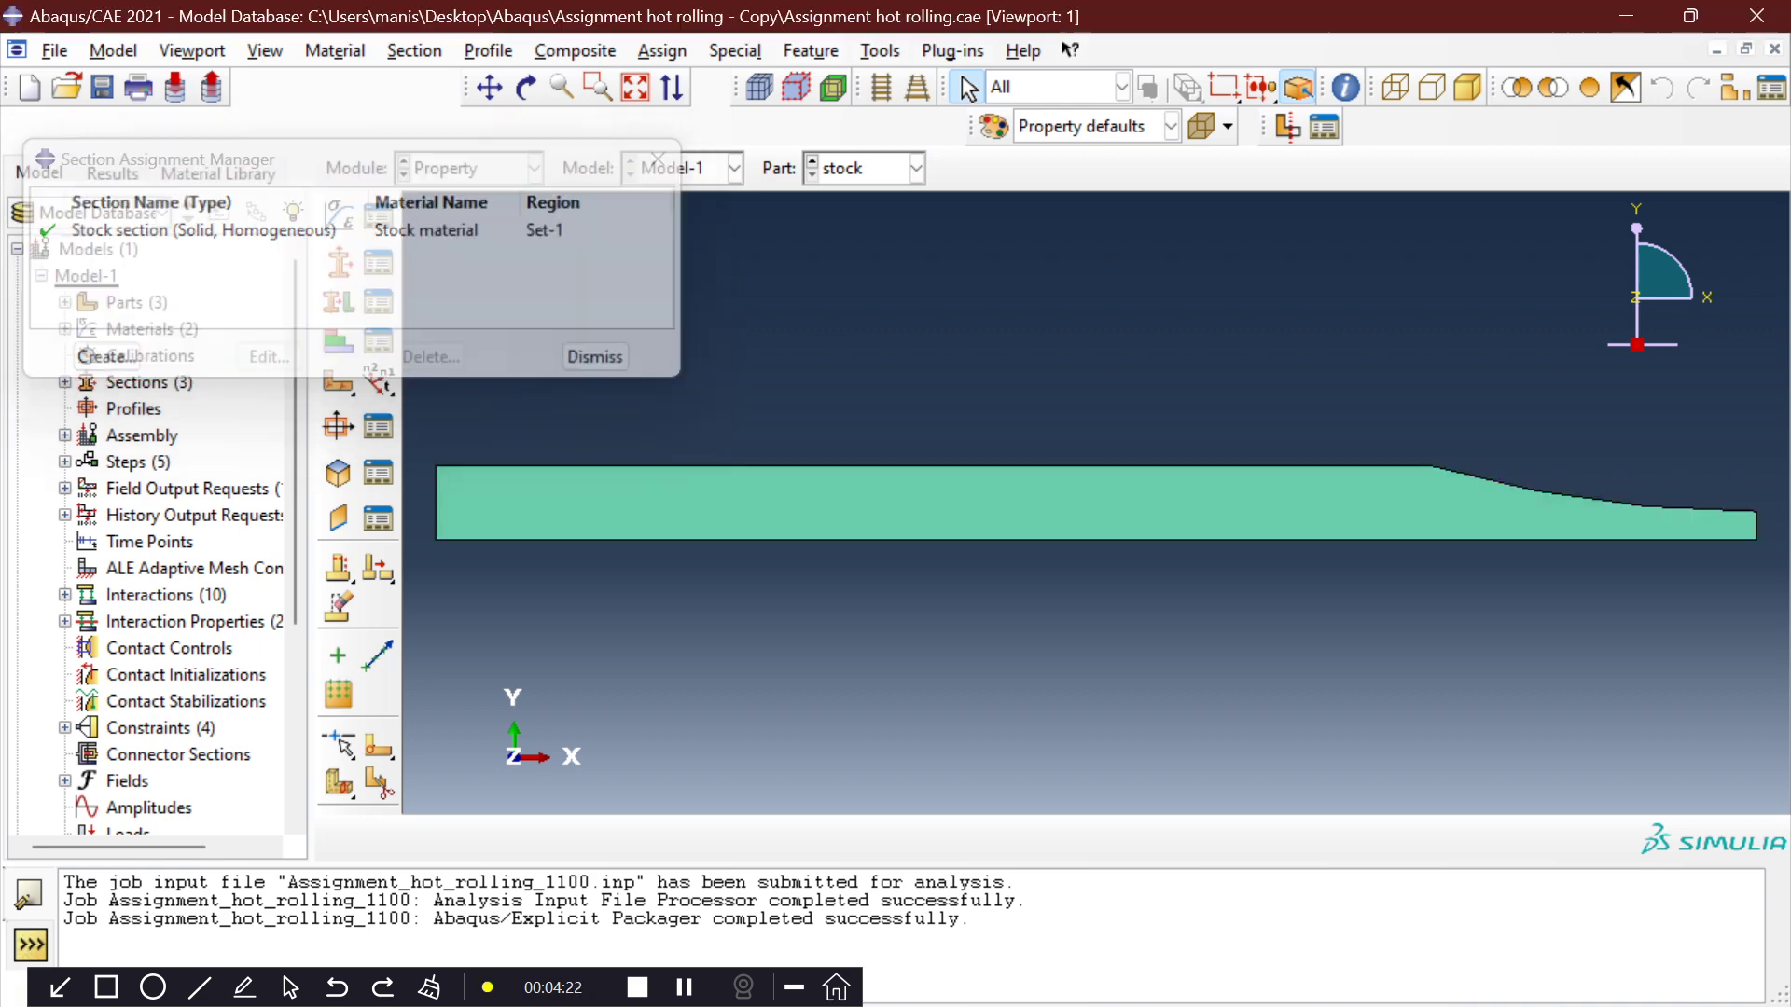
Check the section assignments of the Roller part.
click(916, 169)
click(867, 225)
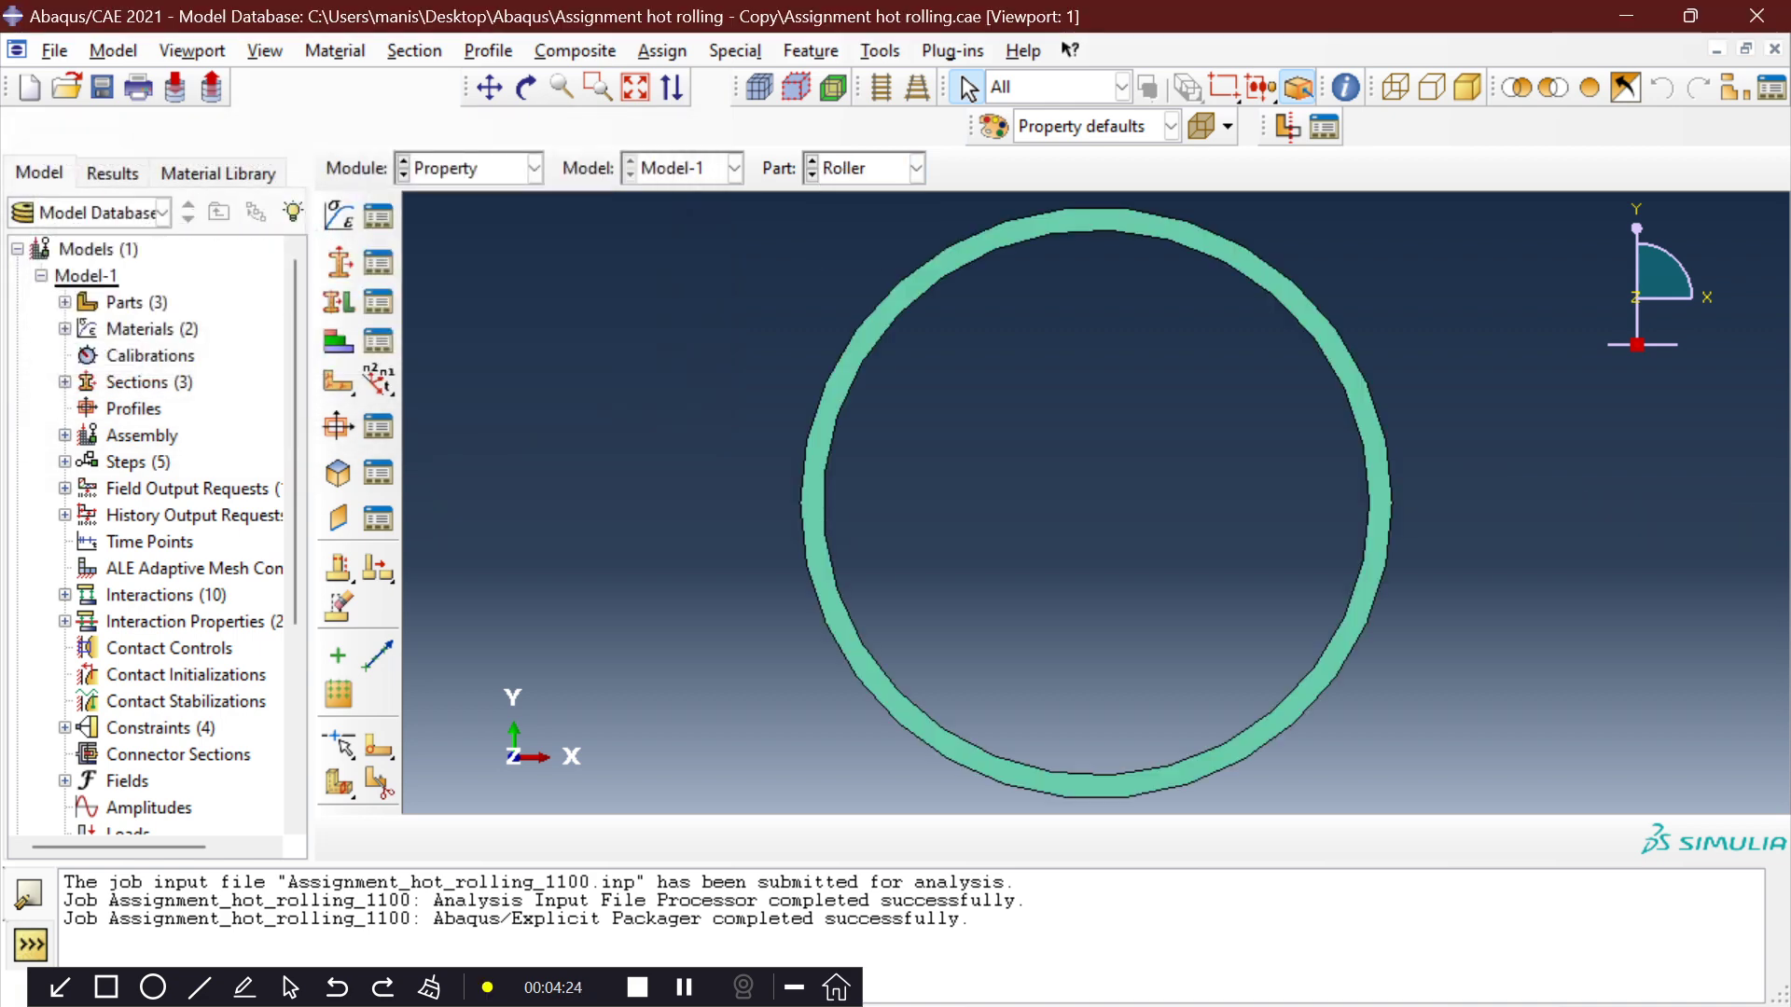
click(378, 302)
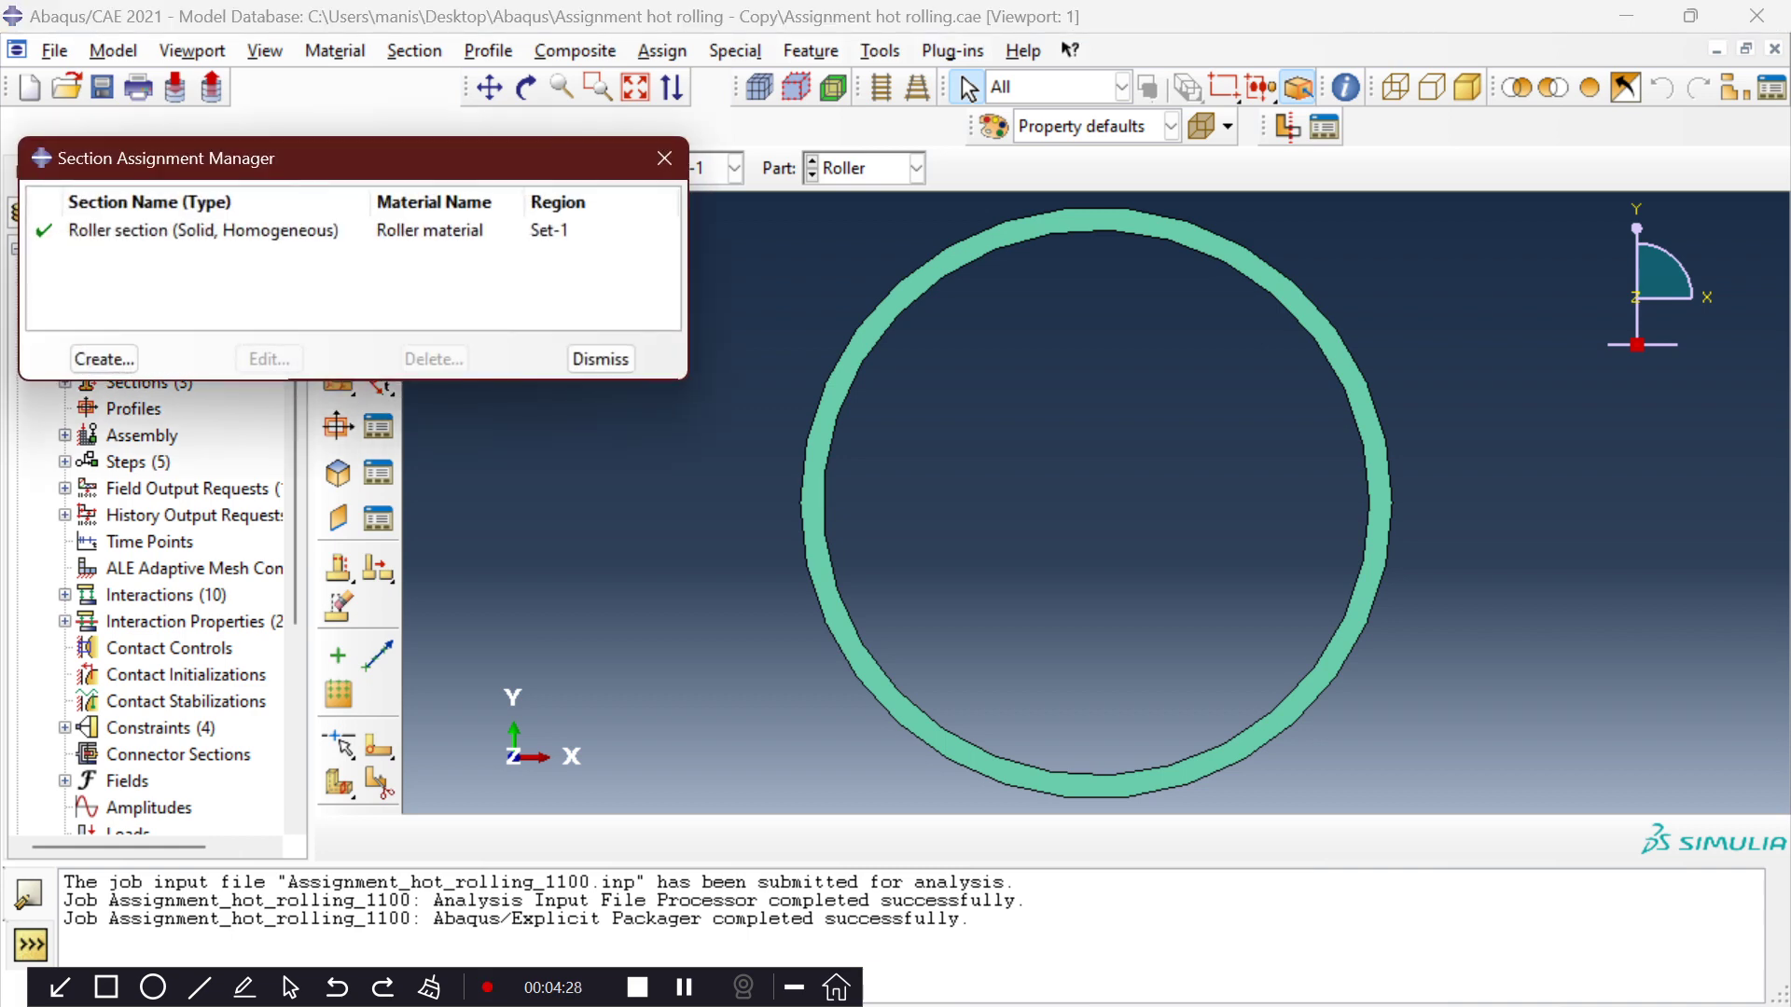
click(601, 359)
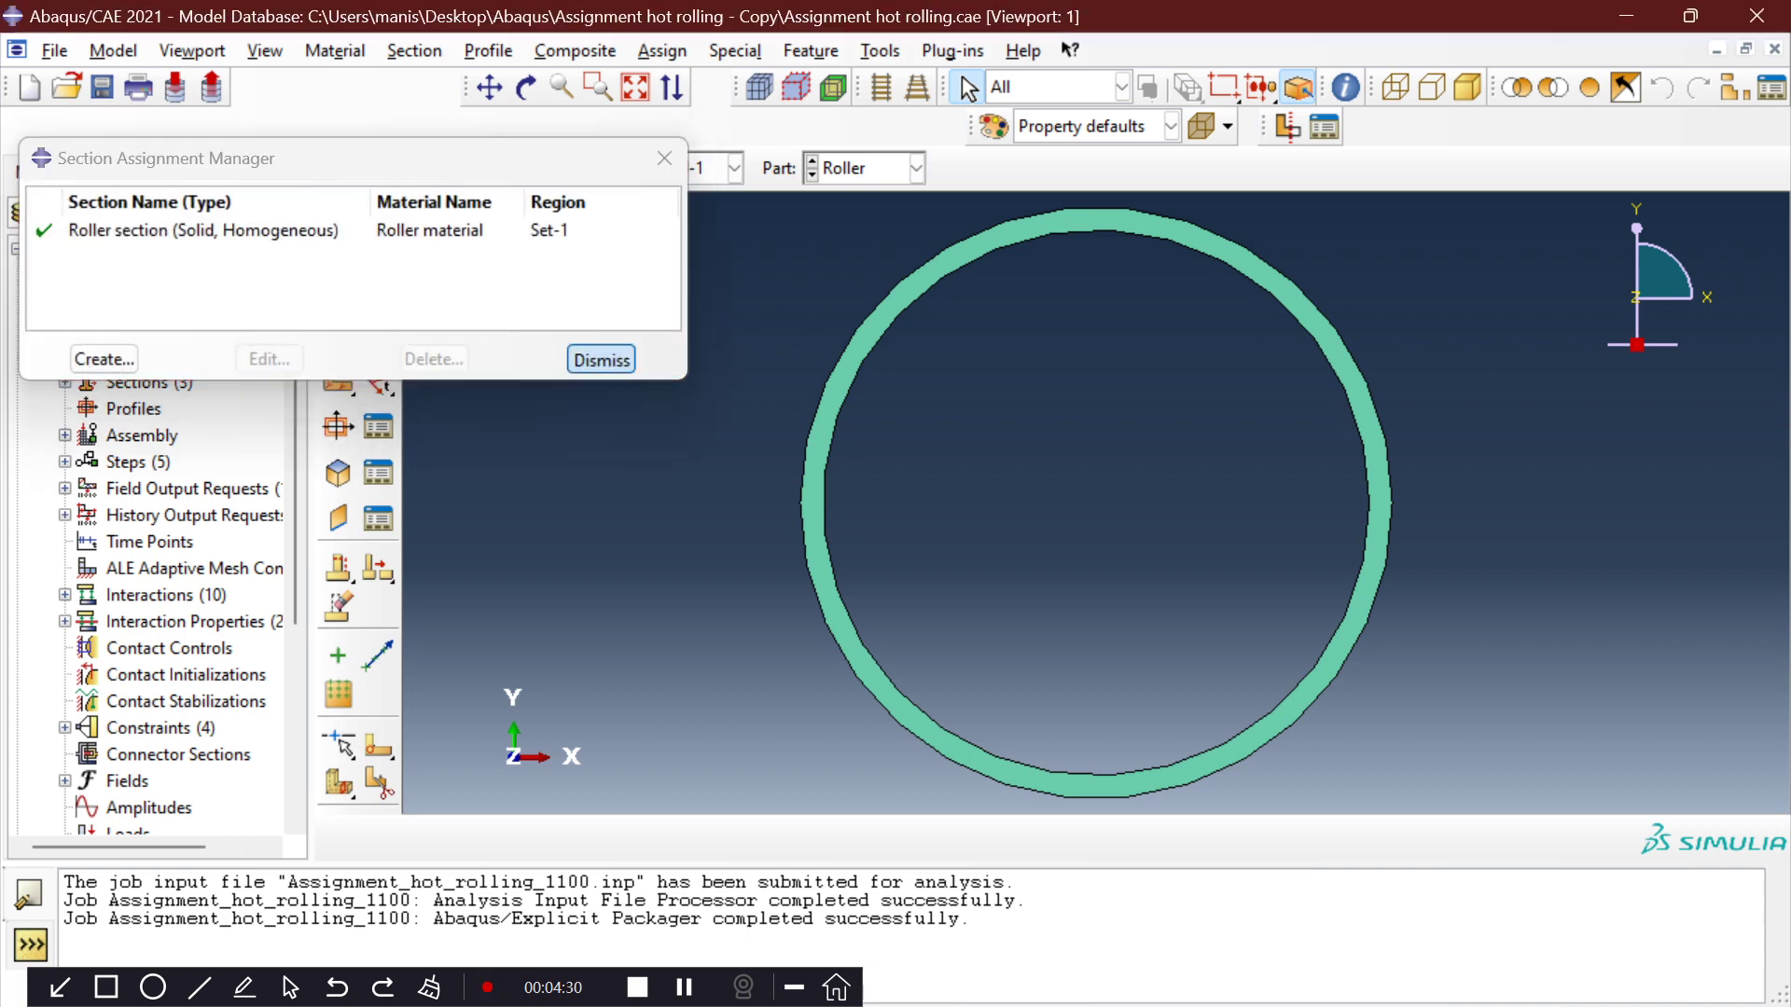
View the assembled model in the Assembly module, and review the list of analysis steps in the Step module.
click(533, 168)
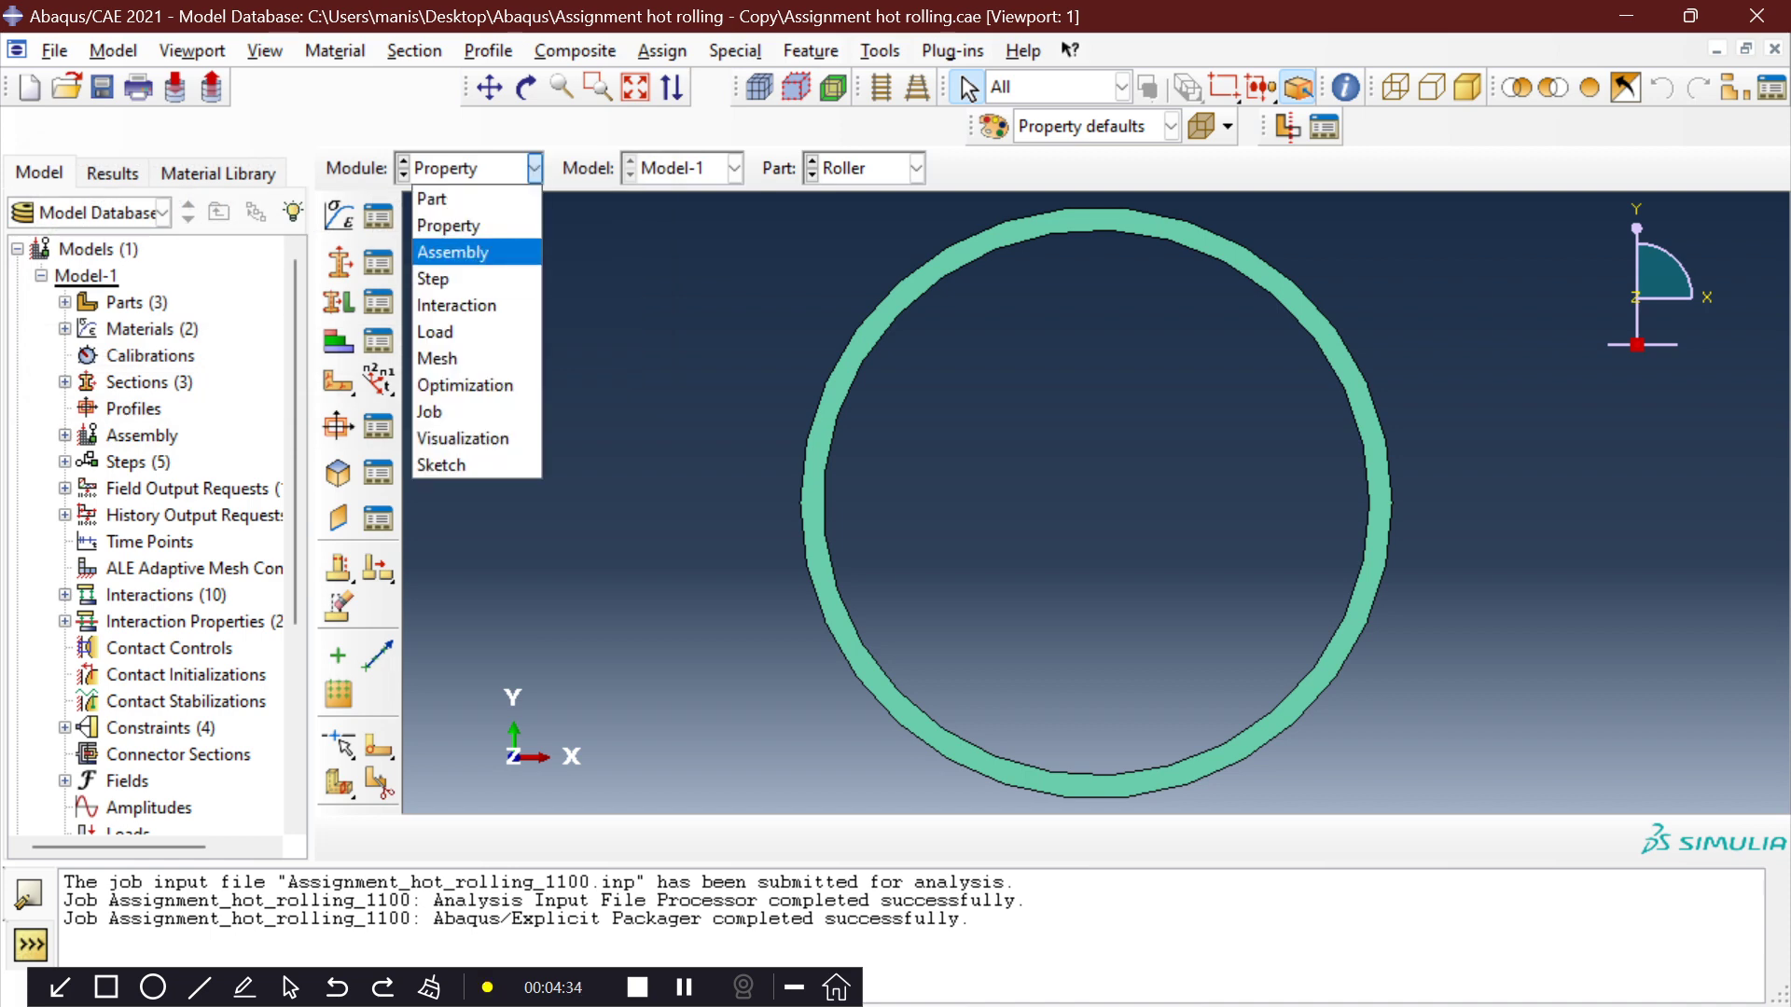
key(Return)
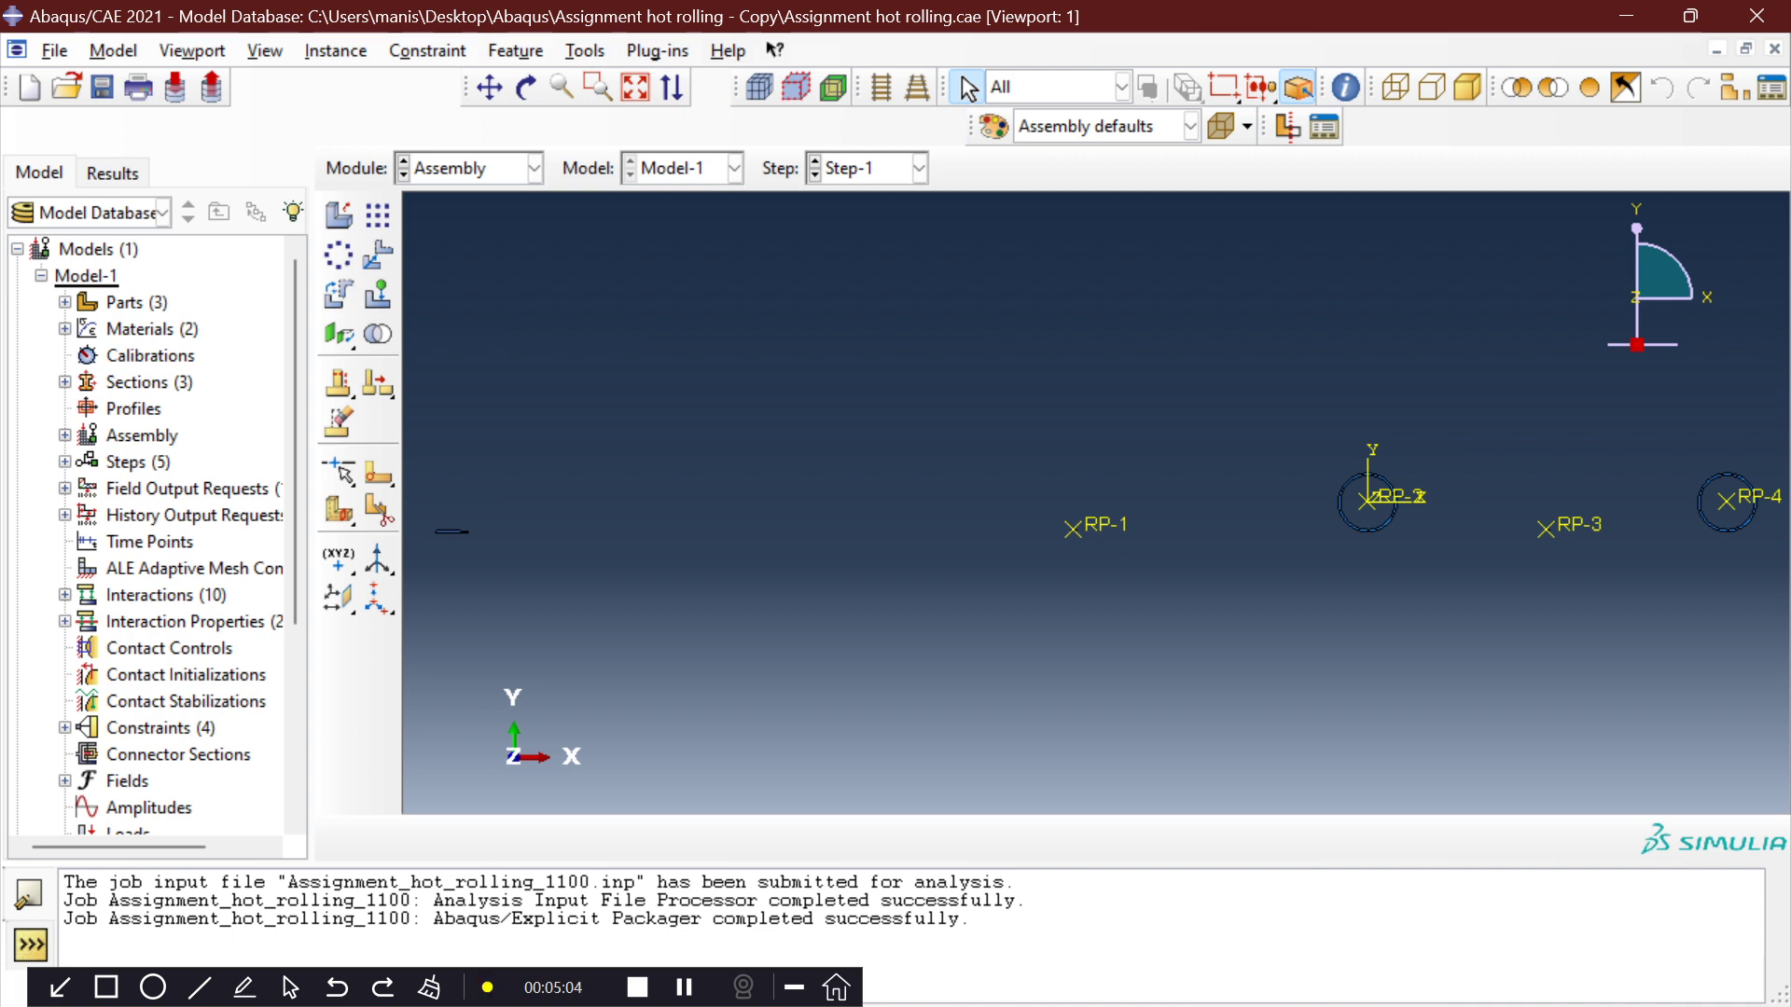
click(534, 169)
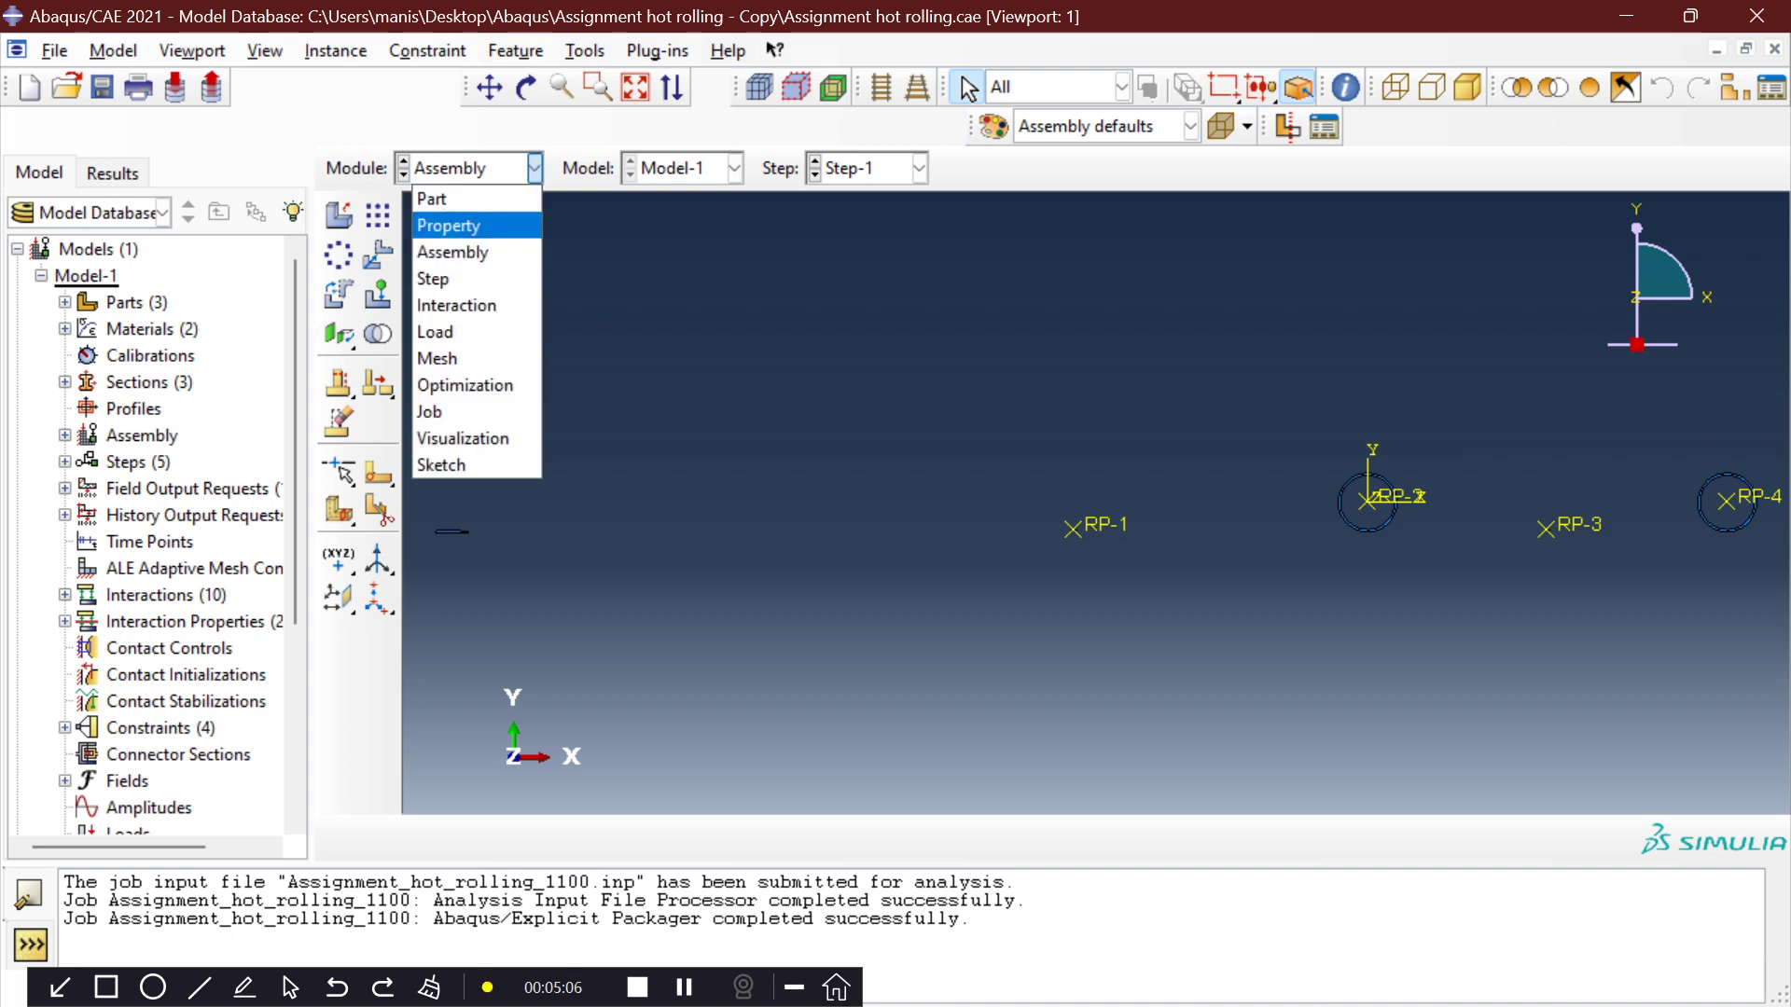
click(448, 279)
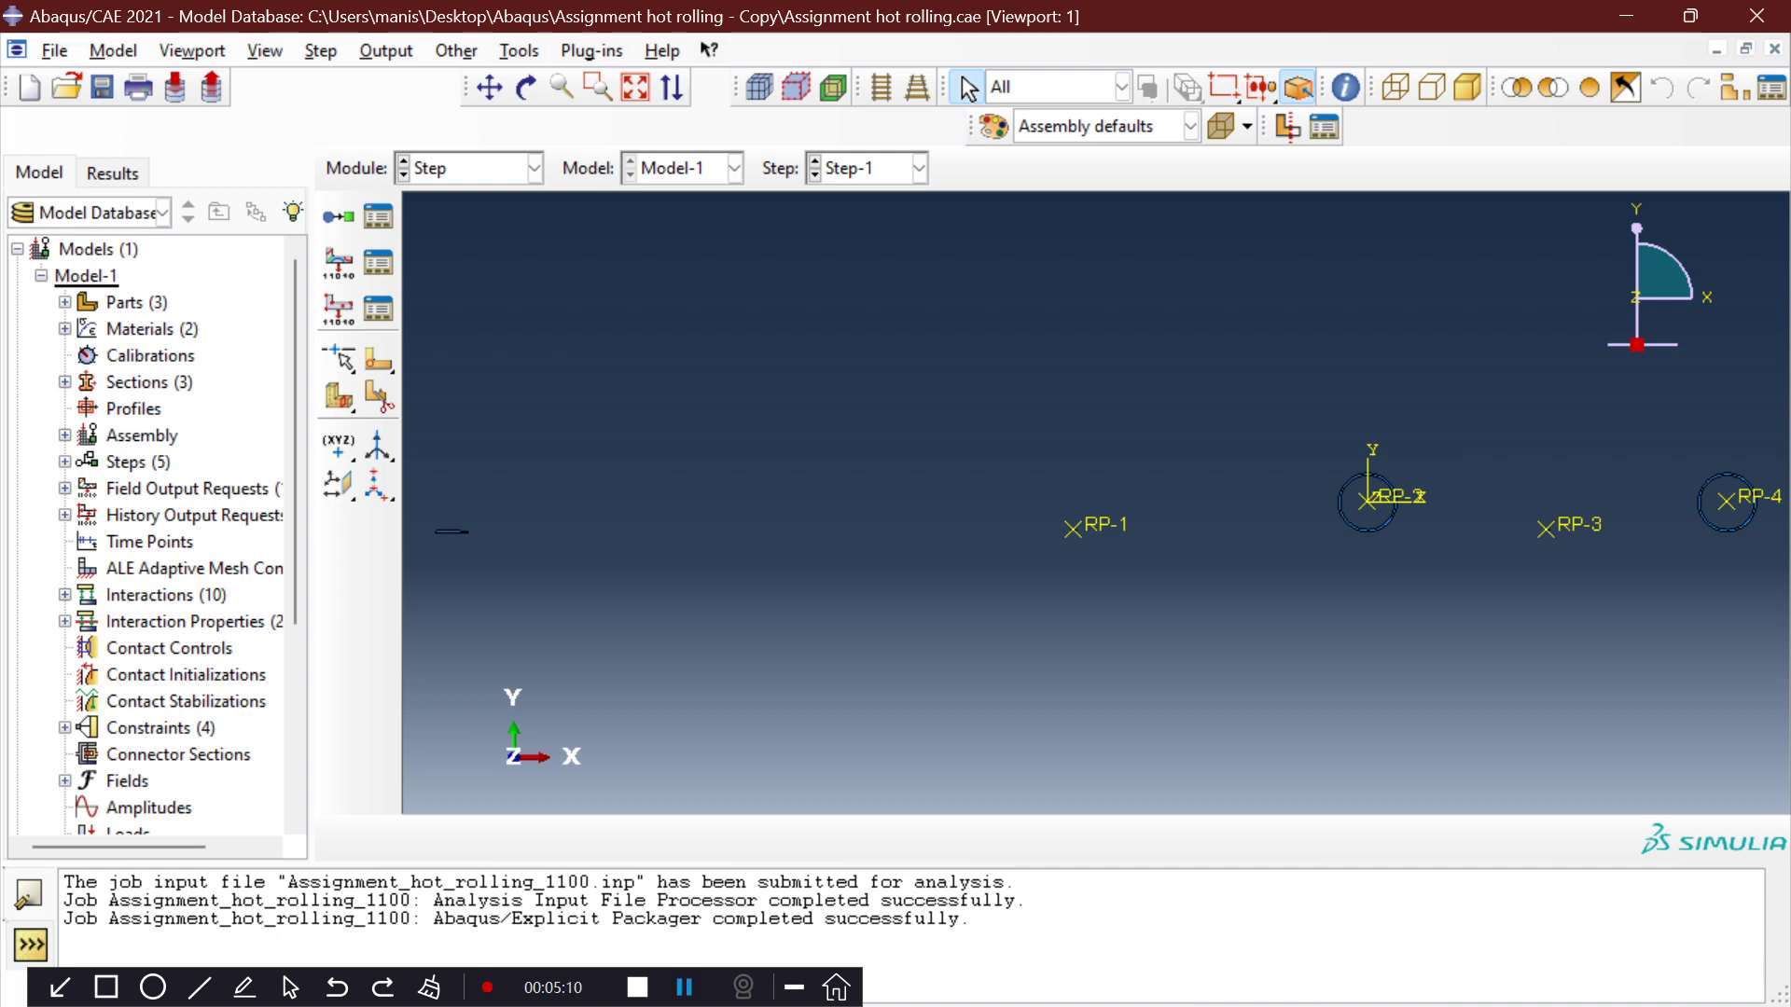
click(684, 987)
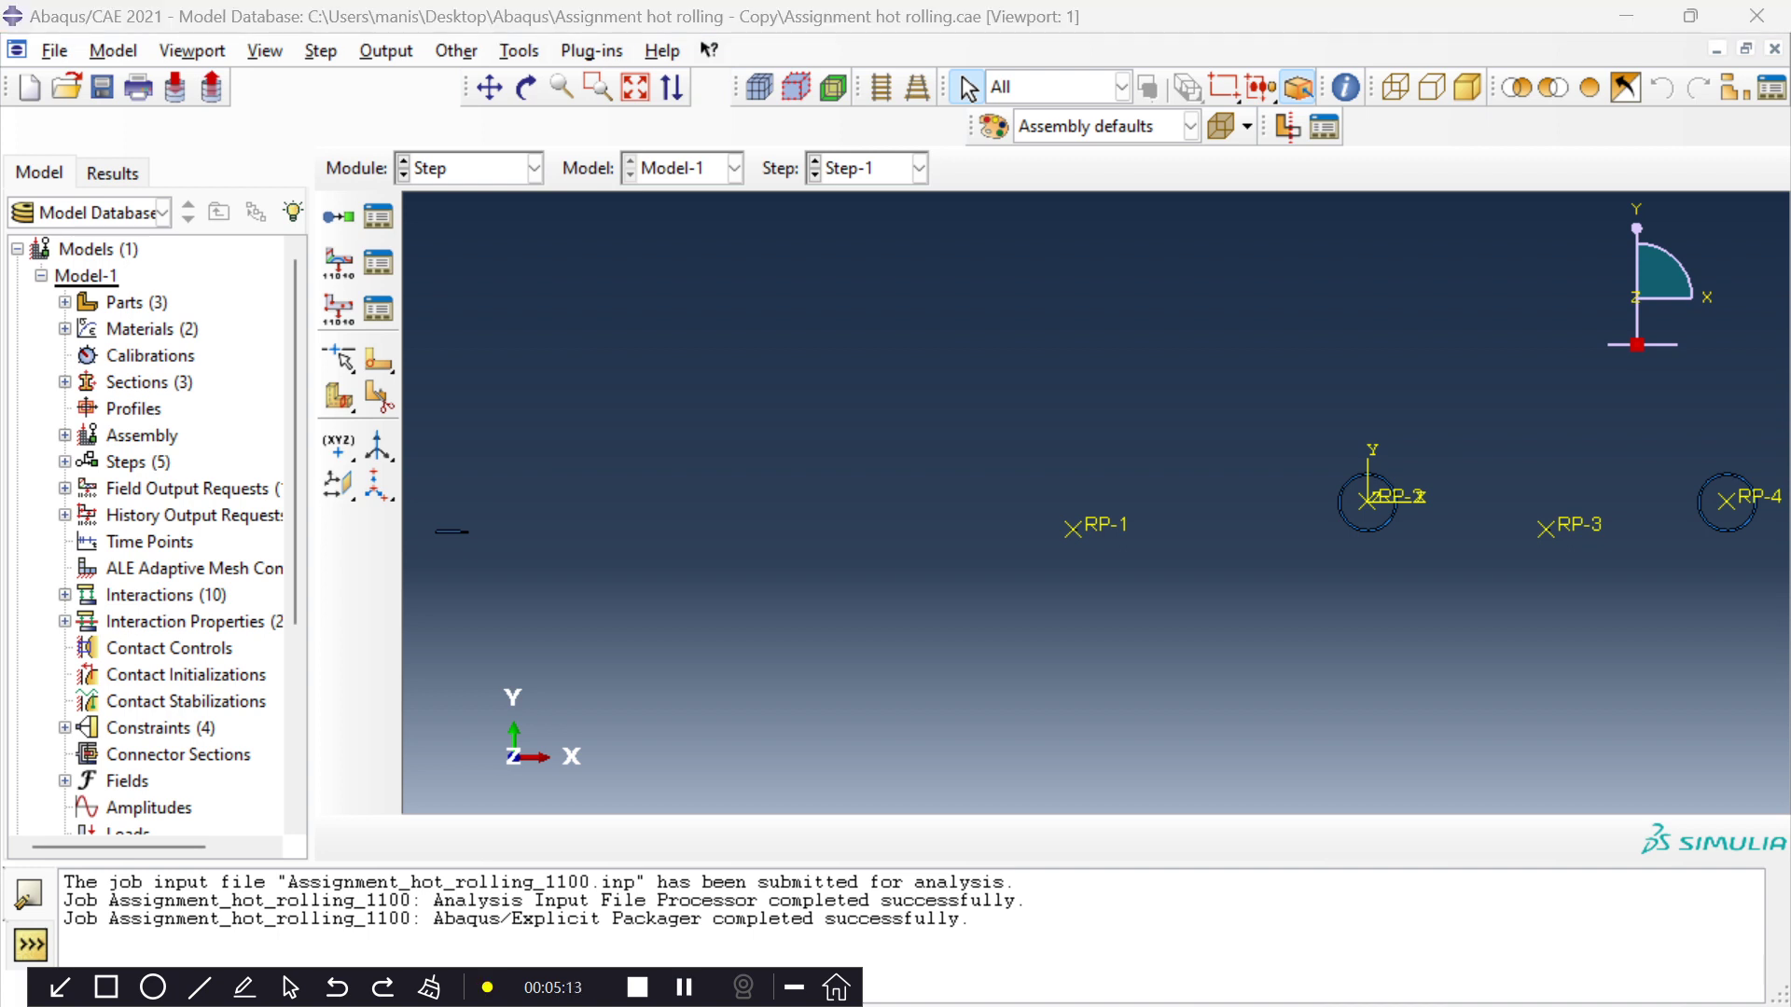
click(371, 262)
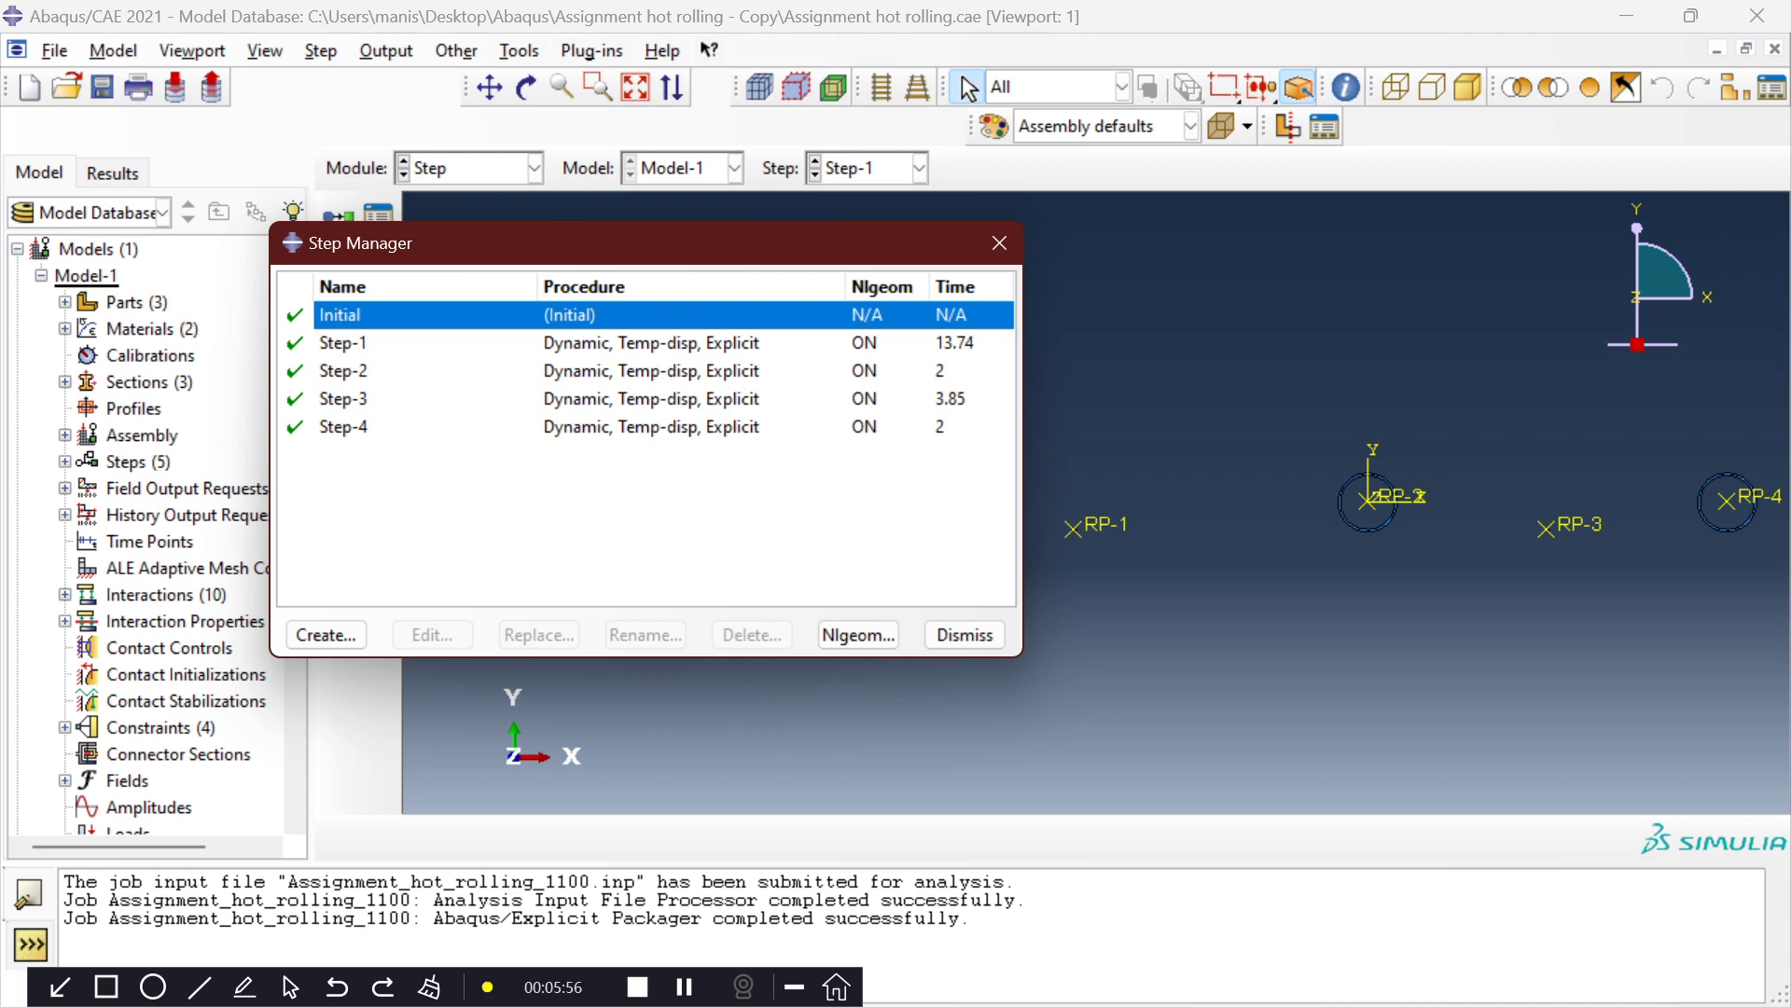
click(964, 635)
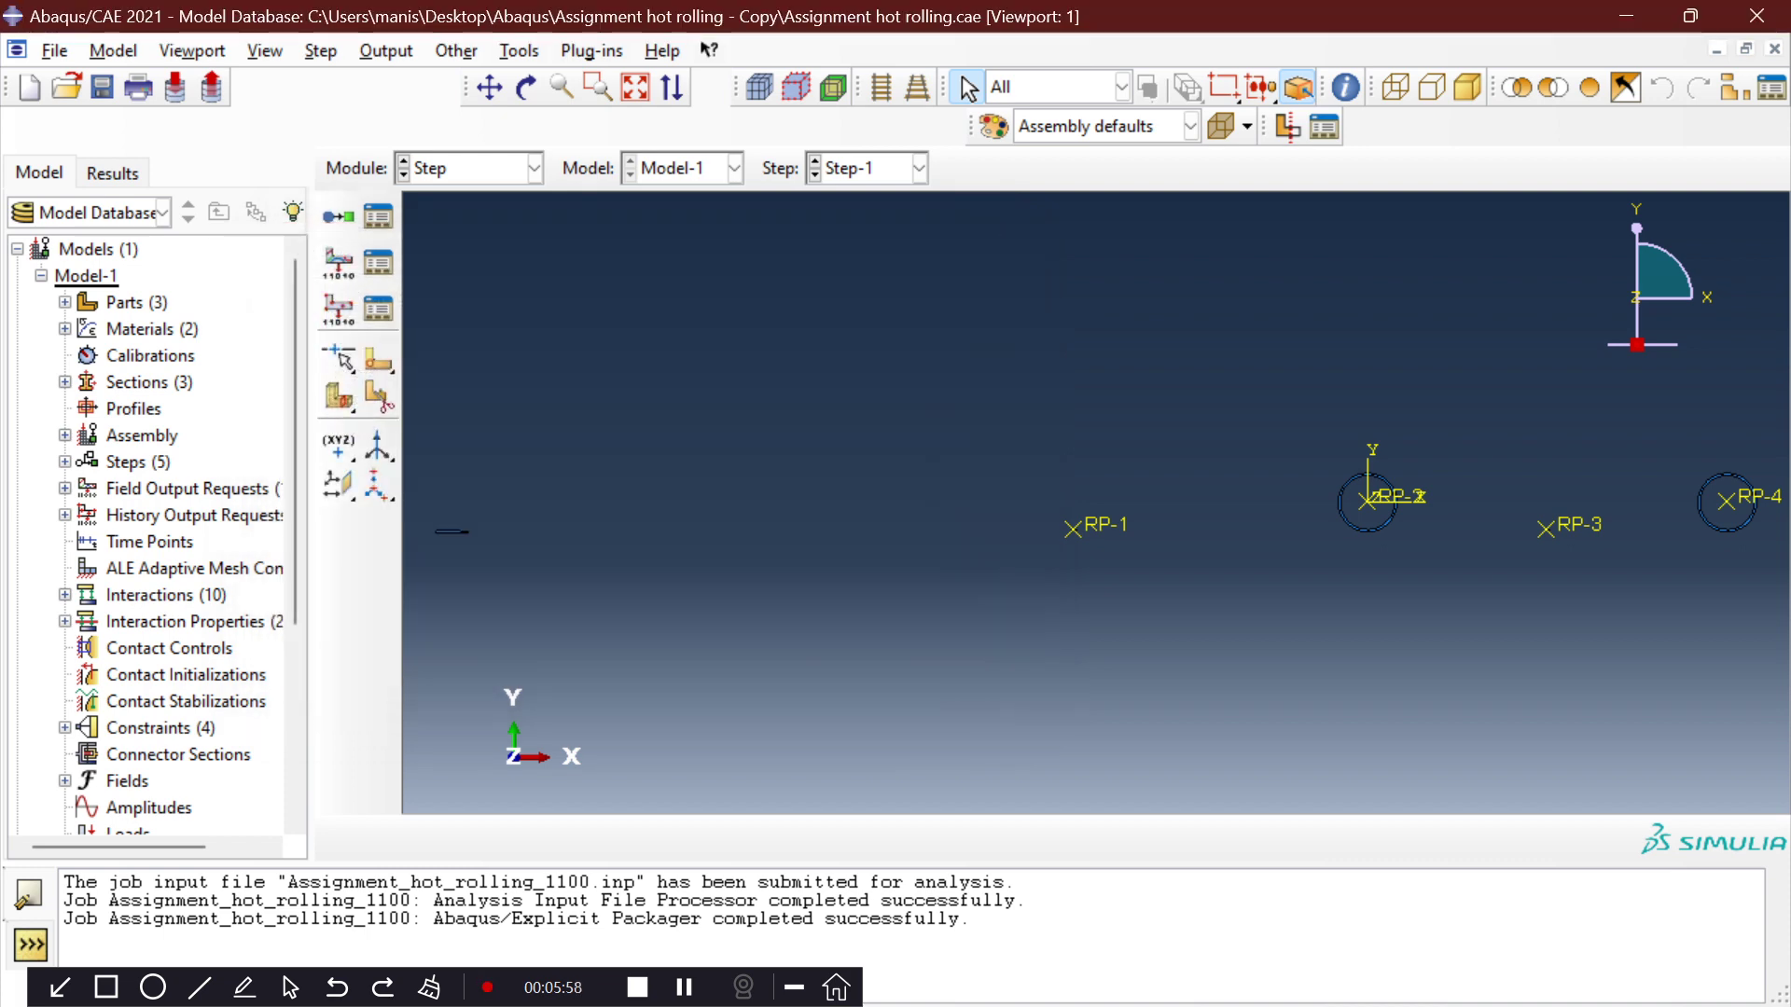
Review the F-Output-1 field output request of Step-1, including its output variable categories and the Forces/Reactions variables.
click(378, 262)
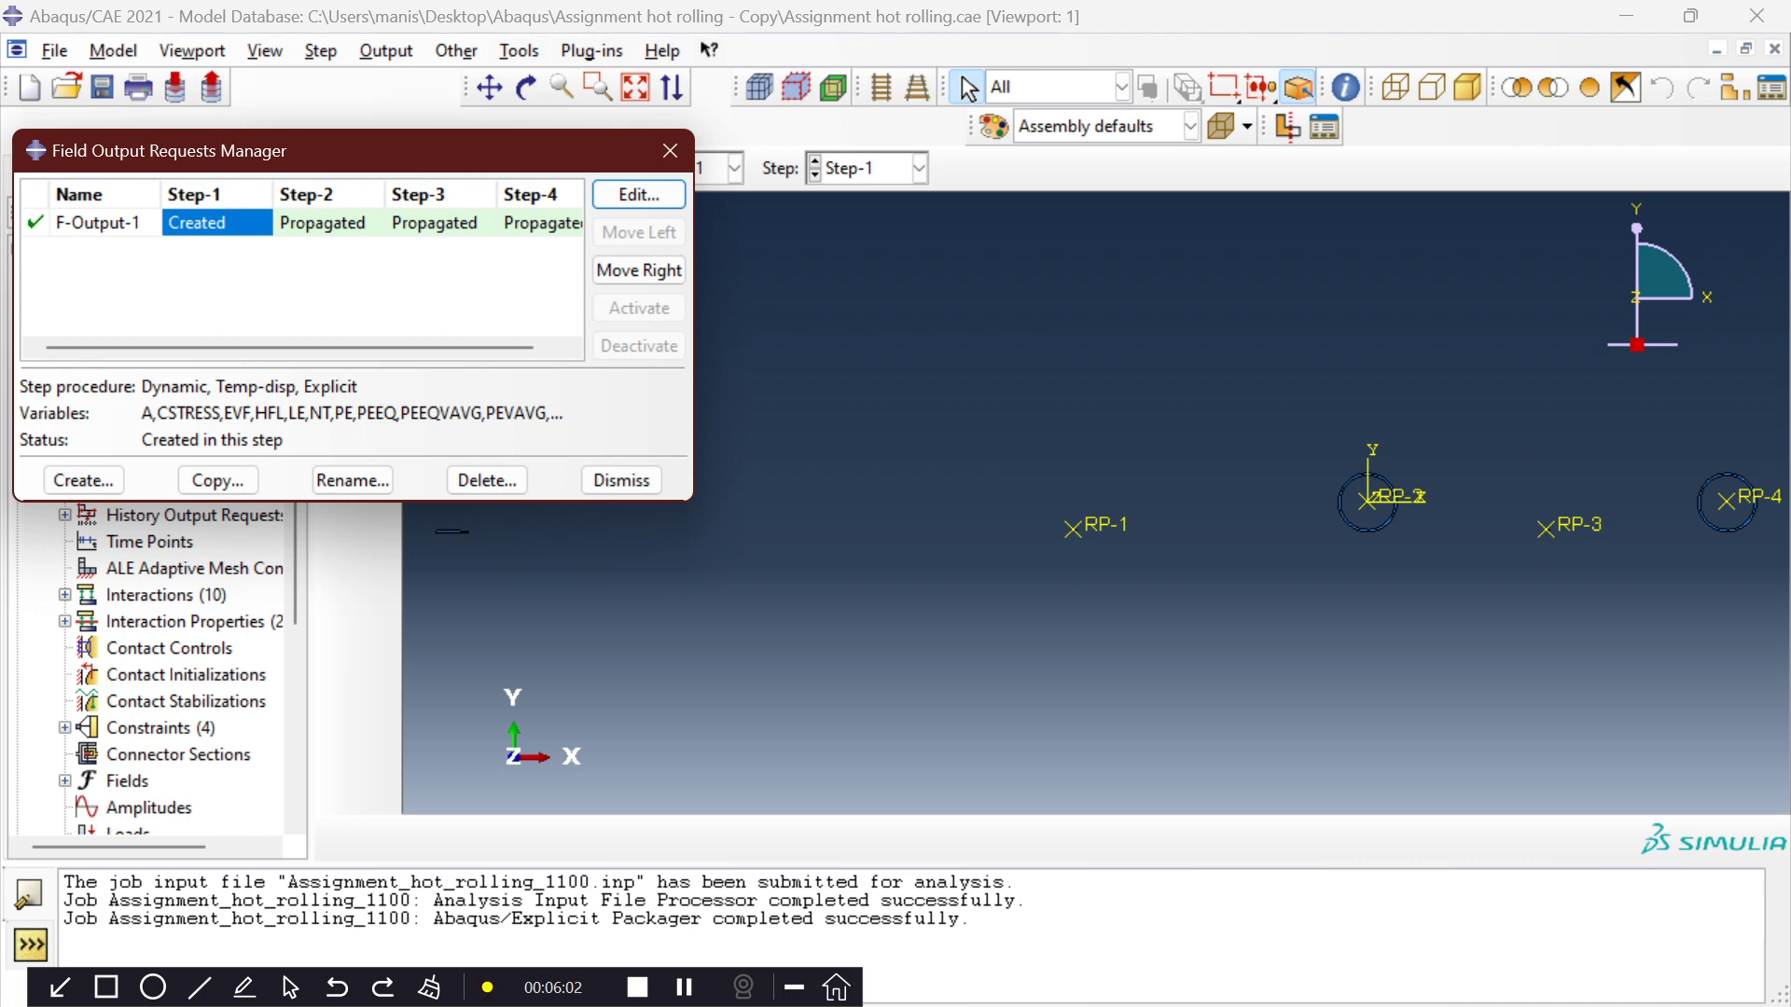
click(639, 194)
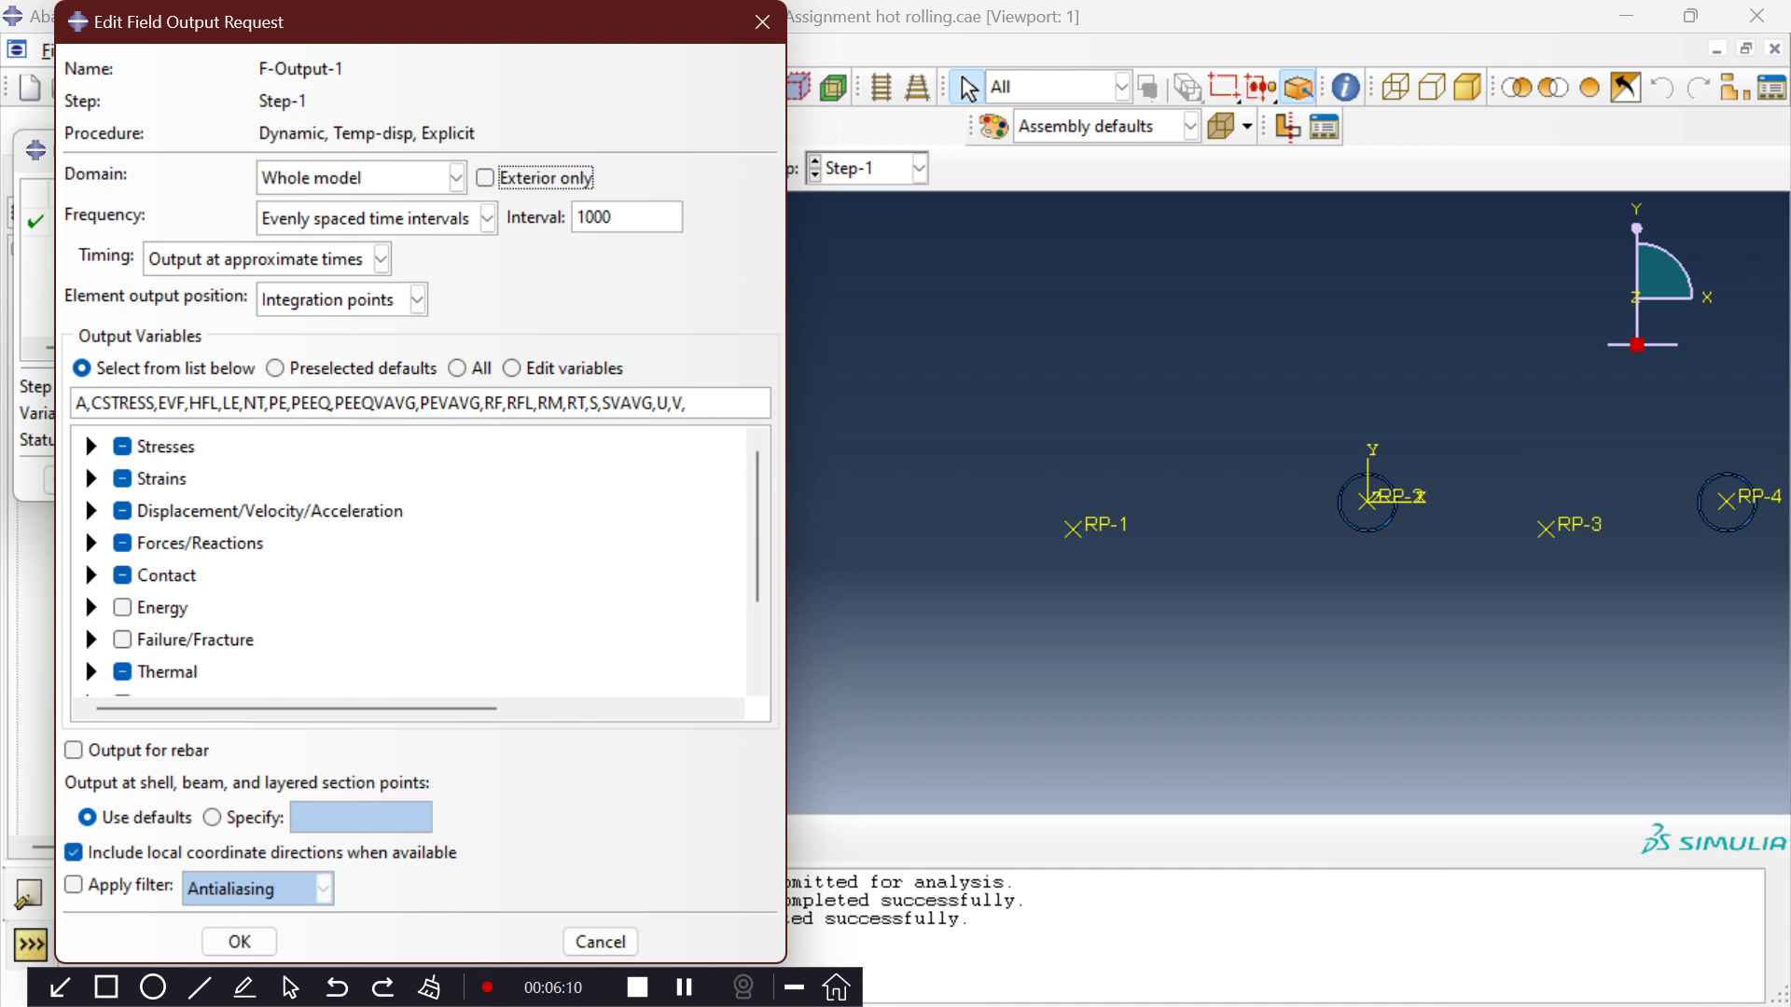
scroll(411, 559, down, 2)
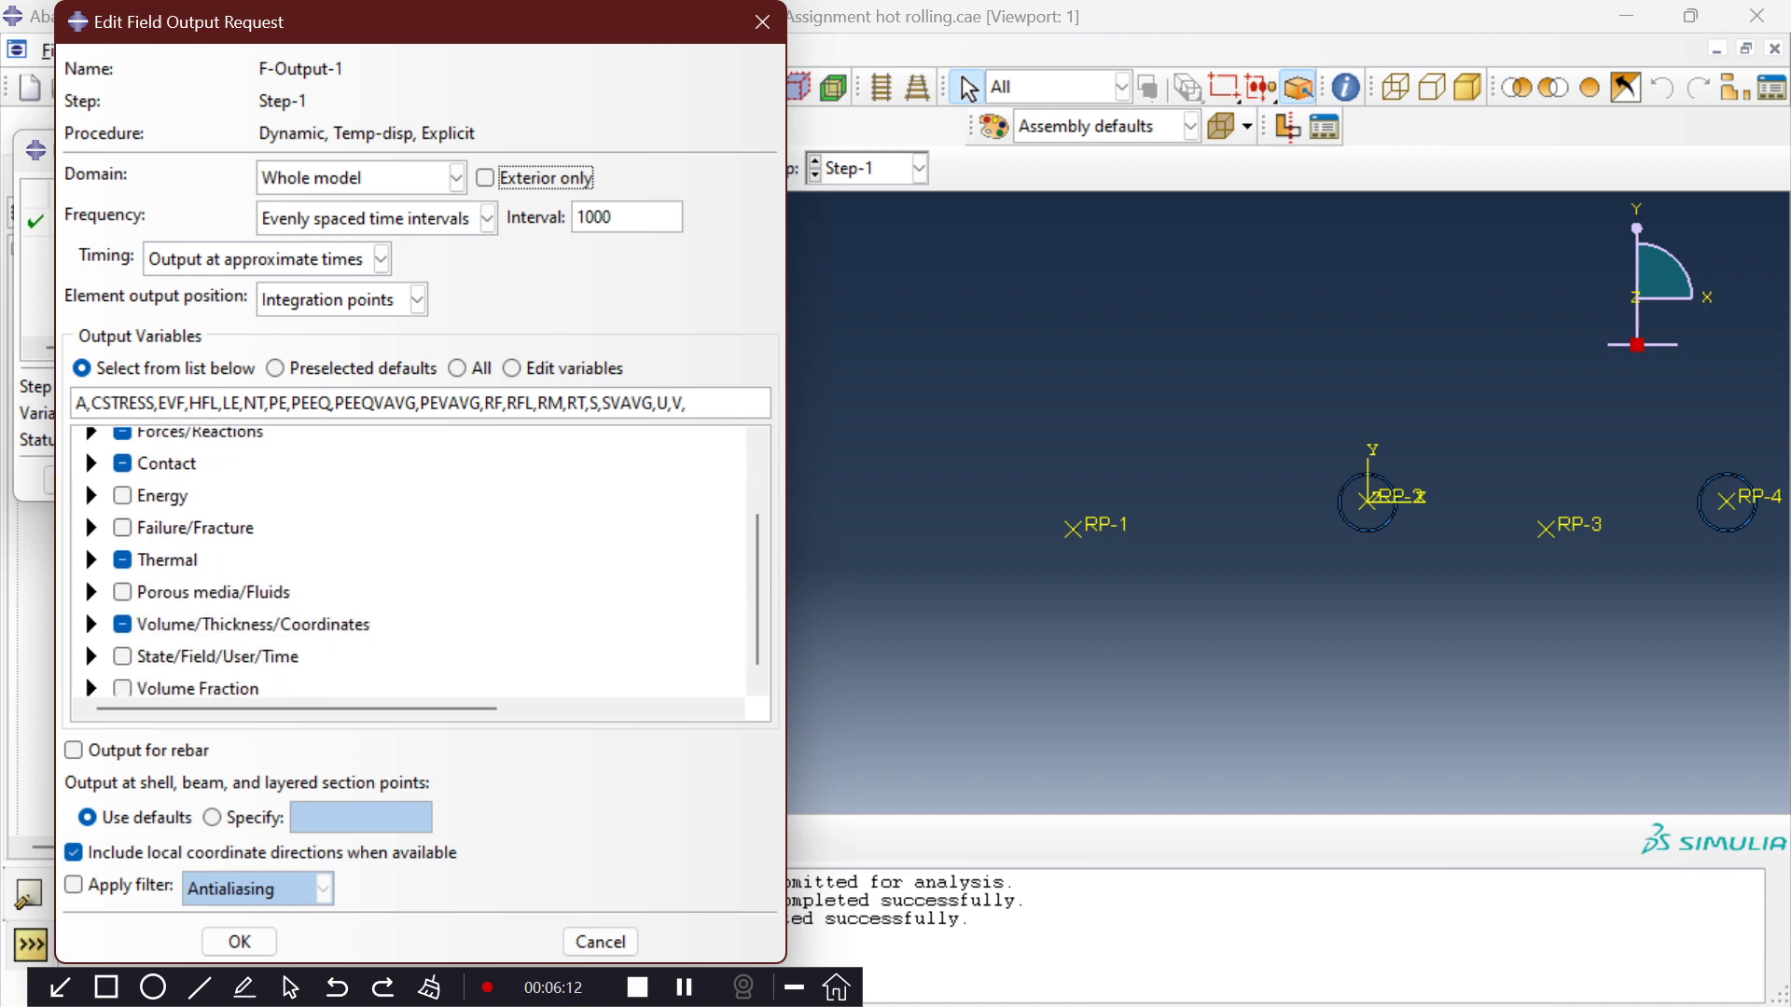
scroll(411, 559, up, 2)
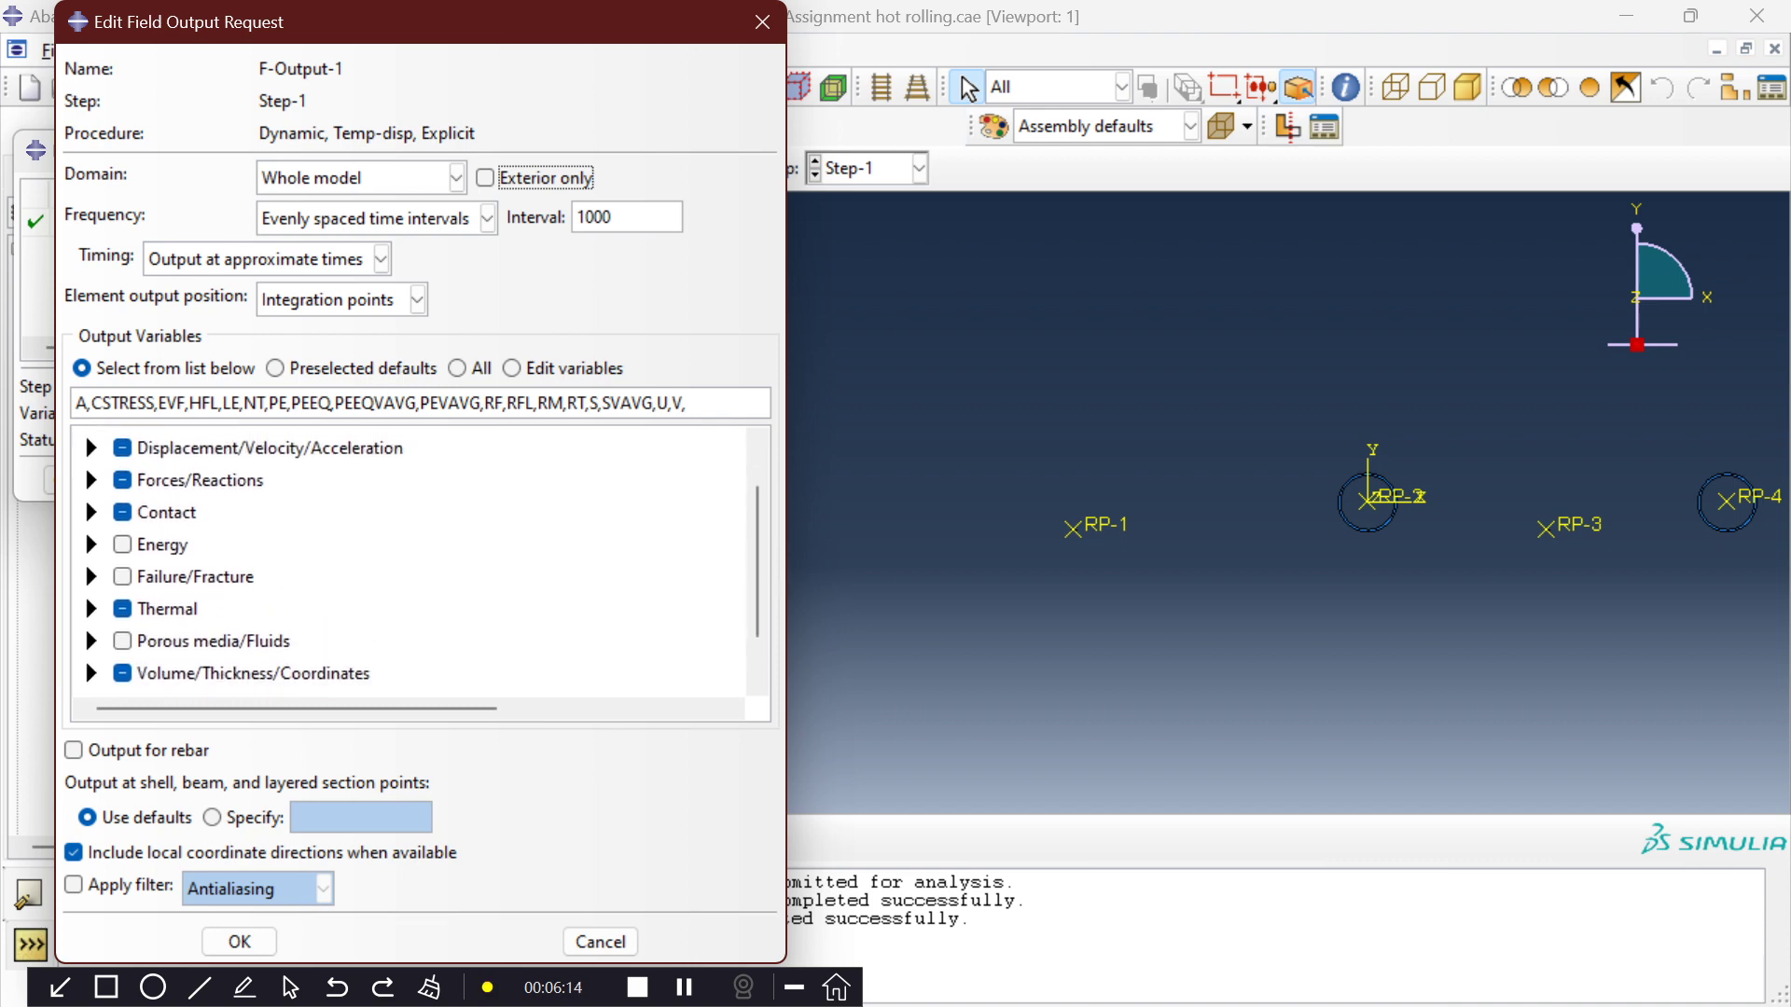
scroll(410, 560, down, 2)
scroll(411, 560, up, 2)
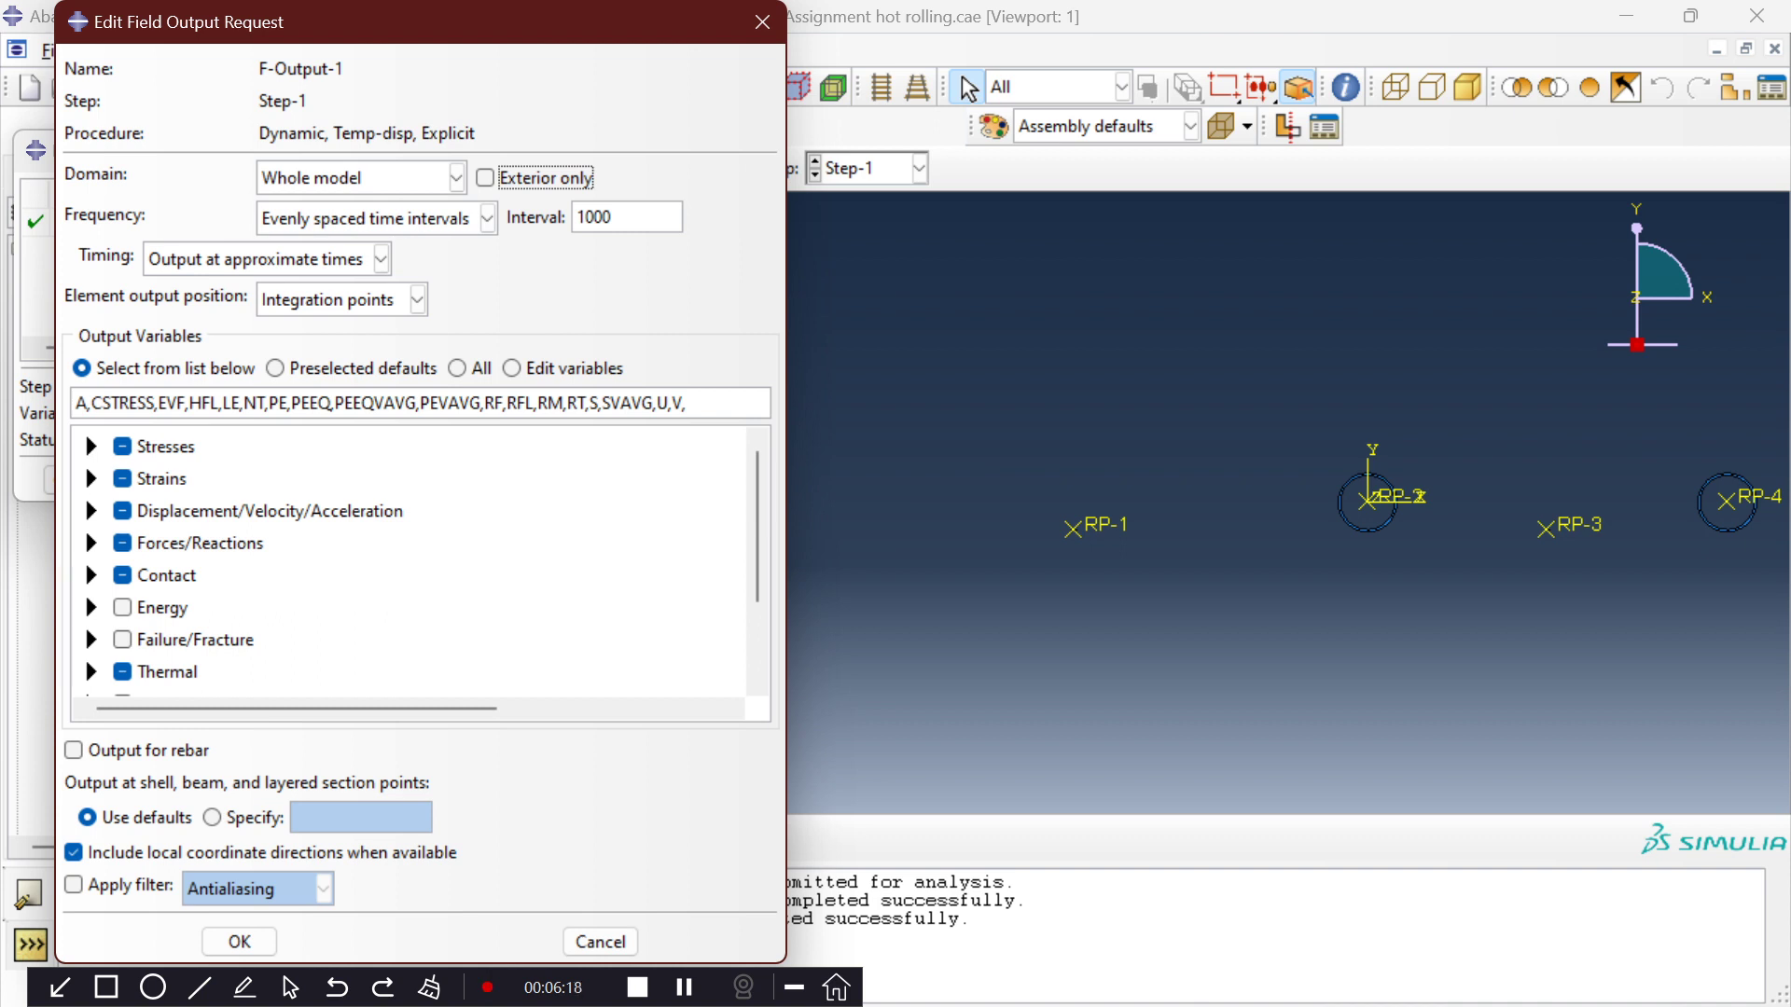
click(91, 543)
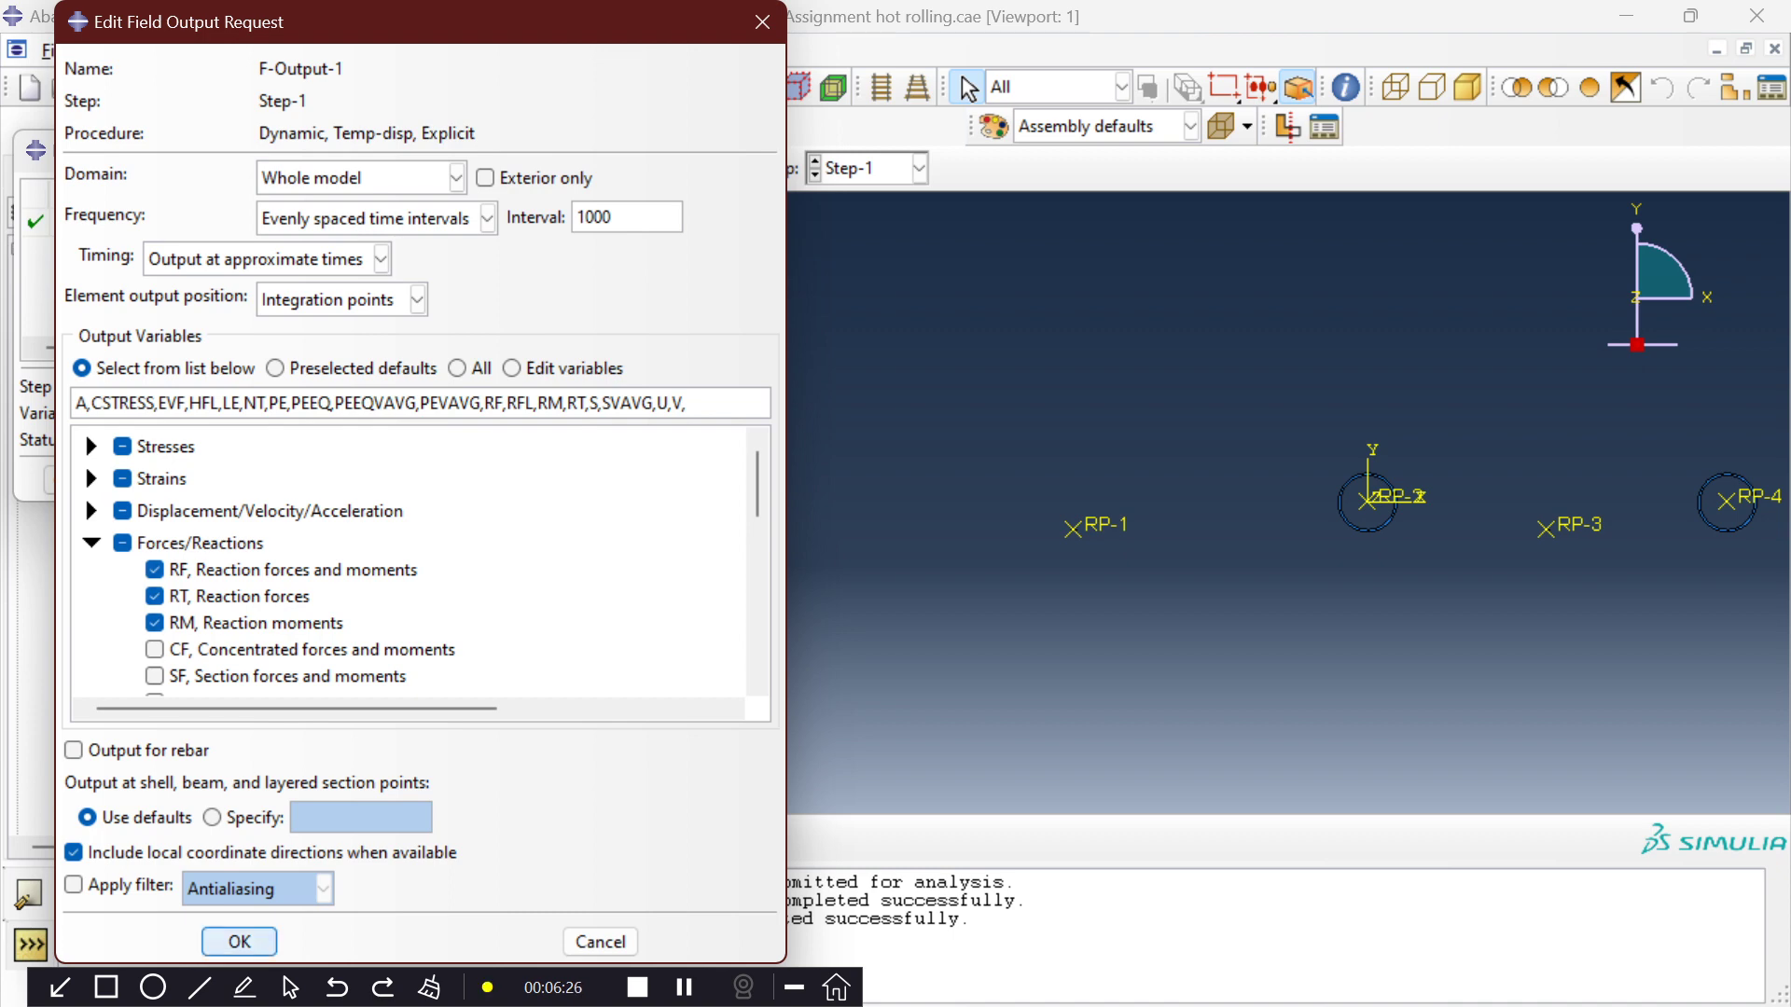
click(239, 941)
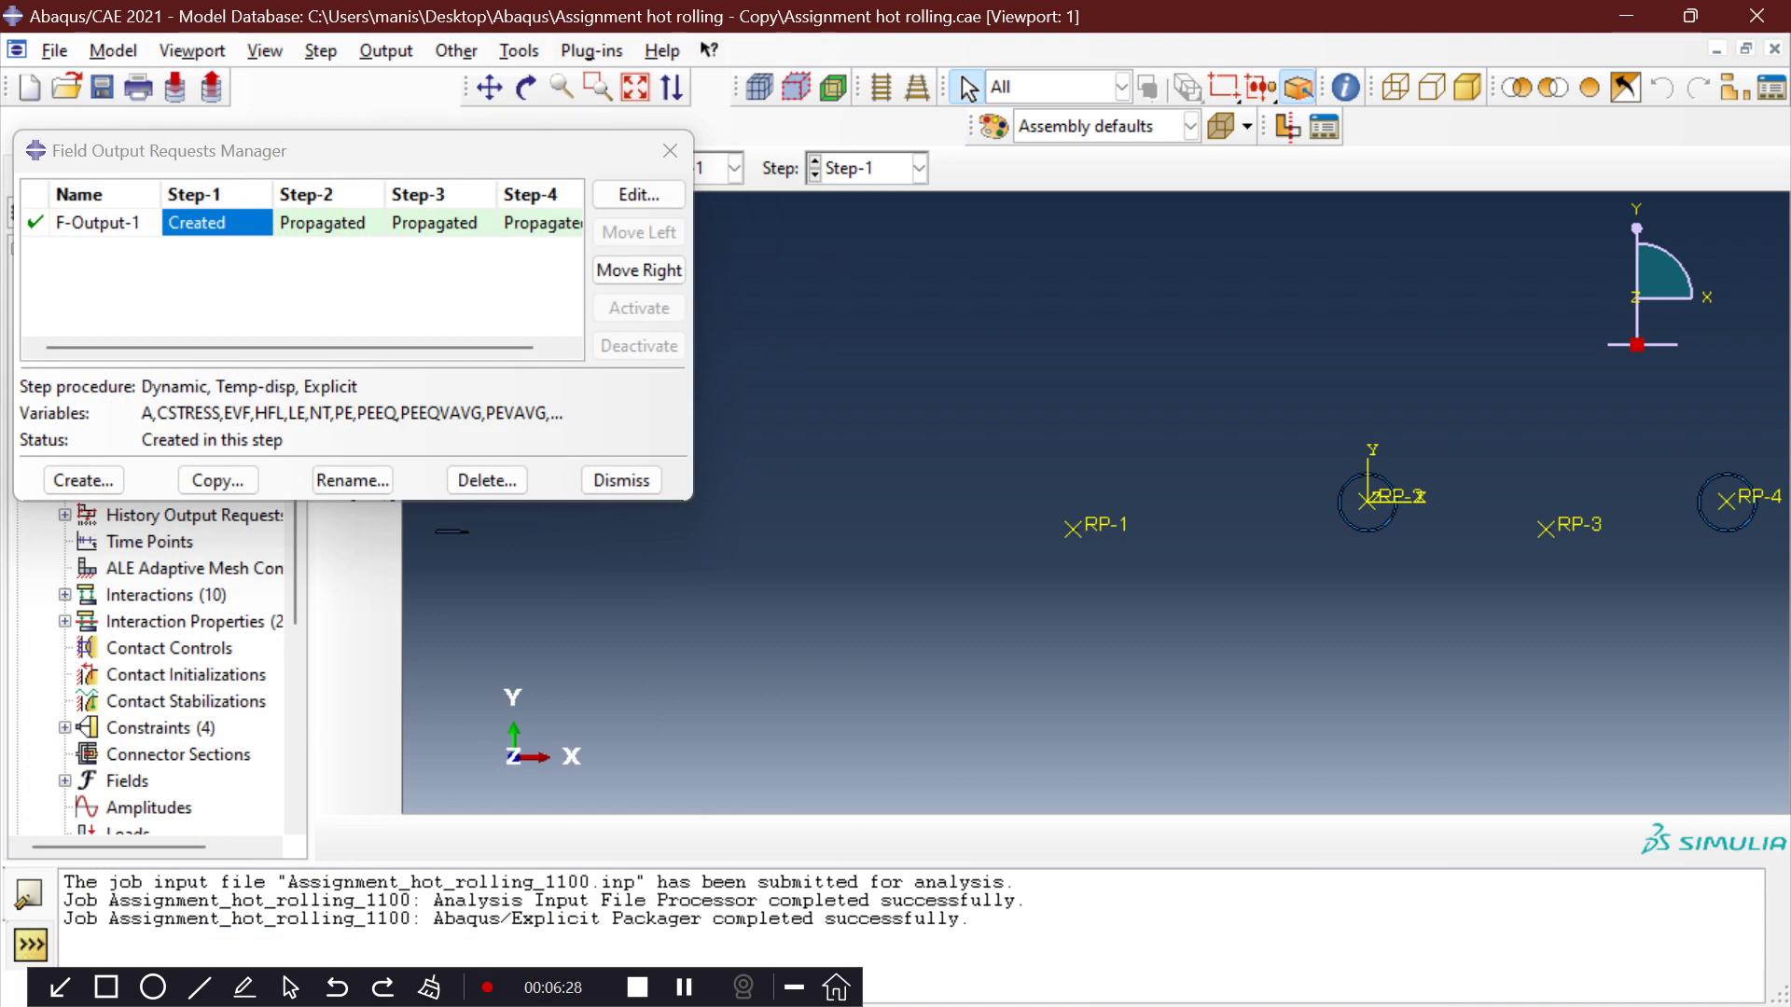
click(621, 480)
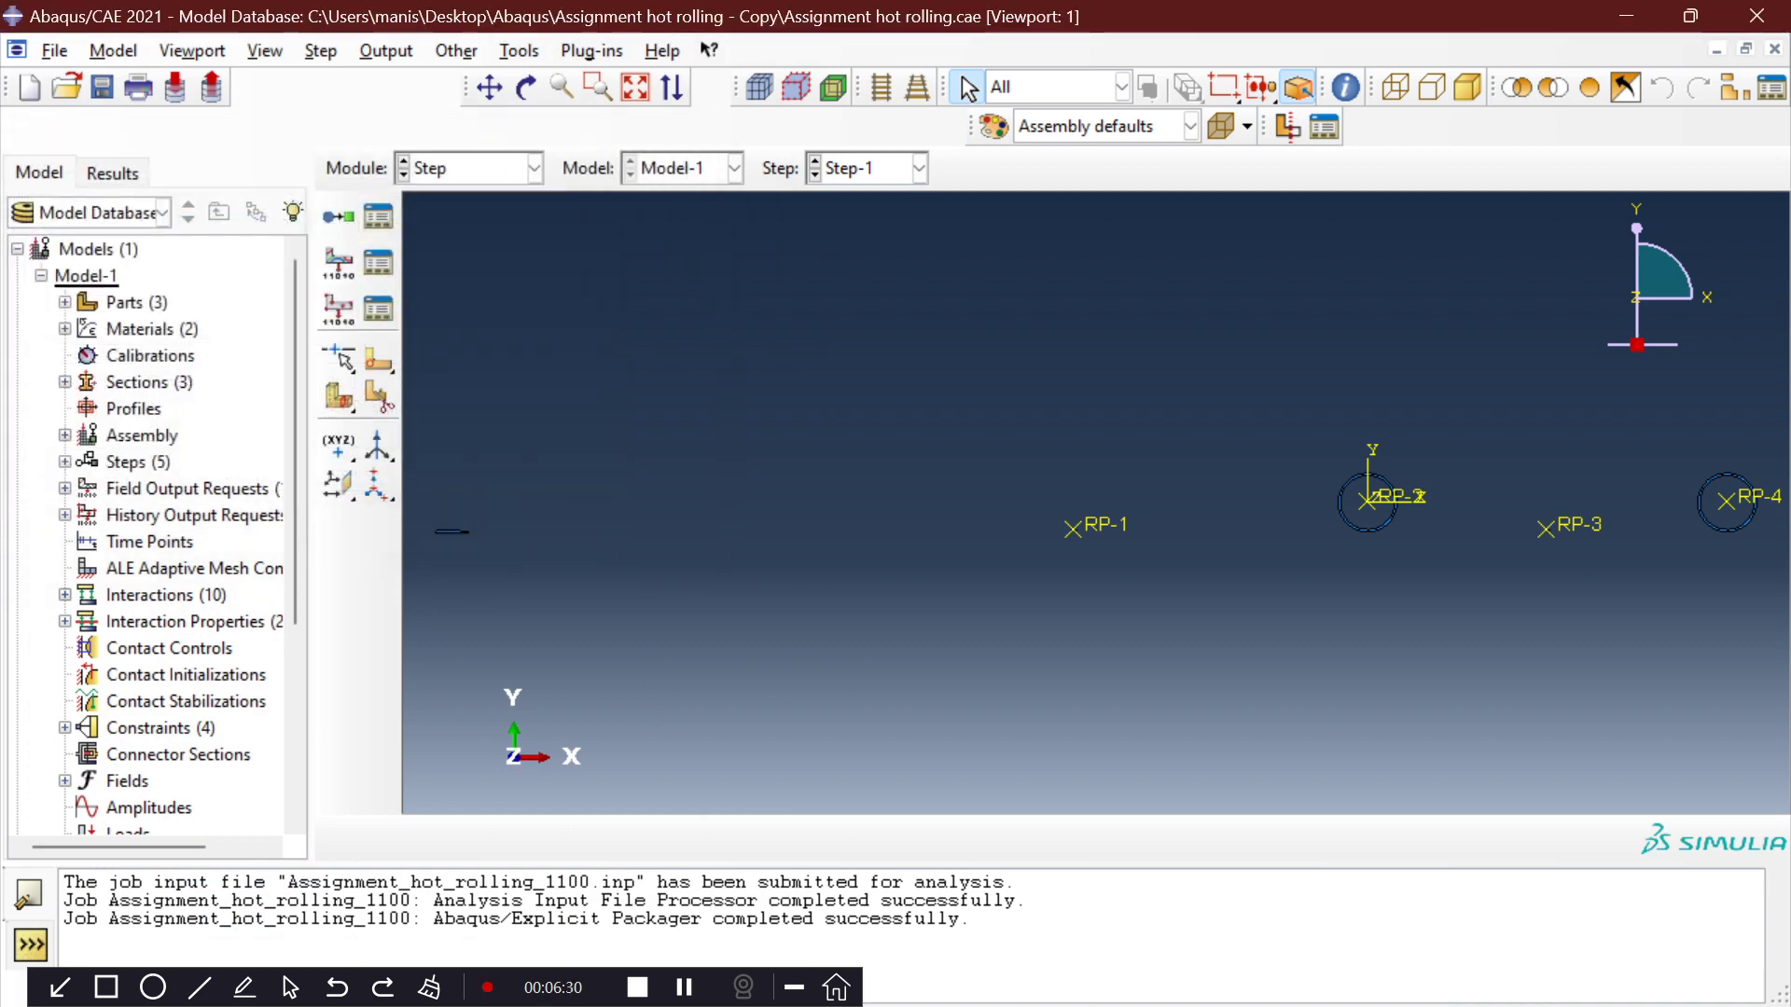
Review the domain, frequency and output variables of the H-Output-1 history output request.
click(378, 308)
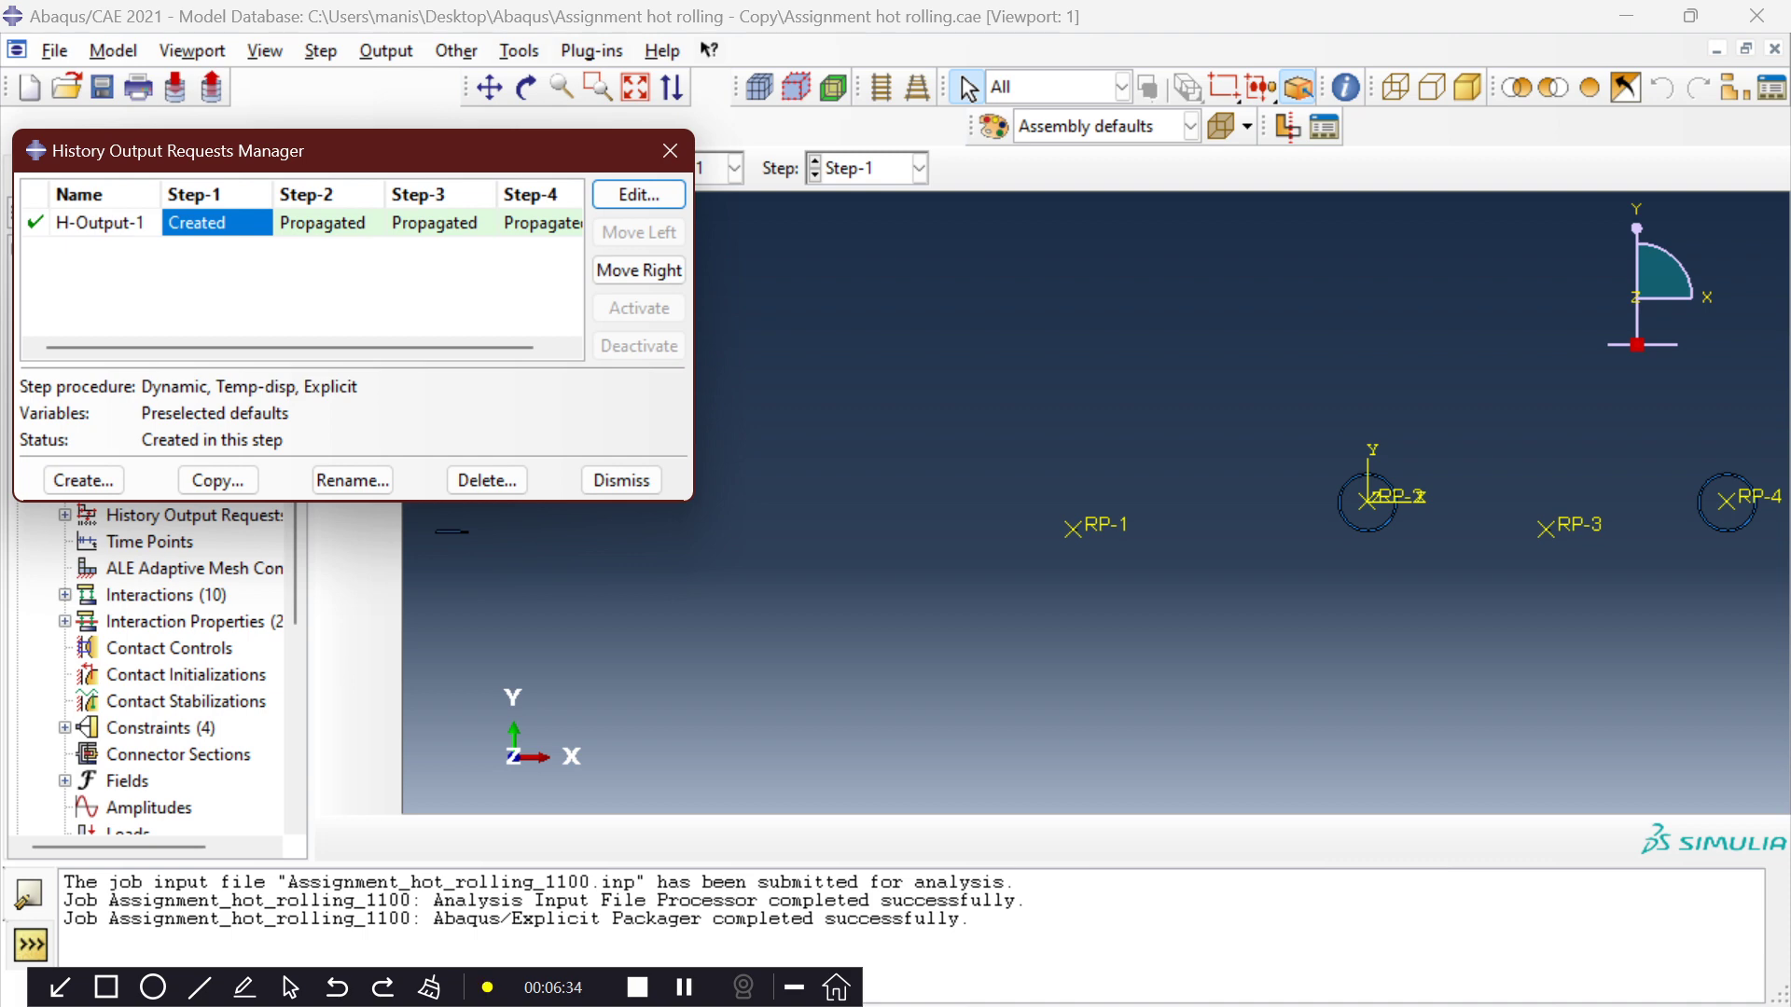
click(639, 194)
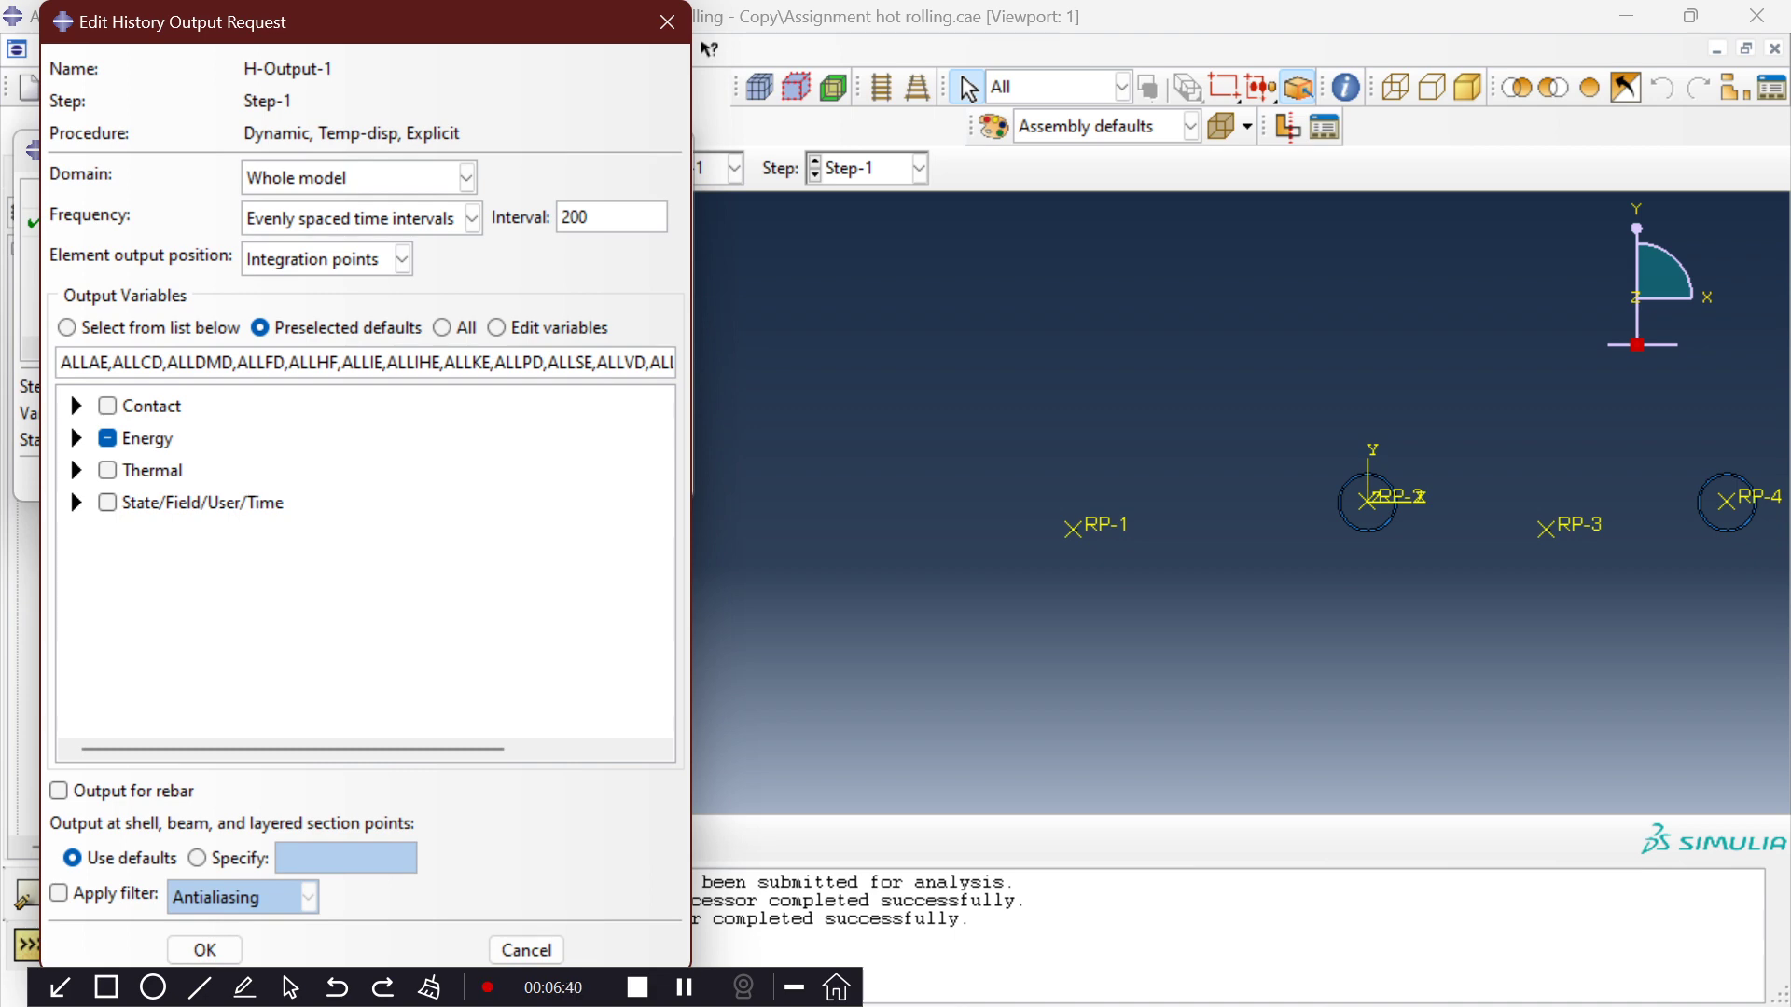
click(205, 949)
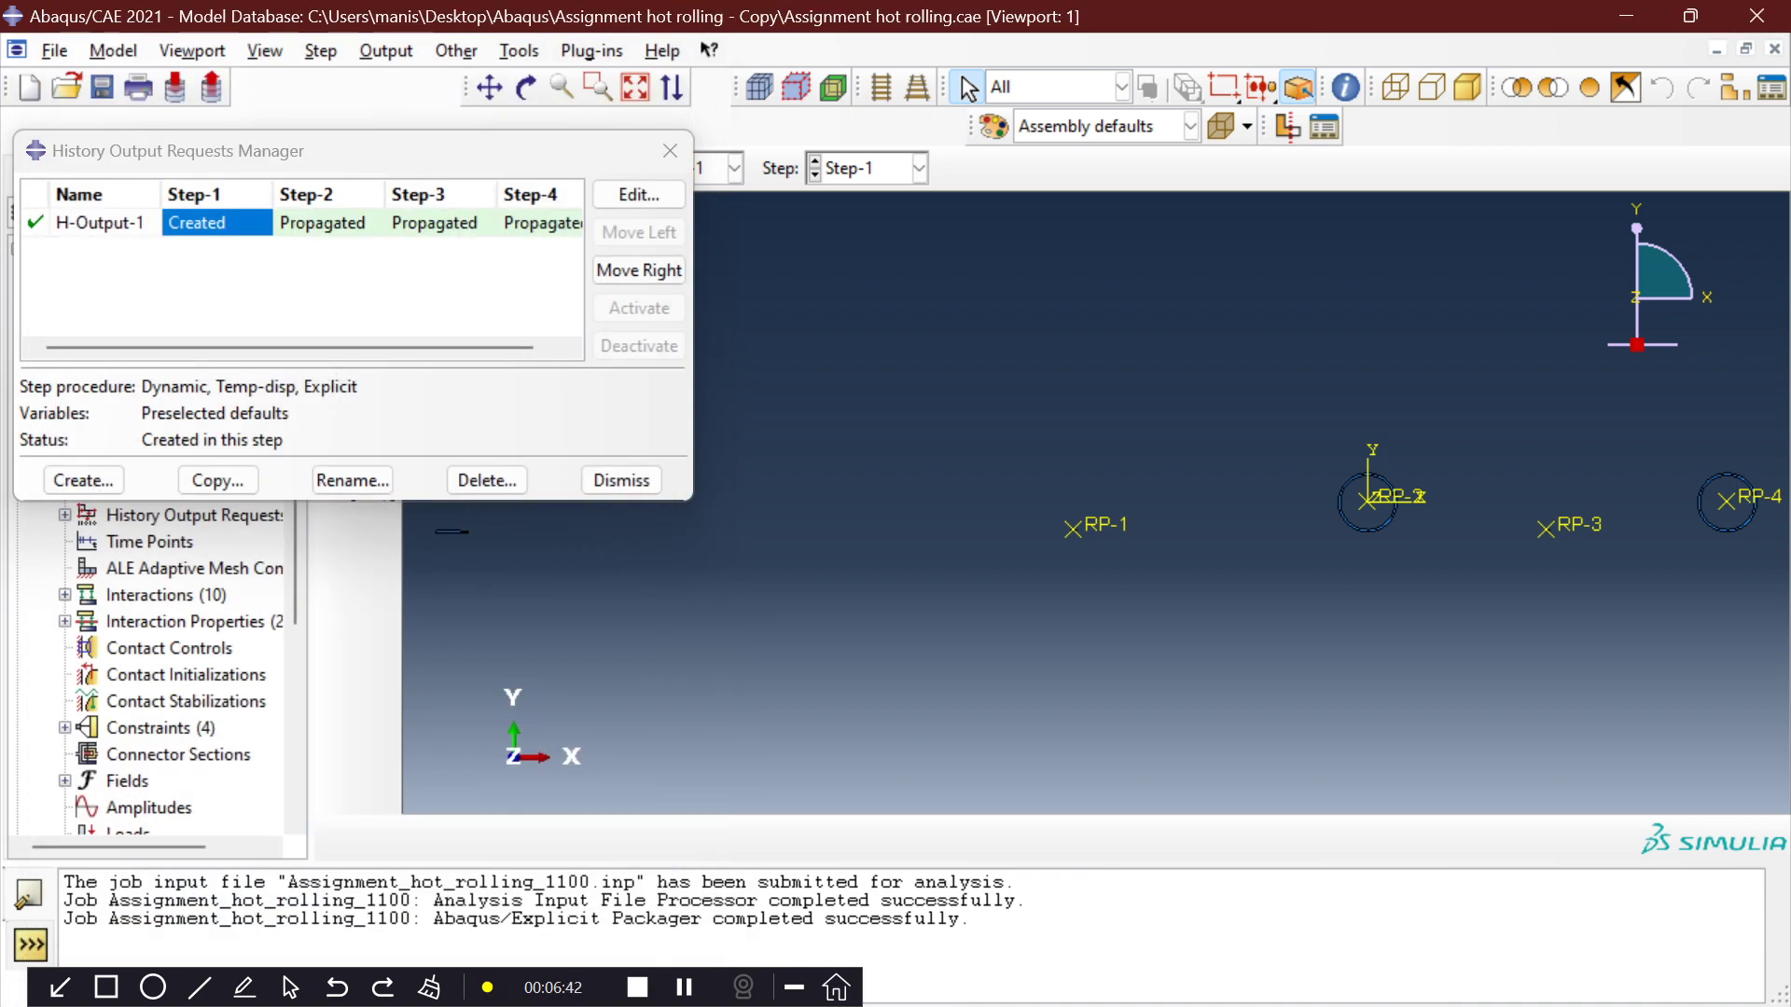
click(621, 479)
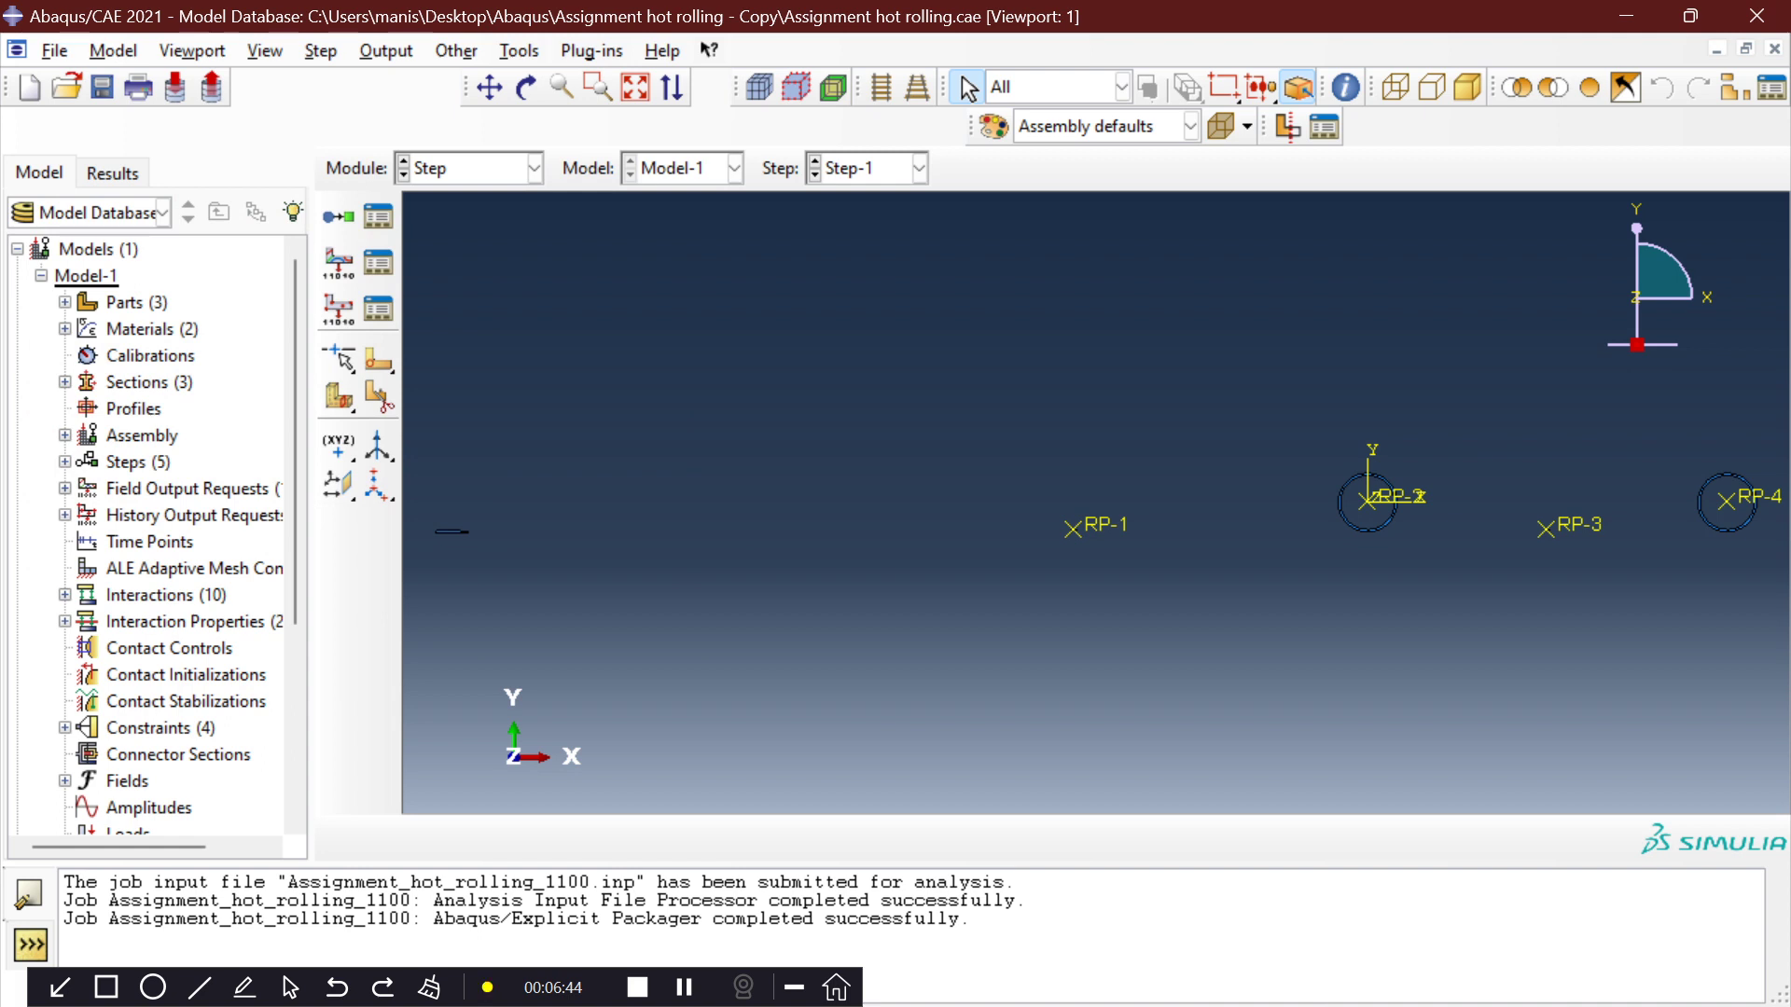
List the model's interactions in the Interaction module, widening the Name column to show the full names.
click(534, 169)
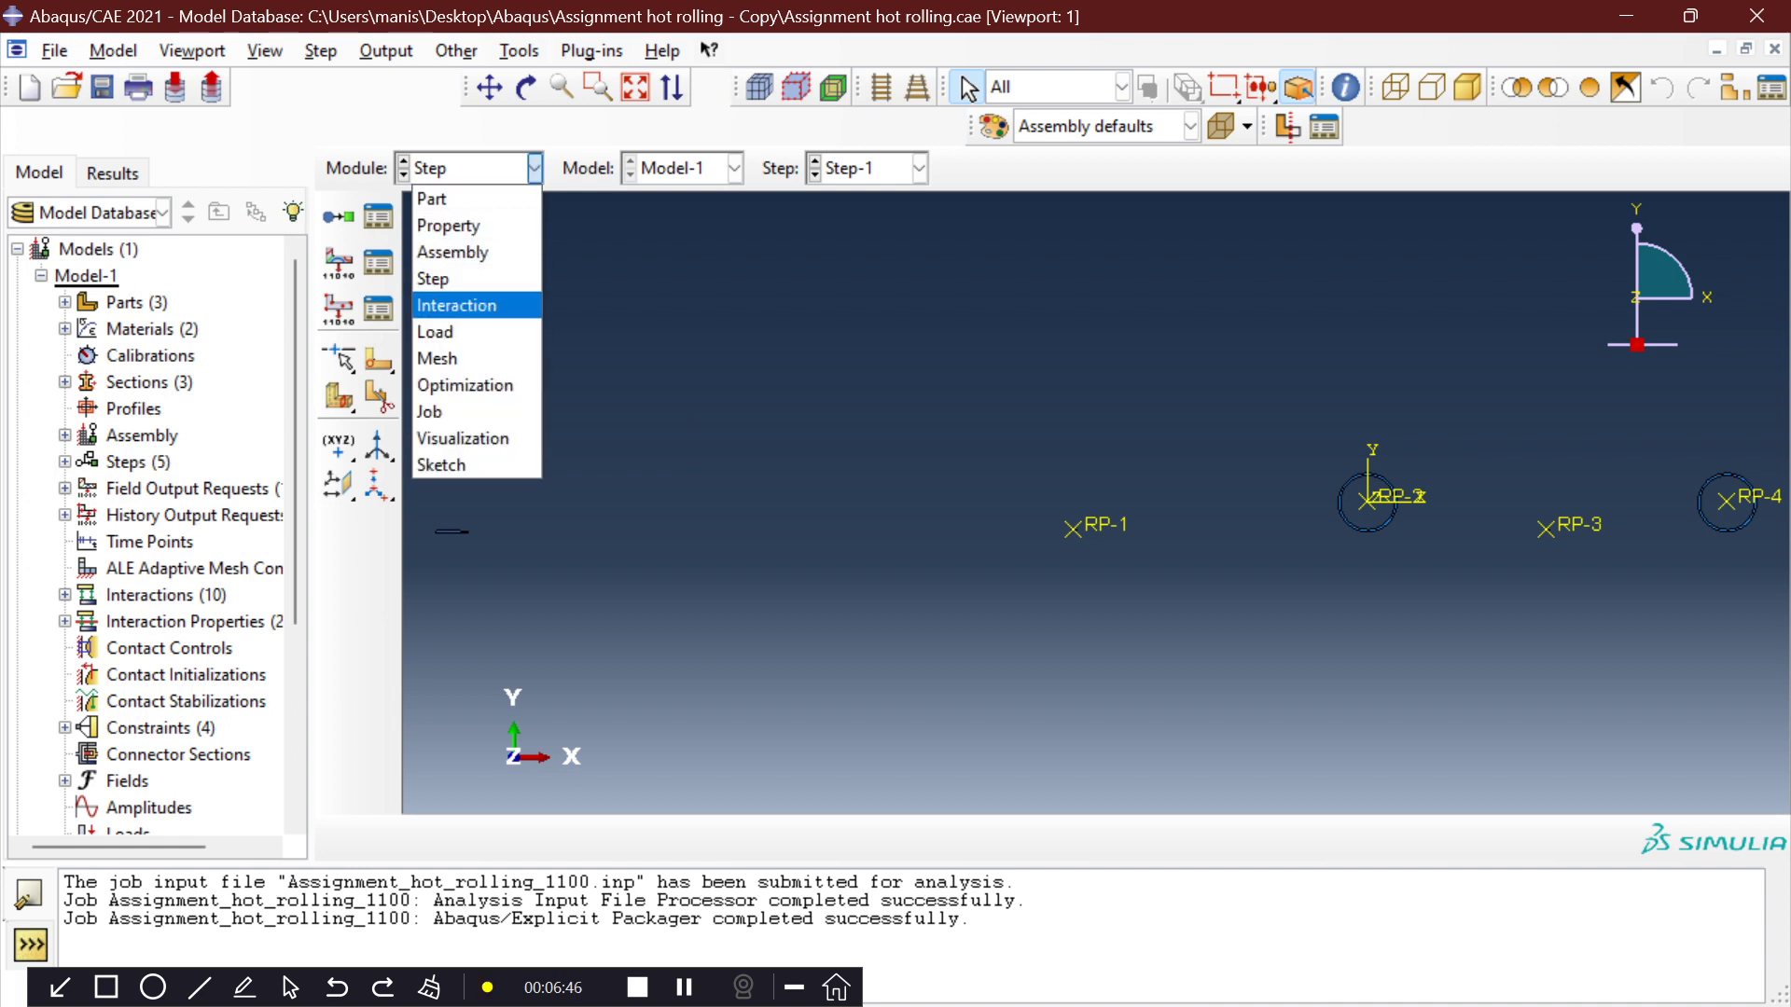
click(456, 305)
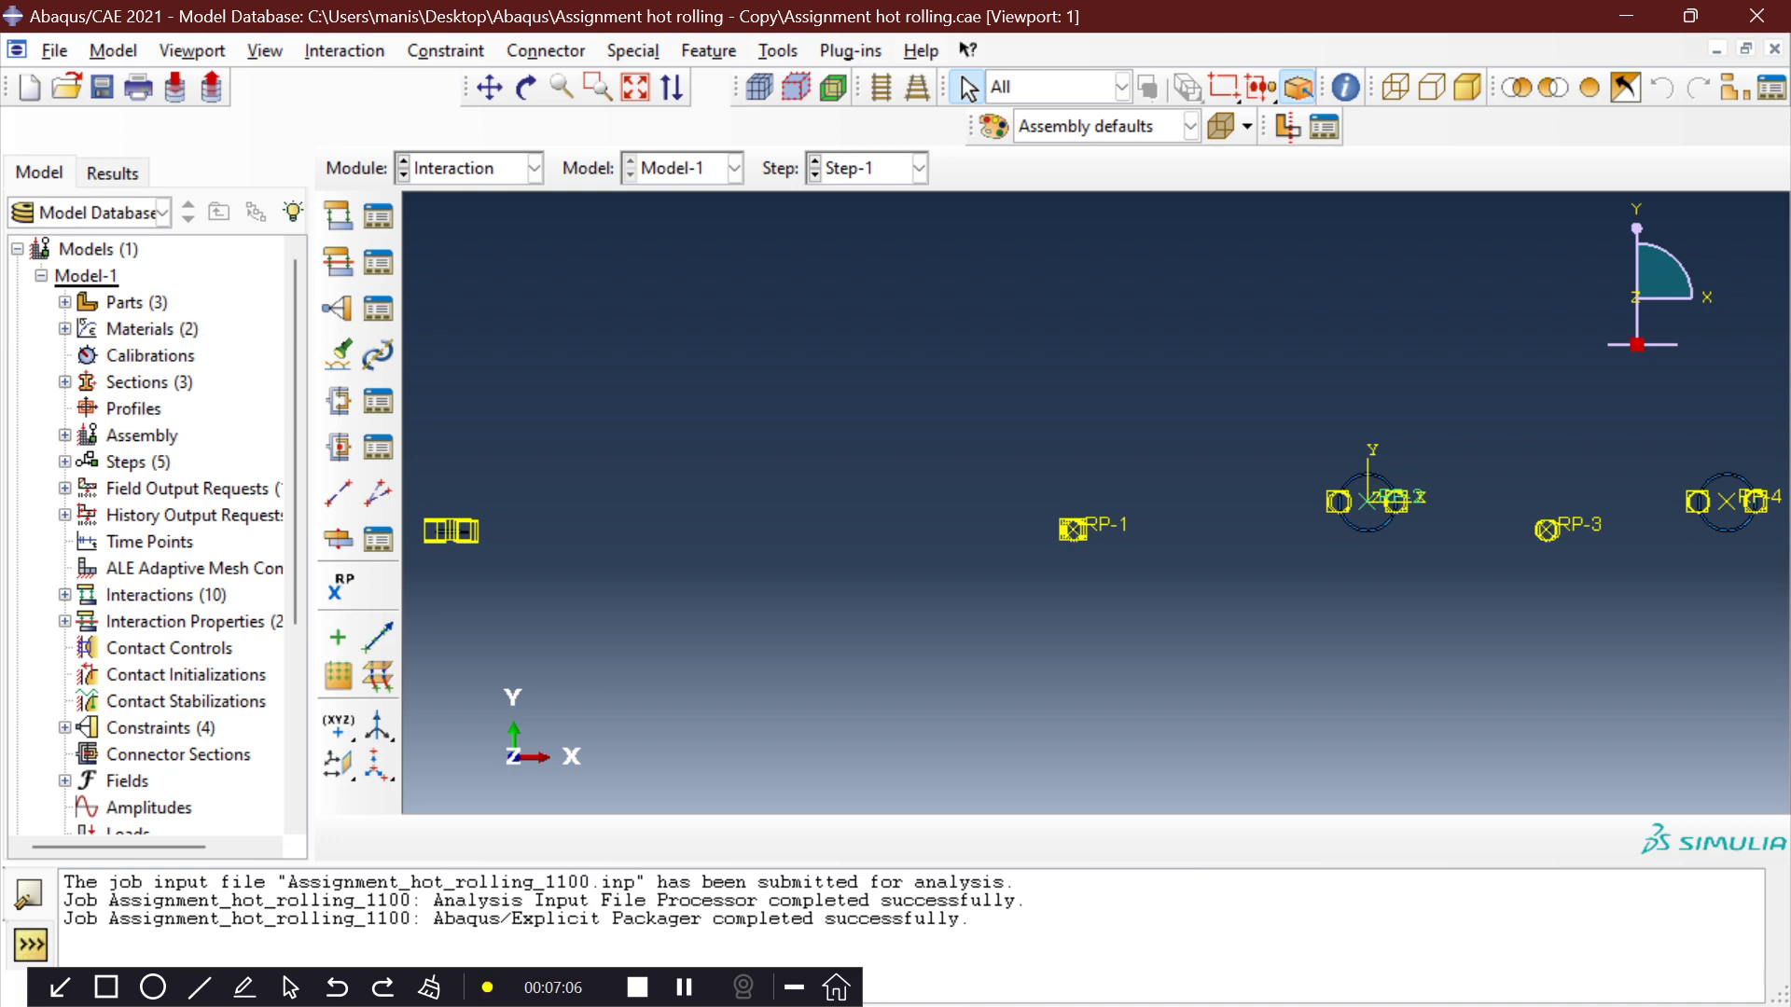
click(377, 216)
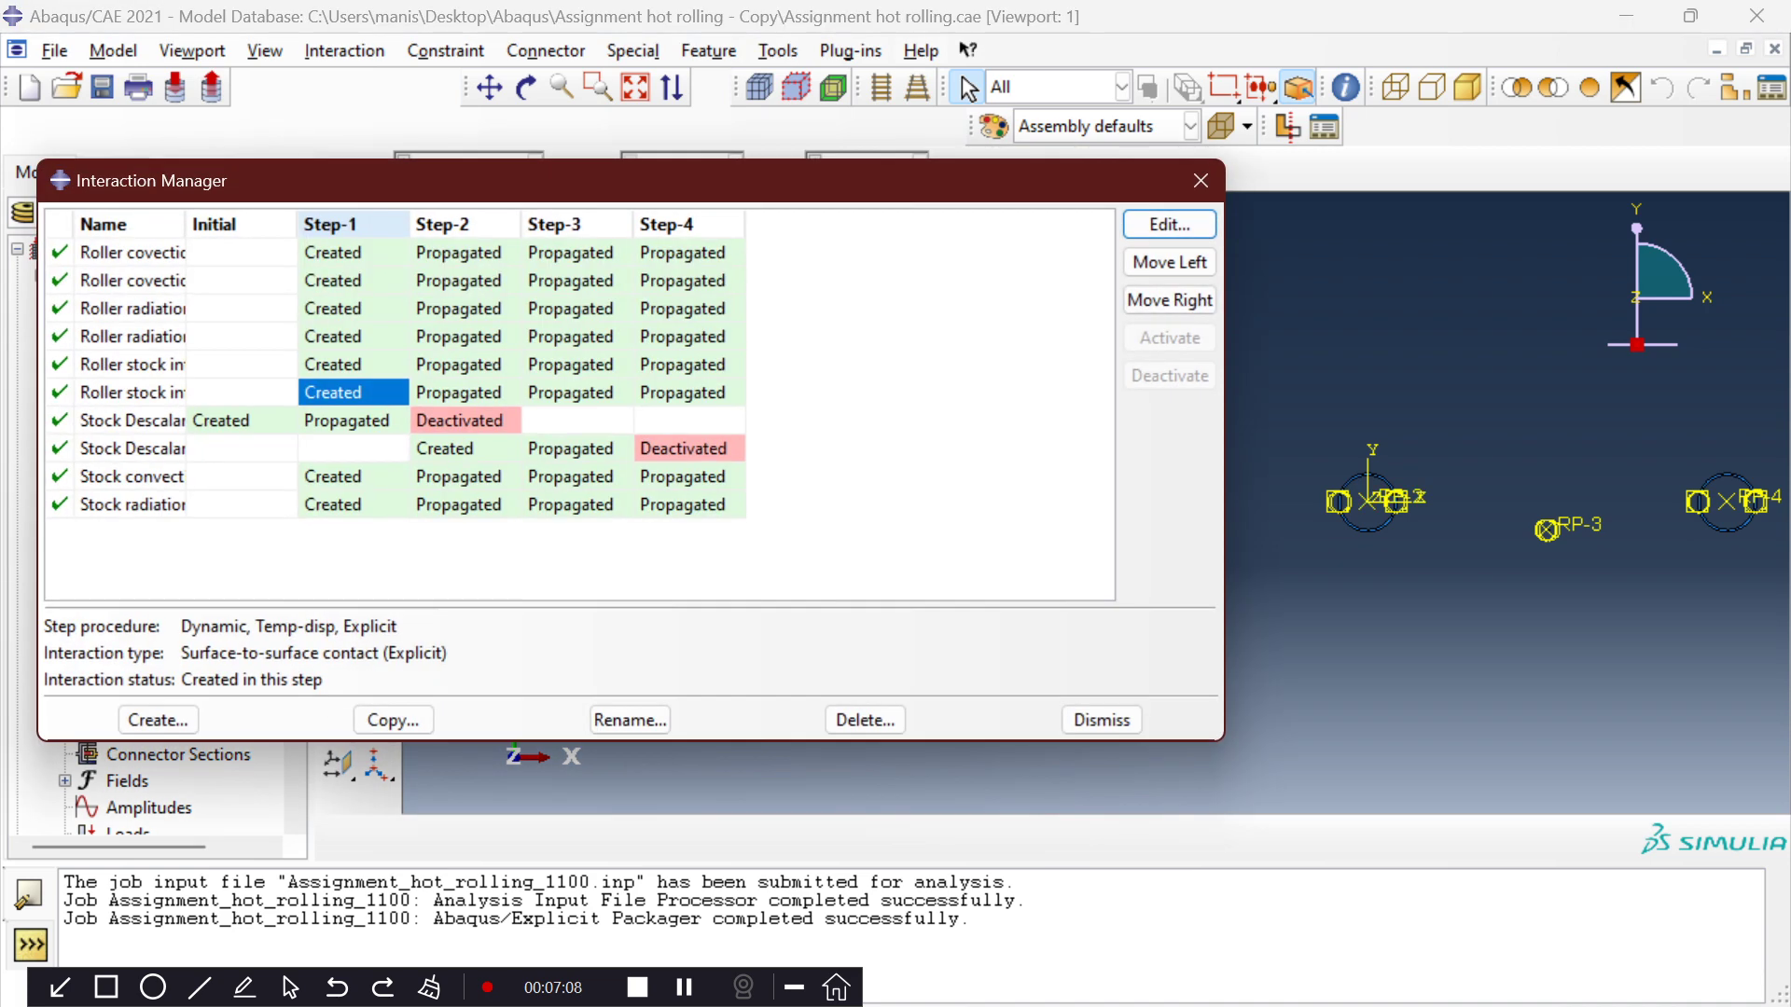
drag(186, 225, 412, 225)
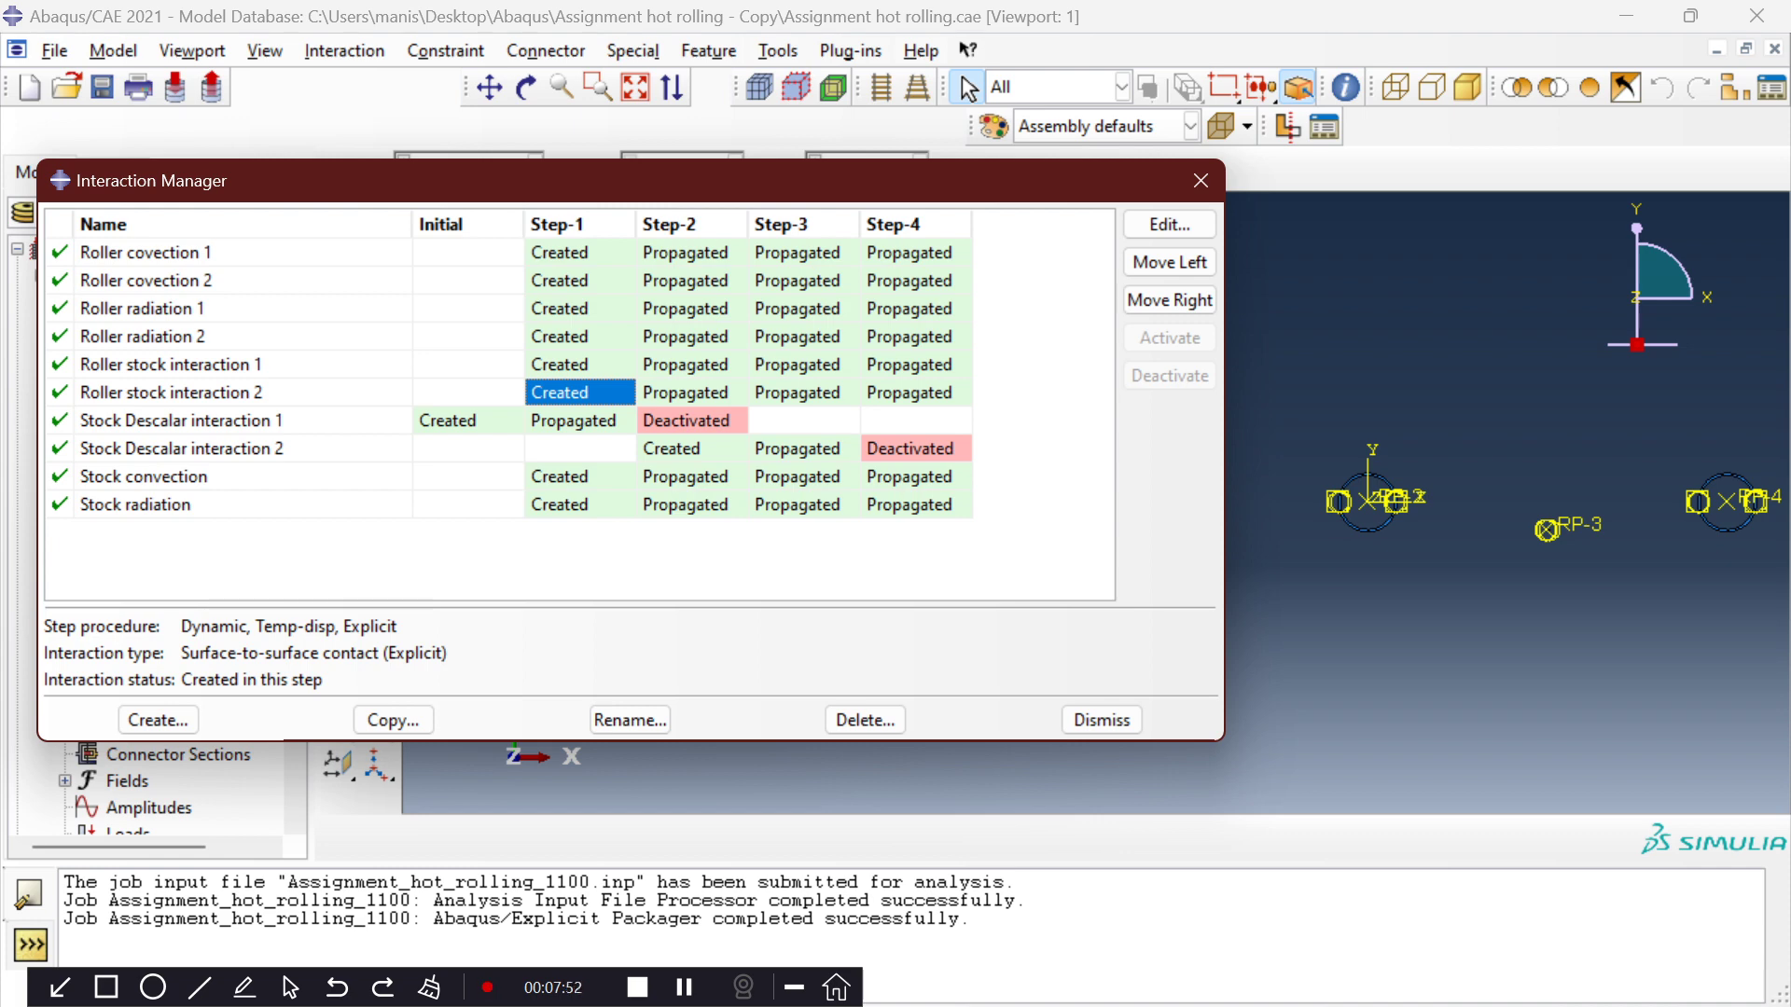
Review the Step-1 settings of the Roller covection 1 film condition and the Roller radiation 1 surface radiation.
click(579, 252)
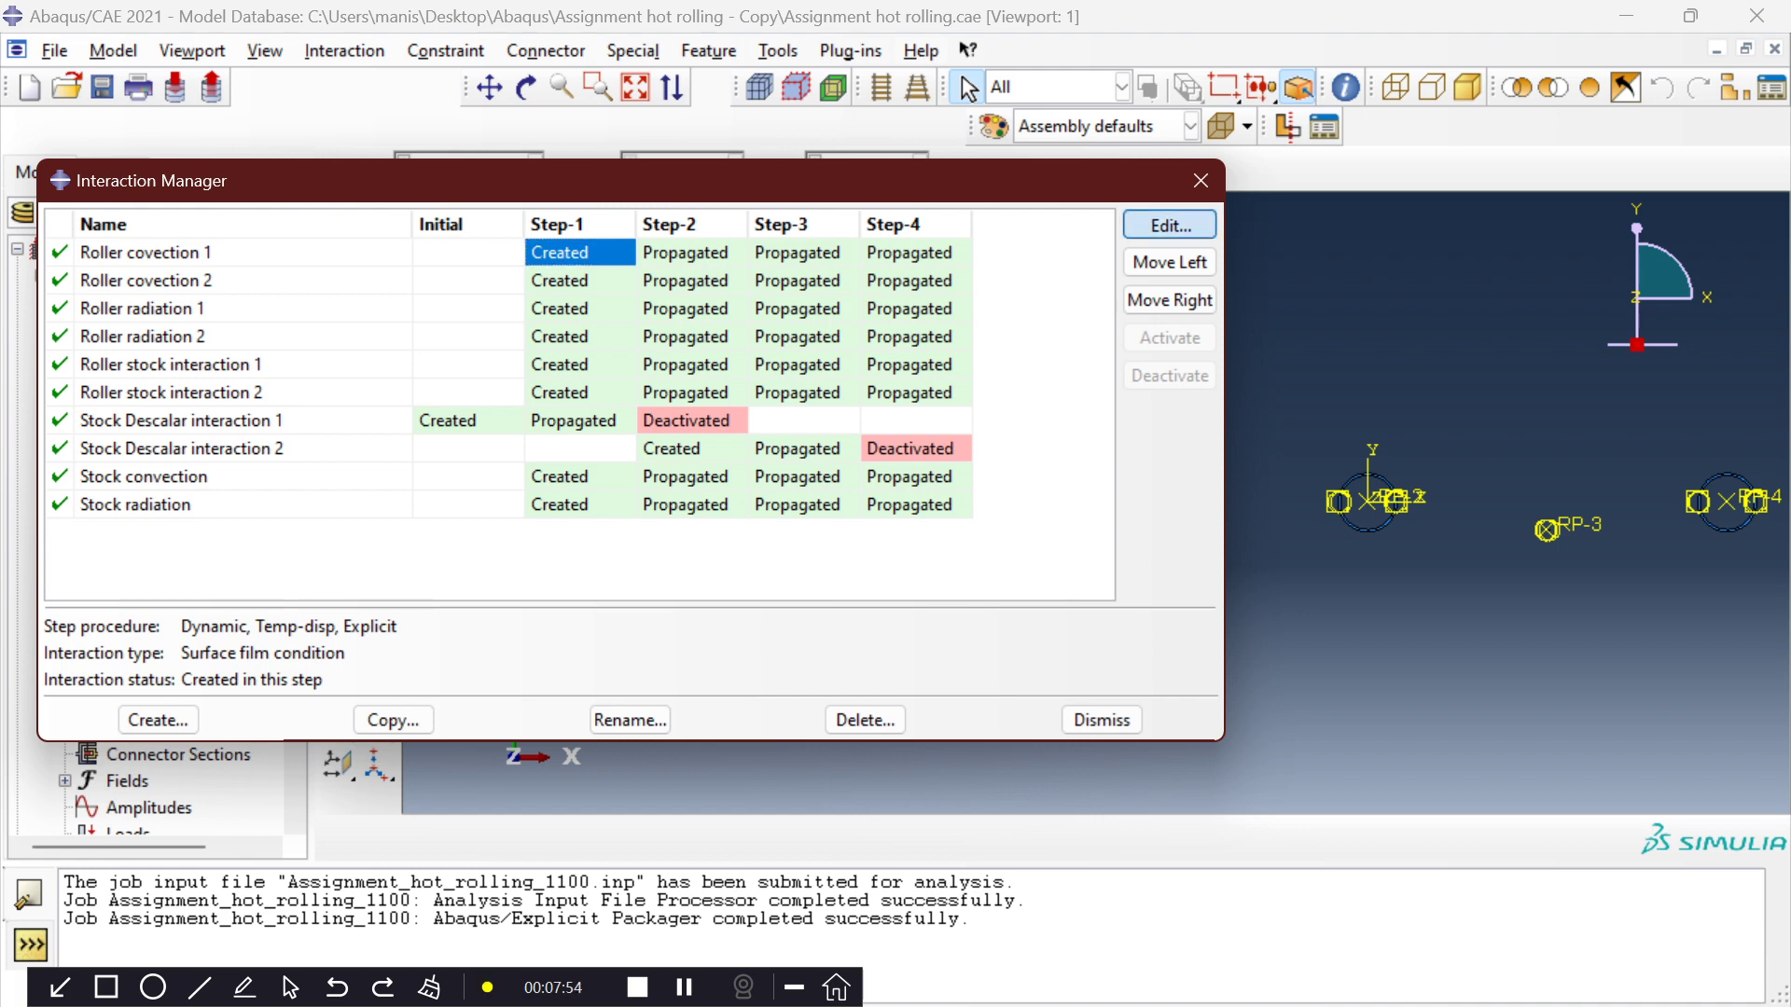
click(1170, 225)
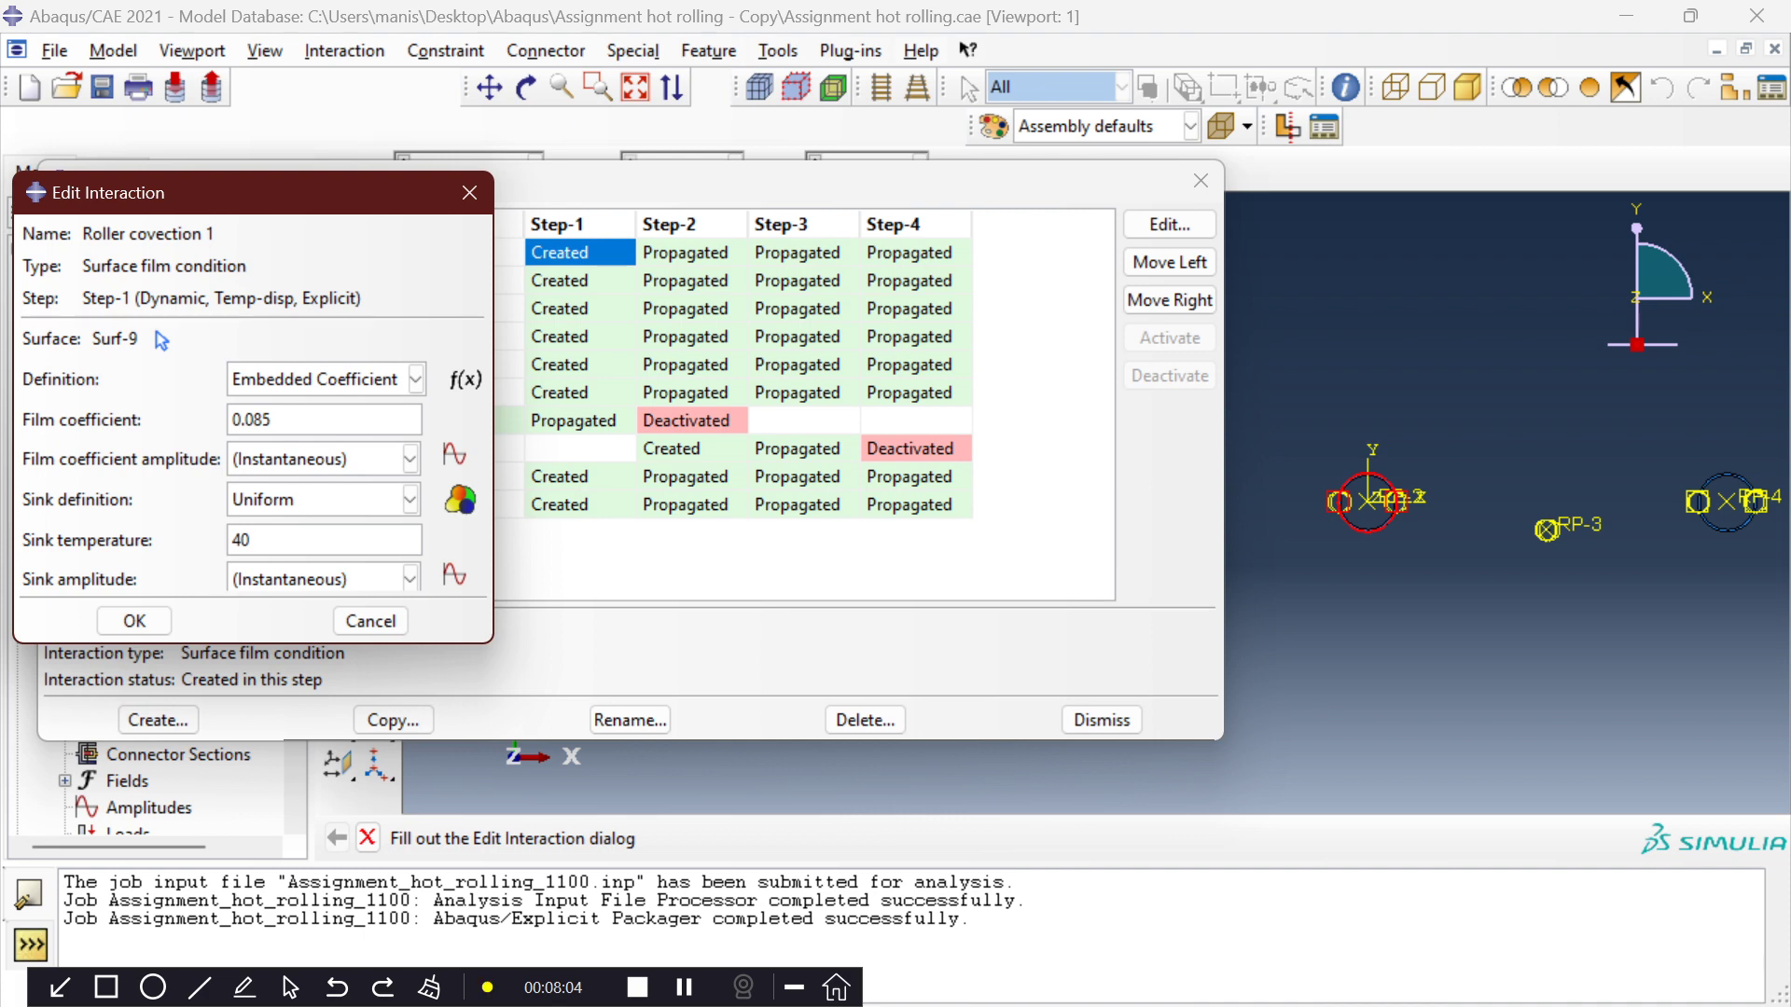
click(134, 620)
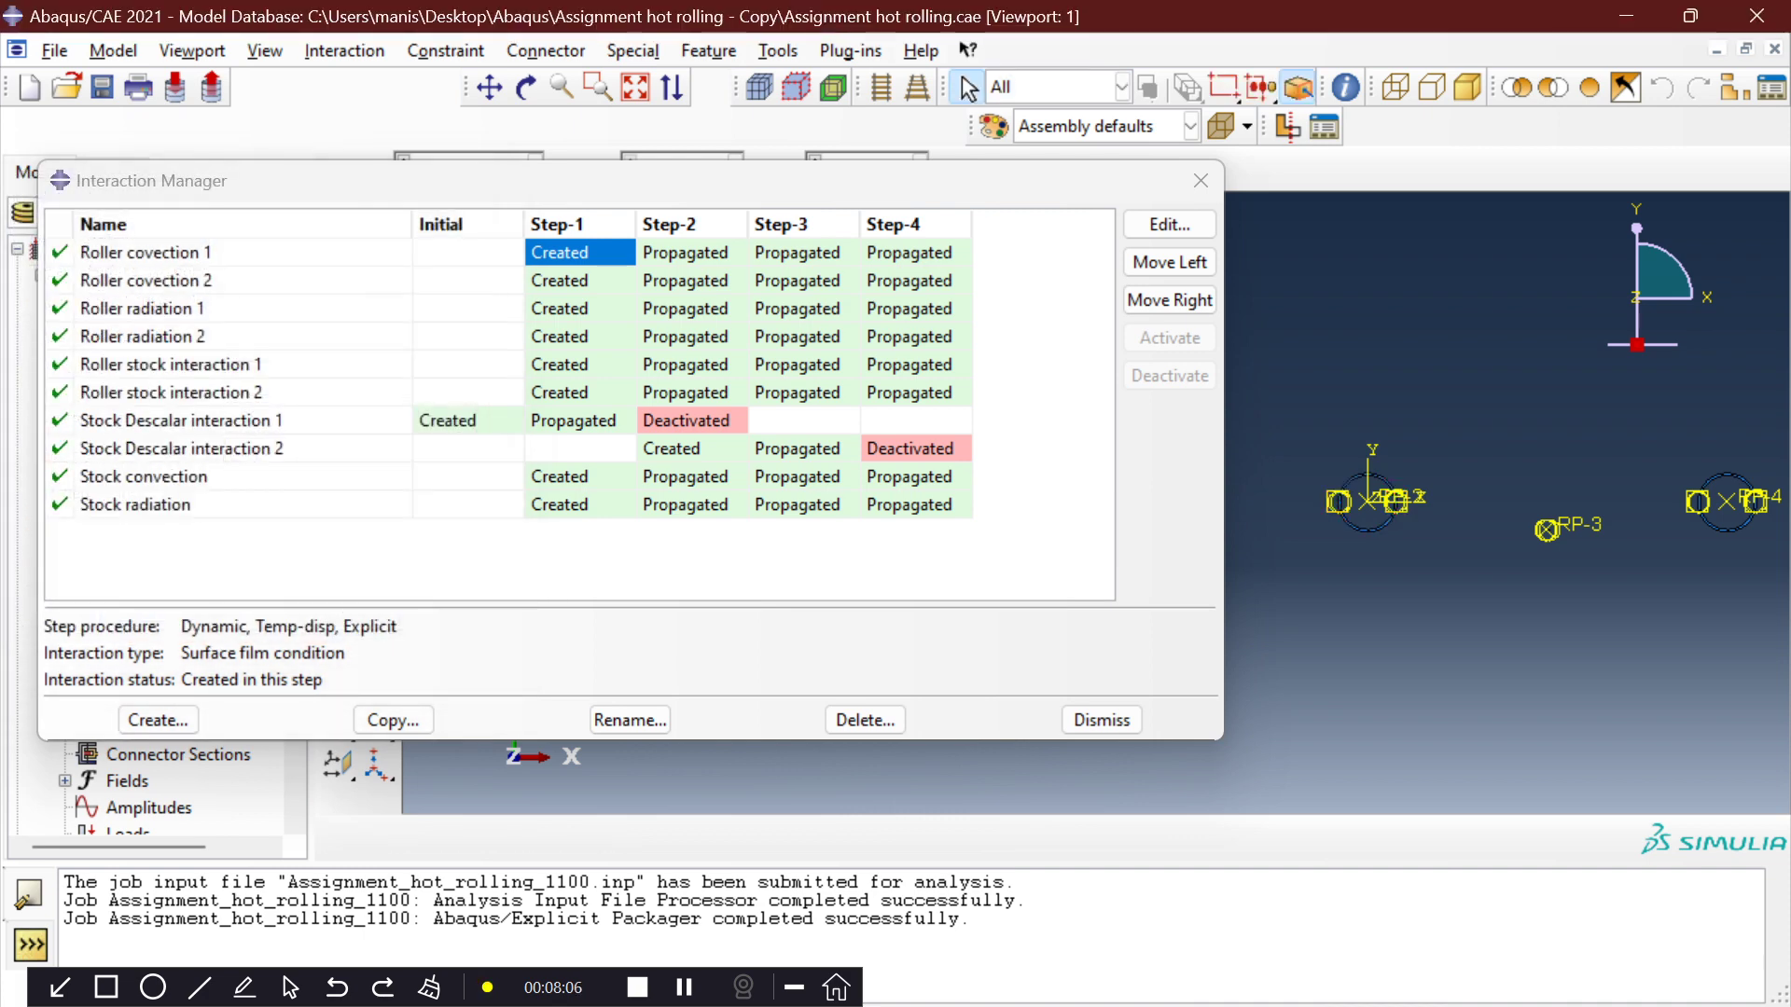
click(579, 308)
click(1170, 225)
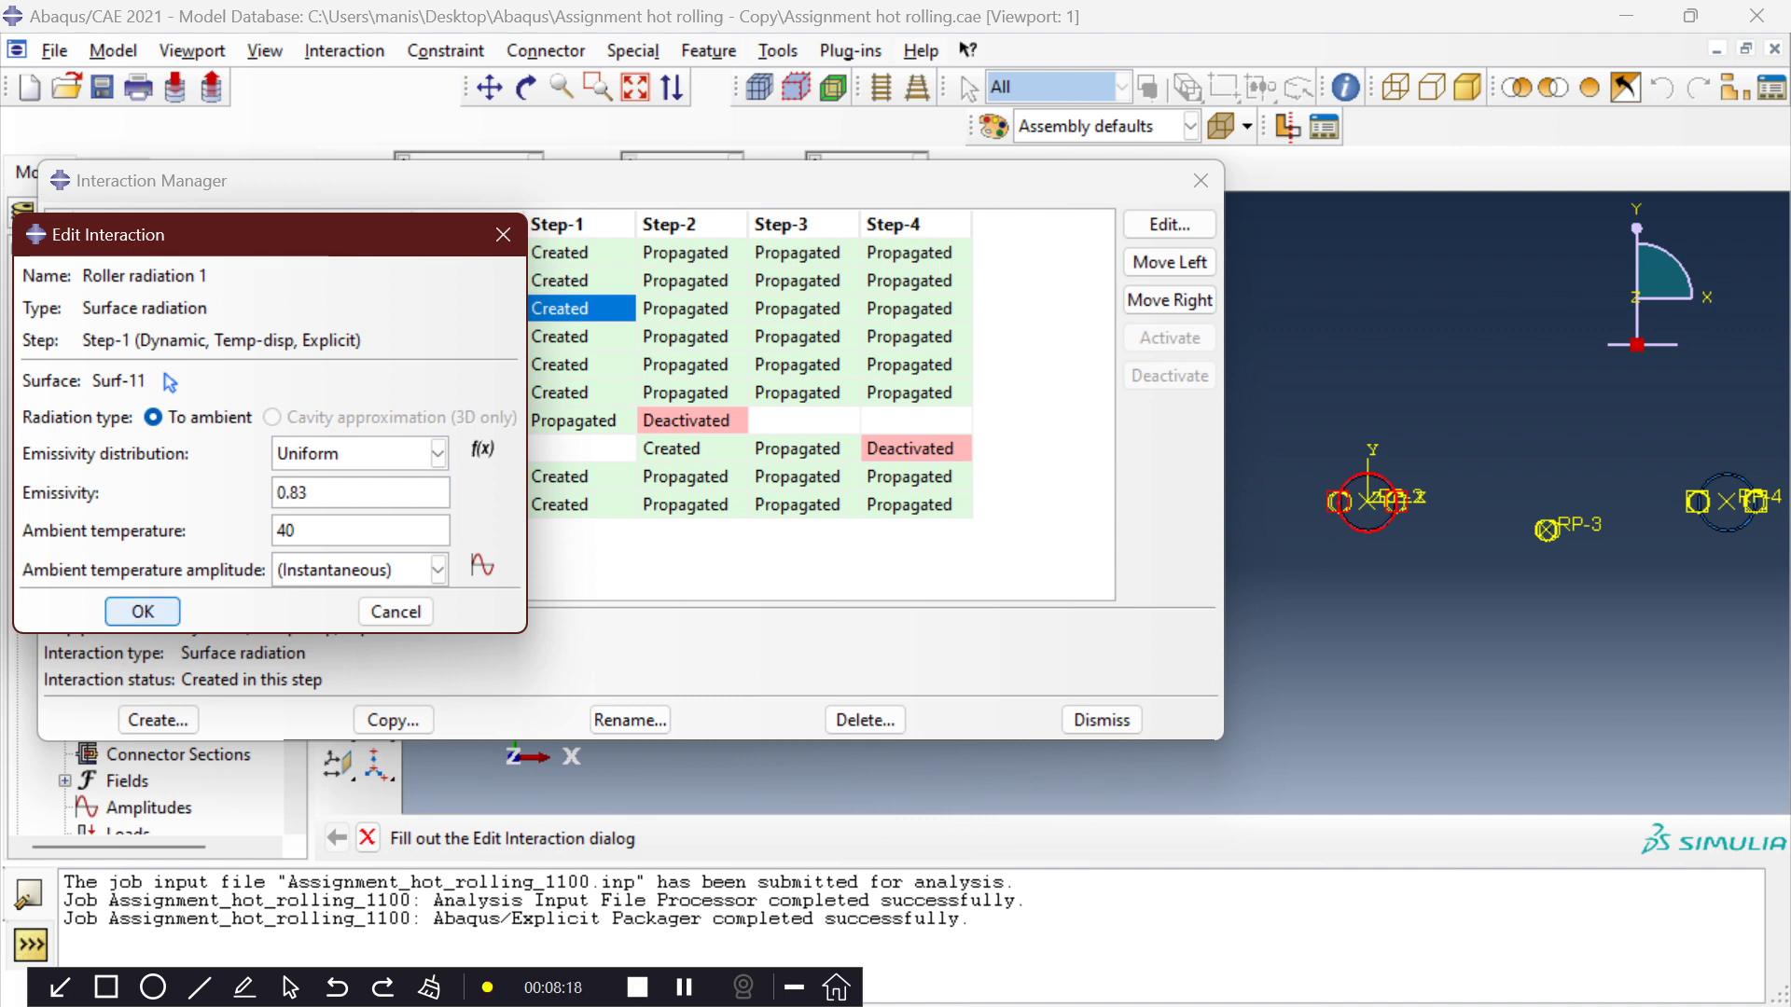
click(143, 611)
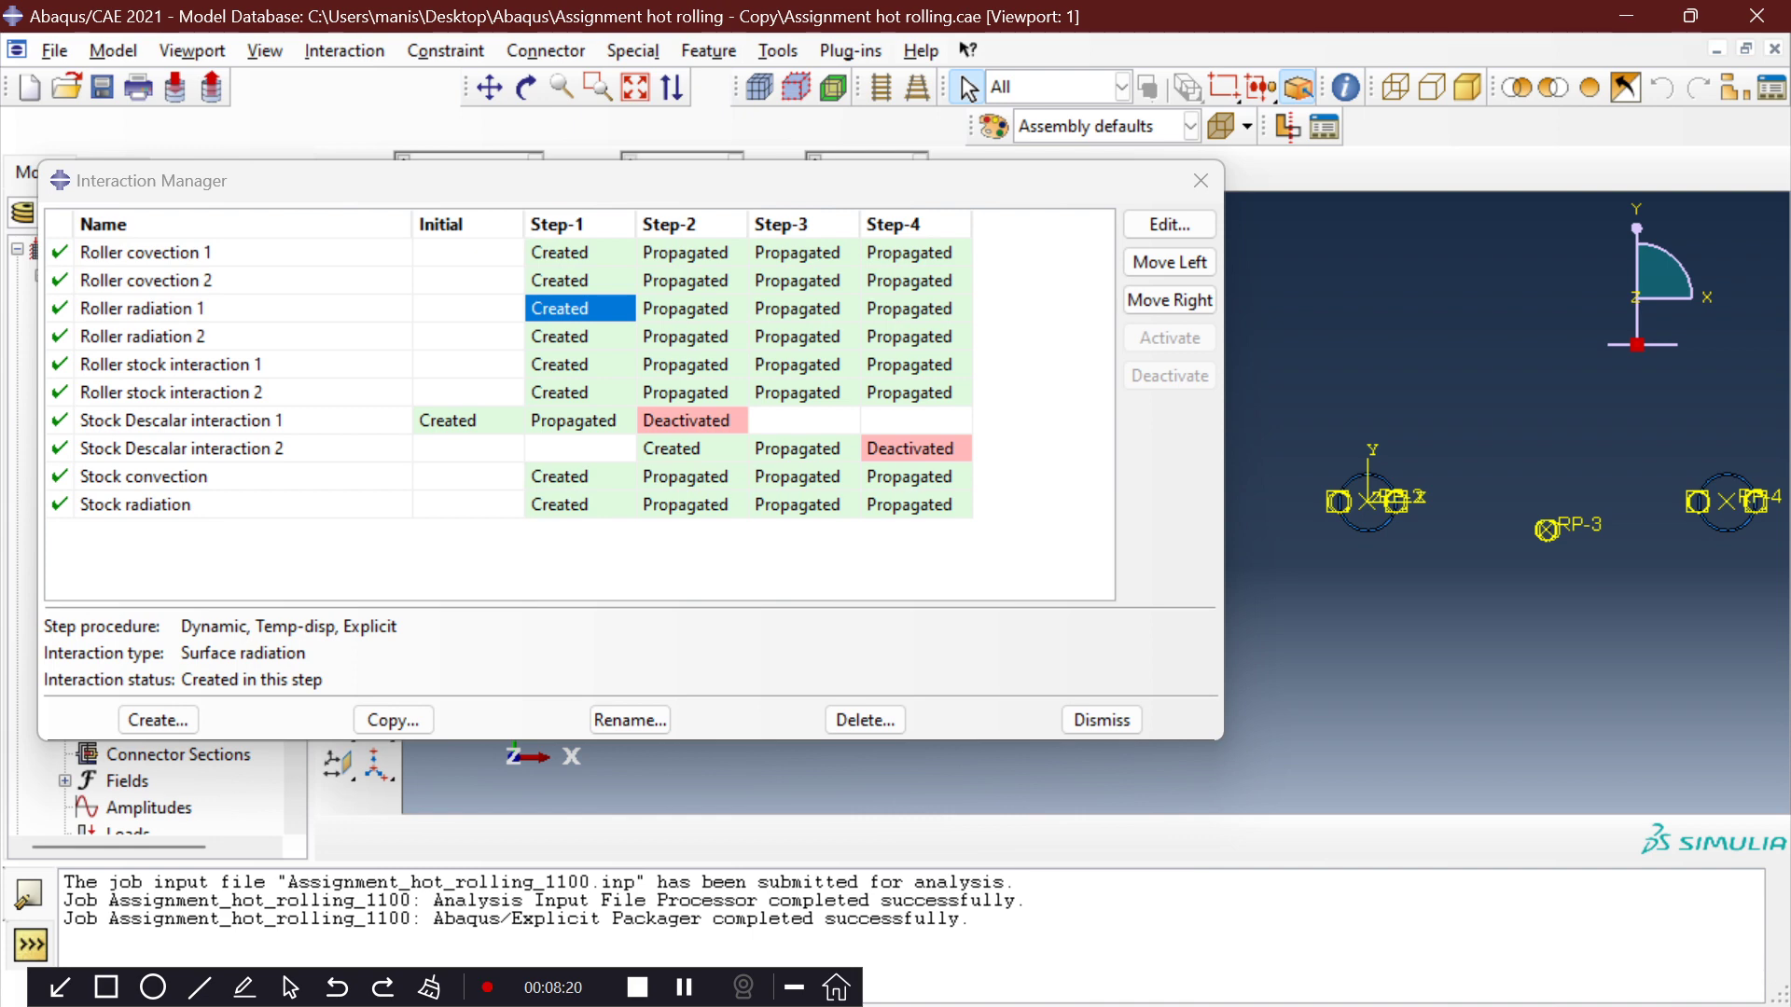
Review the contact settings of Roller stock interaction 1 in Step-1 and Stock Descalar interaction 1 in the Initial step.
click(580, 364)
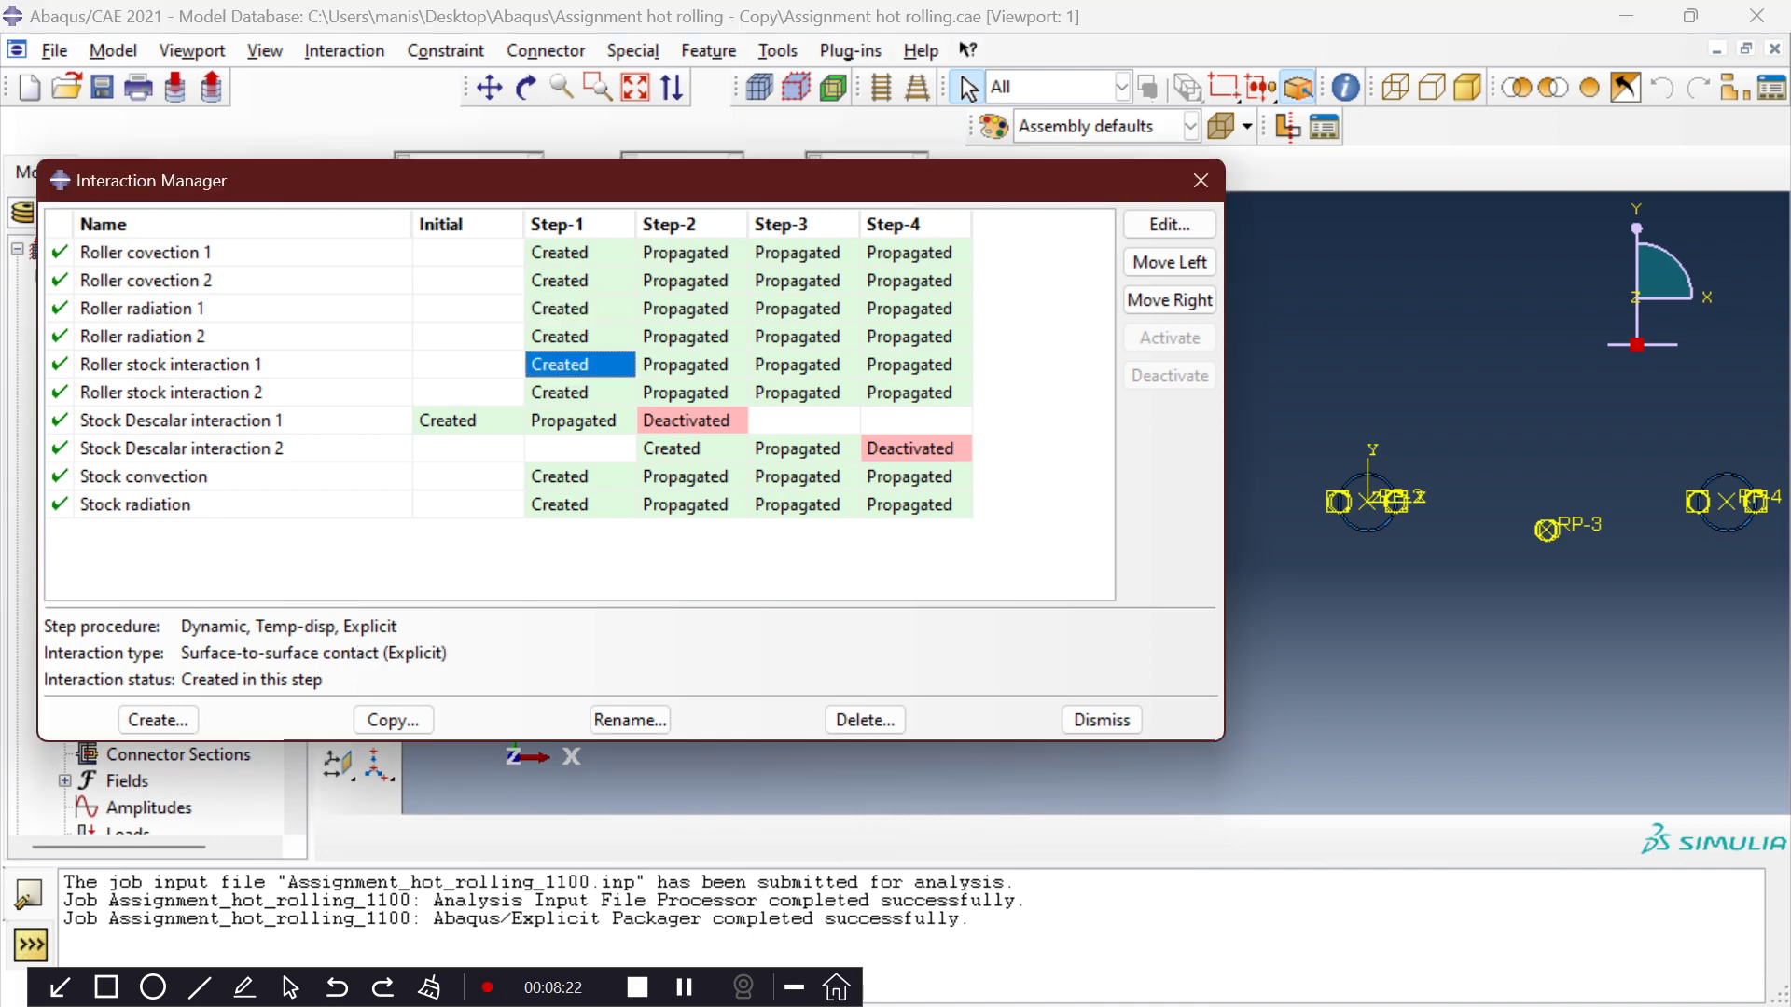
click(1170, 225)
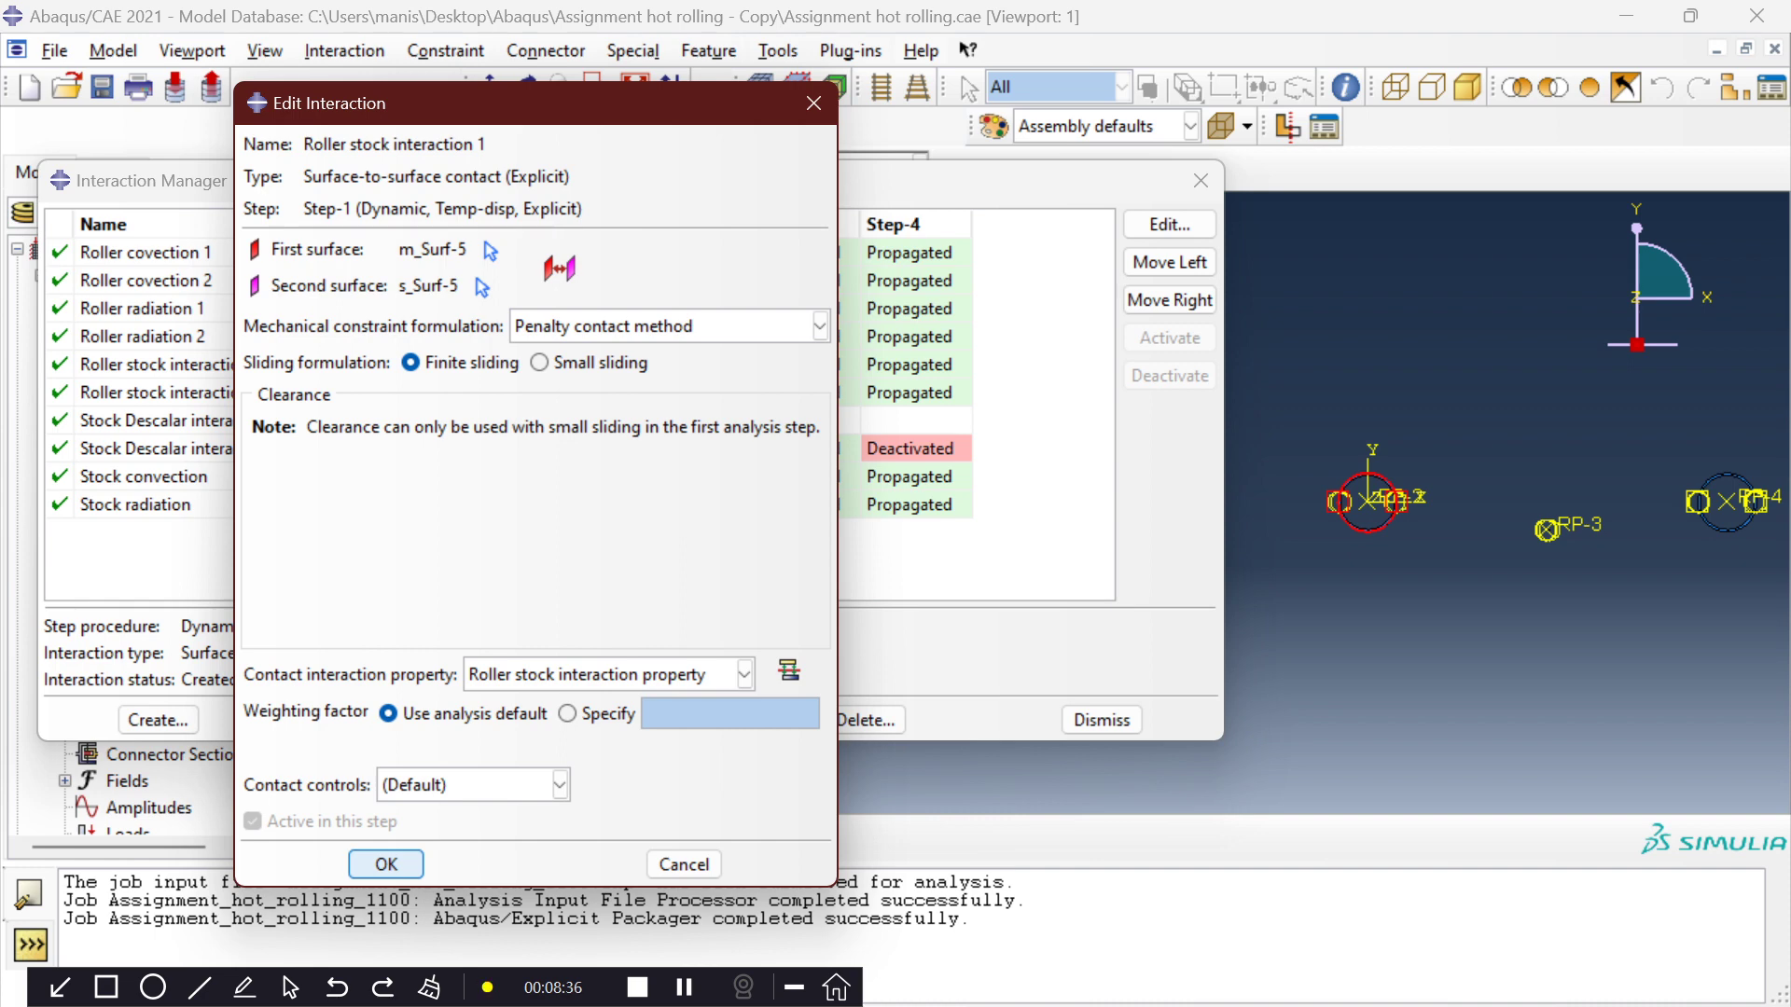
click(386, 864)
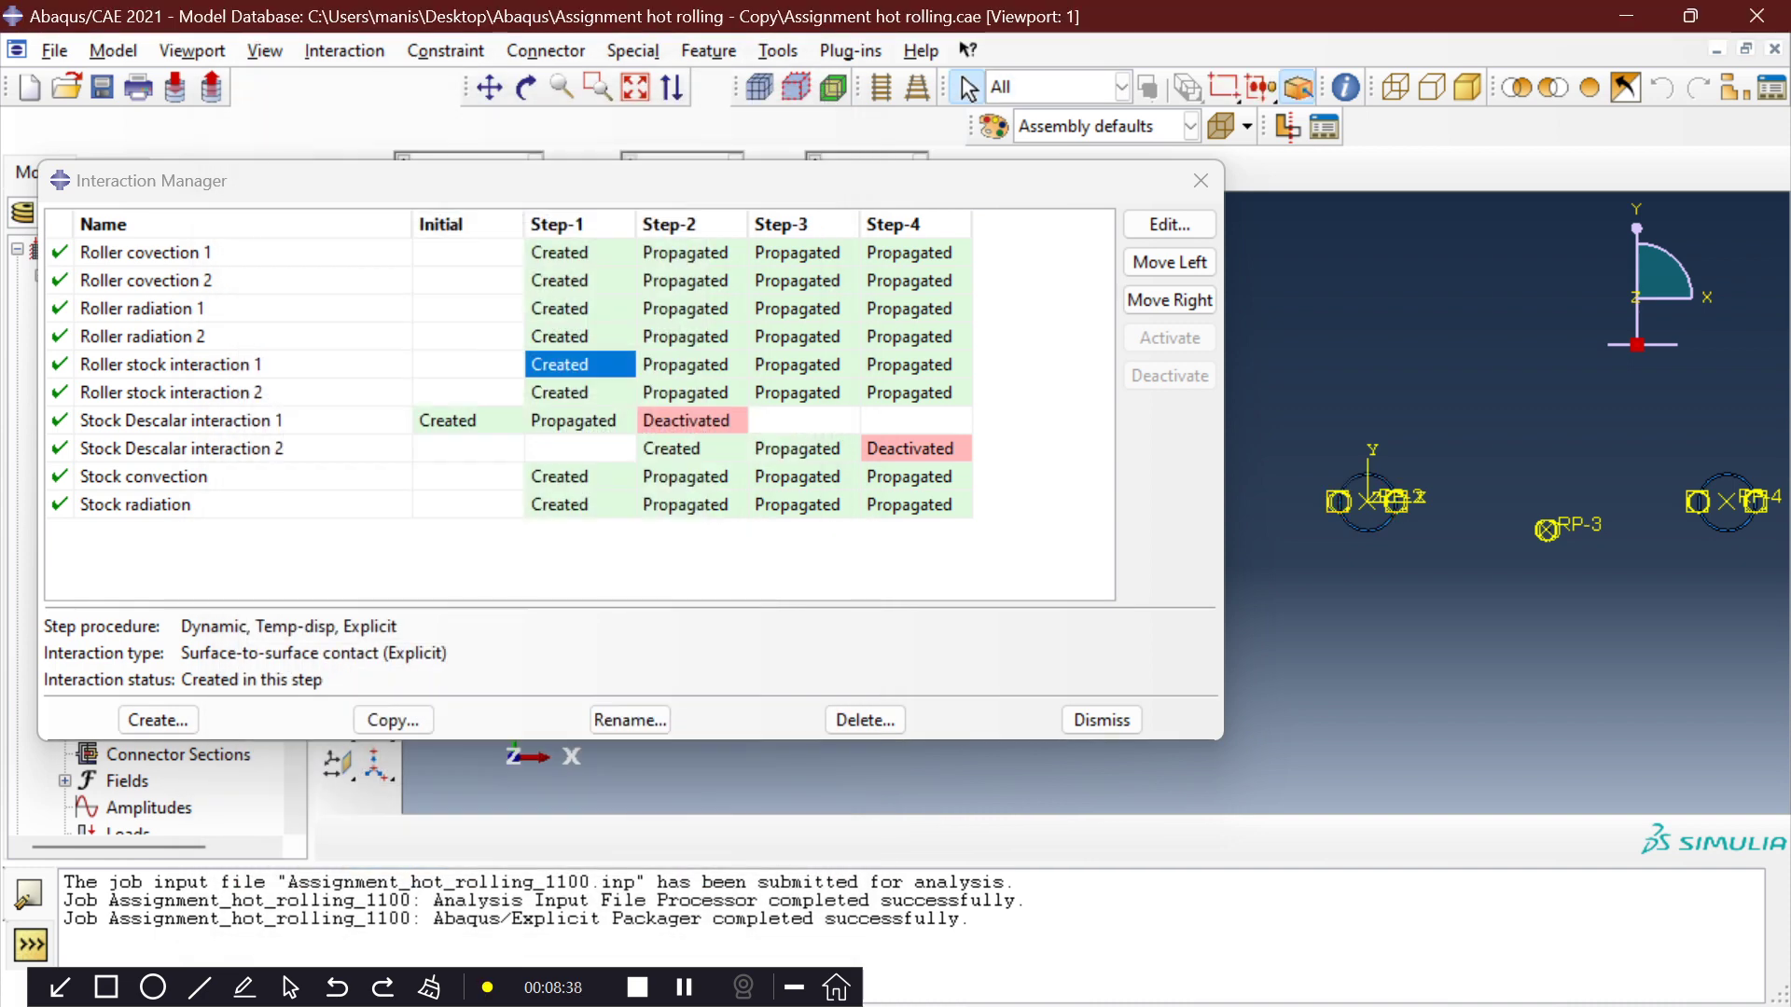
click(468, 421)
click(1170, 225)
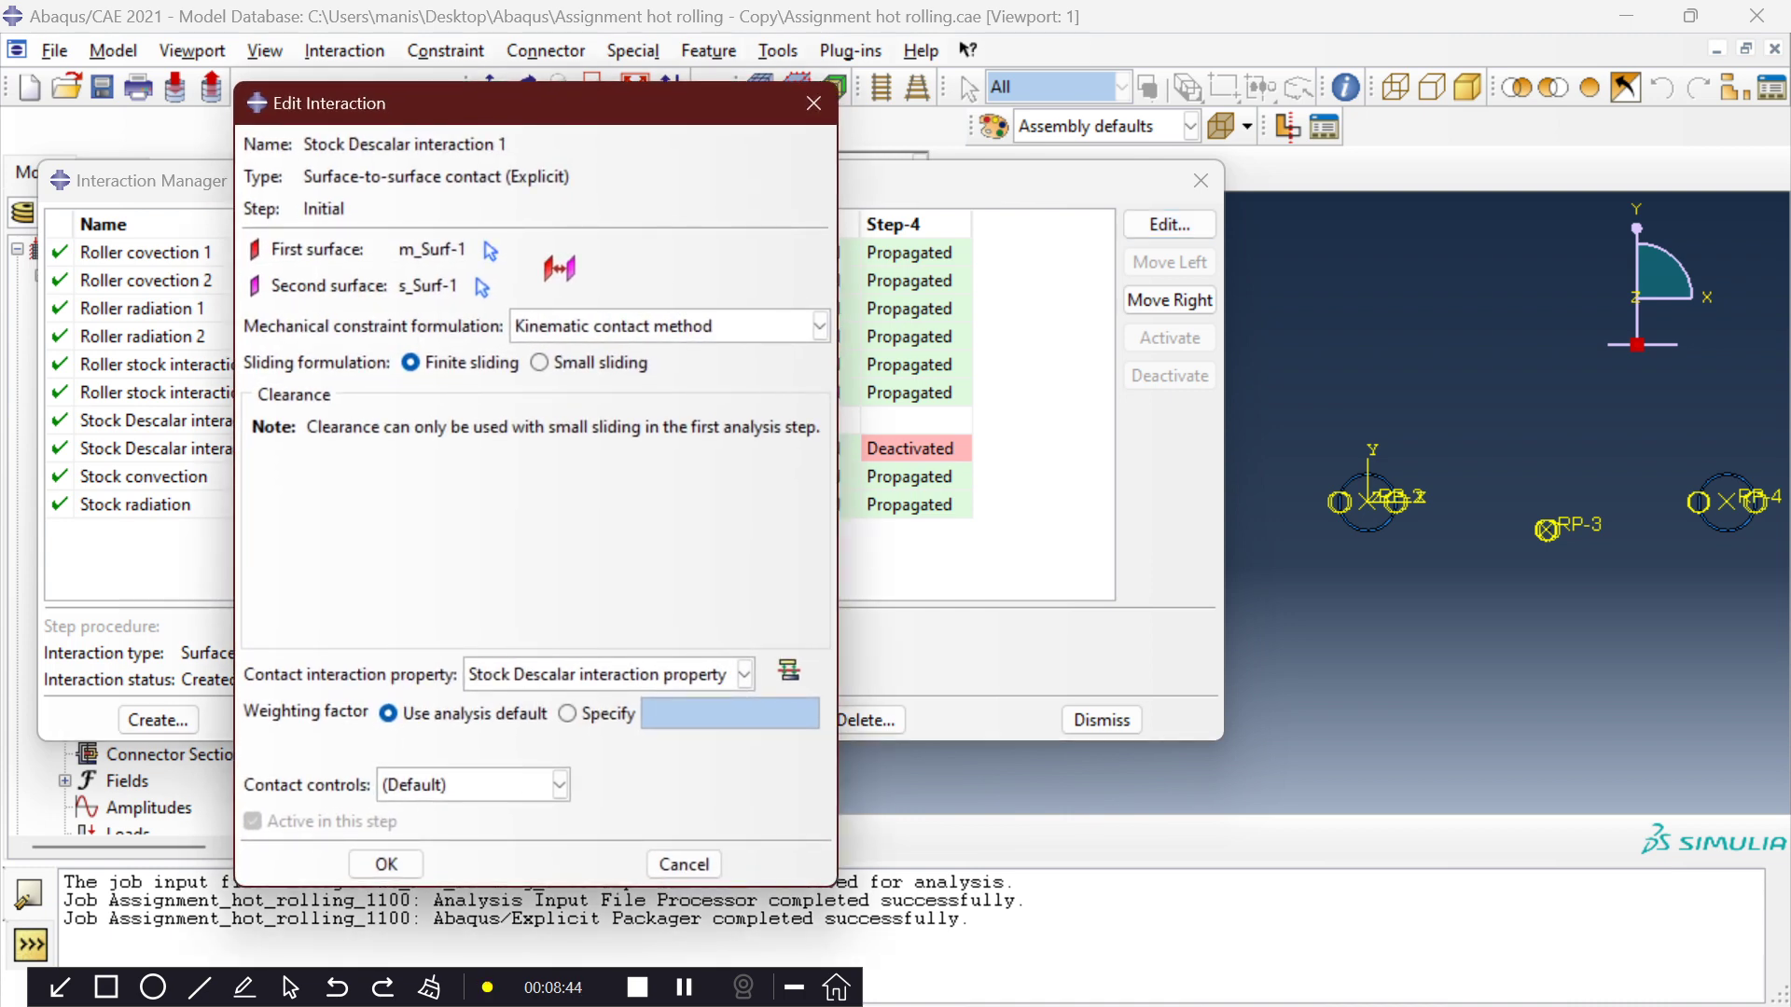
click(386, 865)
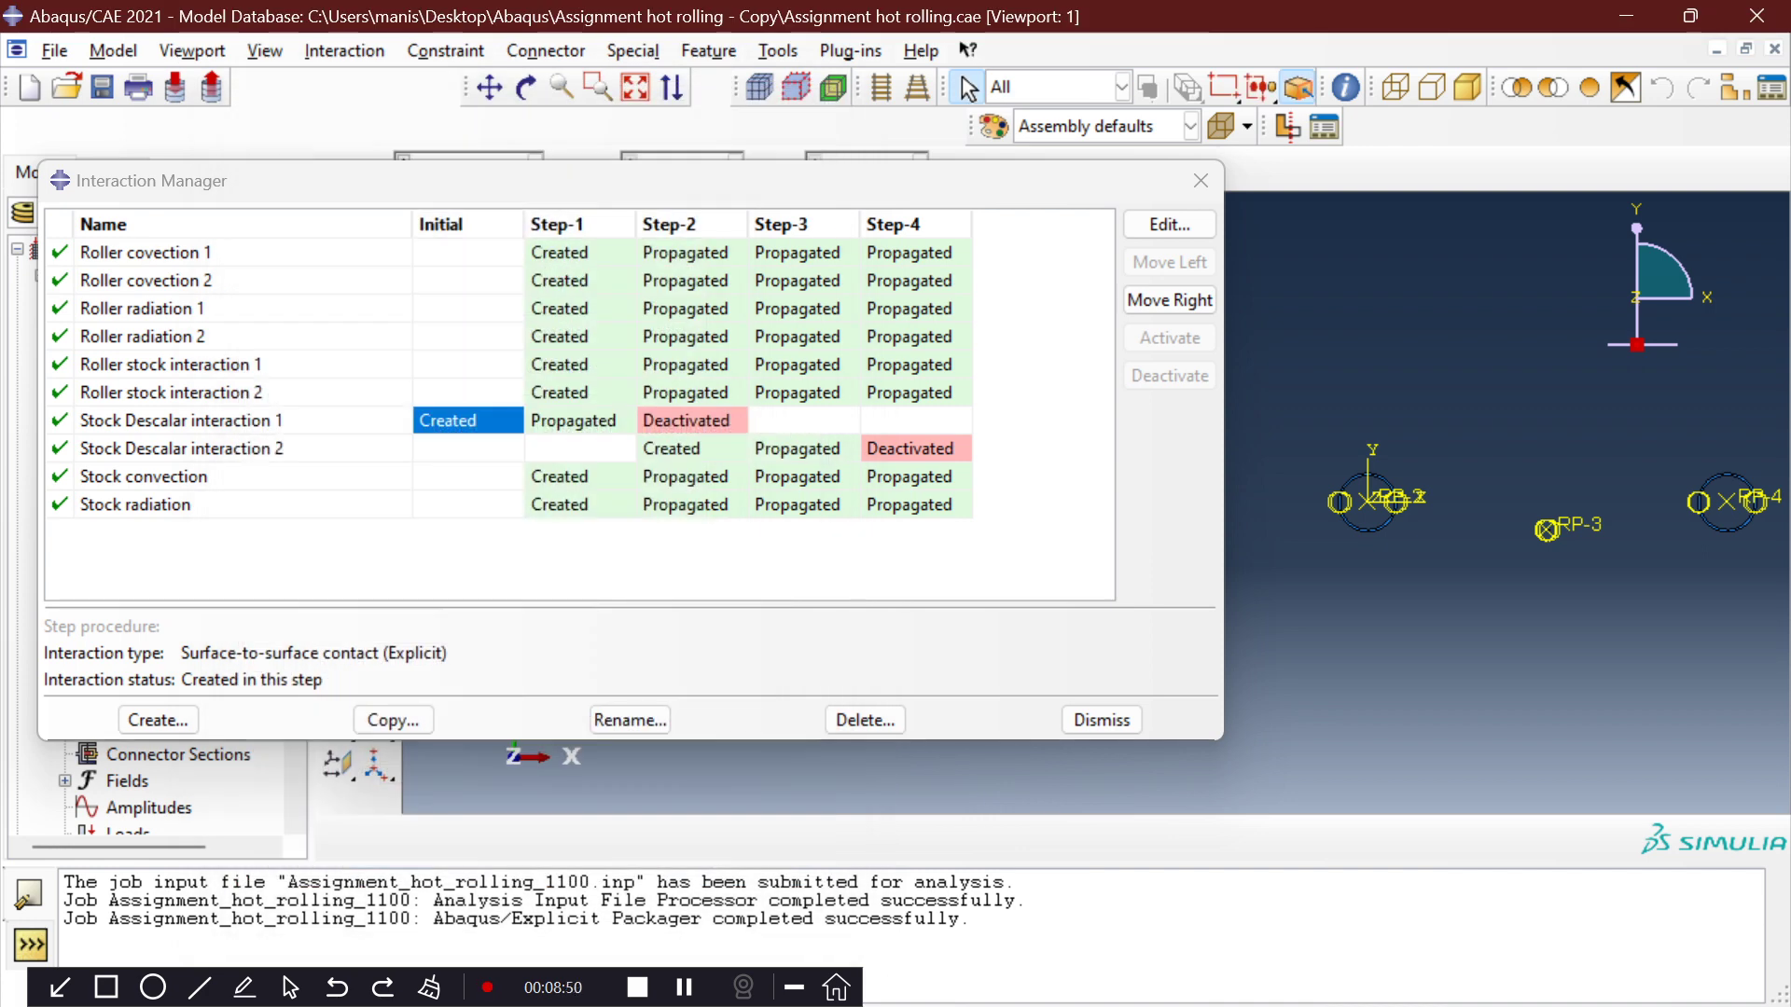
click(1101, 720)
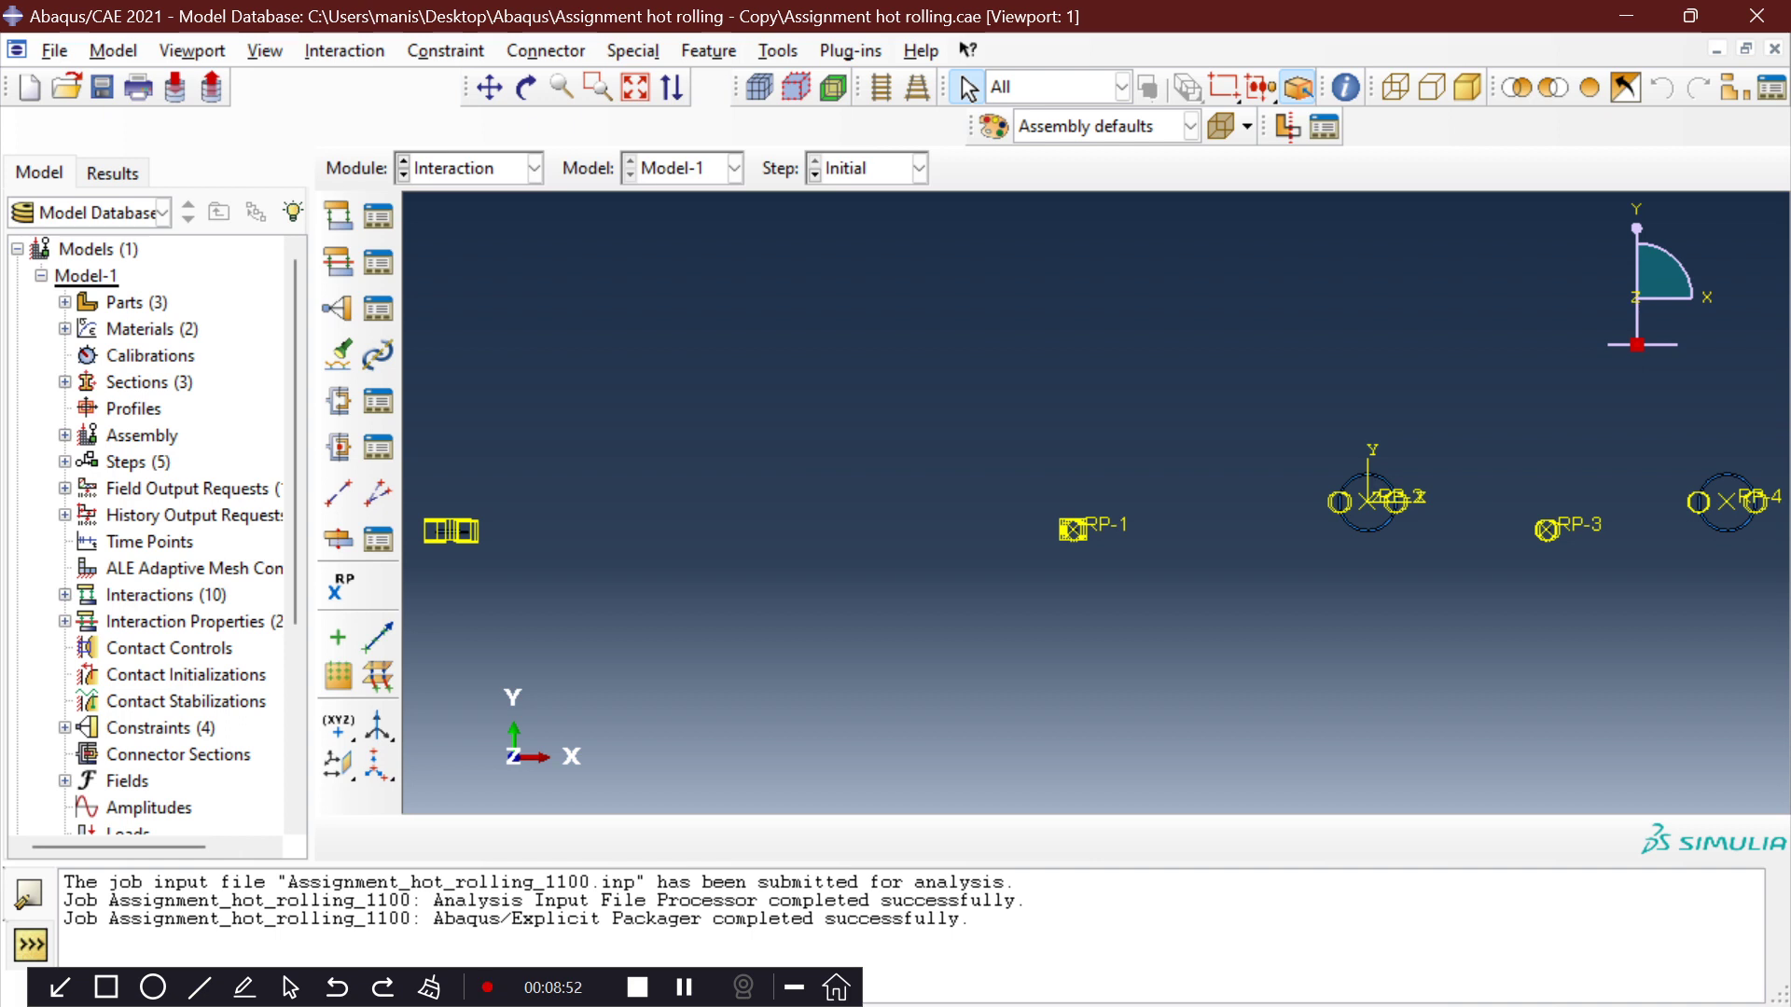
Review the tangential, normal, thermal conductance and heat generation options of the Roller stock interaction property.
click(377, 262)
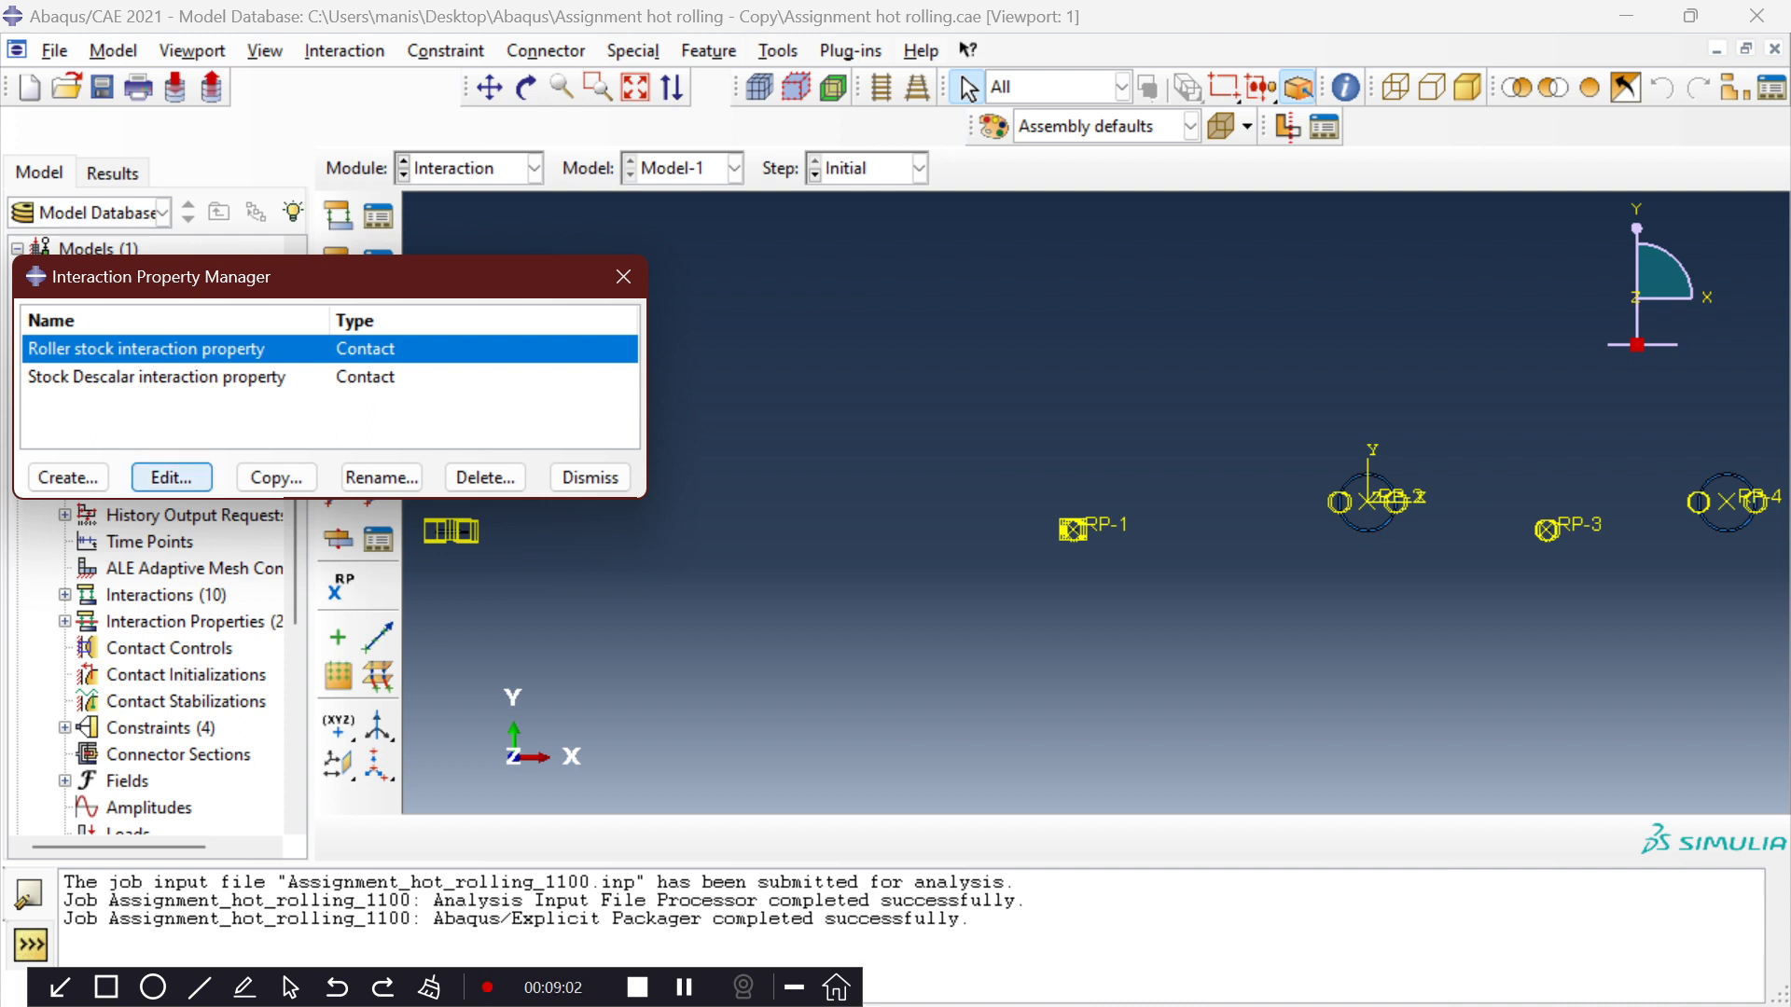
click(172, 476)
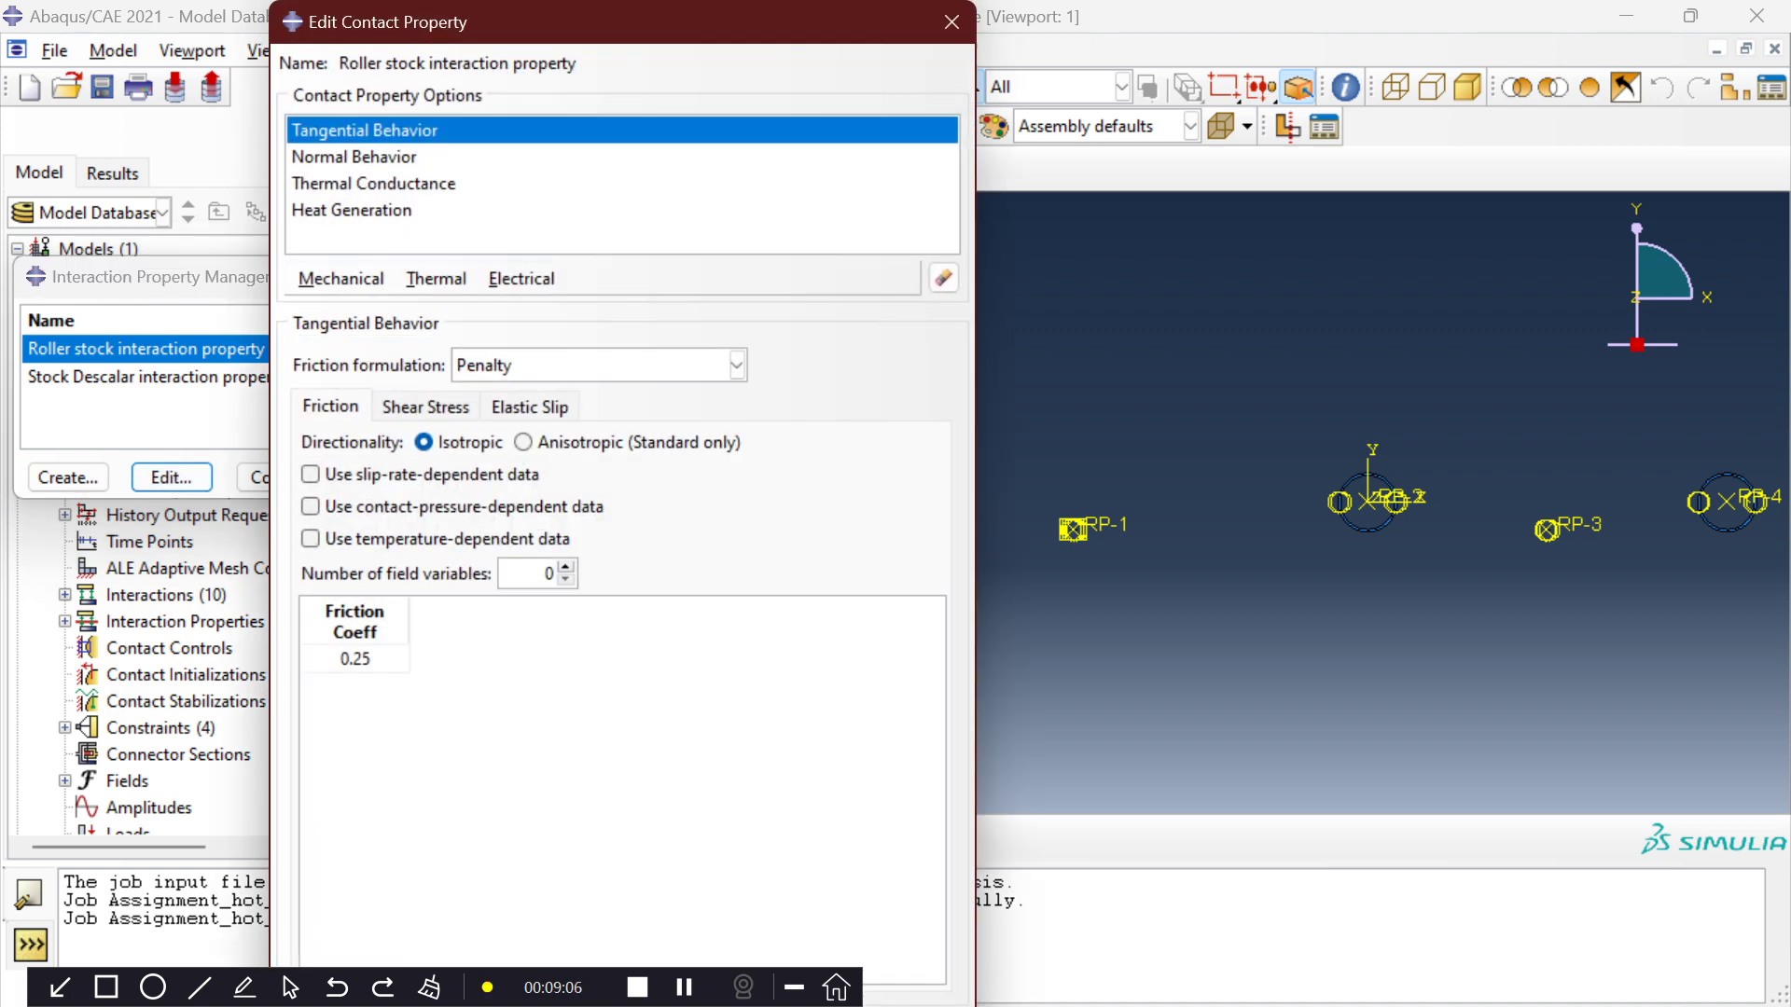
click(354, 157)
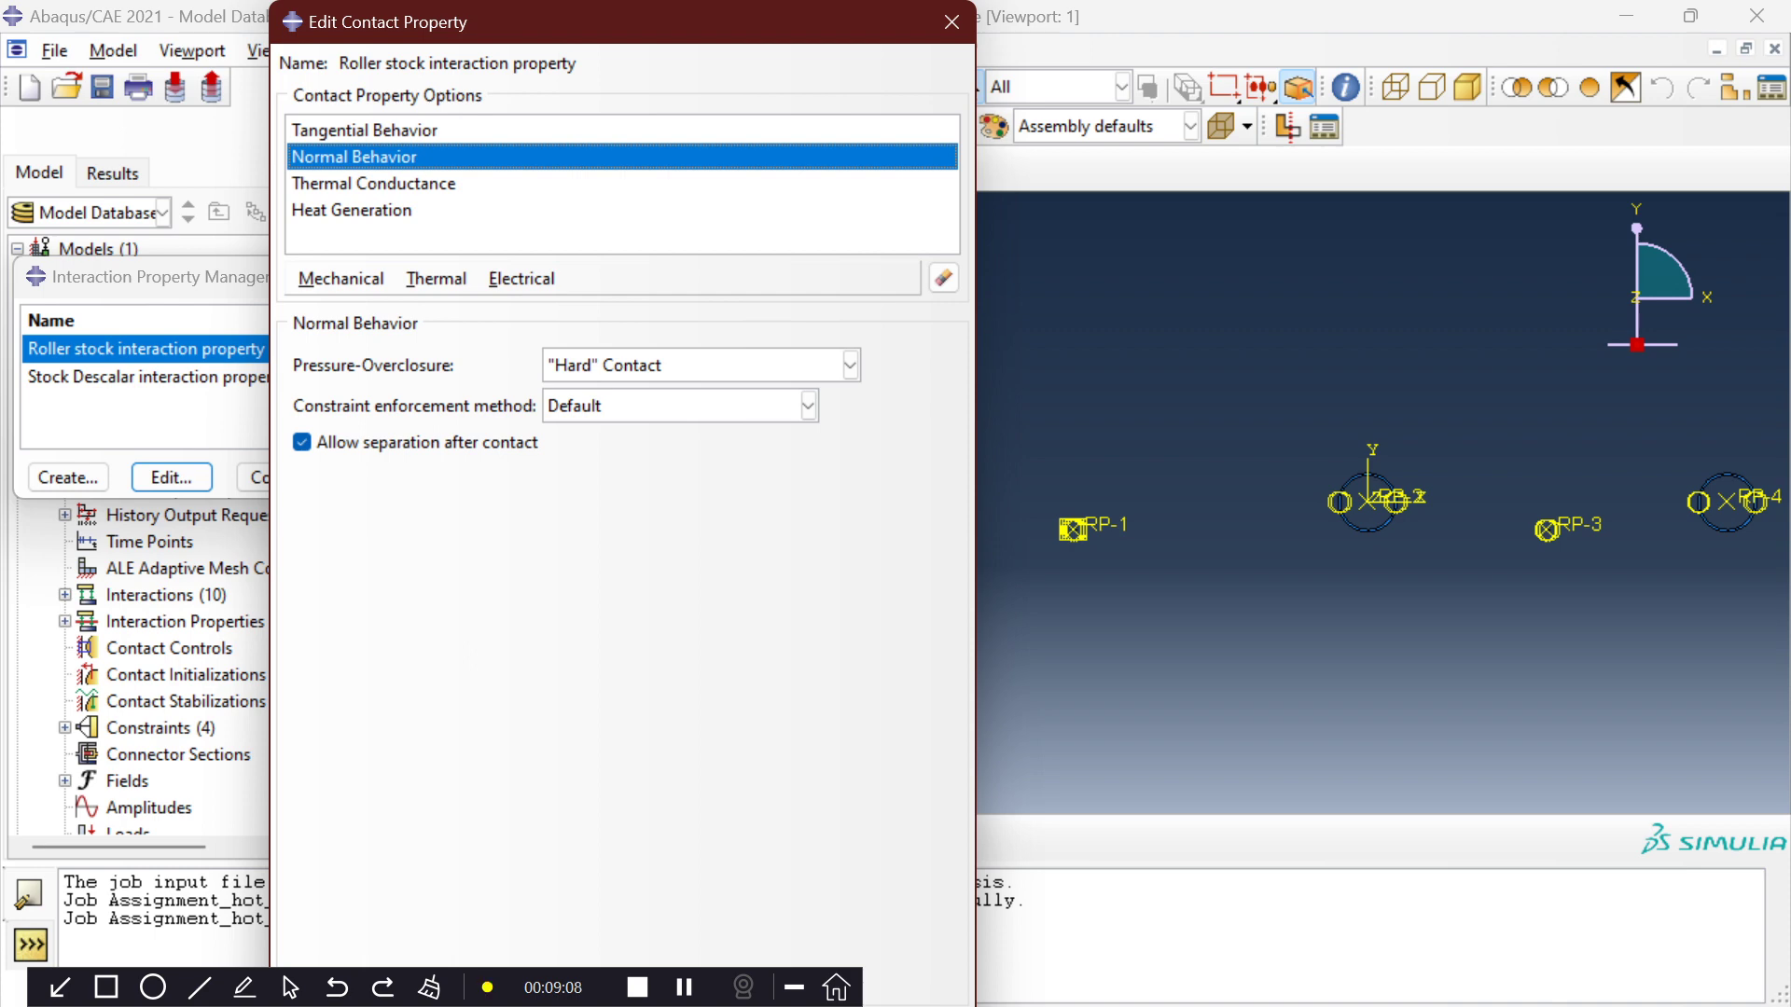
click(373, 184)
click(352, 211)
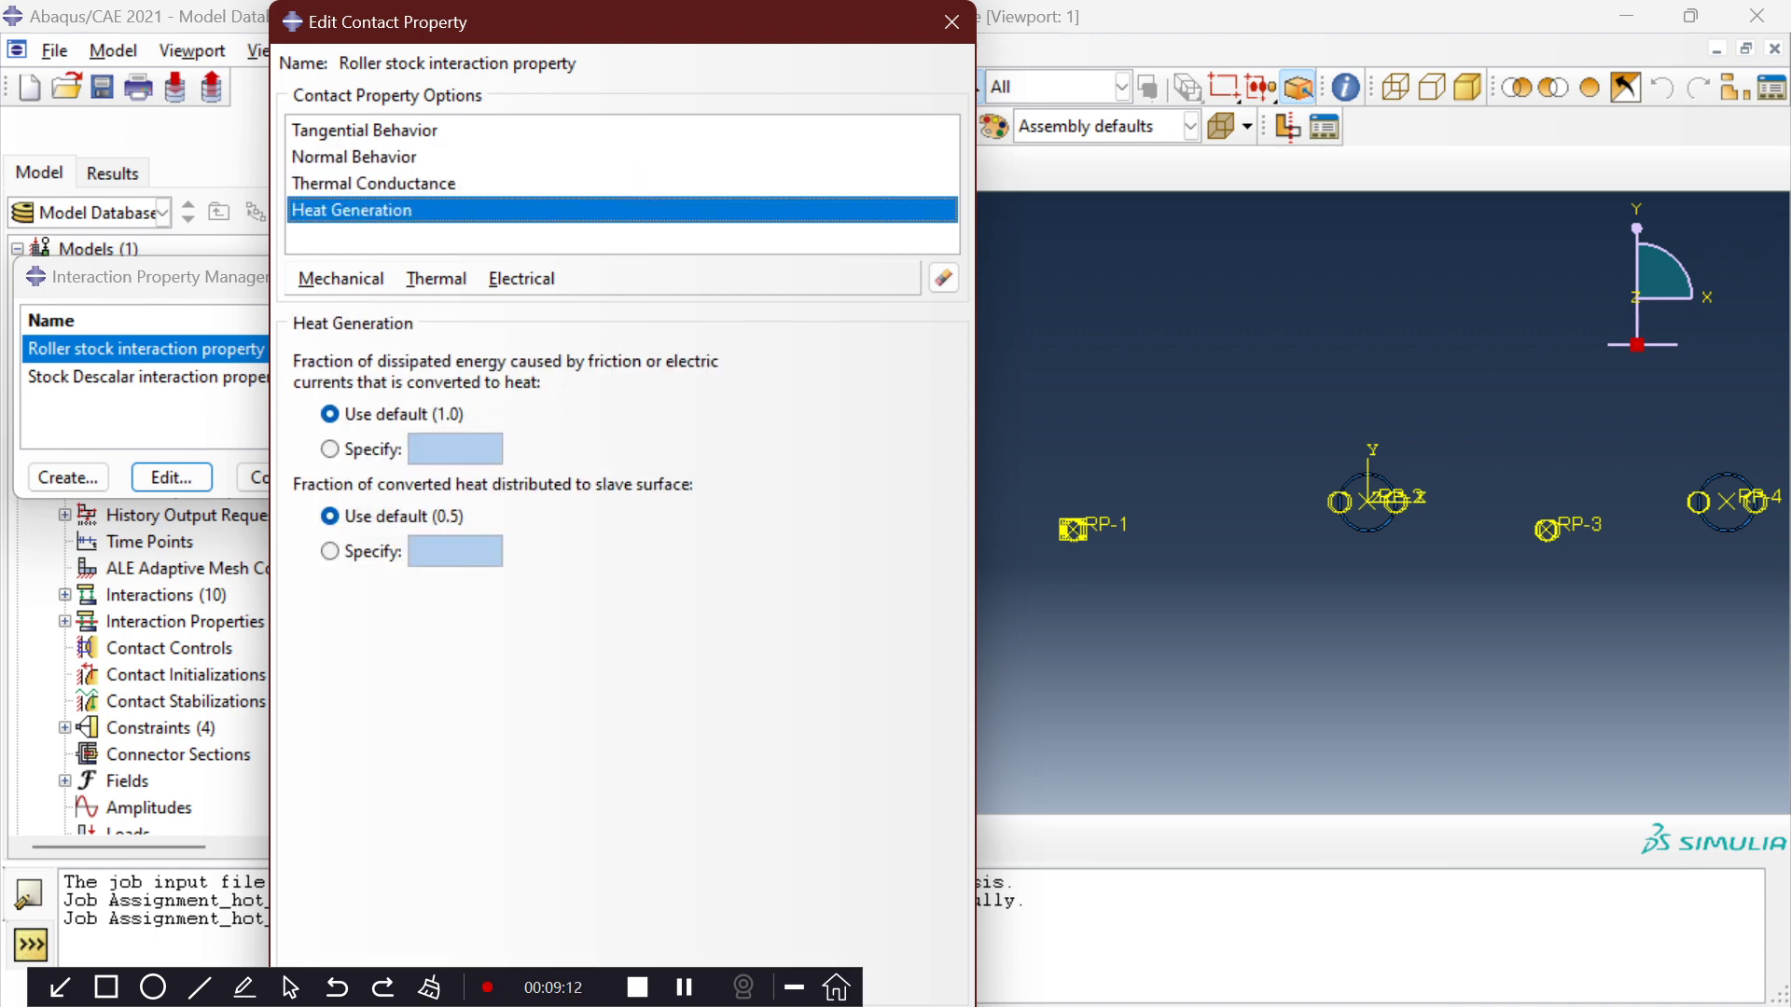
click(952, 21)
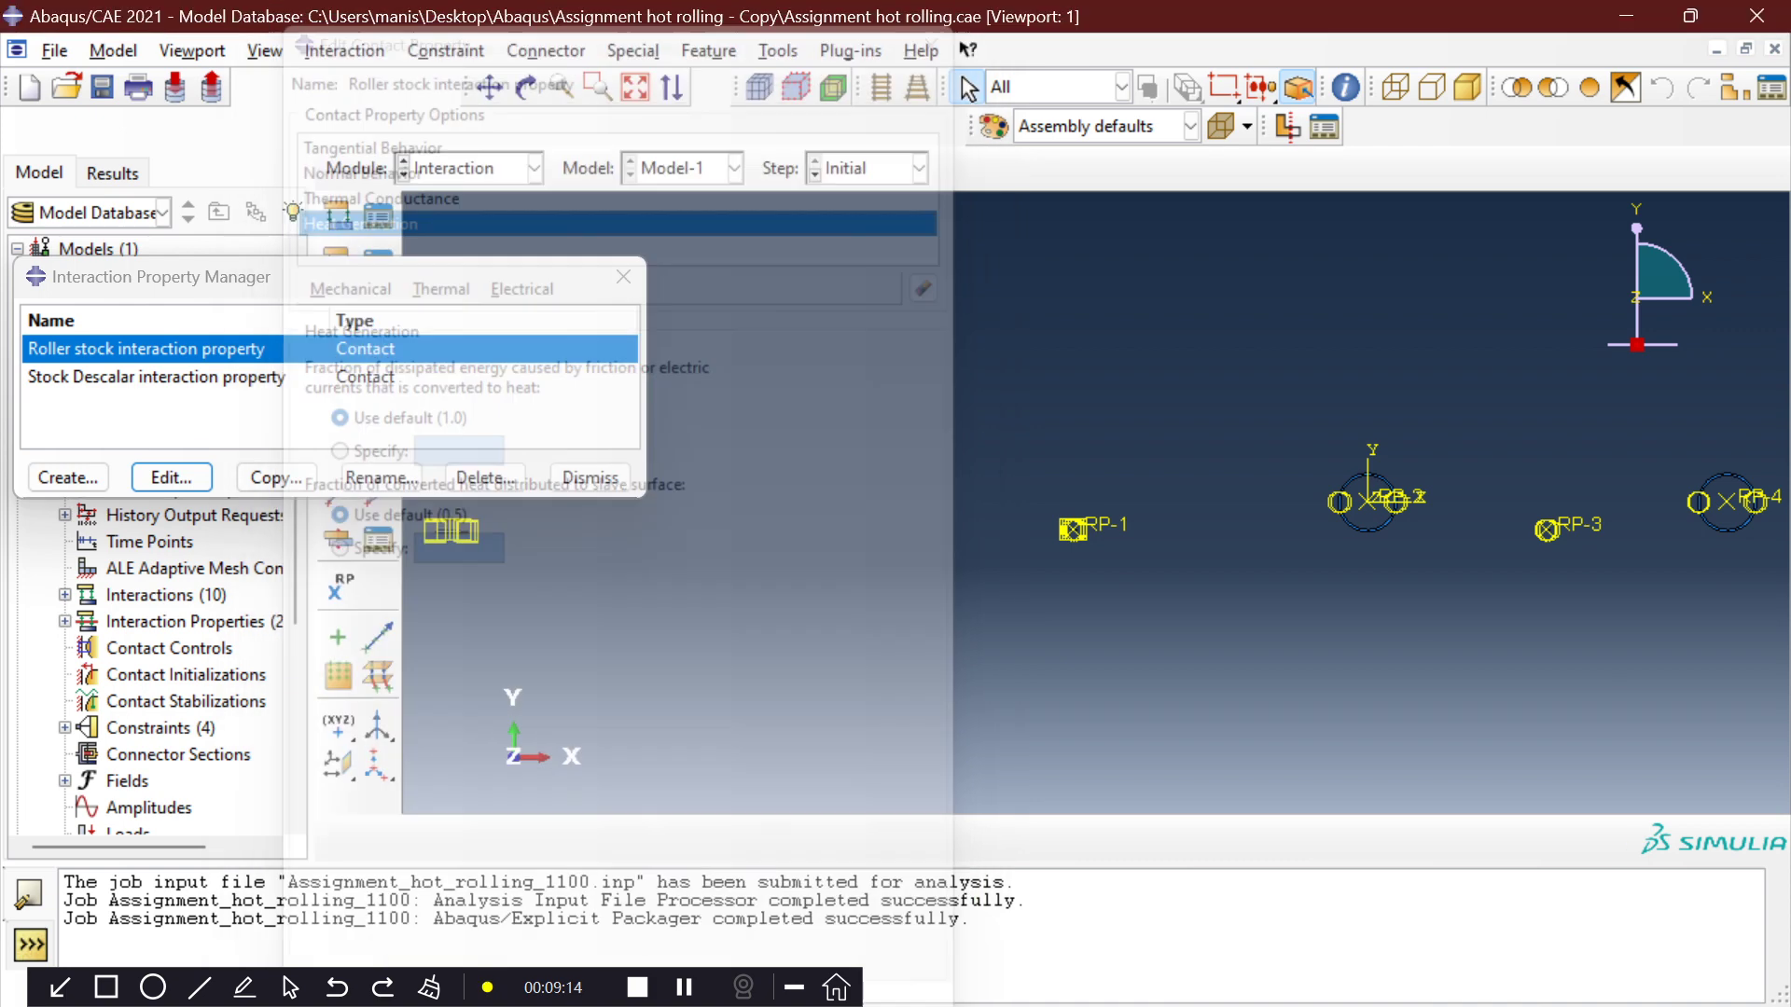
Review the clearance-dependent thermal conductance data of the Stock Descalar interaction property.
click(156, 377)
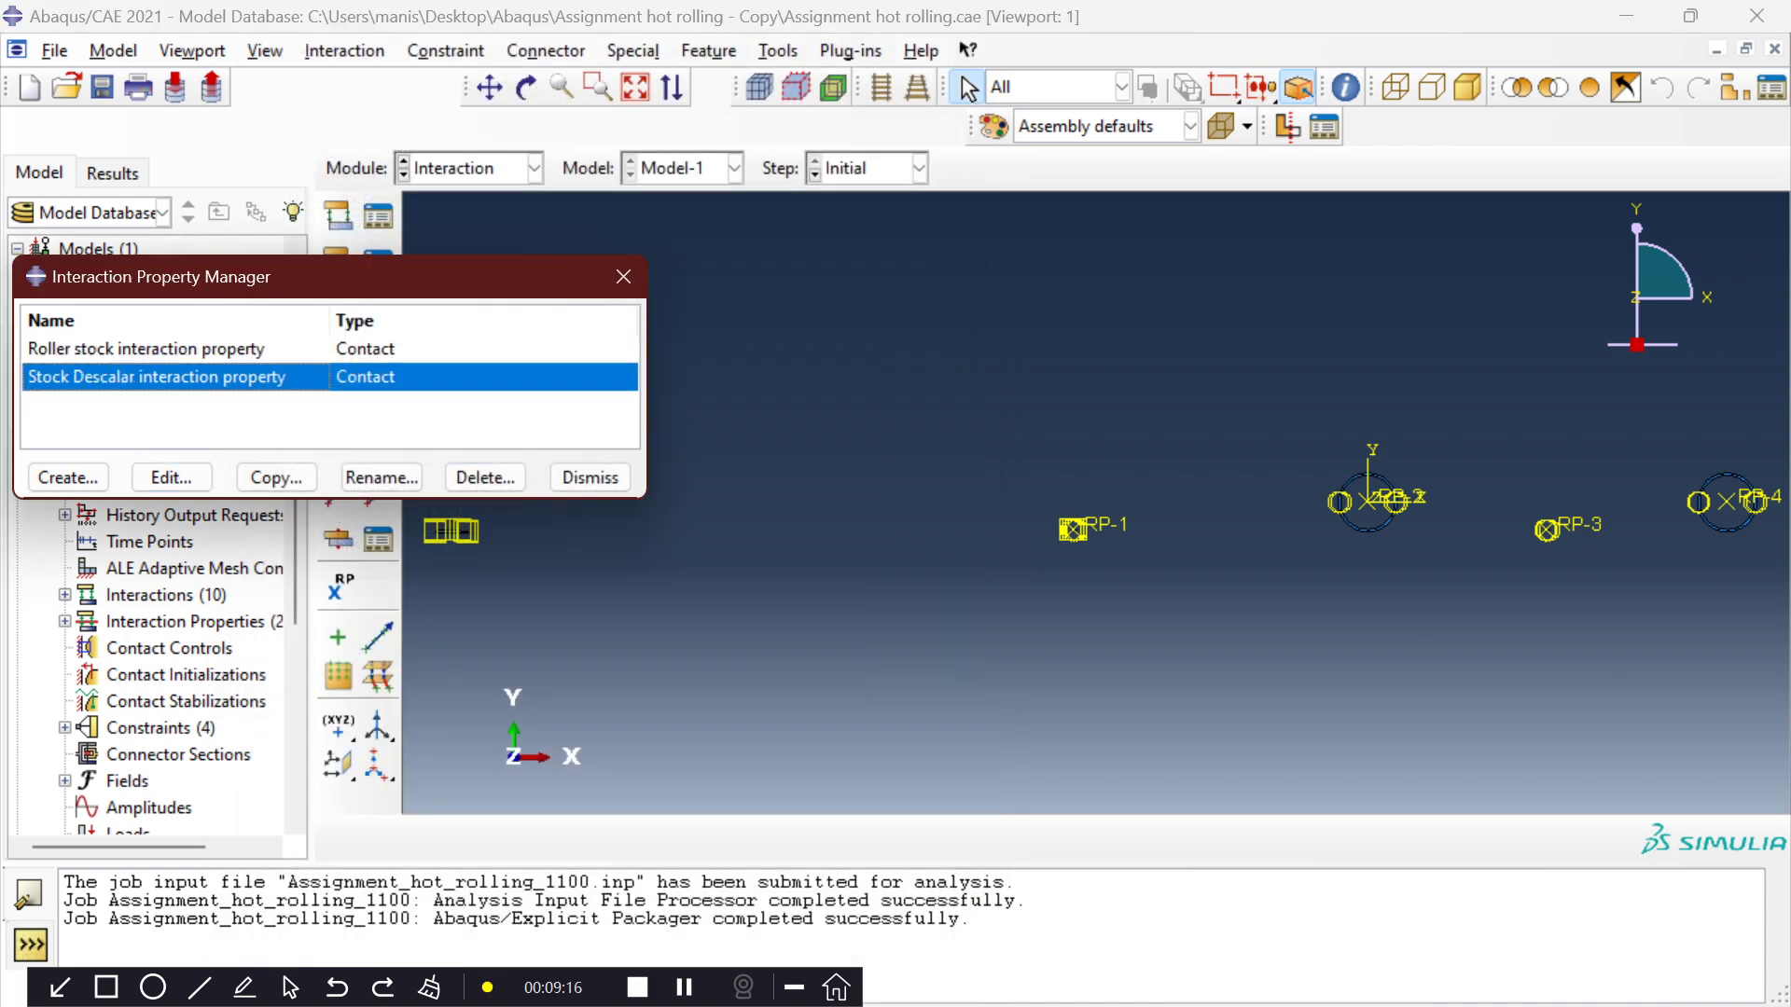
click(171, 477)
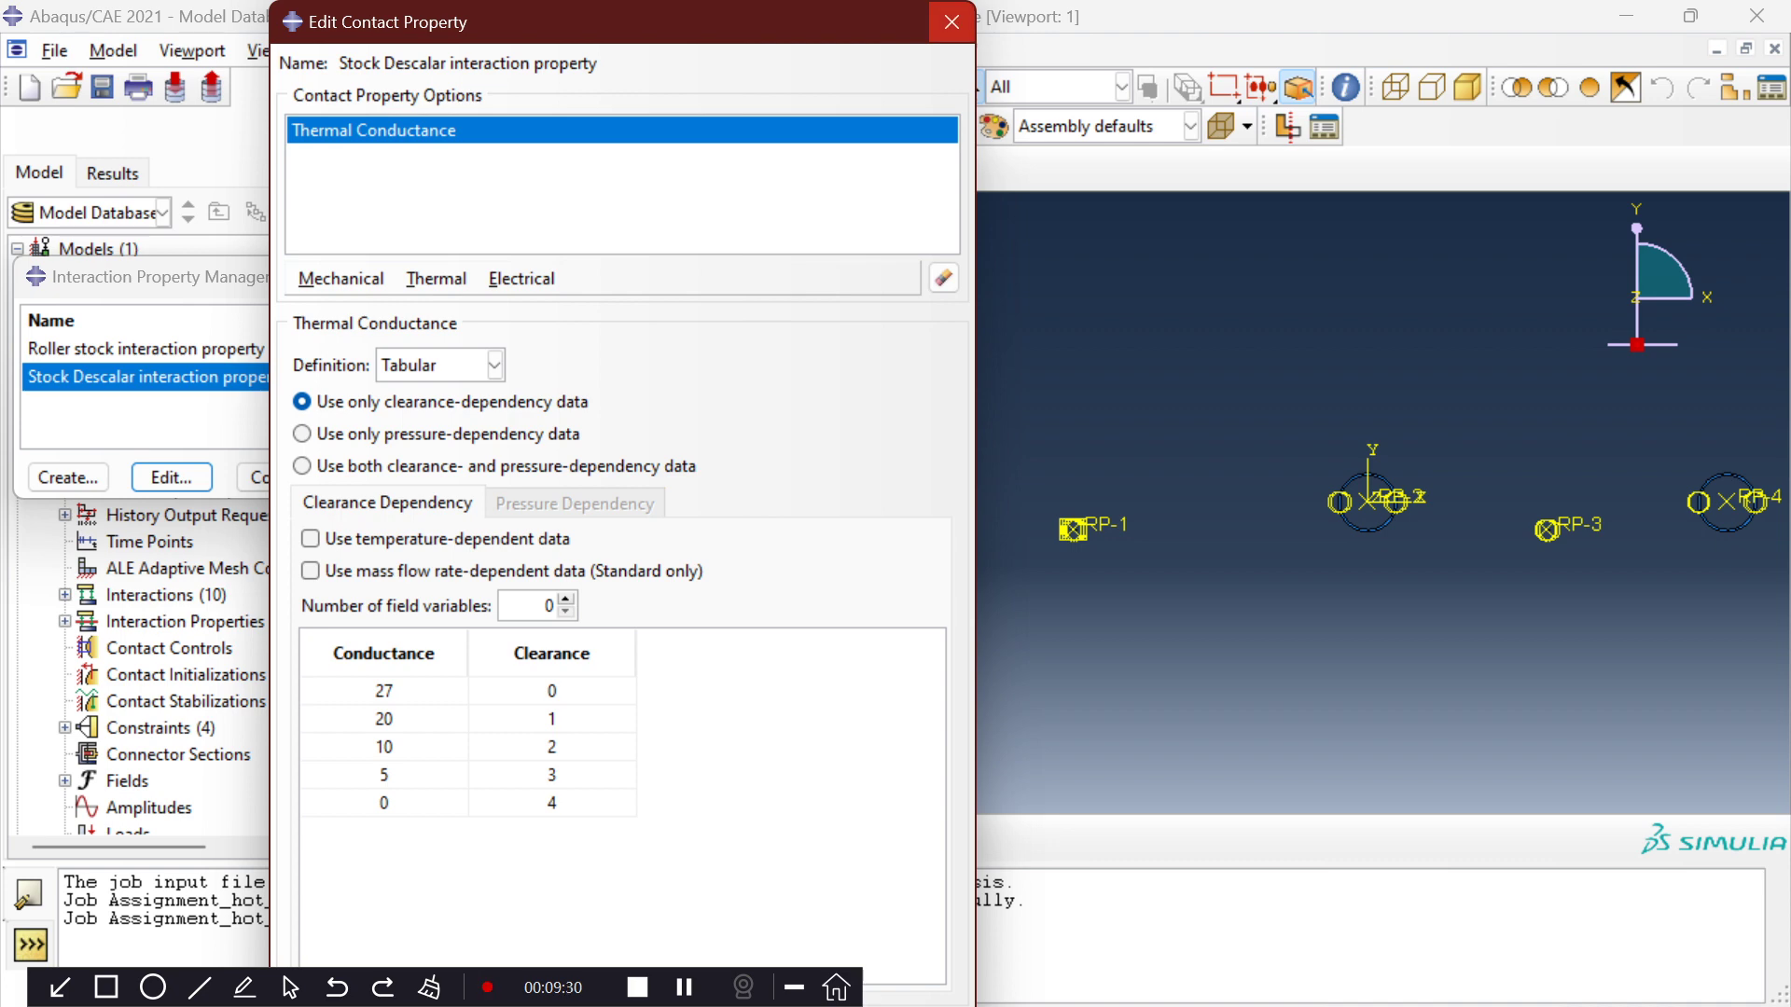
click(951, 21)
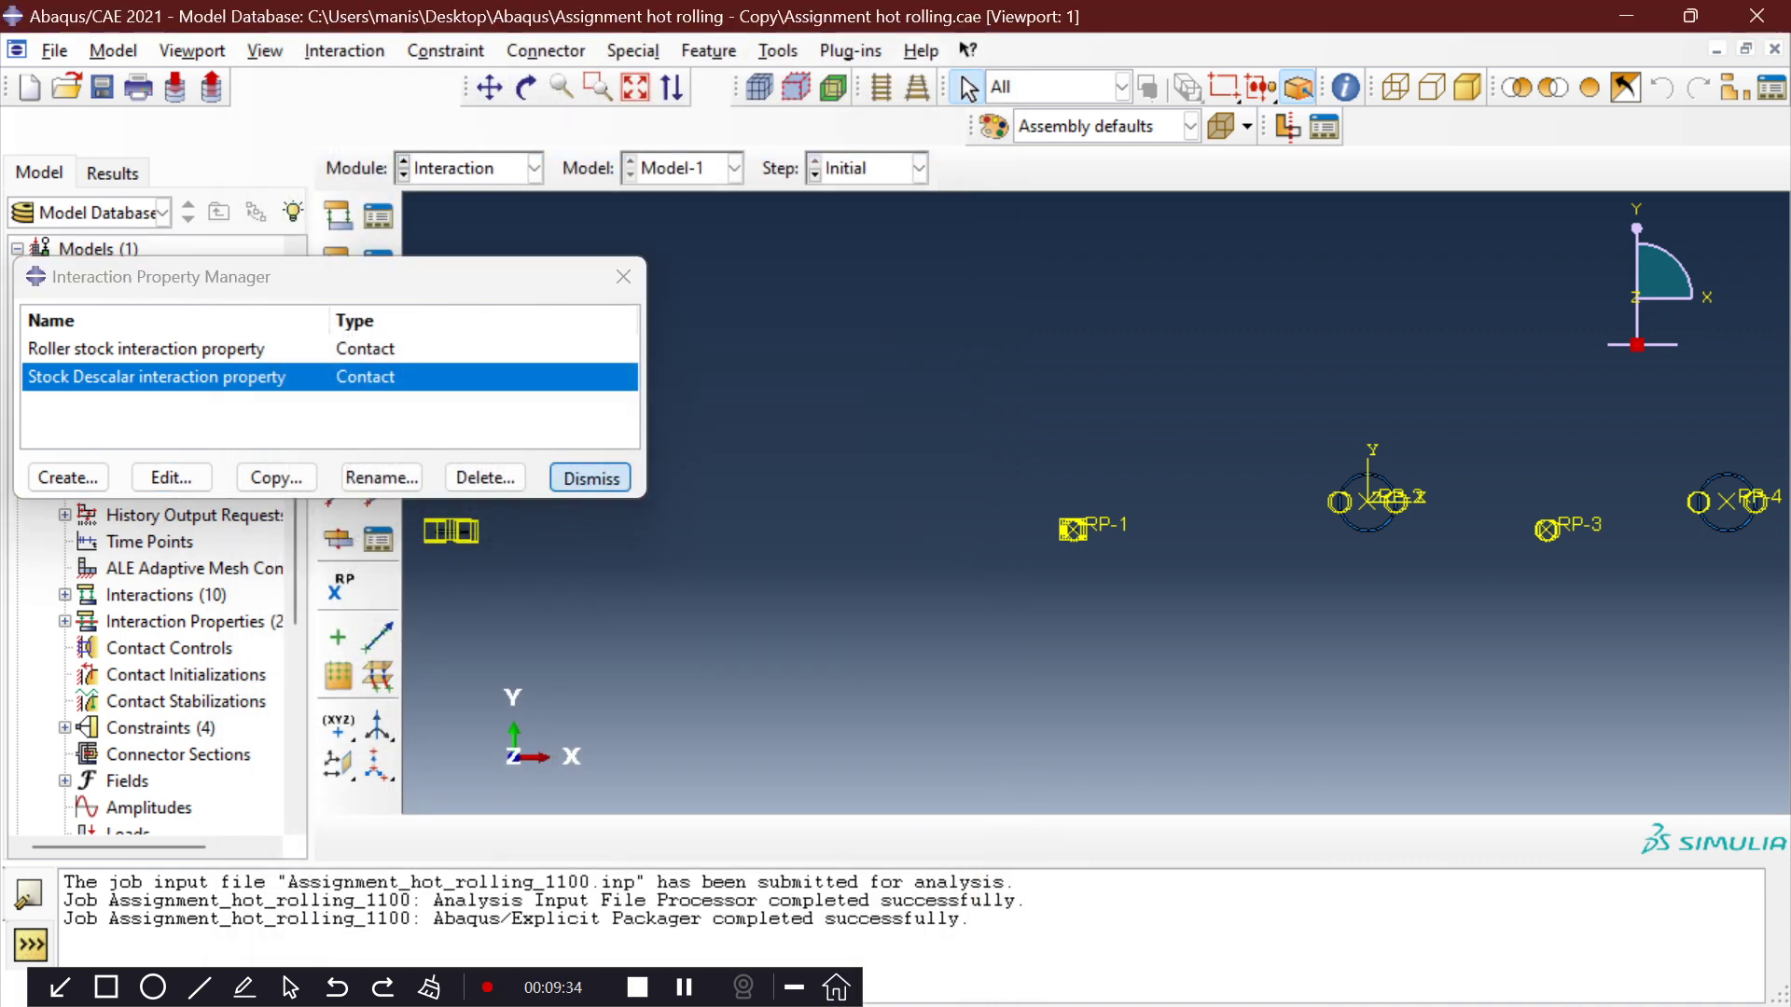
click(590, 477)
Review the list of the model's constraints, and check the list of loads in the Load module.
click(378, 354)
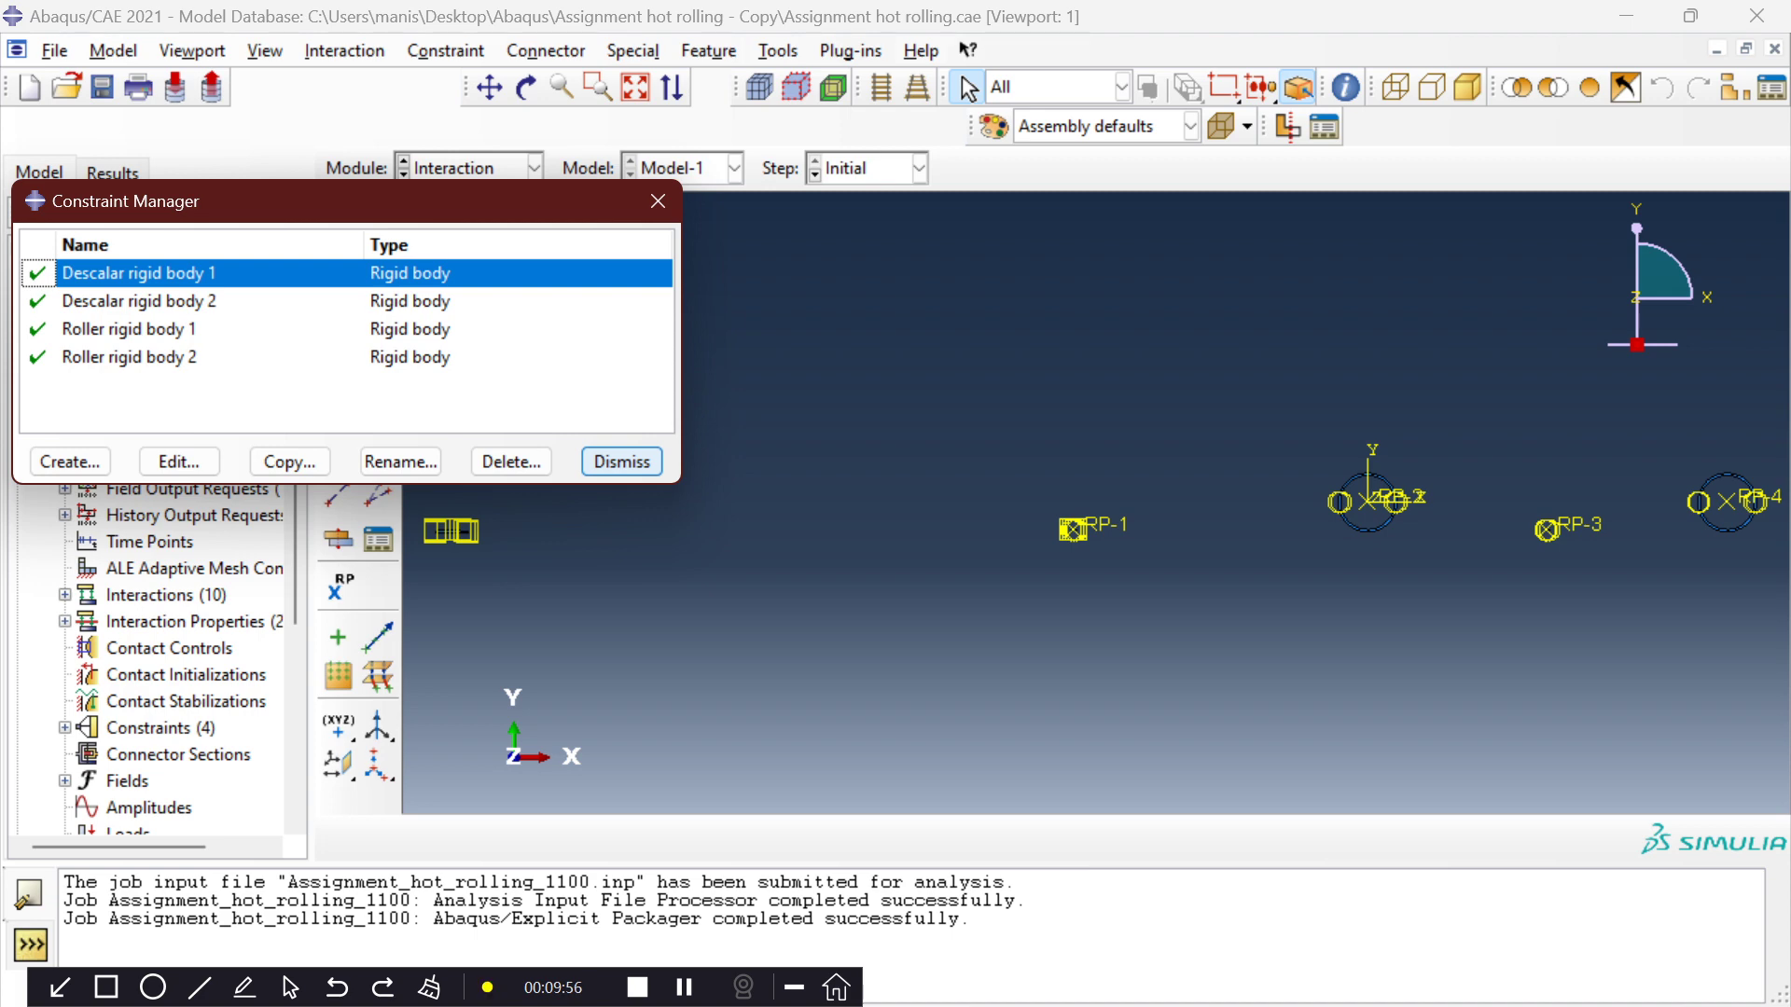
click(622, 462)
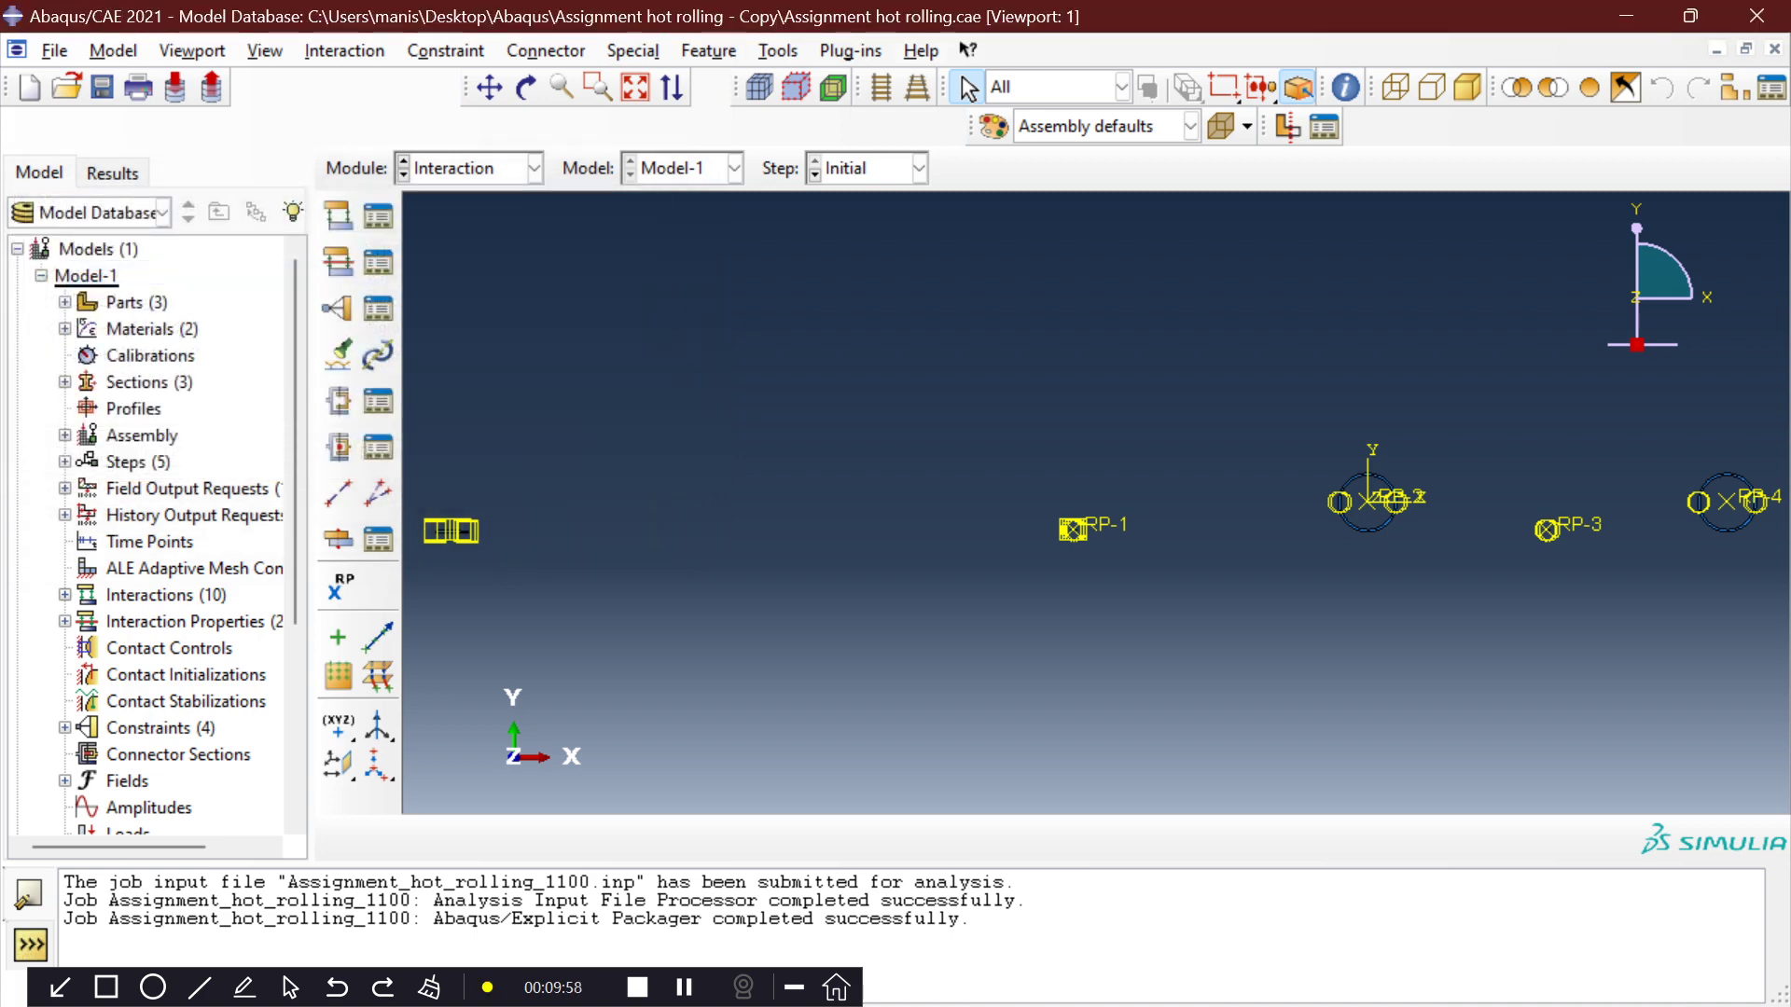
click(534, 168)
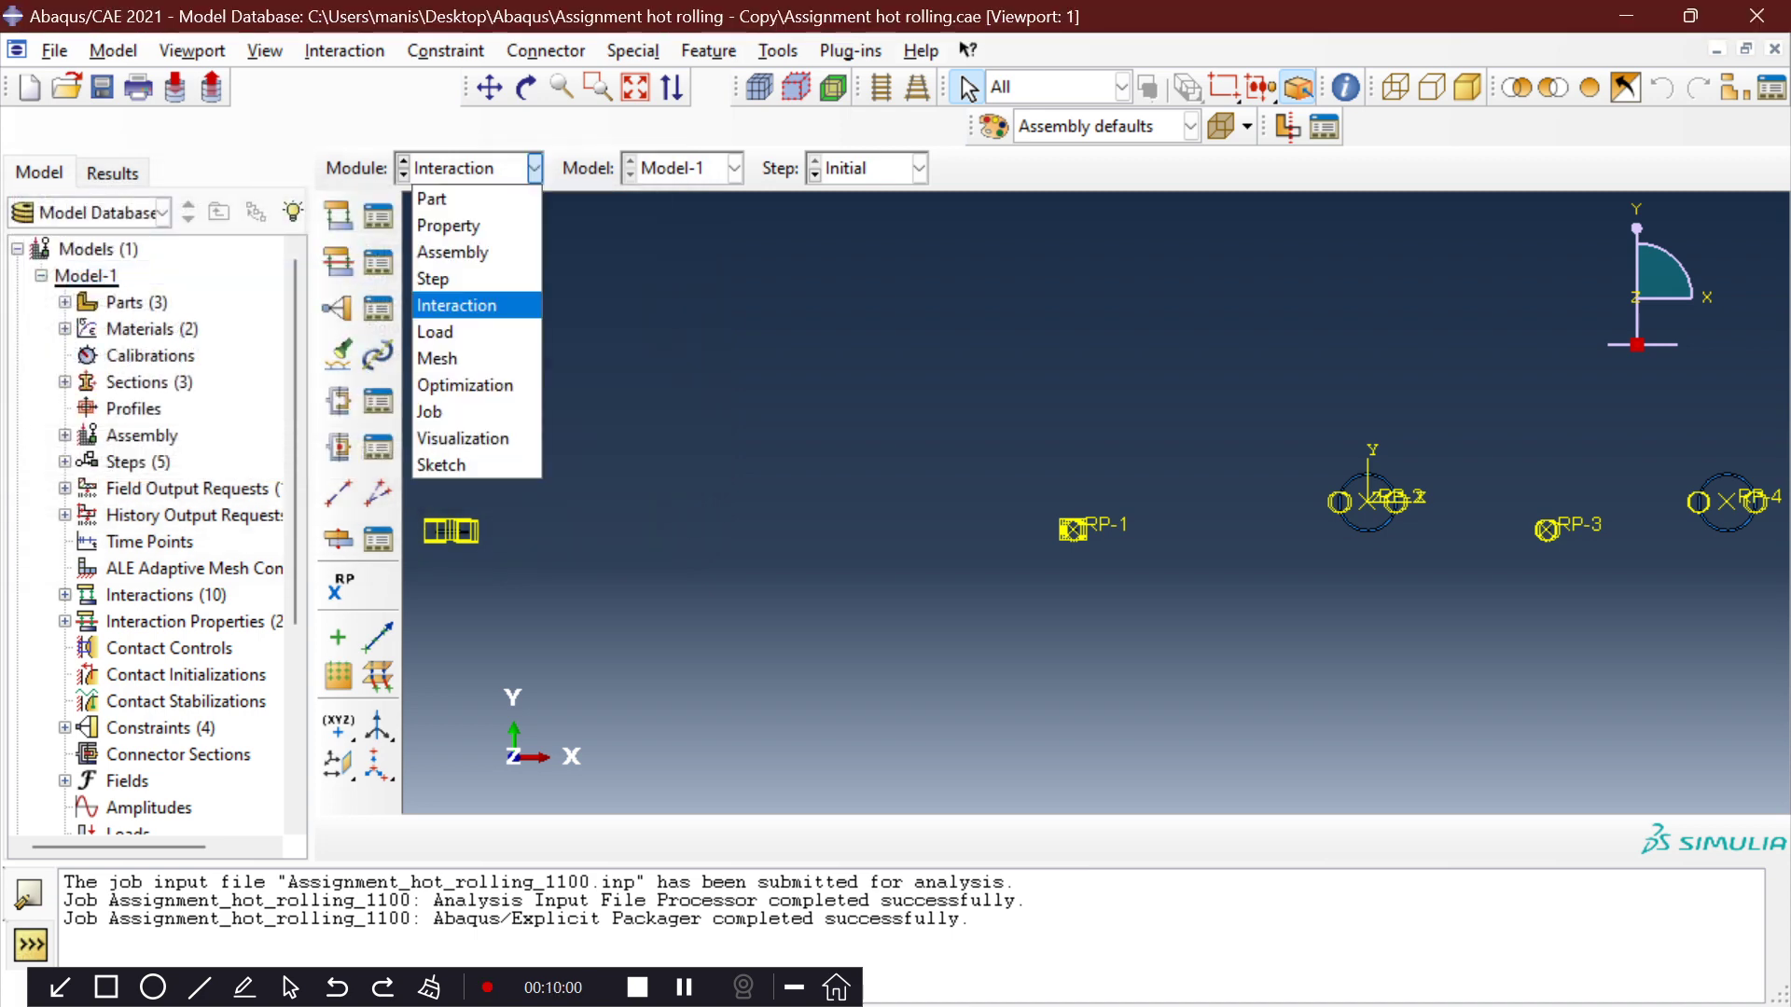
key(Return)
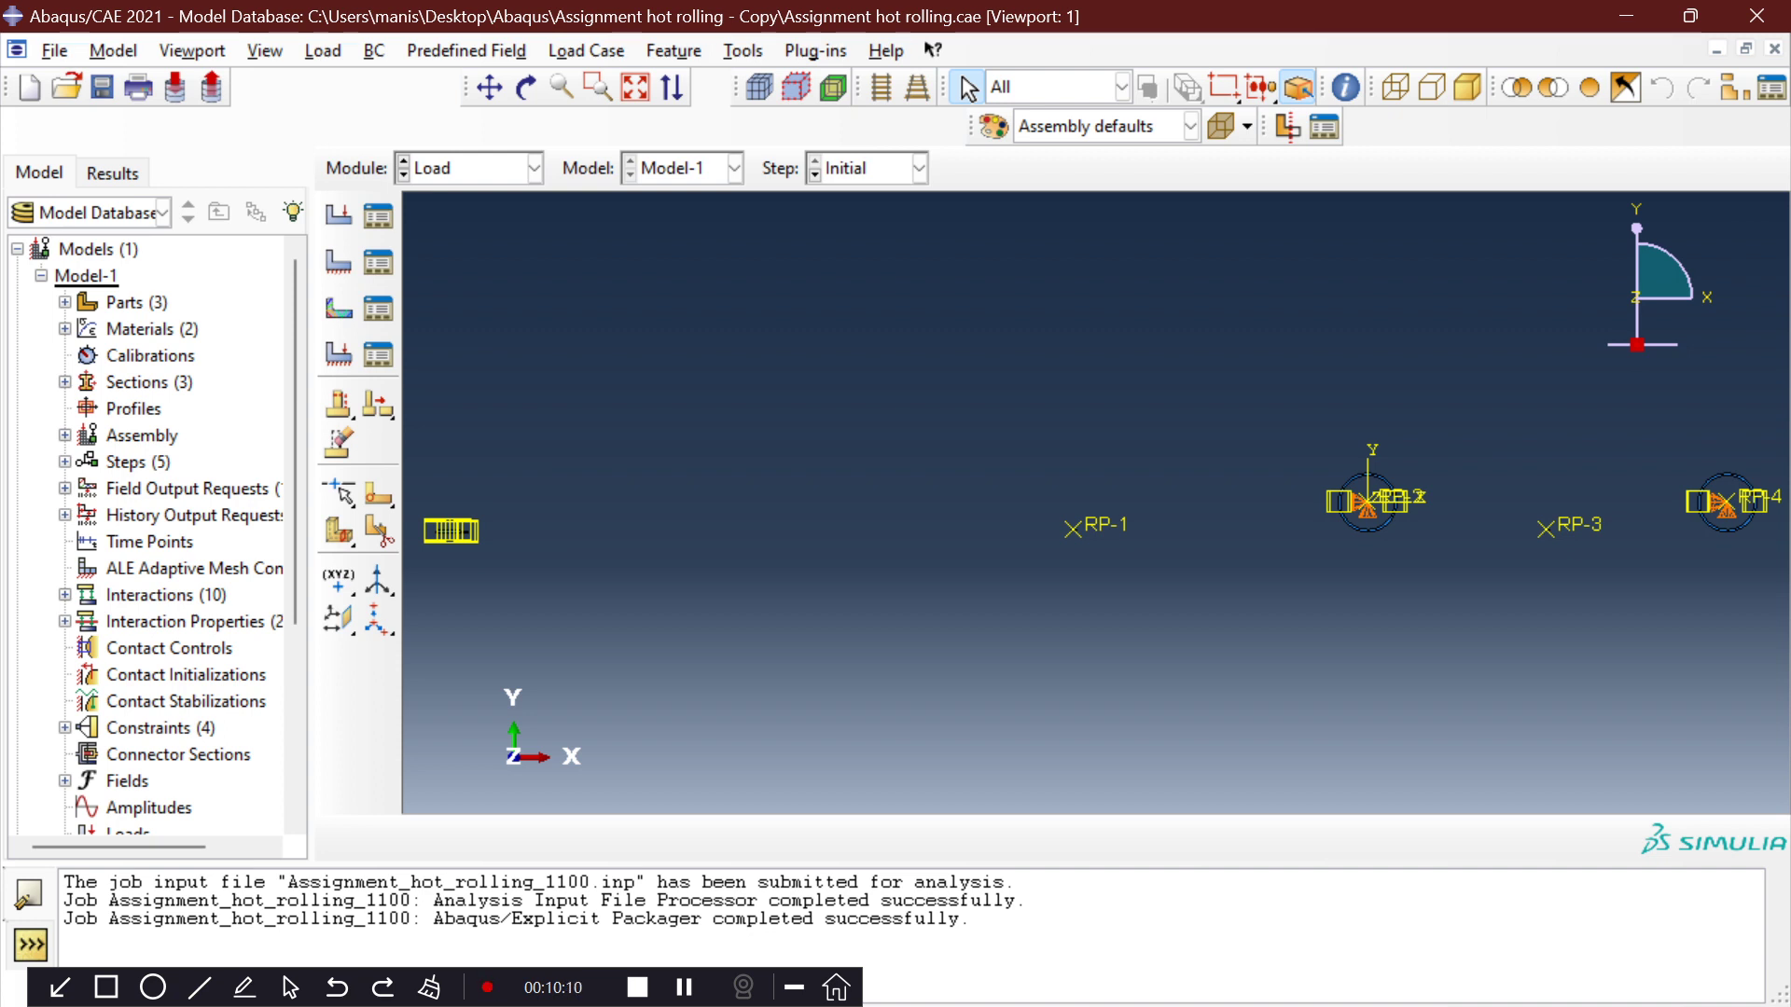
click(378, 215)
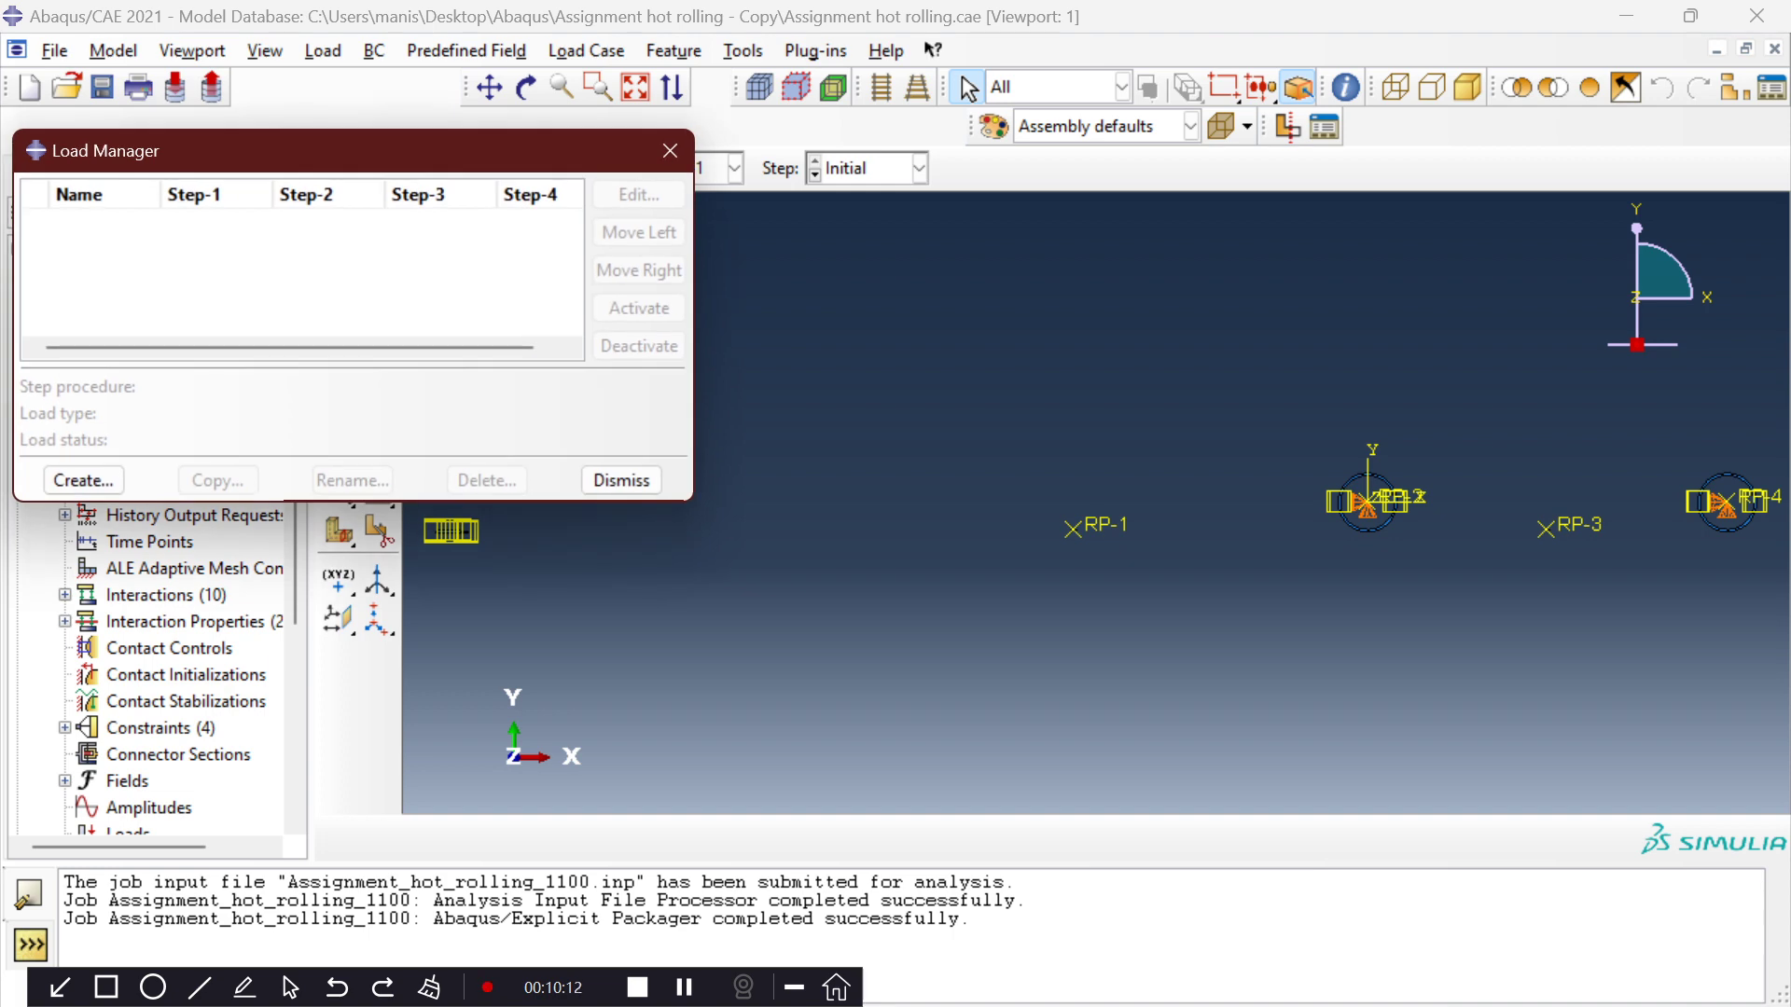
click(670, 150)
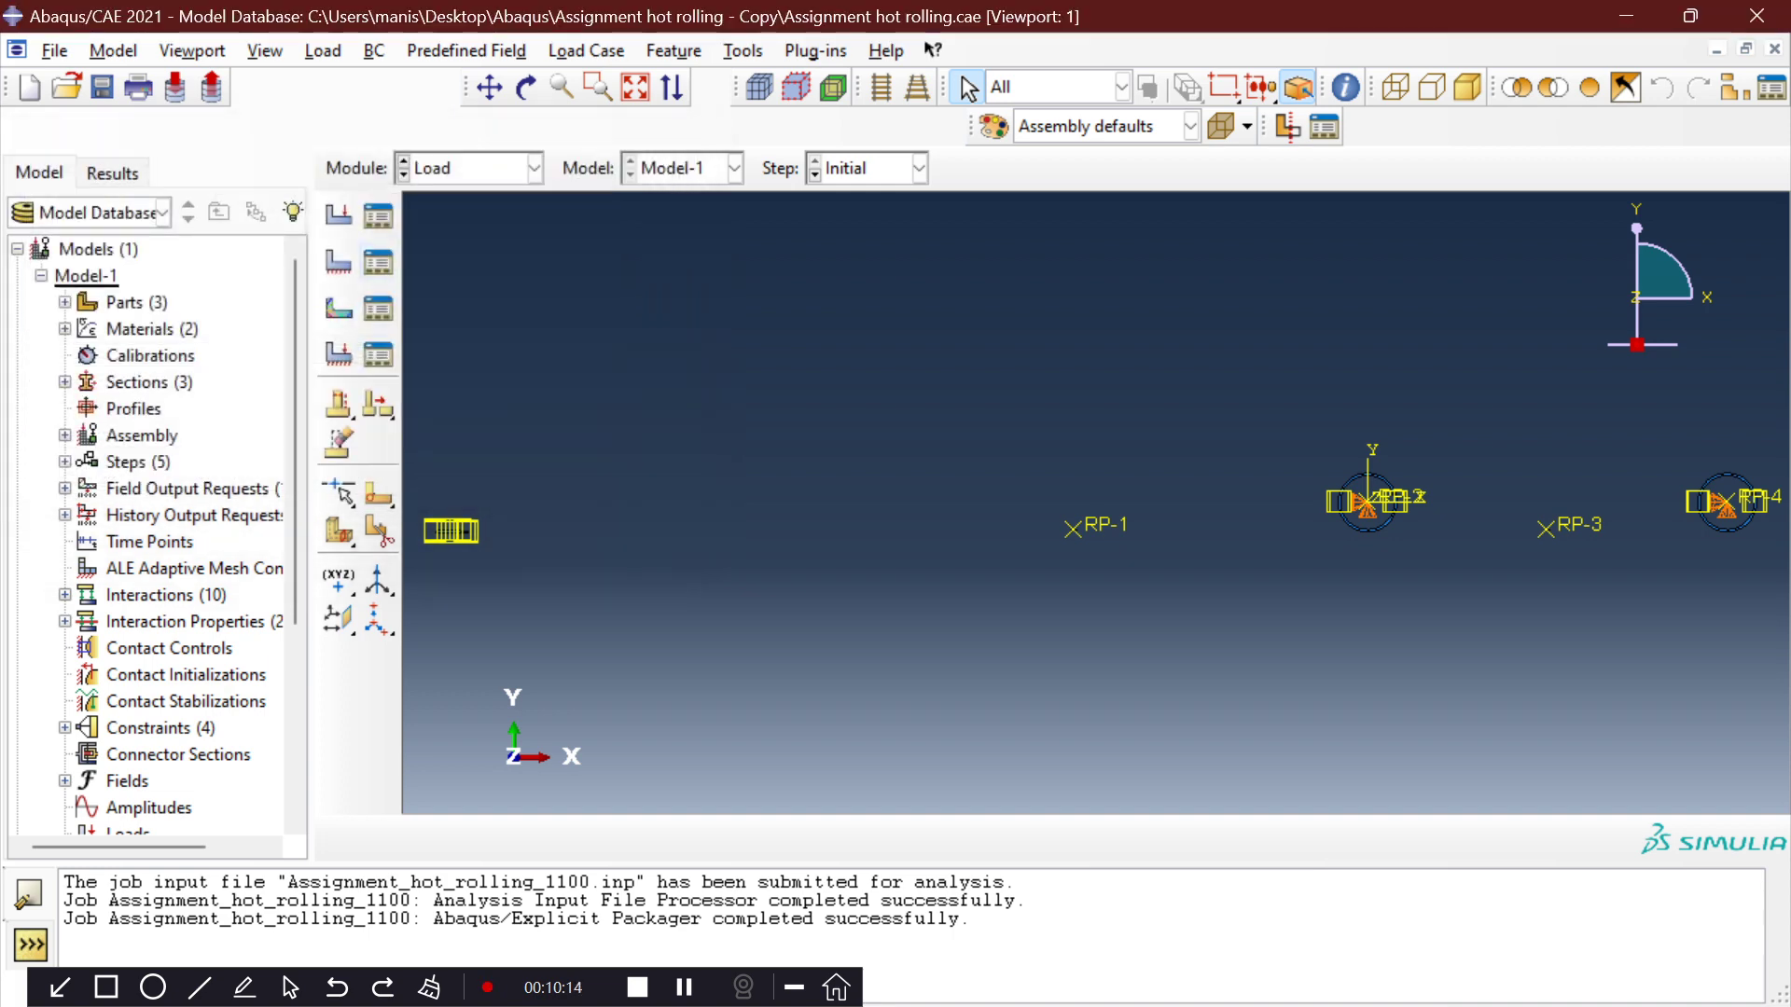
List the boundary conditions with their full names shown, and review the Step-1 settings of Descalar encastered 1.
click(378, 262)
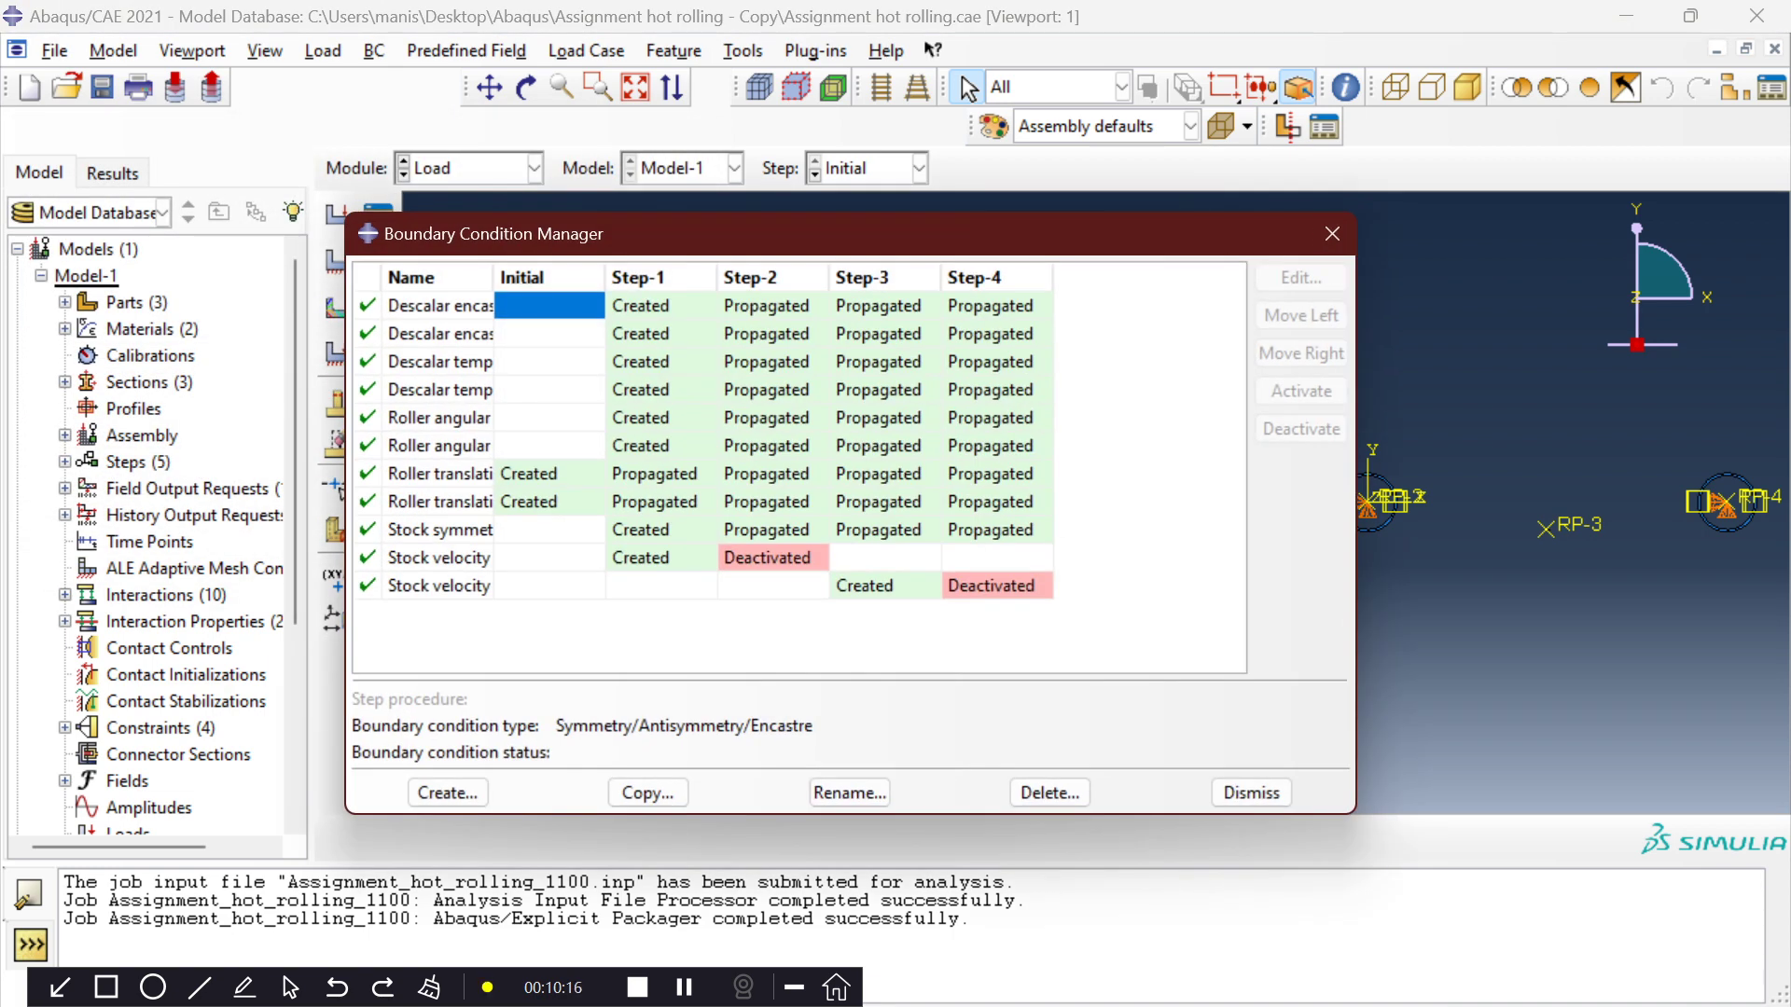
drag(493, 278, 750, 278)
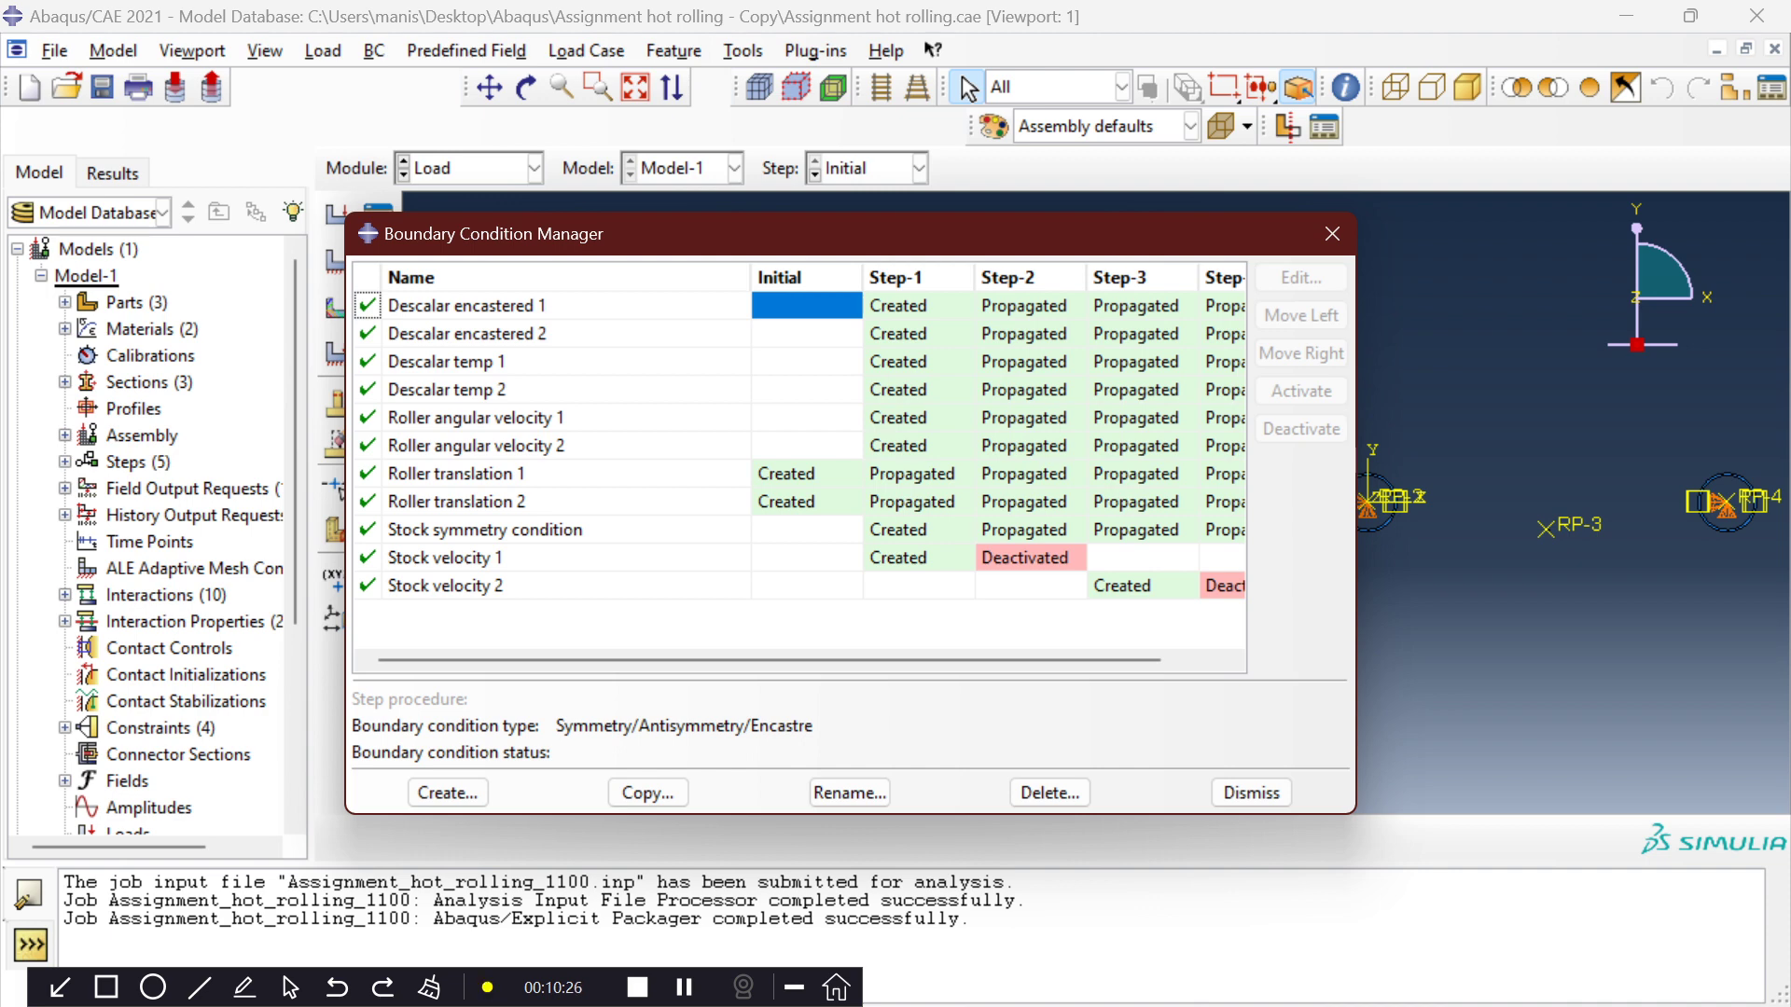
click(918, 306)
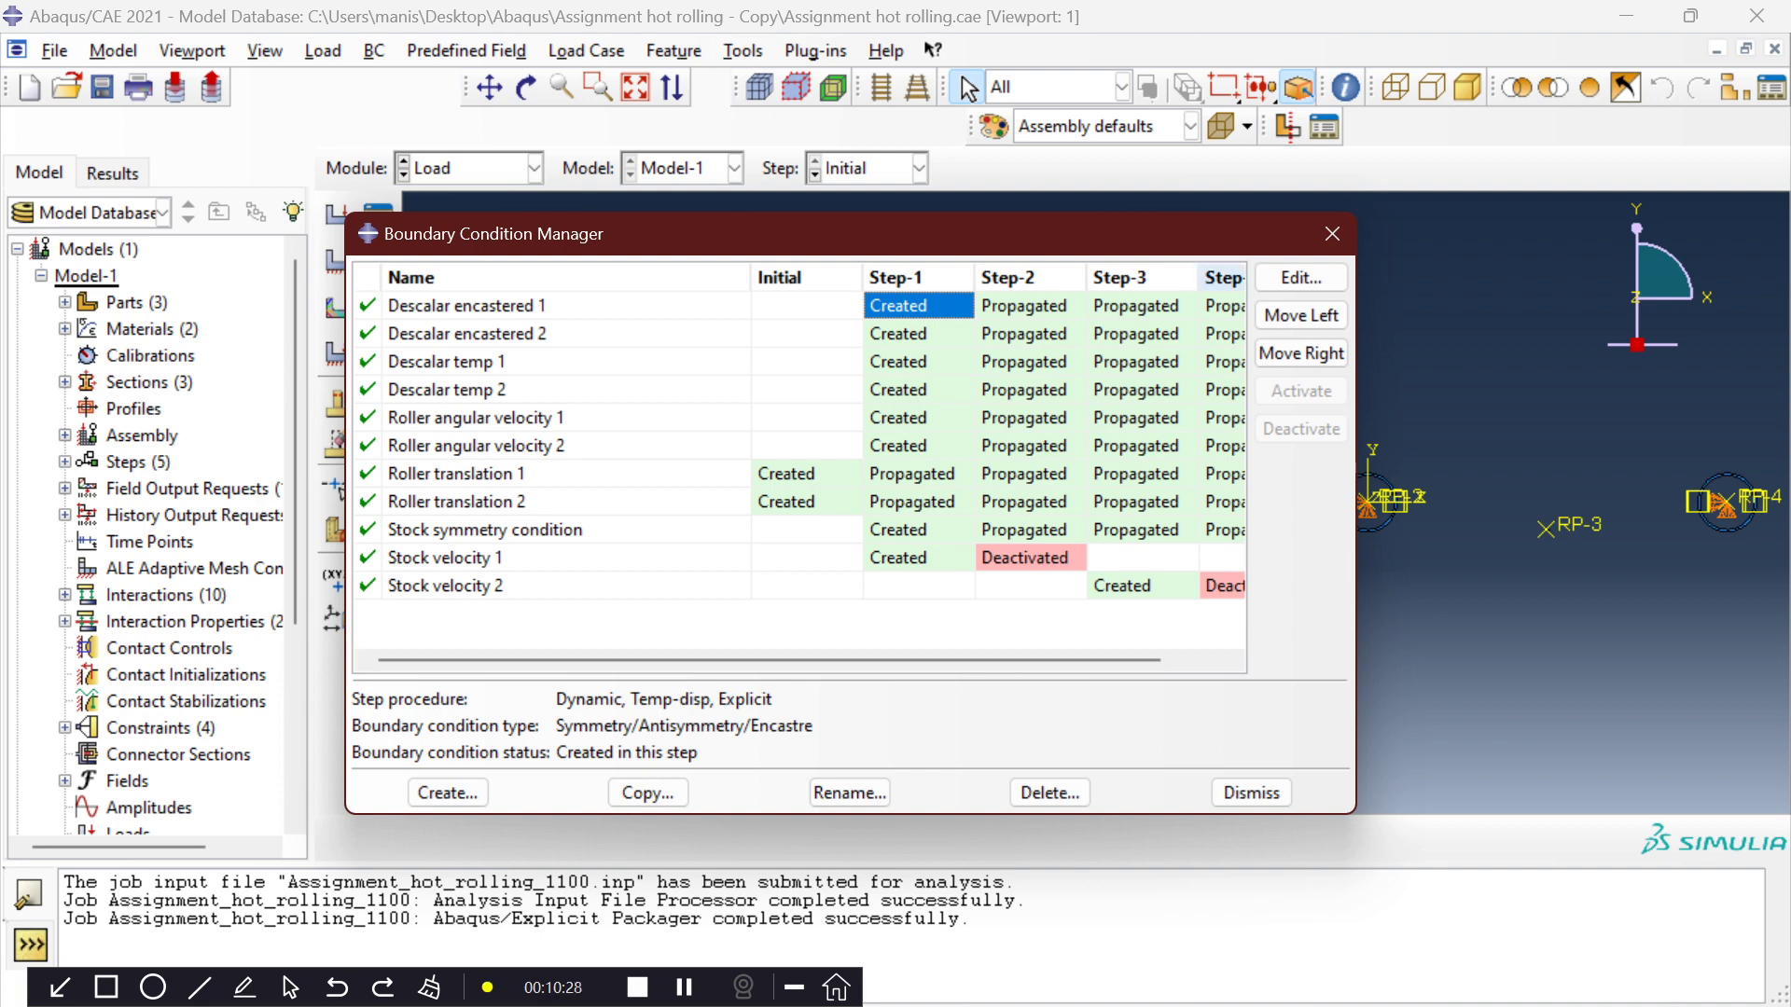
click(1301, 277)
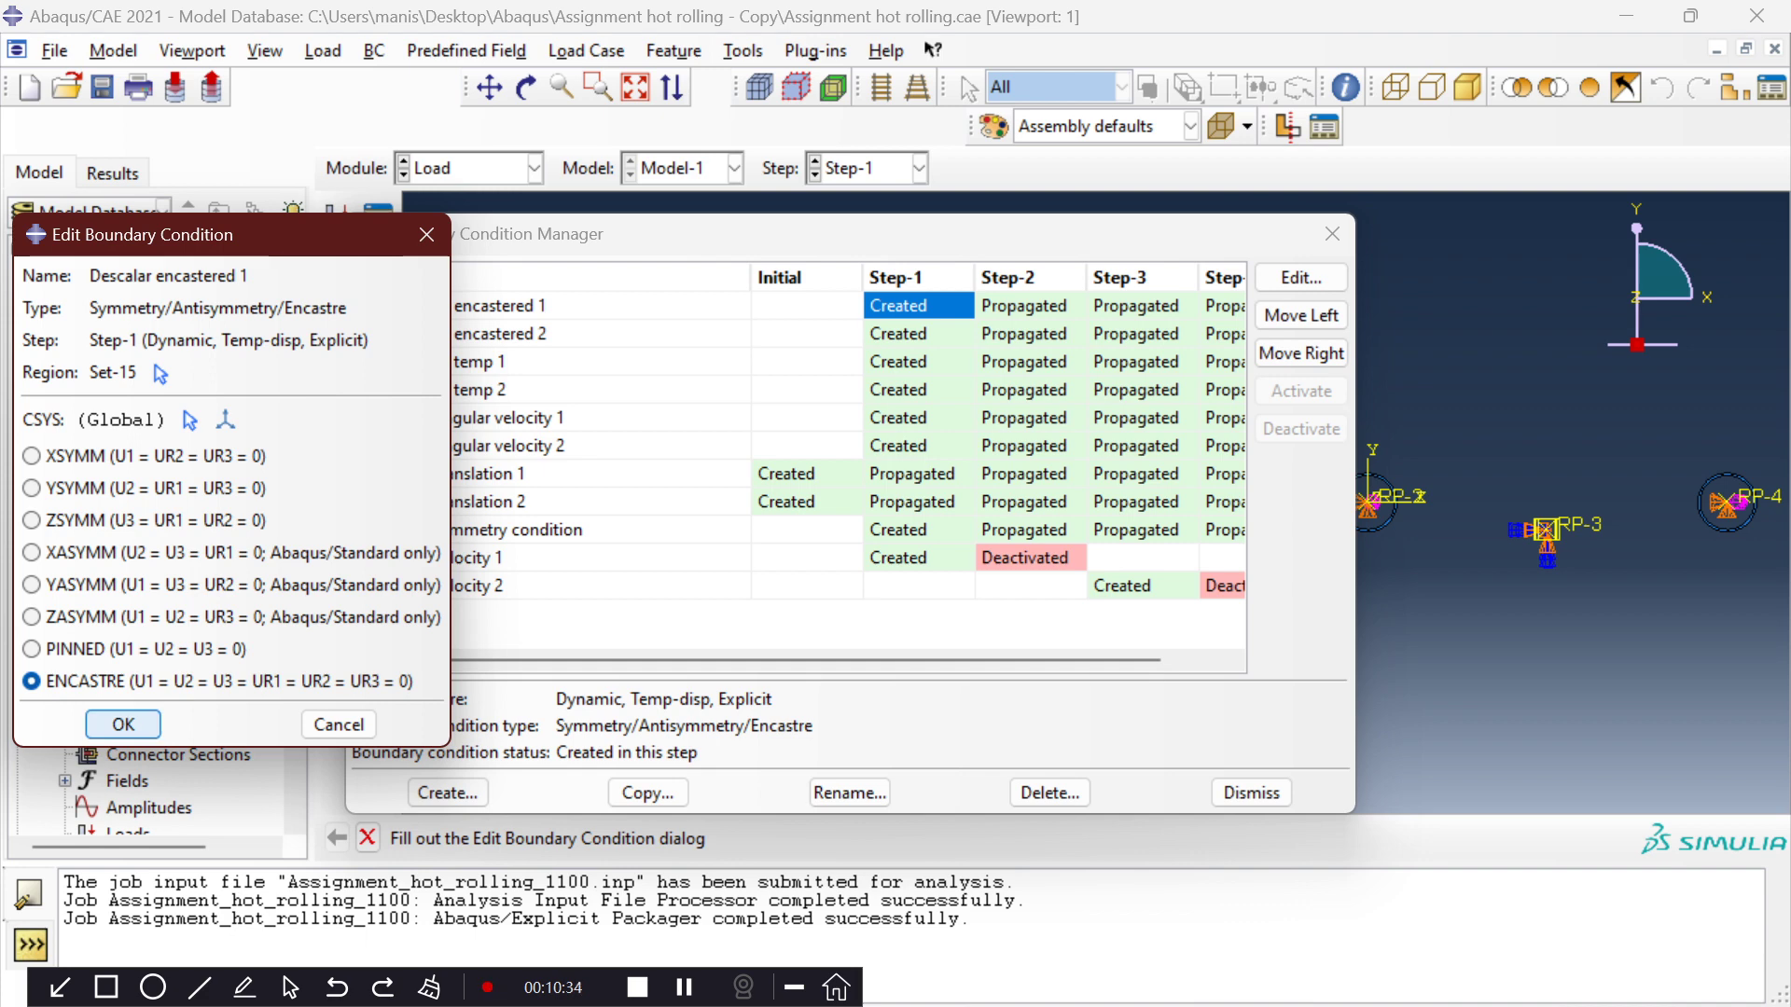
click(123, 724)
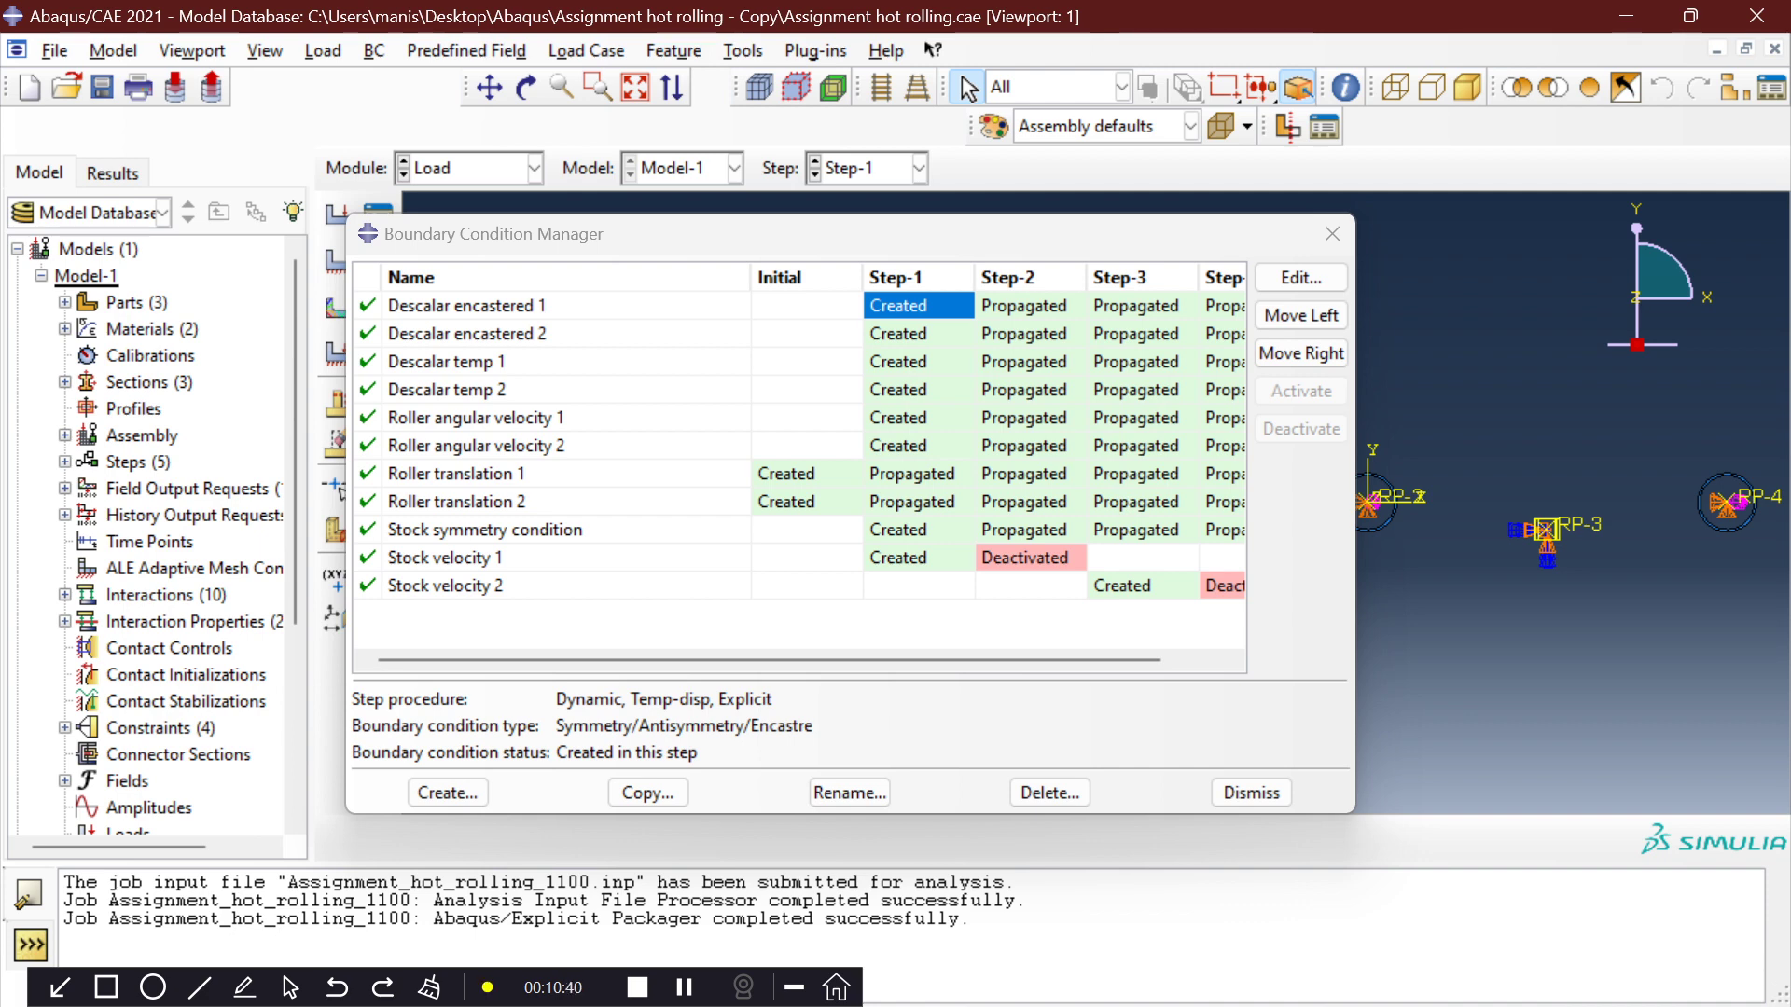
Review the Step-1 settings of the Descalar temp 1 and Roller angular velocity 1 boundary conditions.
click(918, 362)
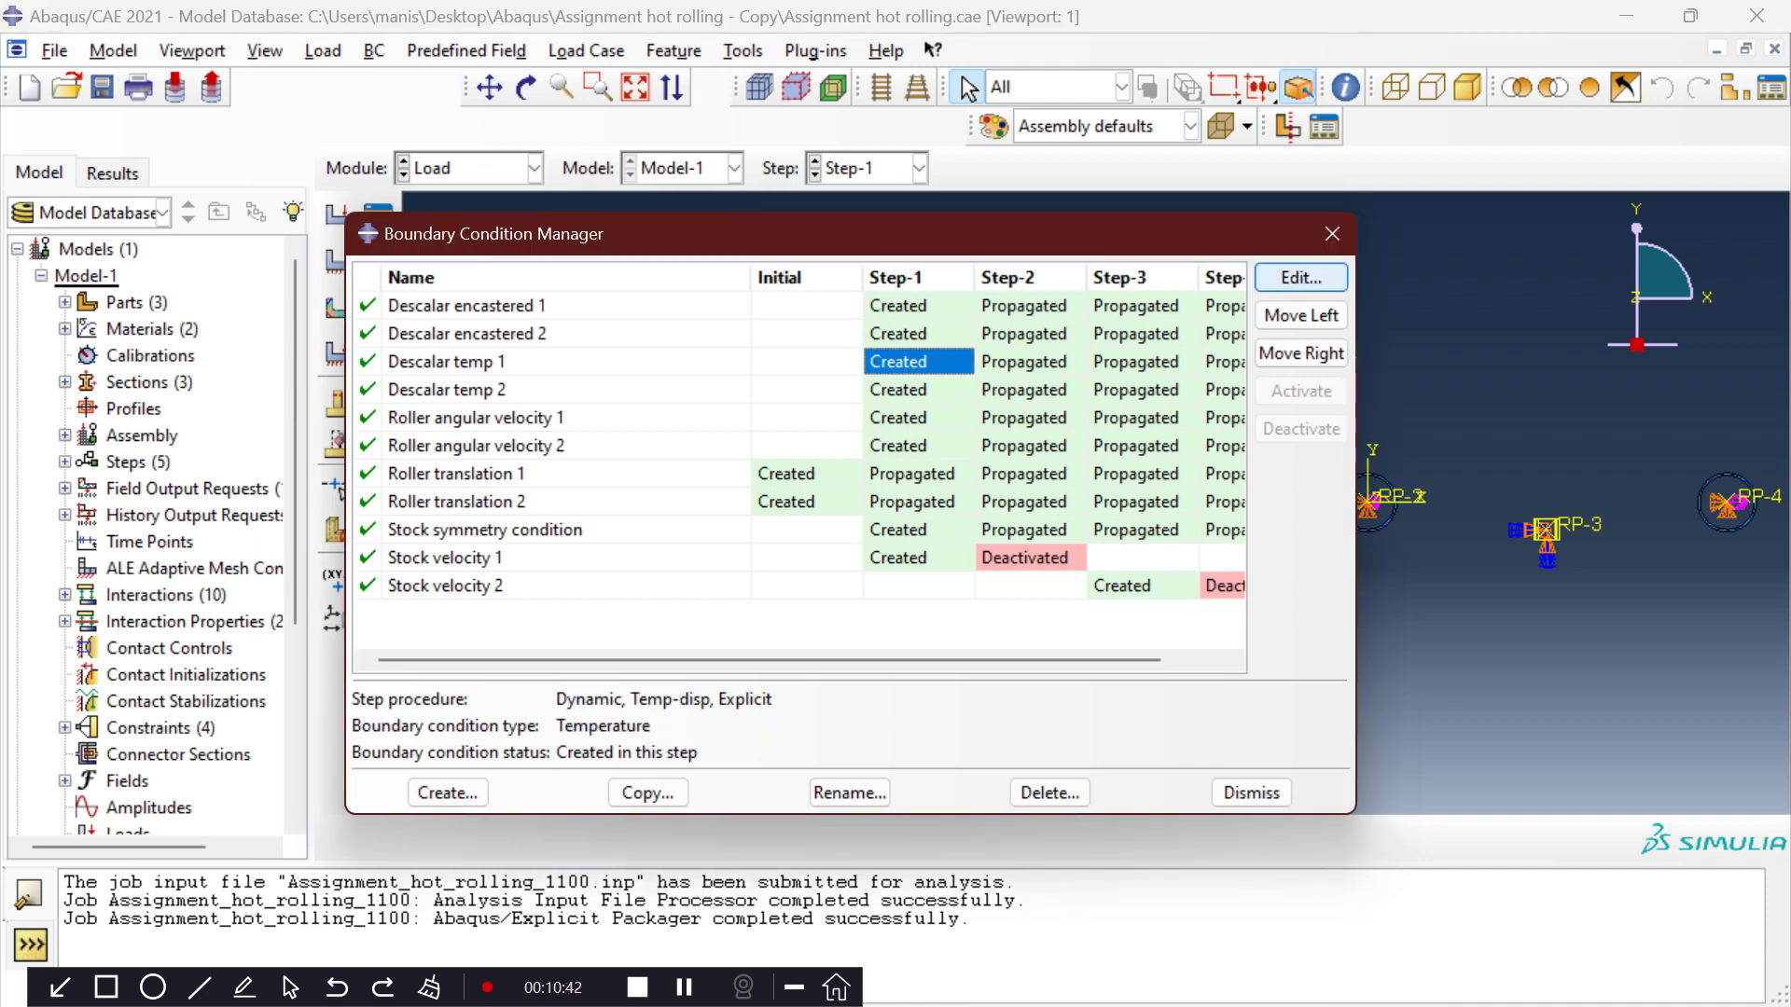
click(1301, 278)
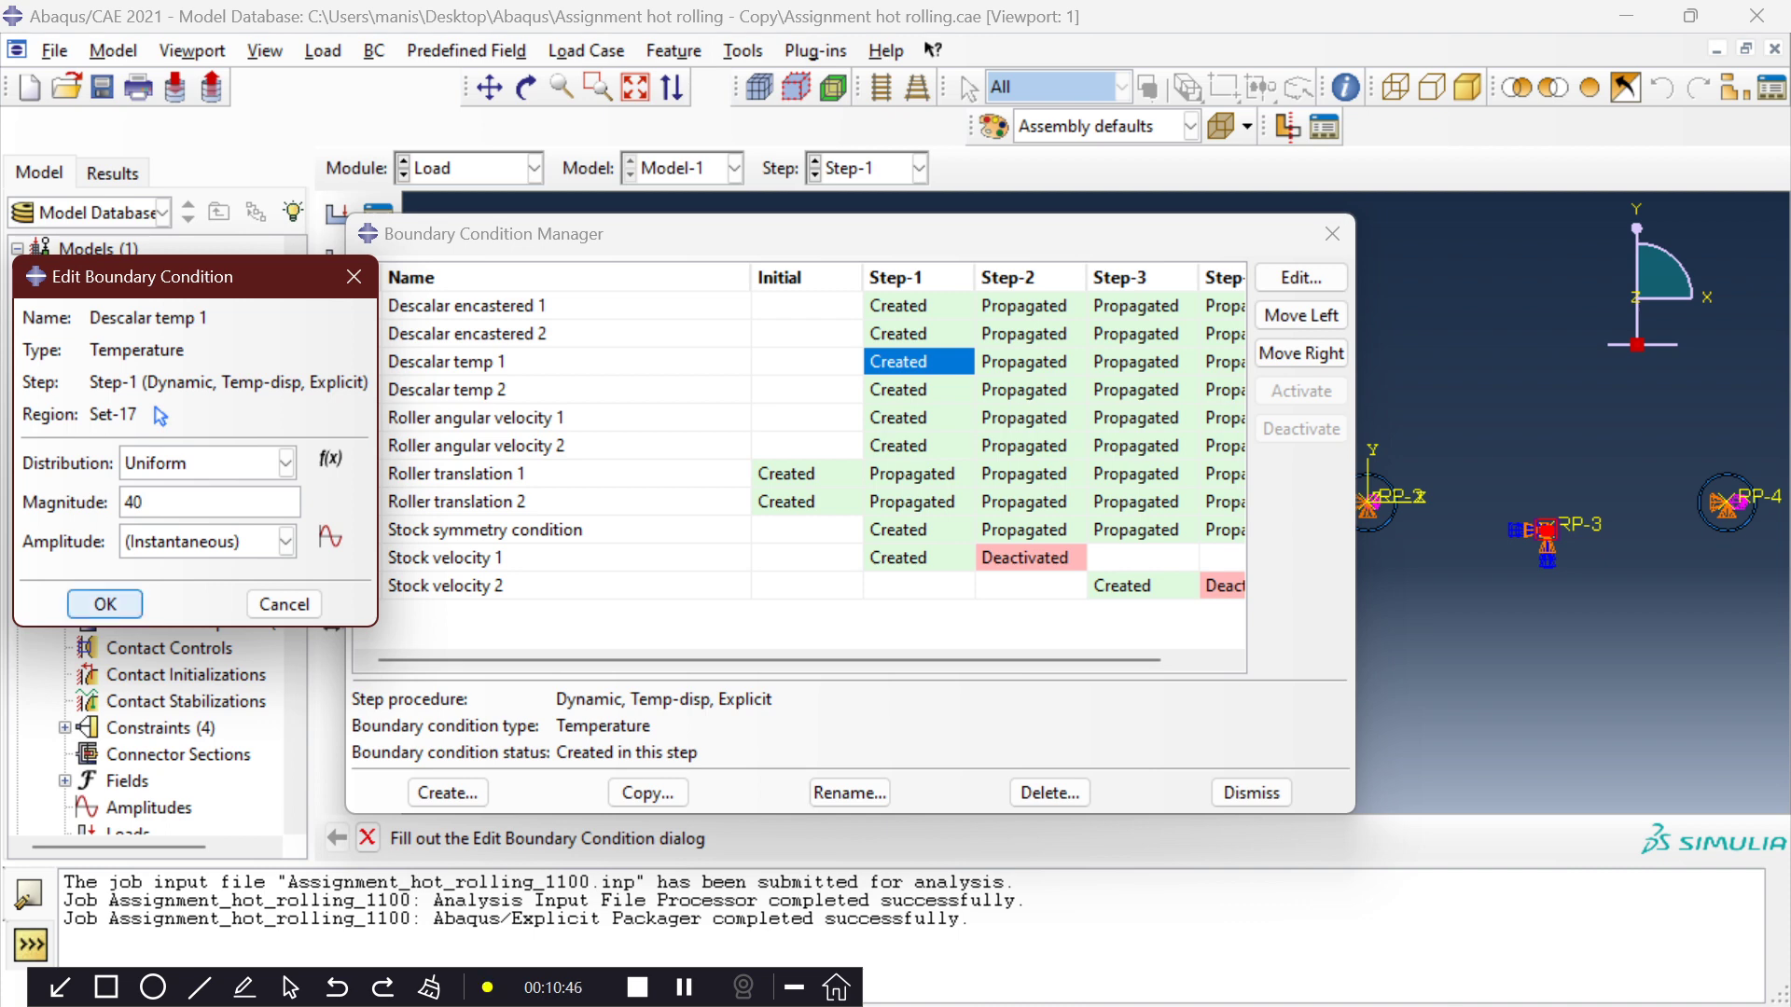
click(105, 604)
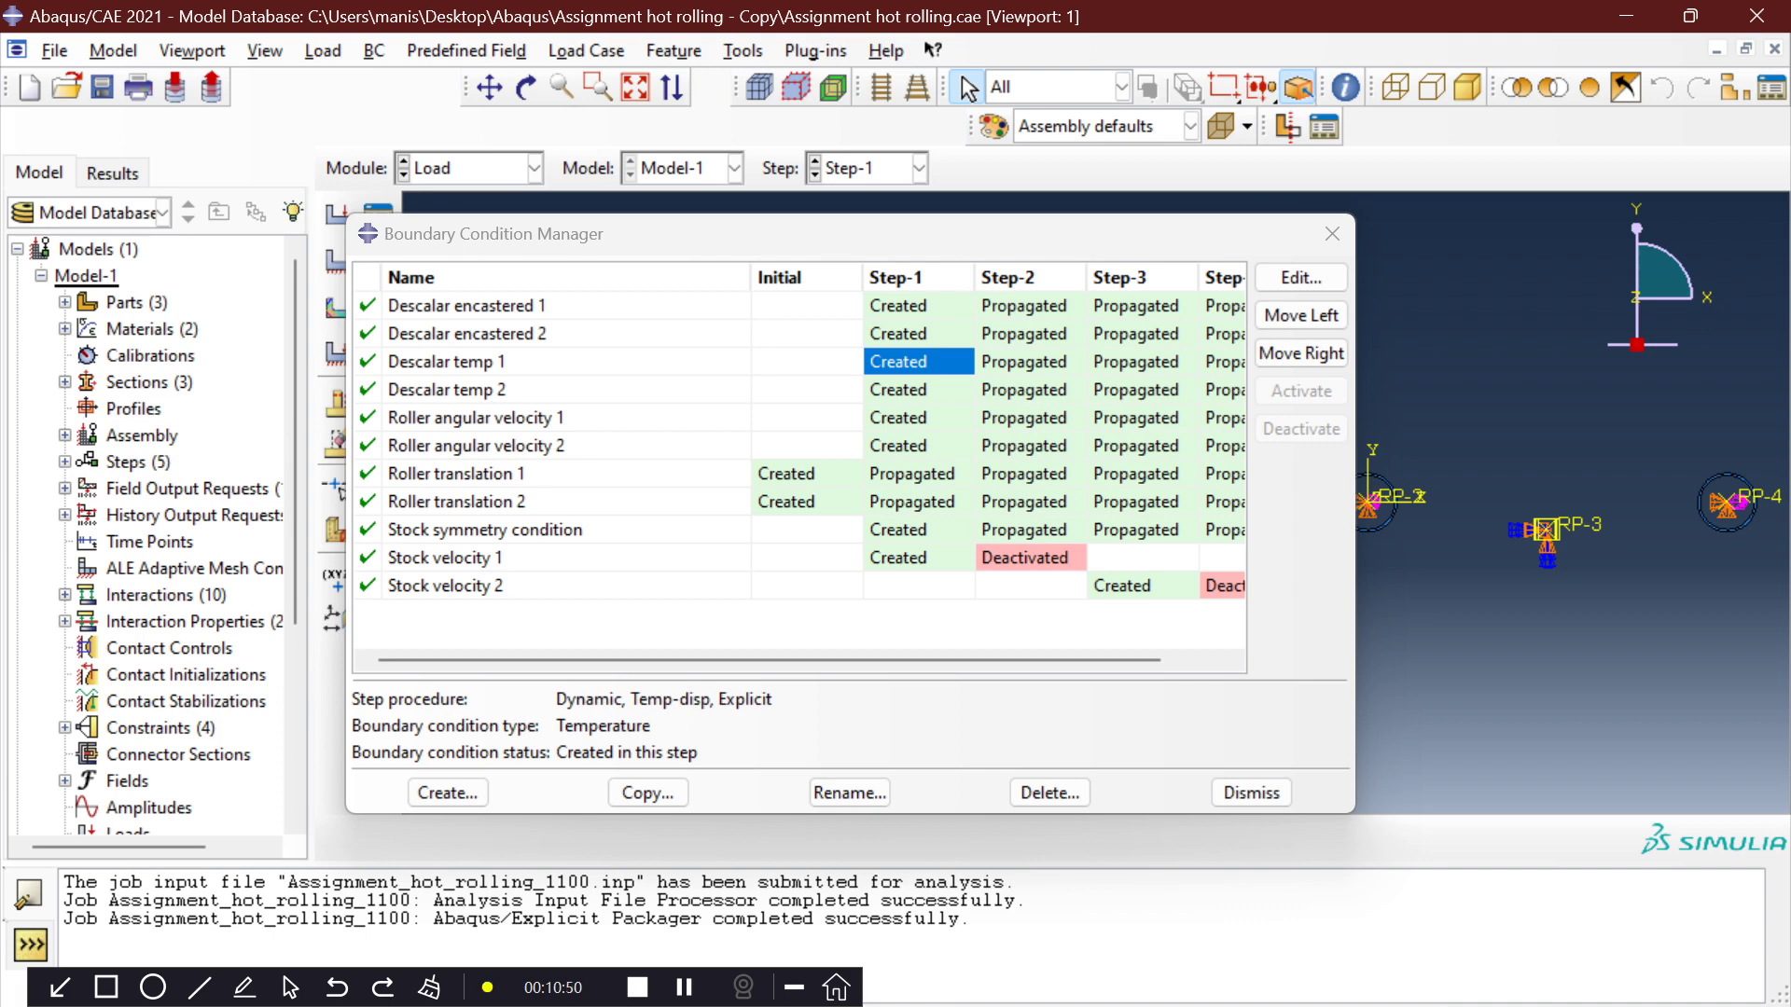
click(476, 417)
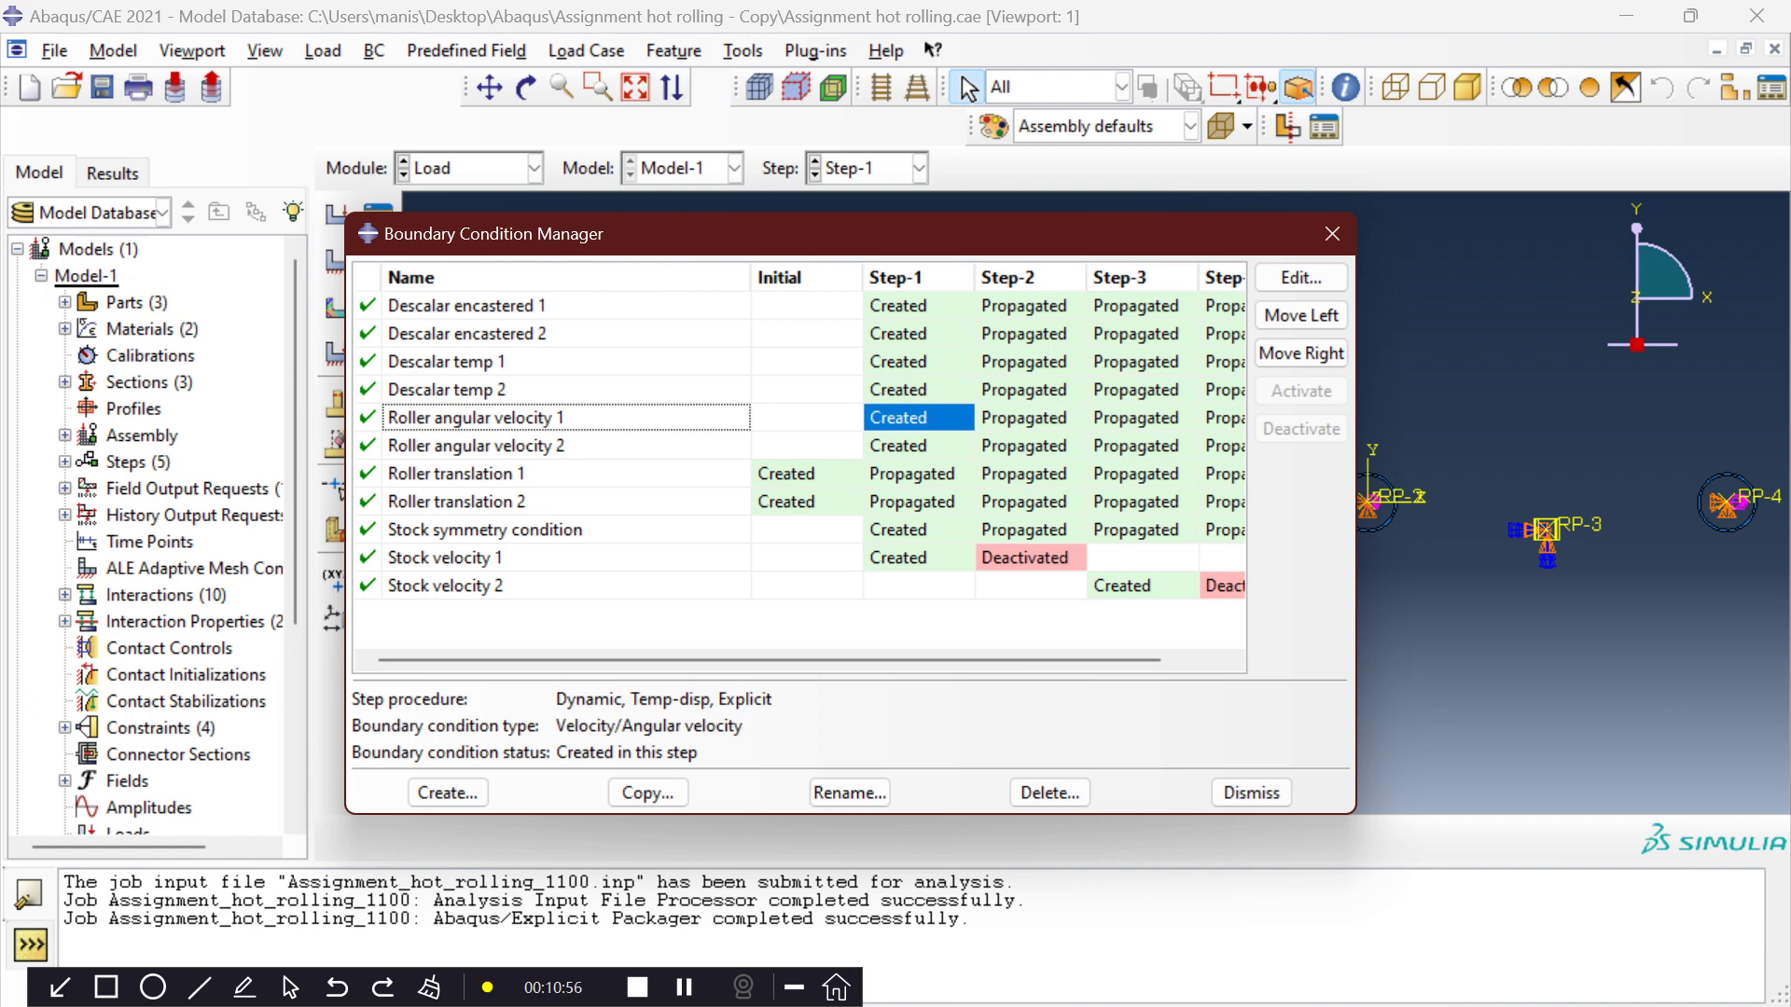
click(1302, 277)
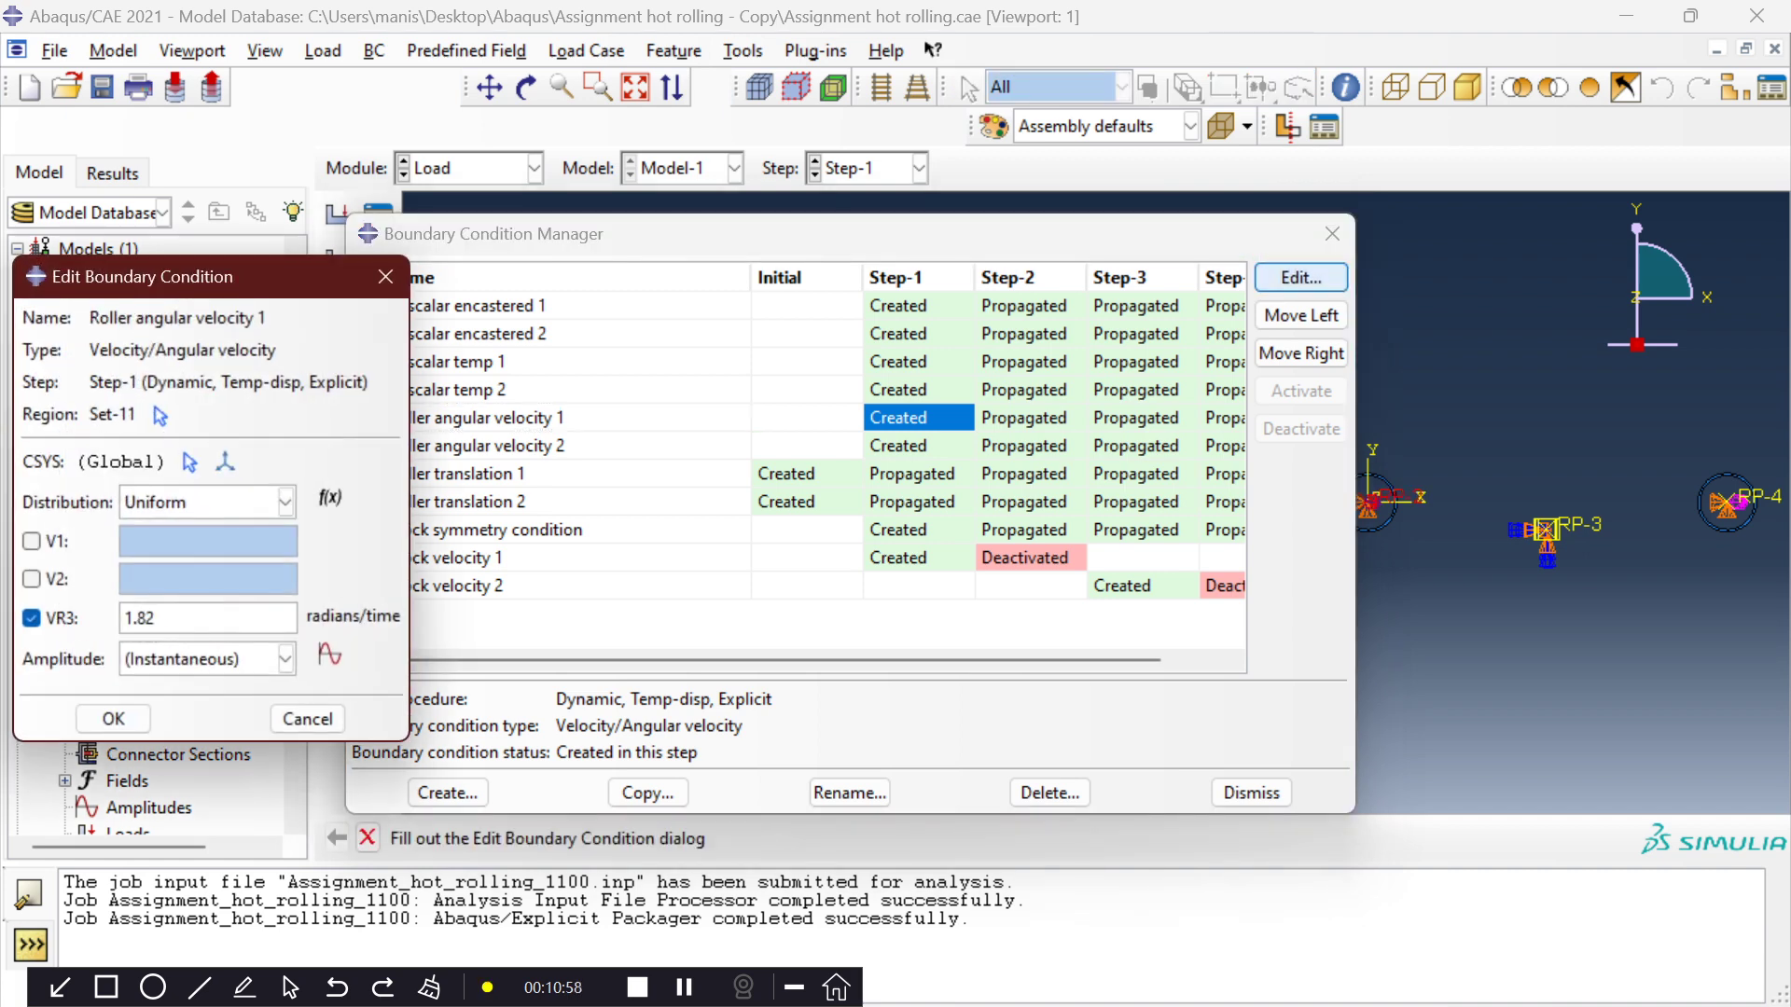
click(113, 718)
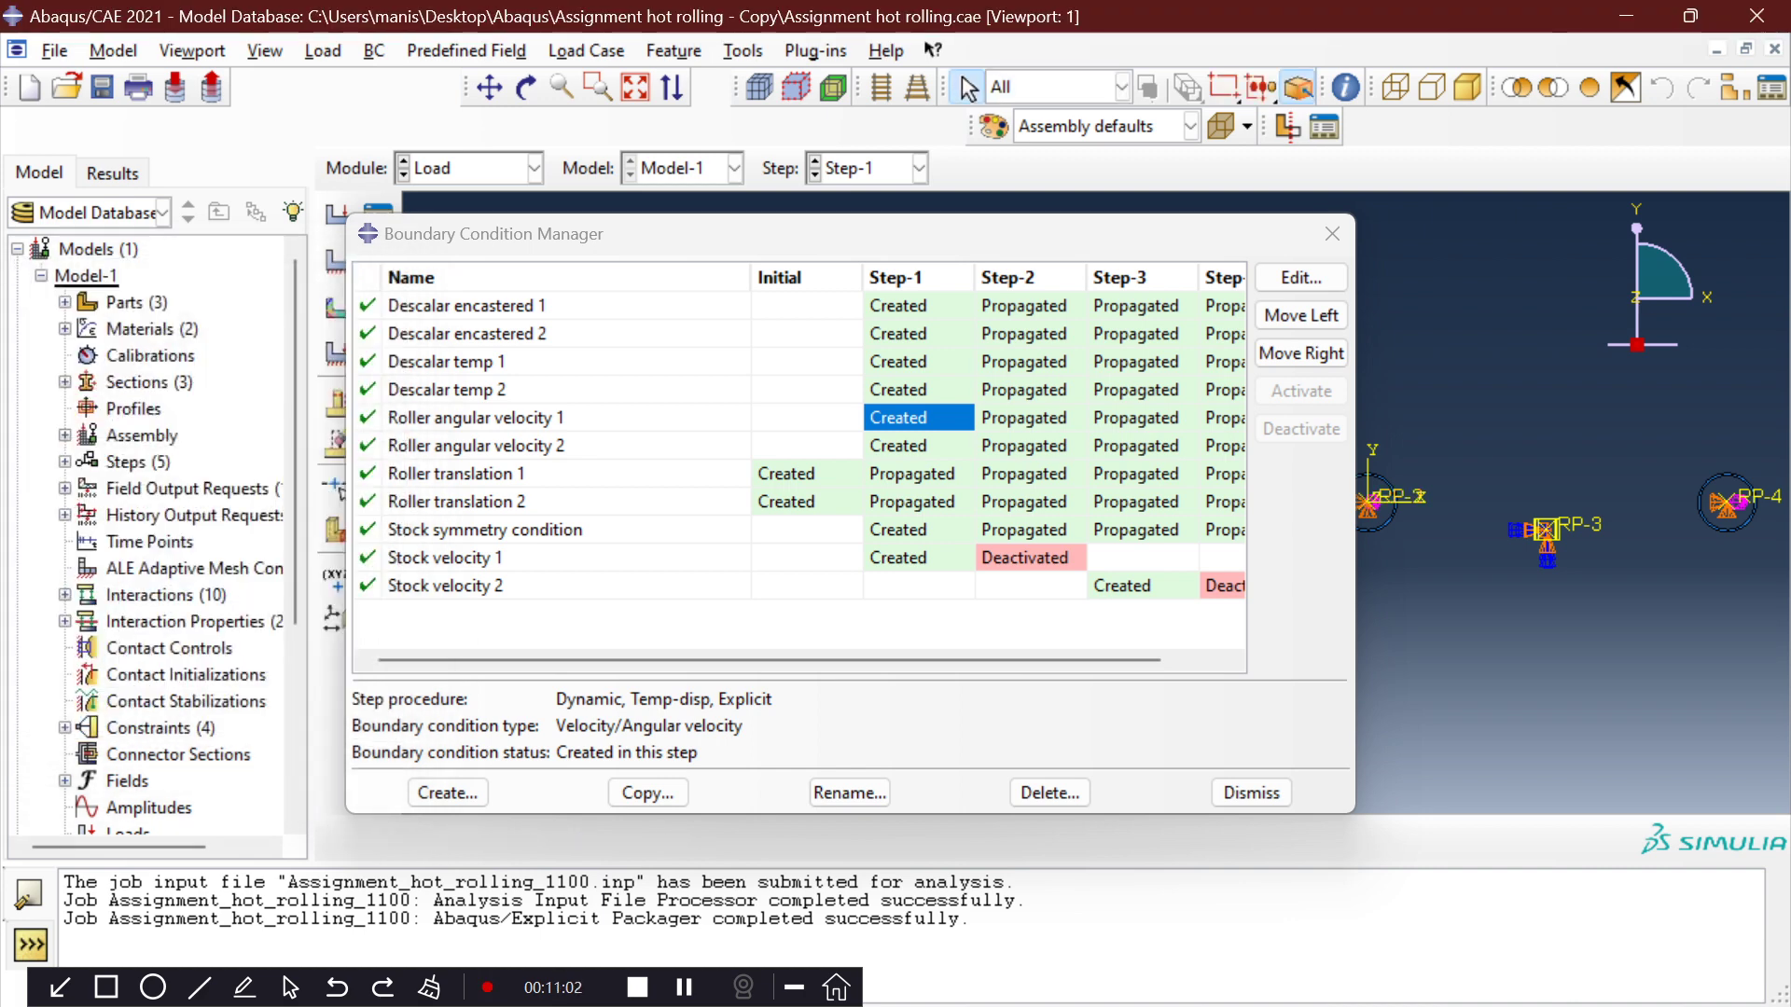
Review the constrained degrees of freedom of the Roller translation 1 boundary condition in the Initial step.
click(806, 474)
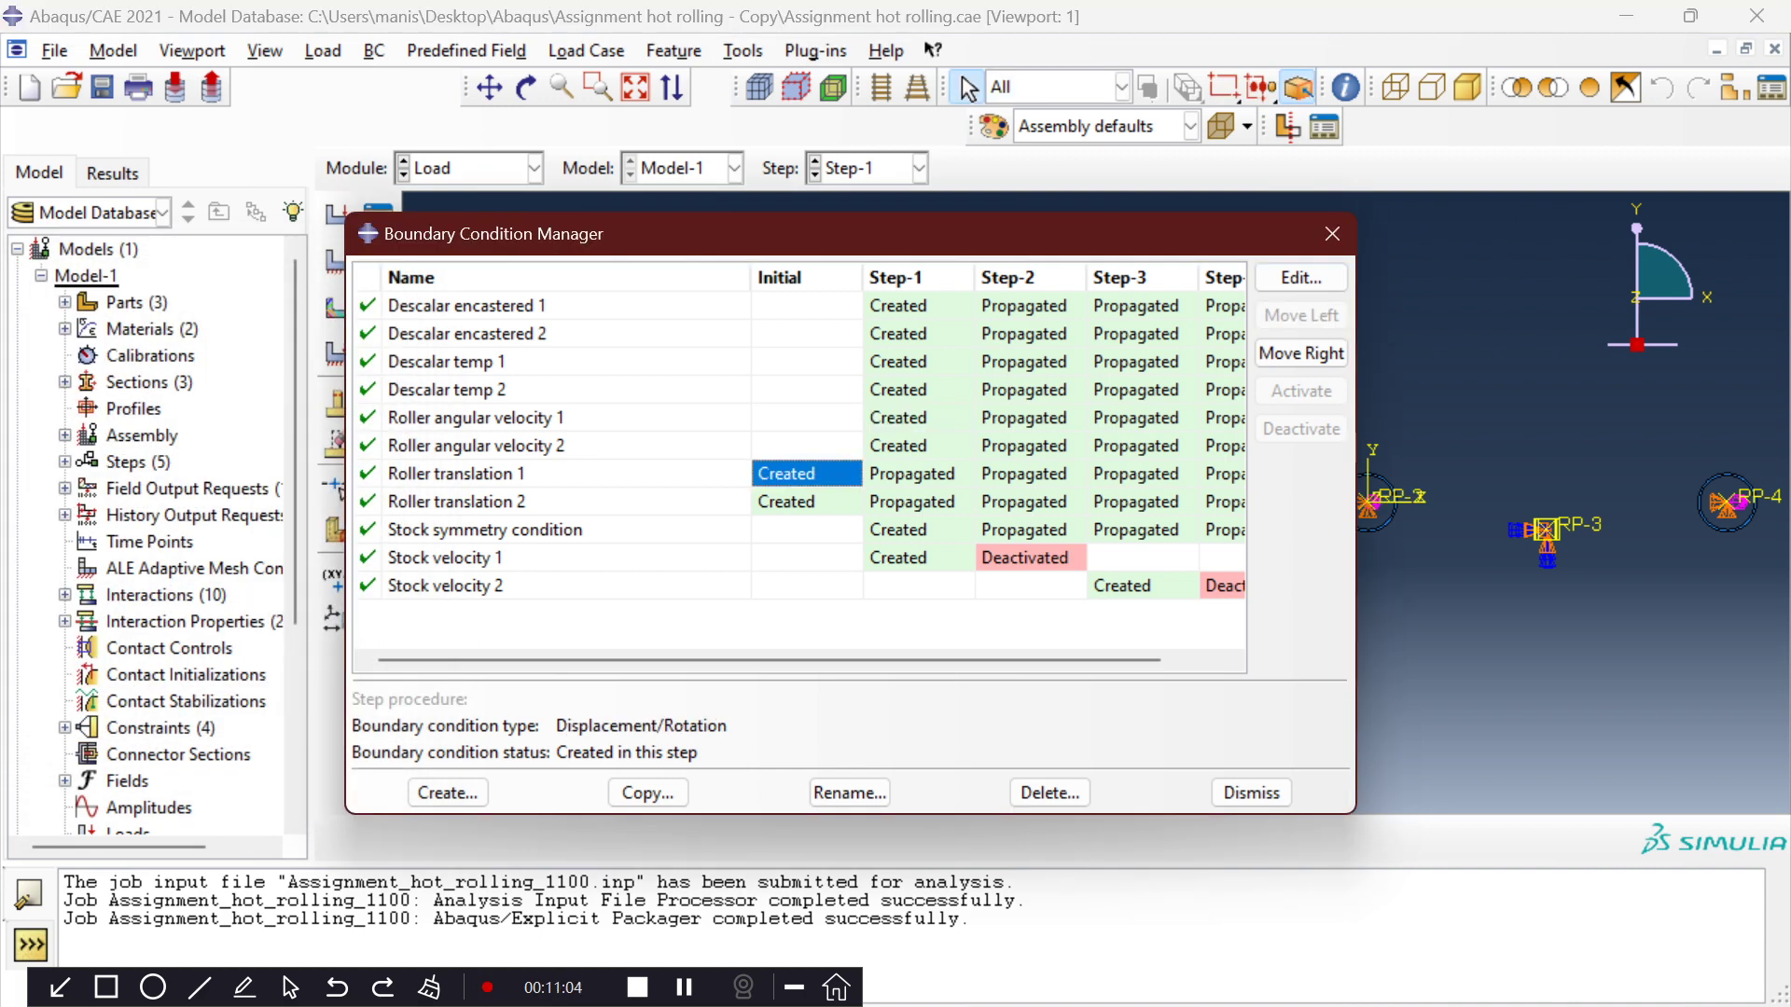
click(1302, 277)
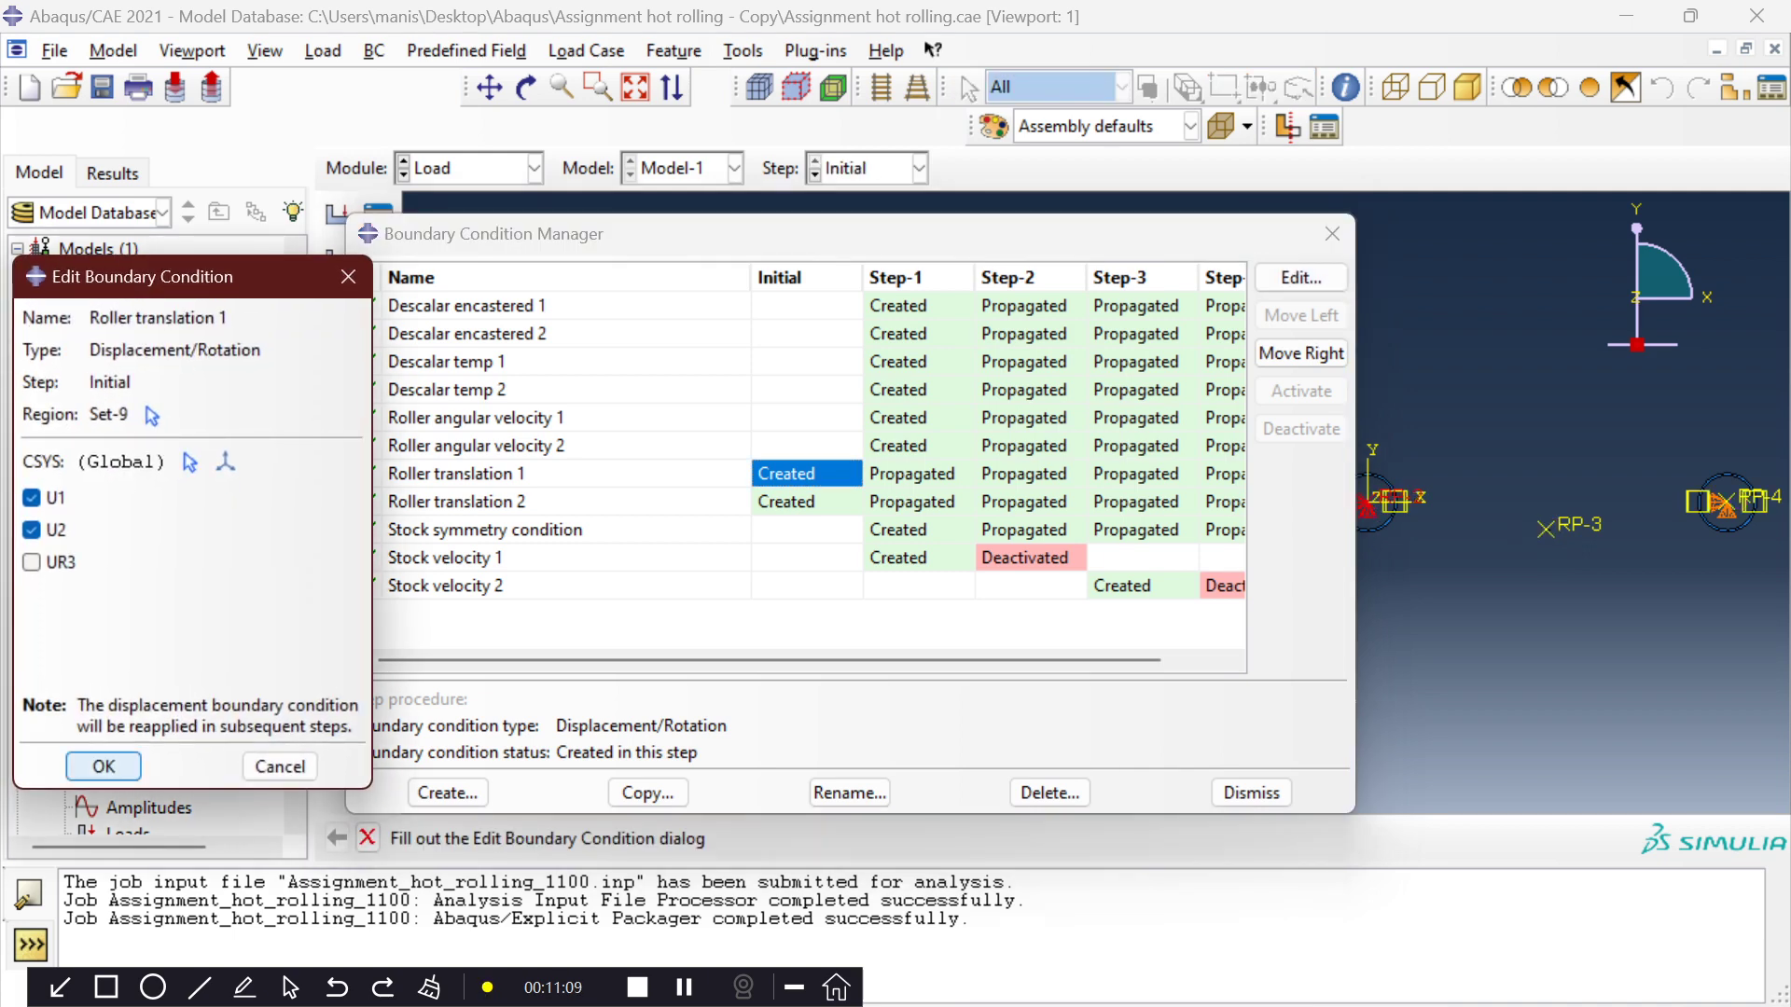
click(103, 766)
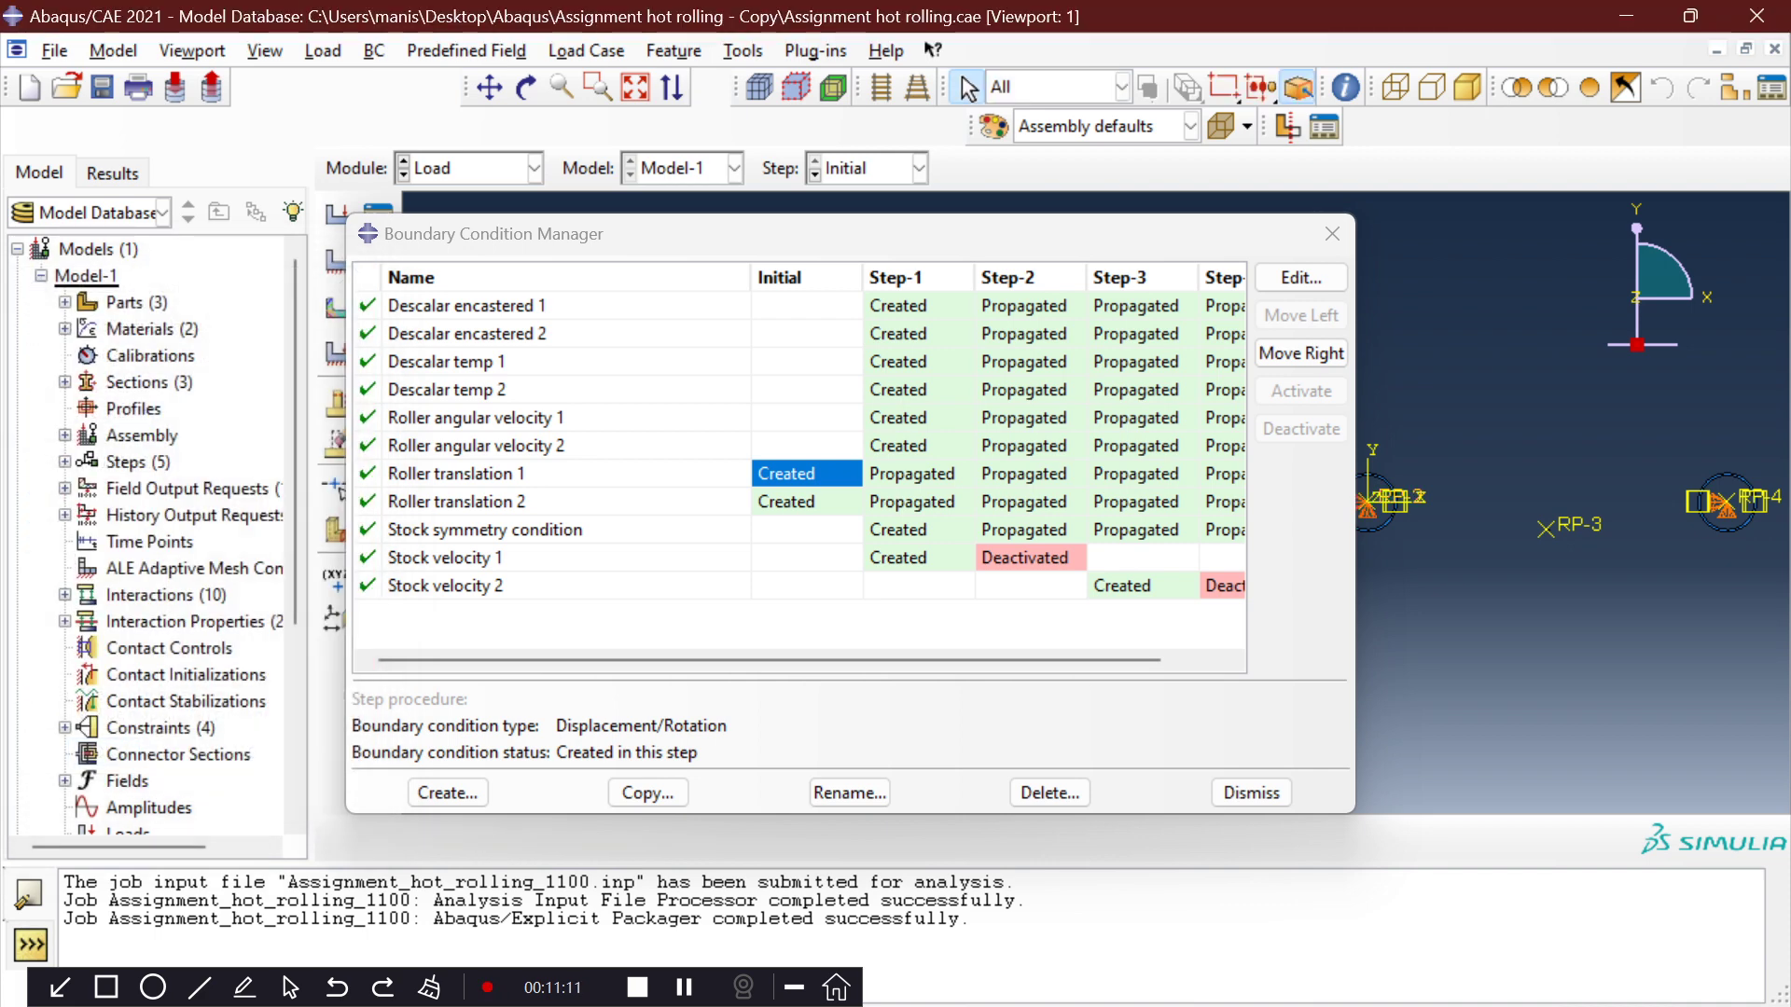
Review the Step-1 settings of the Stock symmetry condition boundary condition.
click(485, 530)
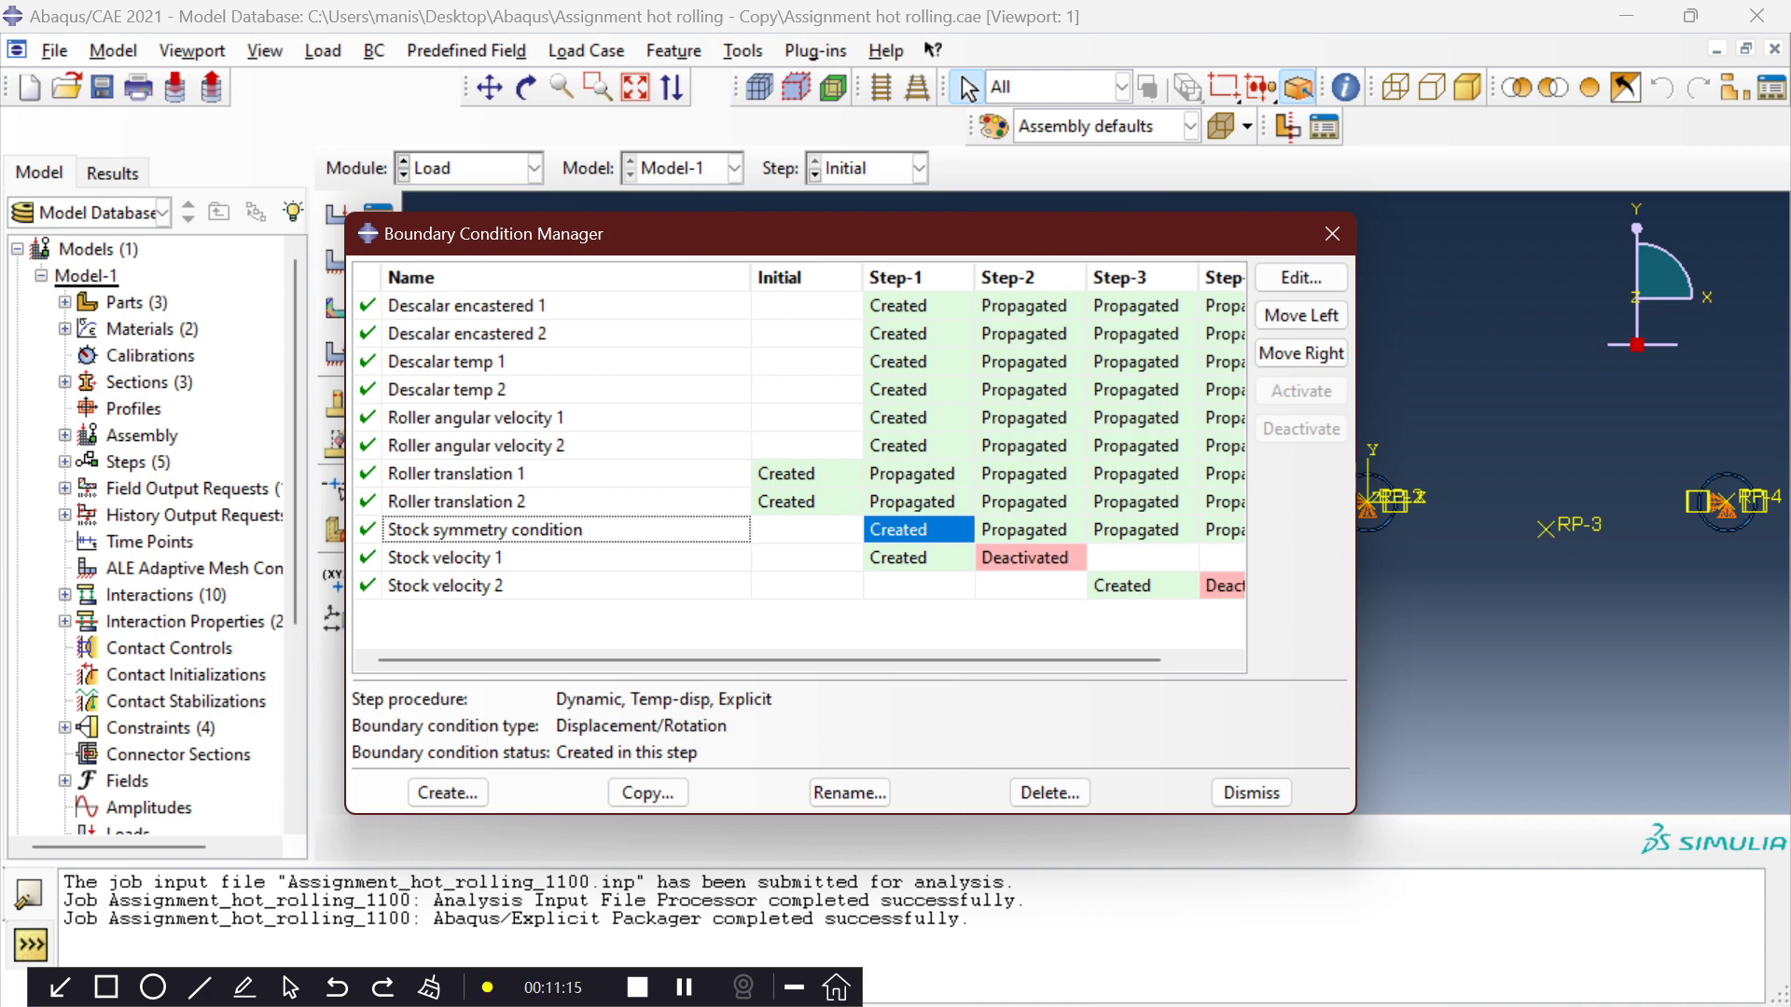
click(1301, 277)
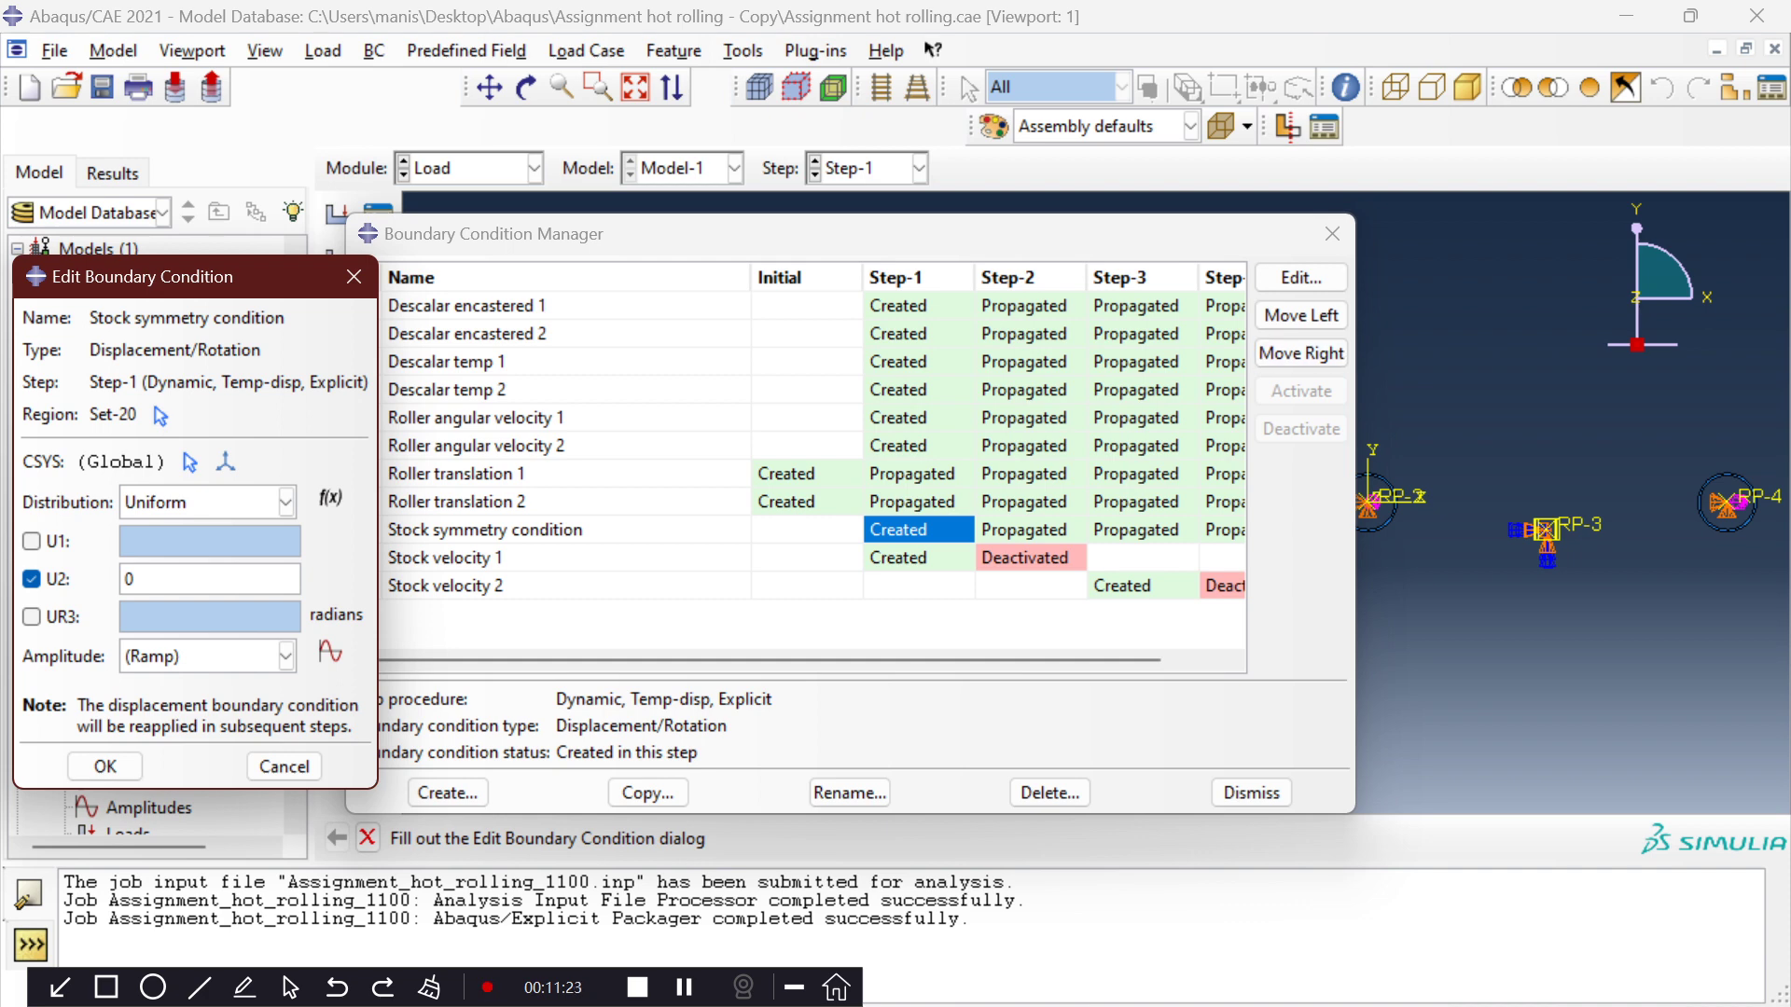
click(284, 767)
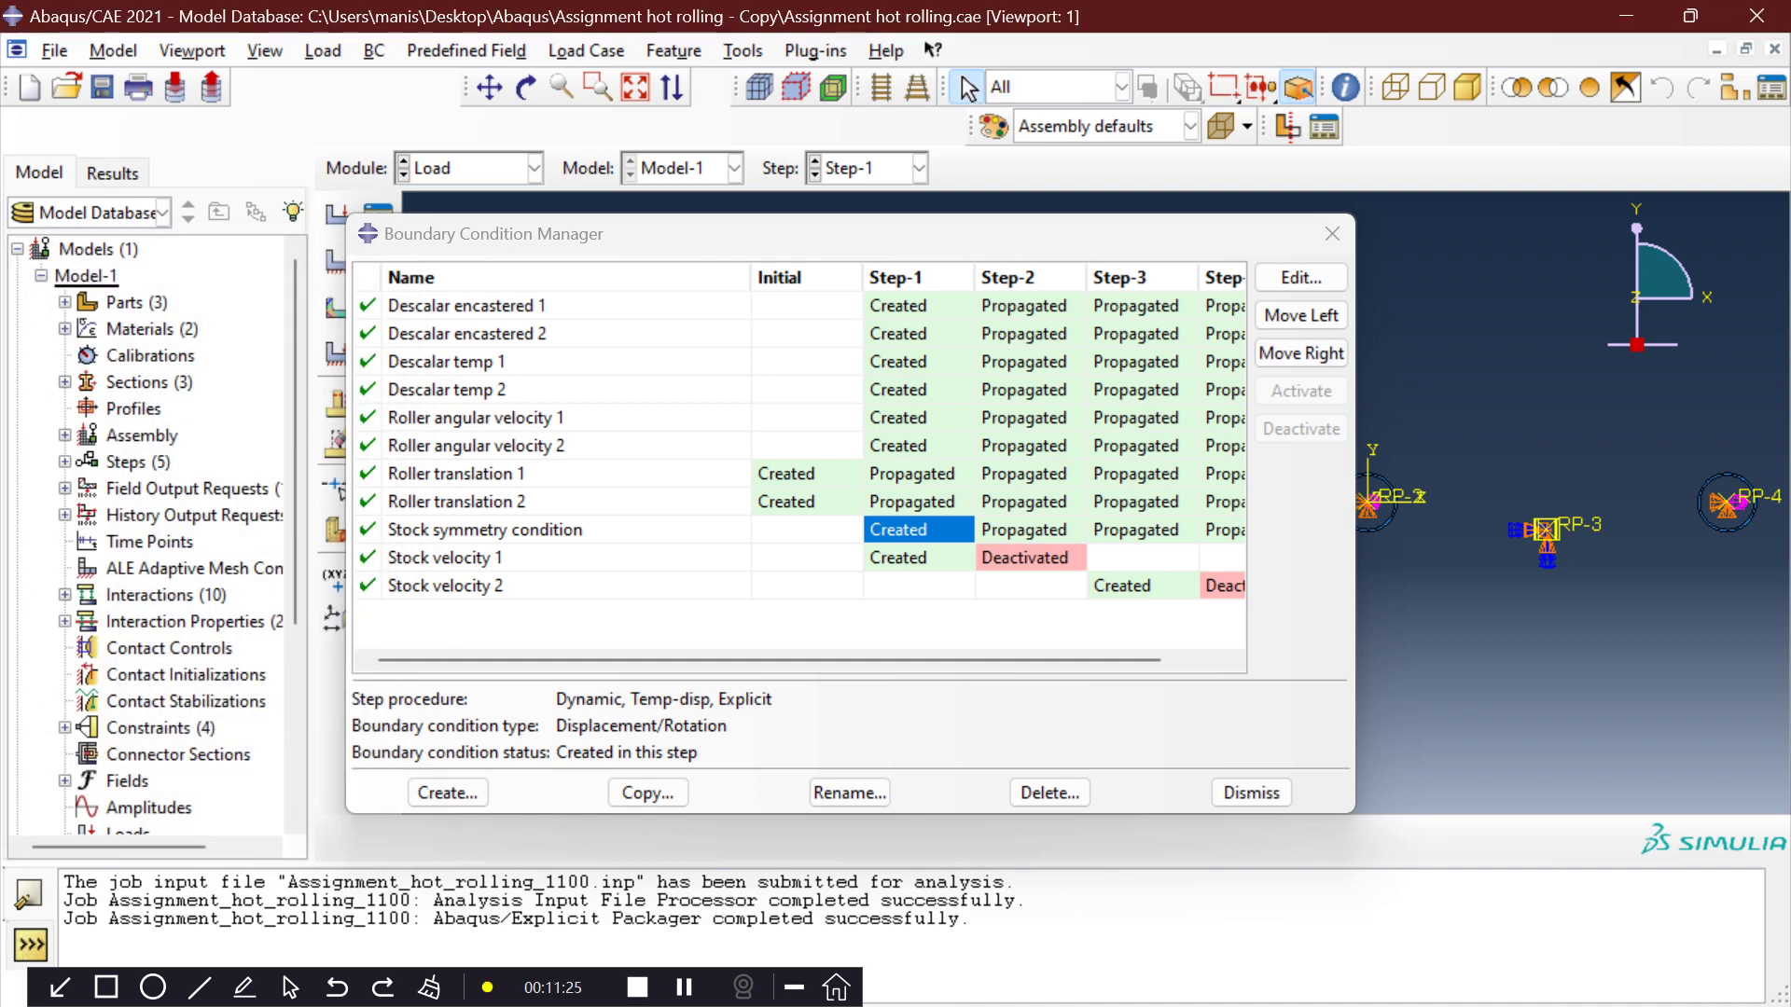
Check in which steps the Stock velocity 1 and Stock velocity 2 boundary conditions are created and deactivated, and close the boundary condition list.
click(485, 586)
click(466, 558)
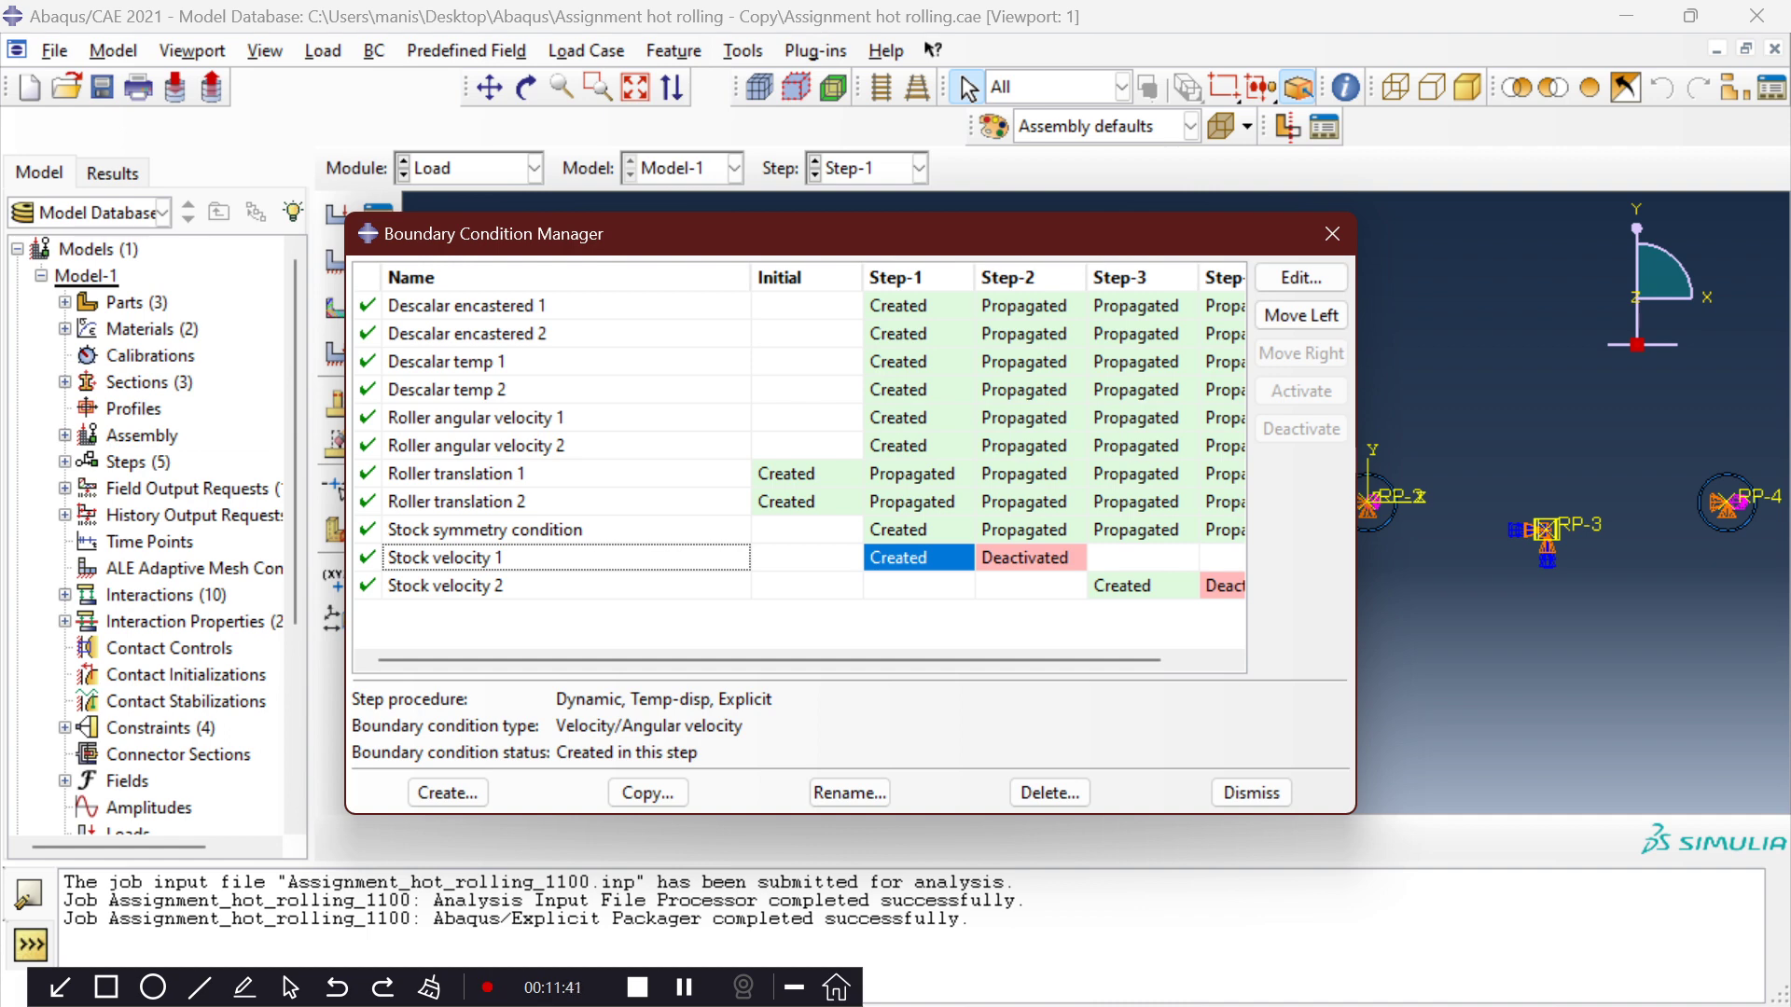
click(446, 586)
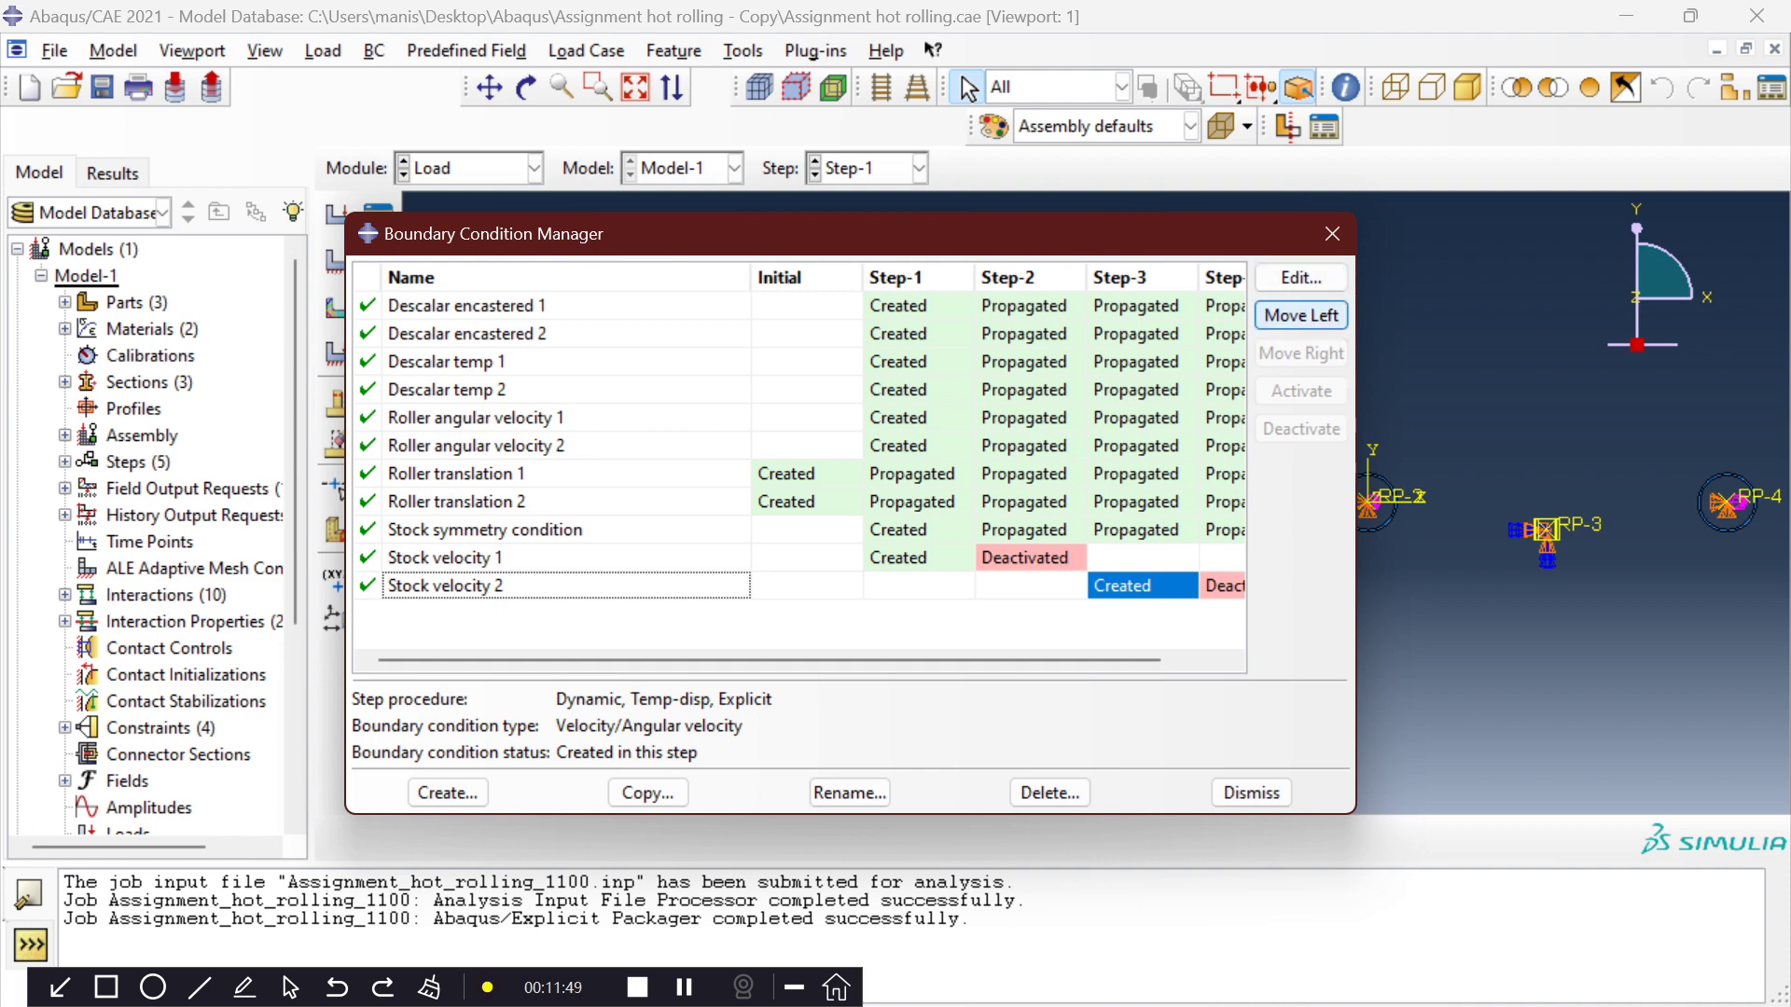
click(1251, 791)
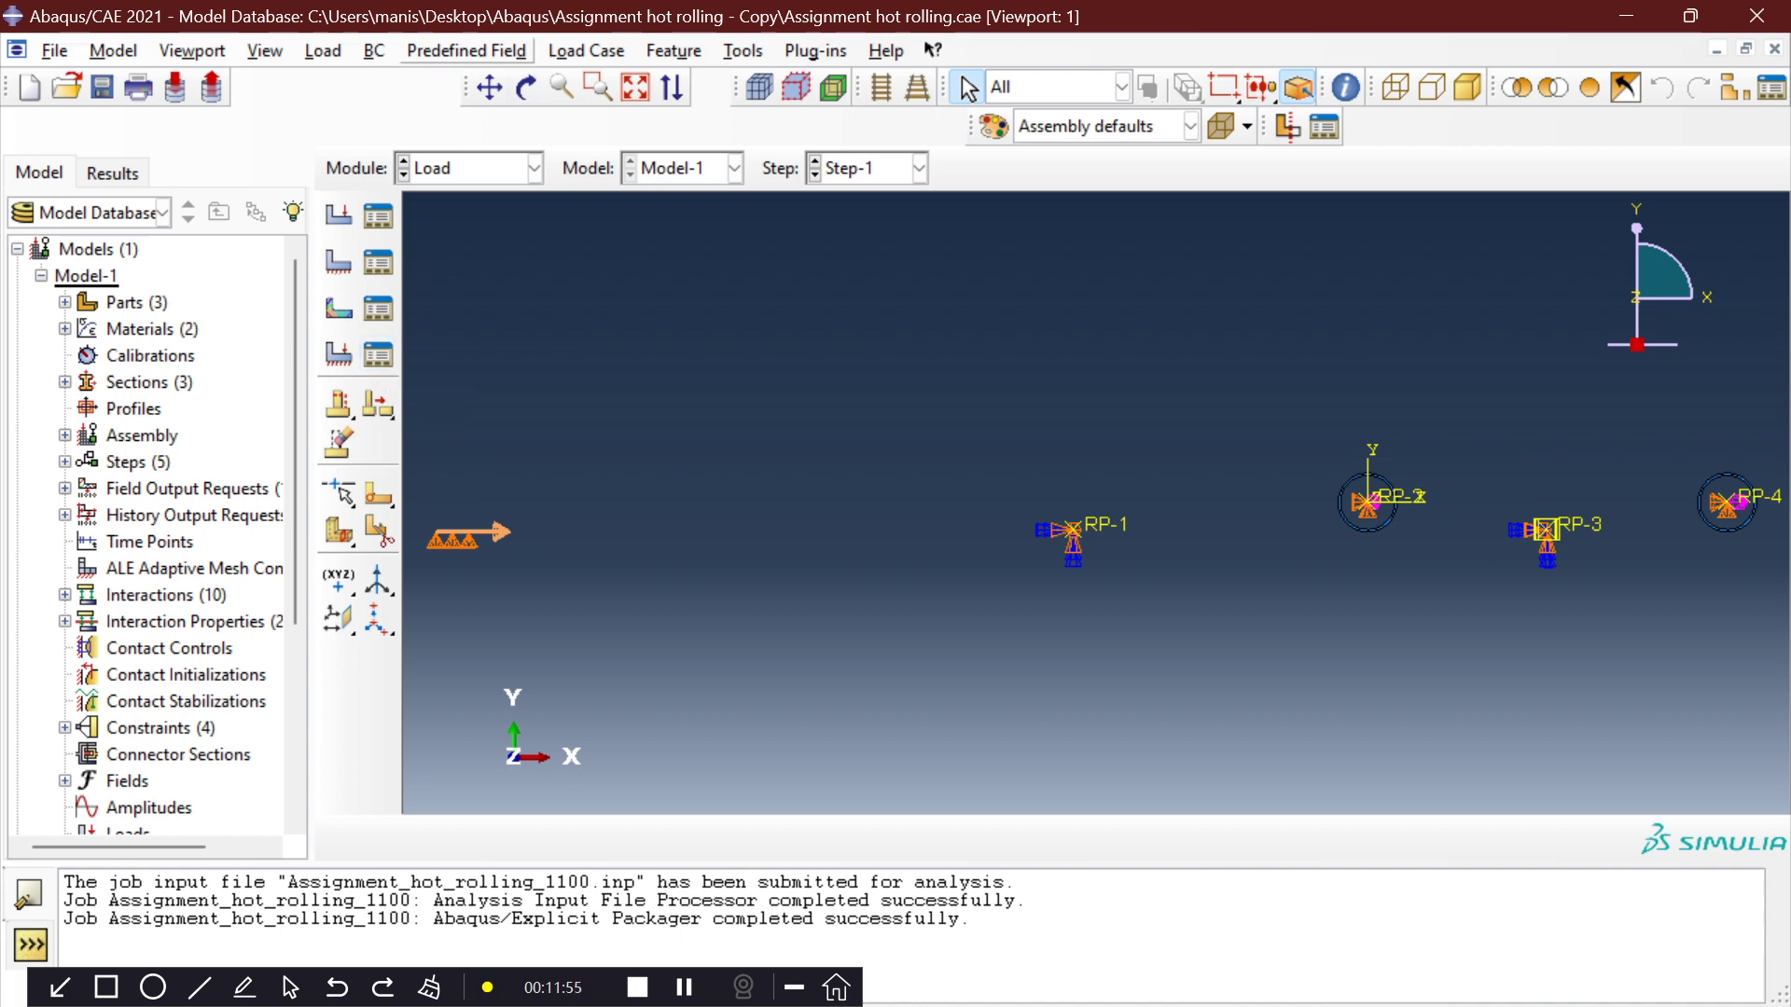
List the predefined fields with their full names shown, and review the Initial step settings of Roller initial temp 1.
click(467, 50)
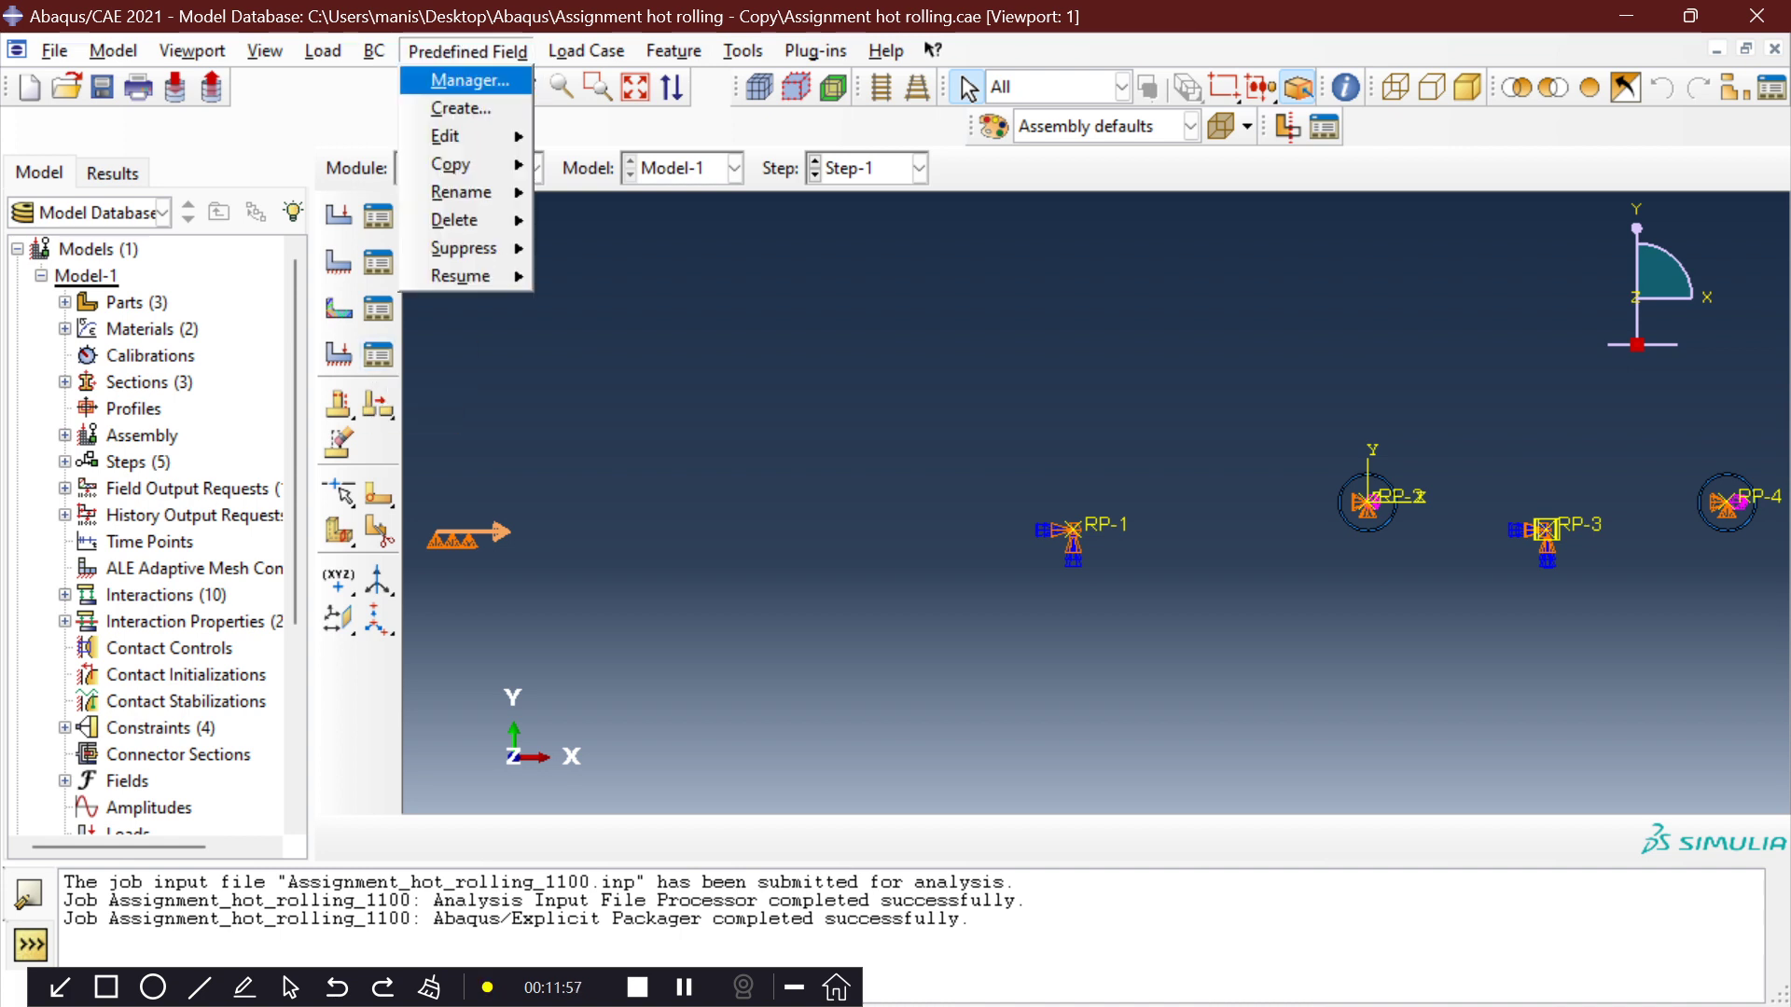
click(469, 81)
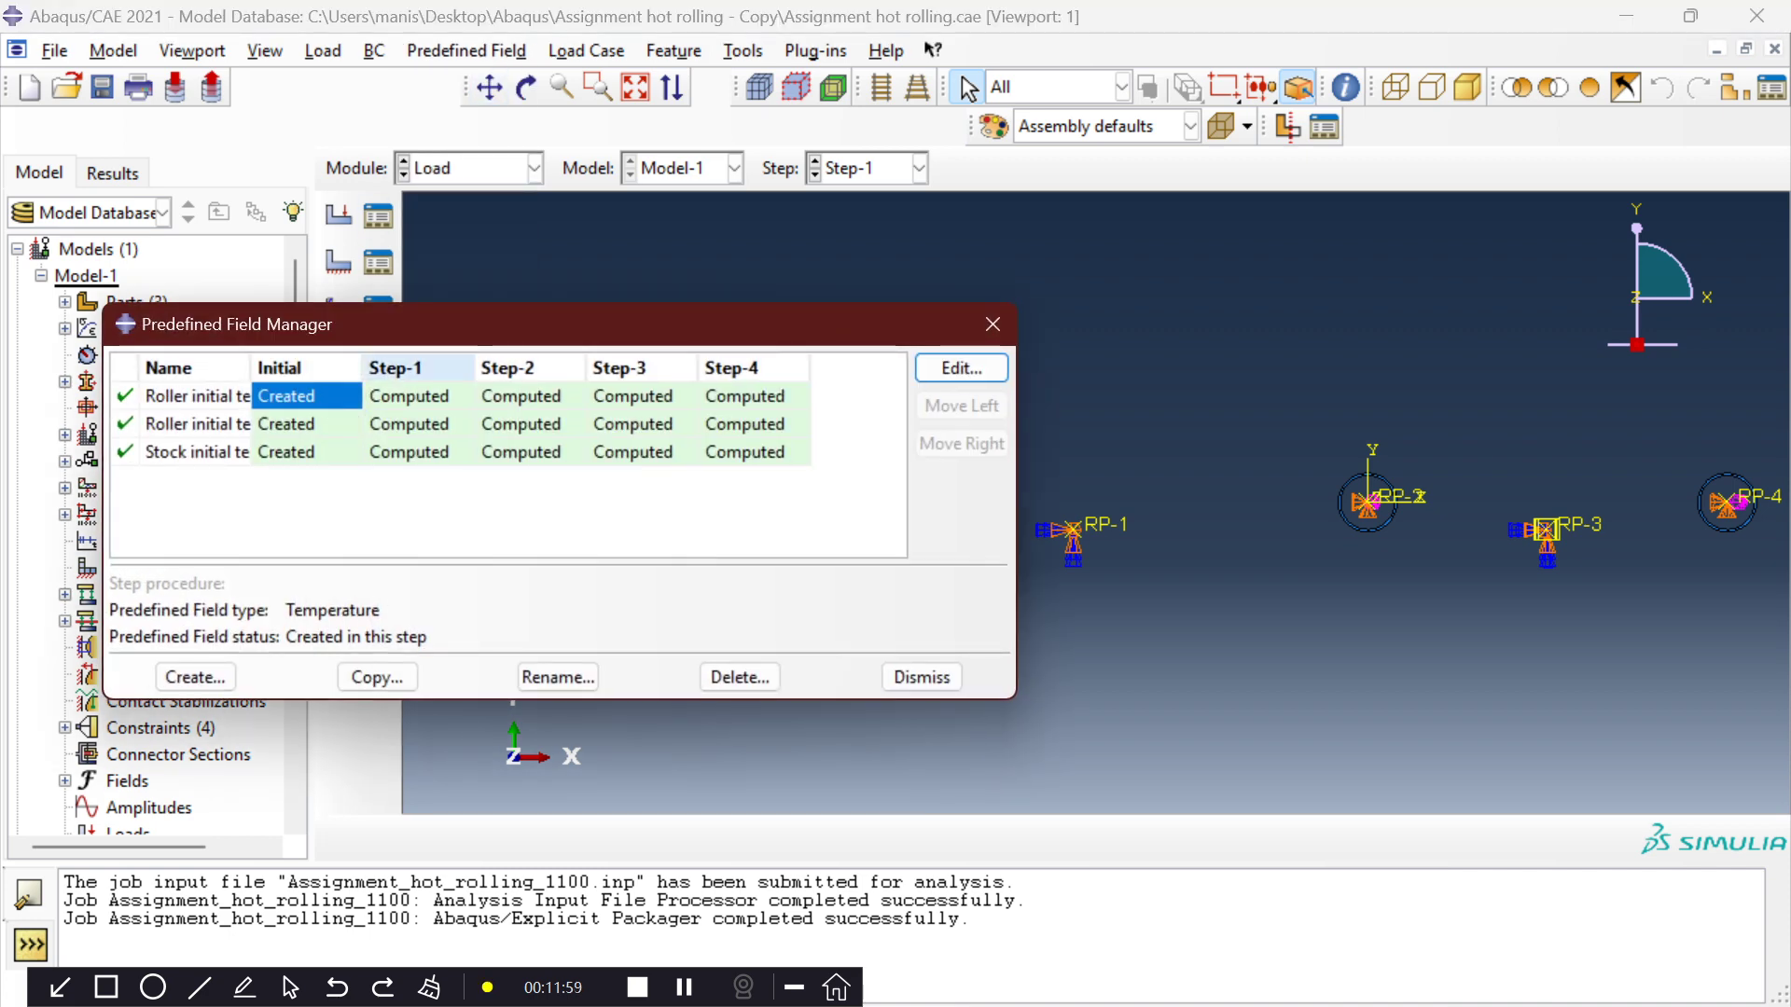
drag(251, 368, 429, 368)
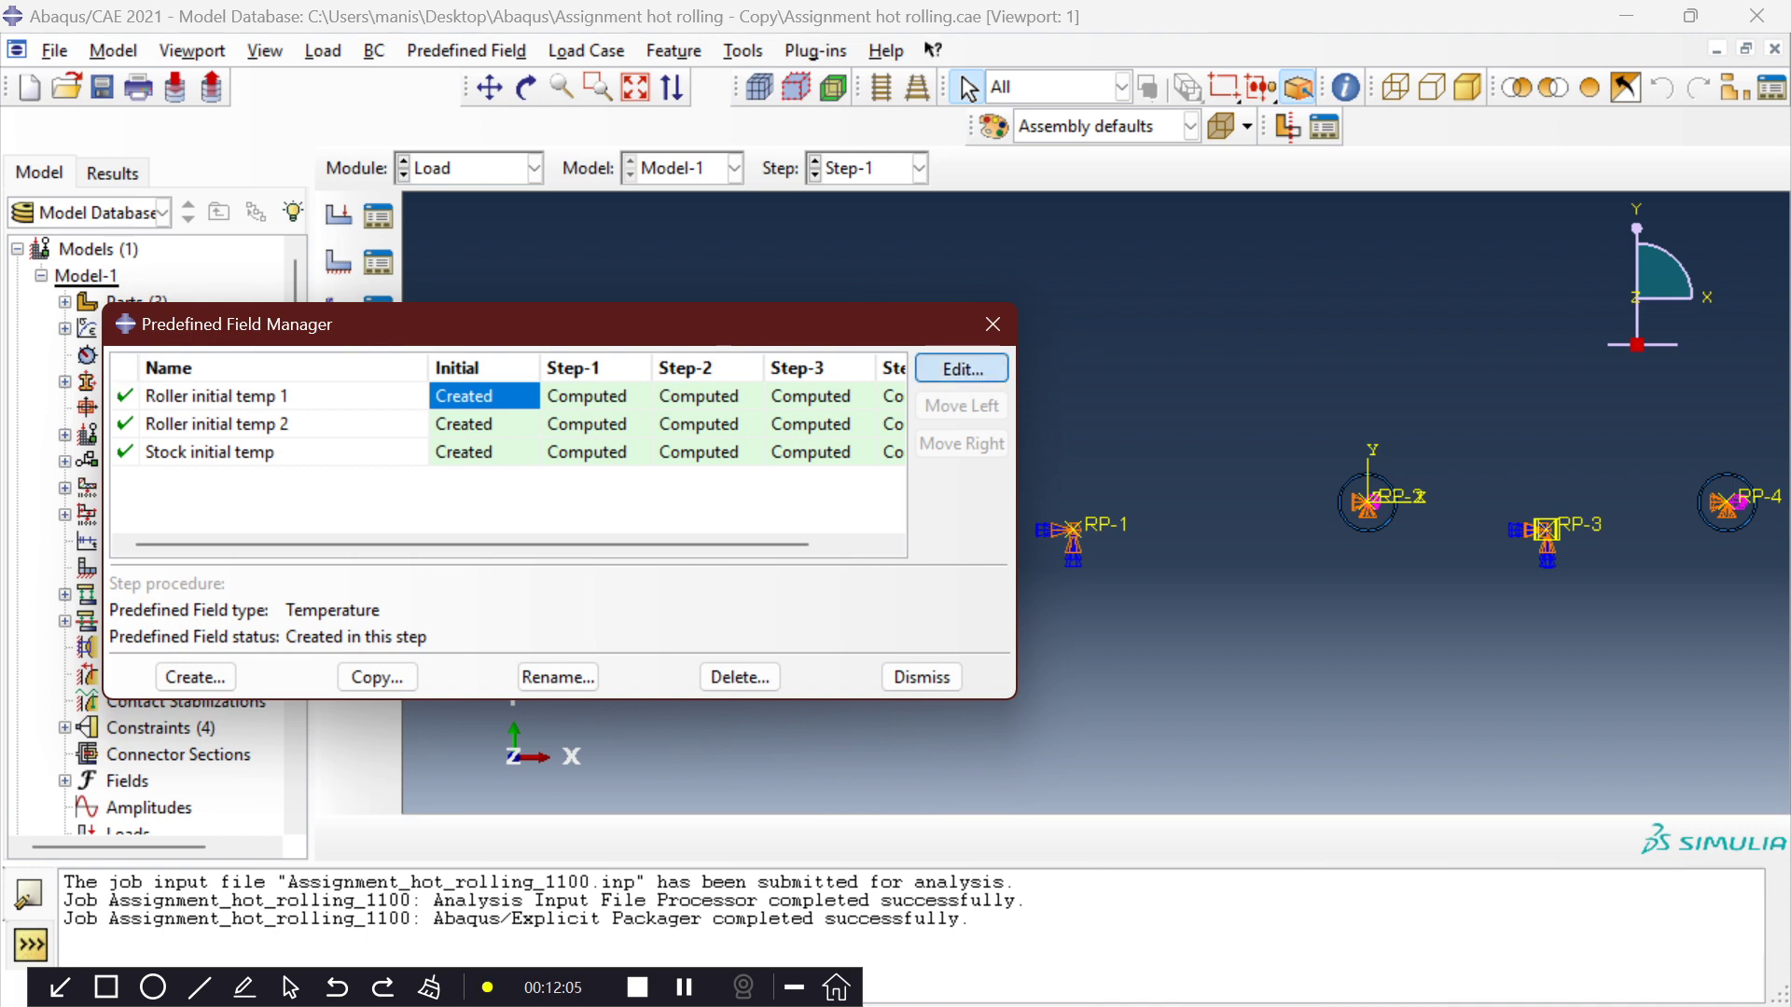
click(962, 368)
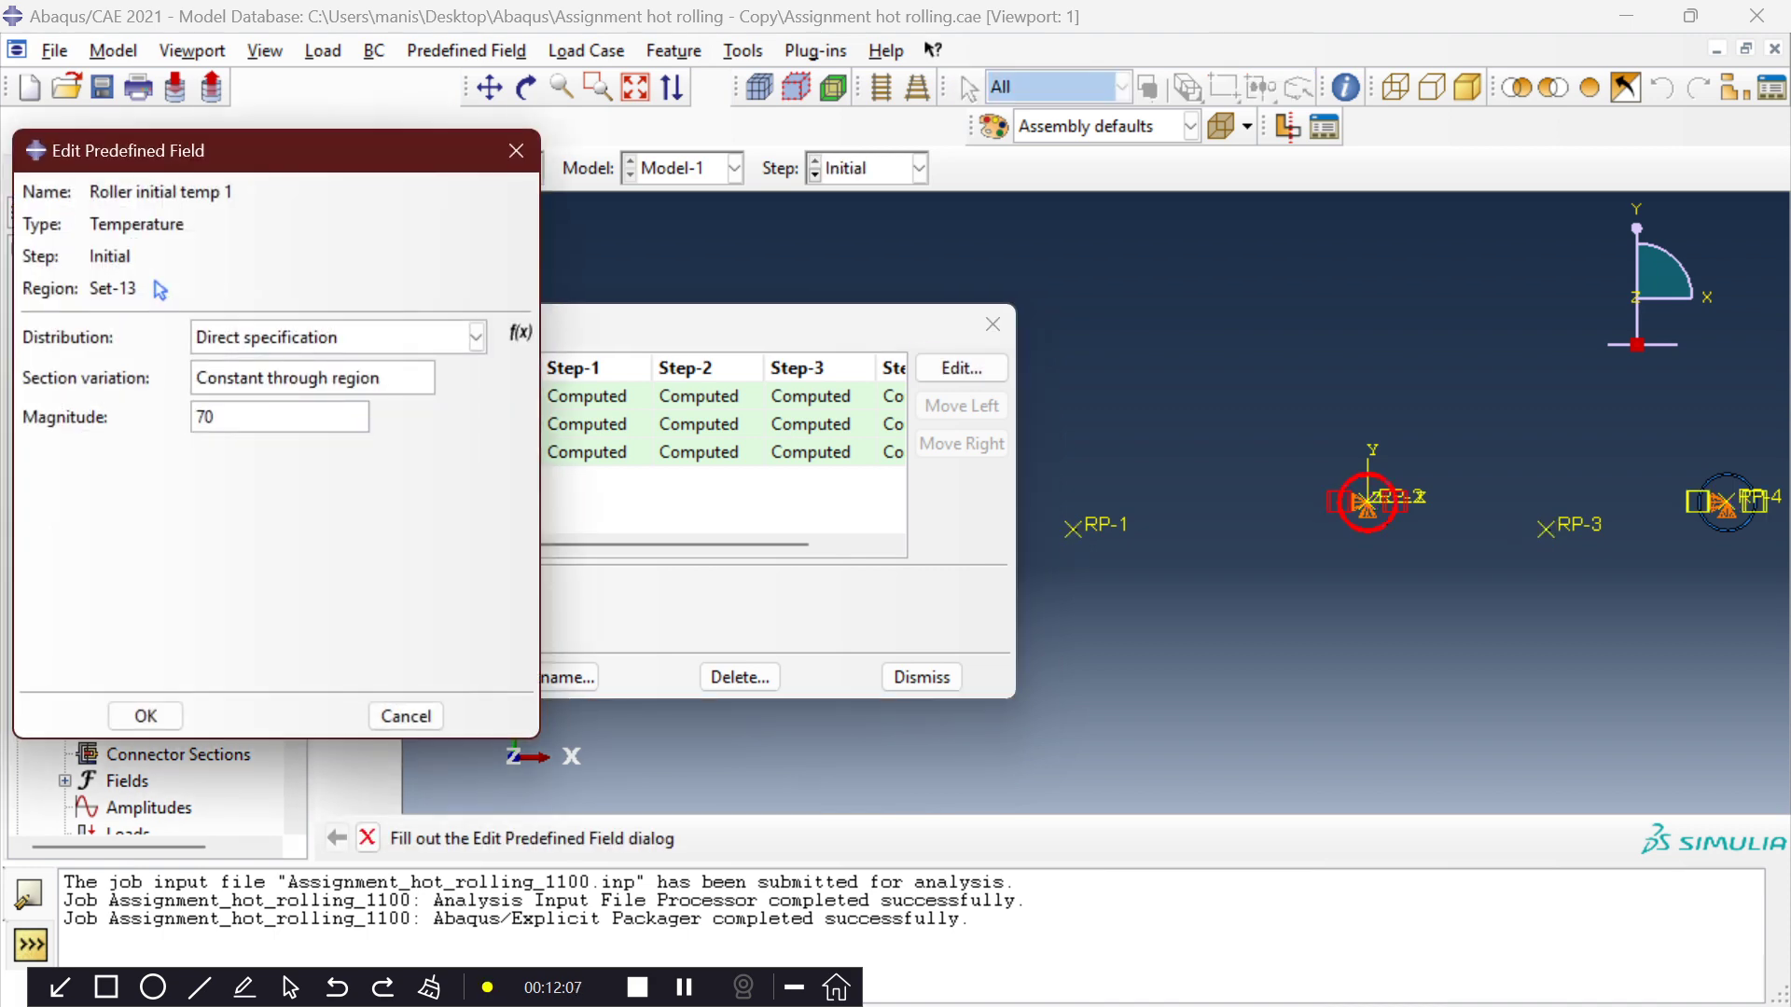
click(516, 150)
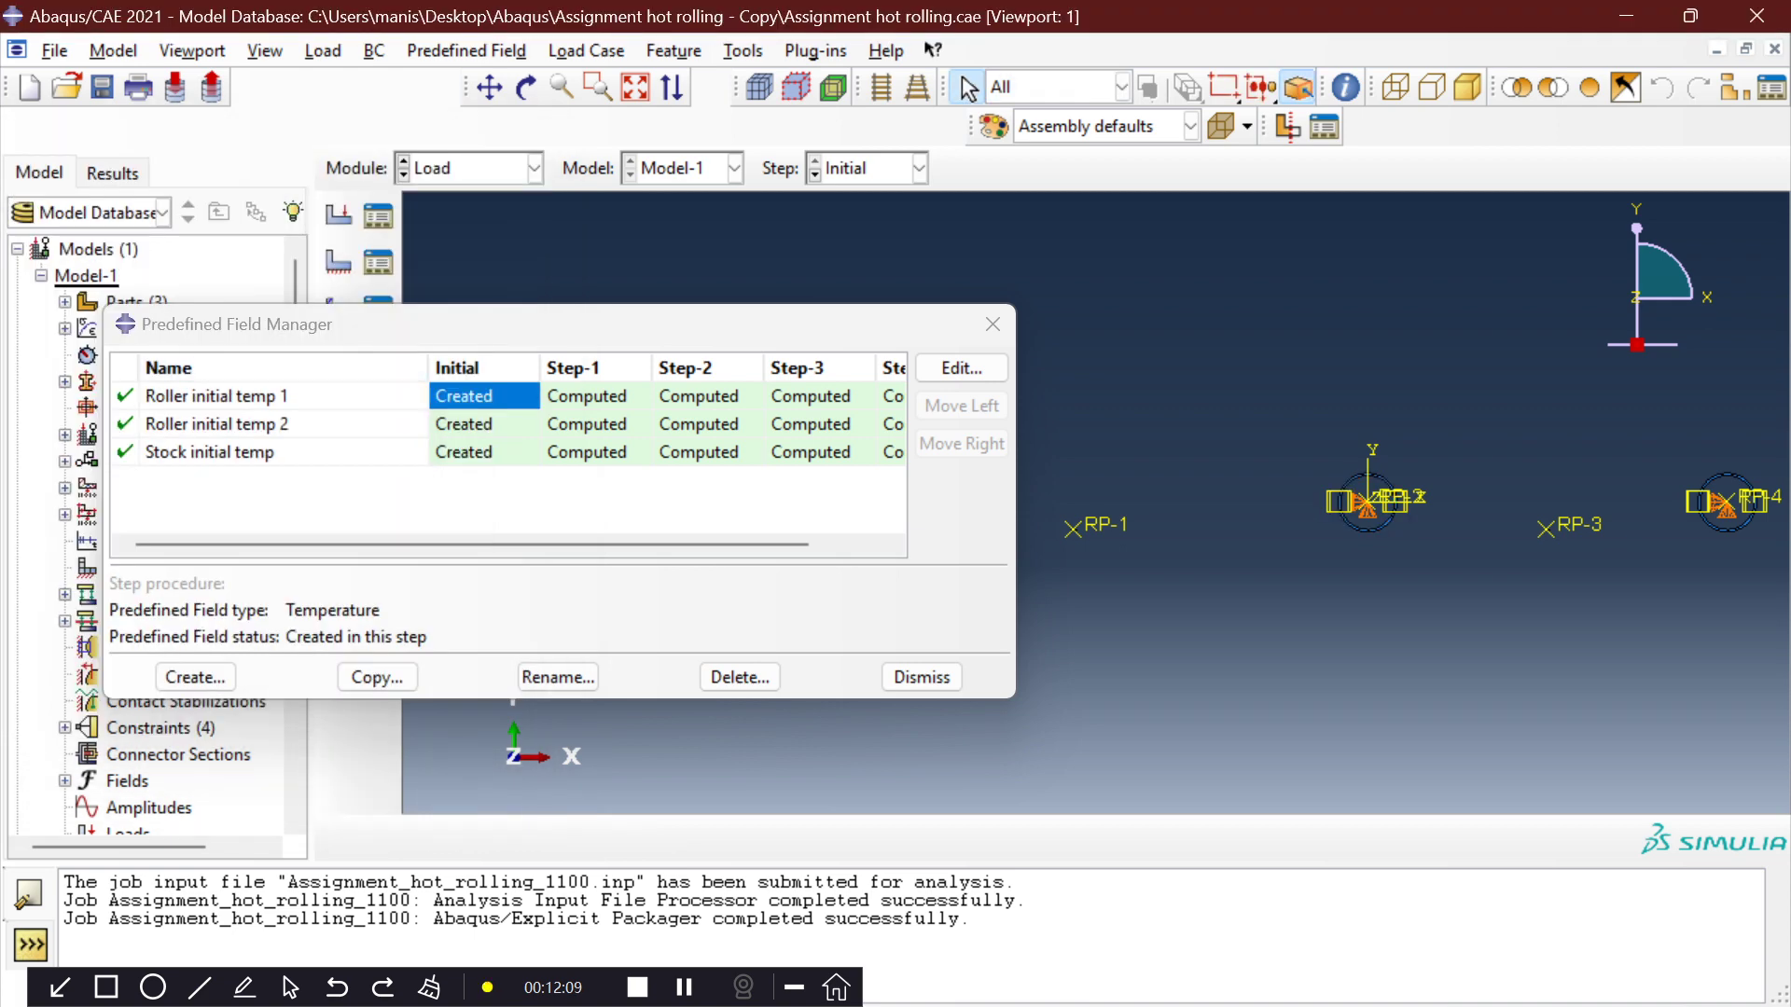
Review the Initial step settings of the Roller initial temp 2 predefined field, and close the predefined field list.
click(271, 425)
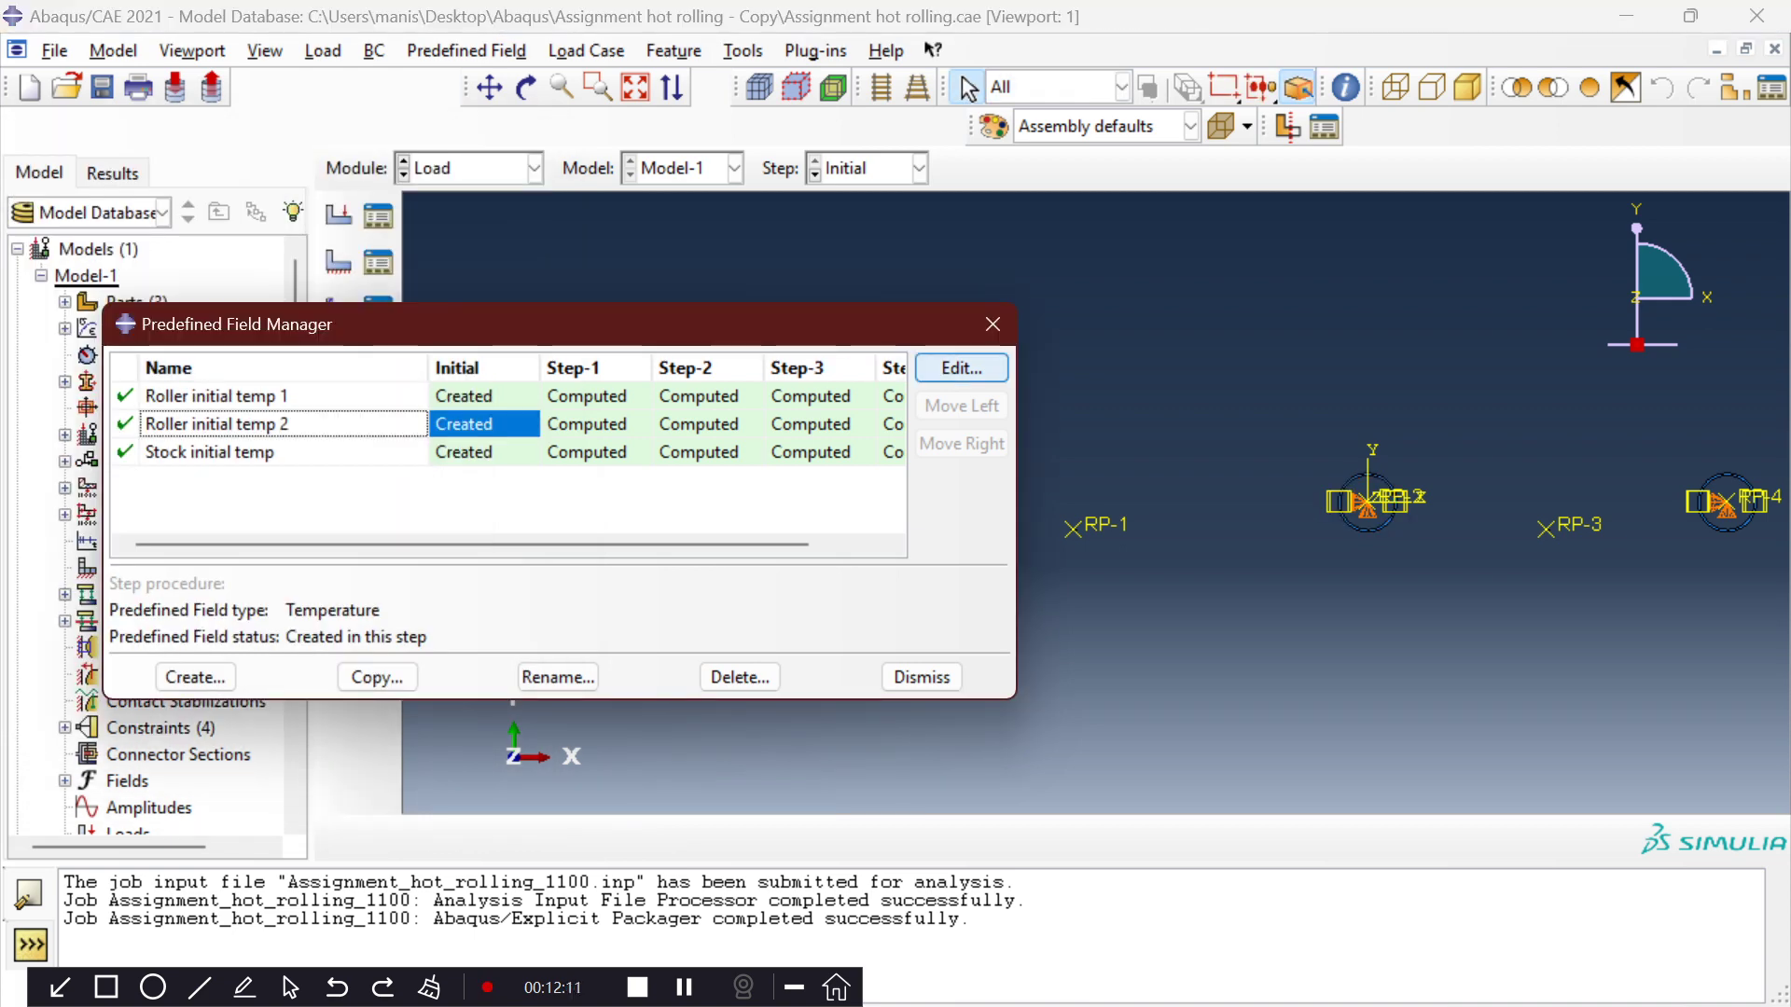
click(961, 368)
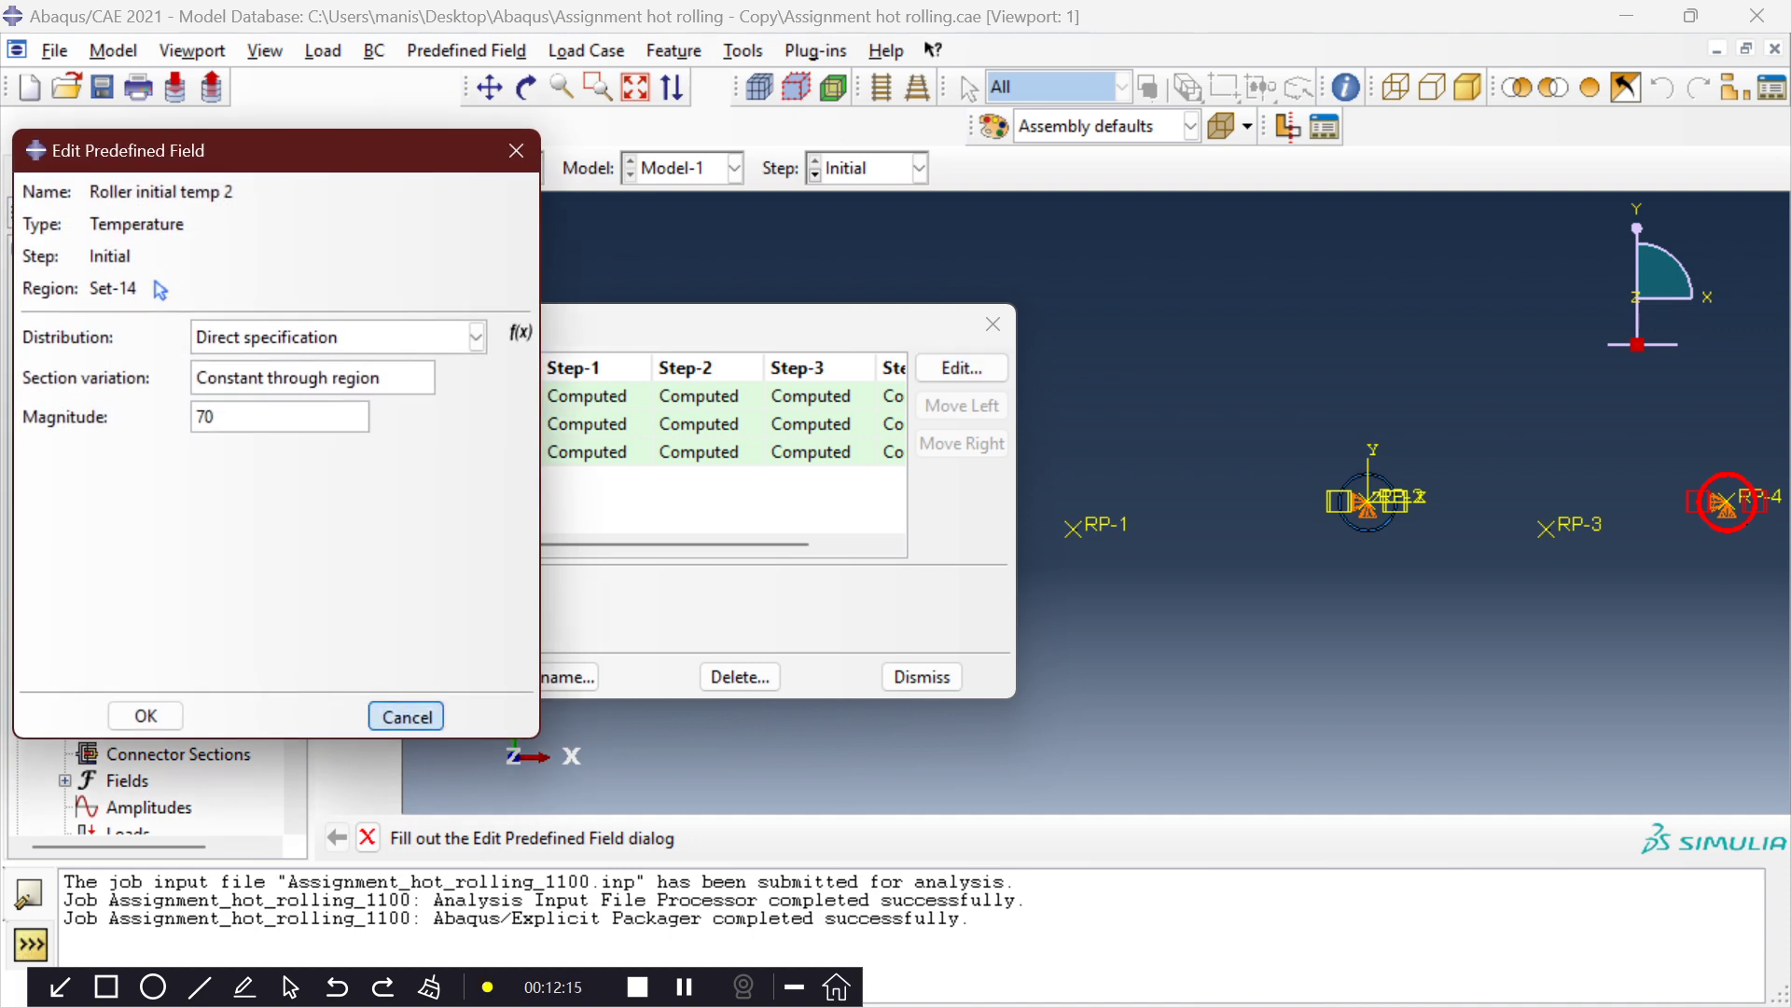
click(406, 715)
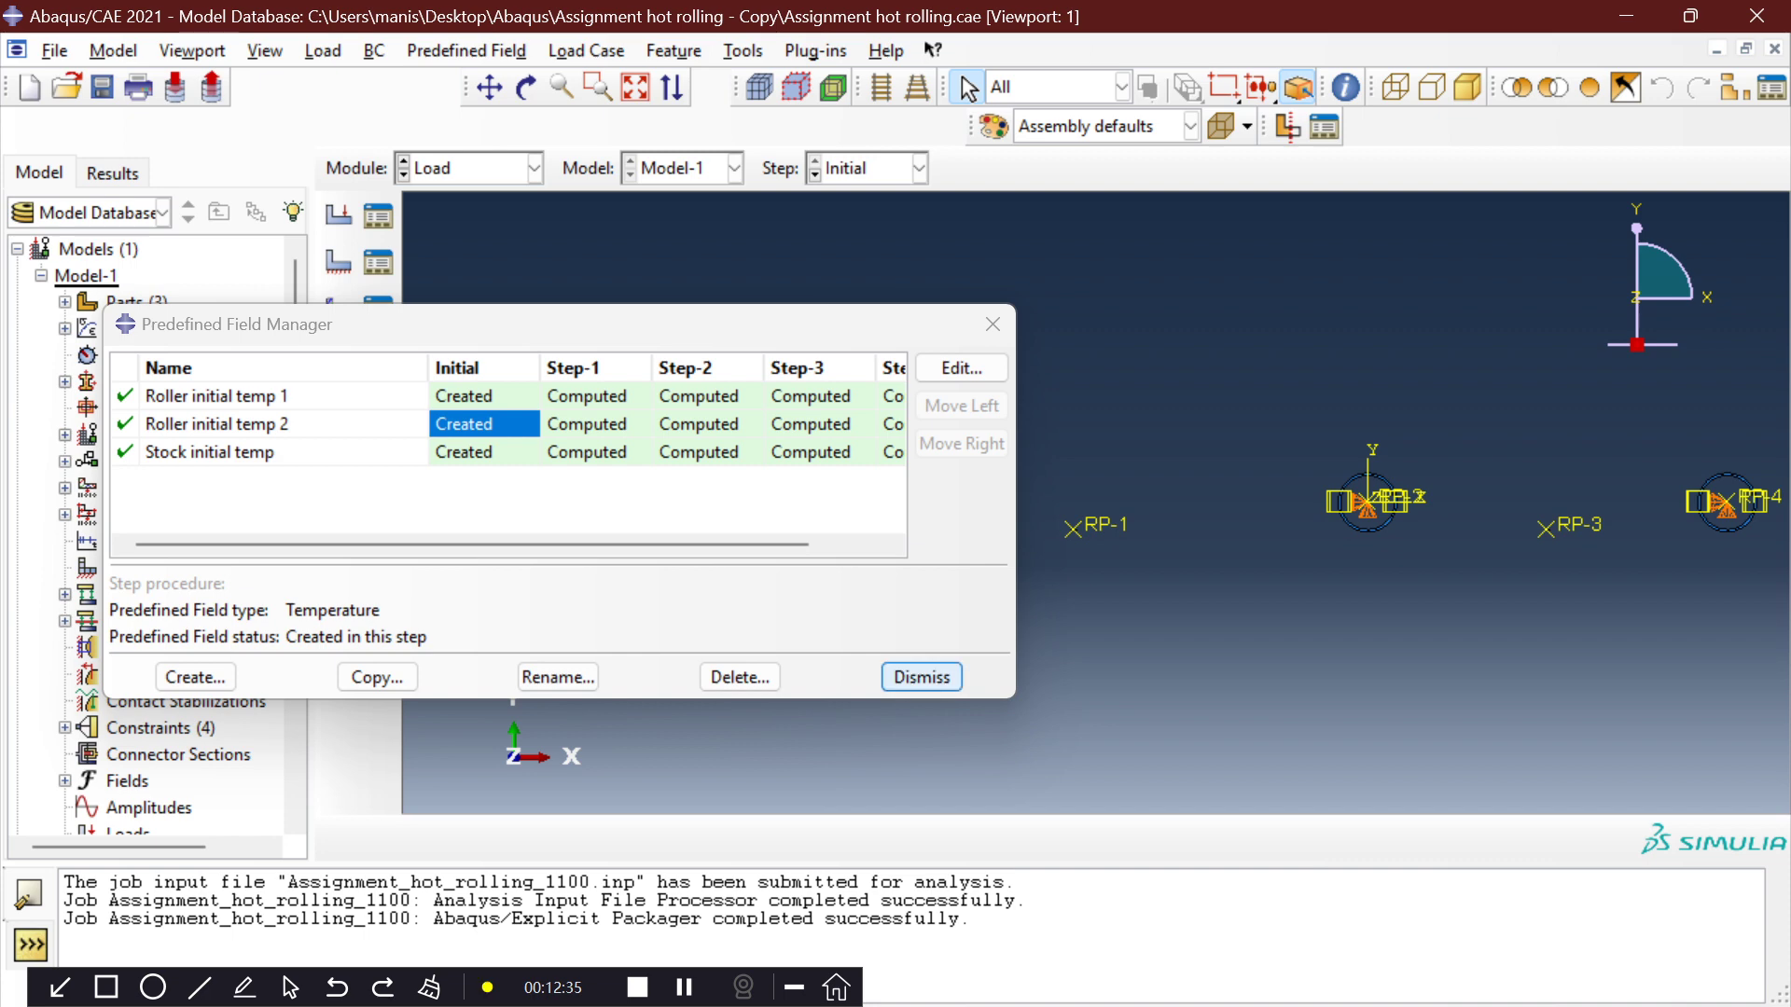
click(921, 677)
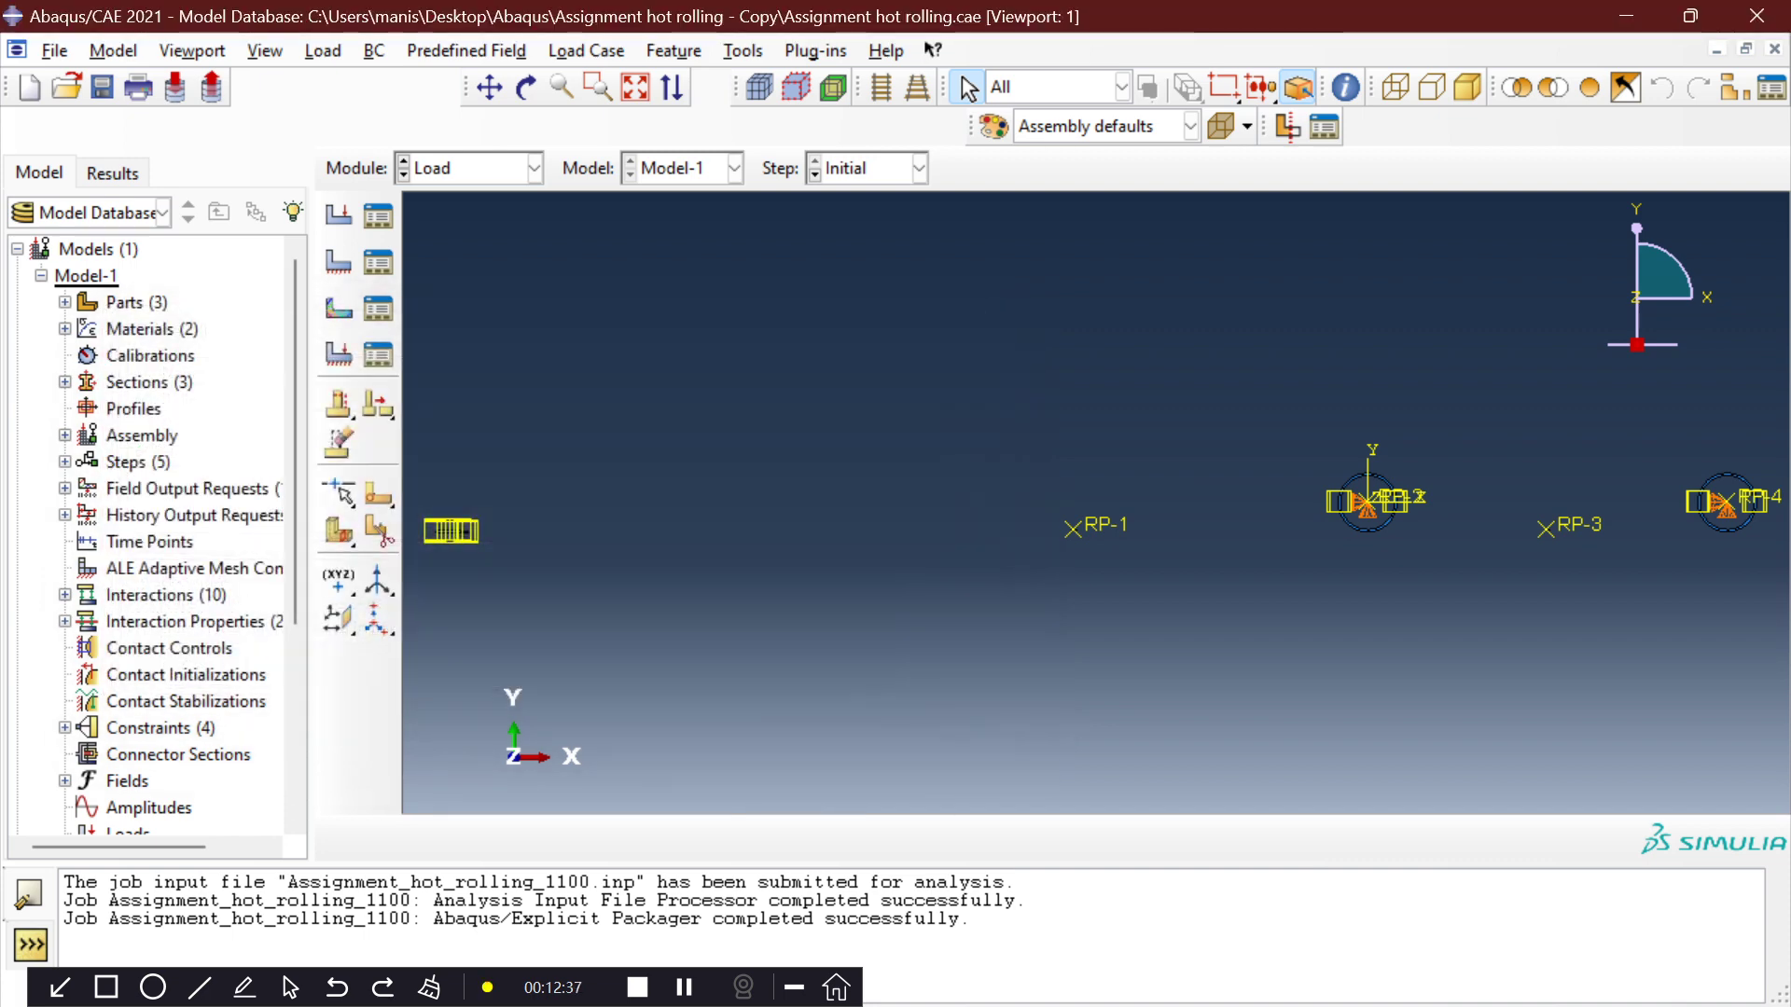
Review the region and temperature magnitude of the Stock initial temp predefined field.
click(466, 50)
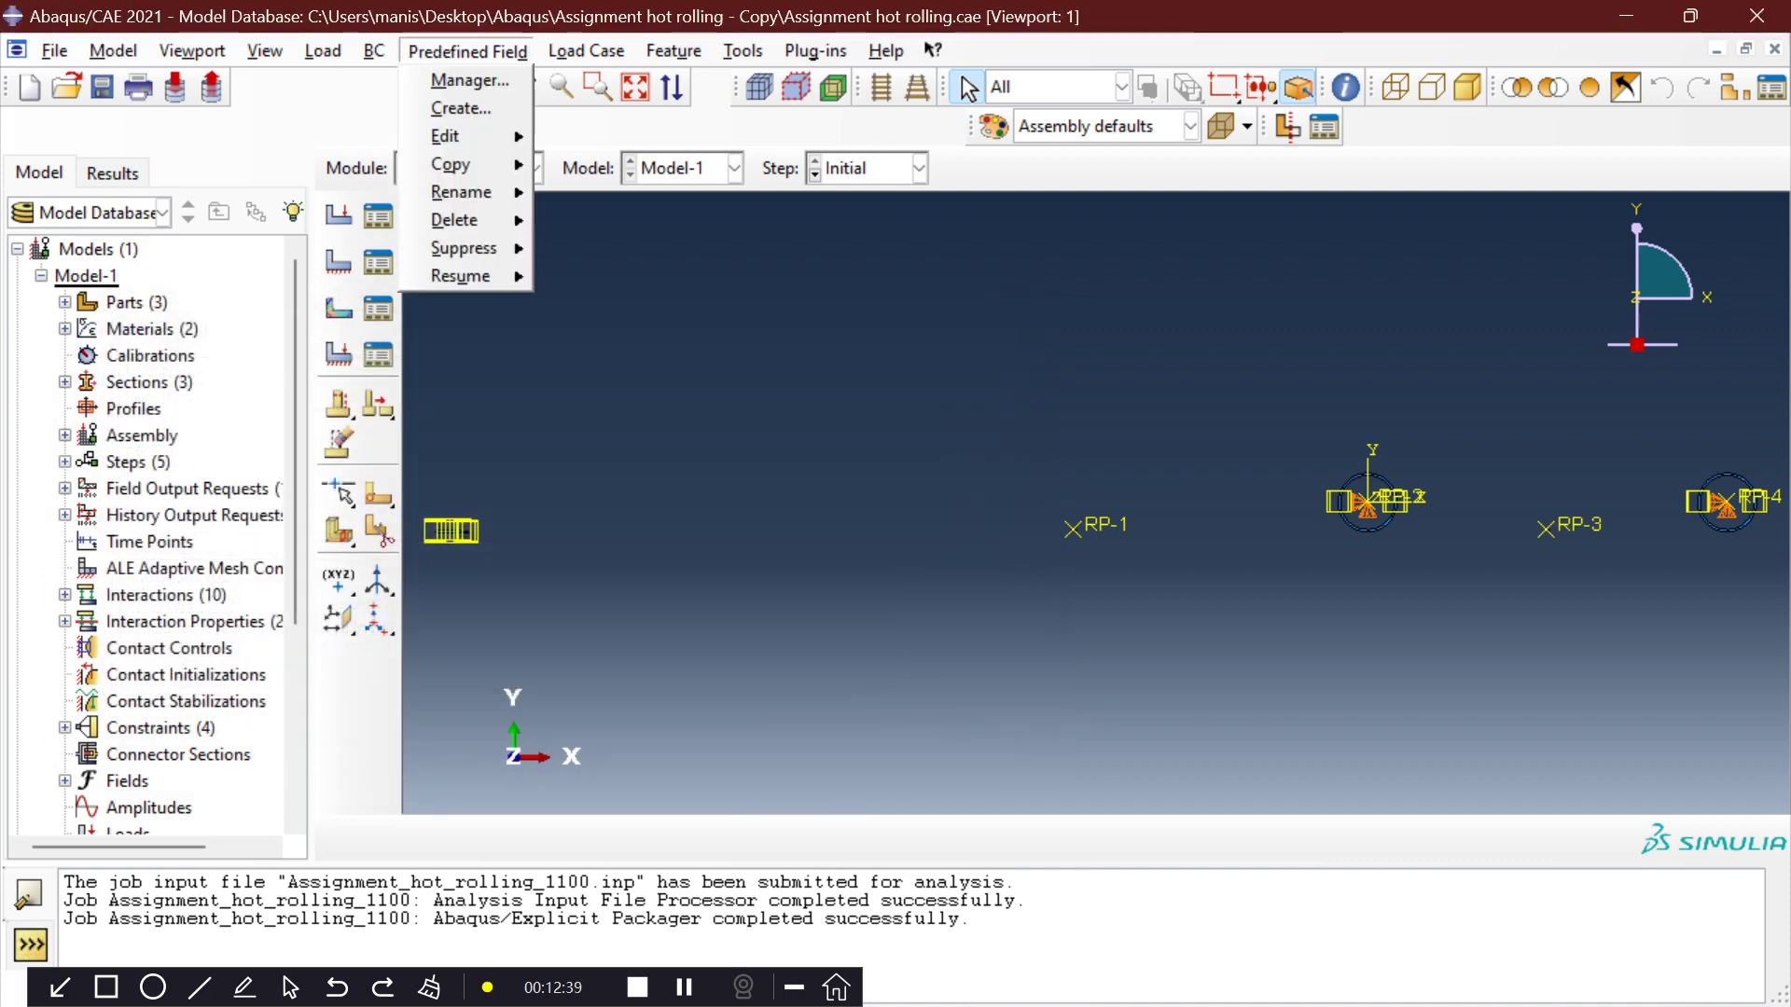
click(469, 81)
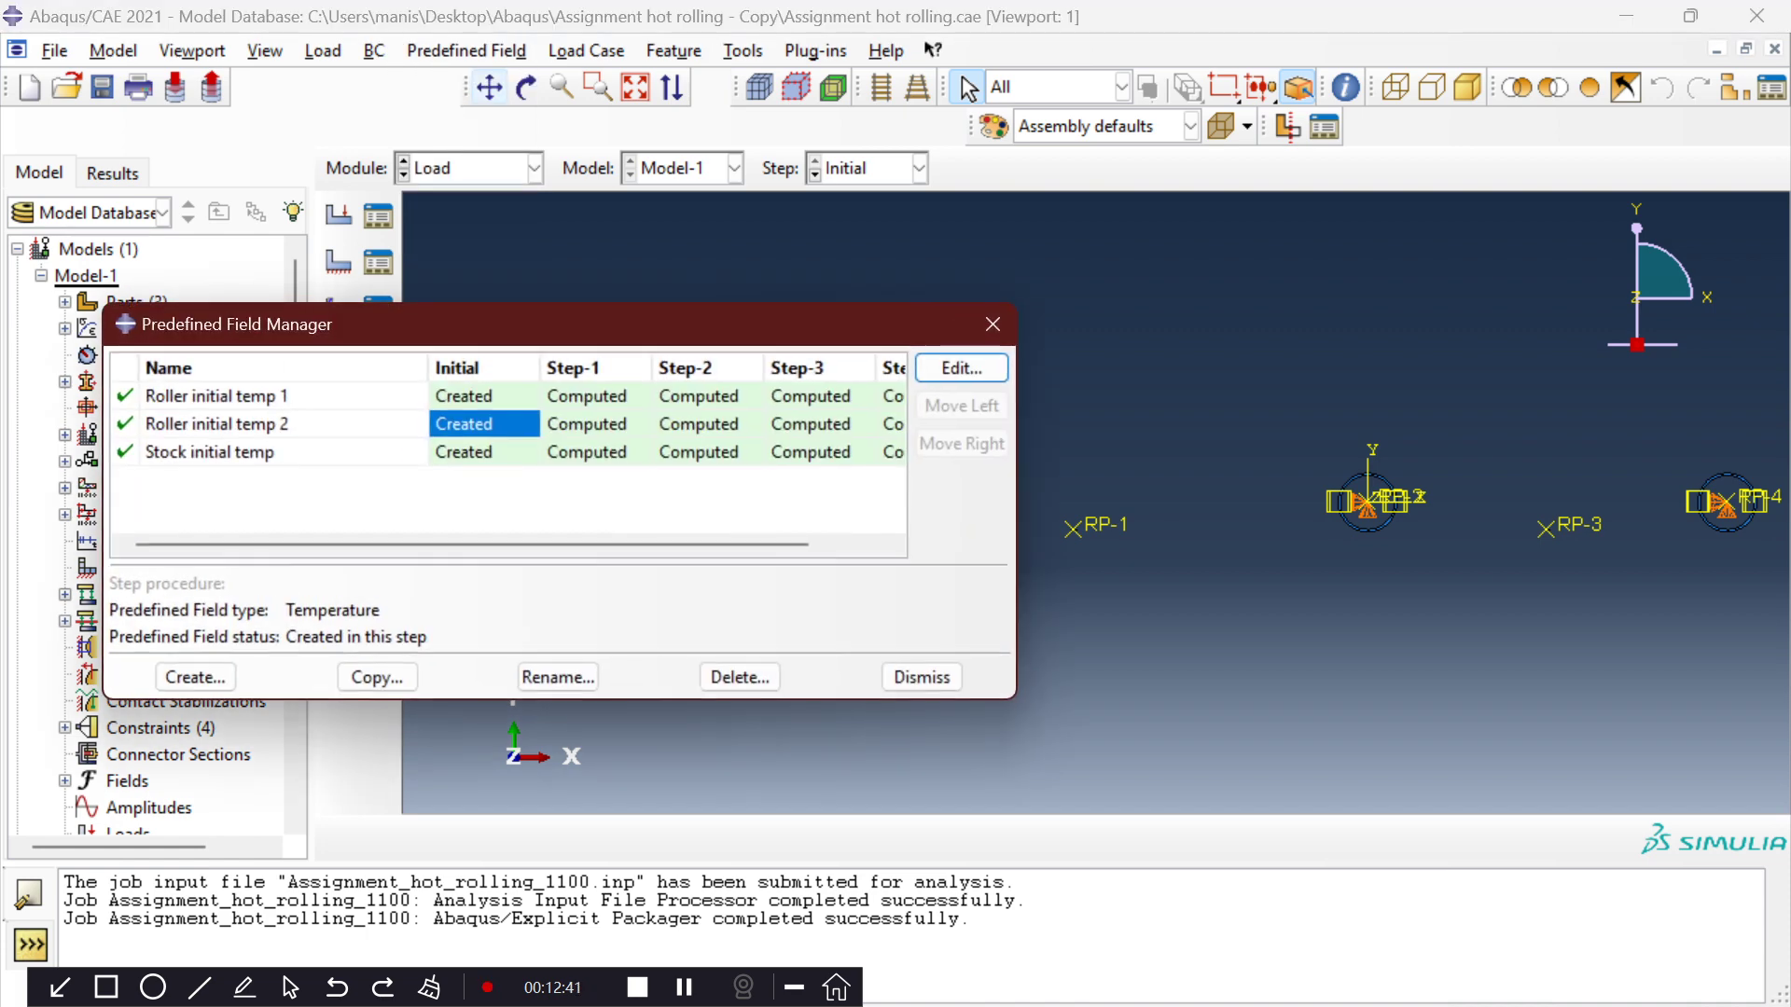
click(252, 452)
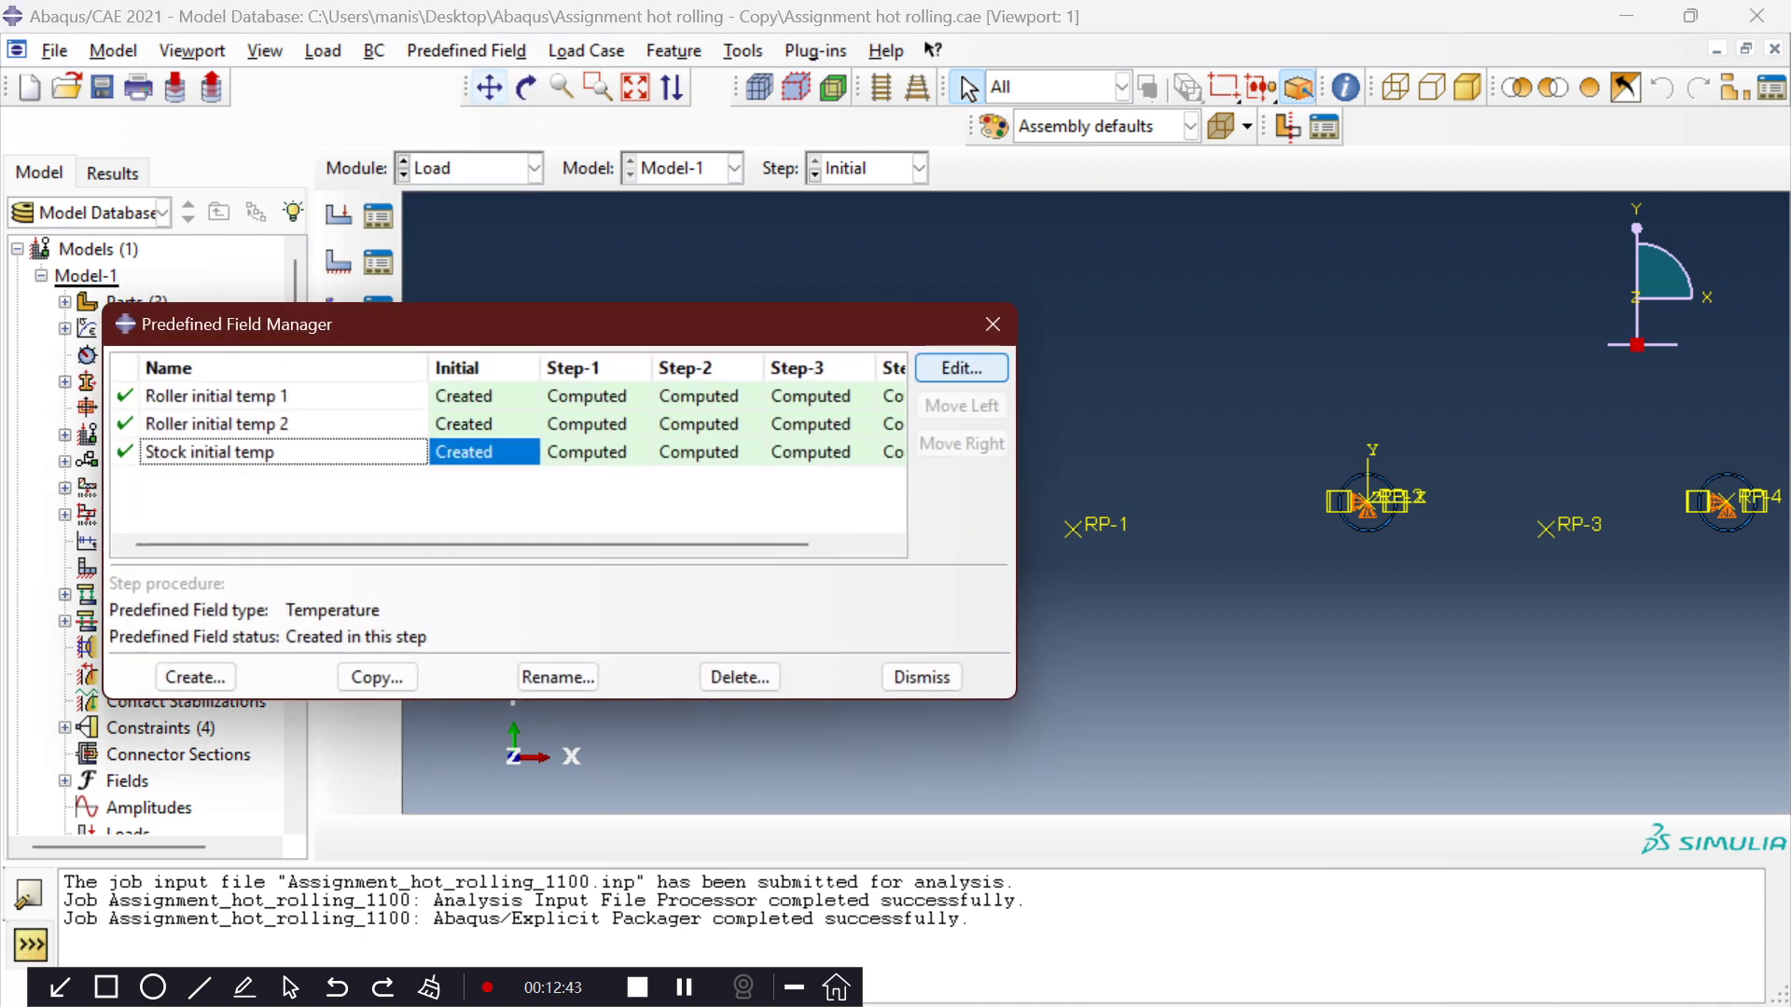
click(962, 368)
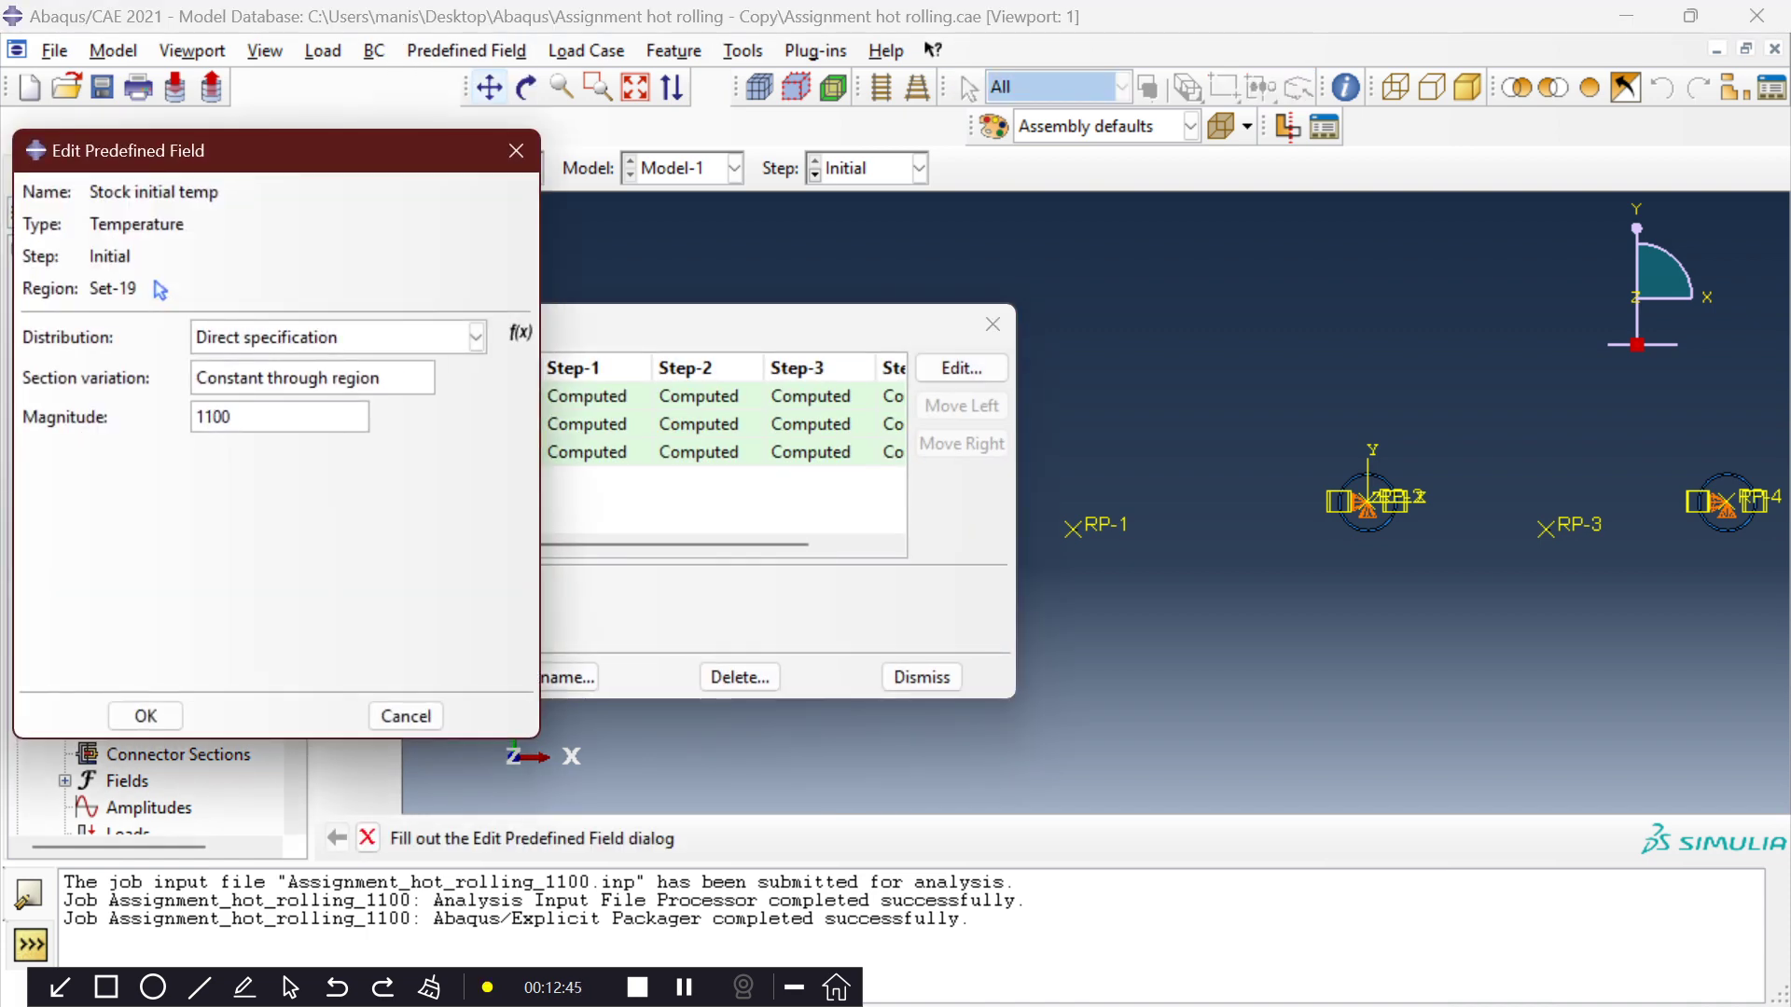
click(146, 717)
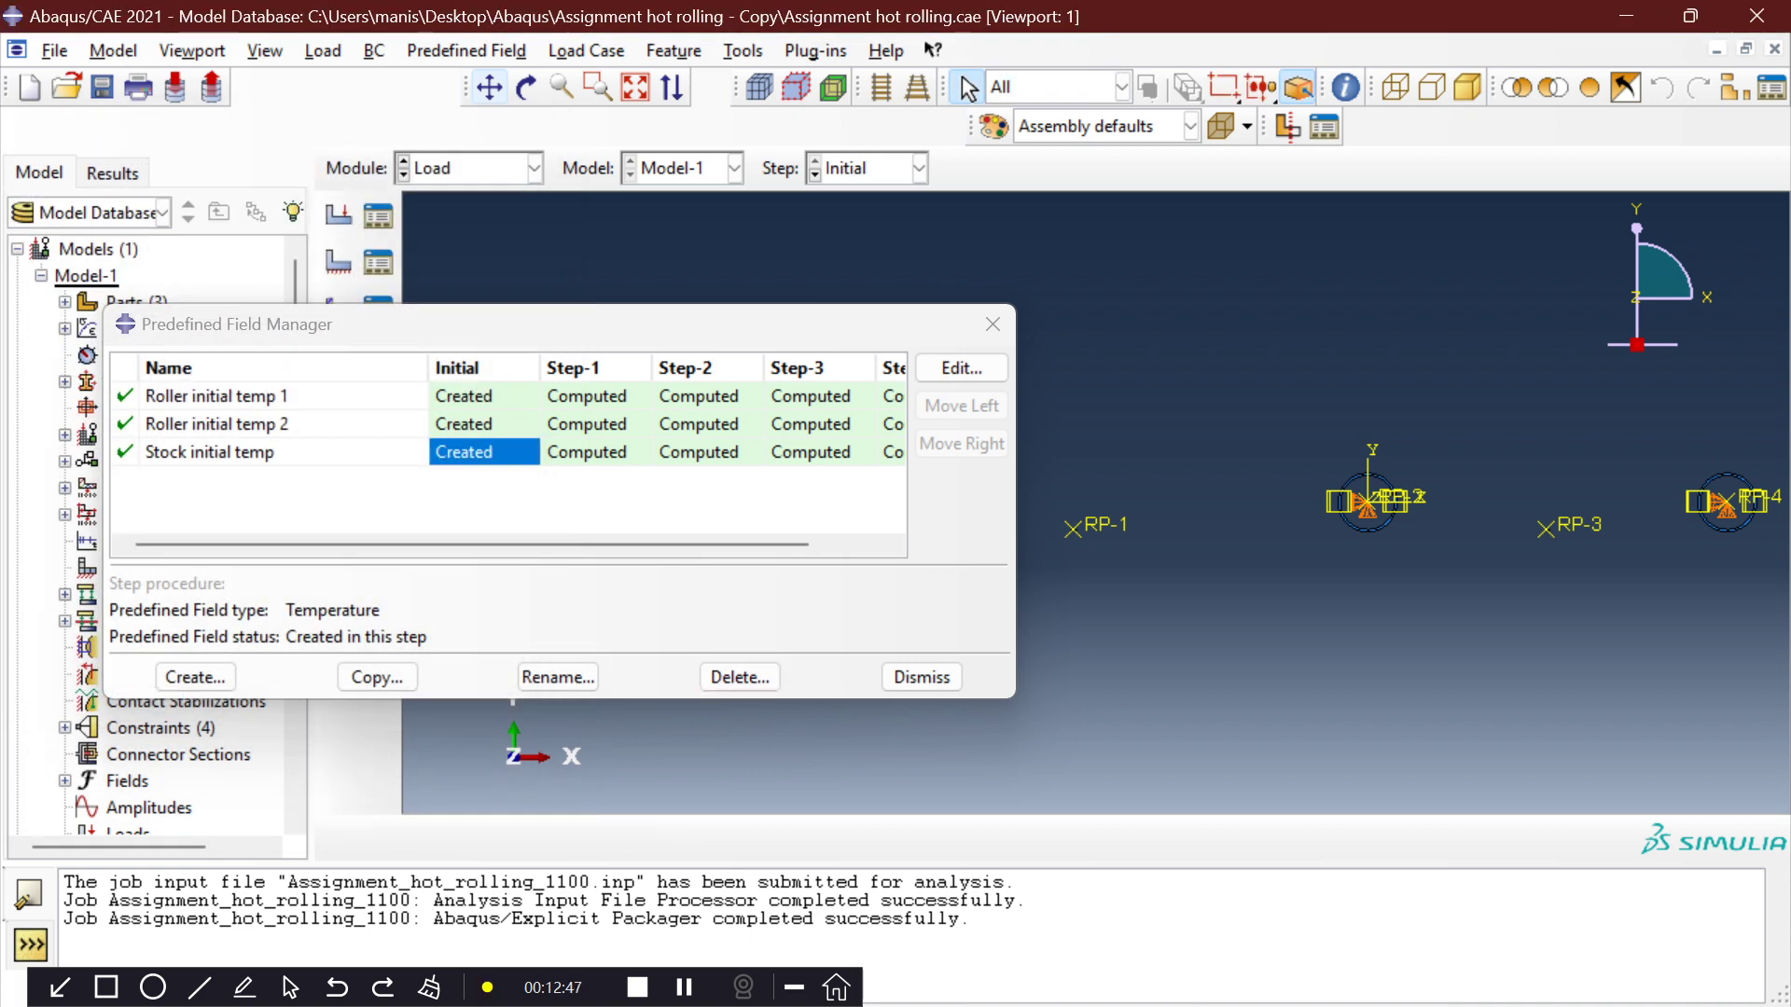
click(922, 678)
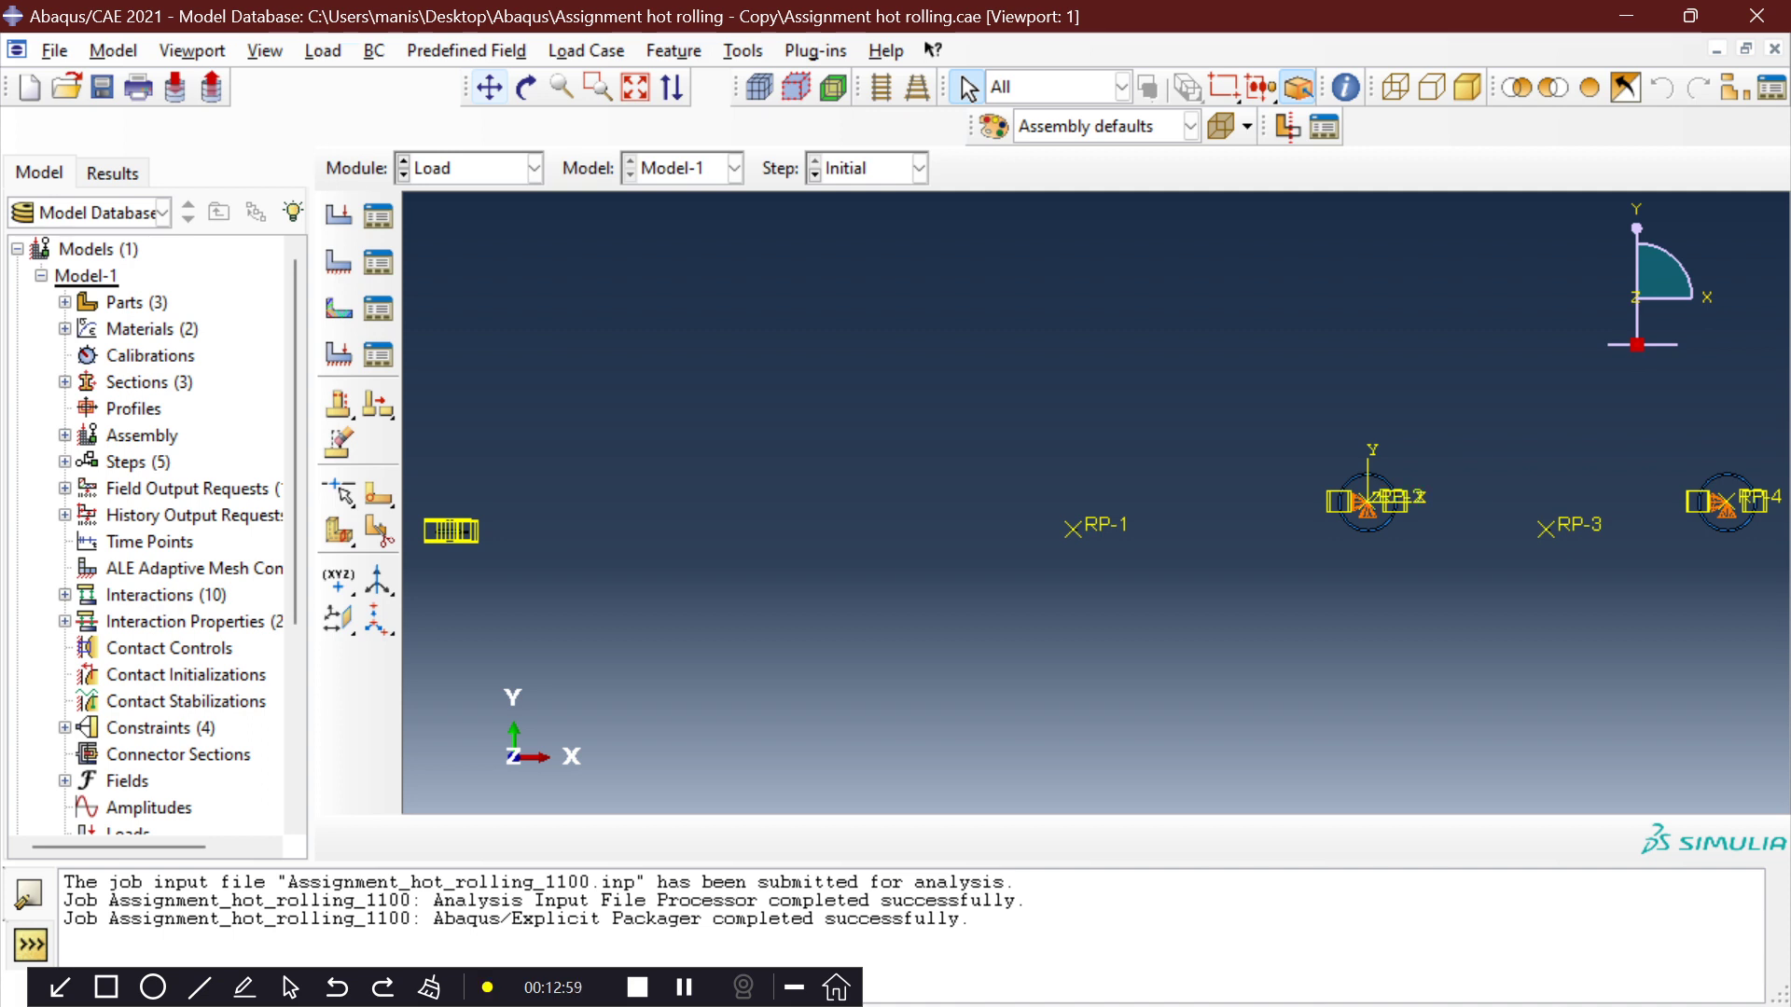
Inspect the descaler at RP-1 up close, and return to the view of the whole assembly.
click(598, 86)
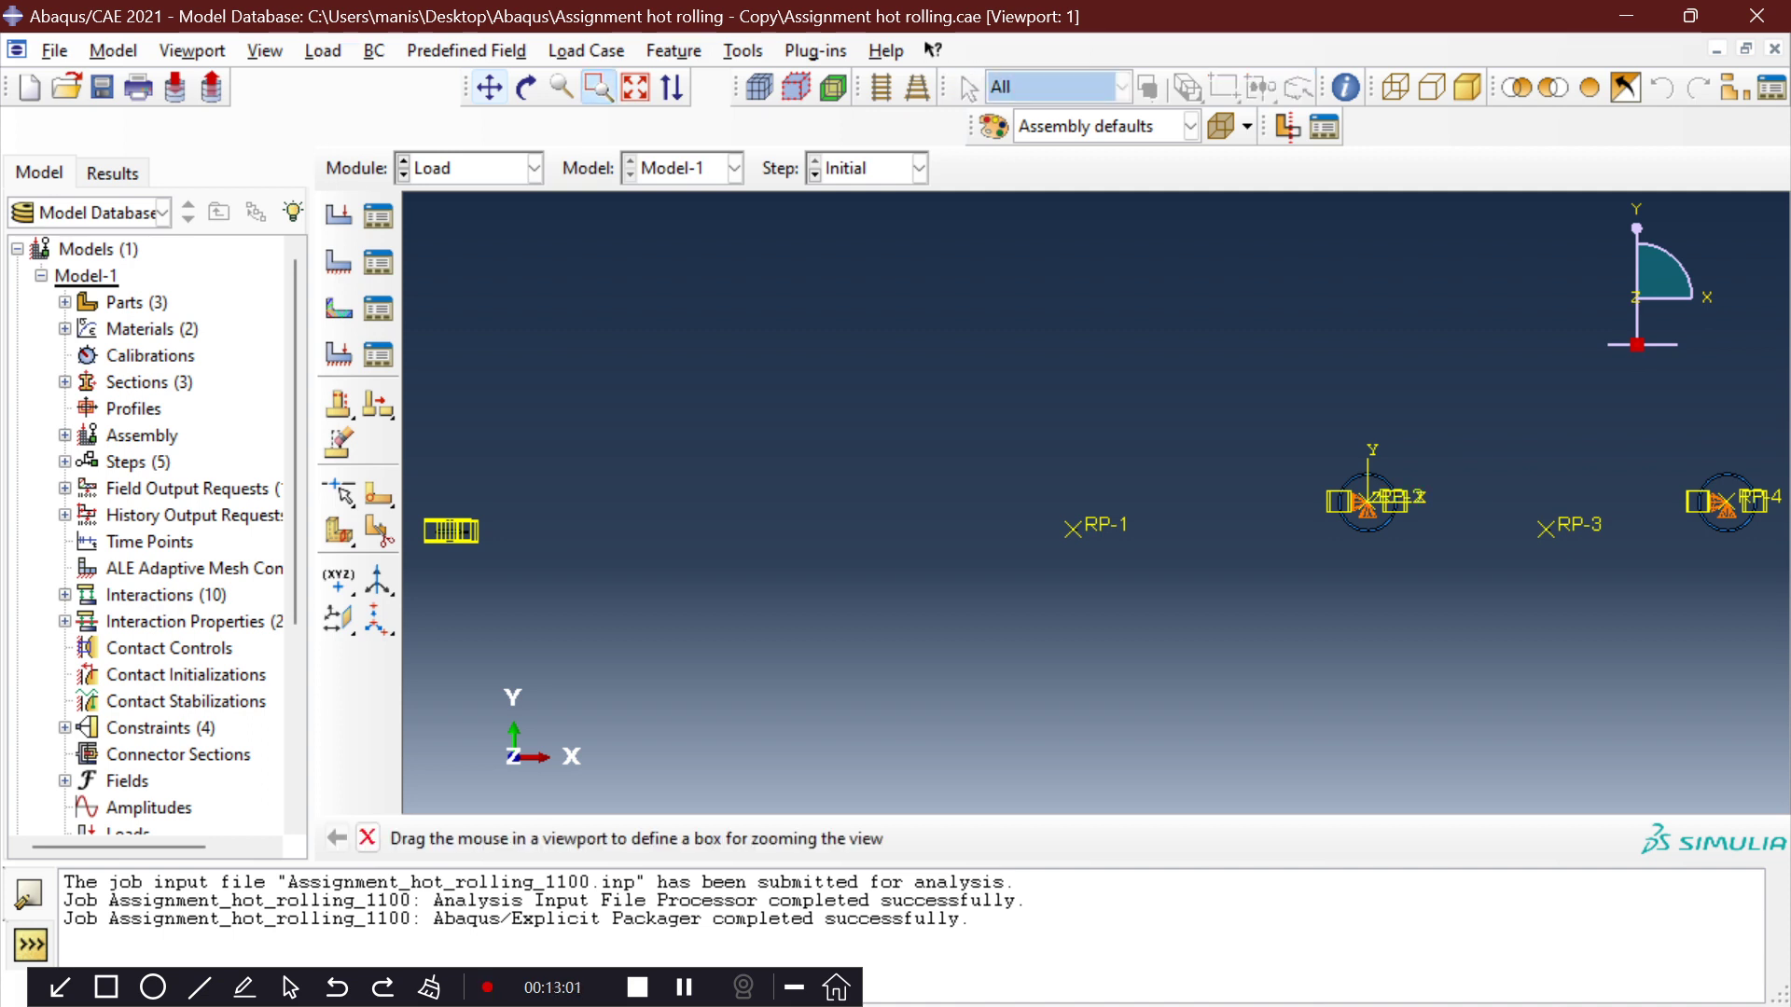
drag(1004, 491, 1131, 561)
drag(1068, 508, 1293, 606)
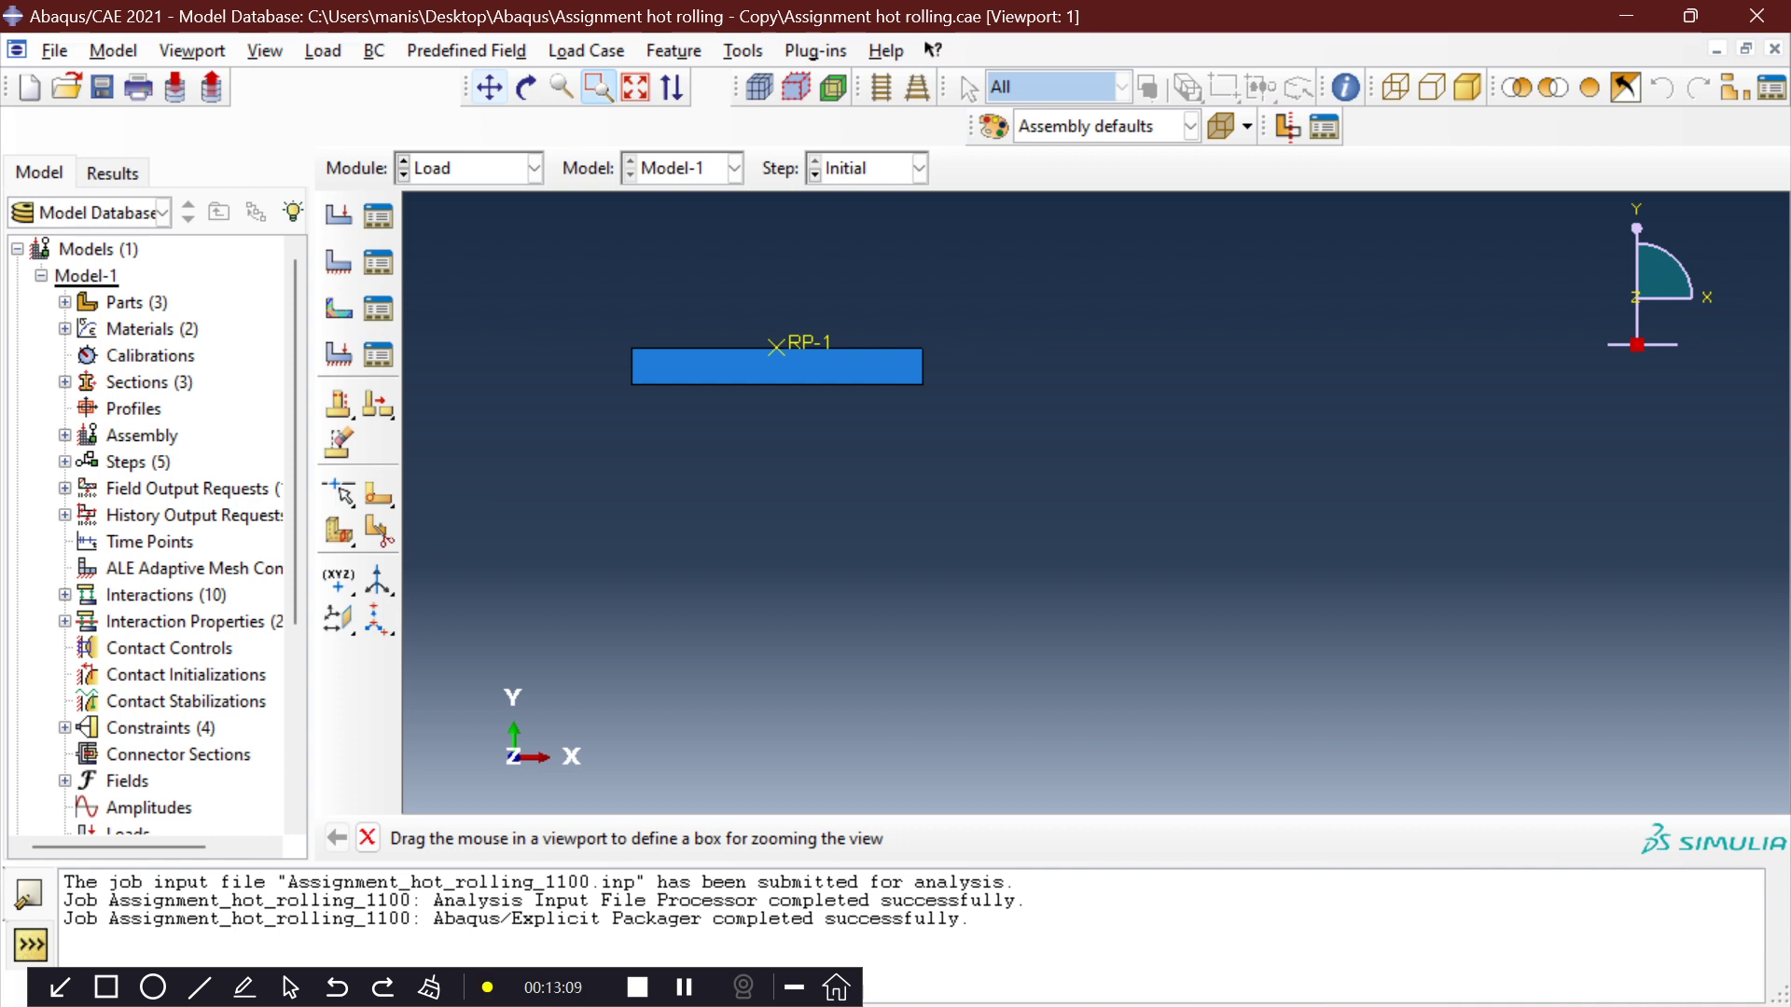
click(635, 87)
key(Escape)
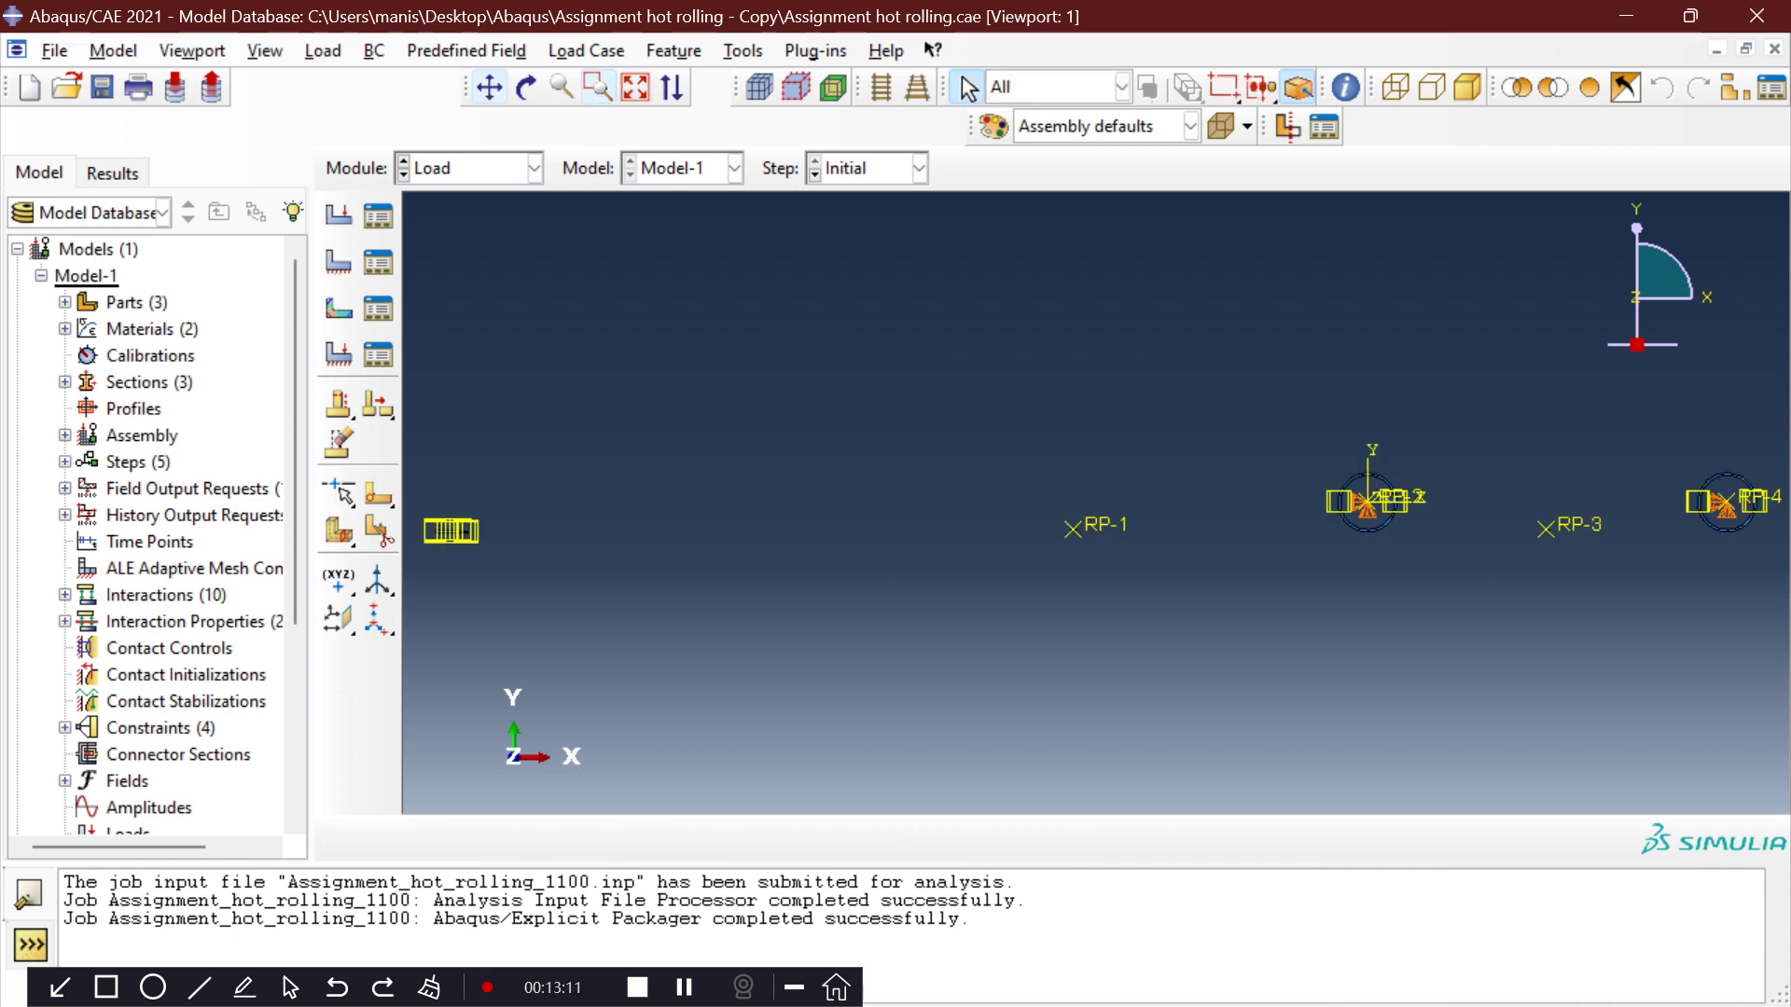
Inspect the roller at RP-2 up close.
drag(1327, 462, 1406, 551)
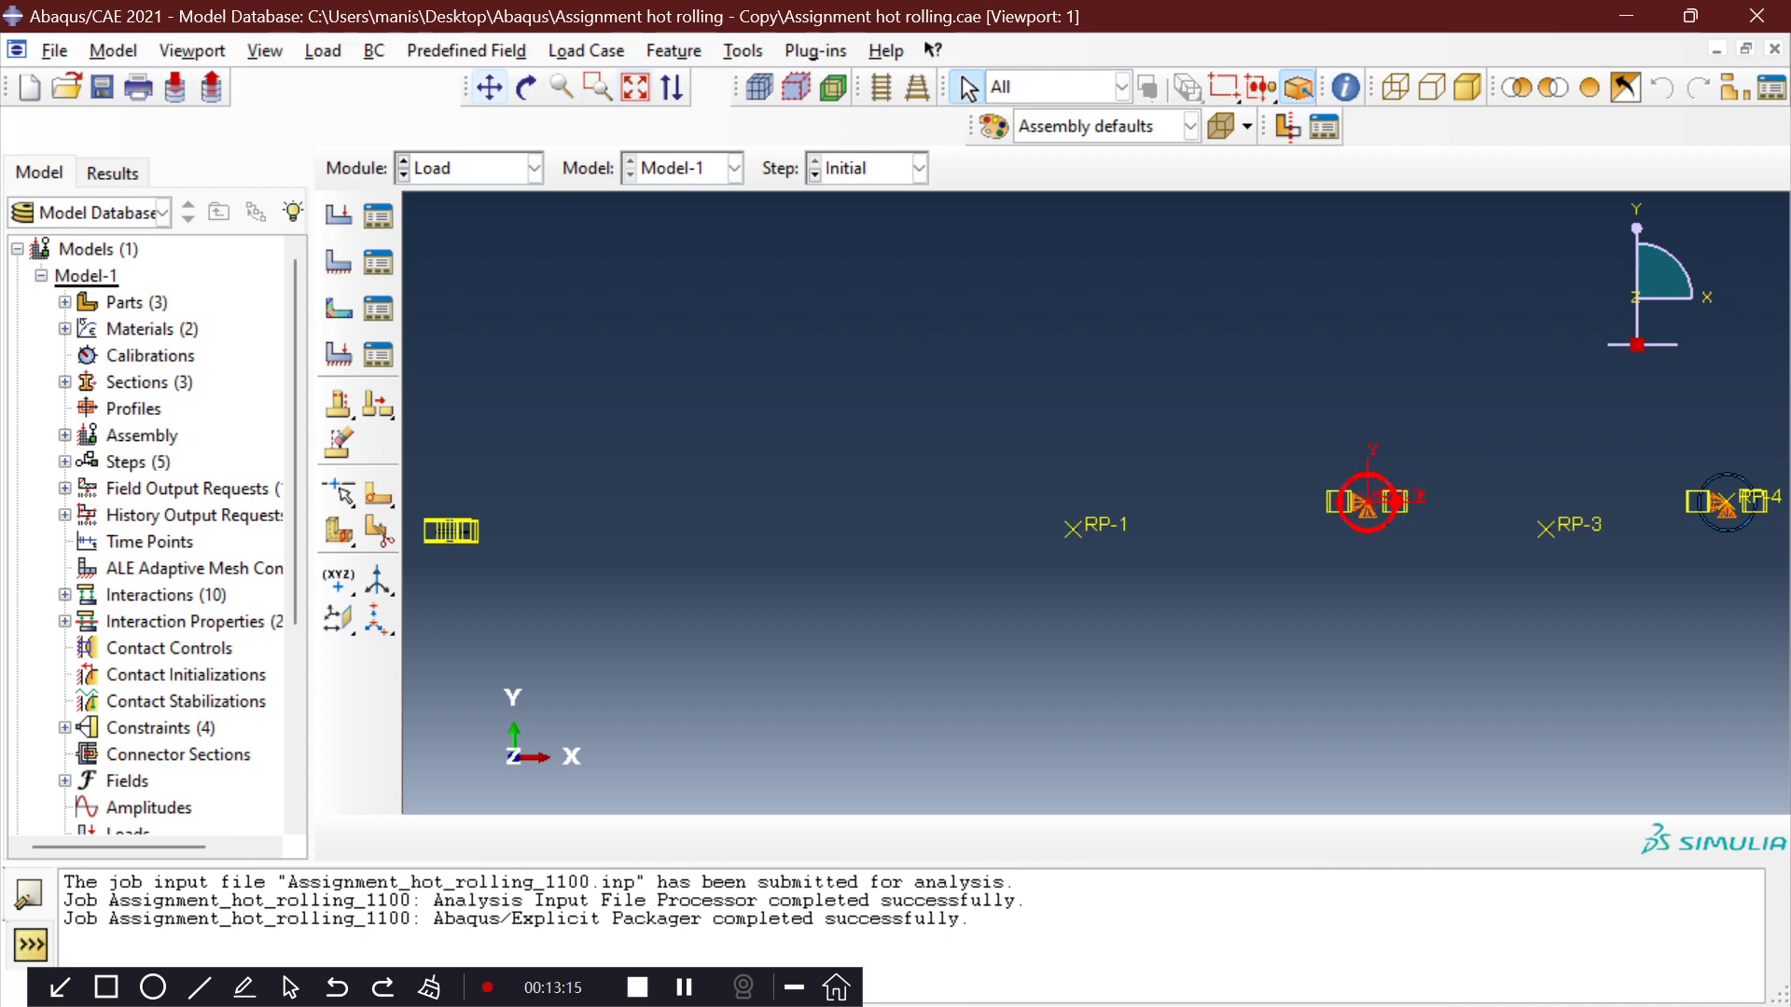
click(597, 86)
drag(1293, 451, 1447, 565)
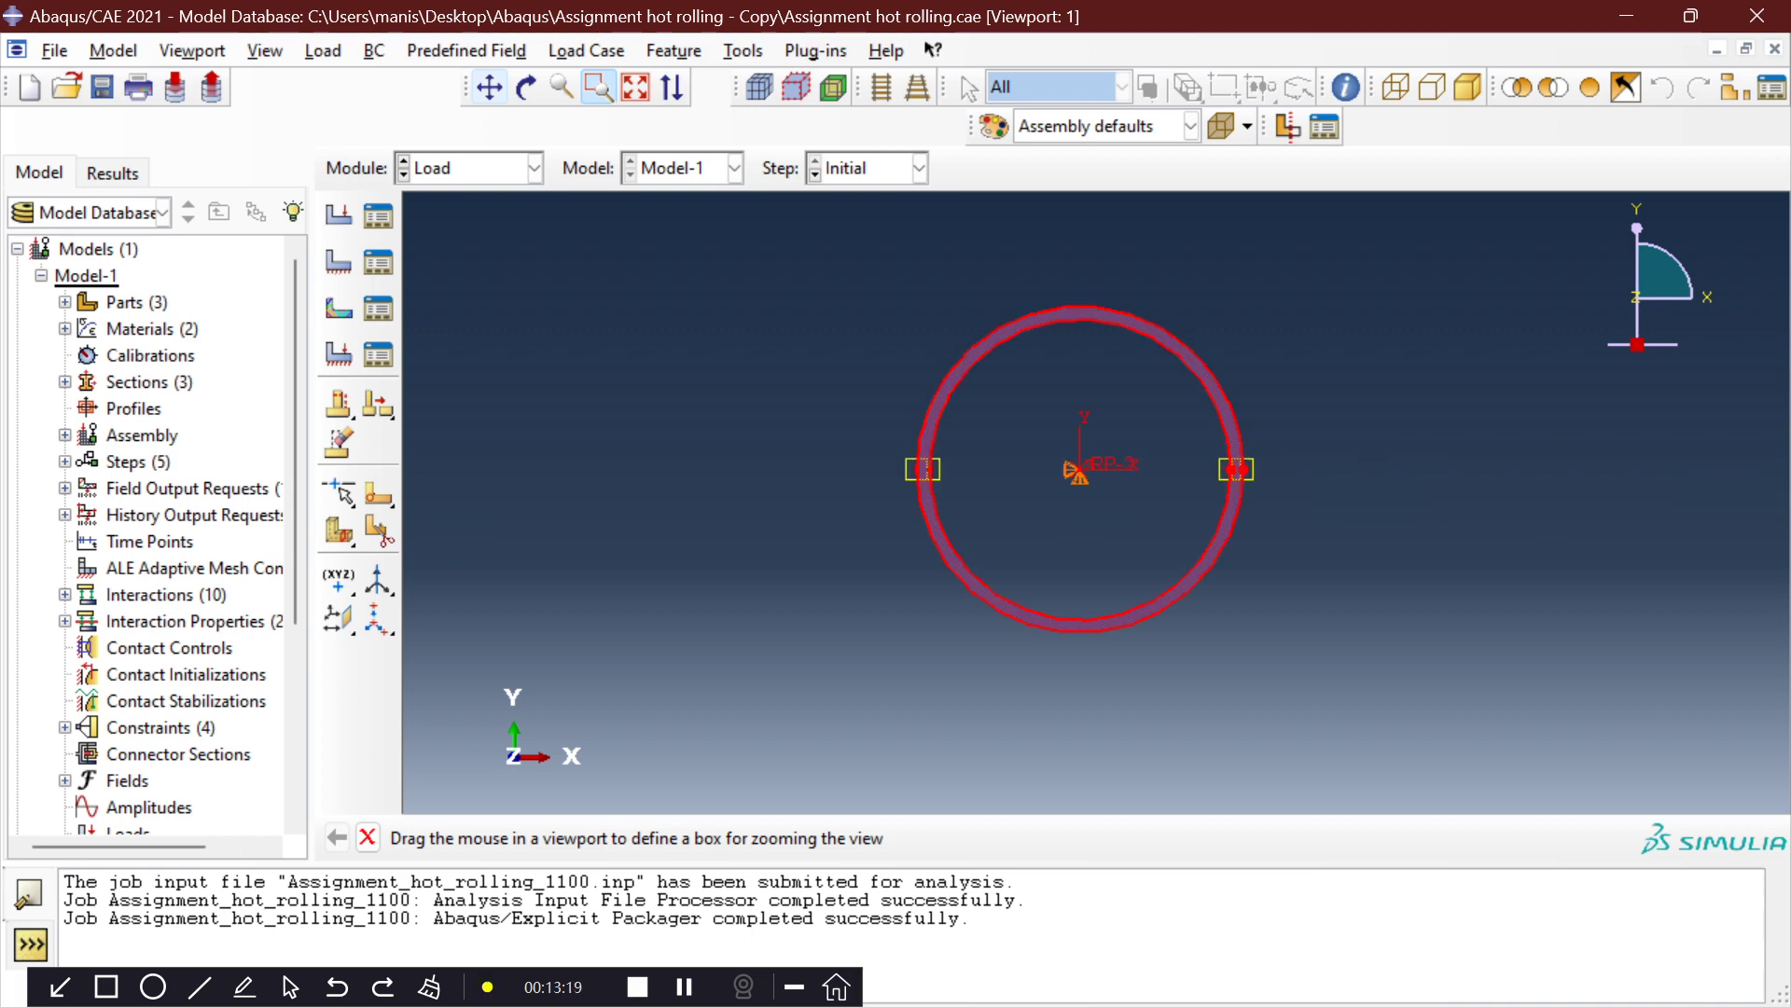
key(Escape)
key(Escape)
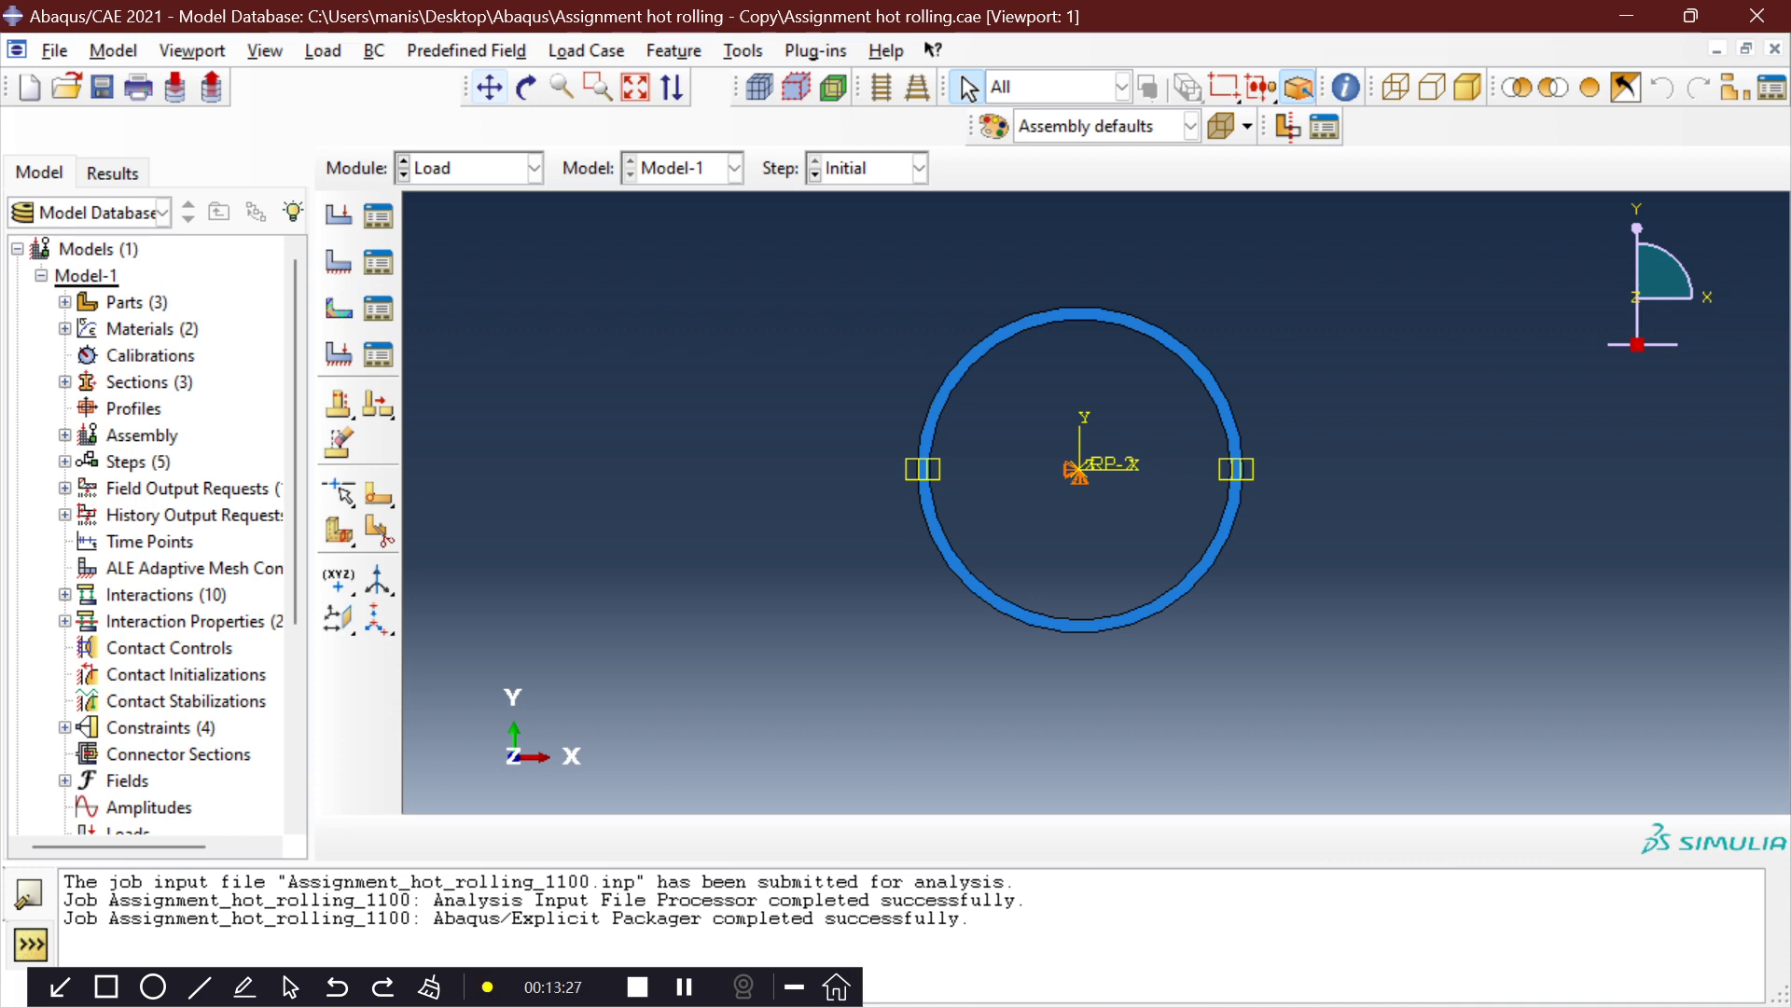
Switch to the Mesh module and try to open the mesh controls for the assembly.
click(535, 168)
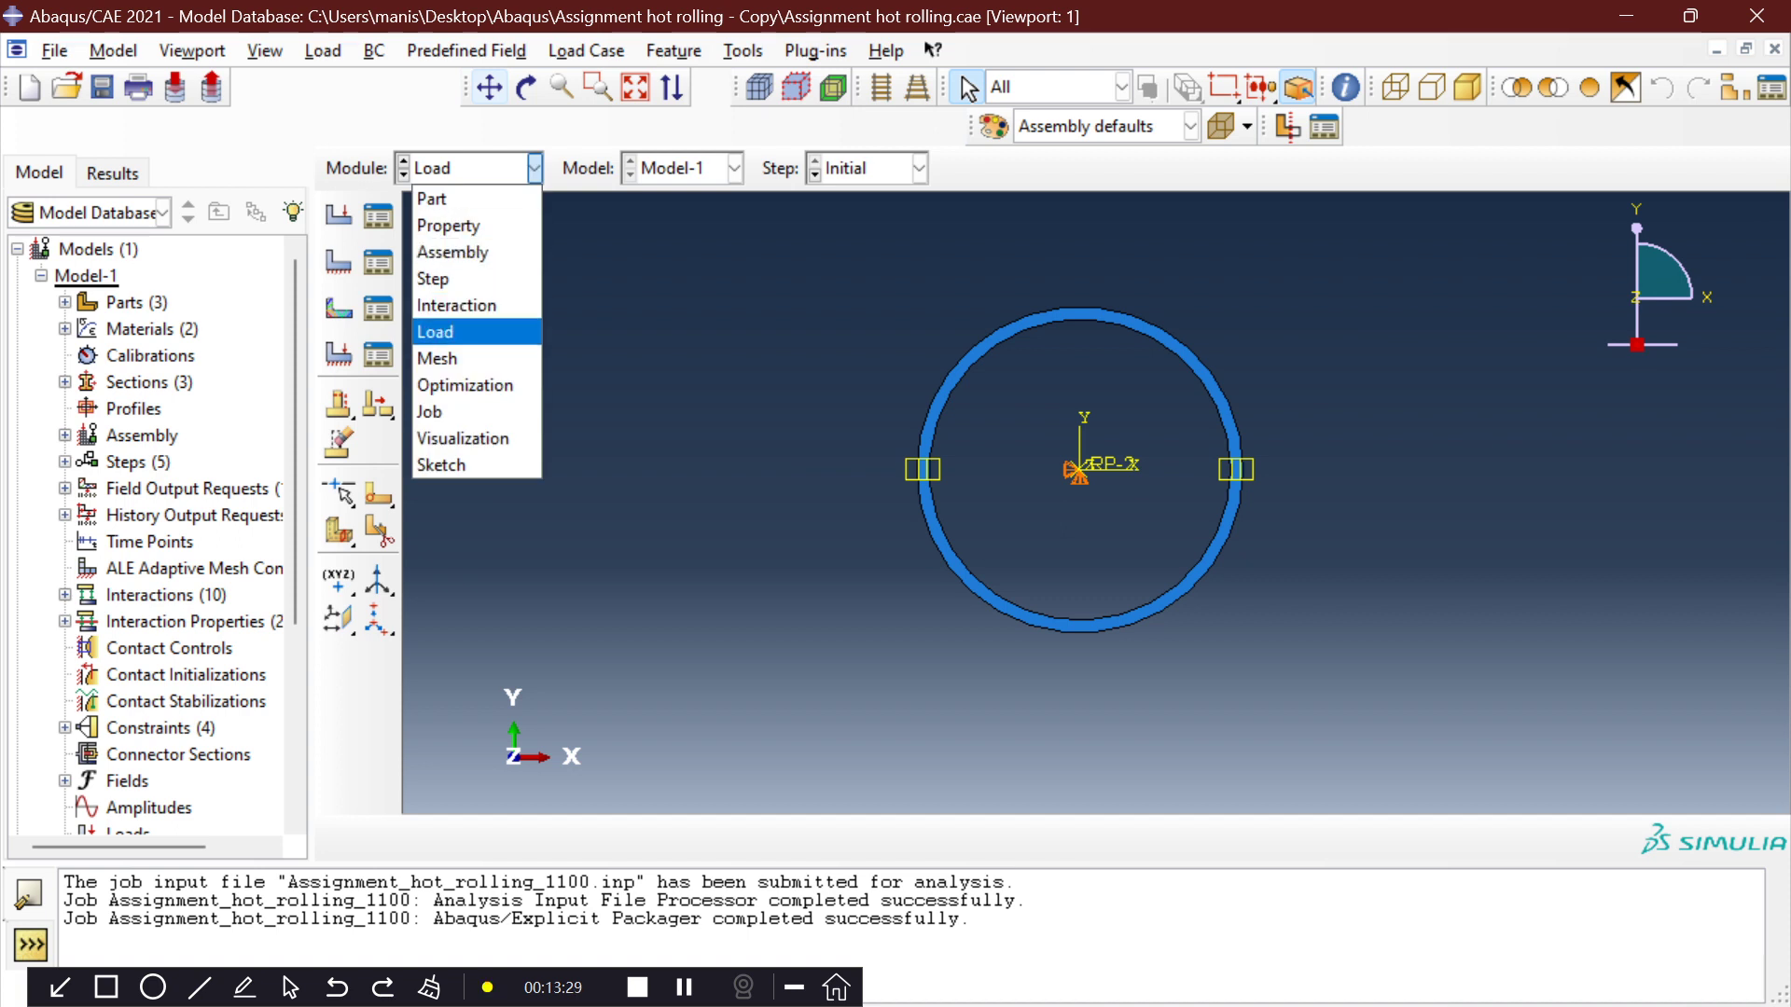
click(476, 359)
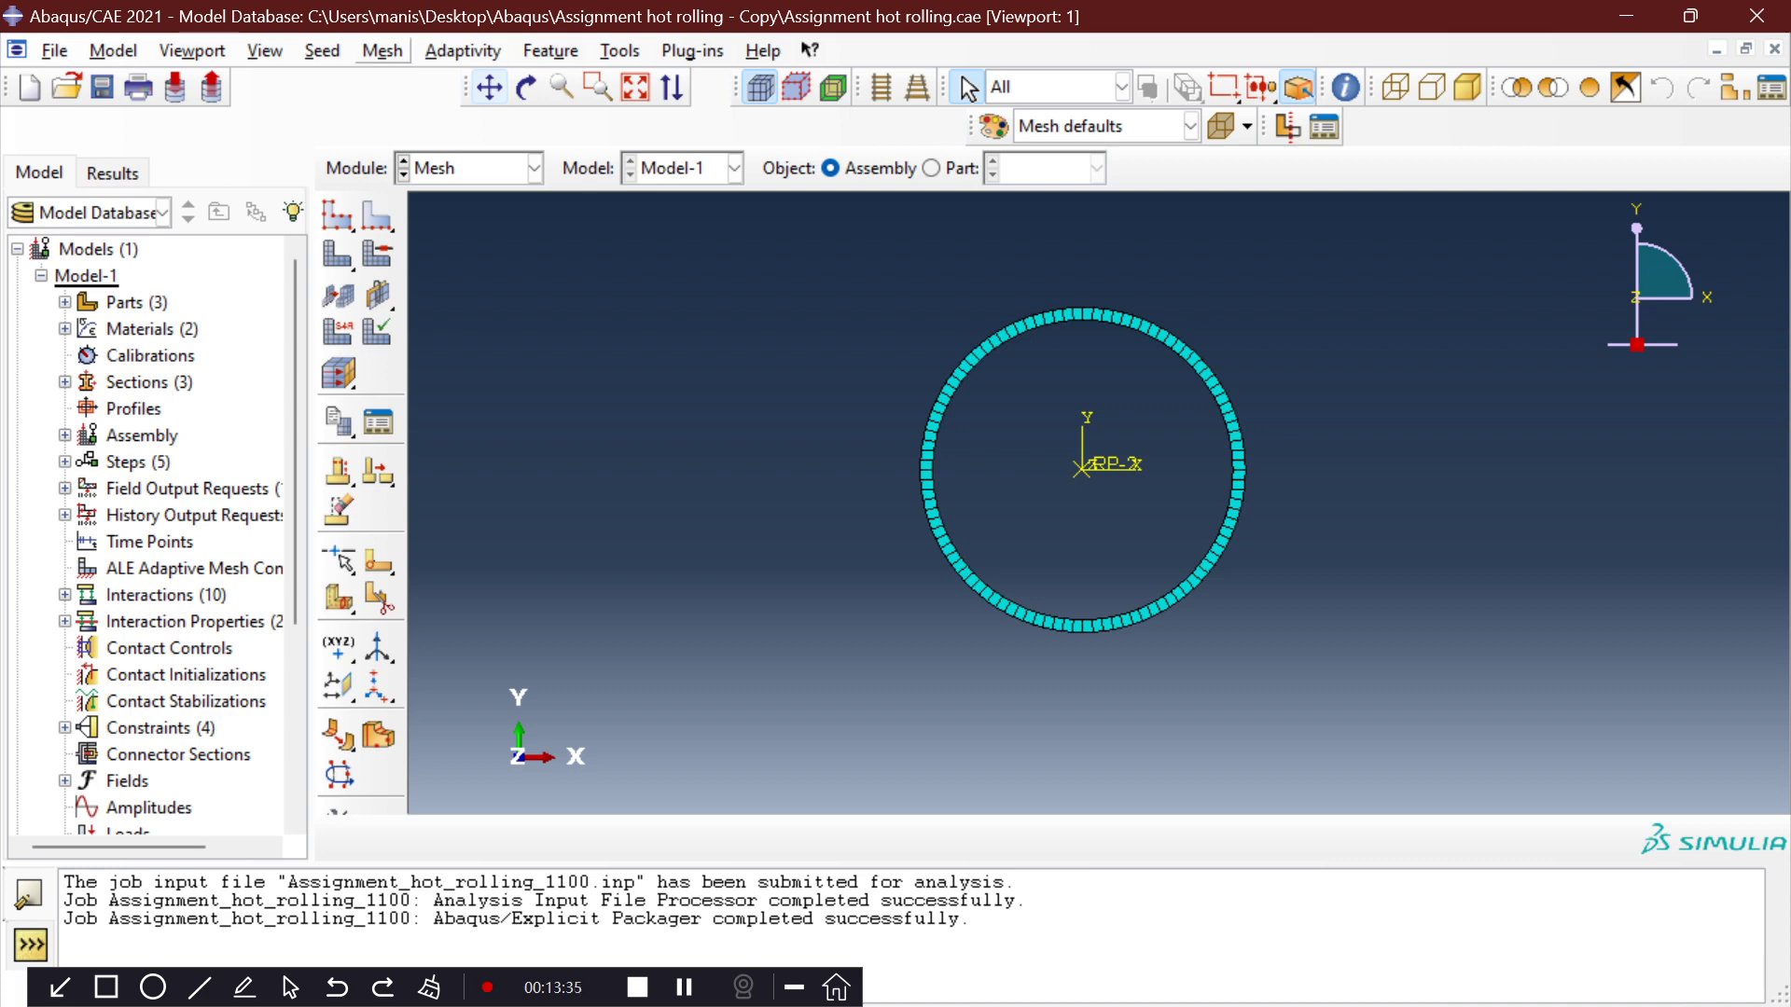
click(382, 51)
click(423, 81)
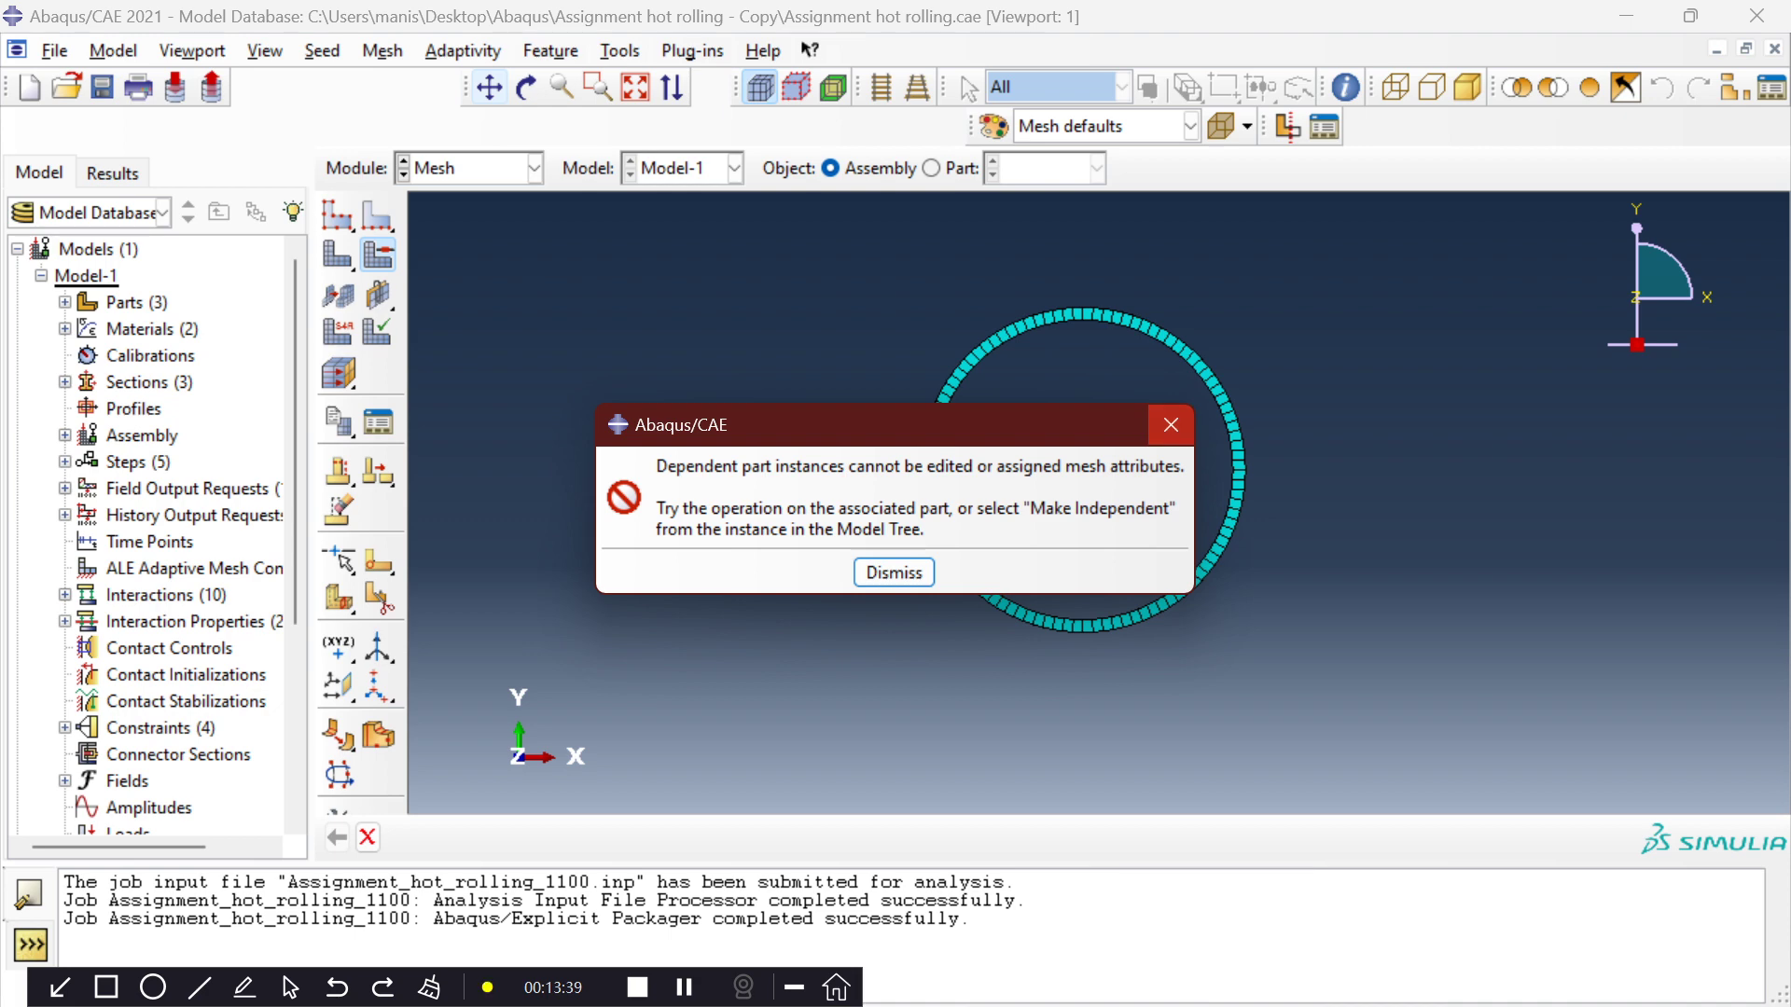
click(1171, 425)
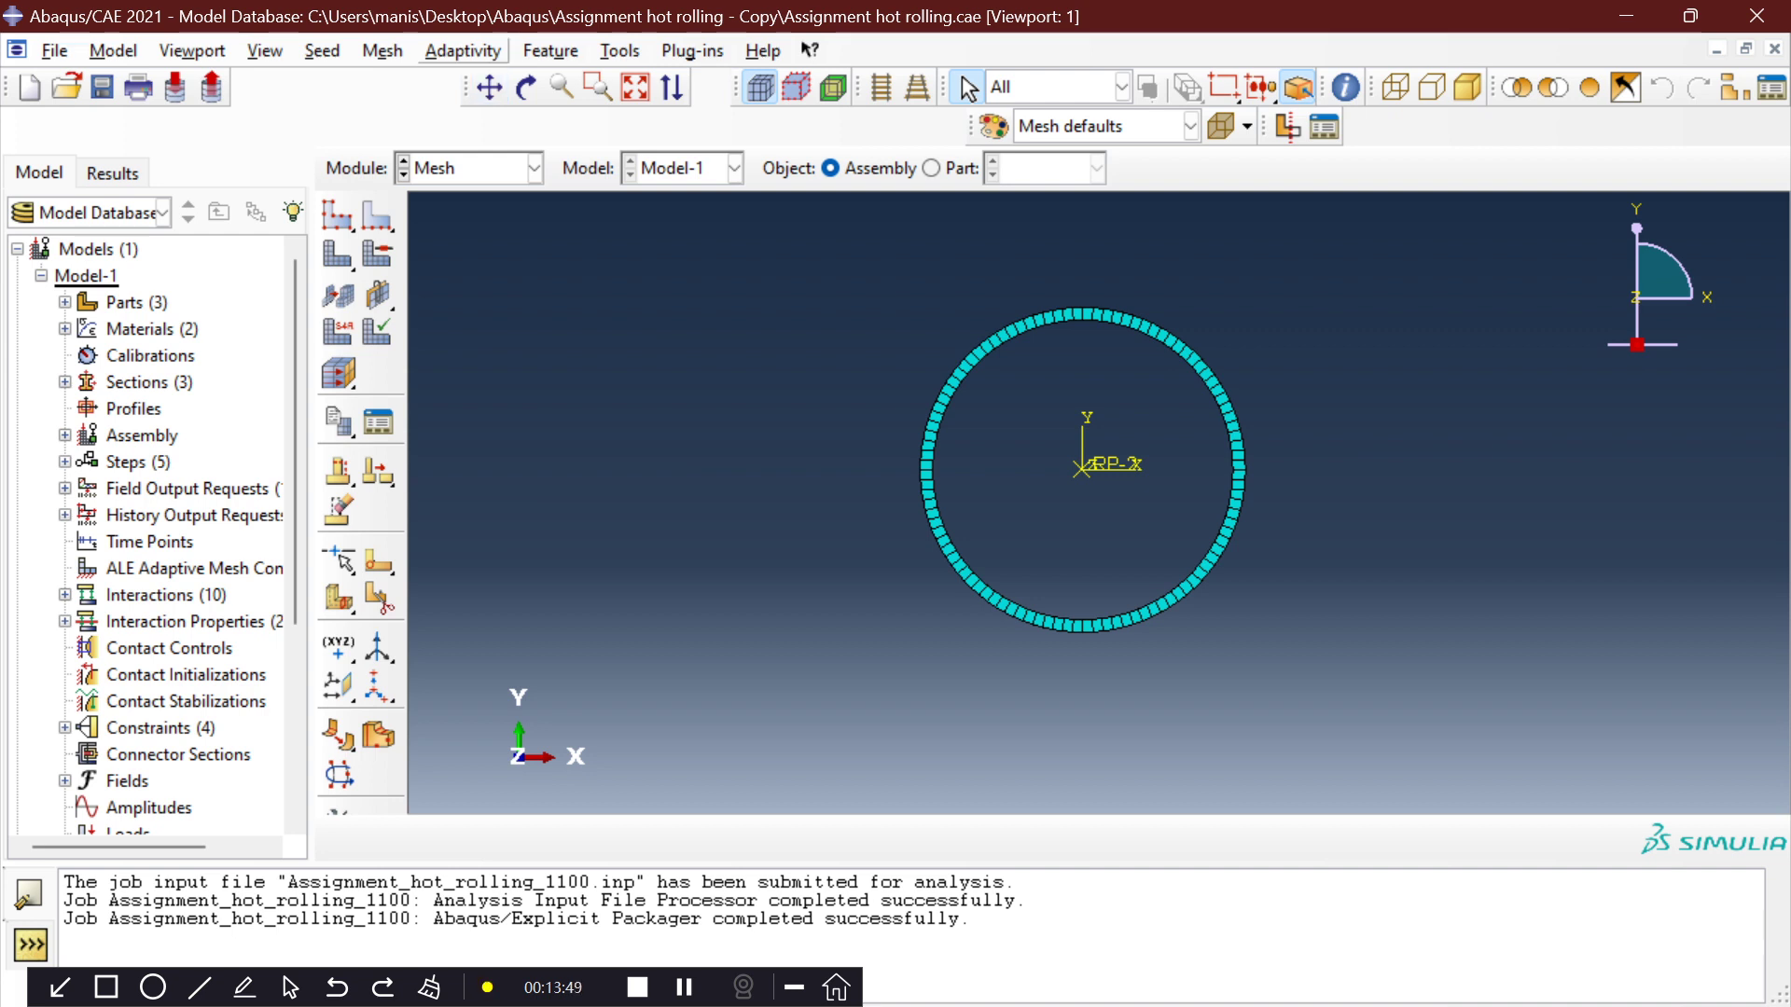
Try to open the element type settings for the assembly's part instances.
click(464, 50)
click(464, 50)
click(383, 50)
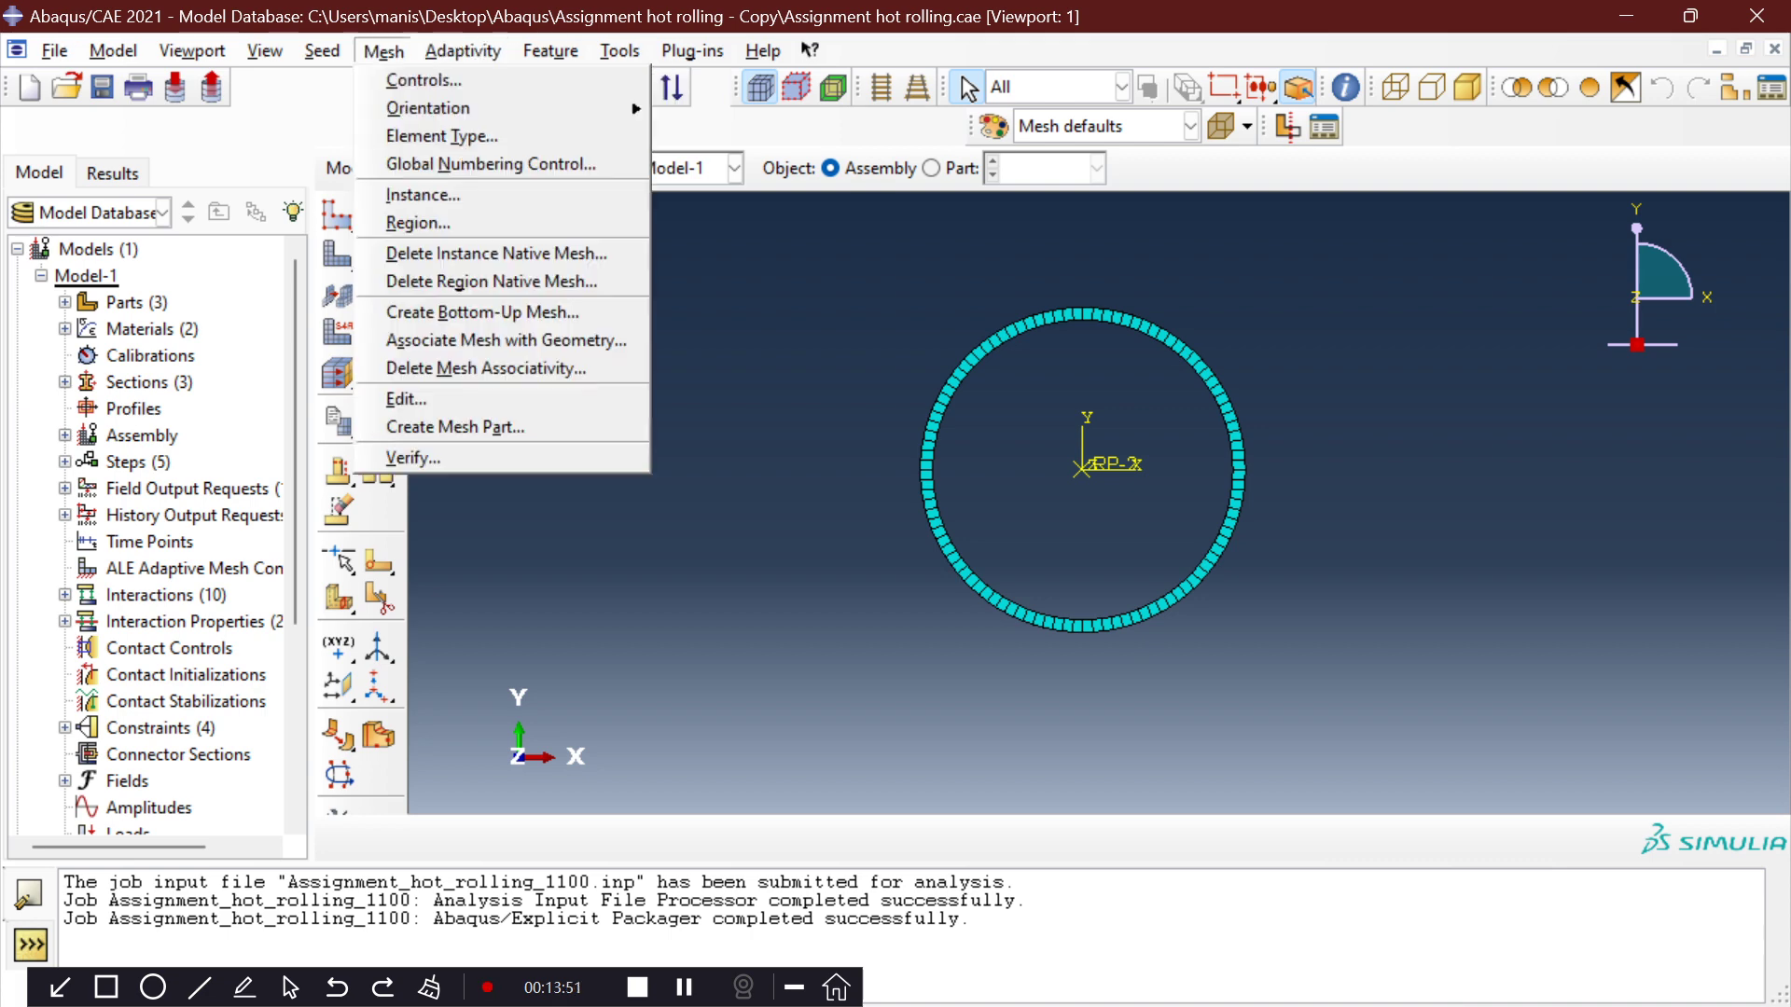
click(442, 136)
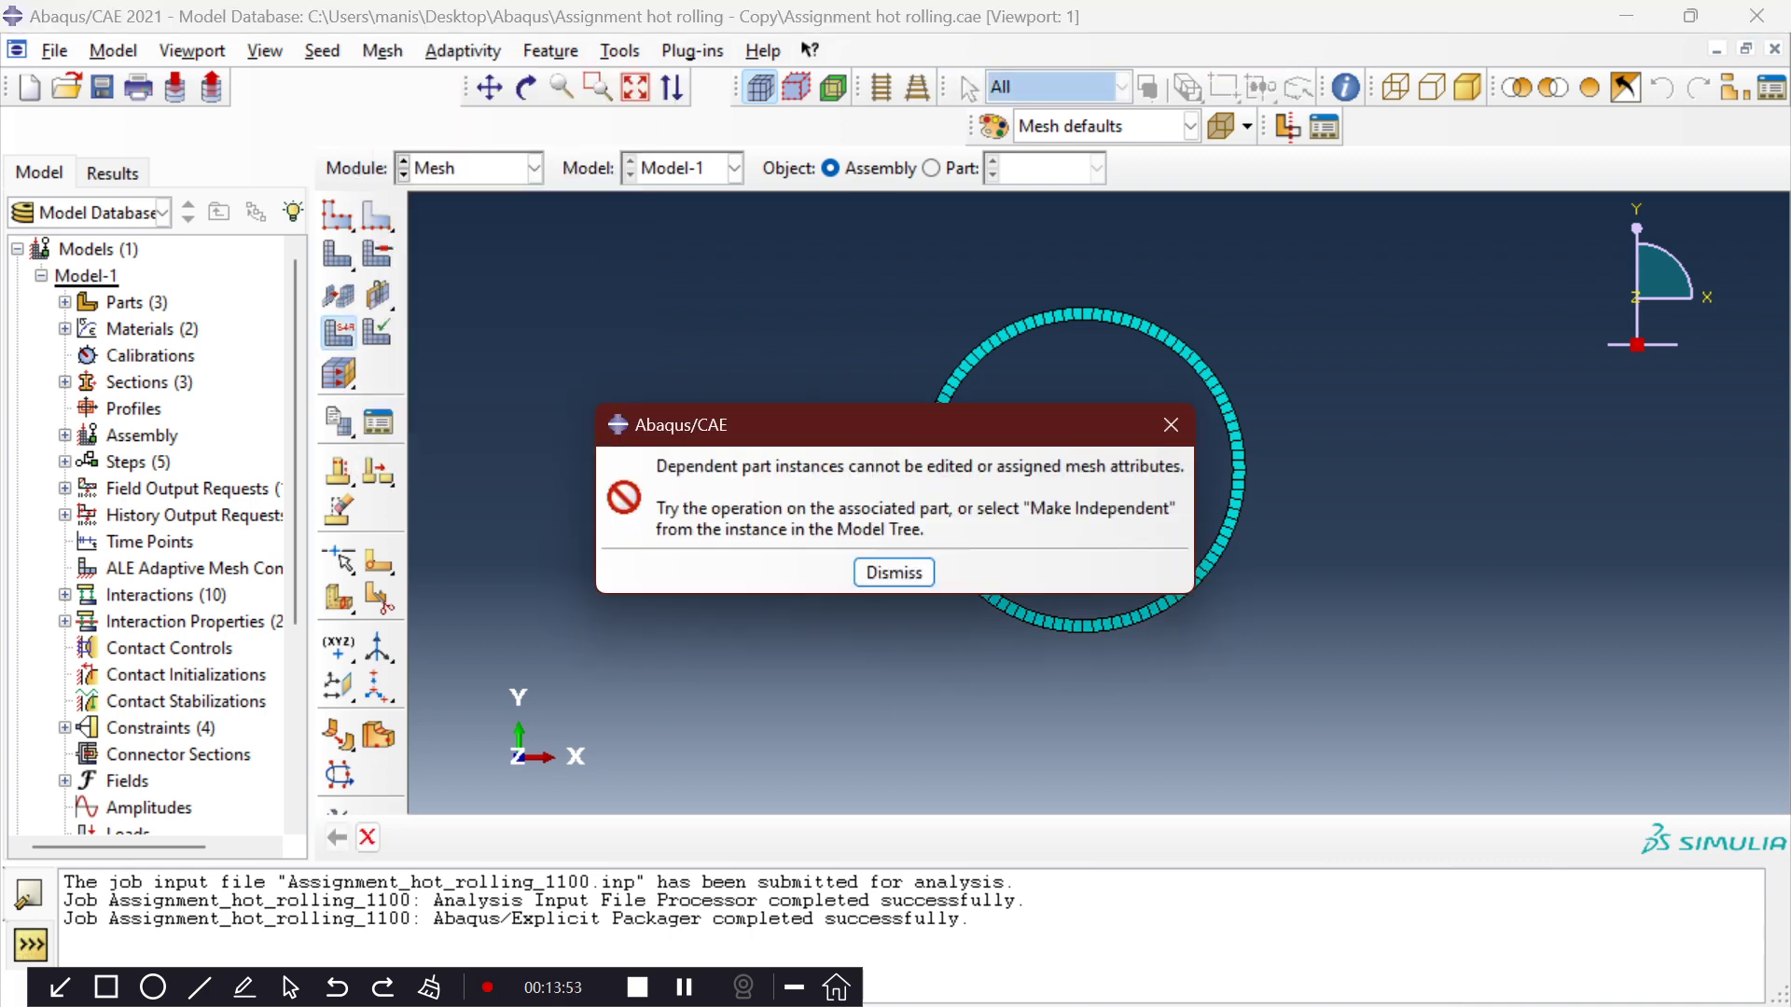
click(1171, 425)
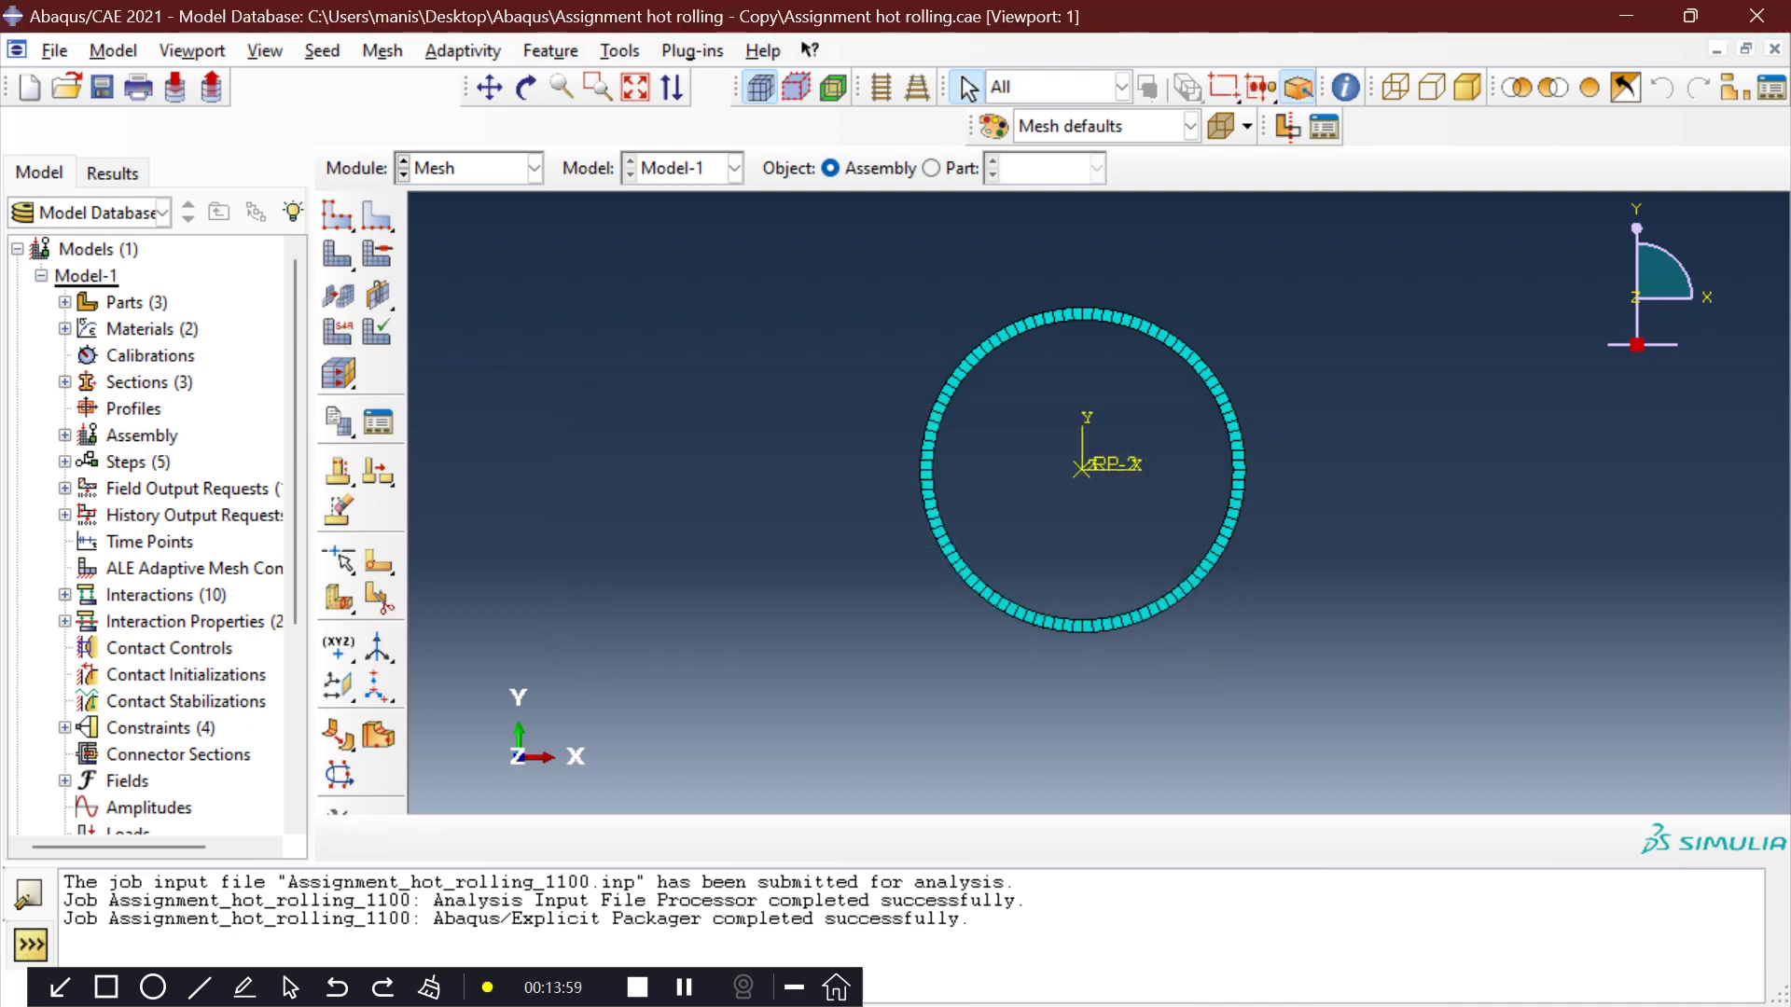
Try to open the local edge seeding for the assembly's part instances.
click(323, 50)
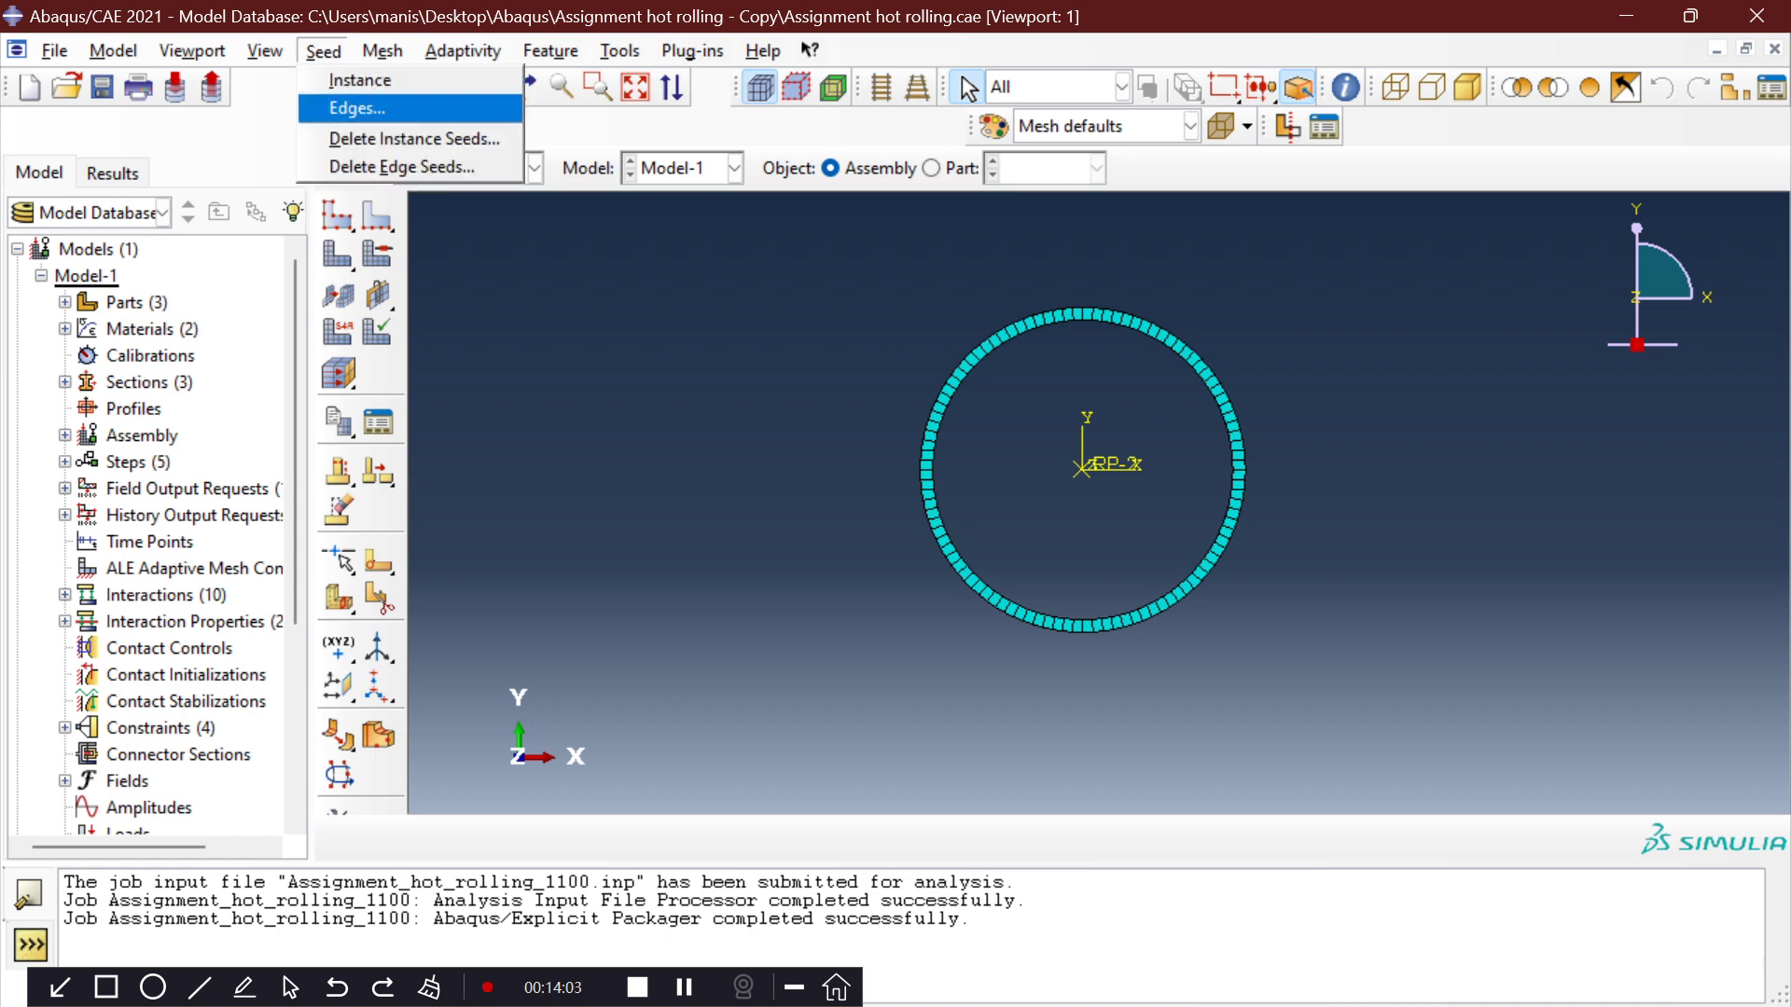
click(357, 108)
click(893, 571)
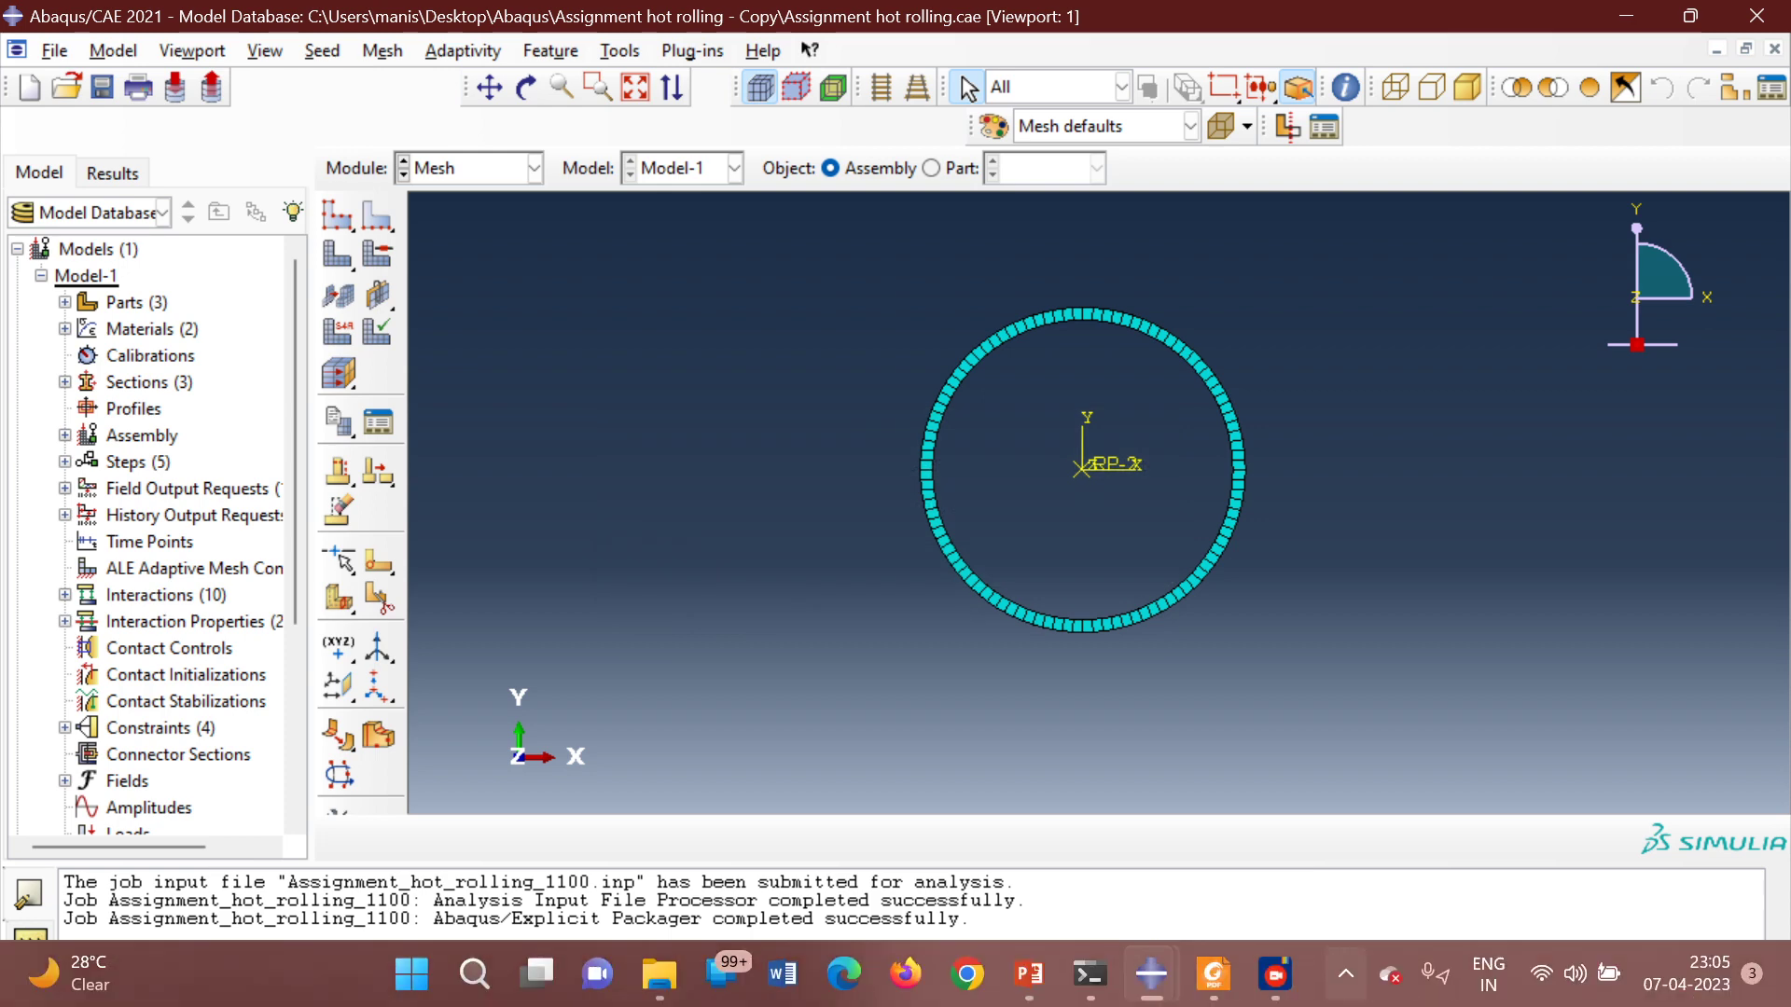
Switch to the monitor of job Assignment_hot_rolling_1100 and temporarily enlarge its increment table to examine the solver's progress.
mouse_move(1151, 974)
click(1293, 821)
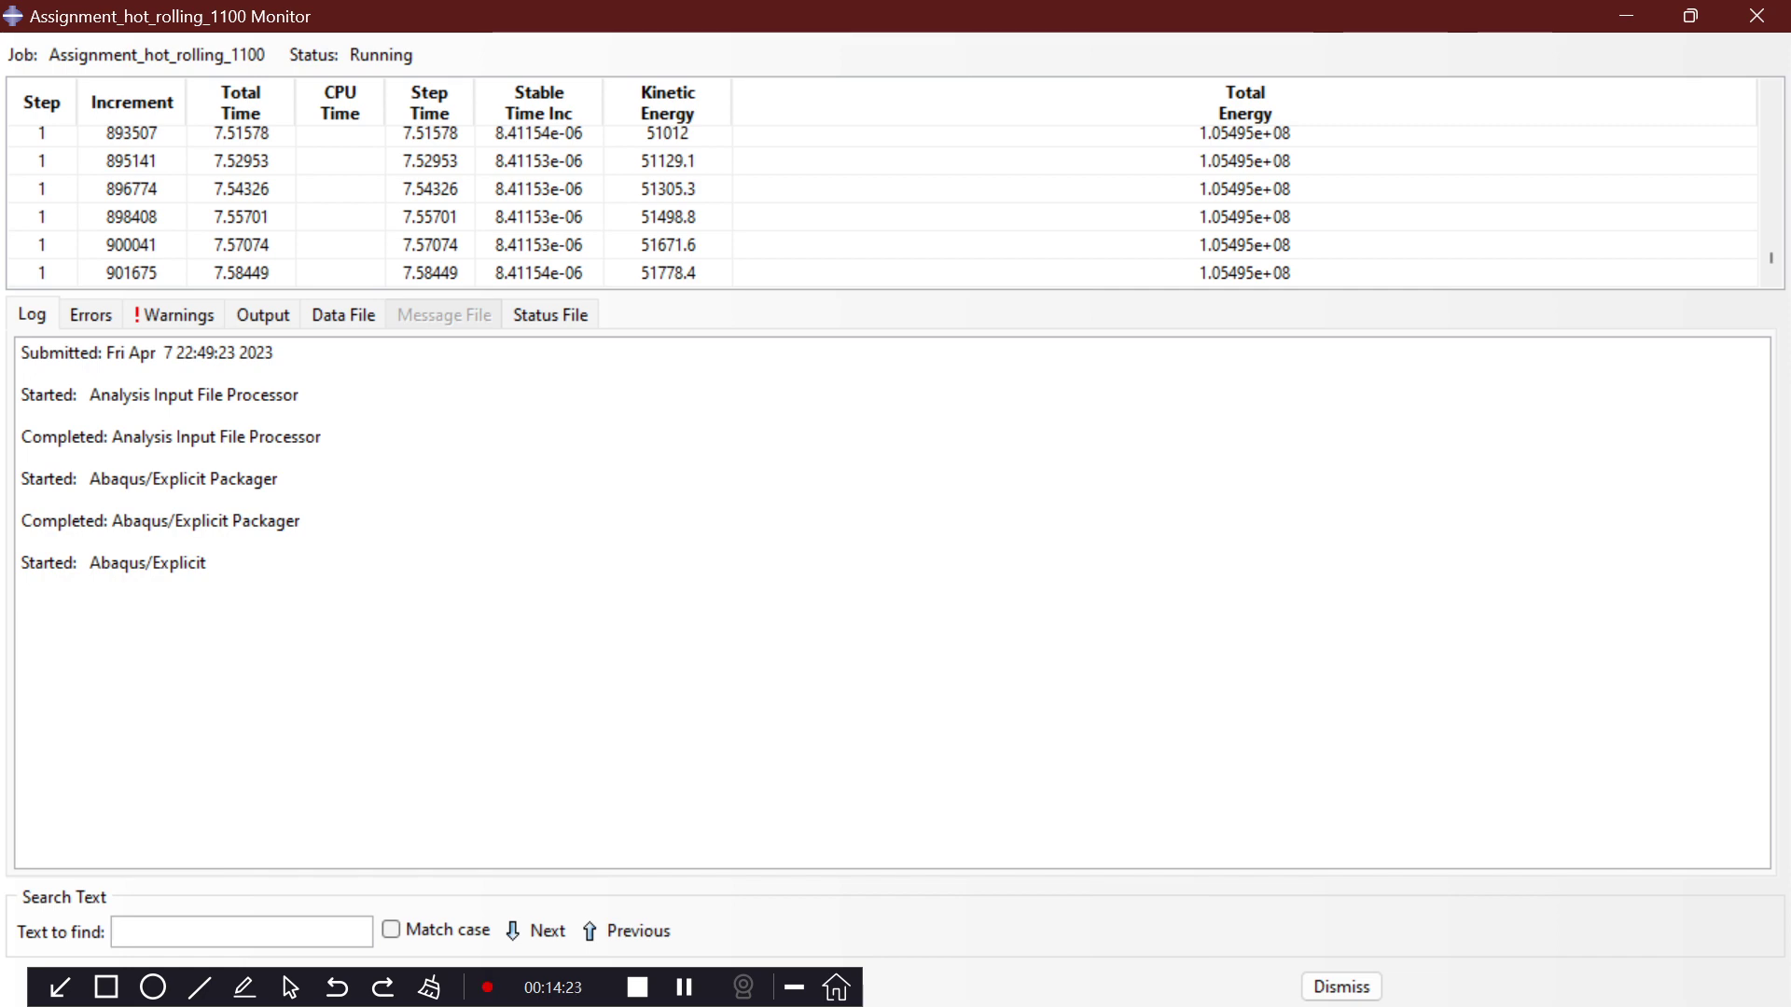
drag(896, 294, 896, 702)
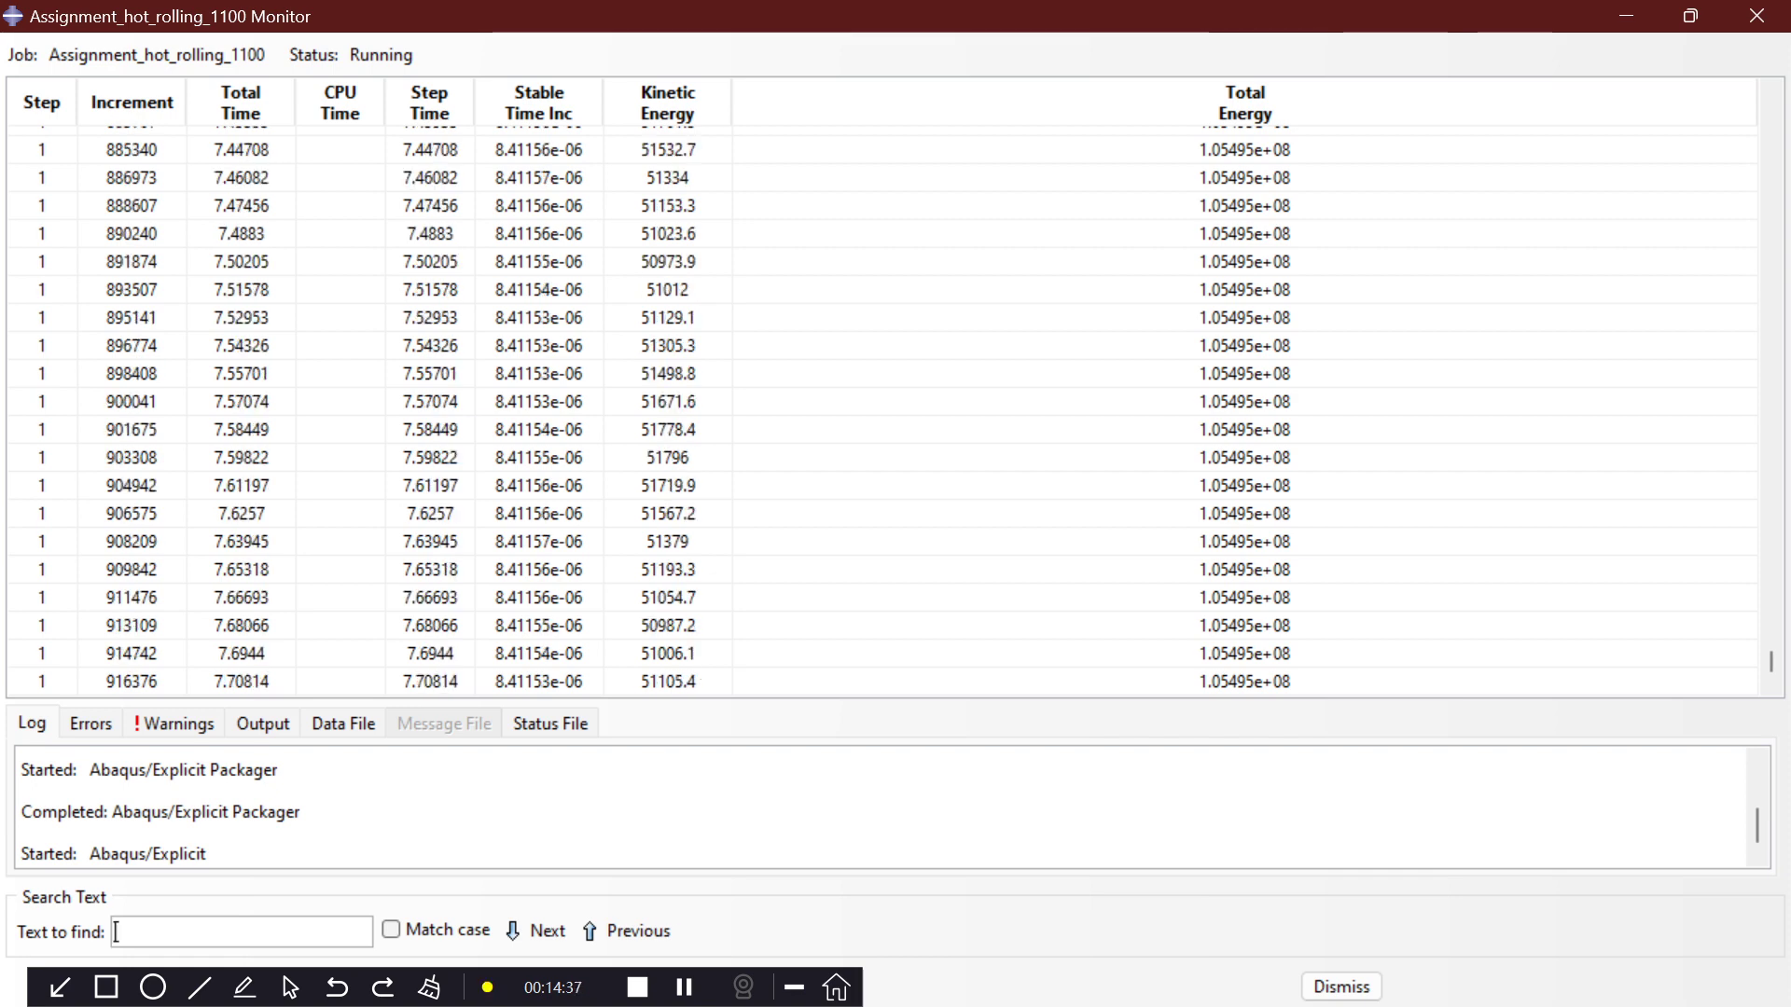
drag(896, 702, 896, 334)
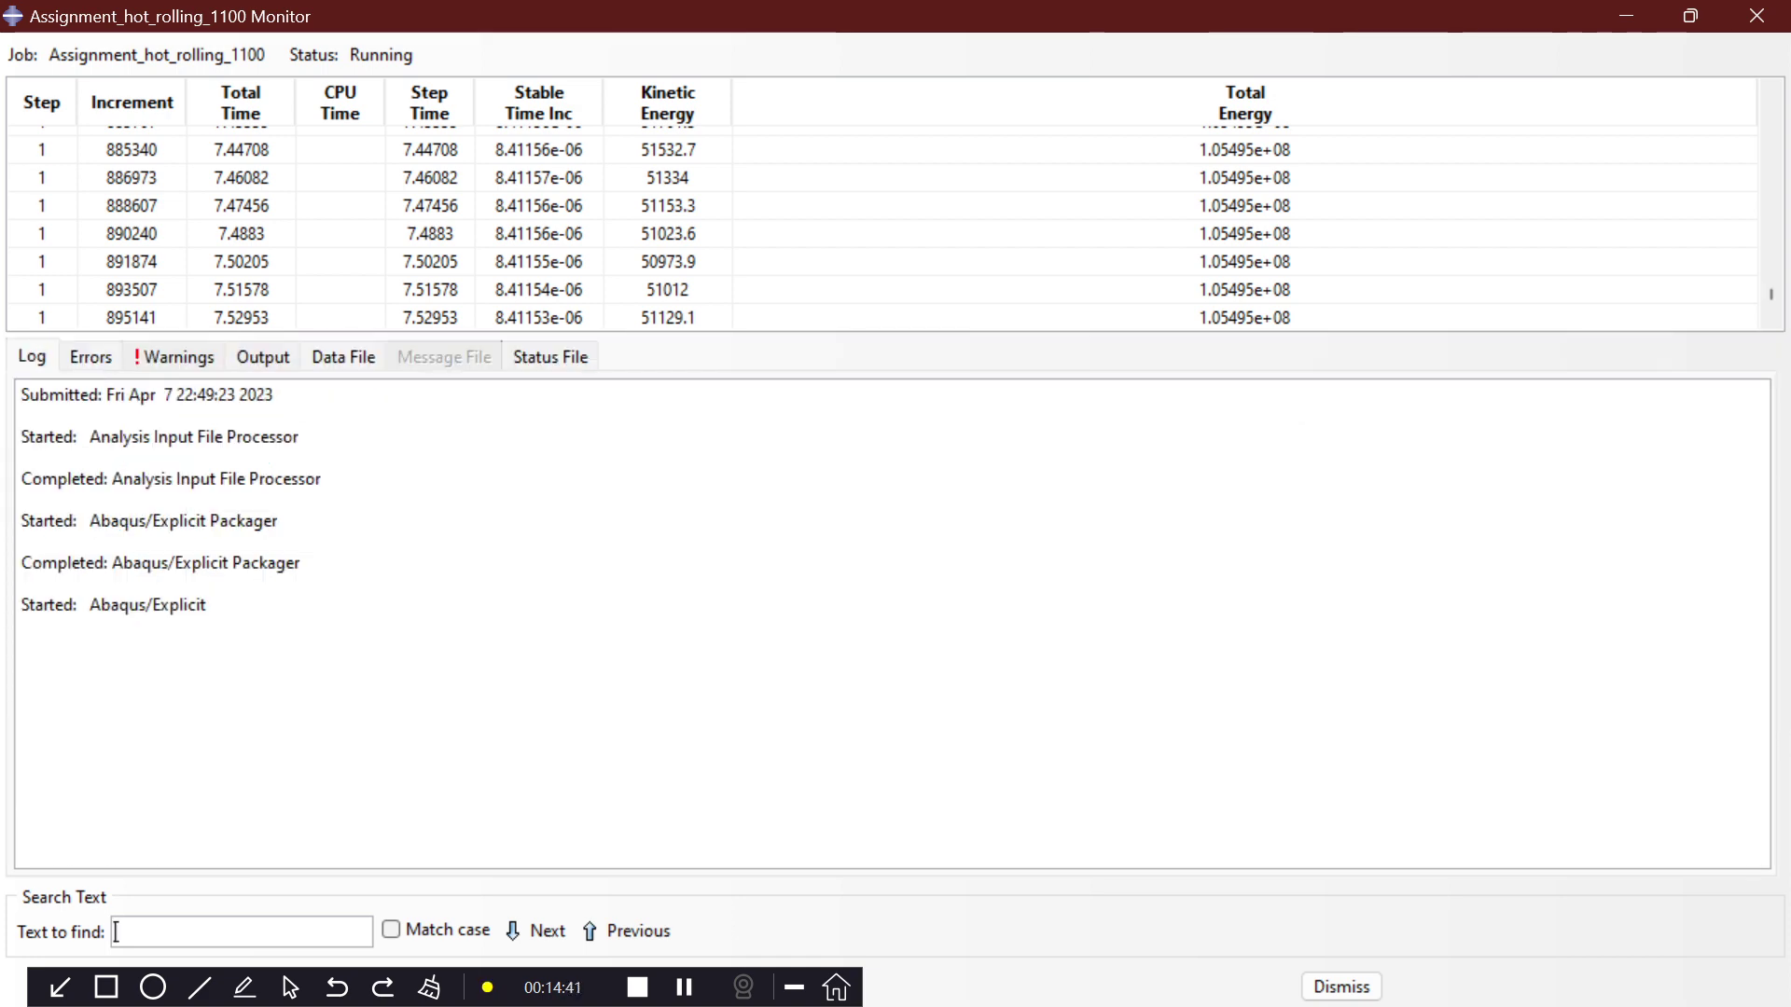
Read through the job's data file down to the problem size and job time summary.
click(342, 356)
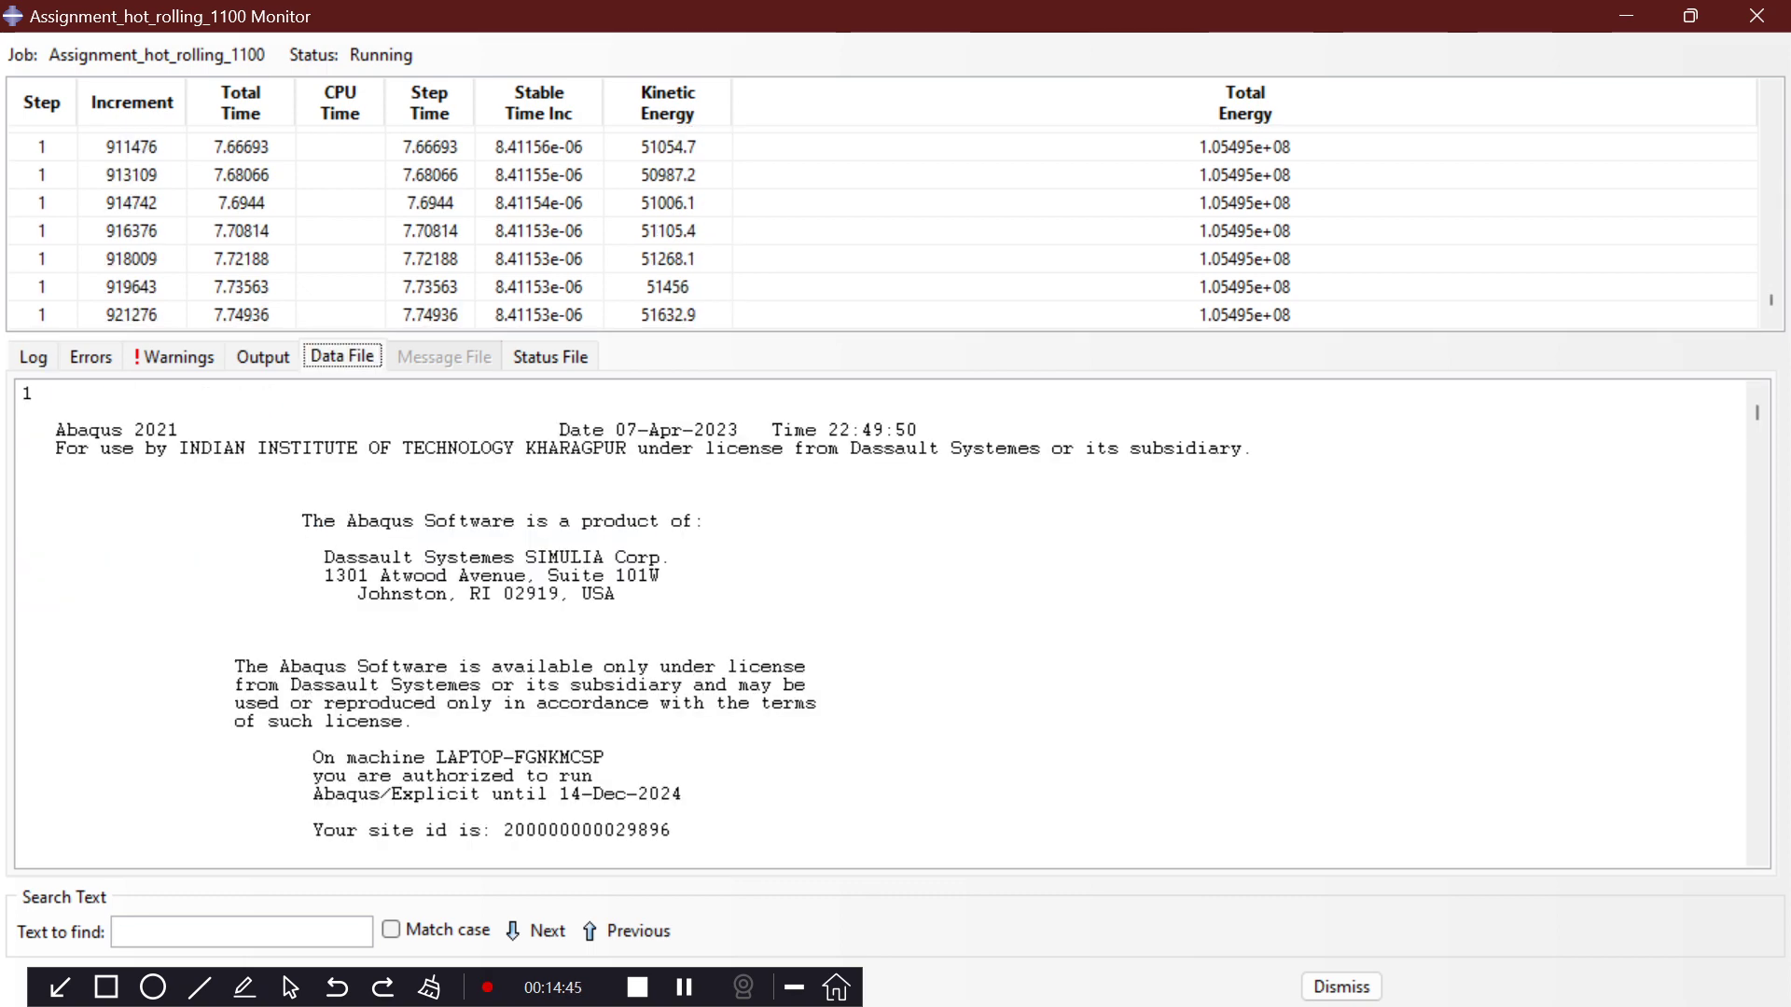
scroll(886, 623, down, 1)
scroll(886, 623, down, 15)
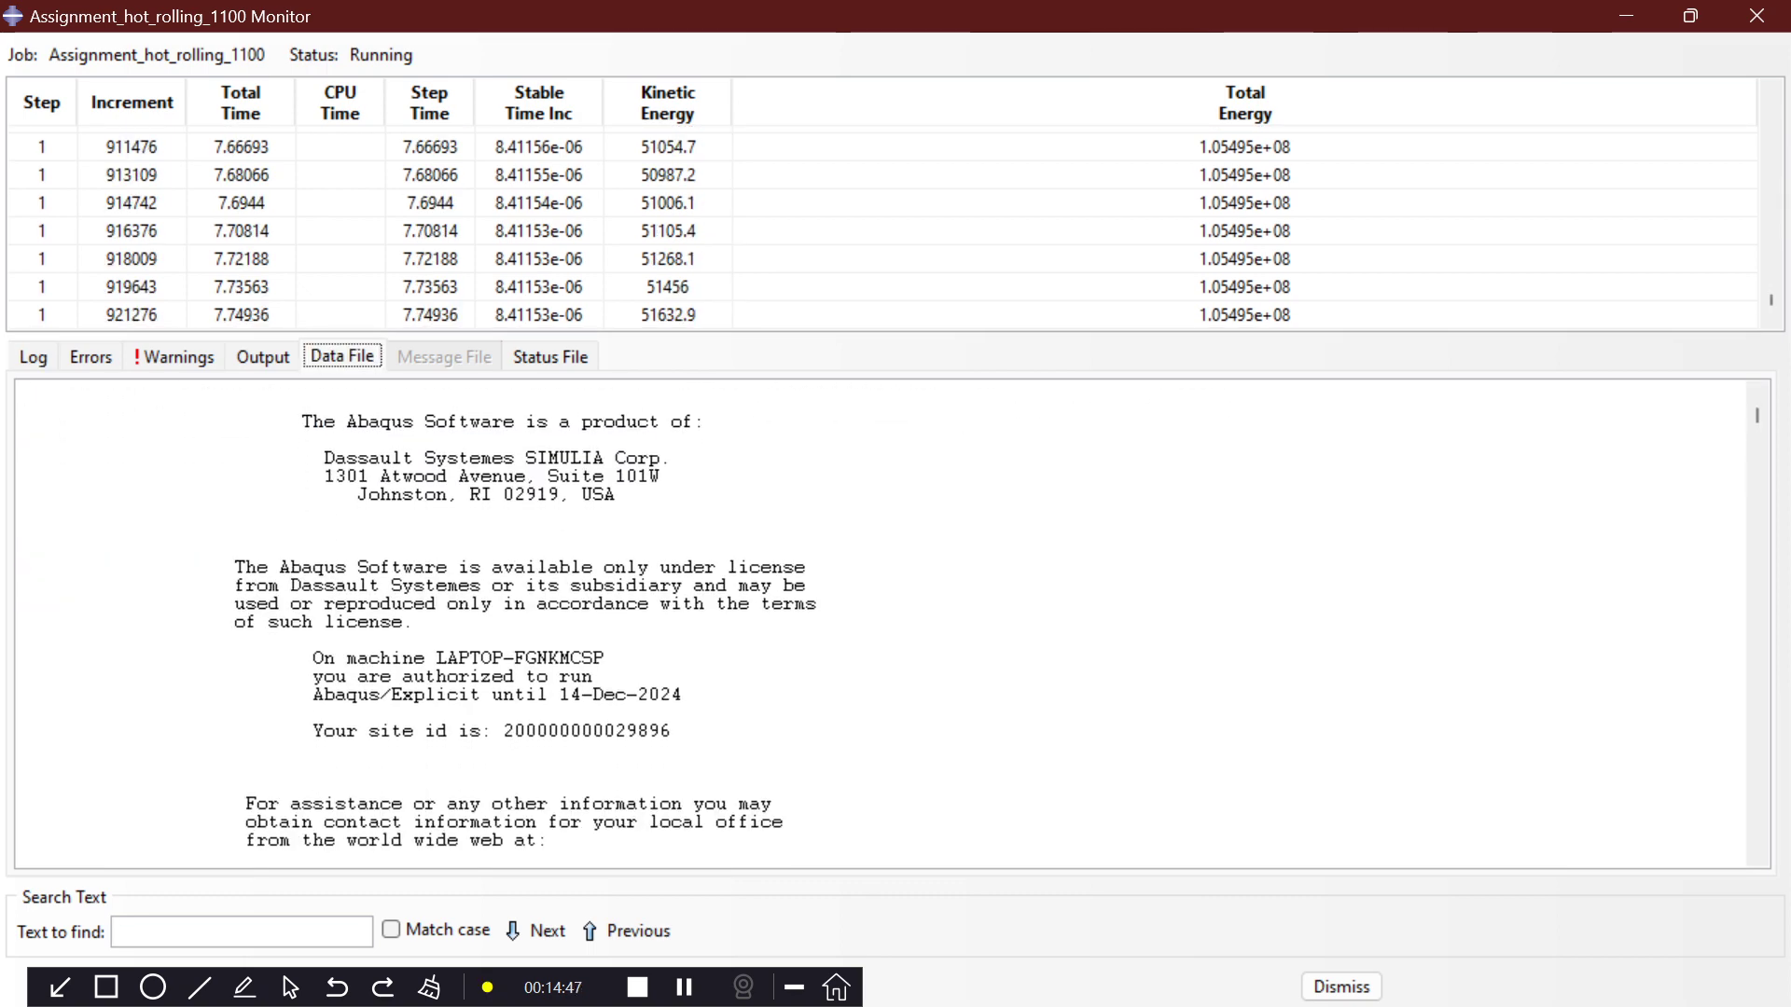
scroll(886, 623, down, 20)
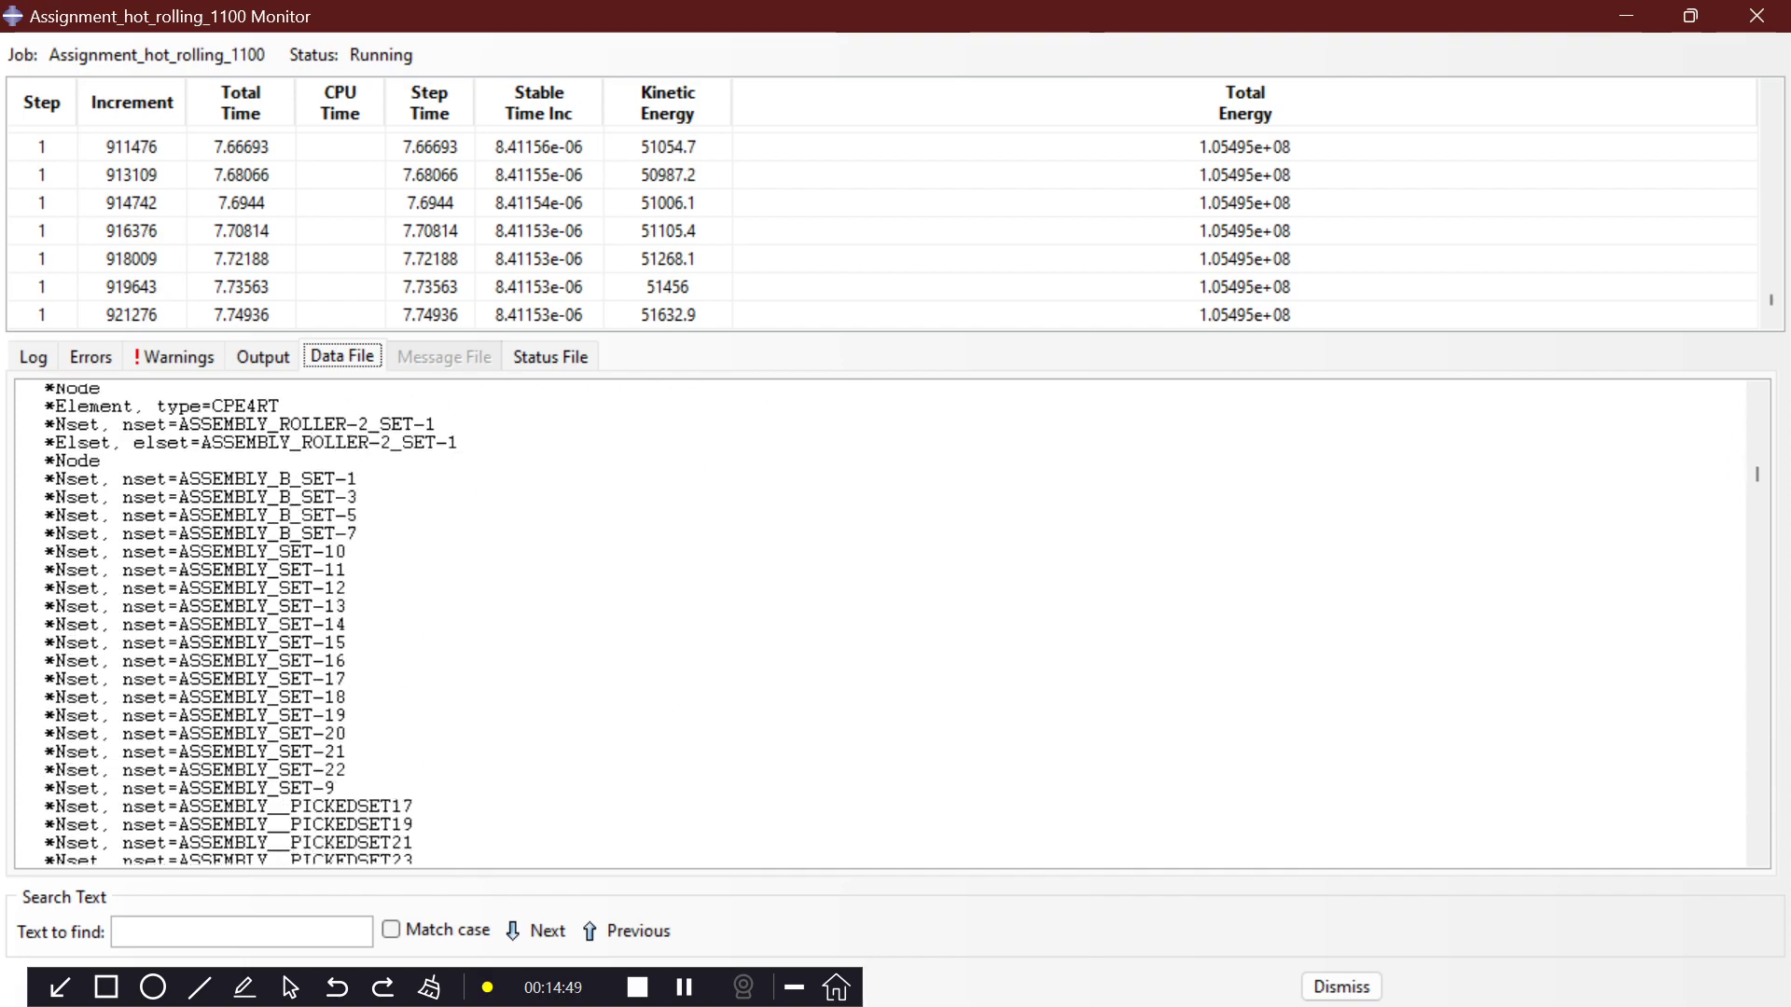
scroll(886, 623, down, 20)
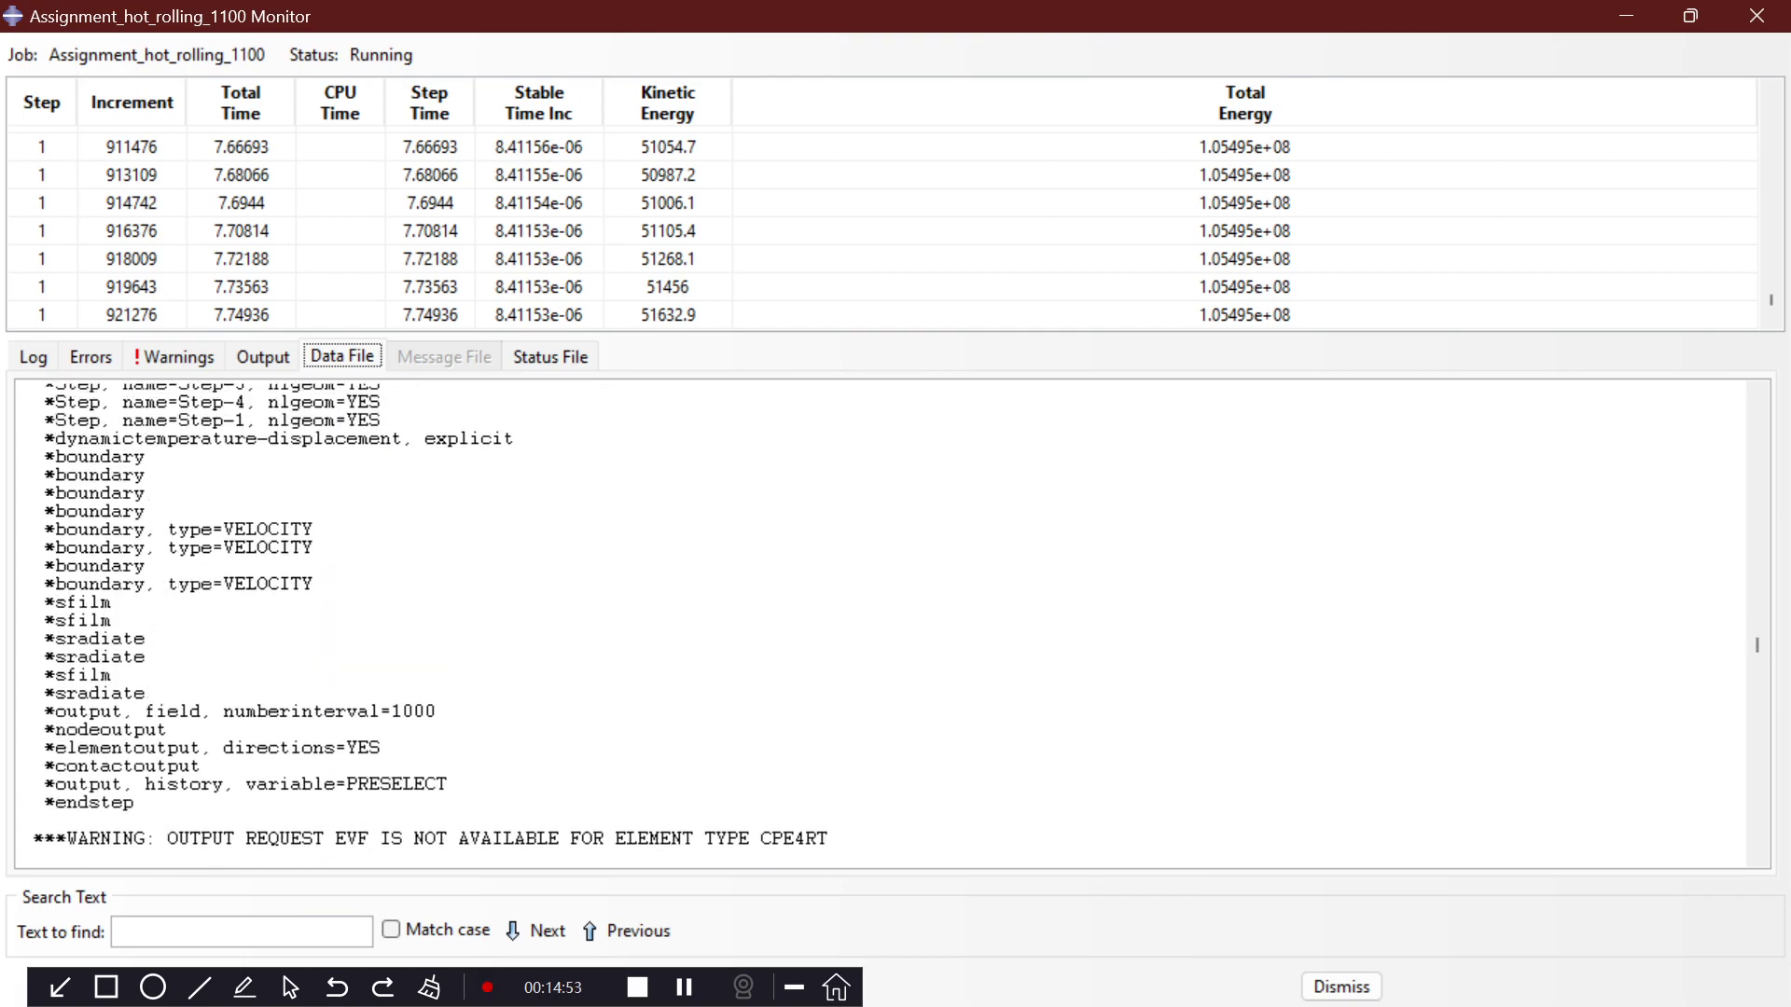
scroll(887, 623, up, 7)
scroll(886, 623, down, 15)
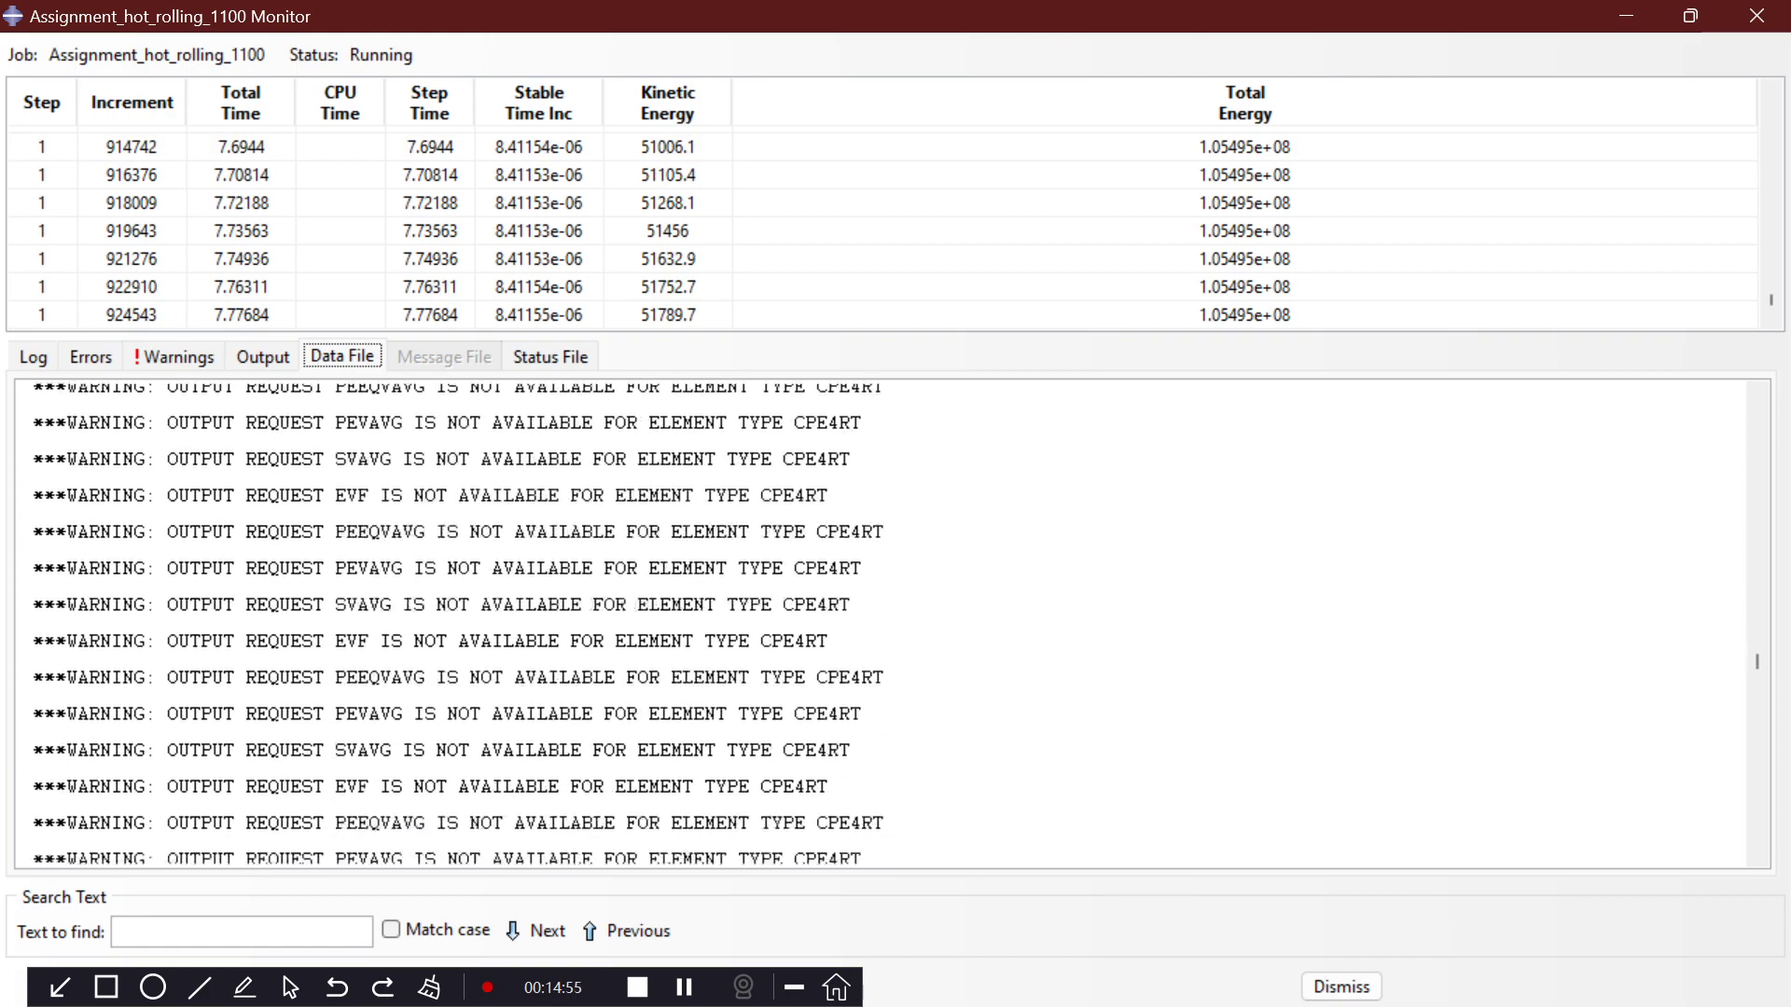
scroll(886, 623, up, 10)
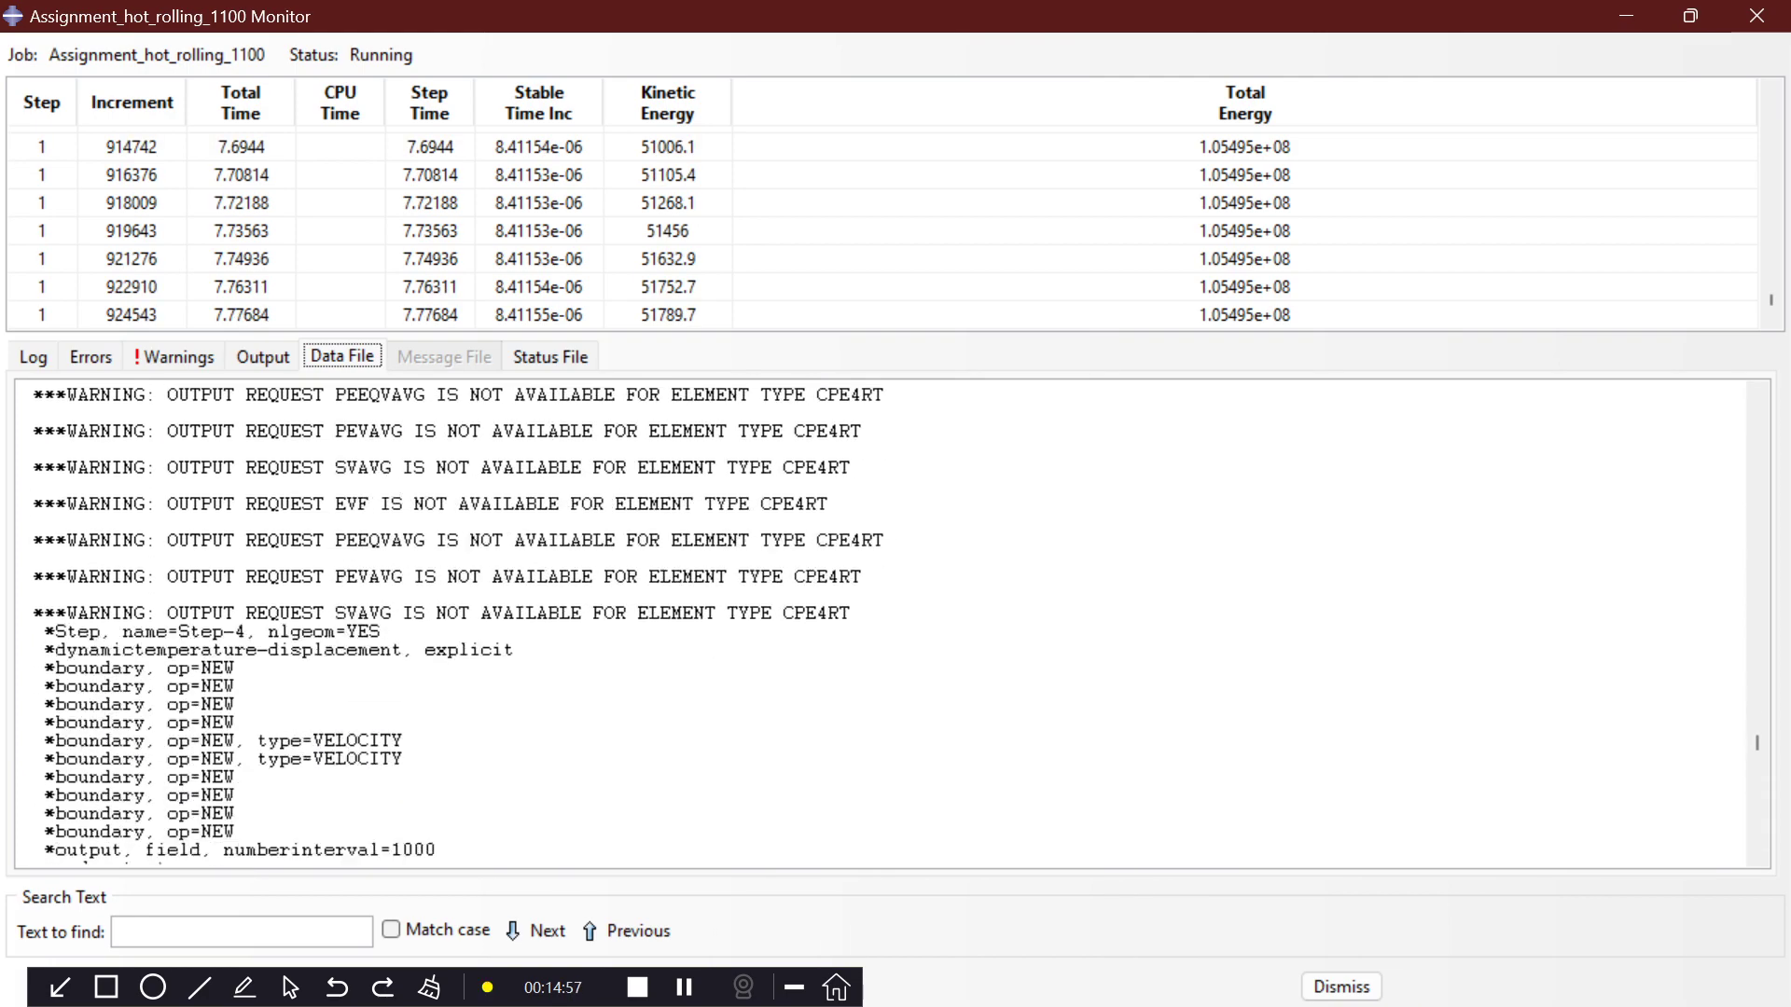
scroll(892, 623, down, 12)
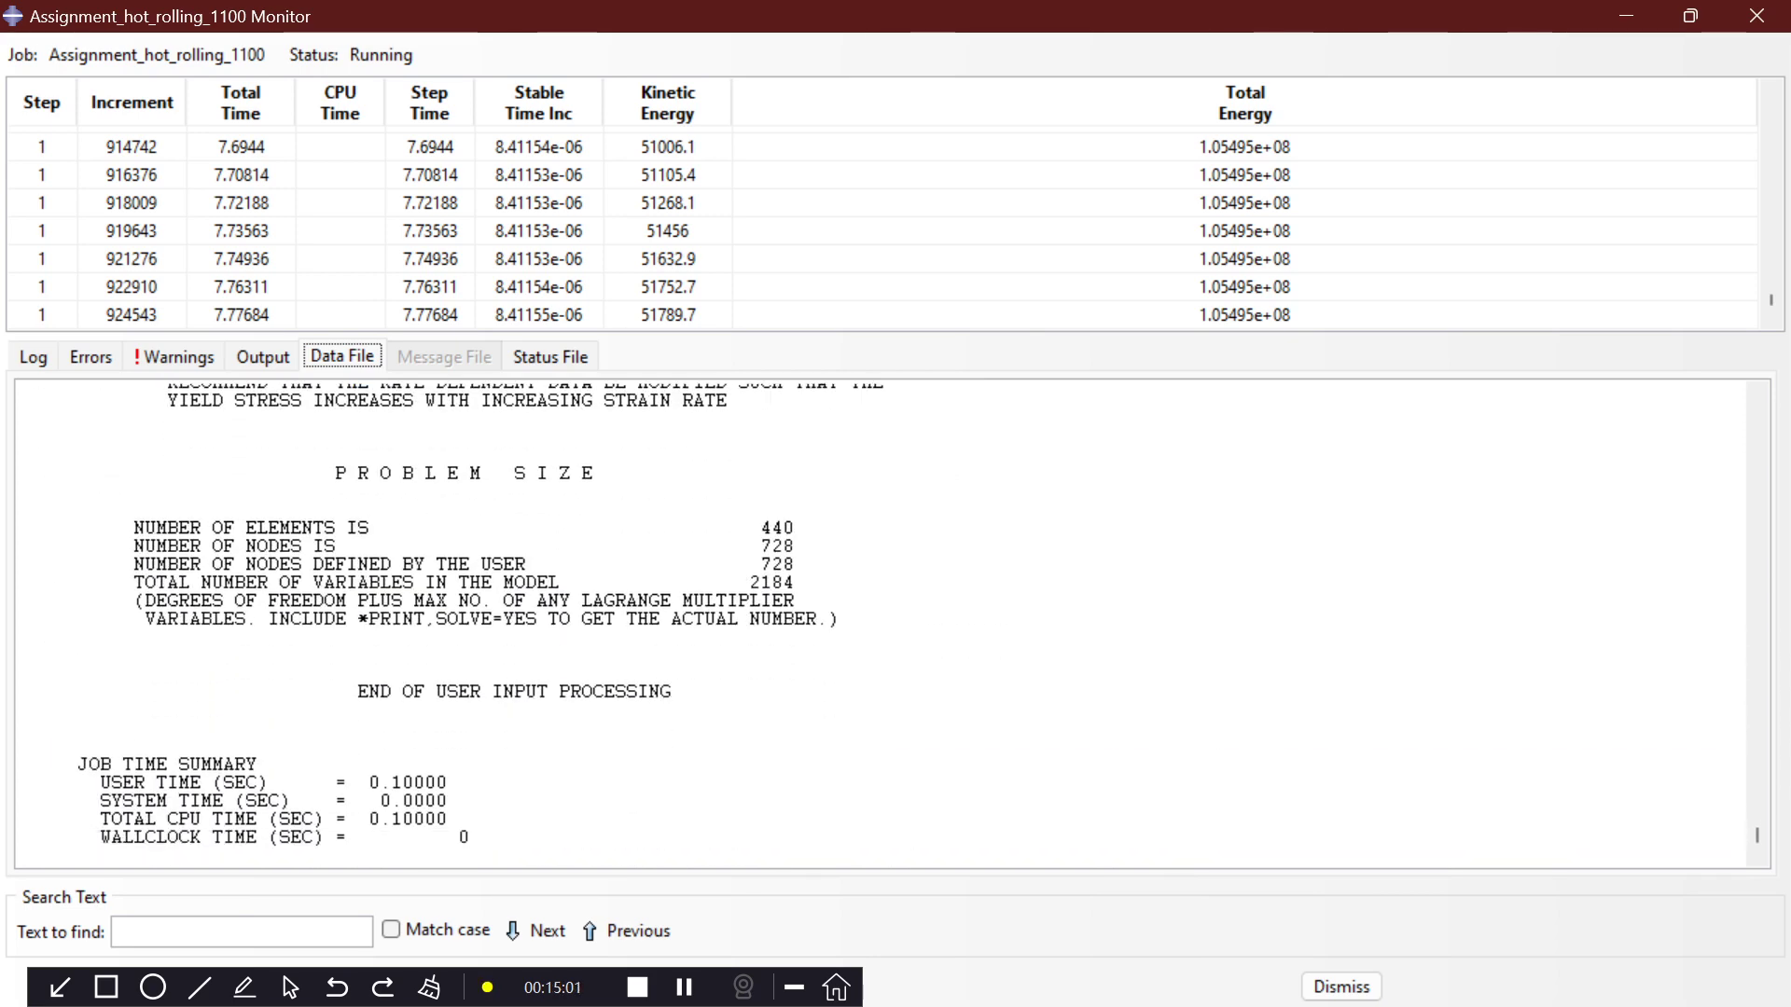
scroll(892, 623, up, 1)
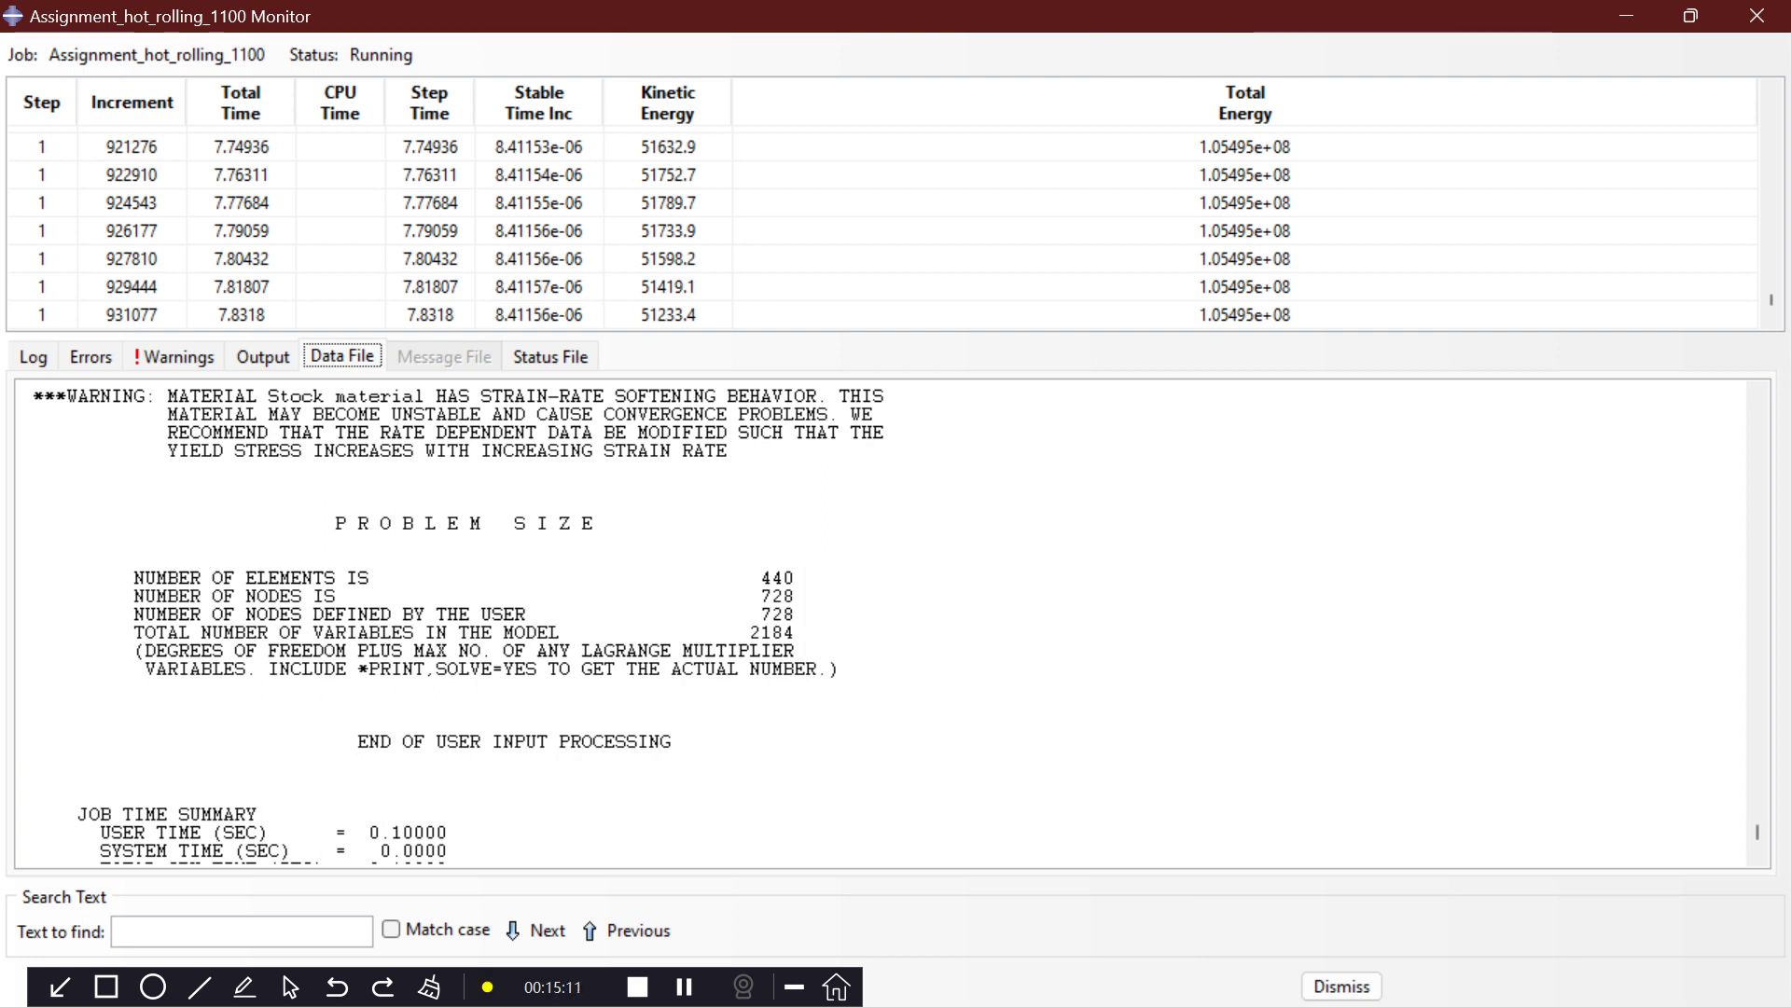
scroll(892, 622, down, 1)
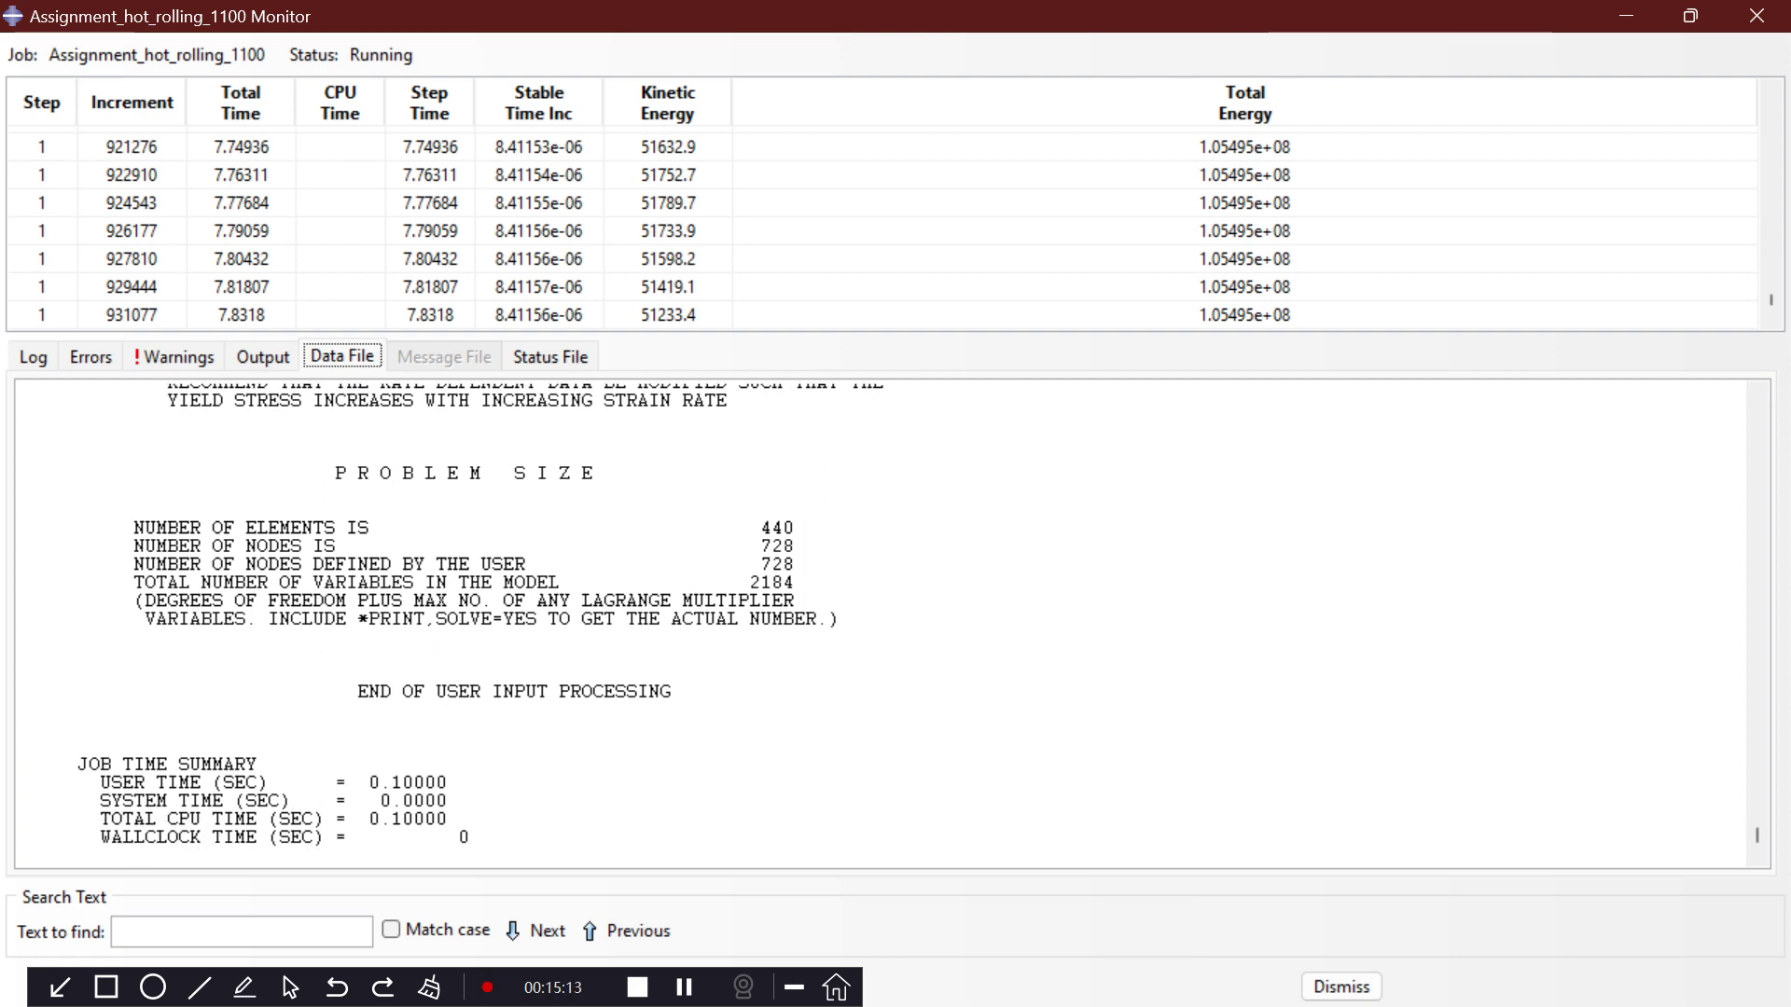
Review the step and contact pair definitions in the data file, and return through the log to the model window.
scroll(893, 622, up, 12)
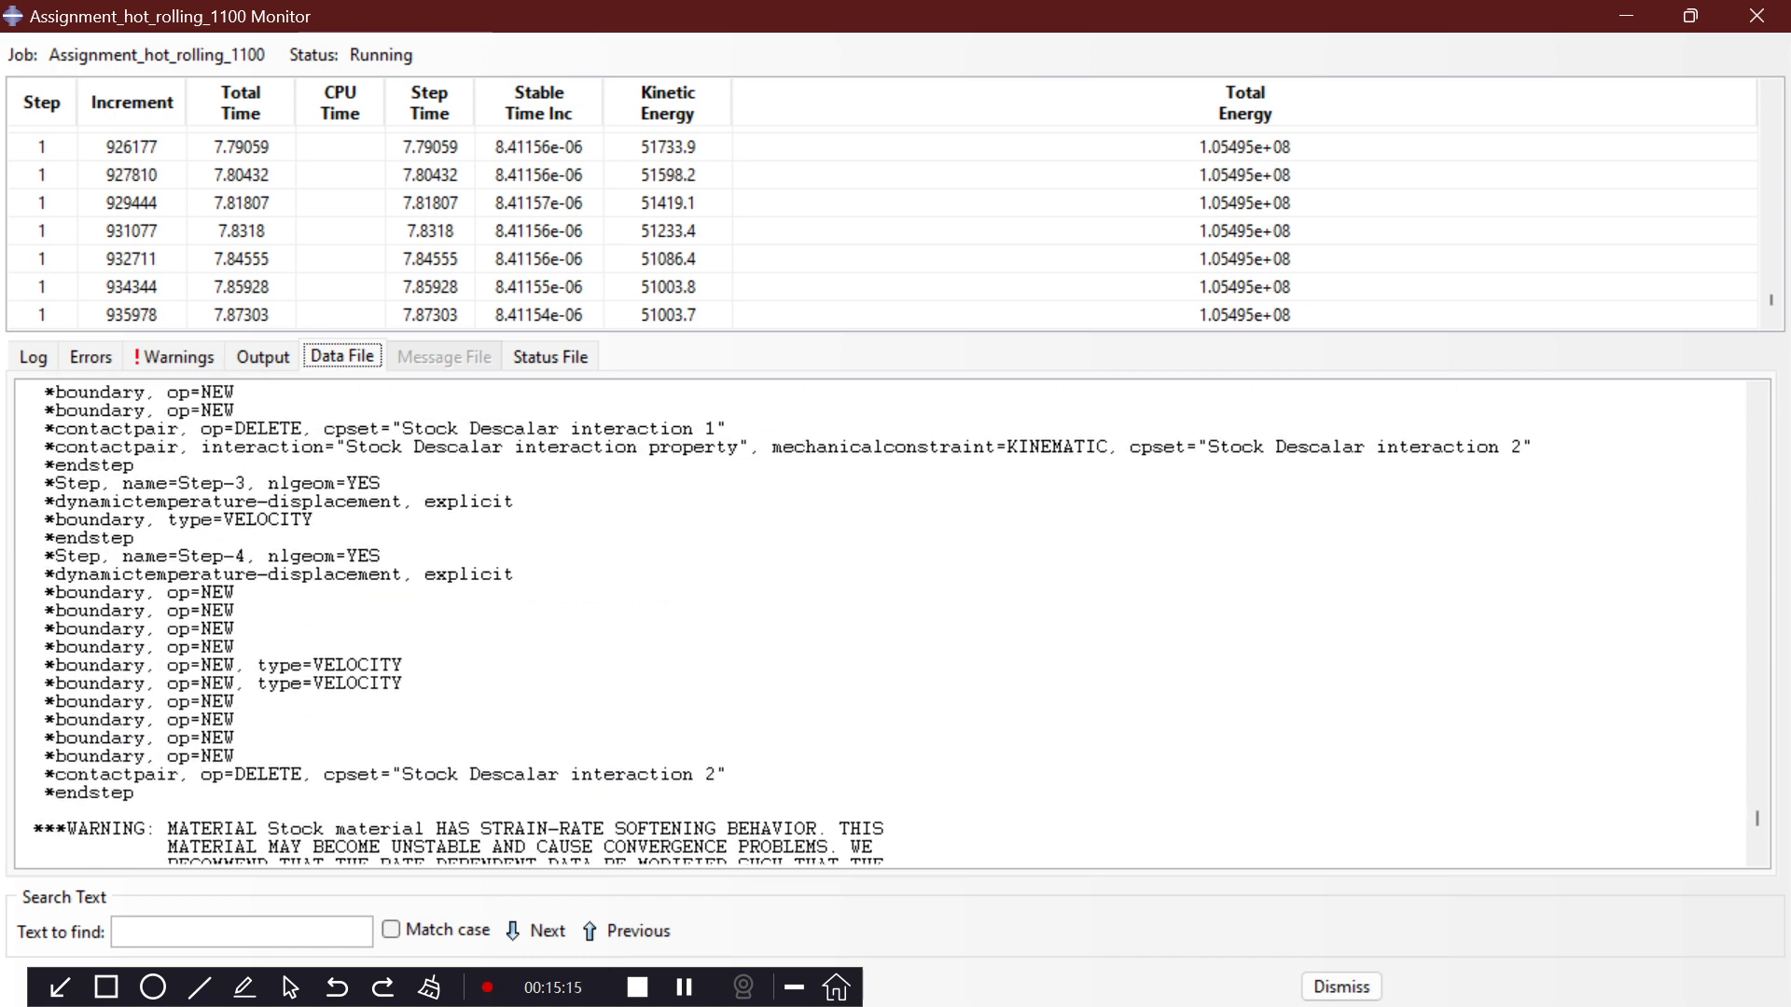
scroll(893, 623, up, 9)
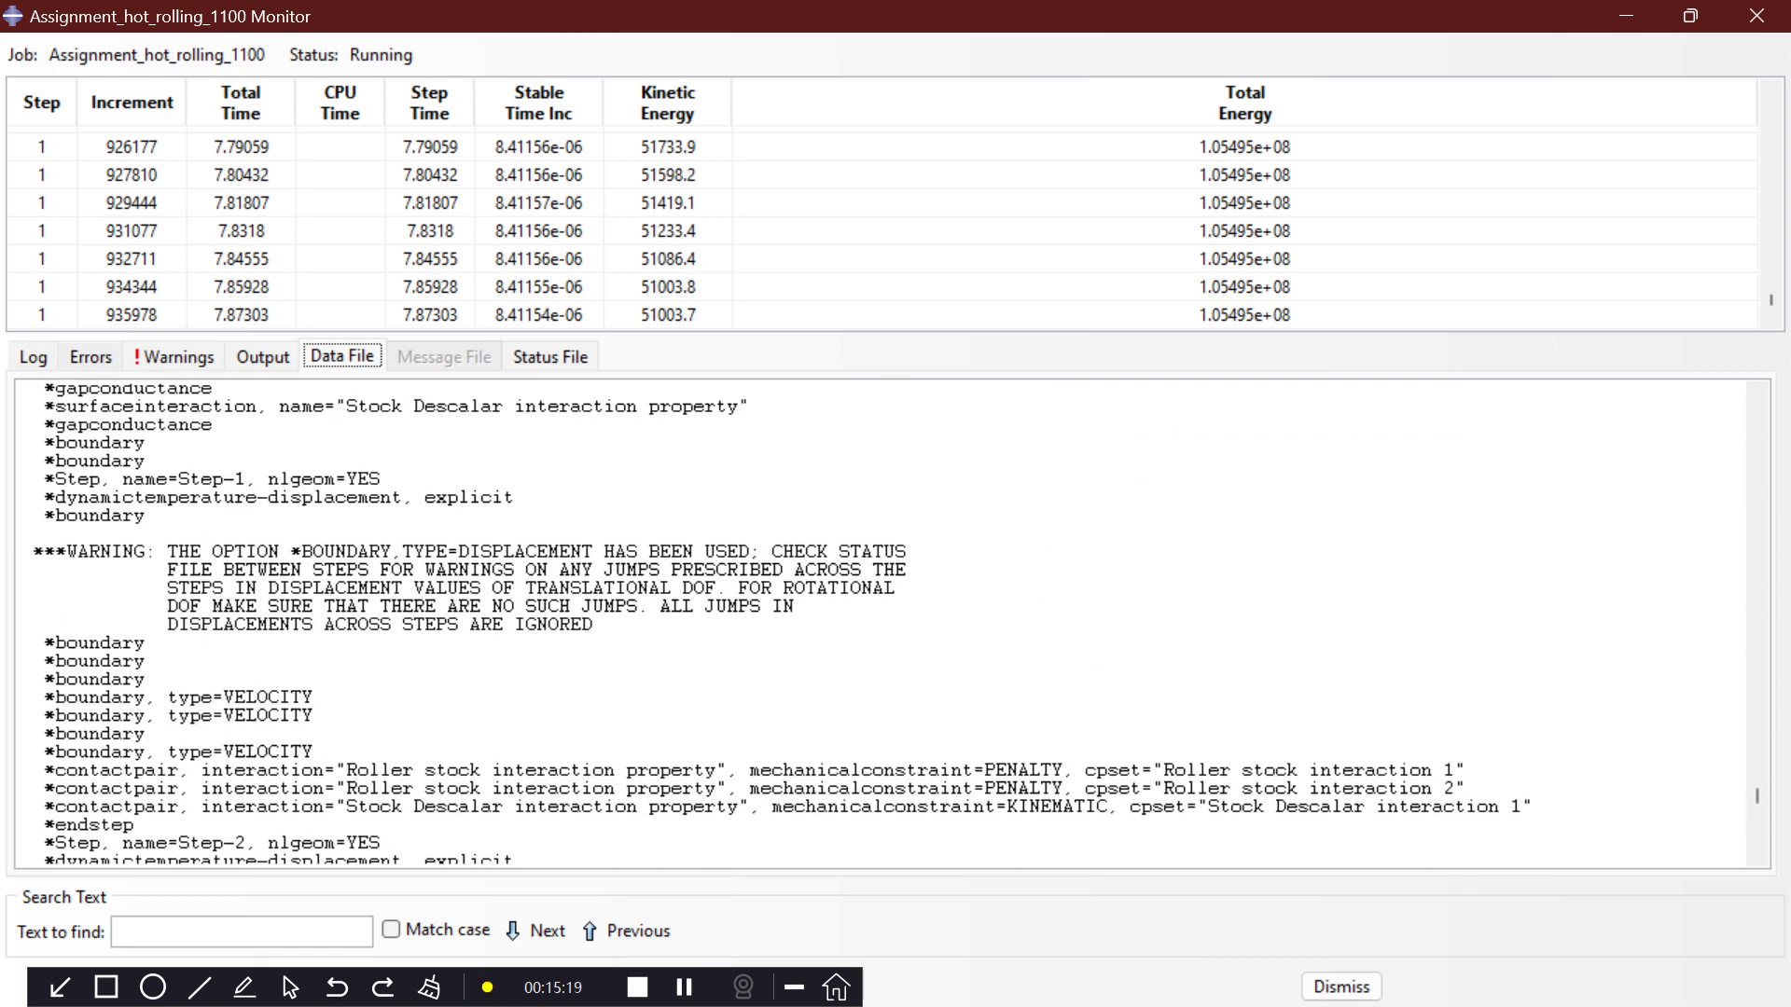
click(33, 357)
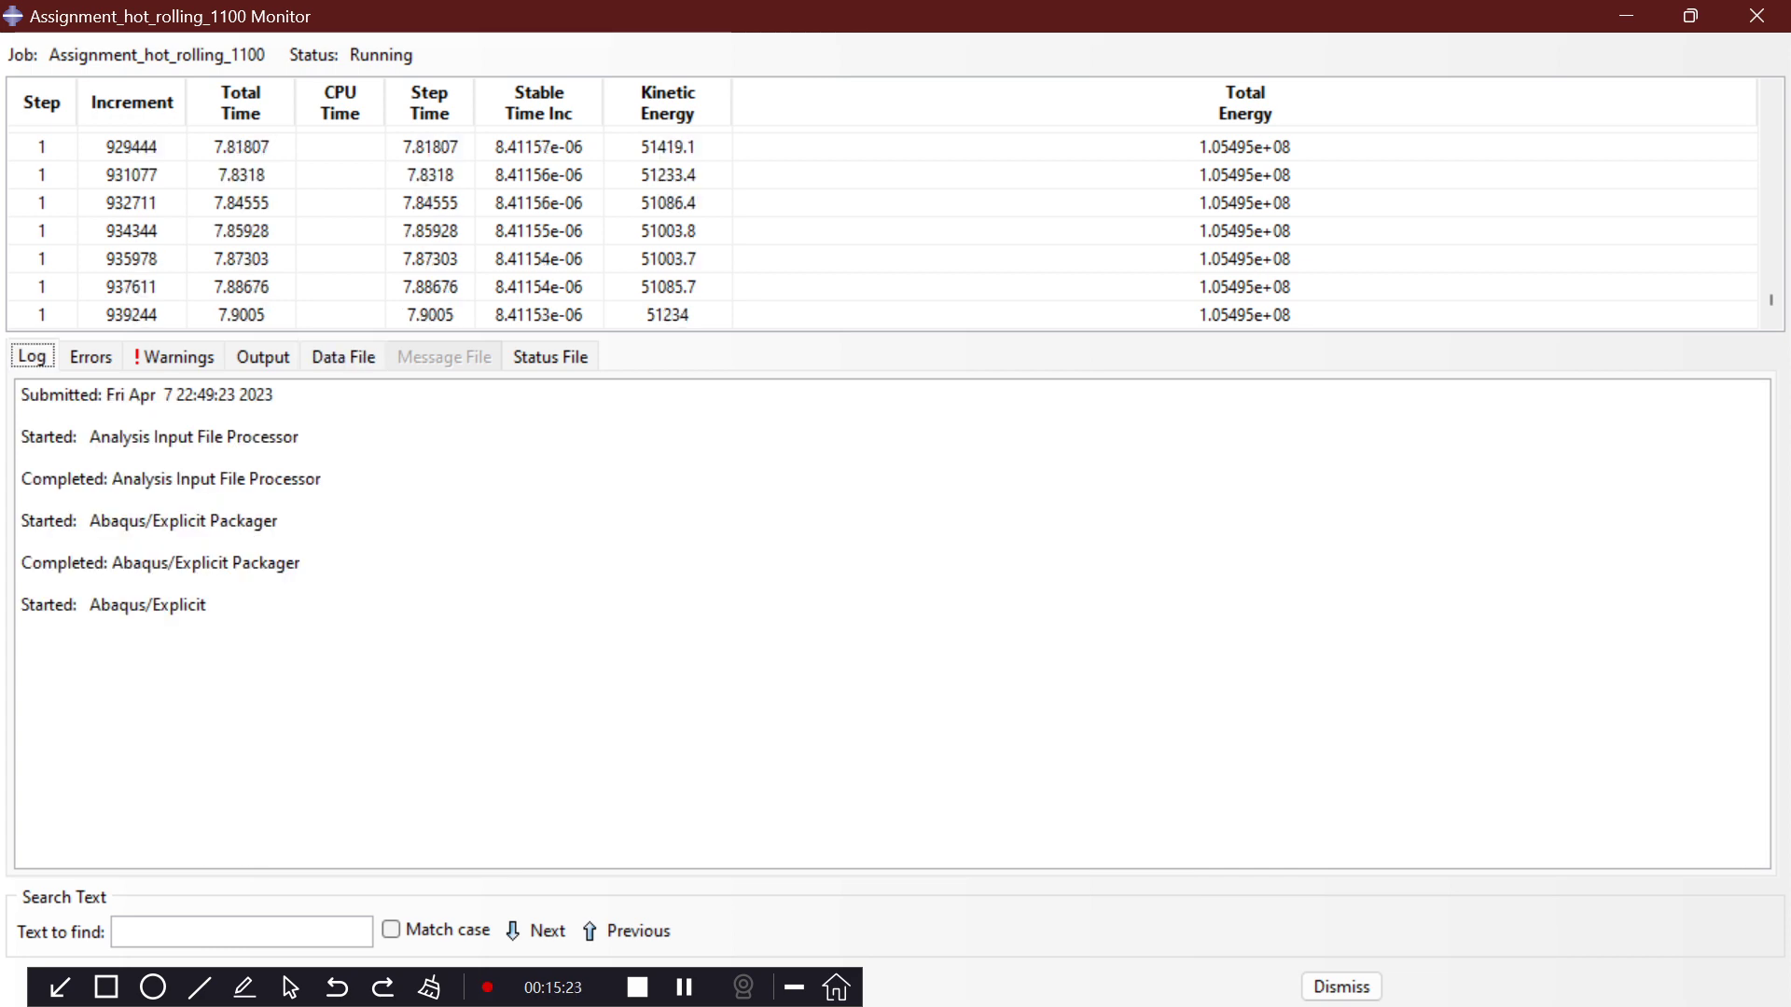
click(1626, 16)
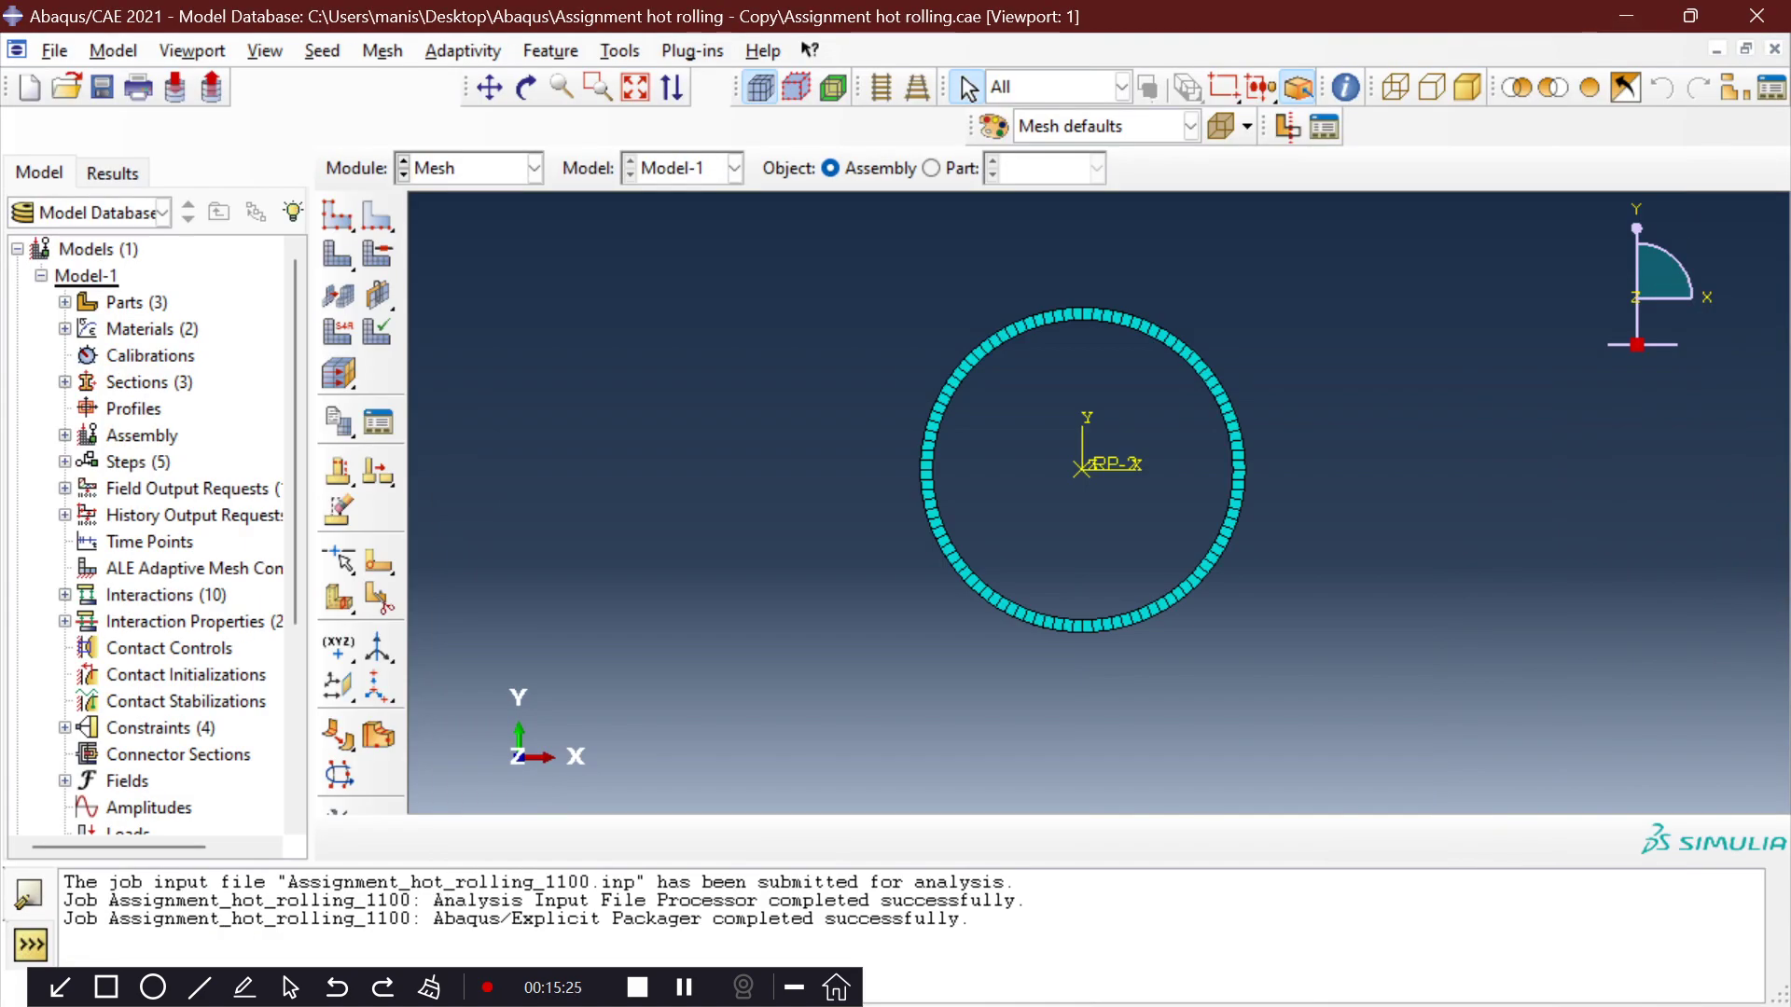
click(383, 50)
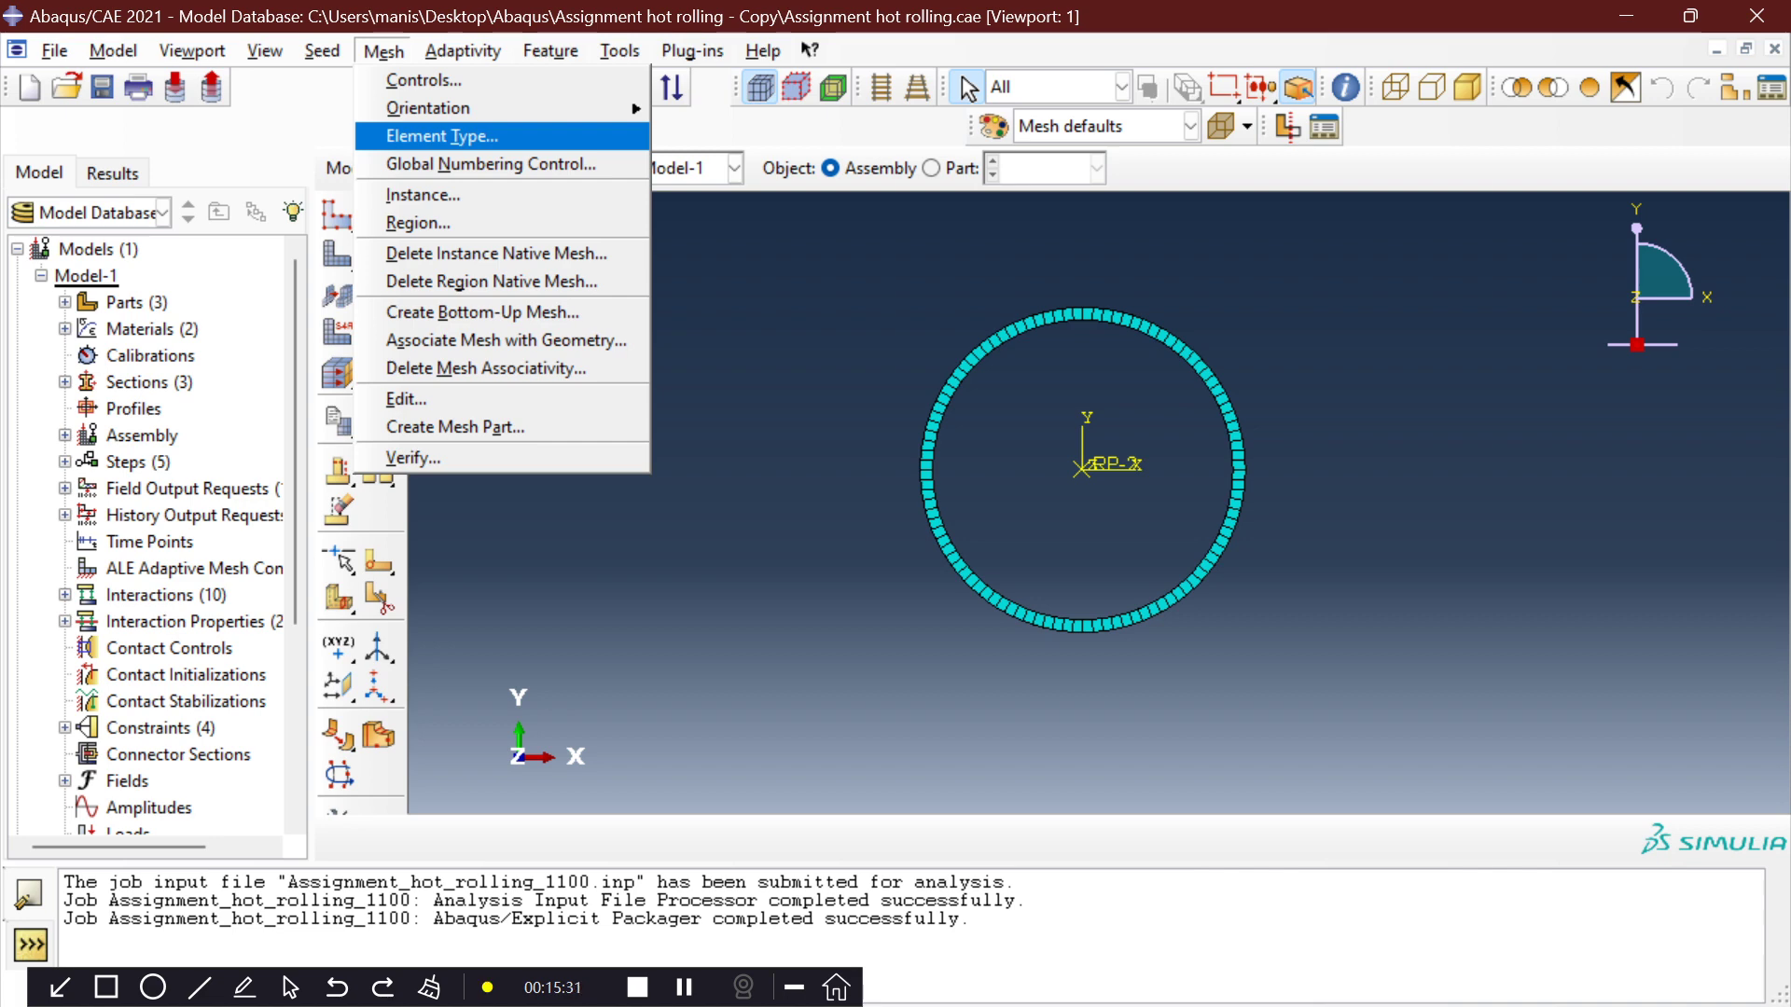
mouse_move(323, 51)
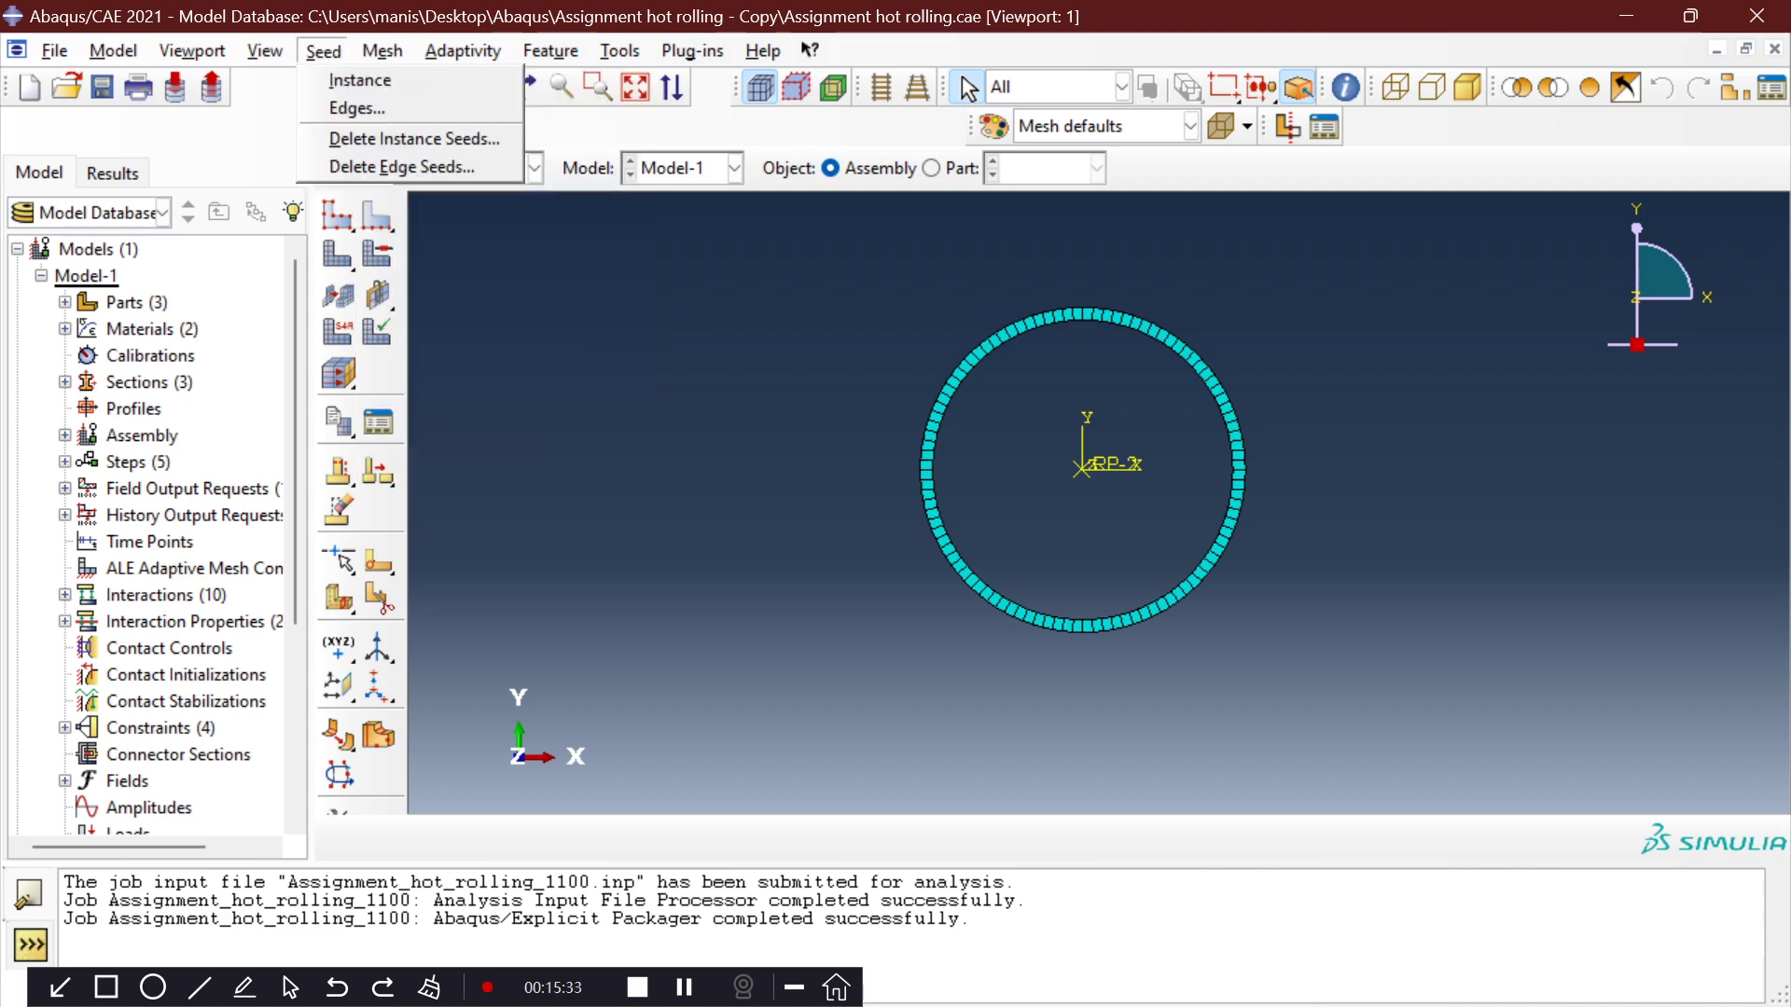
mouse_move(383, 52)
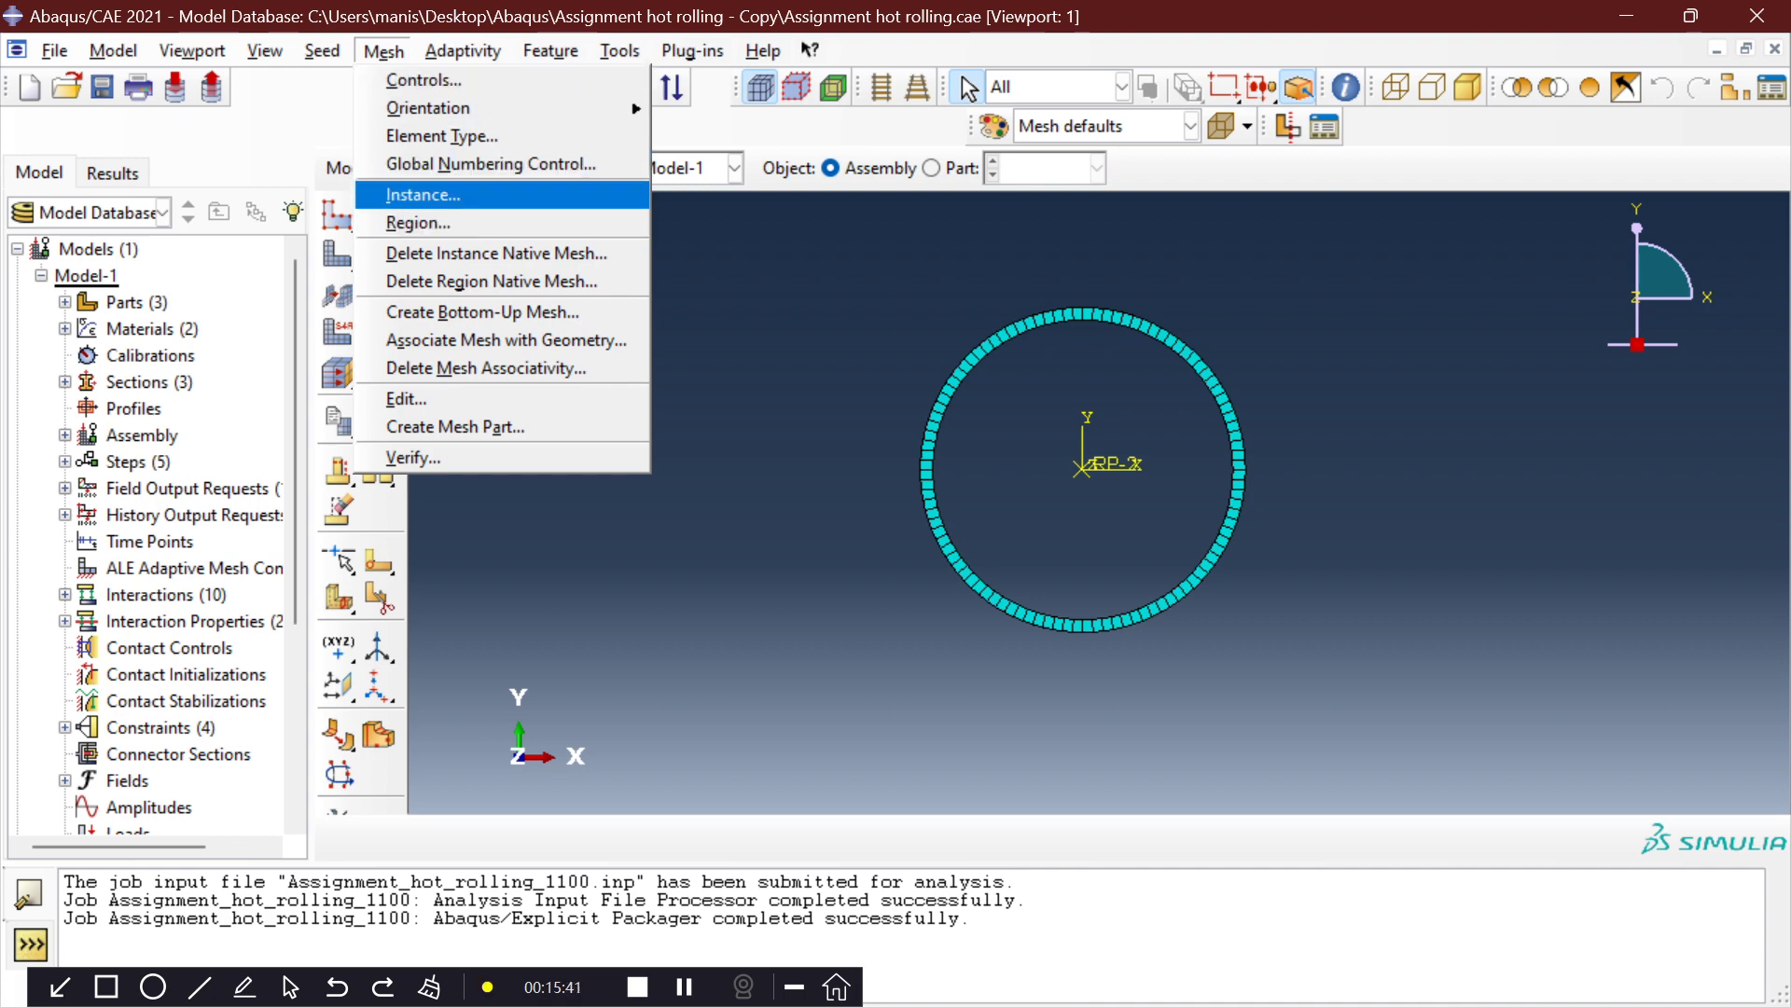
key(Escape)
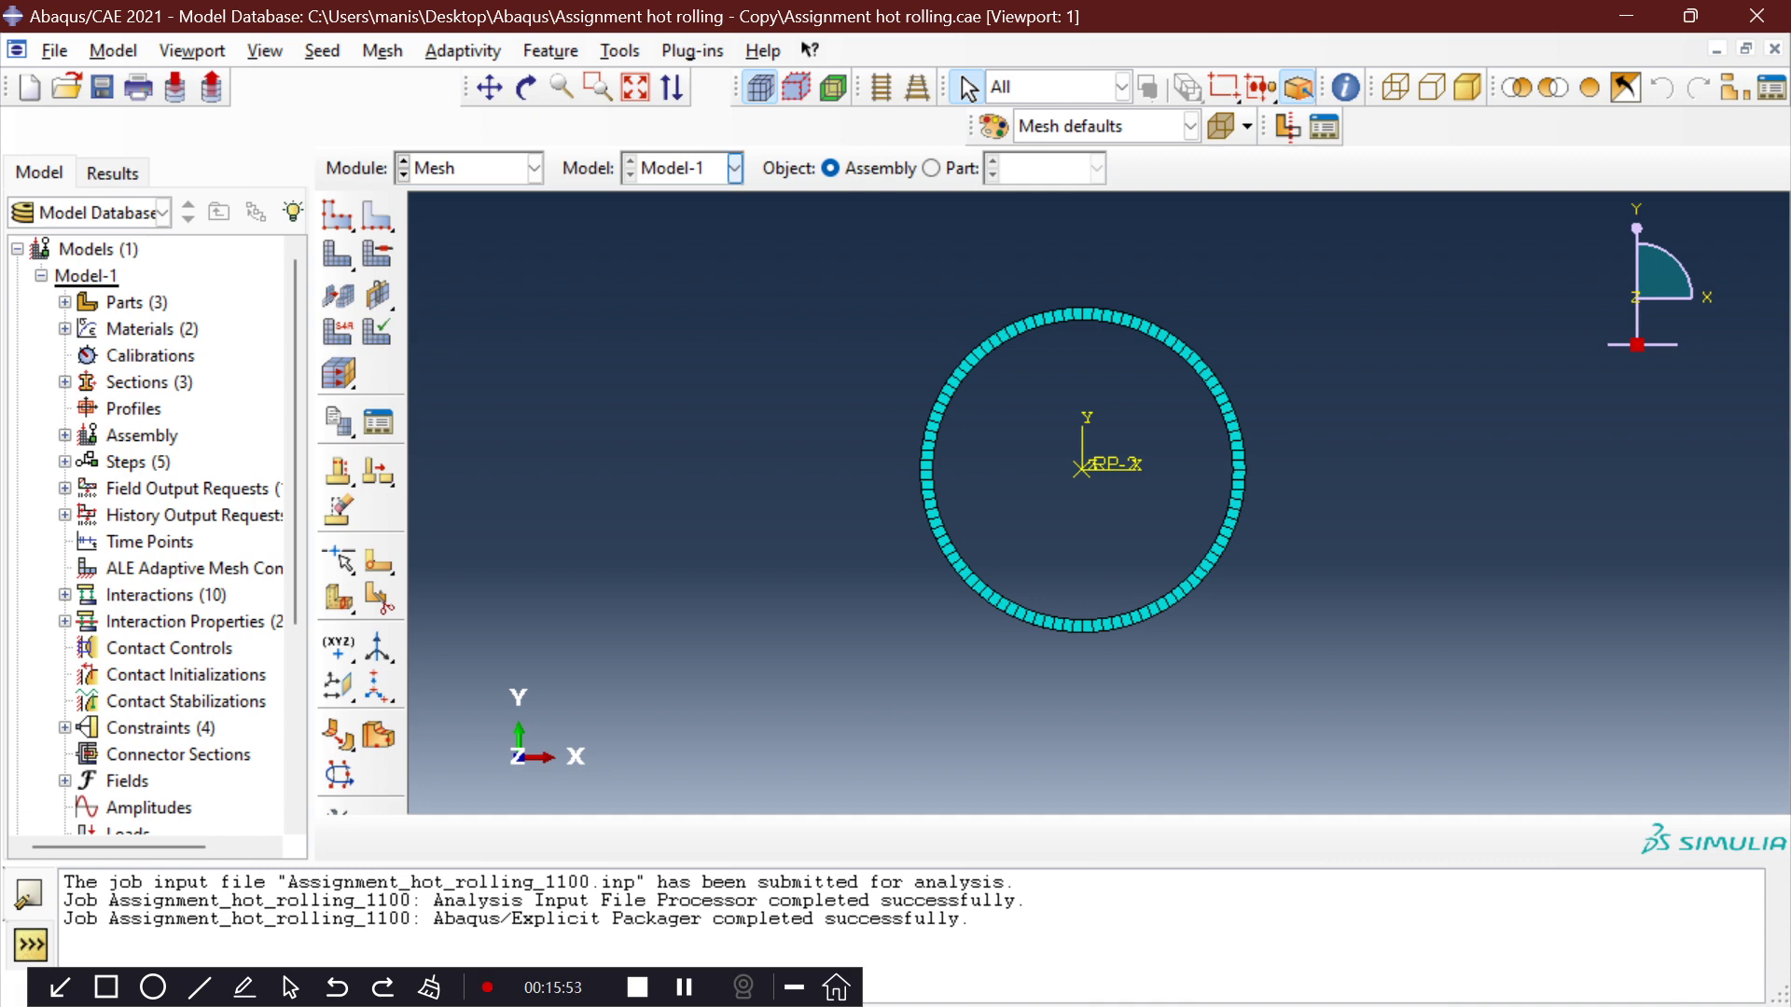
Show meshes part by part instead of the assembly, viewing the Descalar part and switching to the stock part.
click(931, 168)
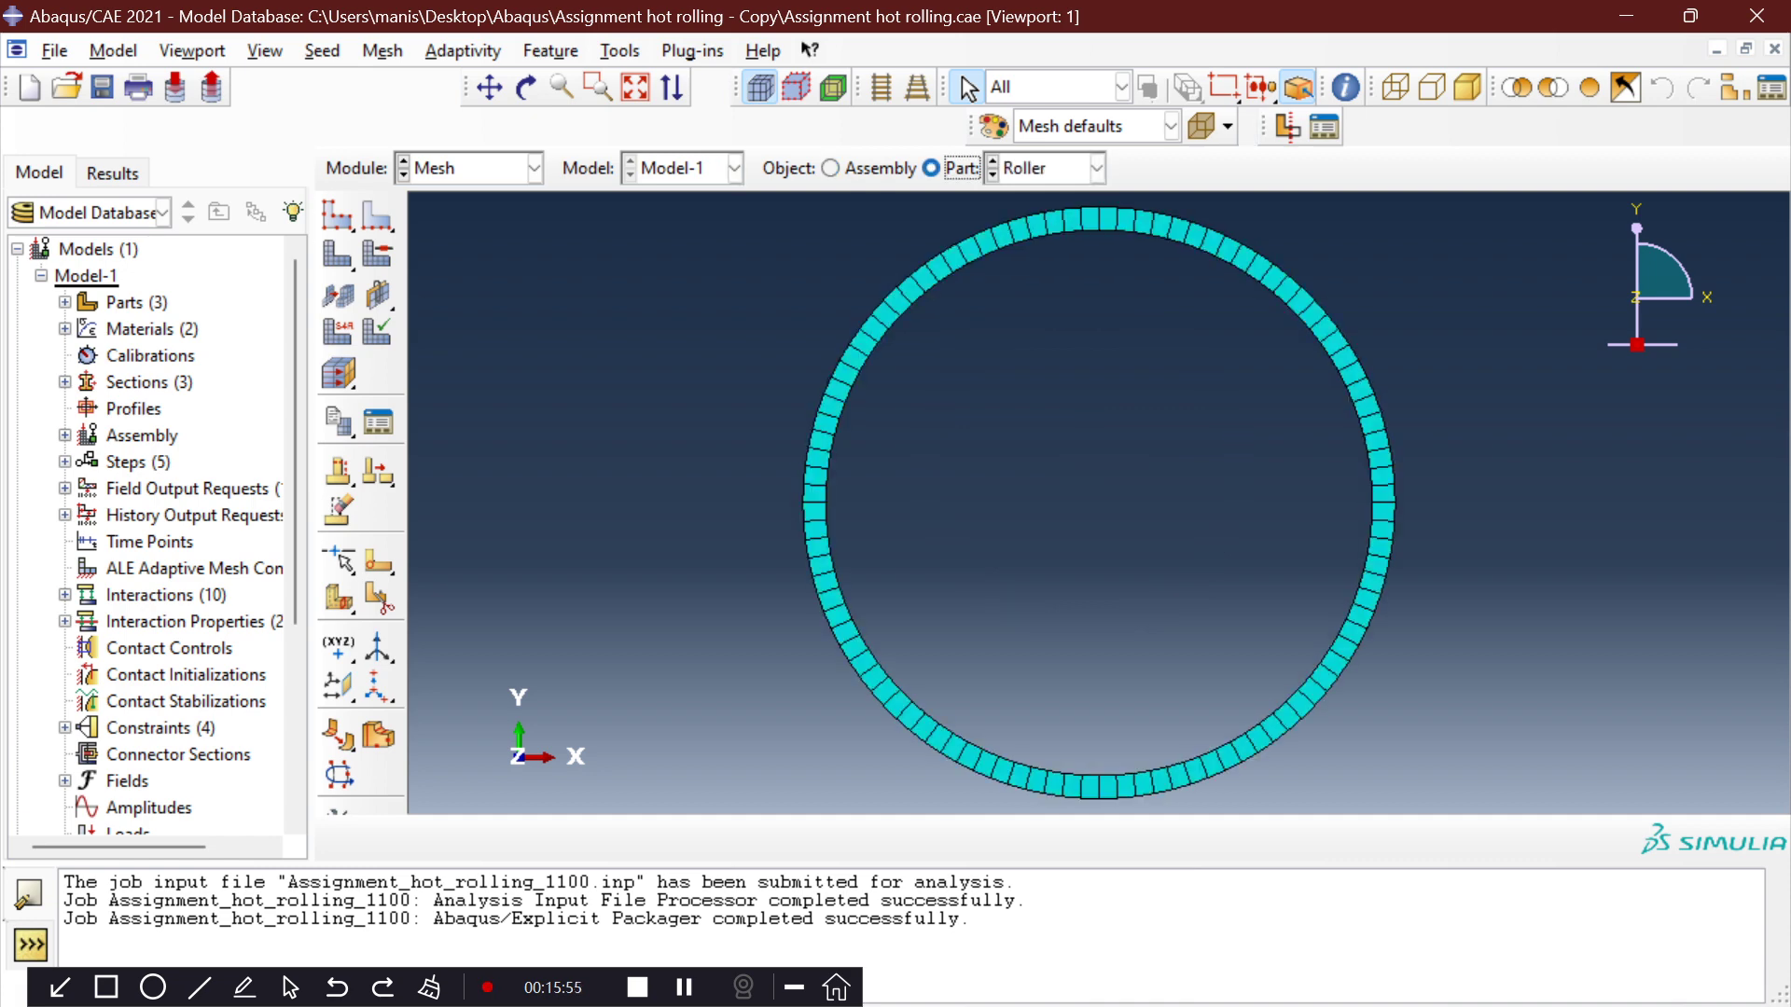
click(1097, 168)
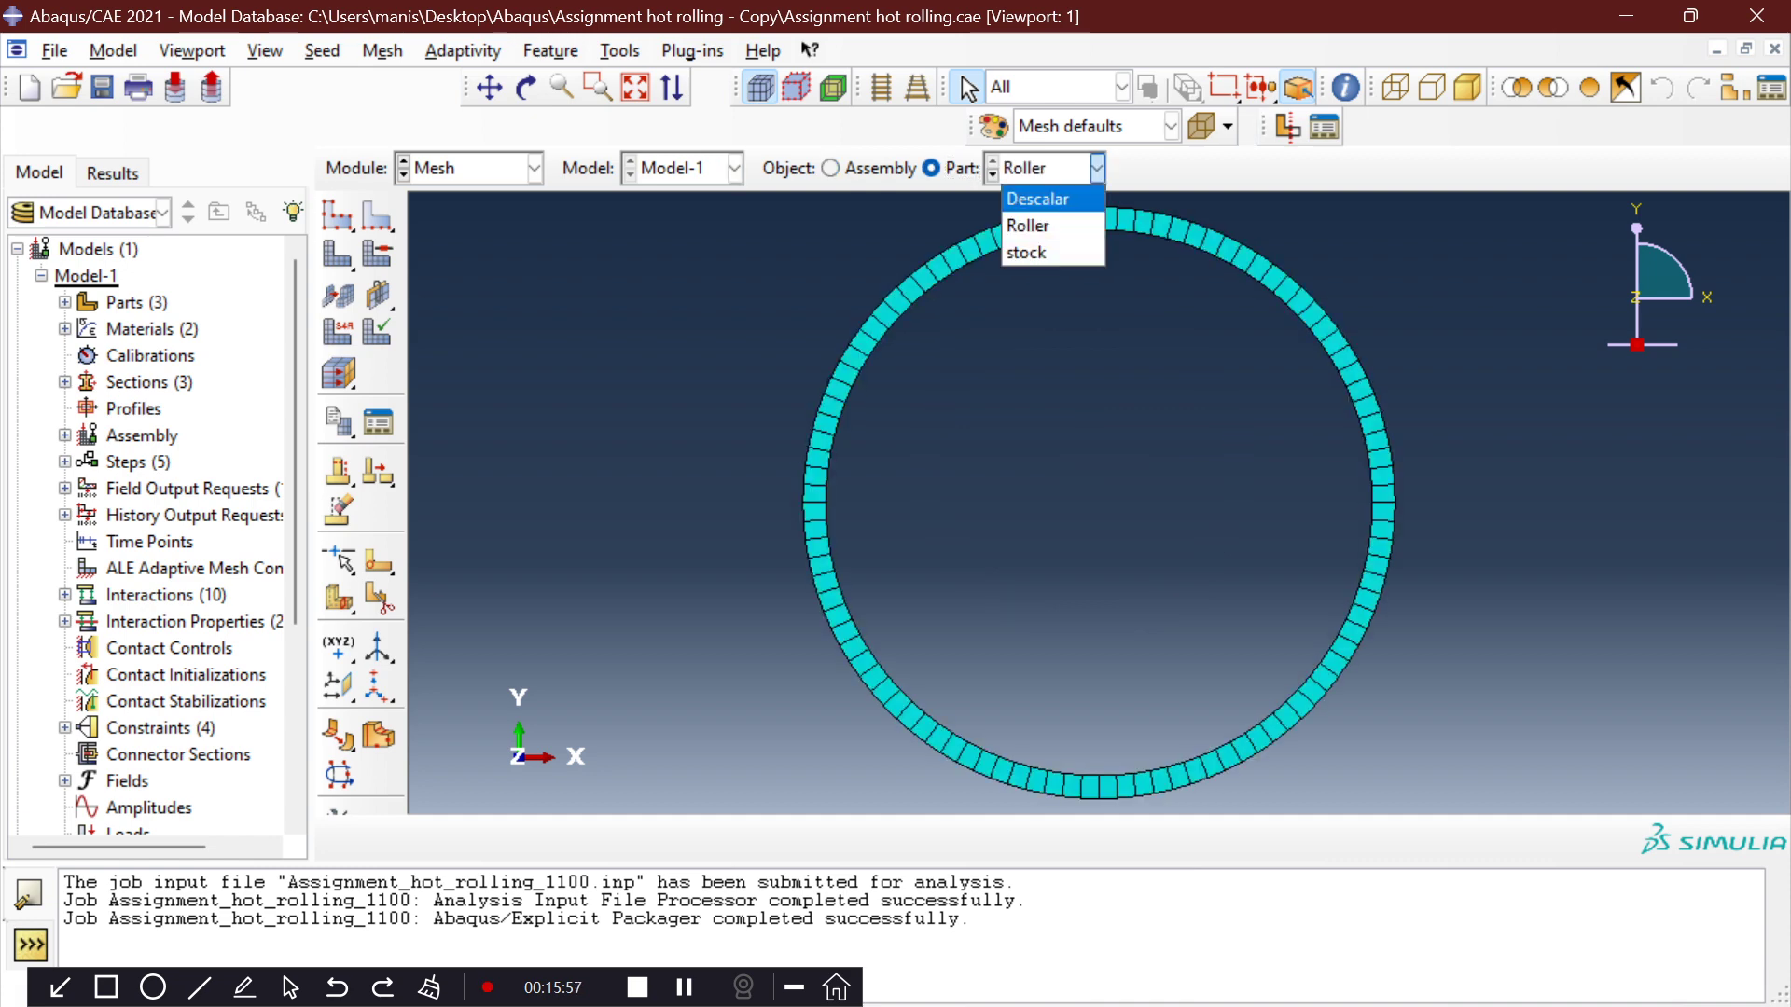
click(1038, 200)
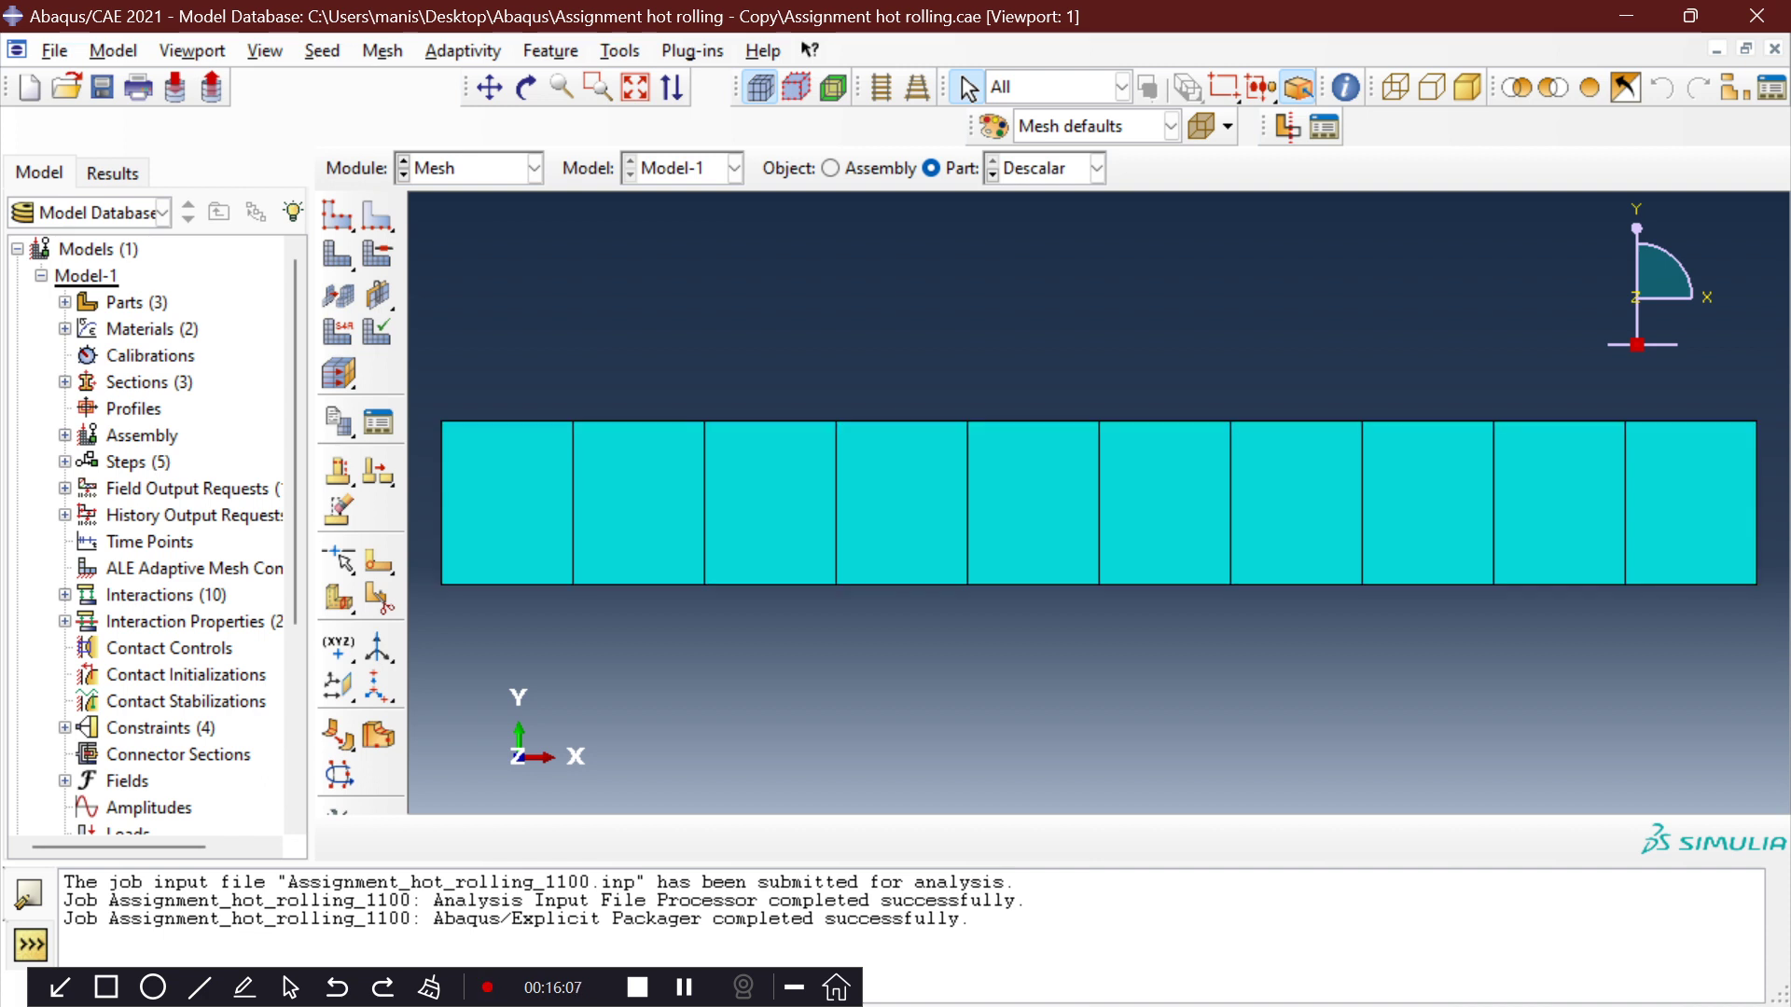
click(1097, 168)
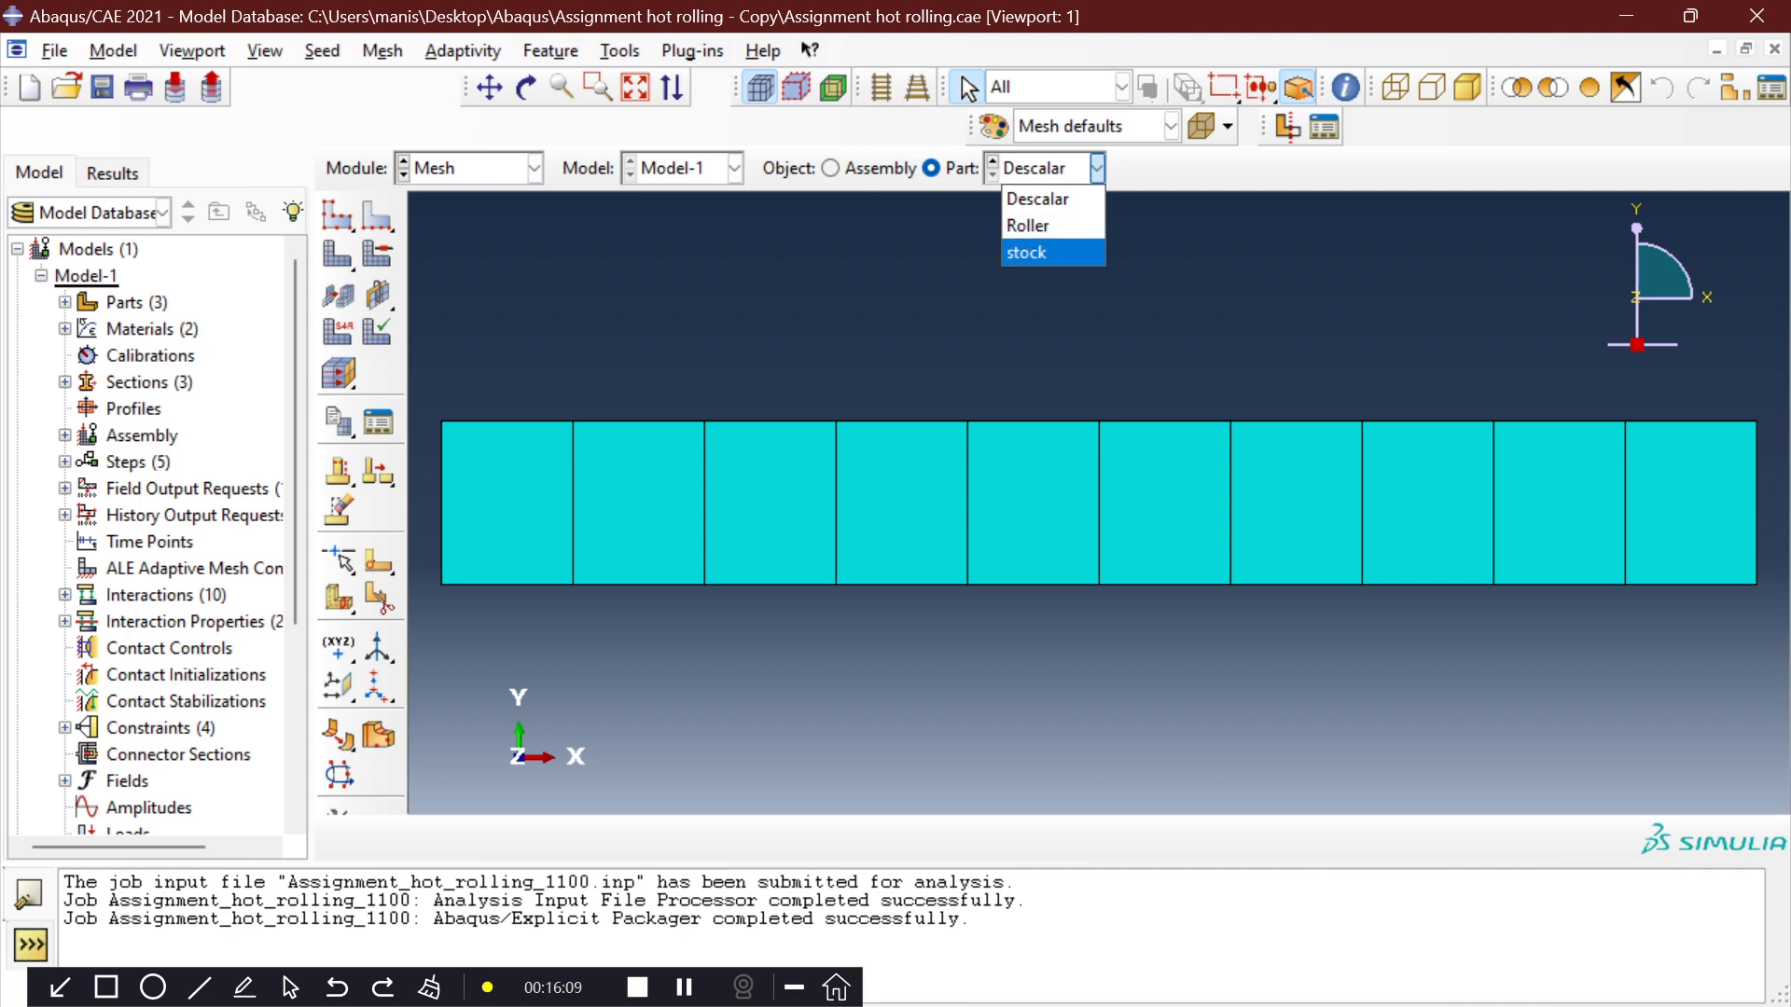
key(Return)
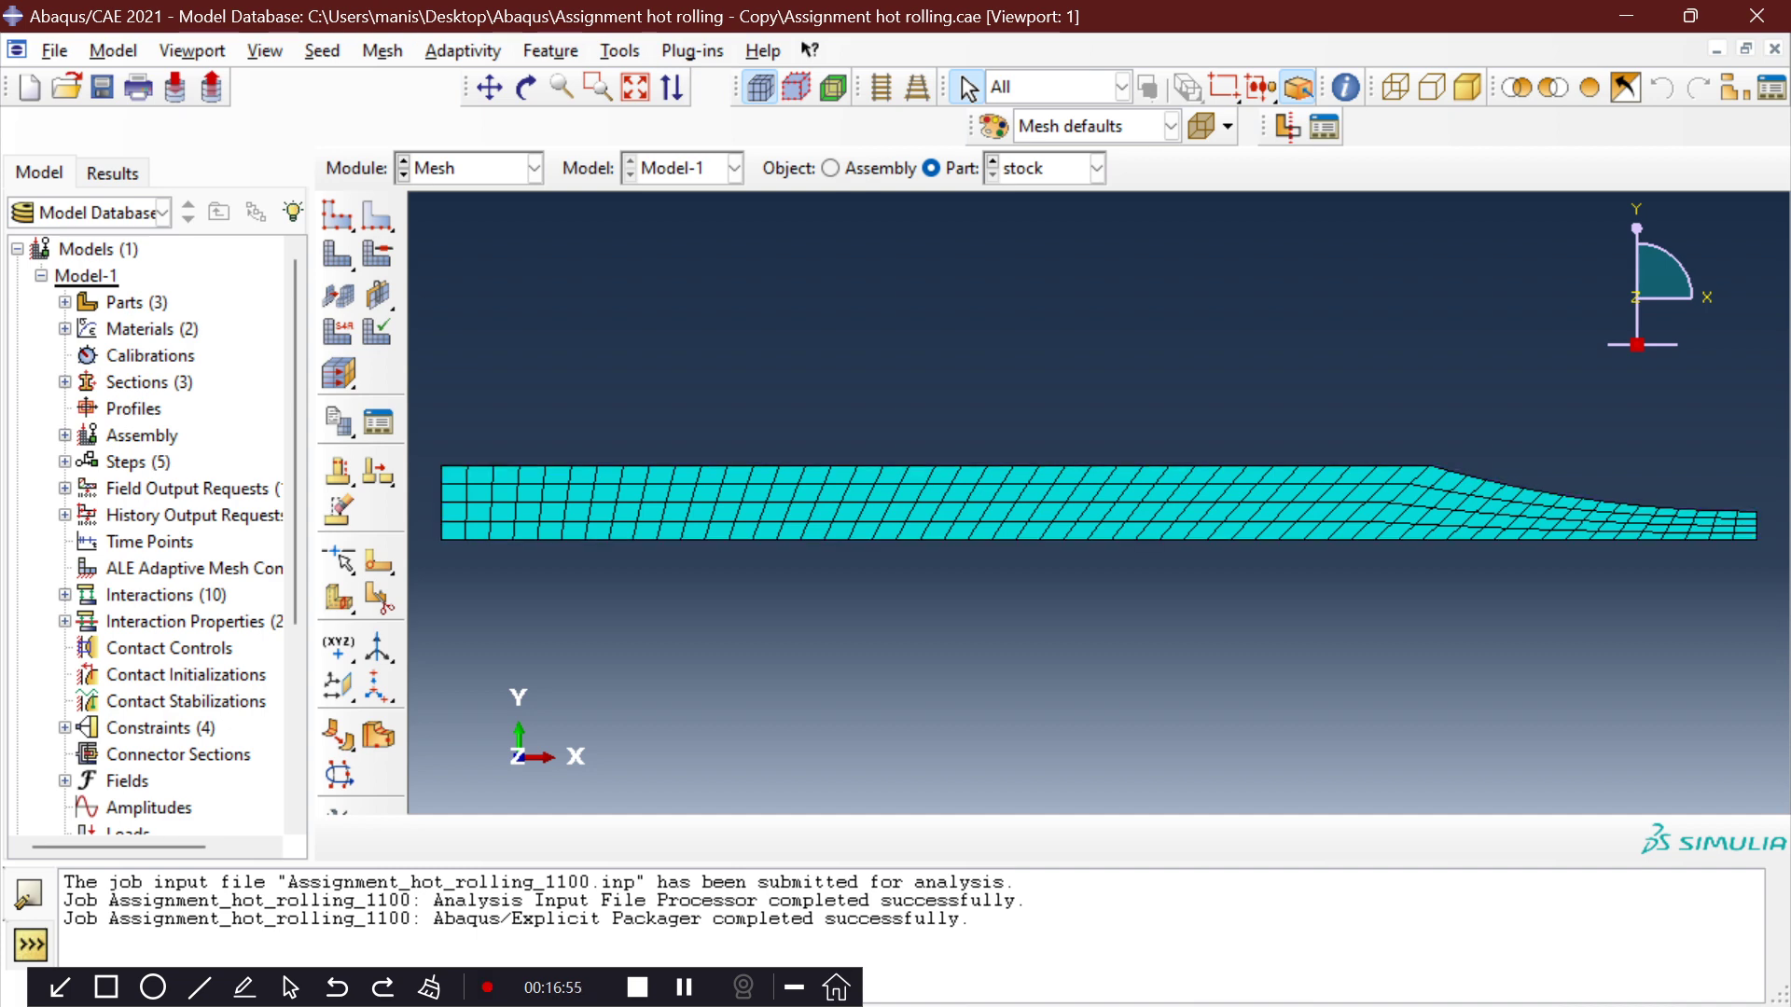
Inspect the mesh controls of the stock part and close them without changes.
click(382, 51)
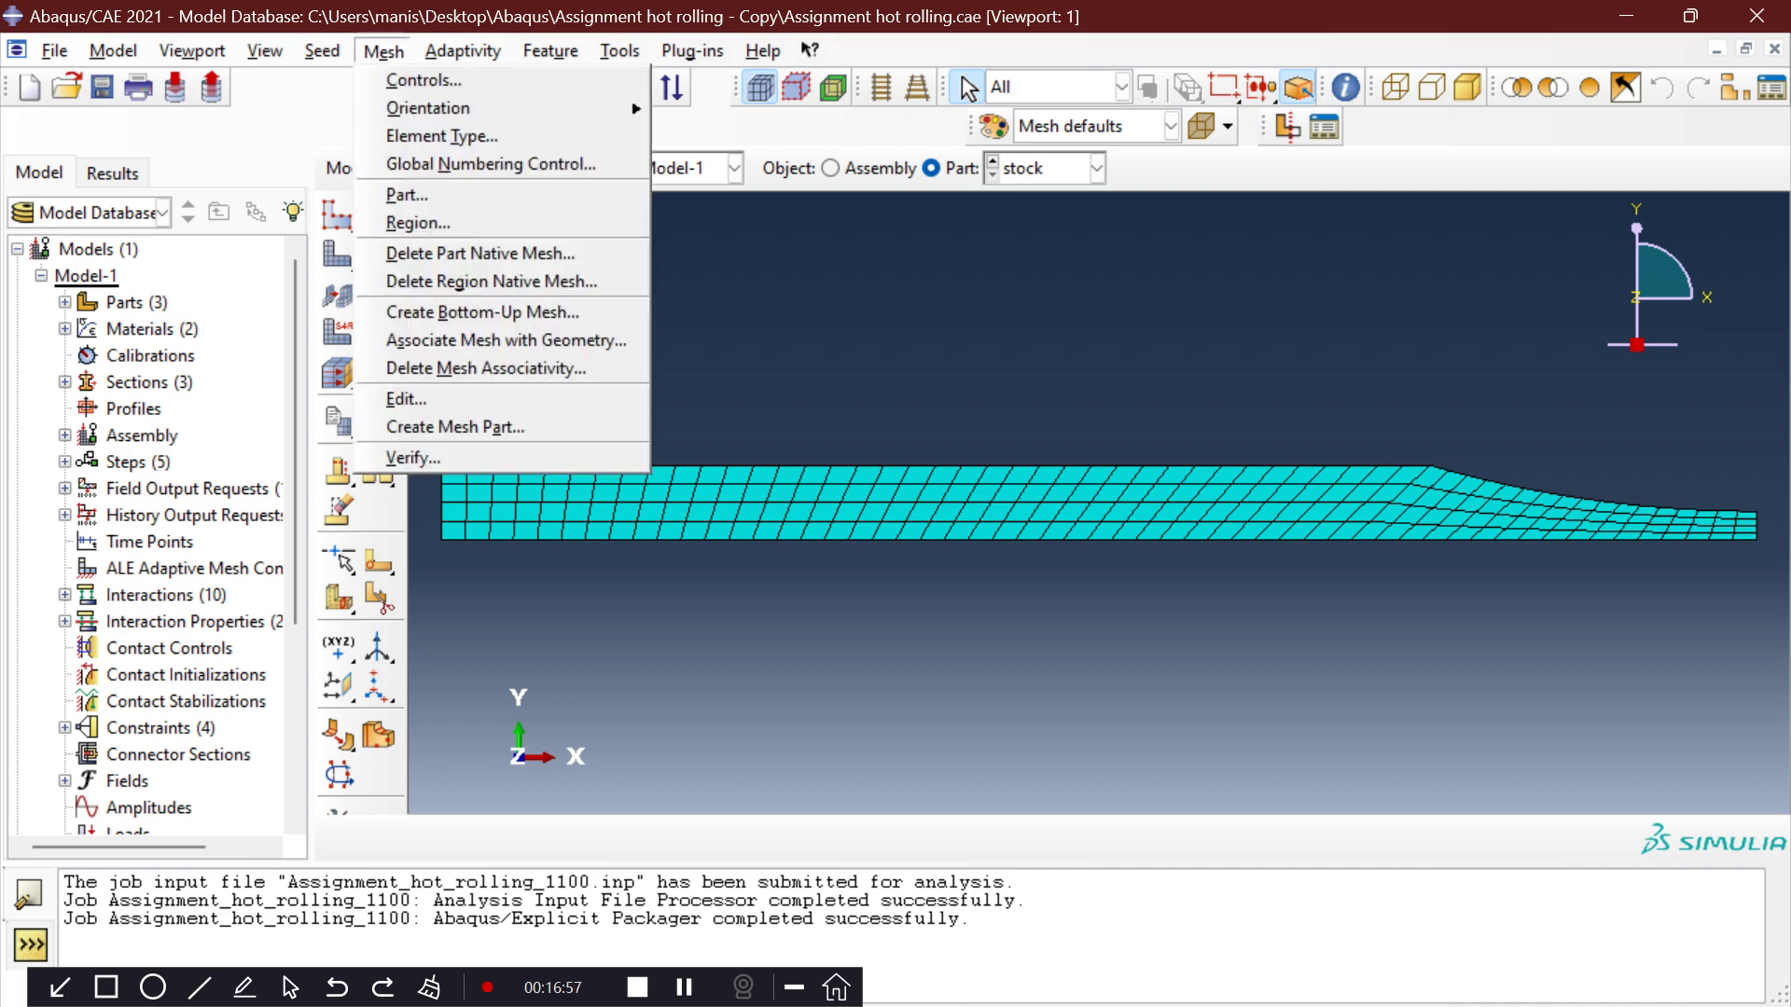
click(424, 79)
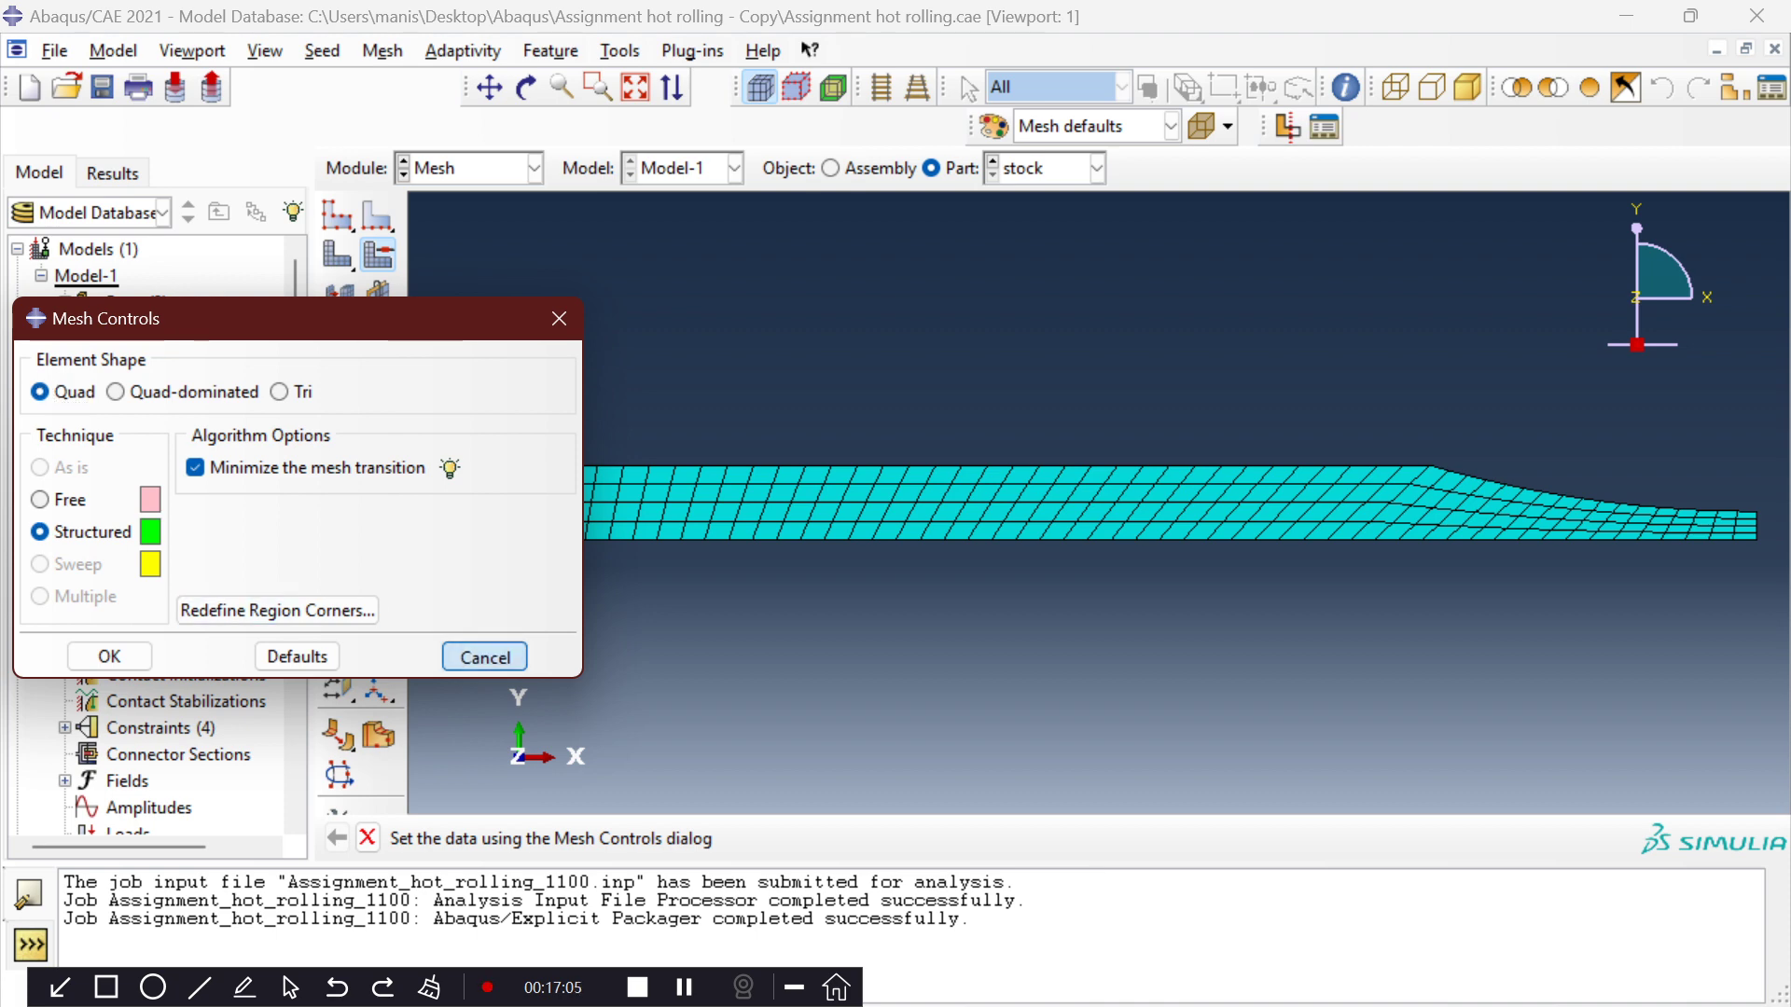
click(484, 655)
Start the element type assignment for the stock part and cancel it without selecting a region.
click(383, 51)
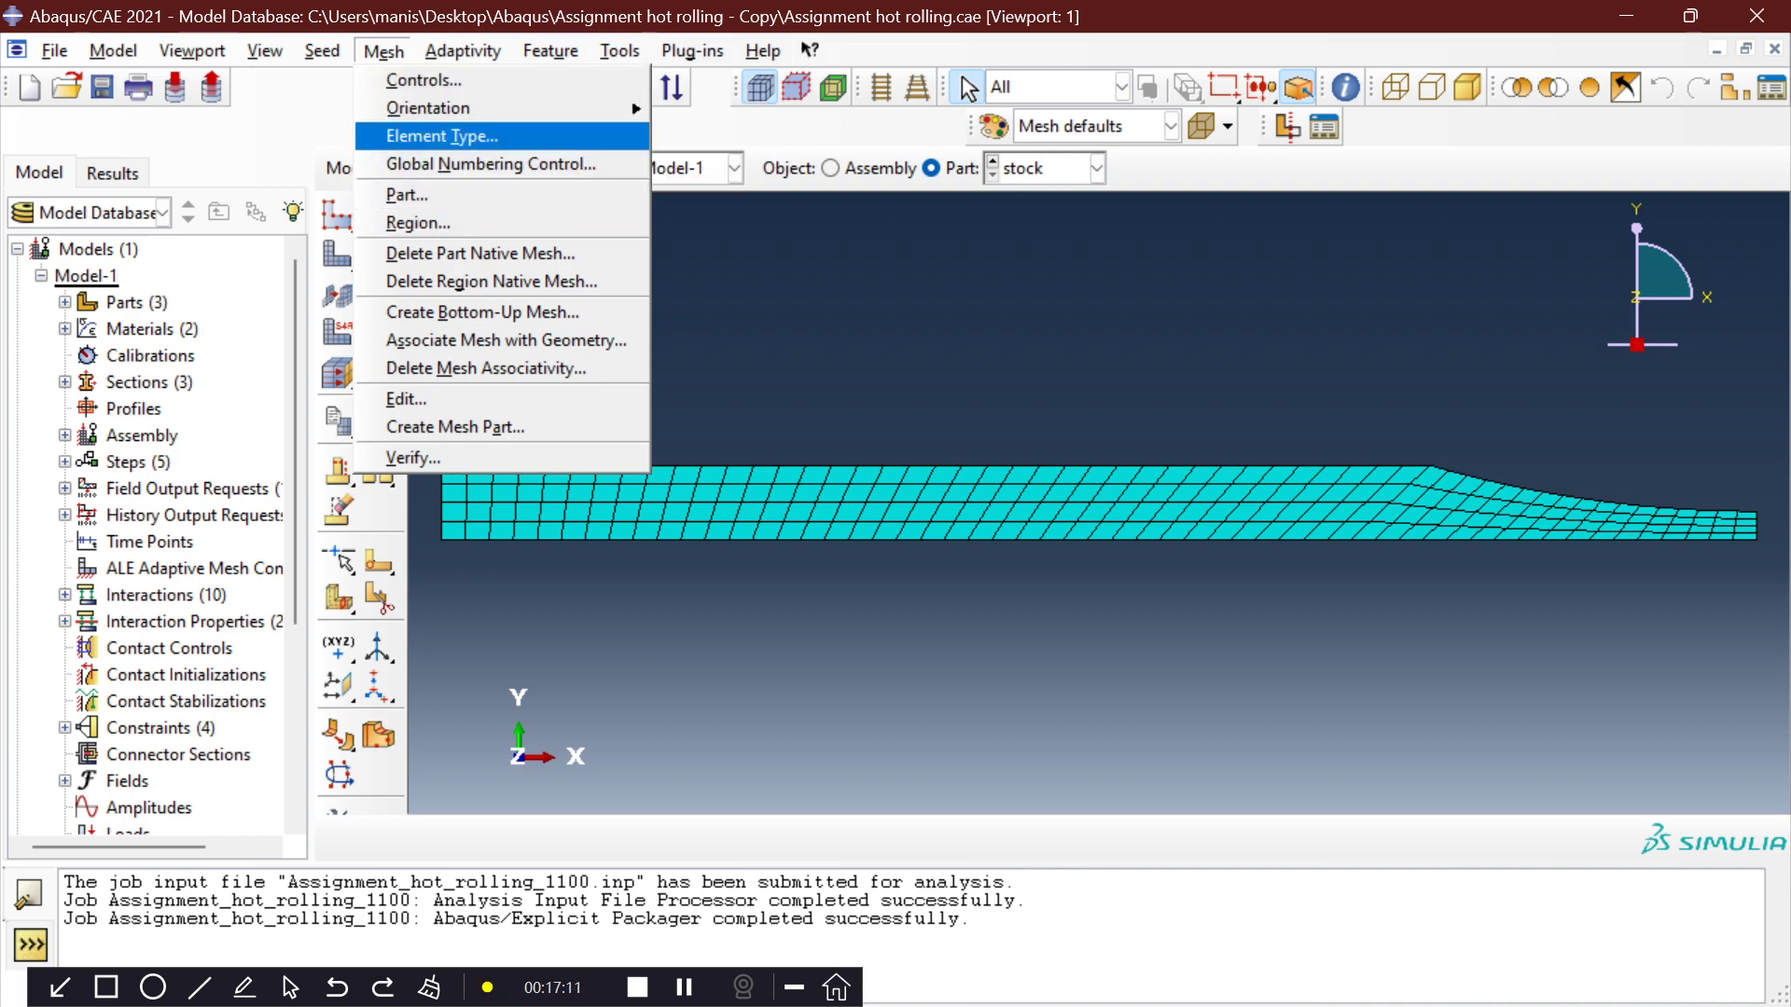
click(443, 136)
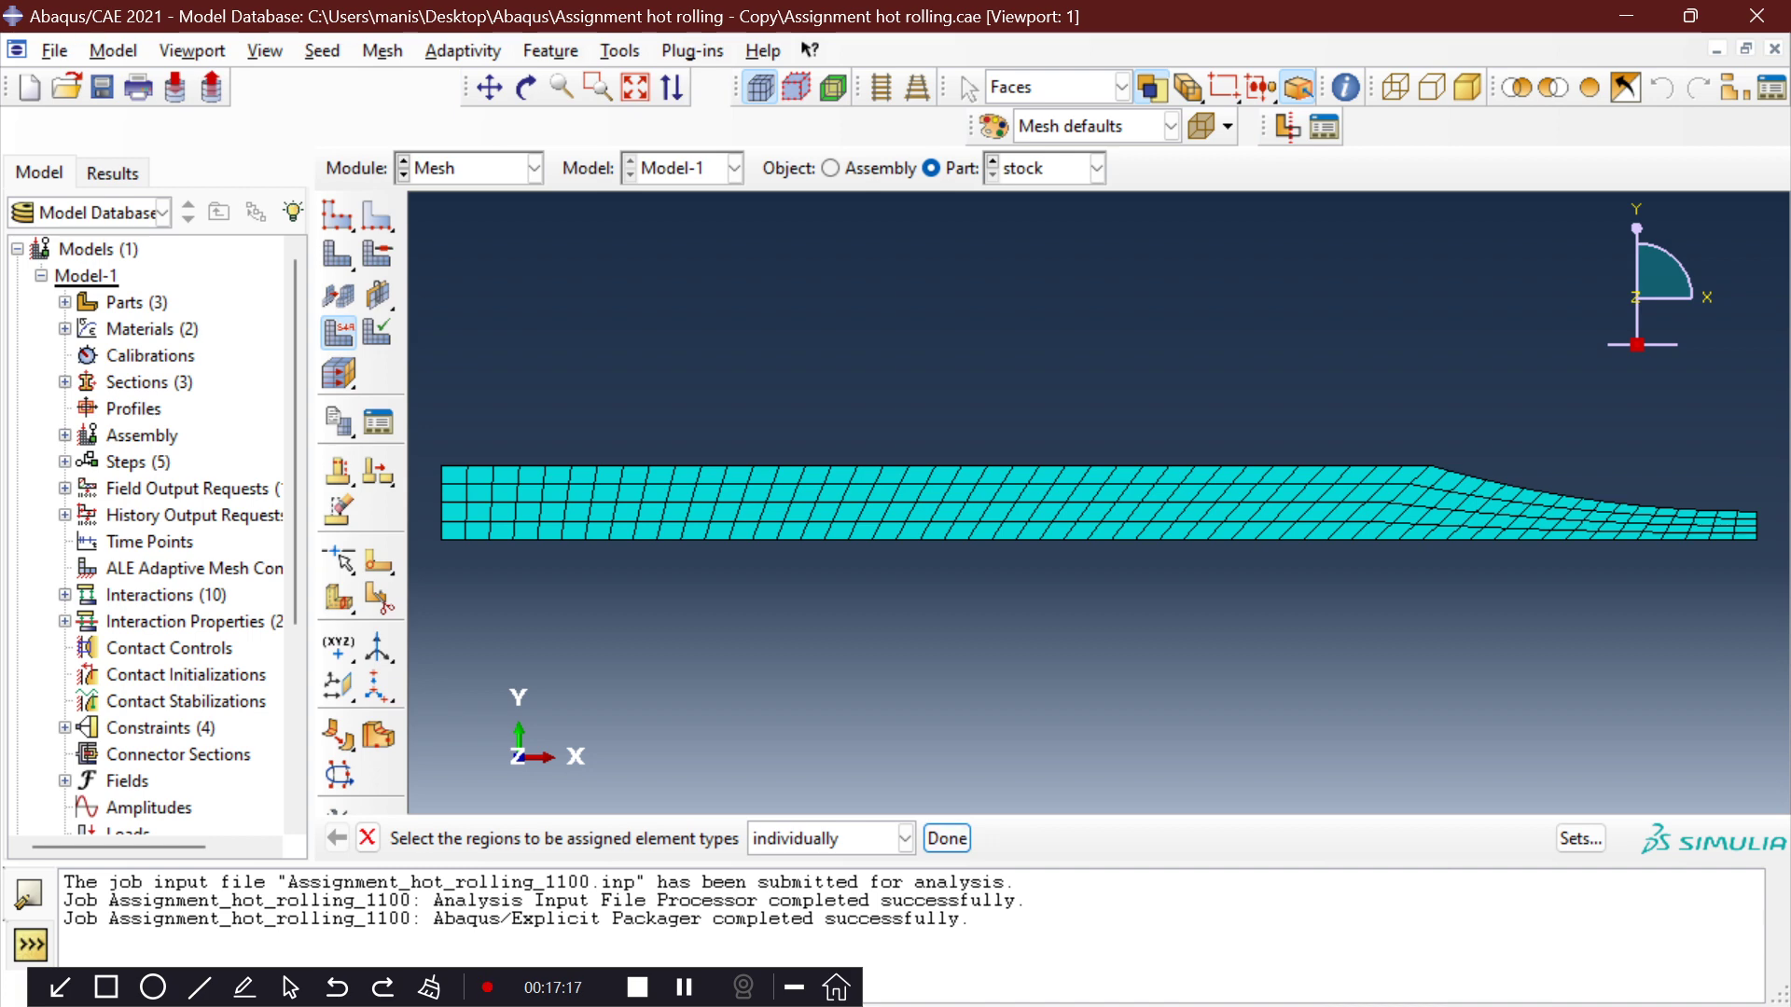
key(Escape)
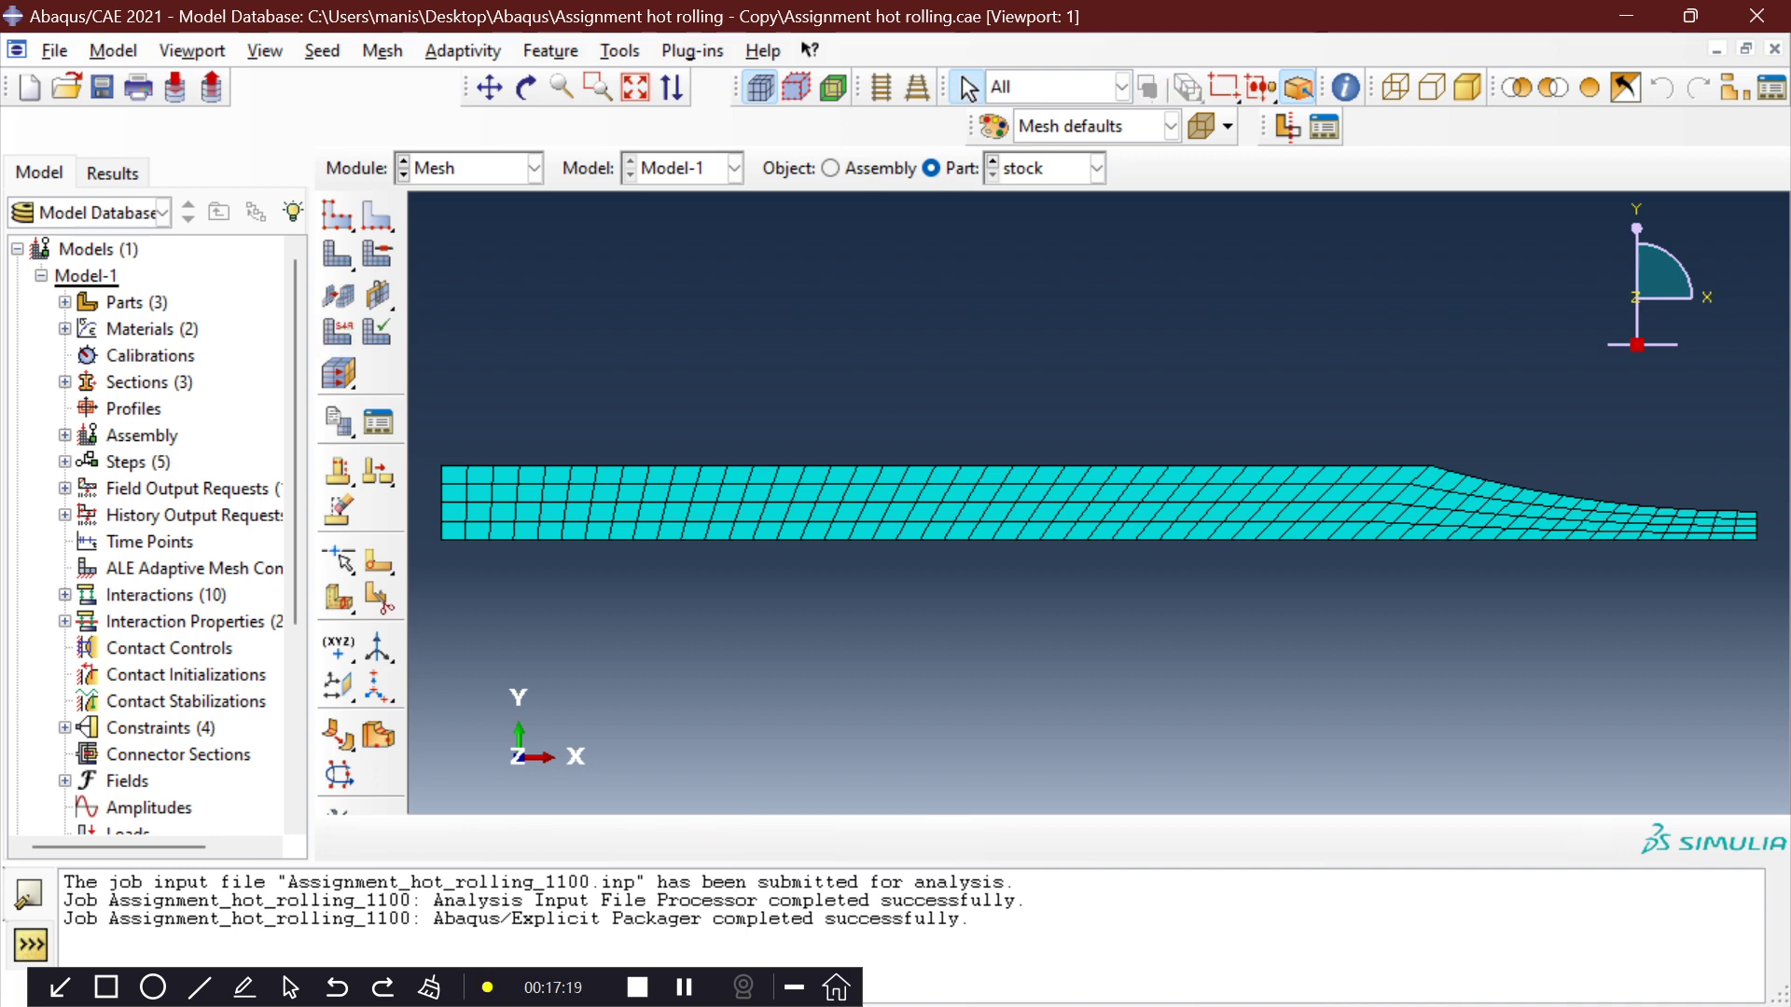
Start local edge seeding on the whole stock part and leave it without assigning any seeds.
click(322, 52)
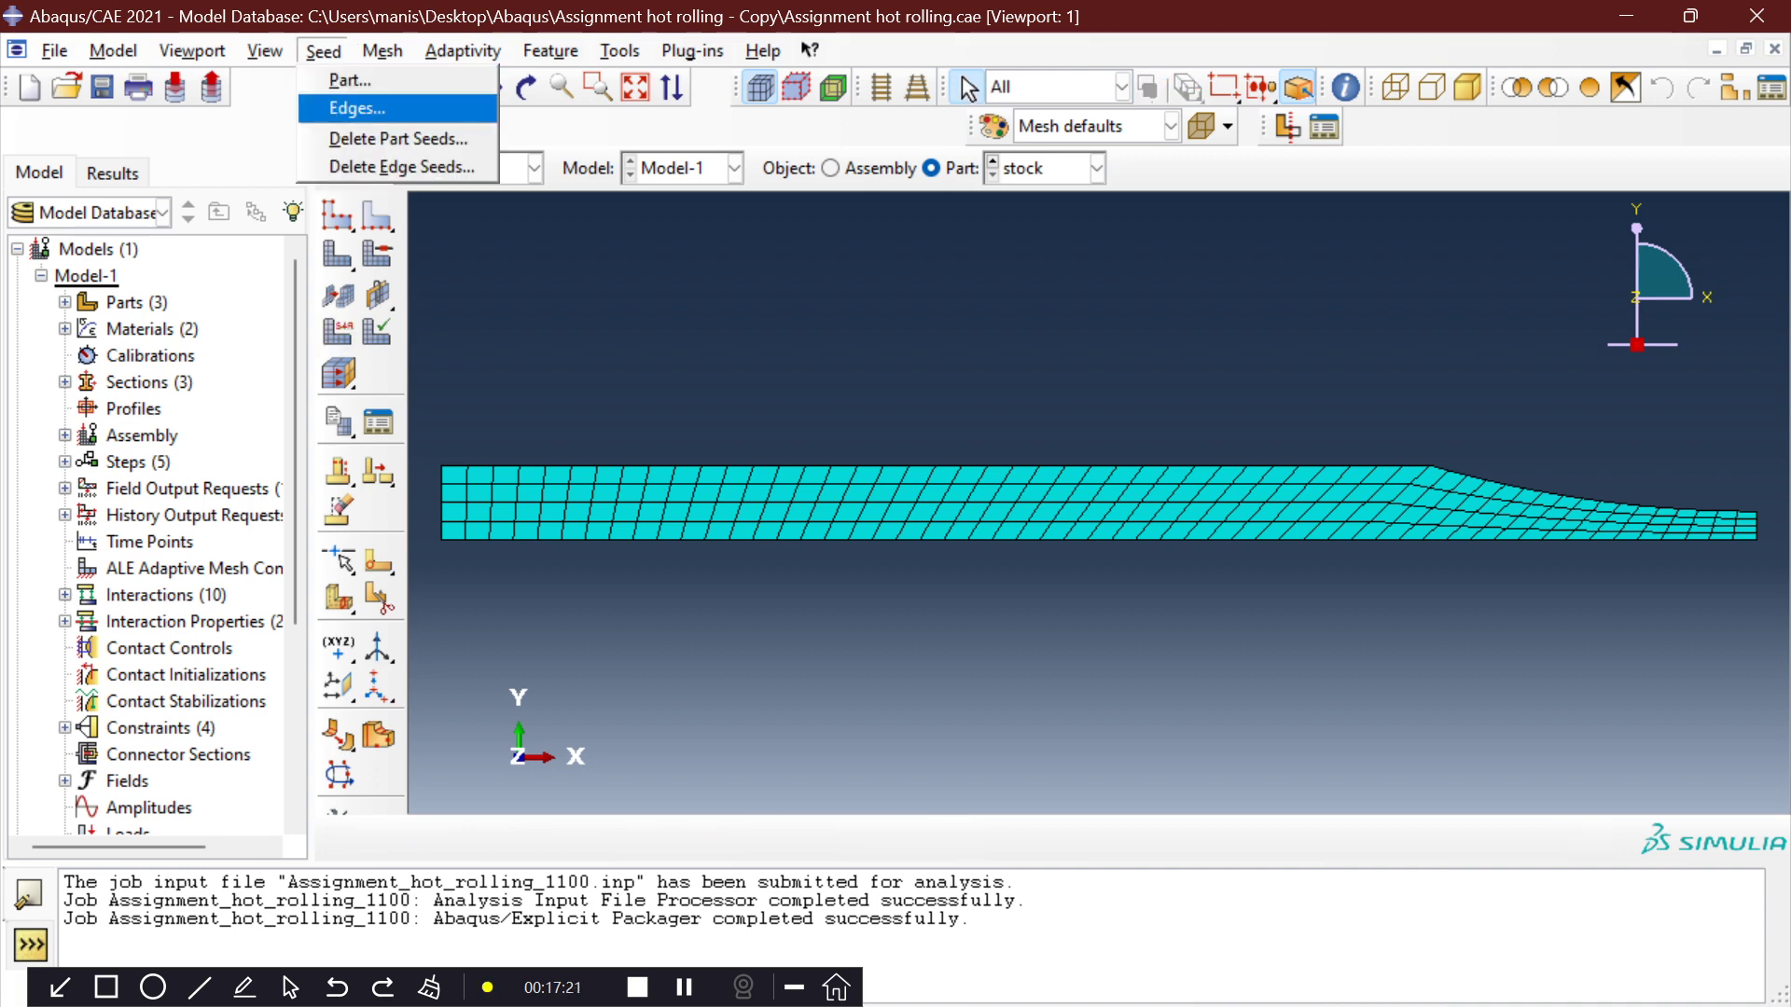
click(357, 108)
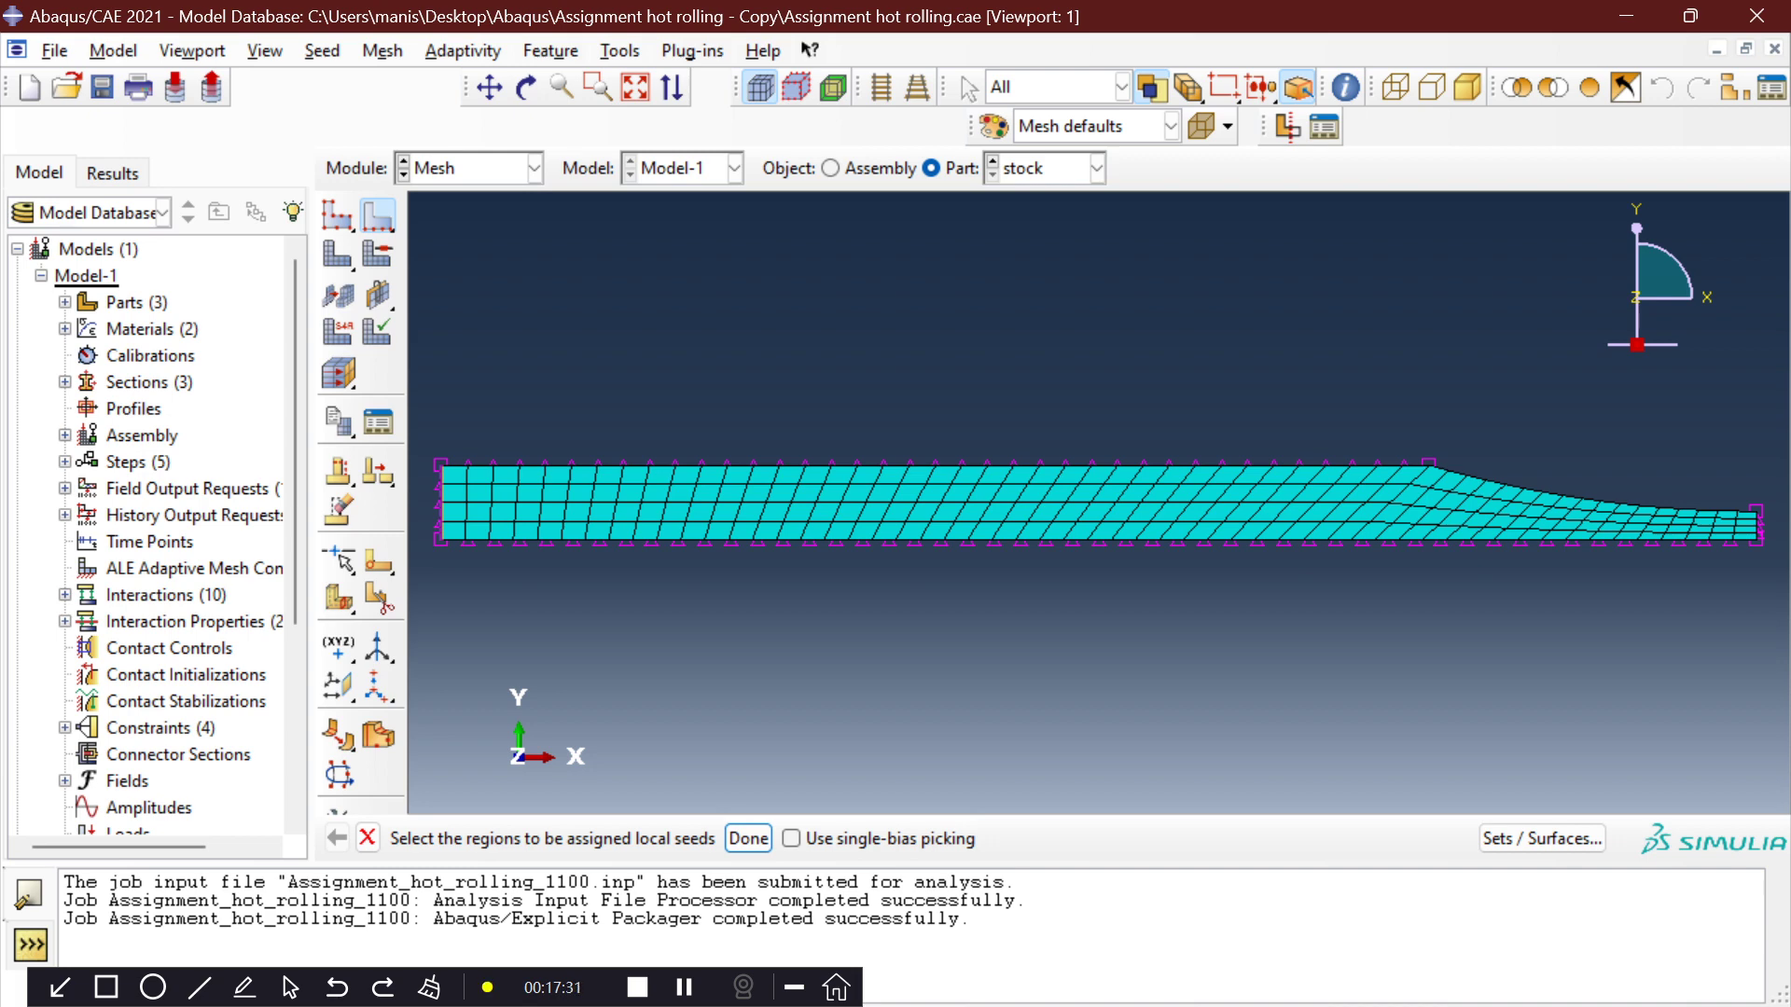
drag(424, 425, 1776, 597)
click(382, 50)
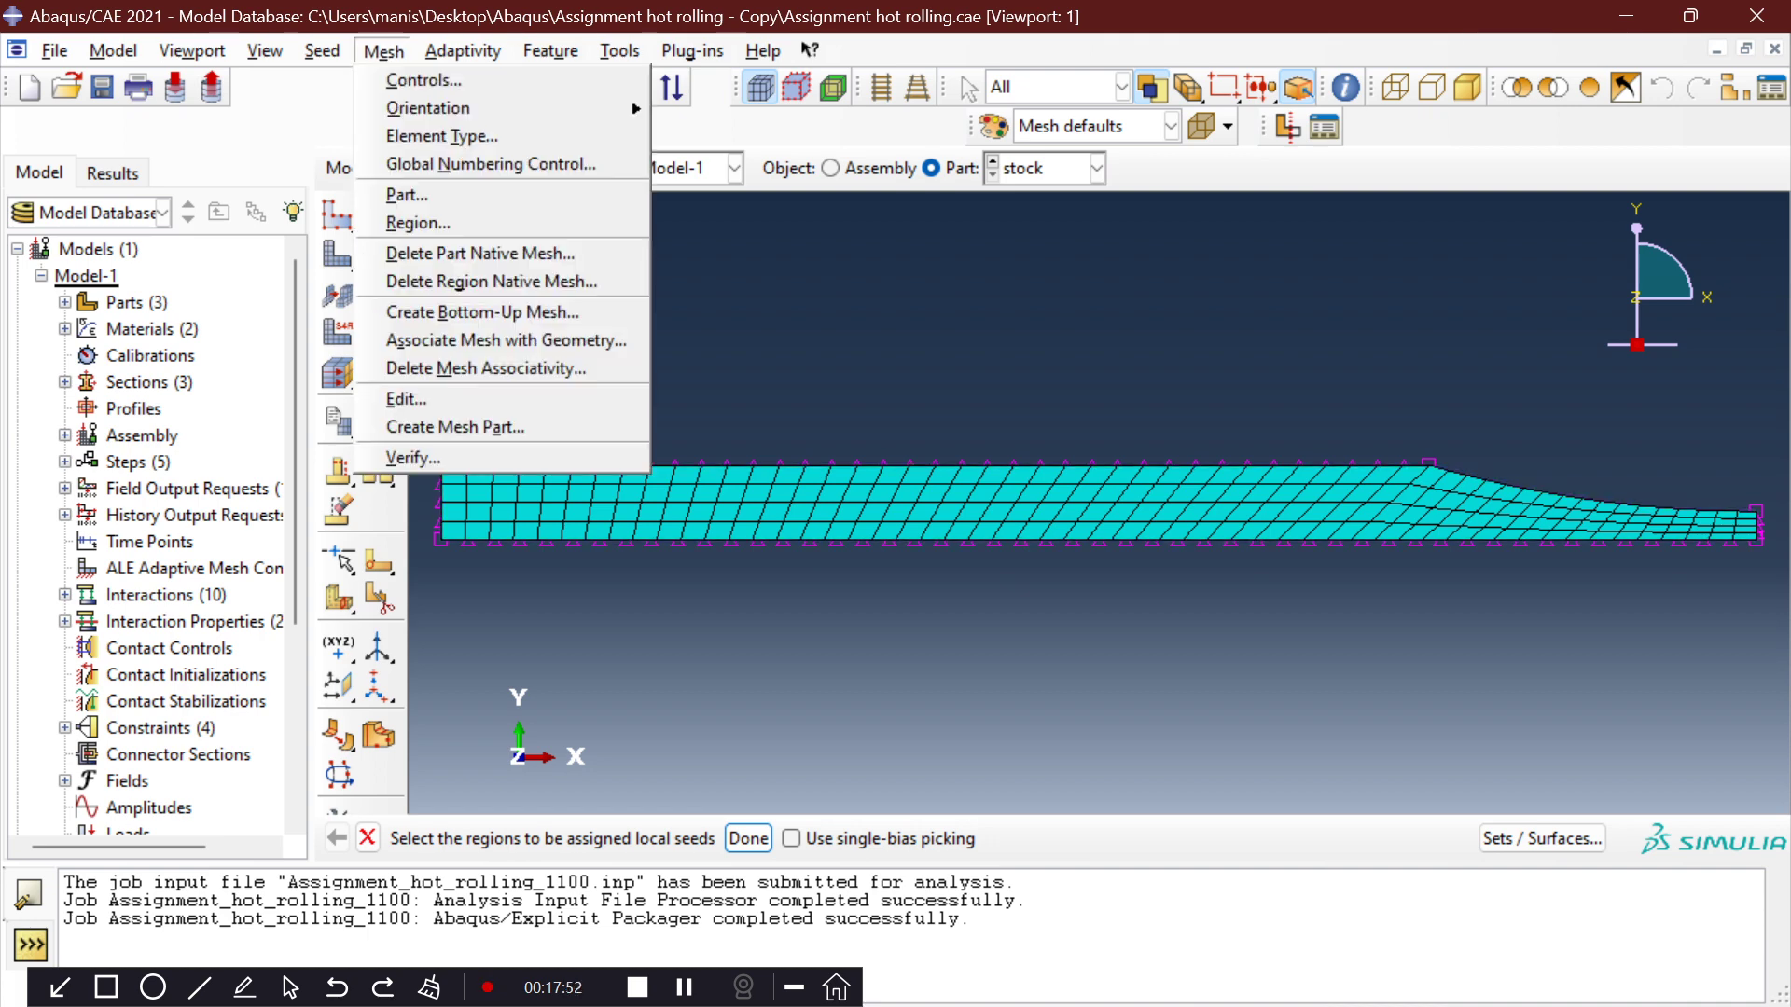
click(383, 50)
key(Escape)
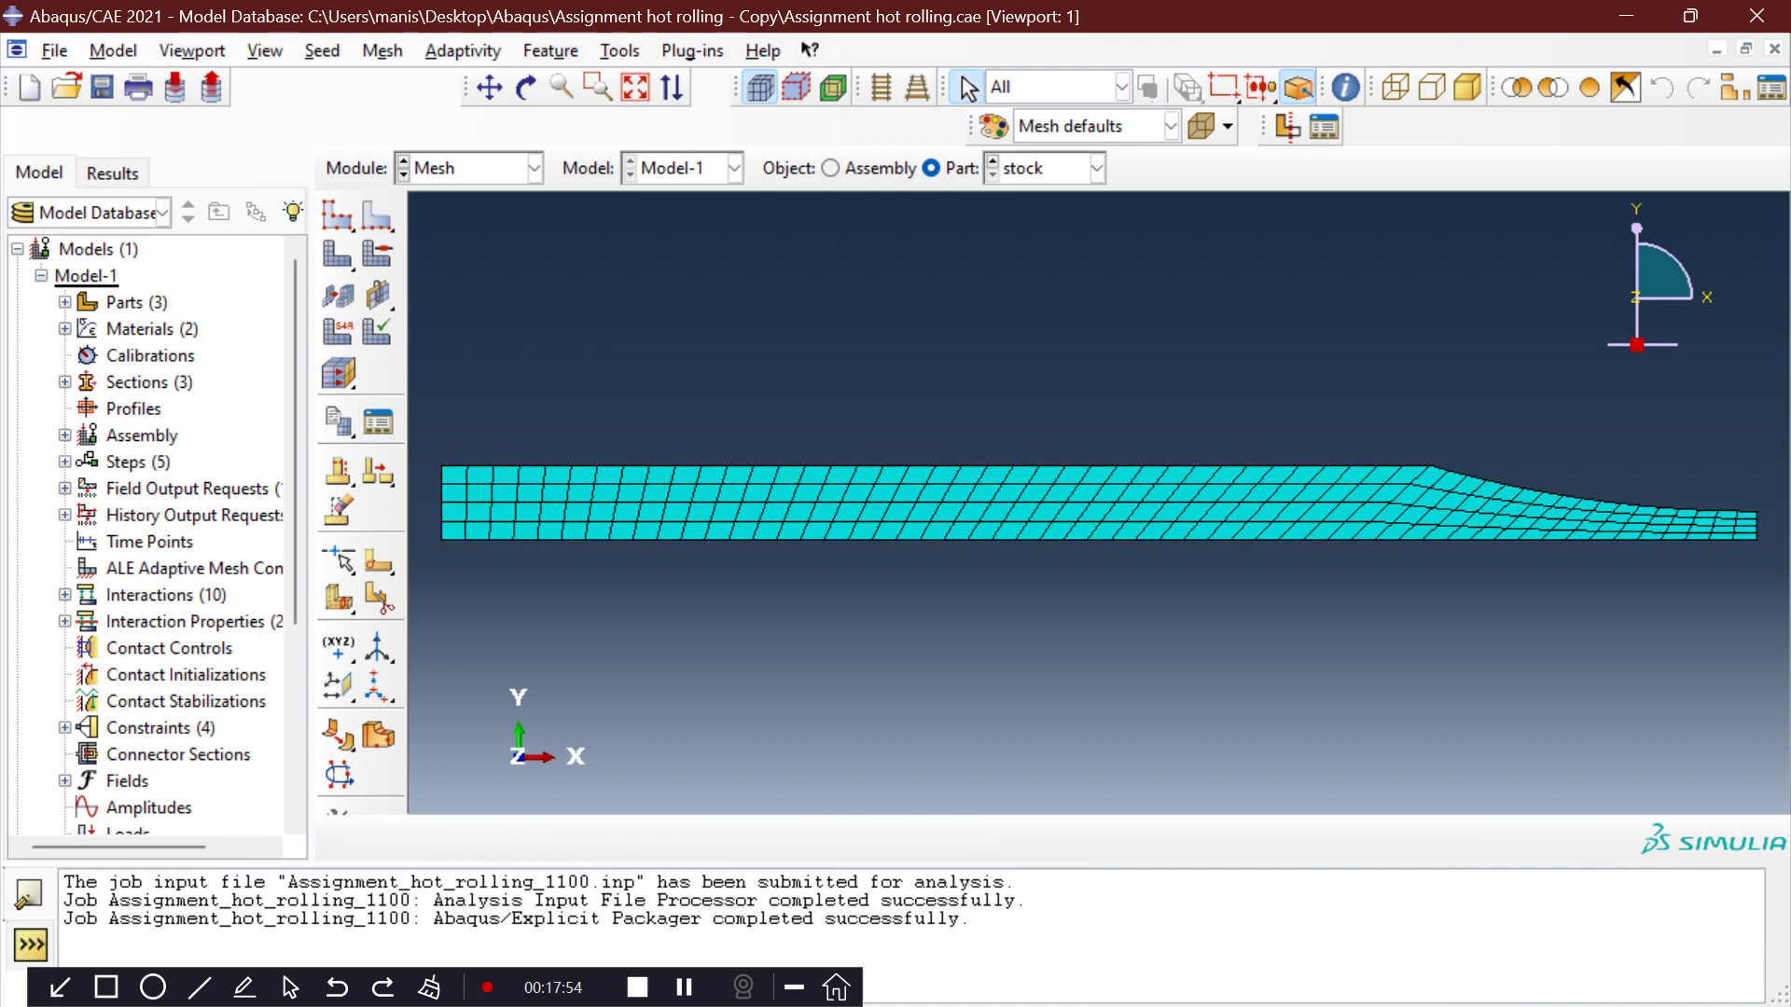
Switch to the Job module, fit the whole assembly in view and open the job manager.
click(533, 168)
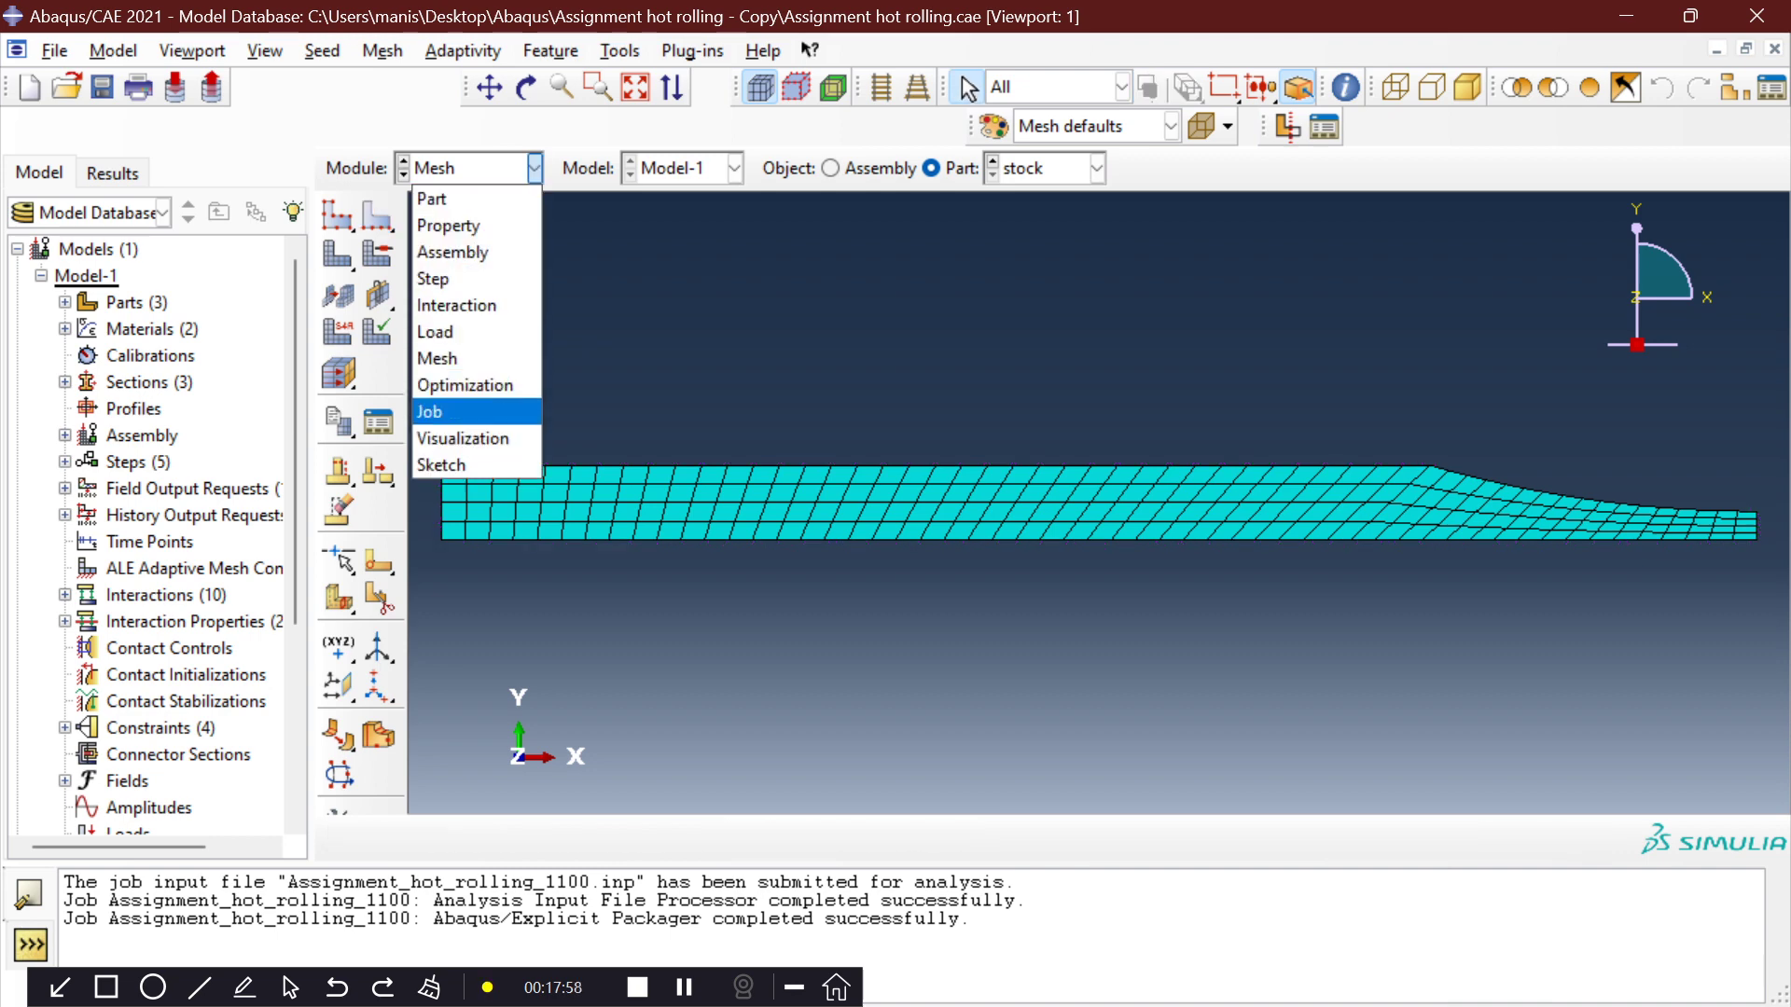
click(438, 411)
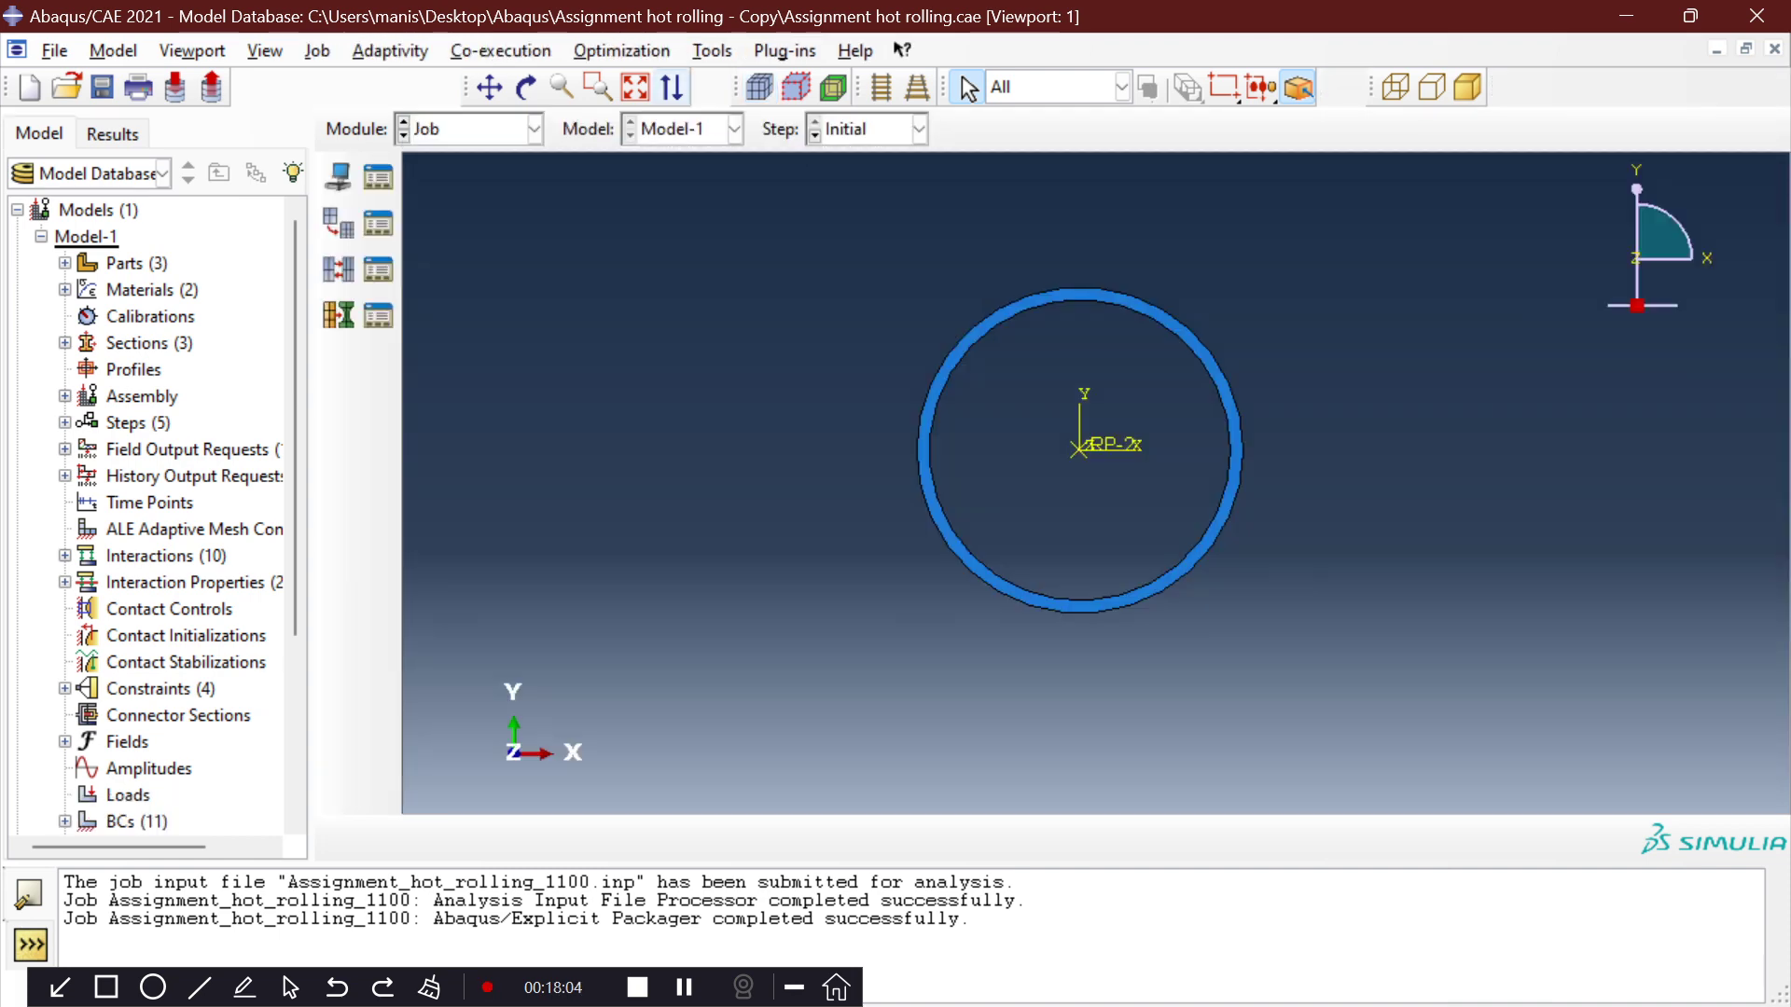
click(597, 86)
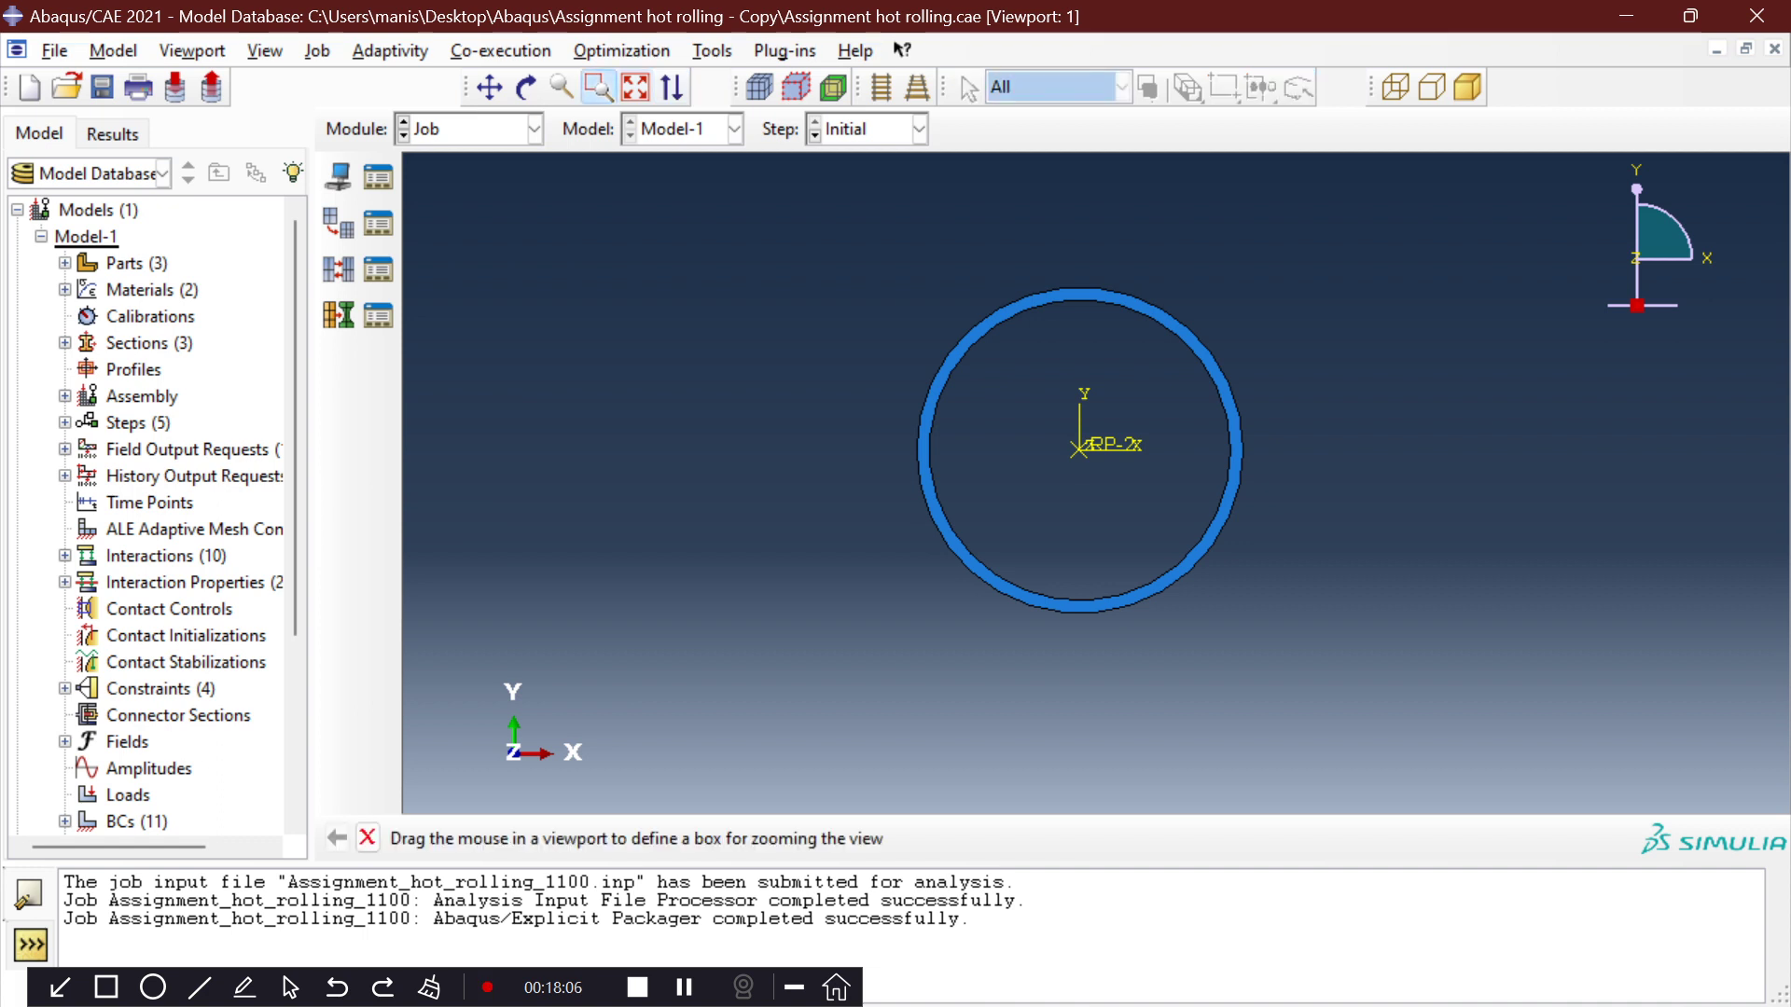
click(635, 87)
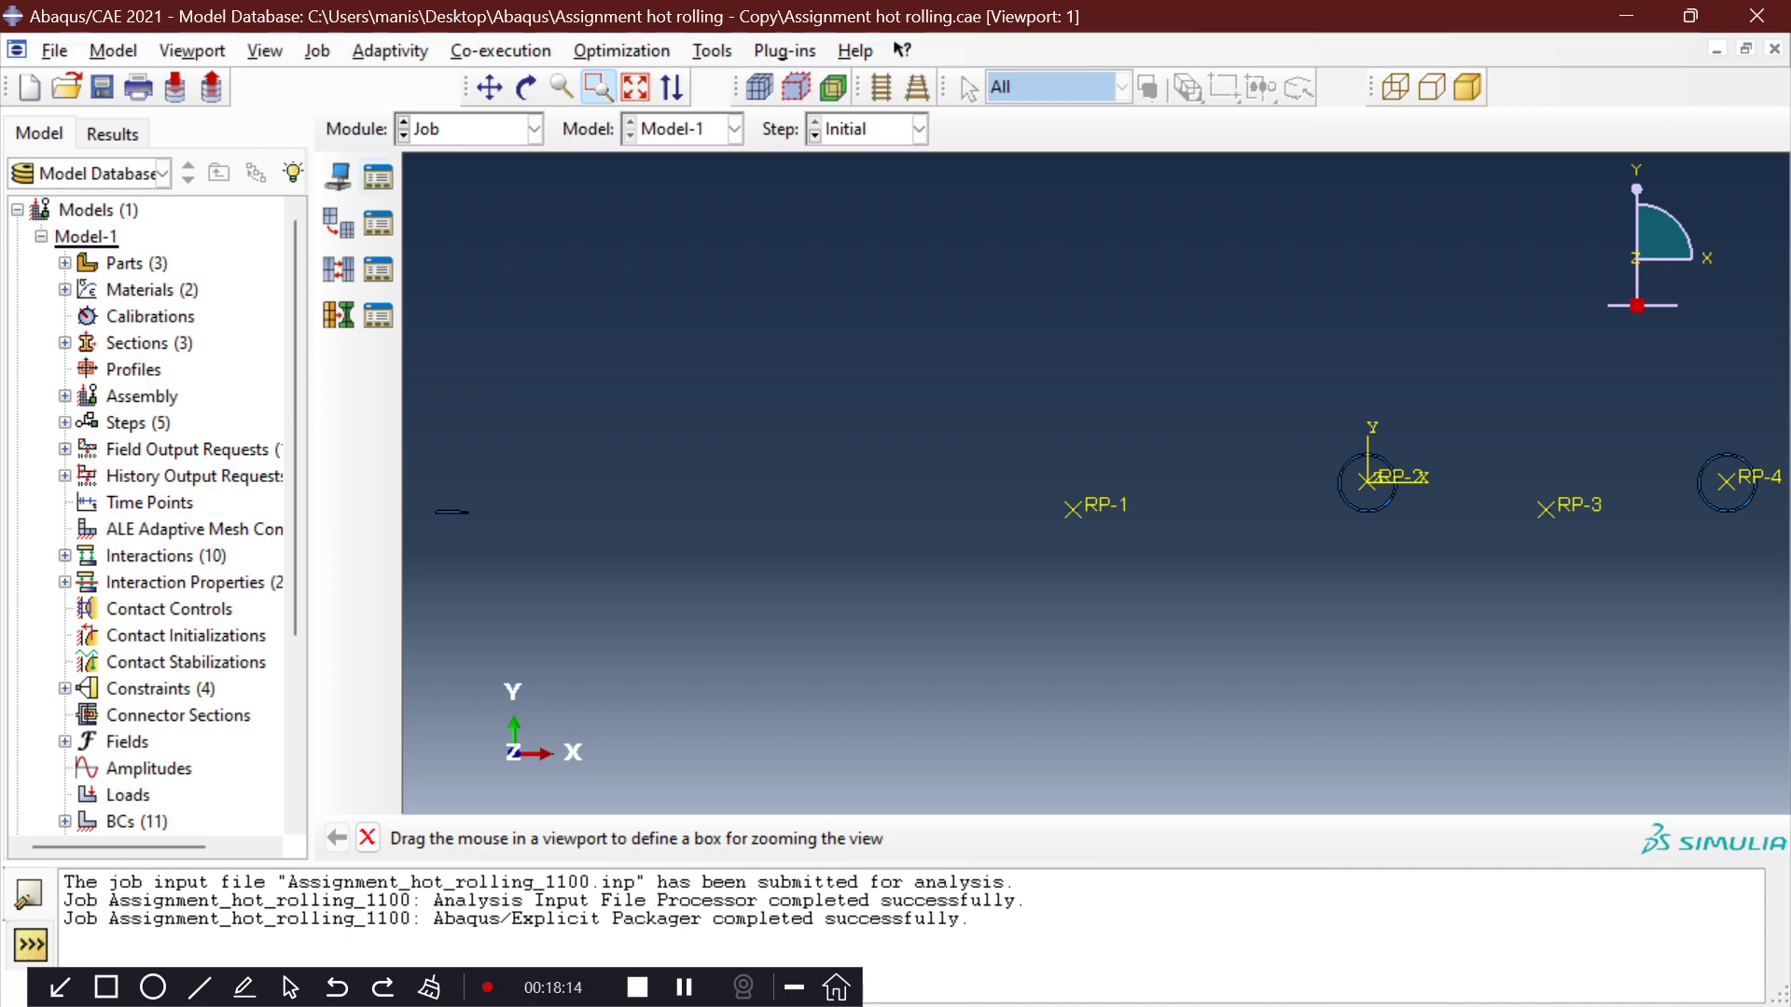
click(378, 177)
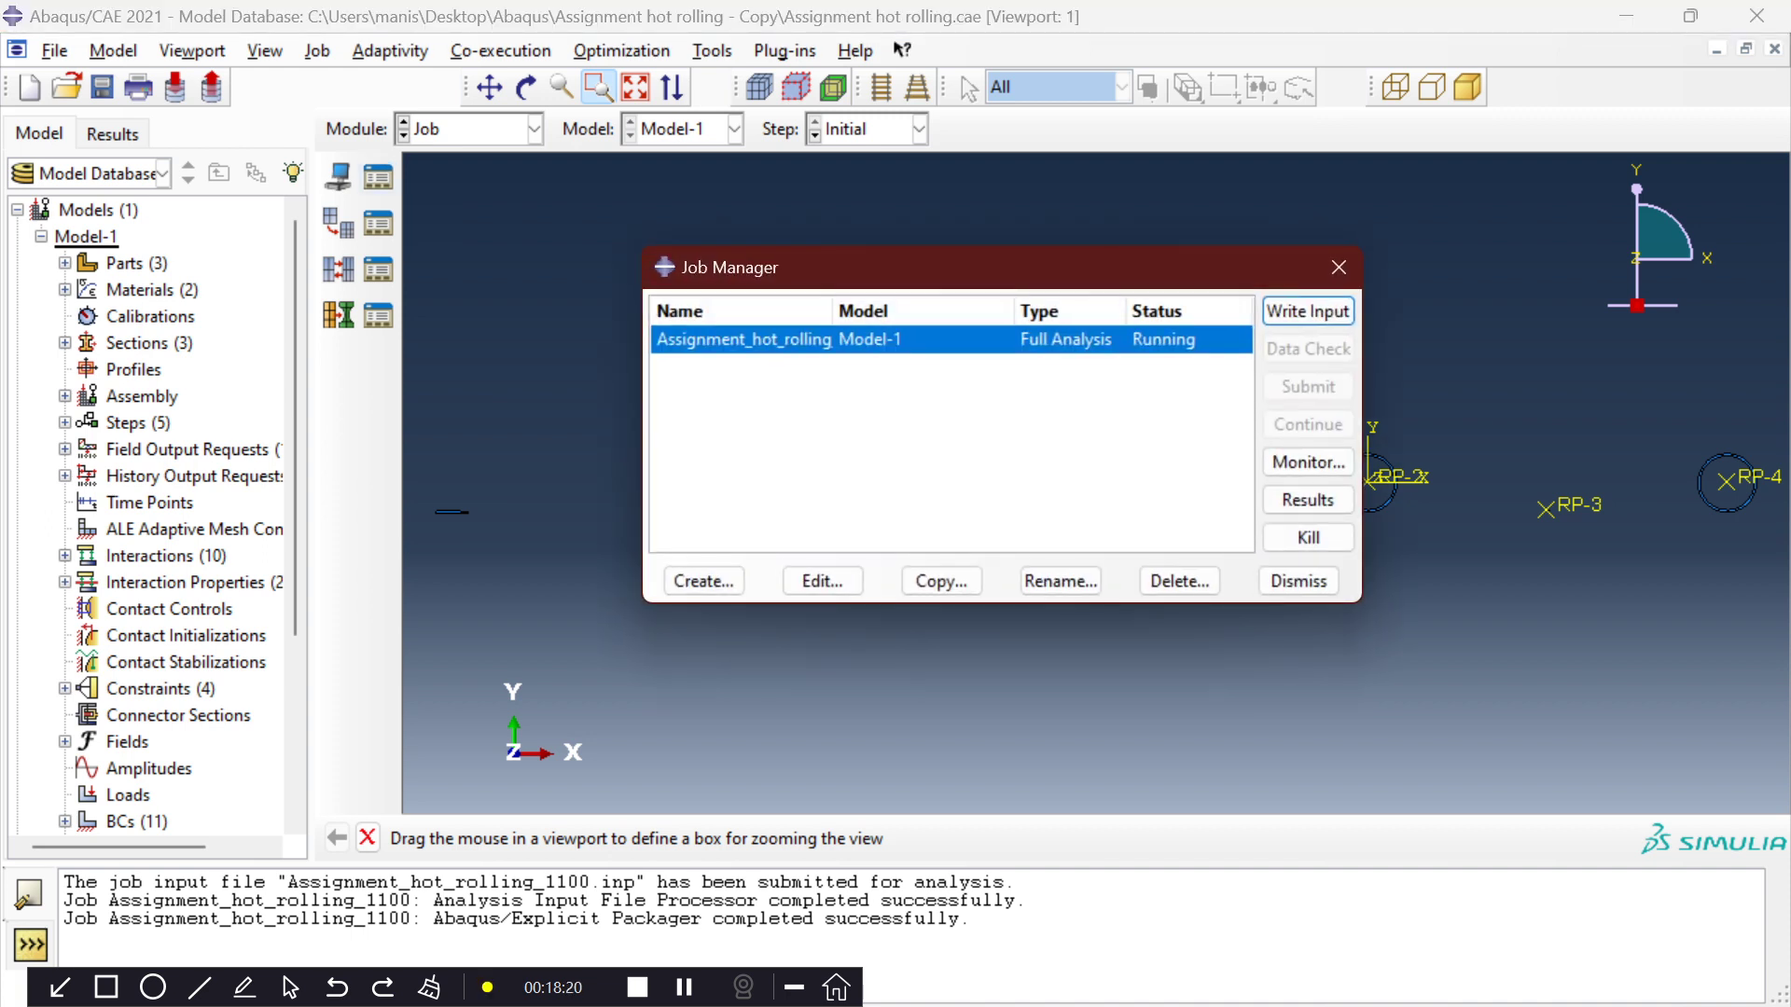
Look at the new-job form, inspect the parallelization and precision settings of Assignment_hot_rolling_1100, and close both without changes.
click(703, 580)
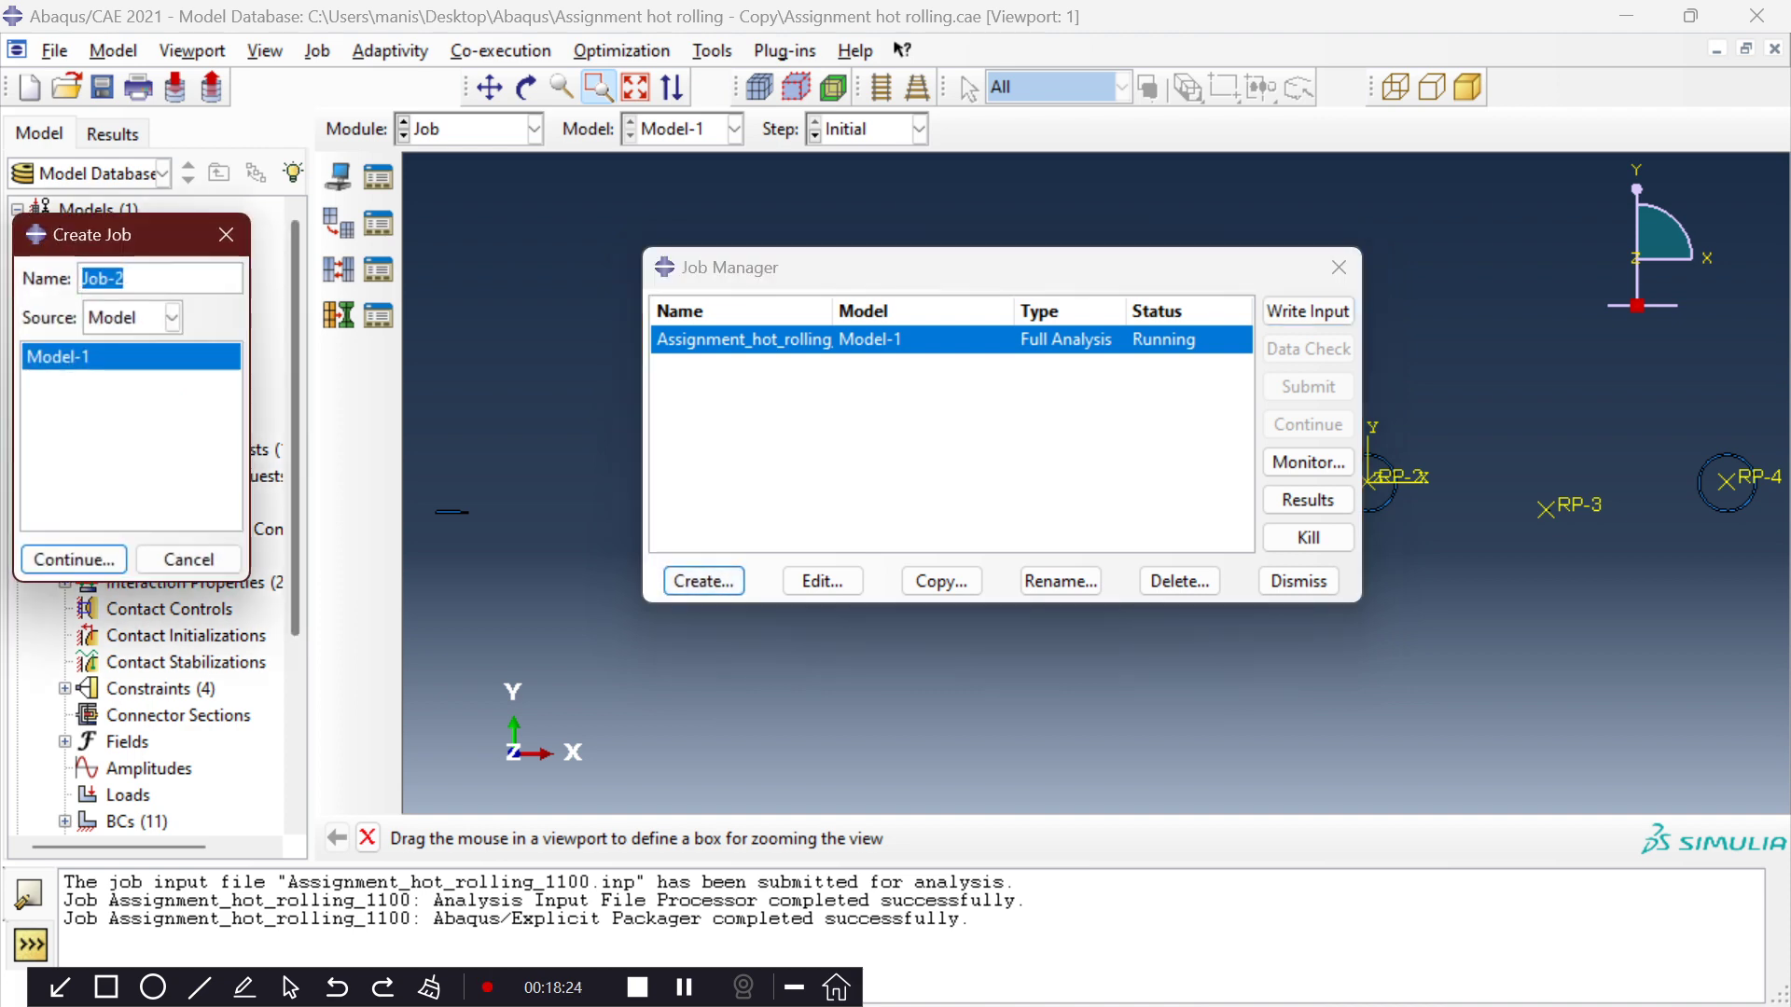
click(188, 558)
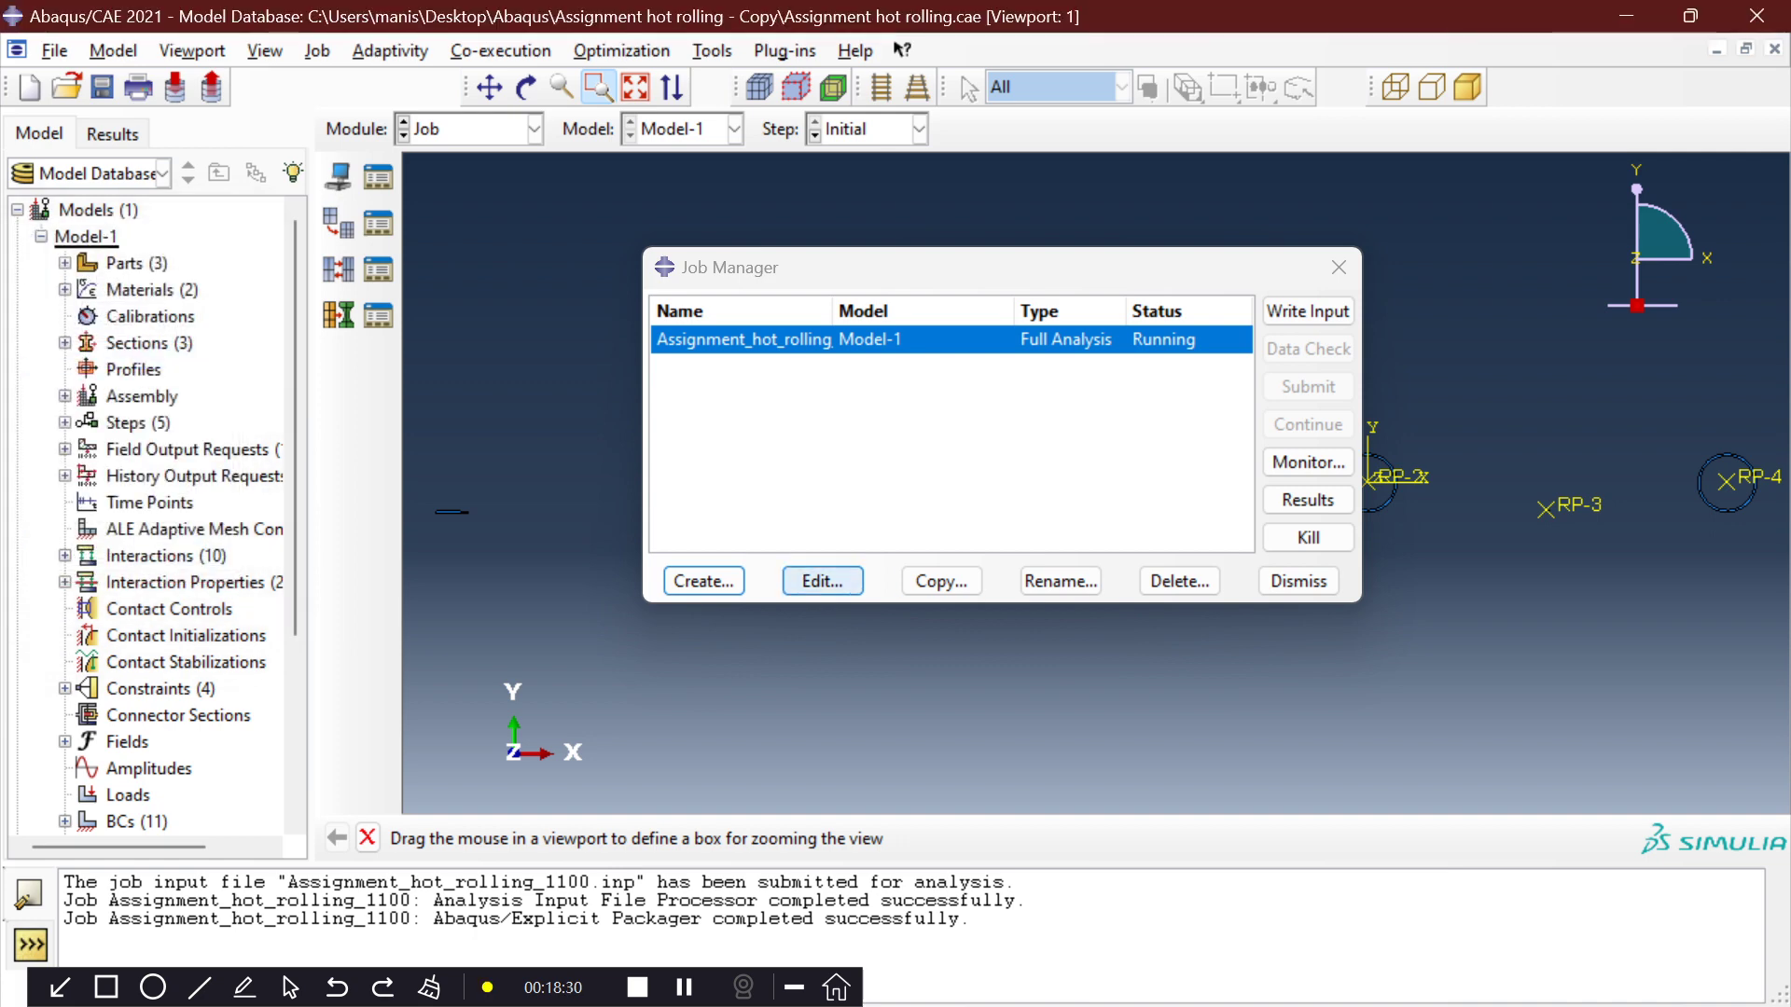
click(822, 581)
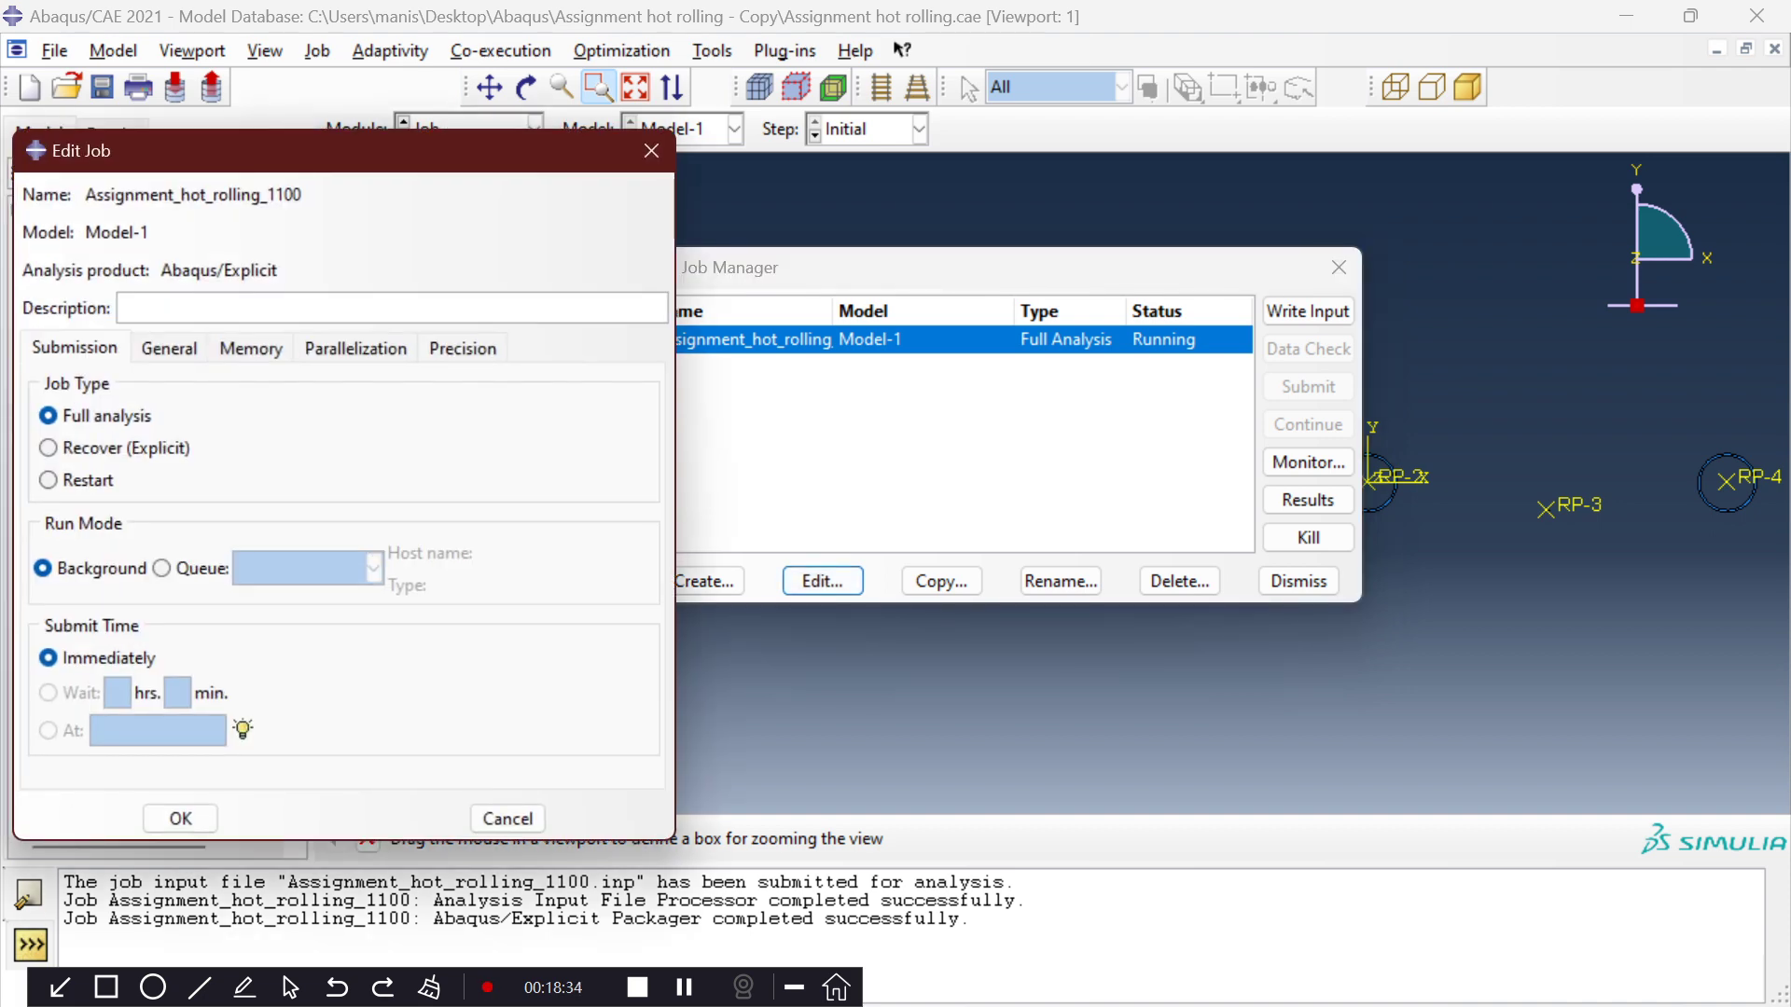
click(355, 348)
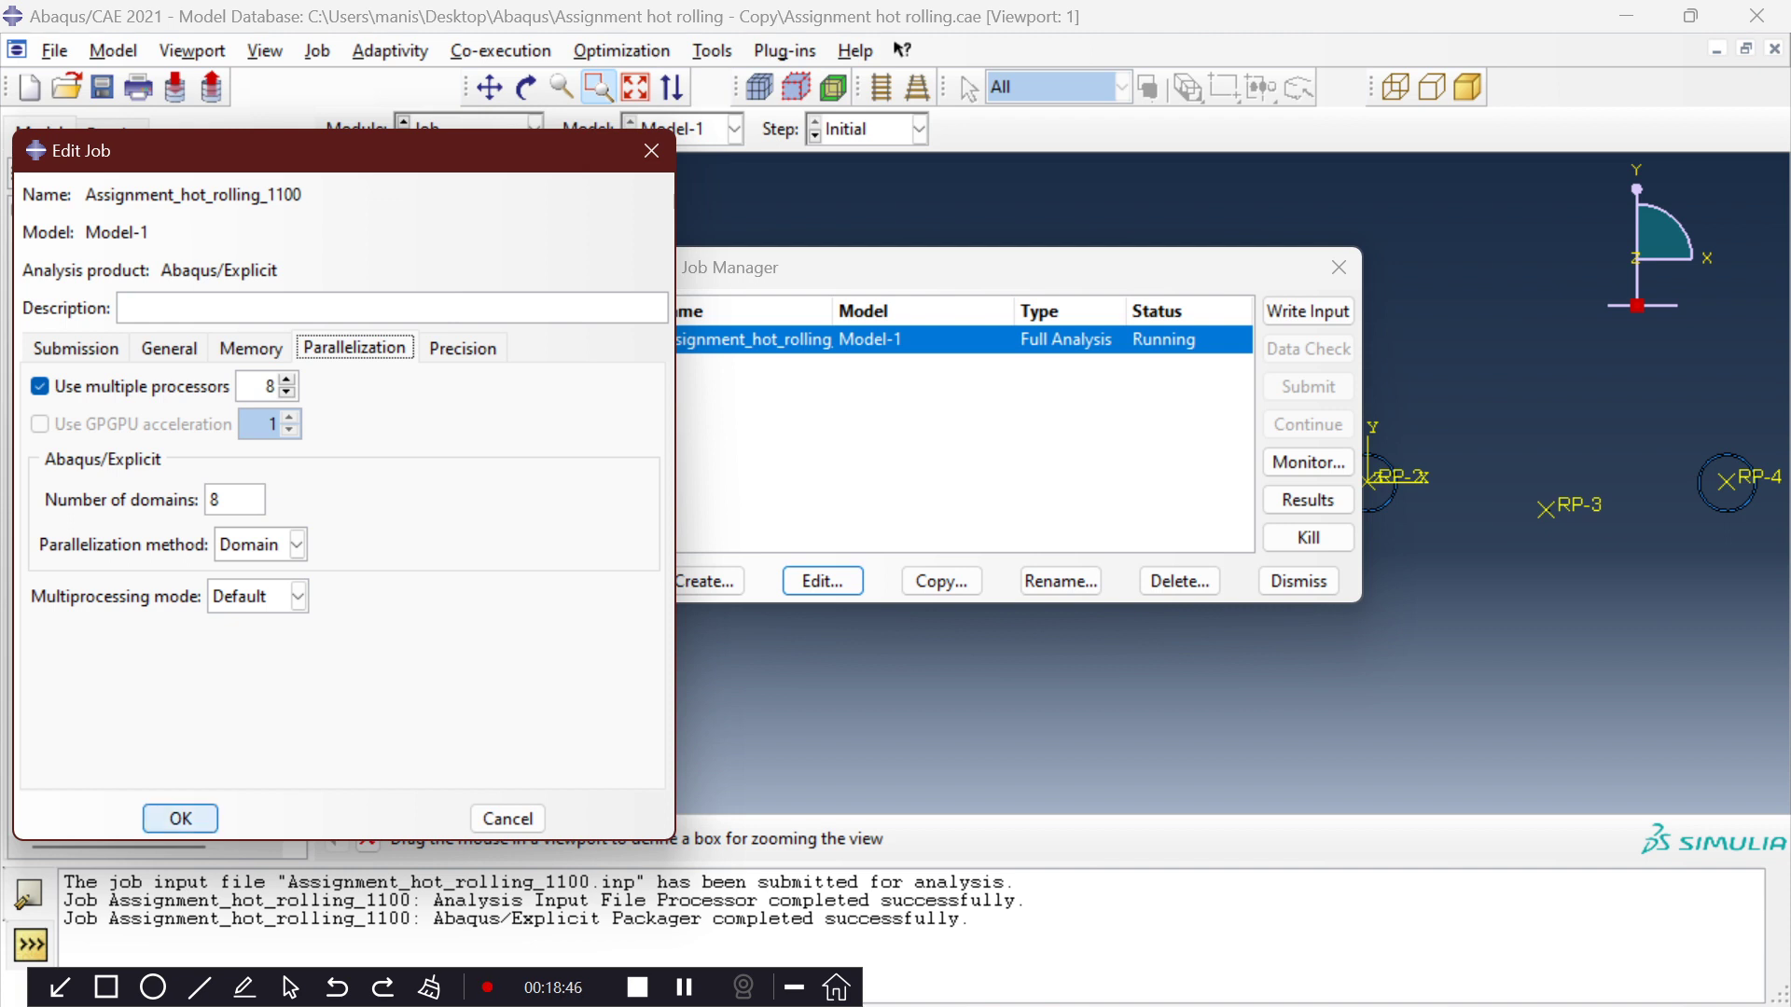
click(463, 347)
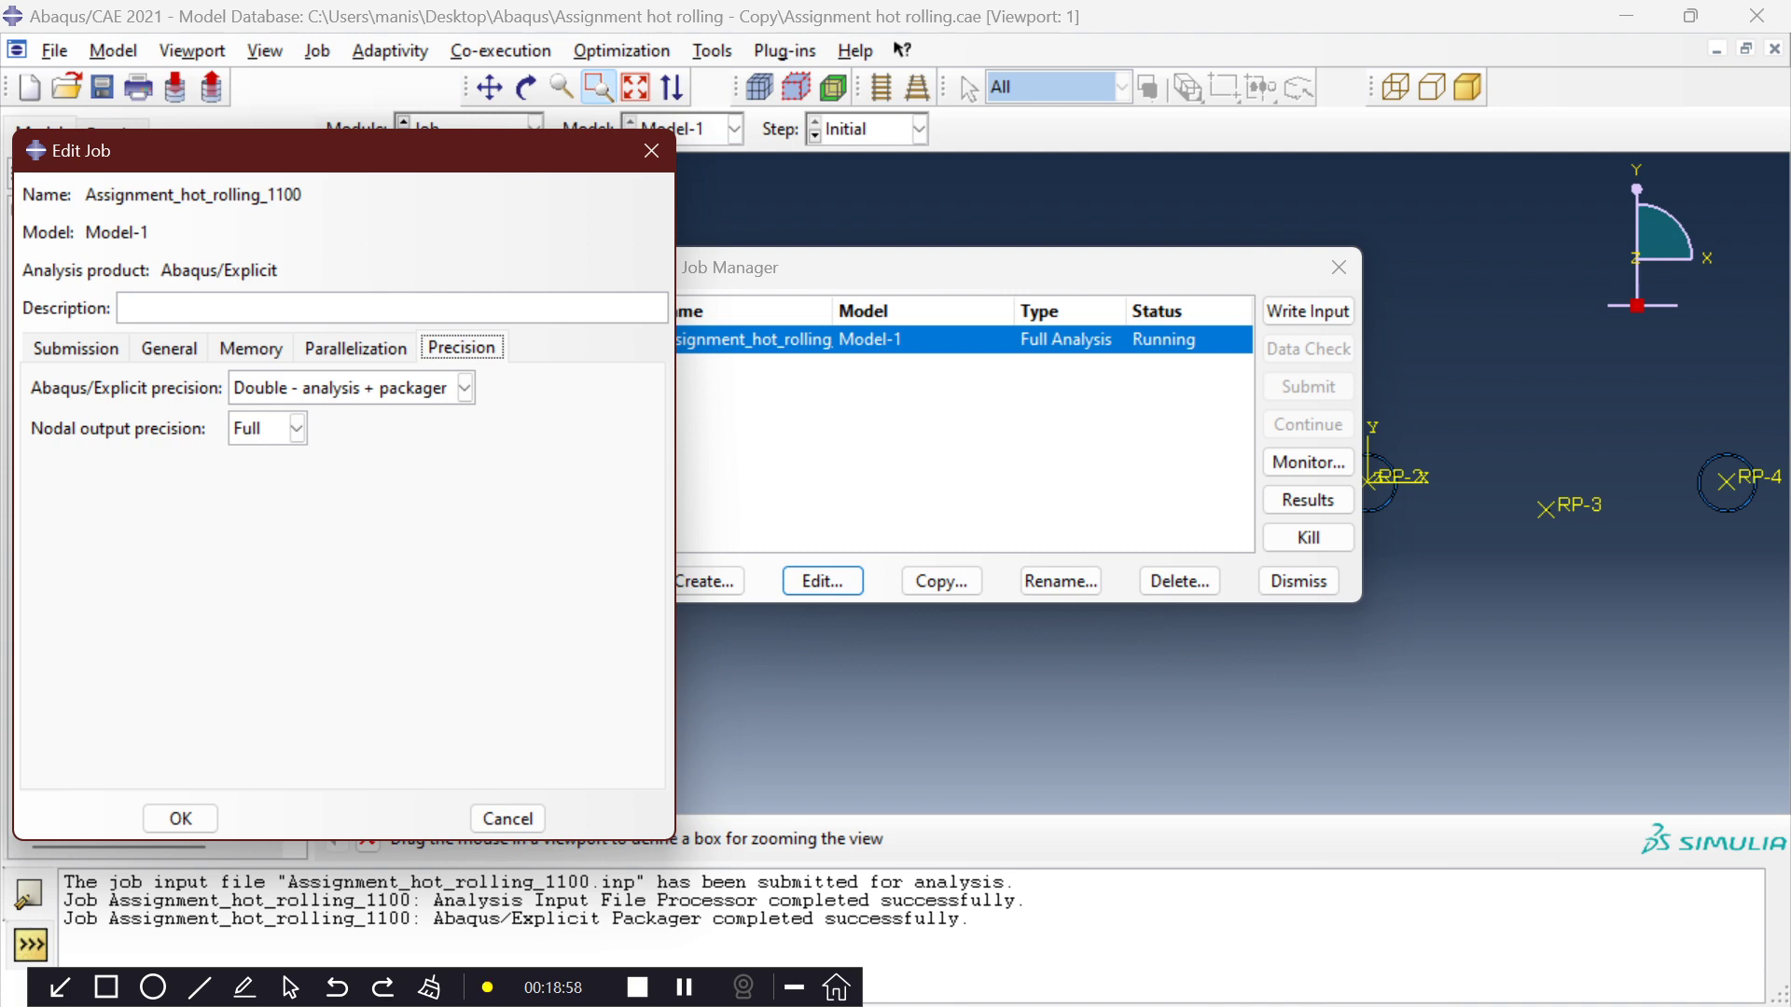
click(464, 388)
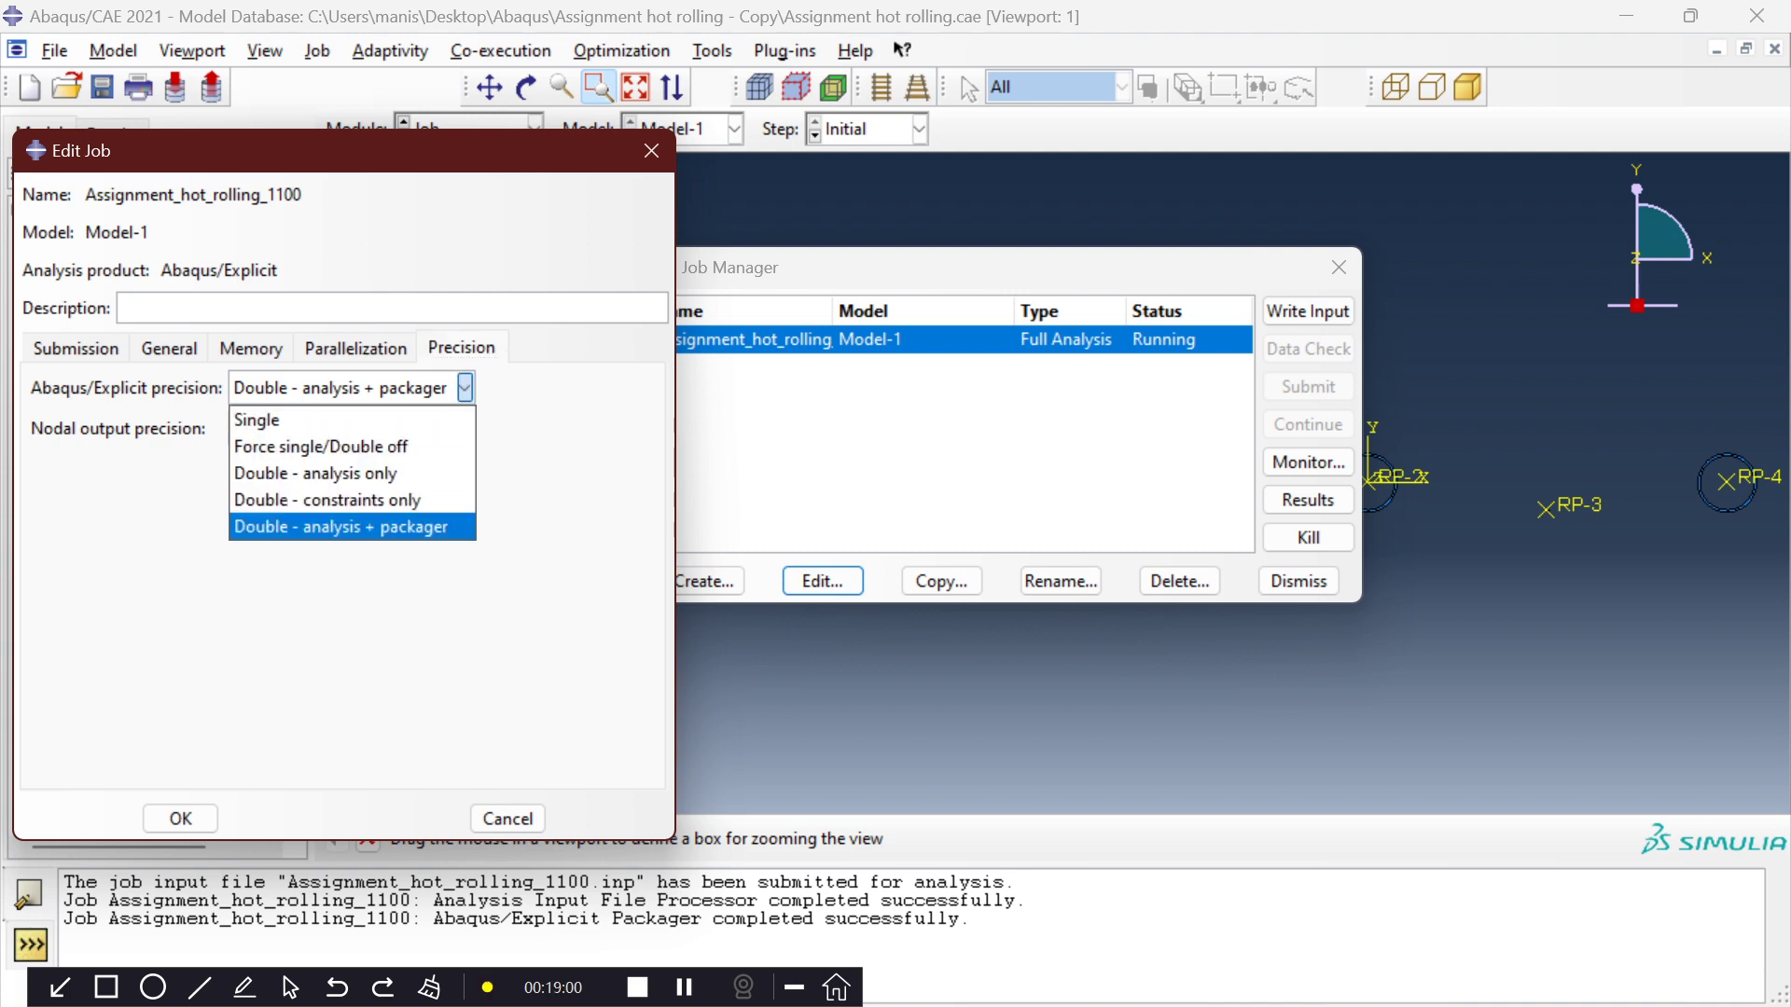
click(345, 527)
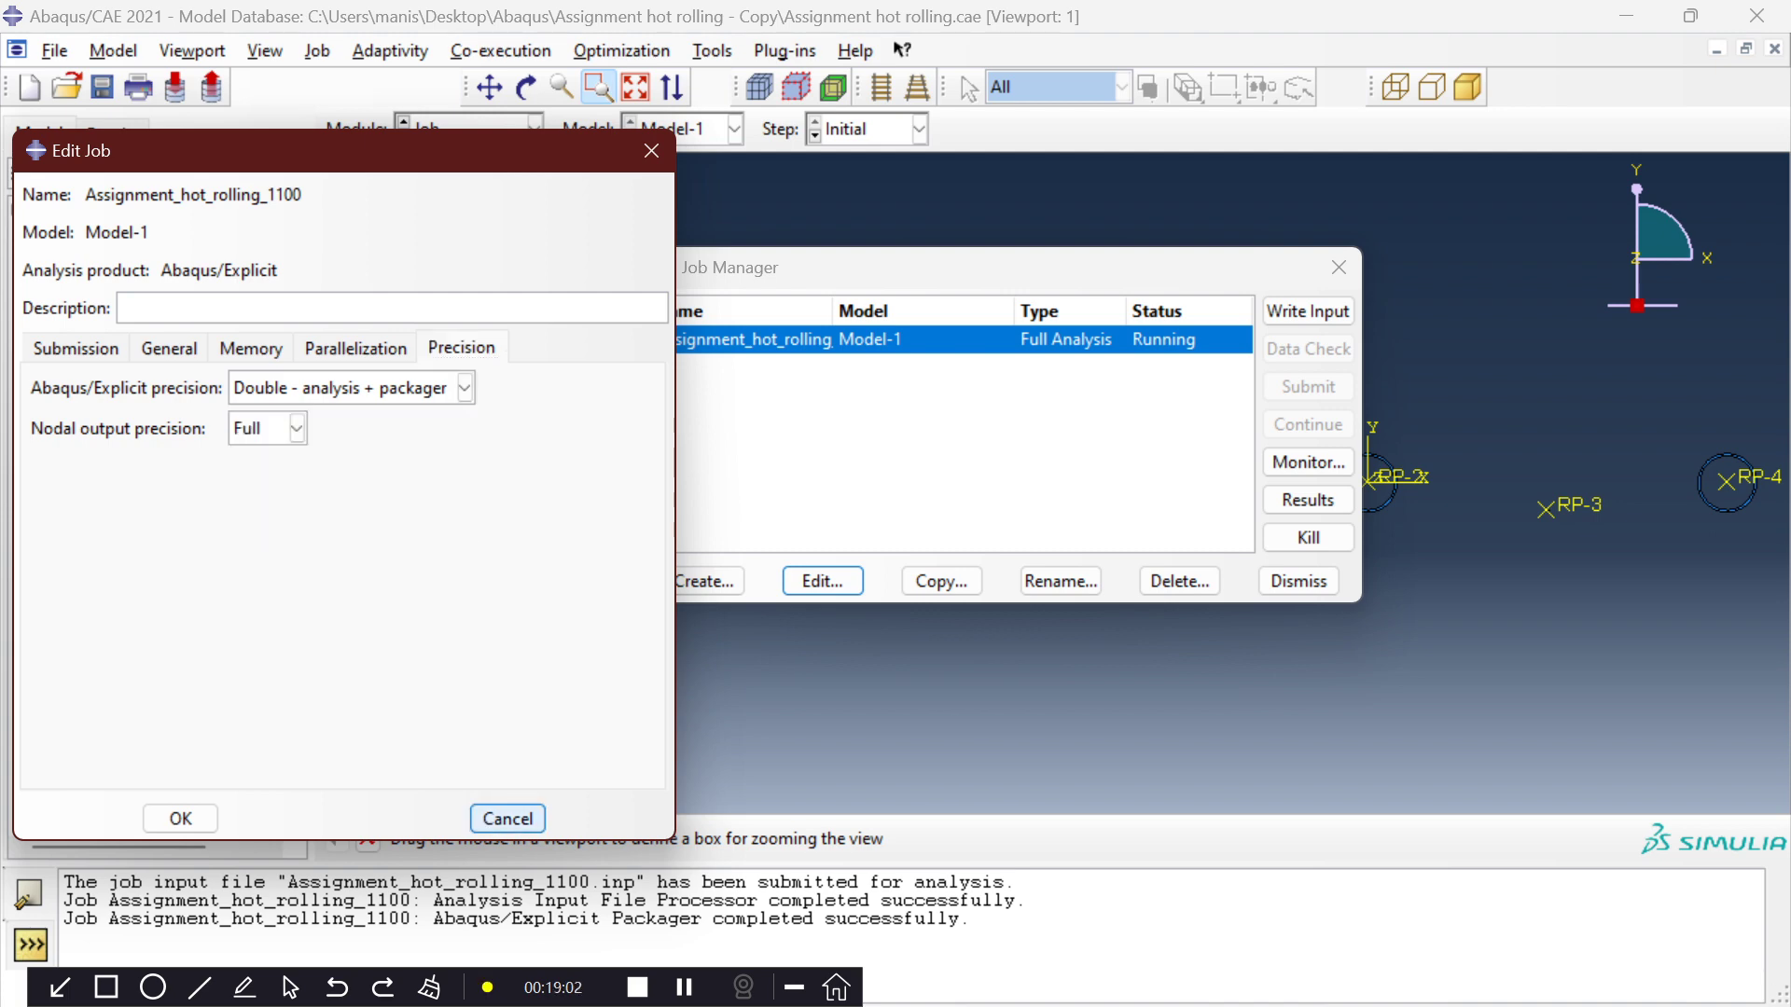
click(509, 819)
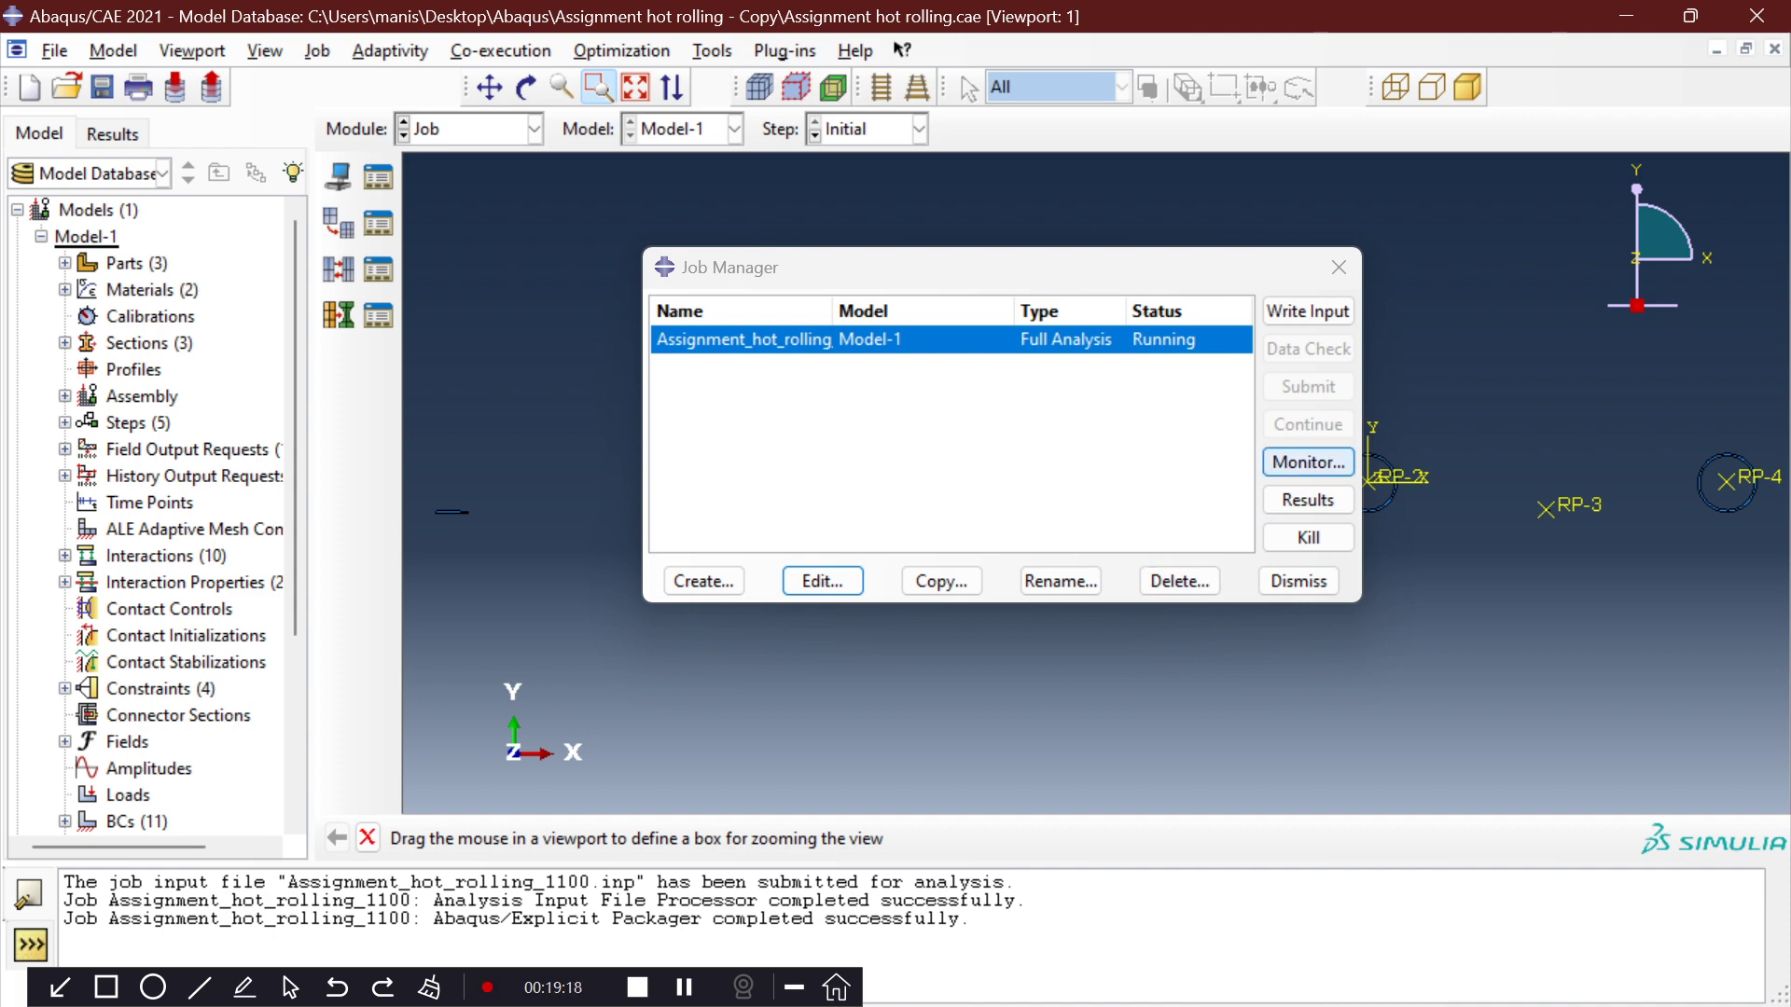
Review the Assignment_hot_rolling_1100 job's log and increment progress in its monitor, and close the monitor.
click(1309, 463)
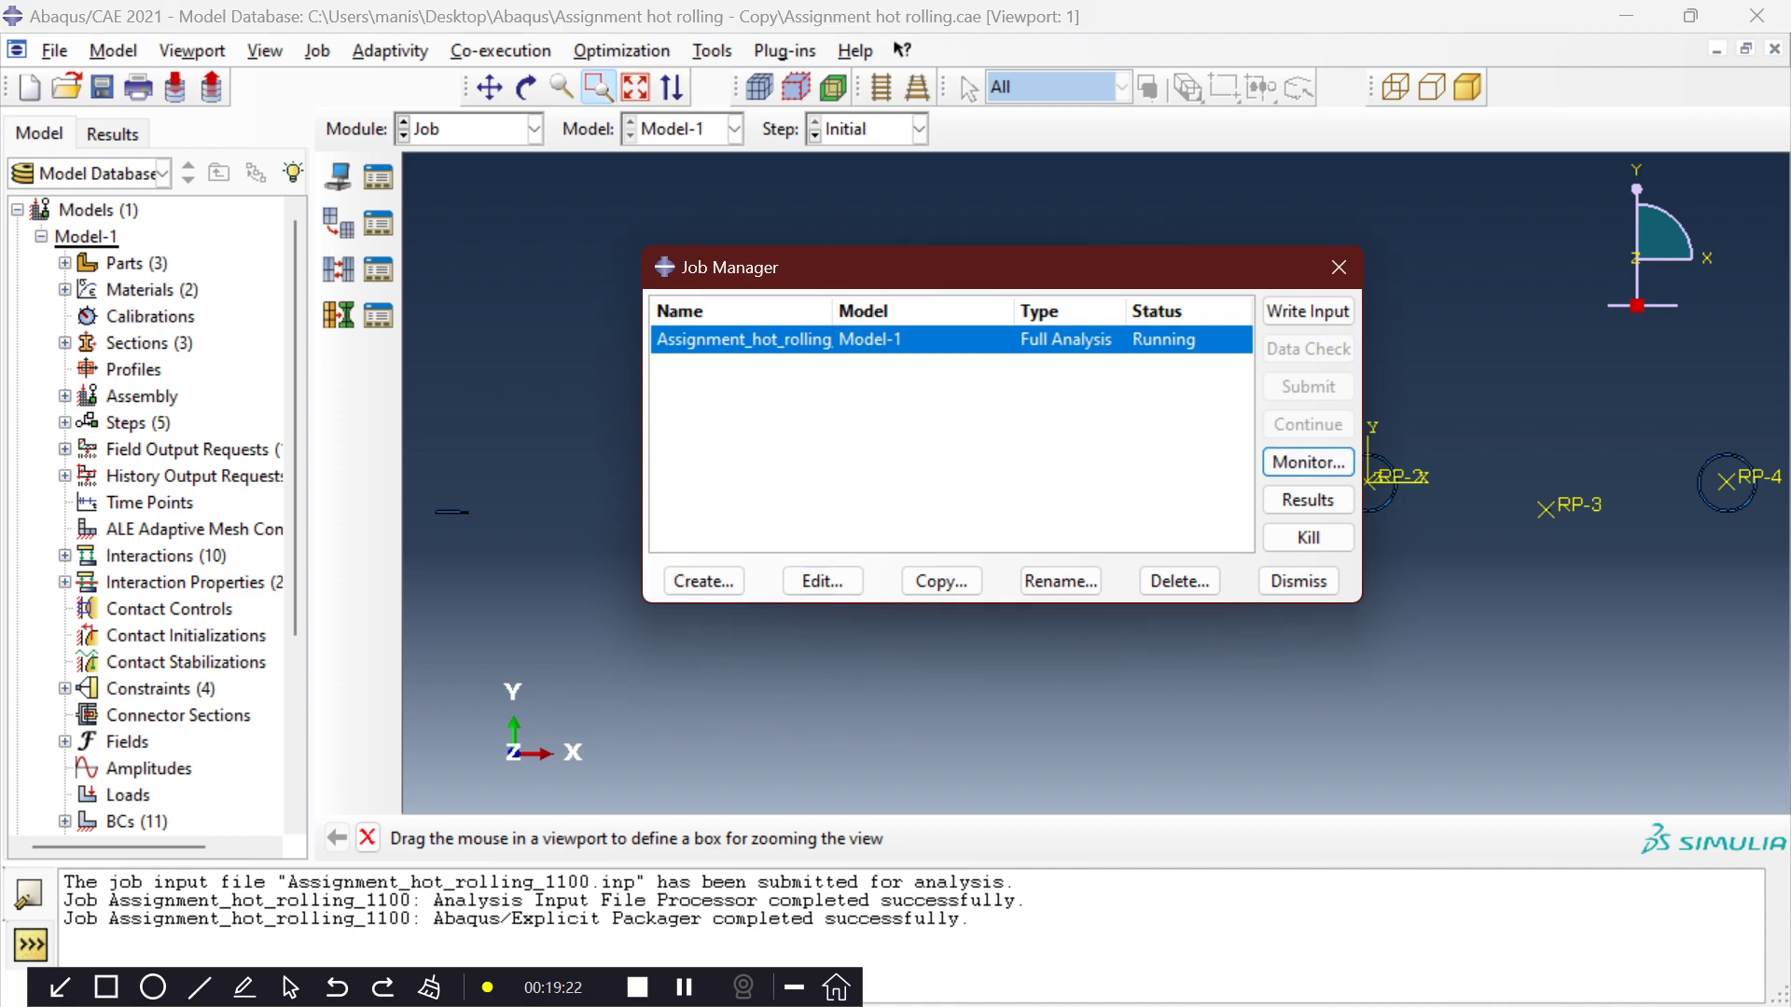
mouse_move(1151, 973)
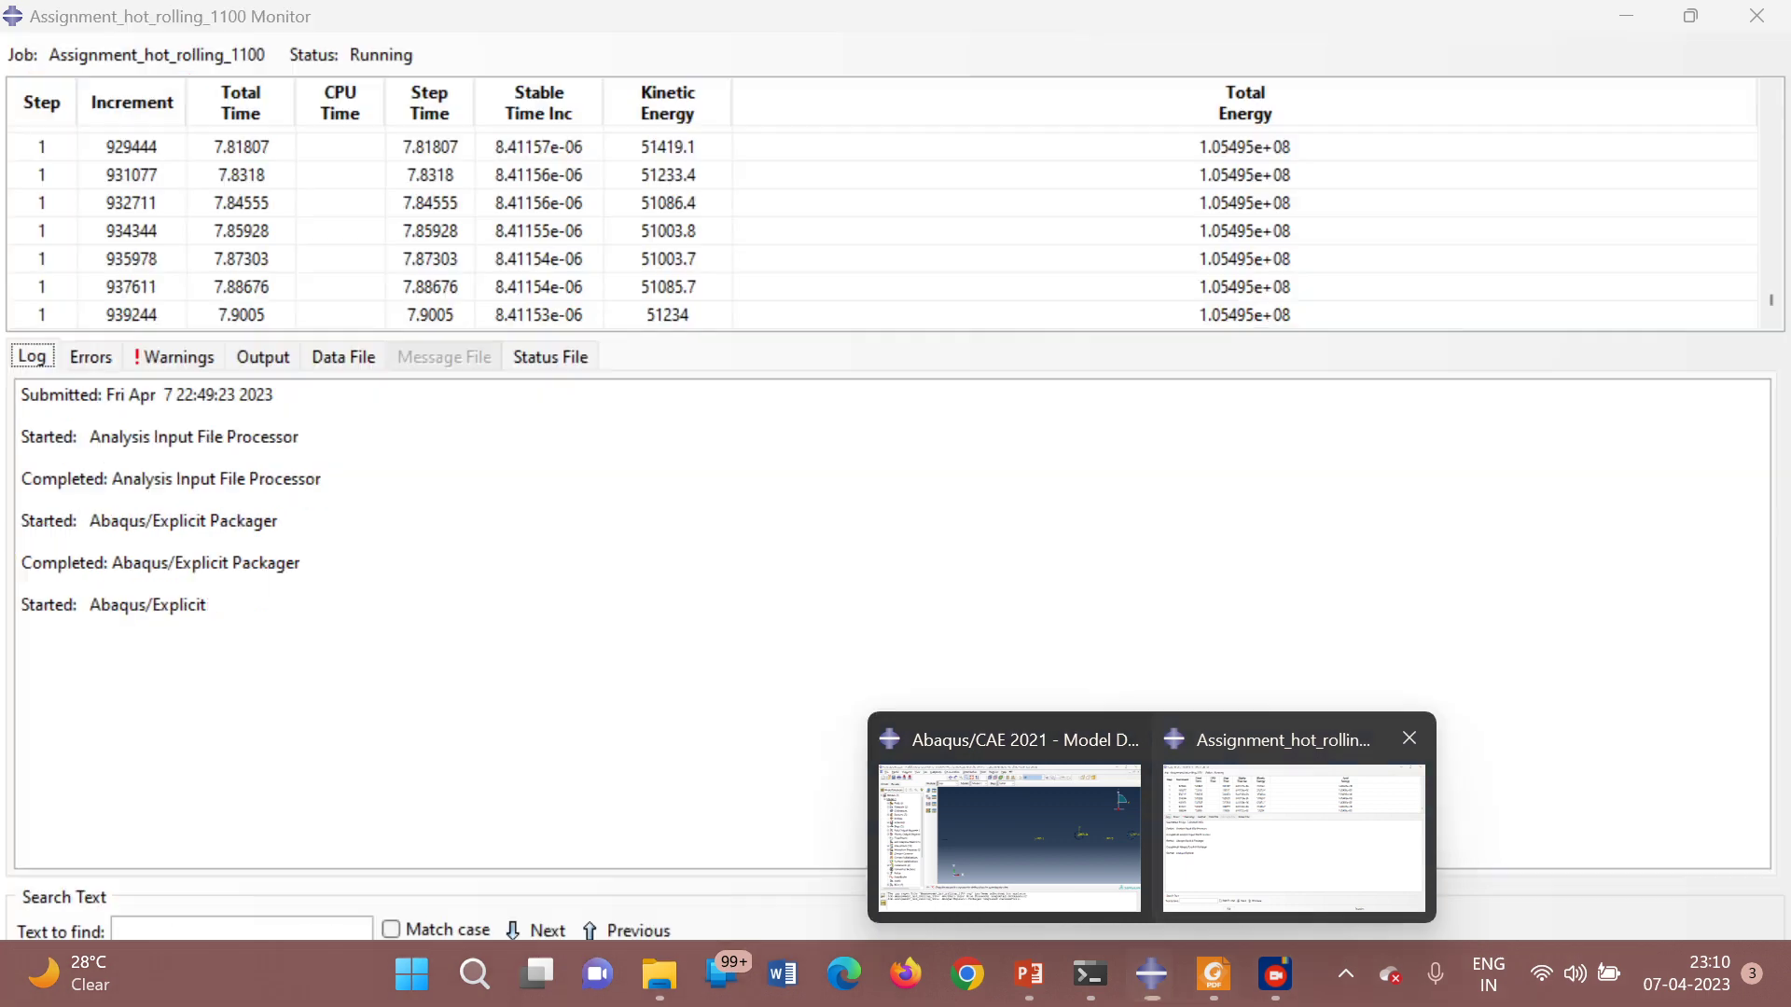
click(1294, 835)
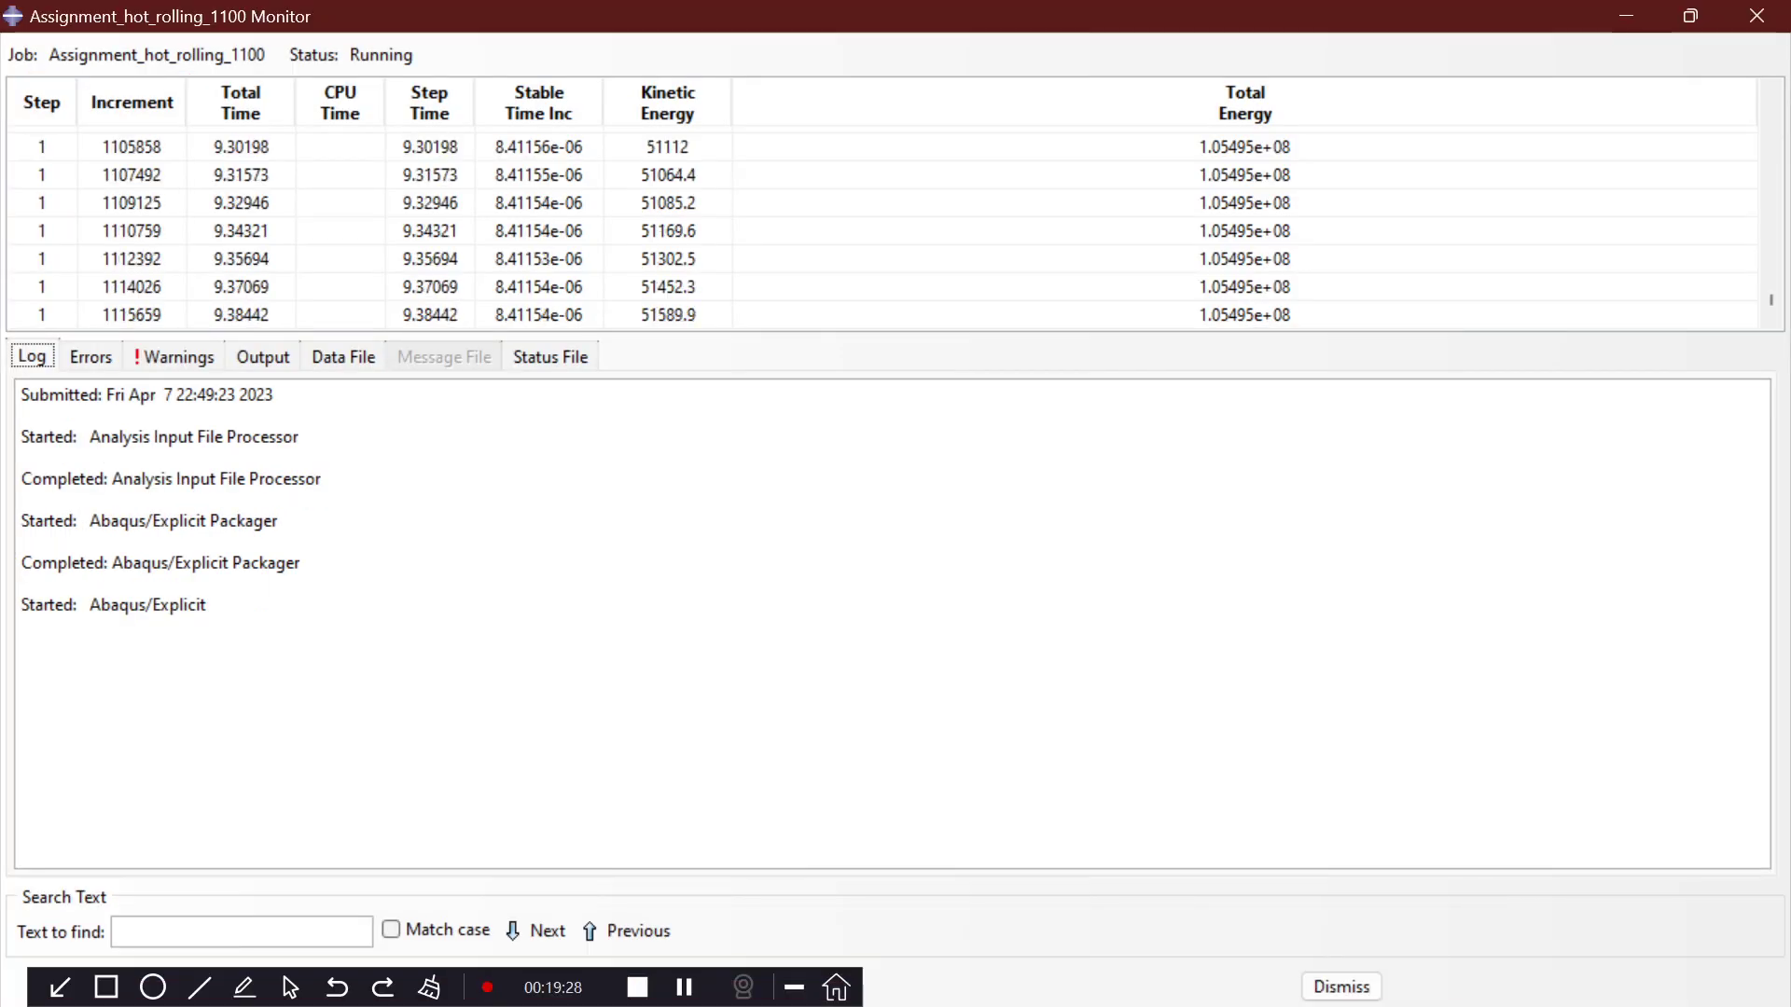
drag(48, 395, 257, 394)
drag(132, 436, 223, 437)
click(151, 562)
drag(21, 395, 21, 542)
click(21, 583)
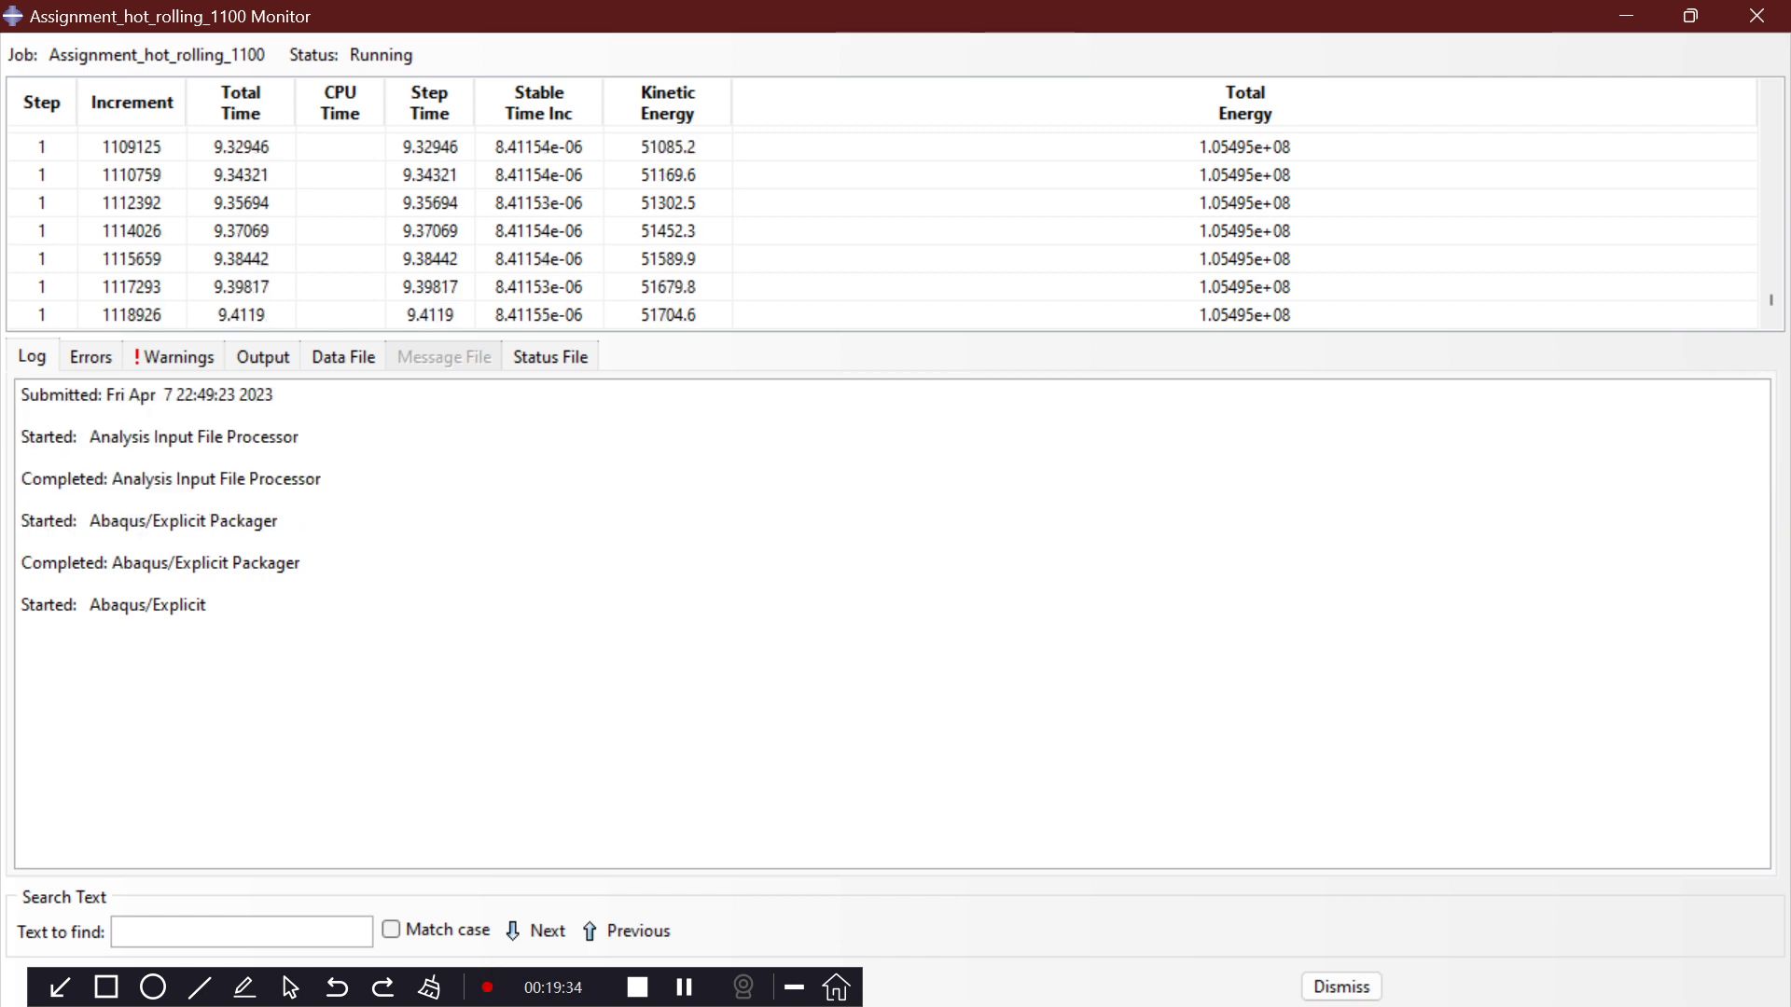
drag(188, 605, 206, 605)
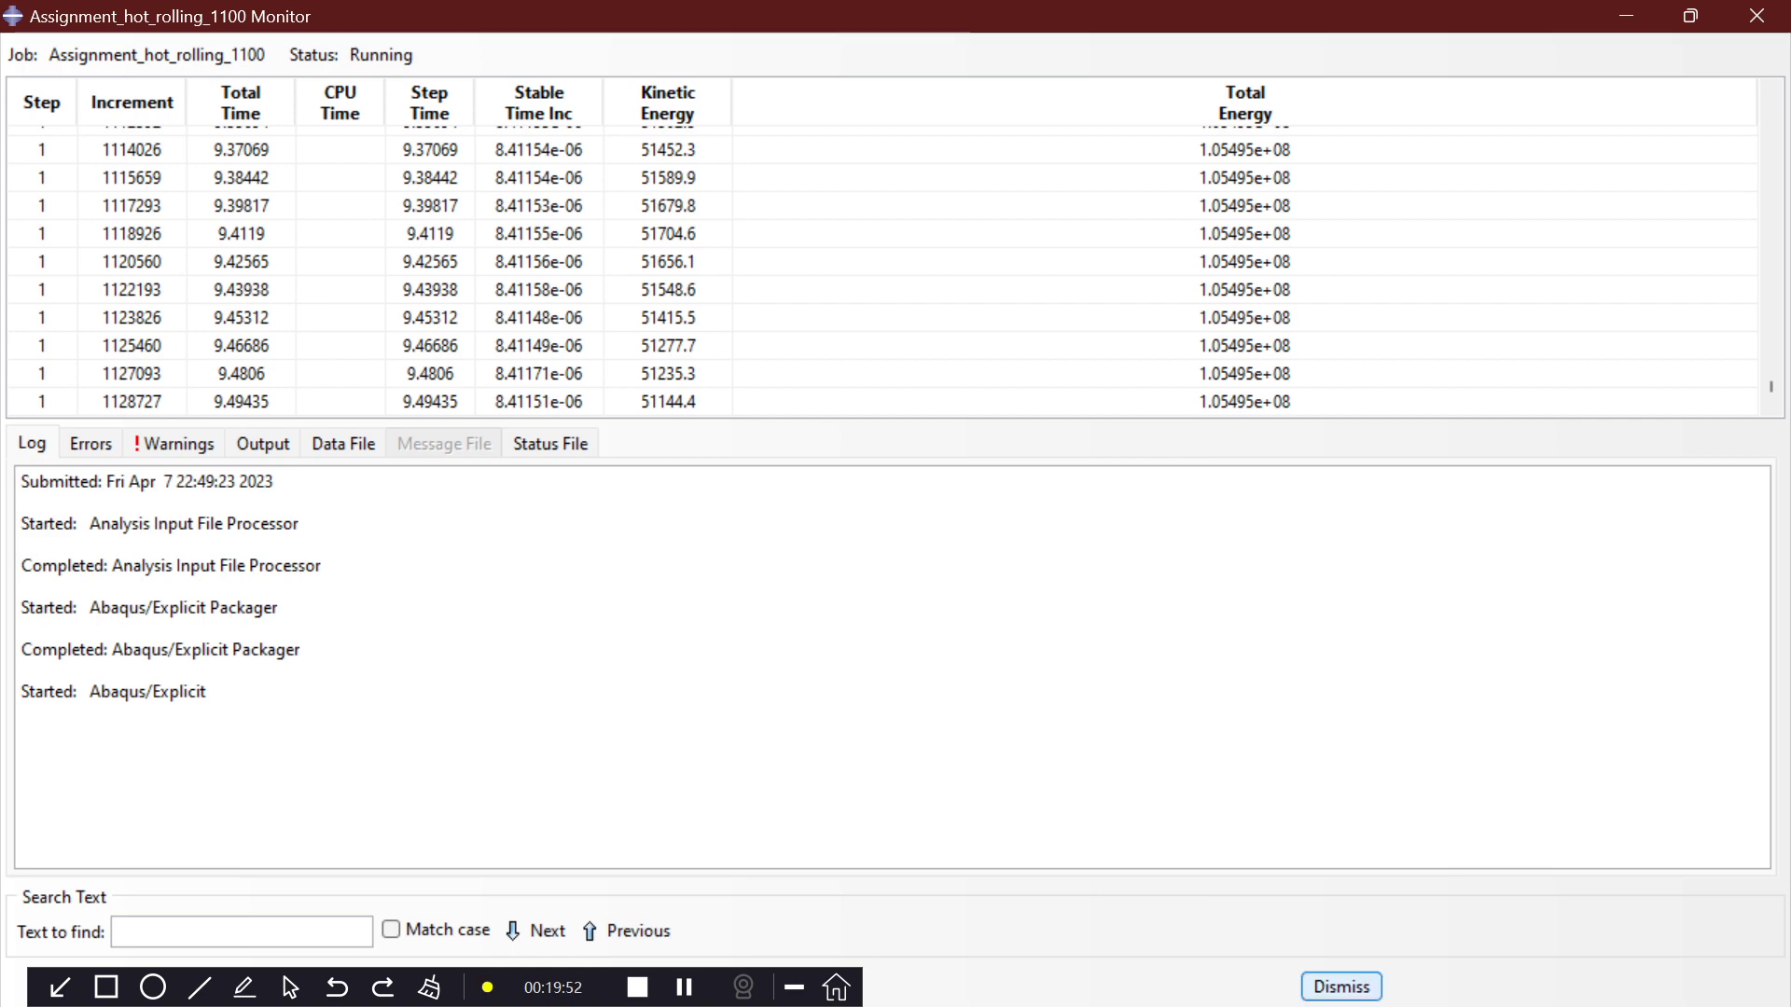
click(1342, 986)
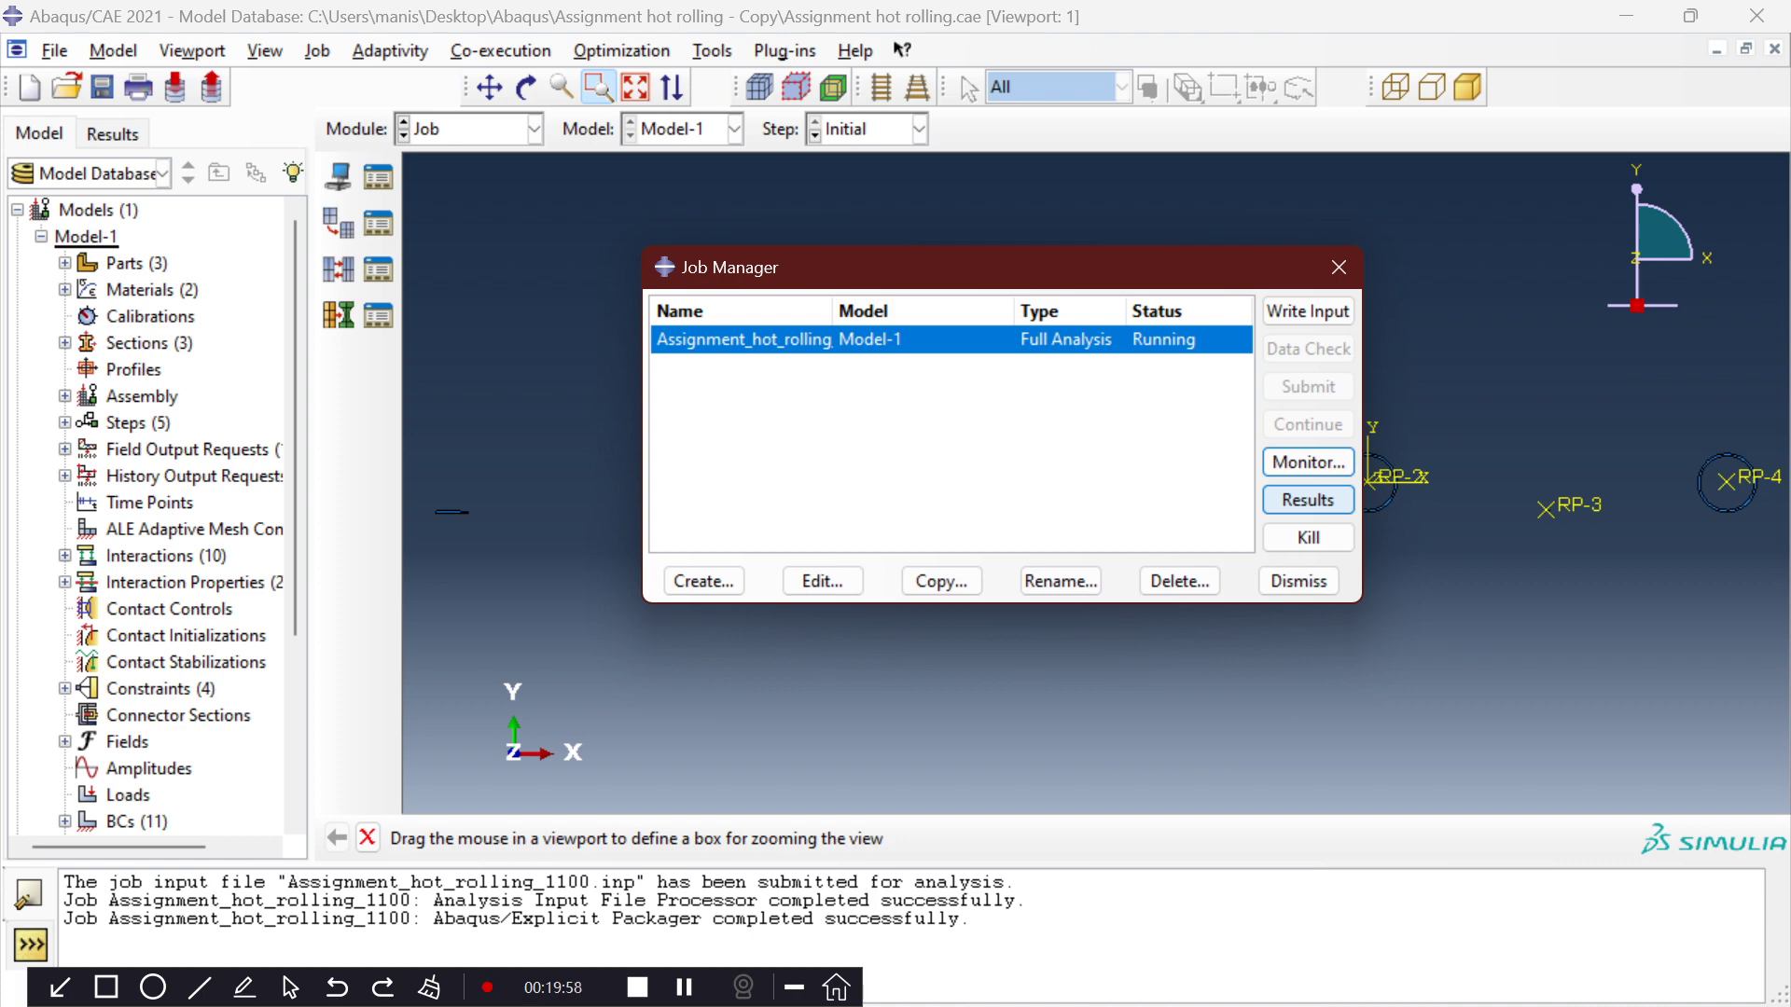
Open the job's results, plot Mises stress contours on the deformed shape and go to frame 477.
click(1308, 500)
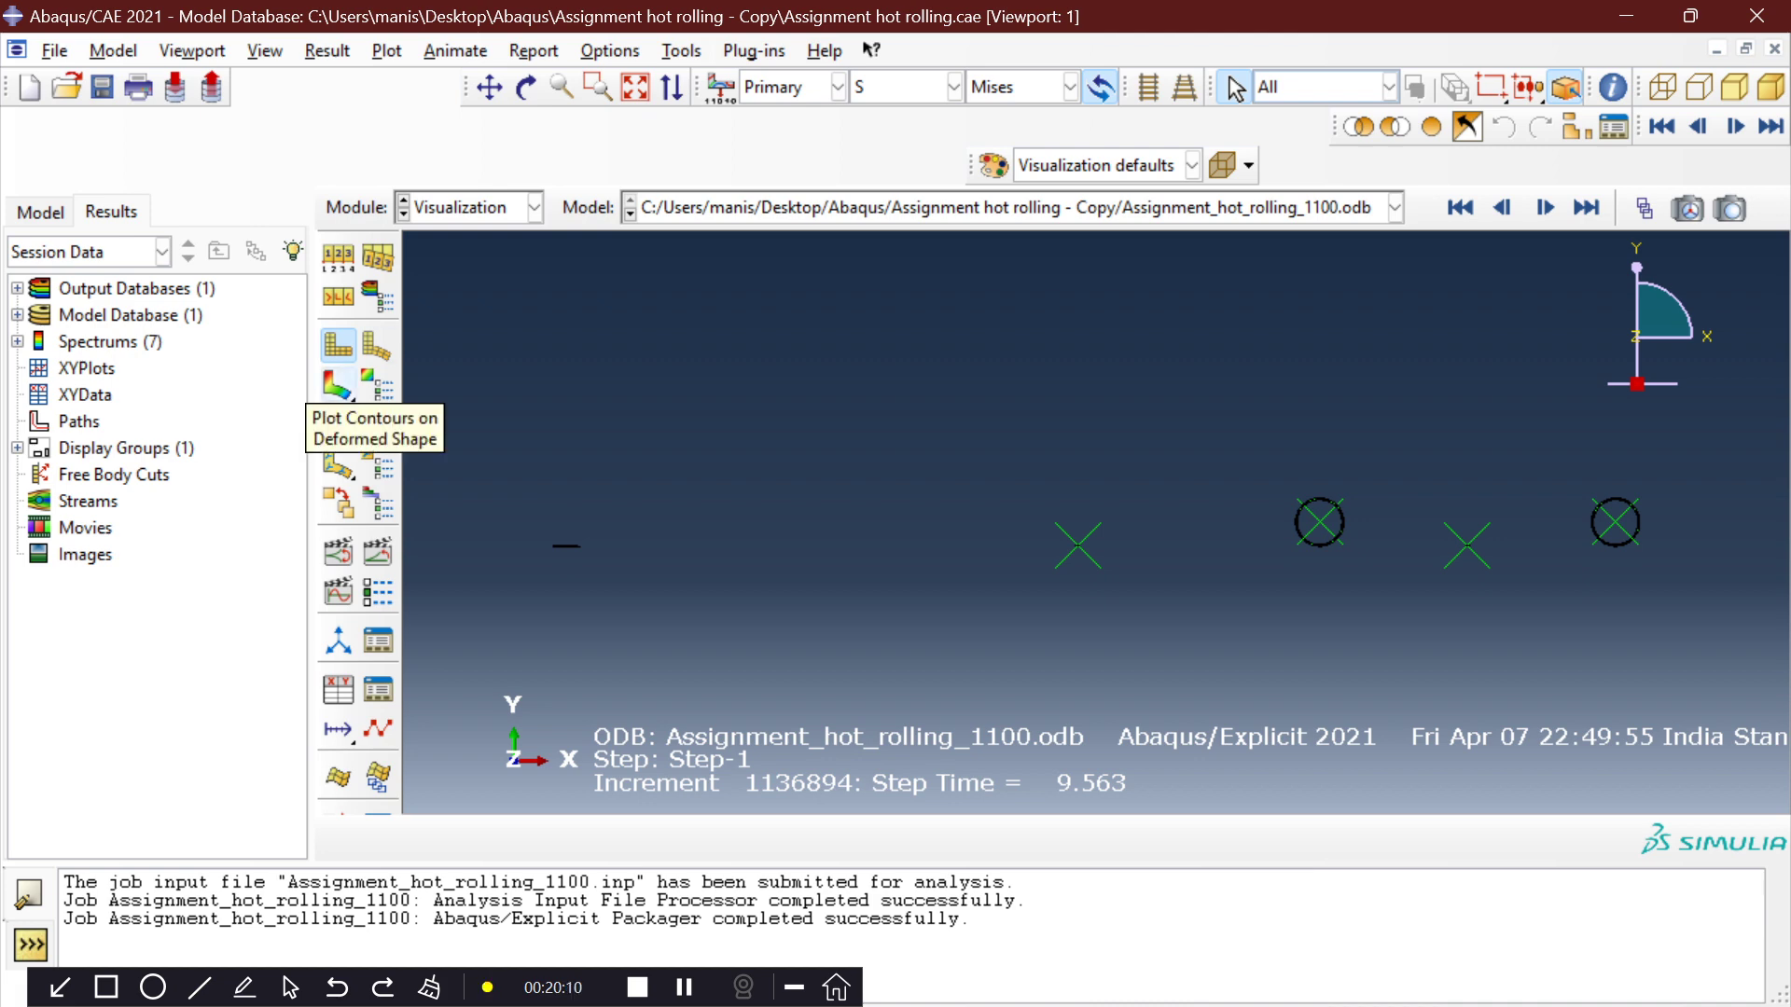
click(338, 384)
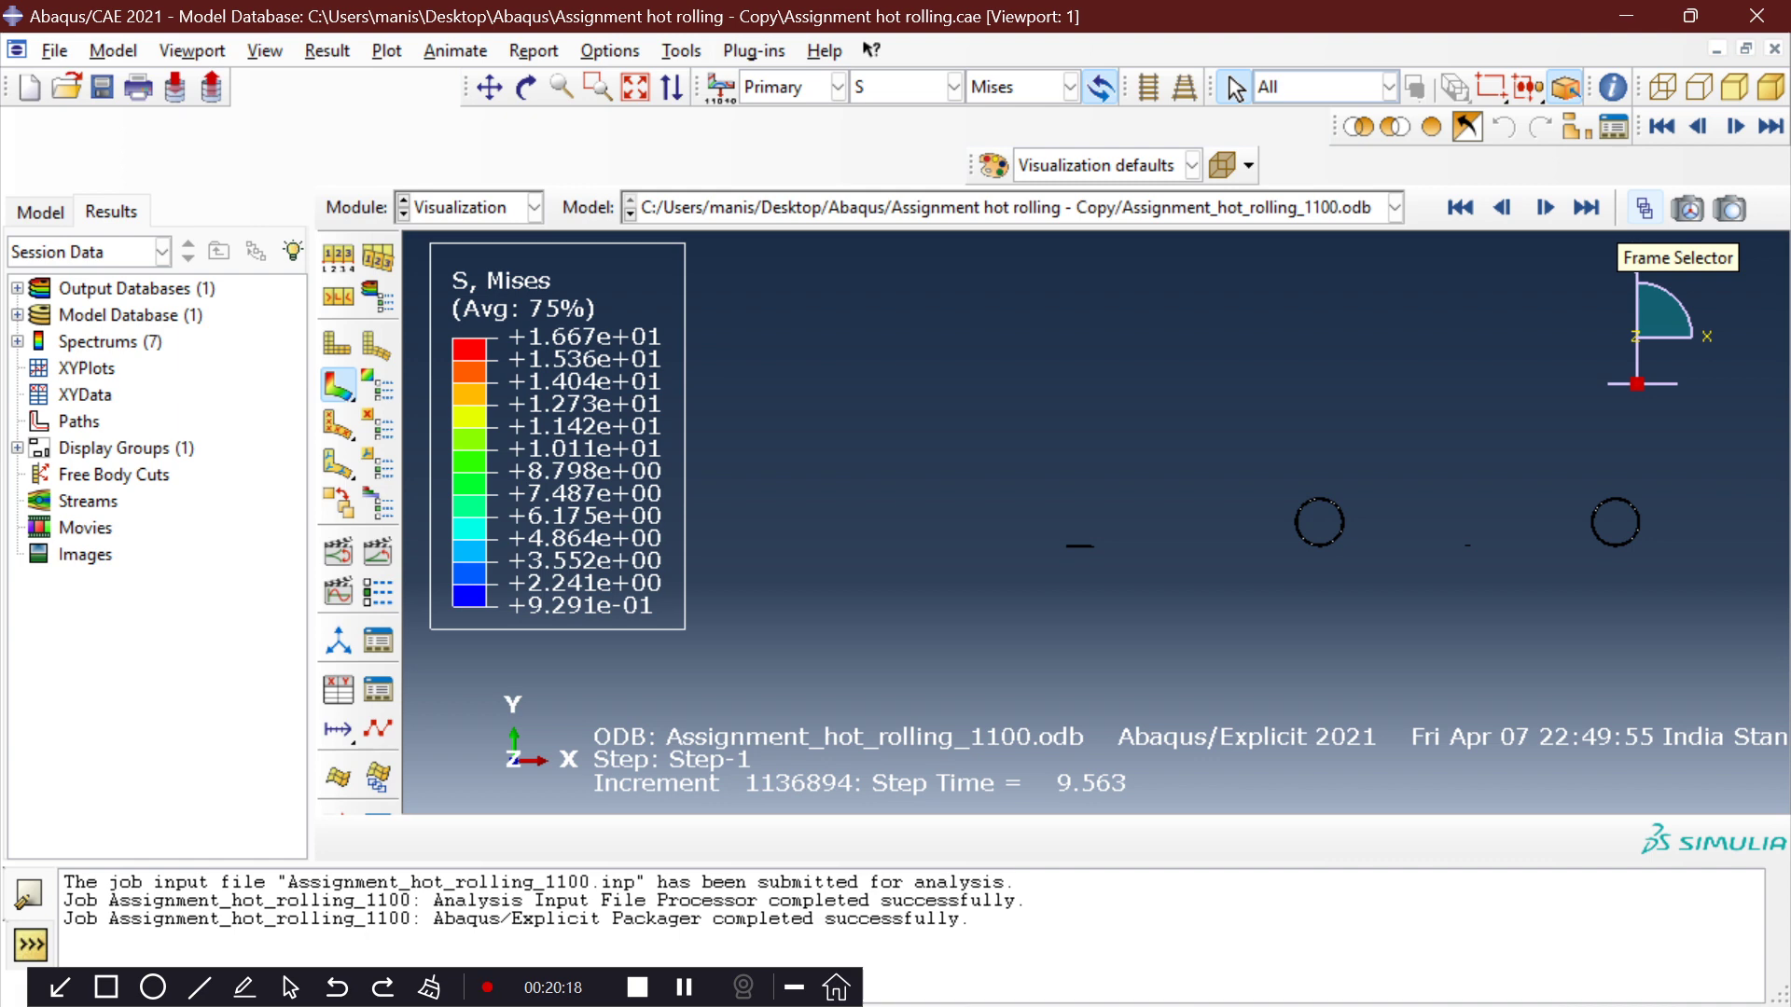
click(1644, 207)
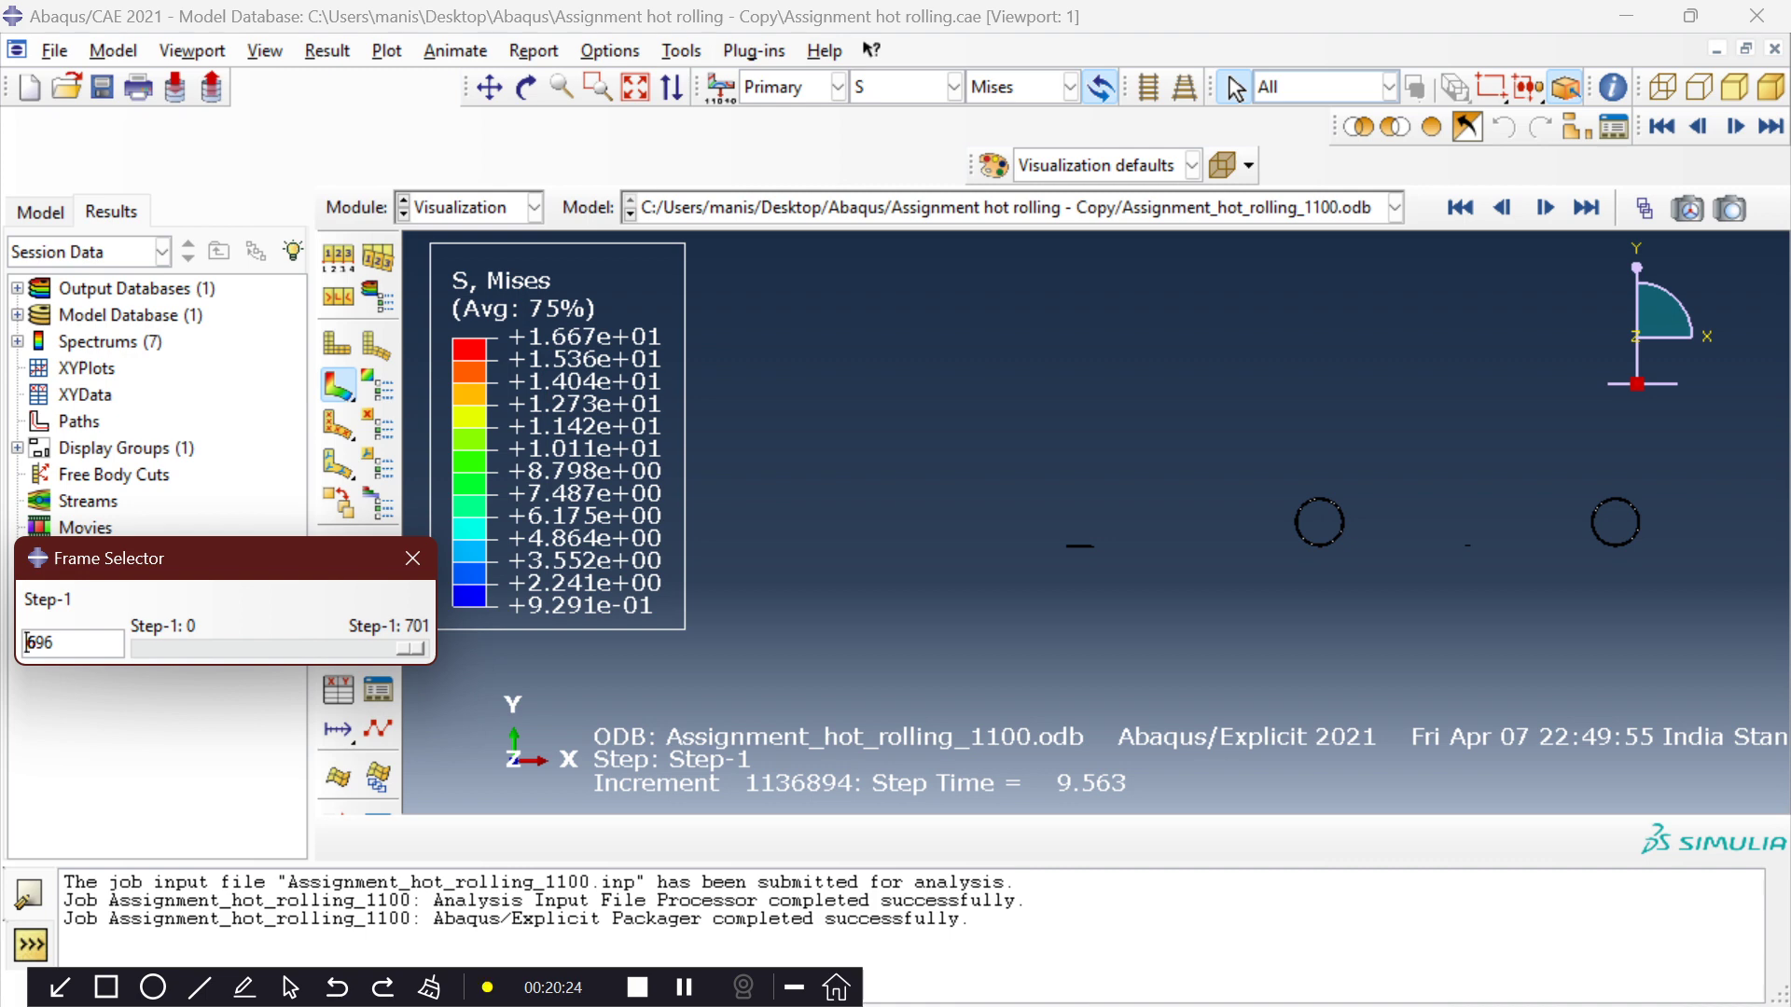
drag(410, 648, 328, 648)
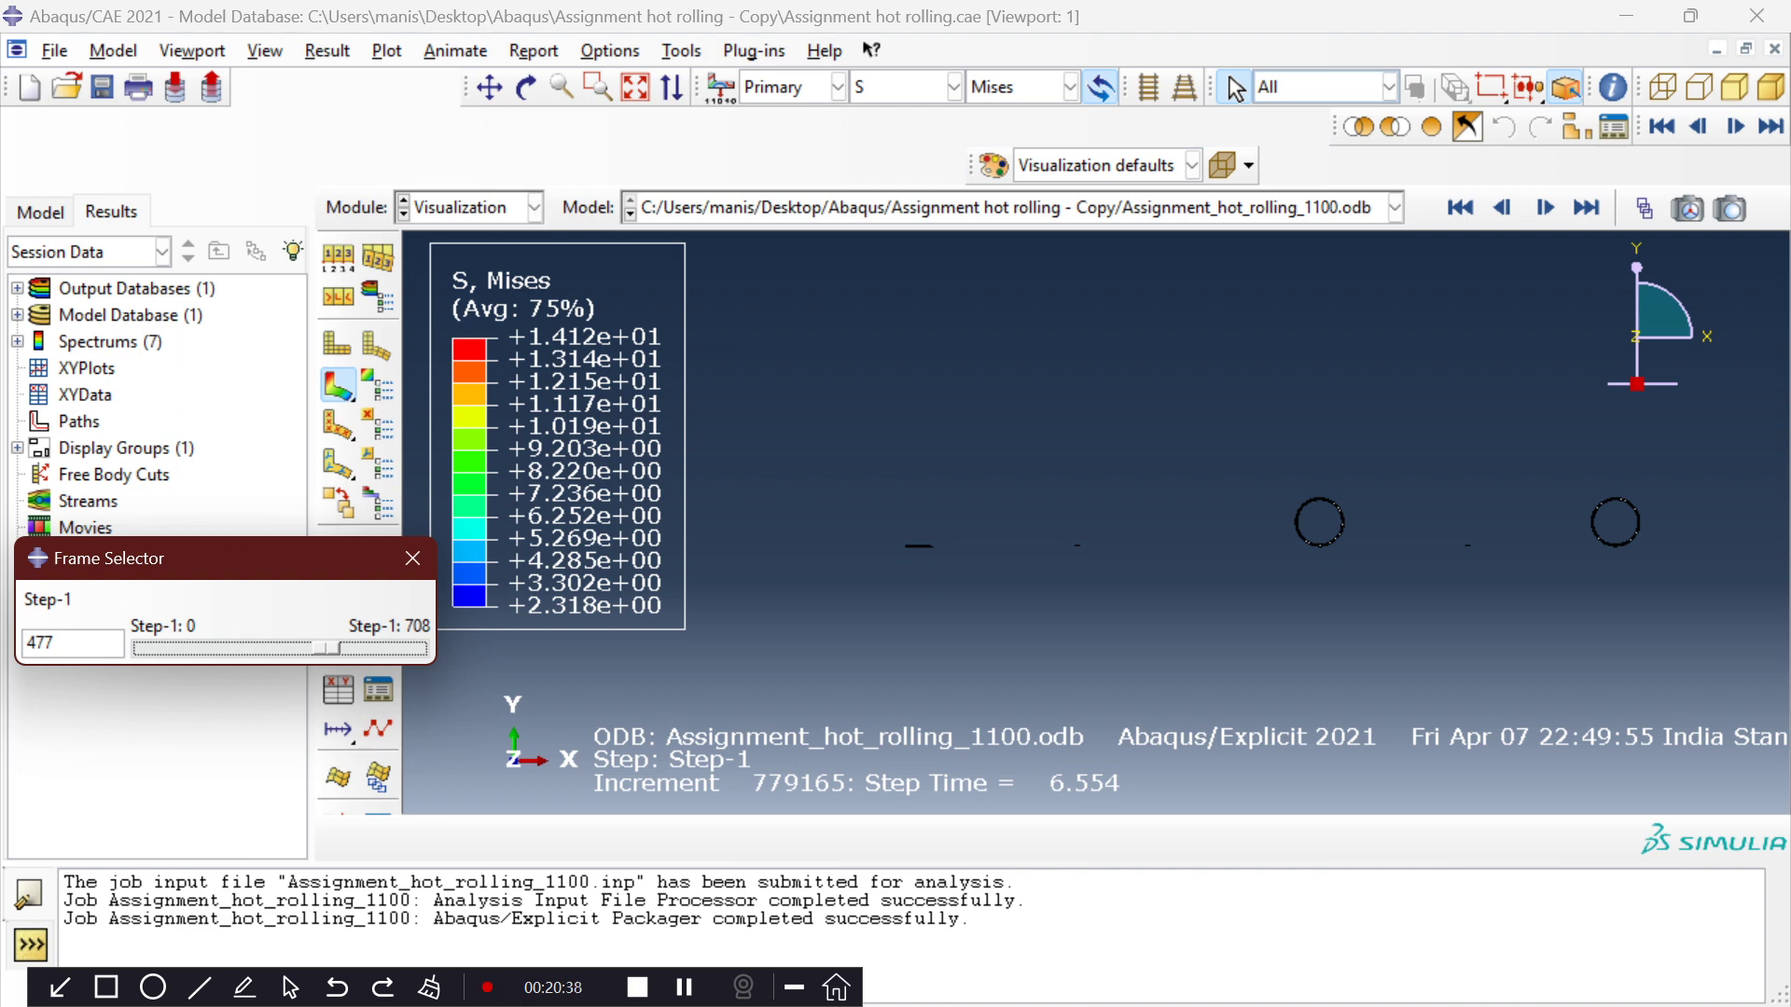
Change the contour variable to nodal temperature NT11 and go to frame 675.
click(1070, 87)
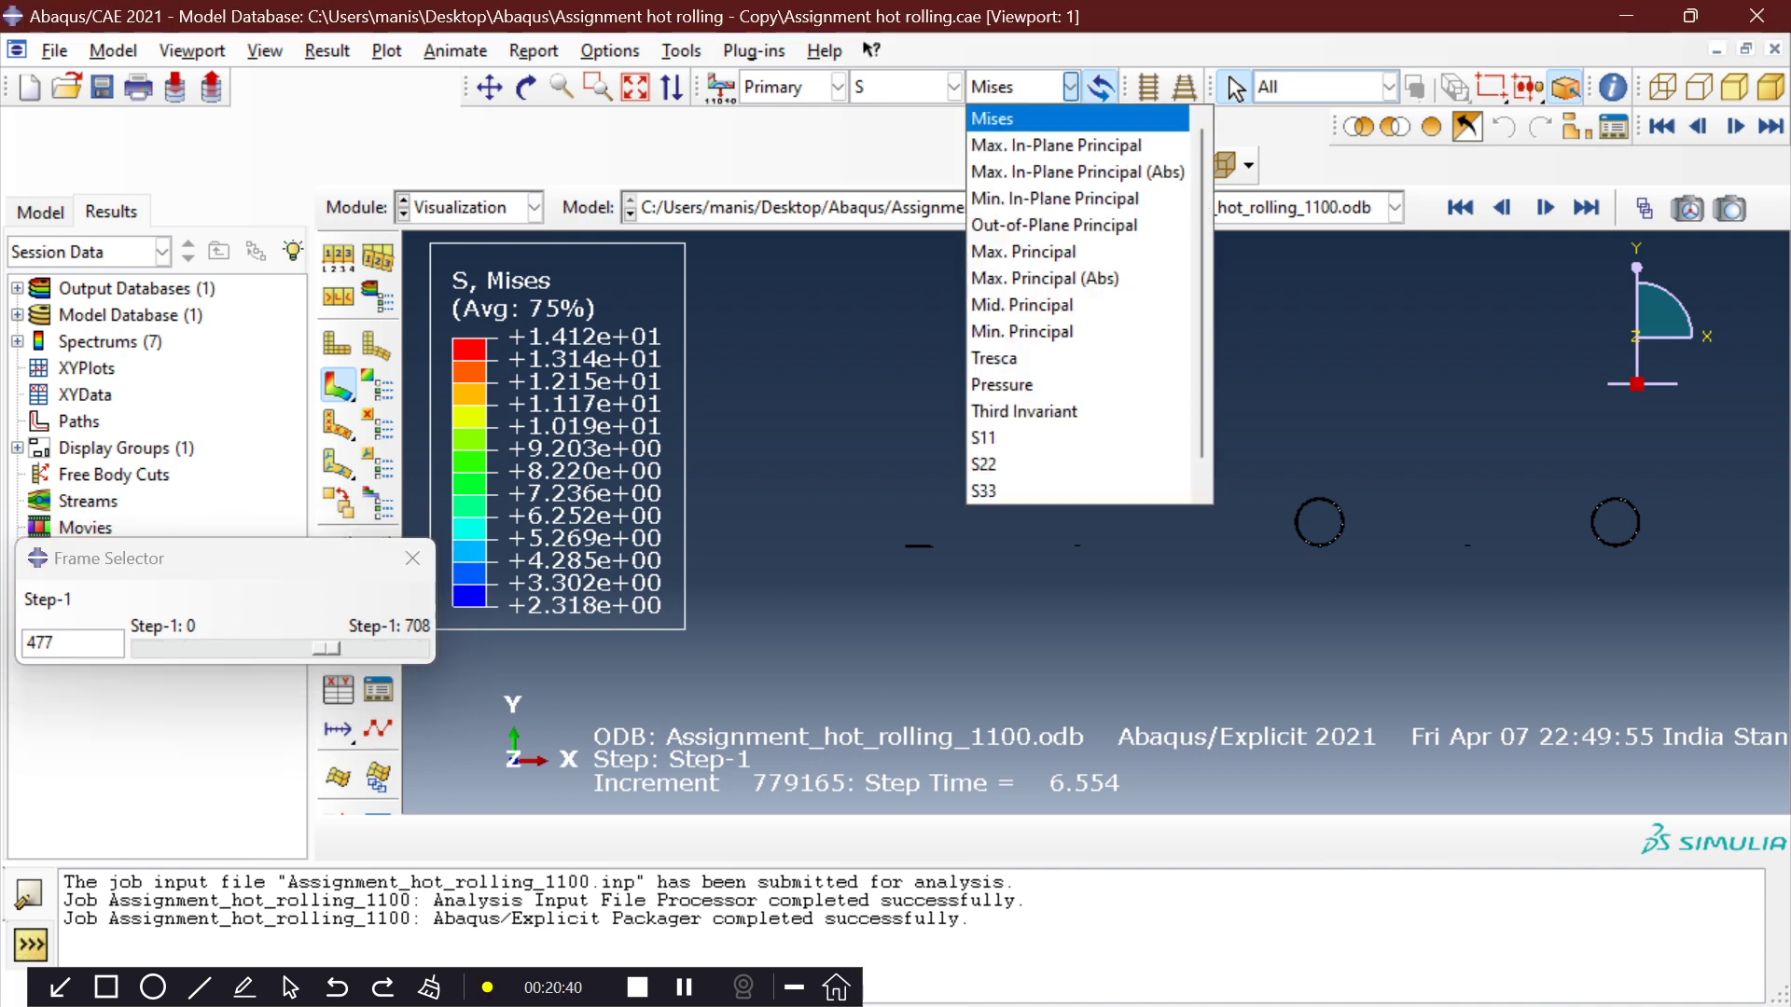
click(954, 87)
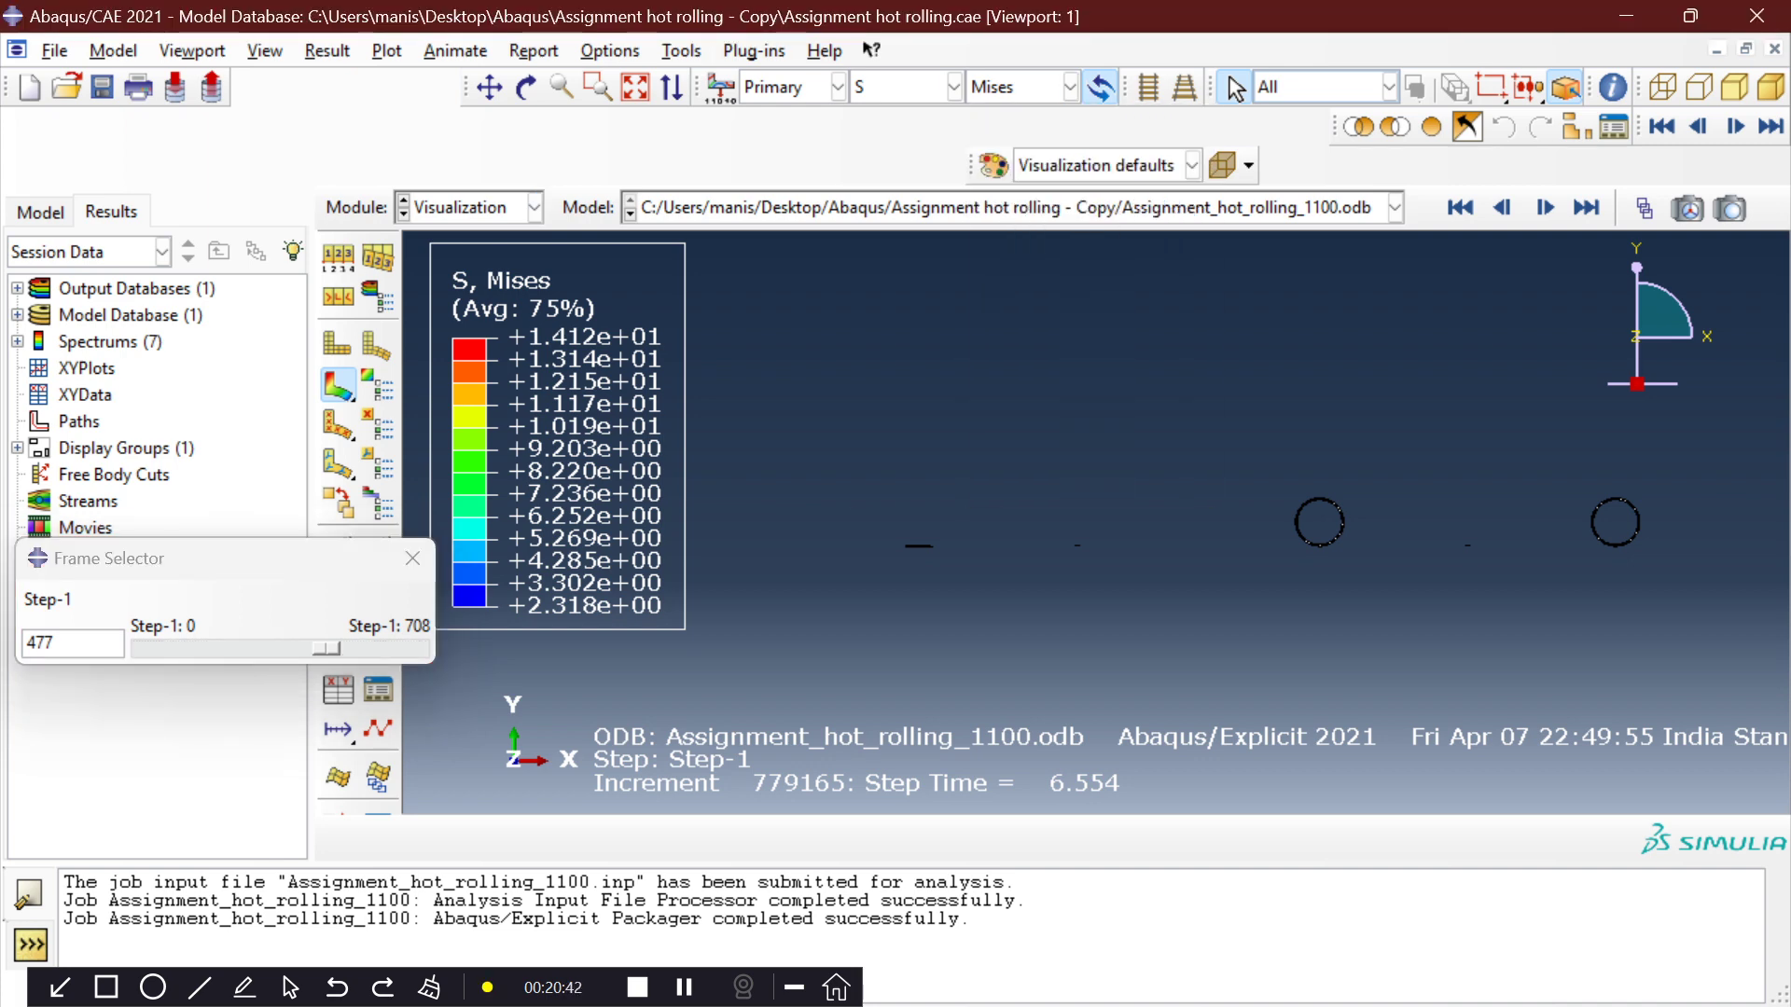
click(953, 87)
click(895, 278)
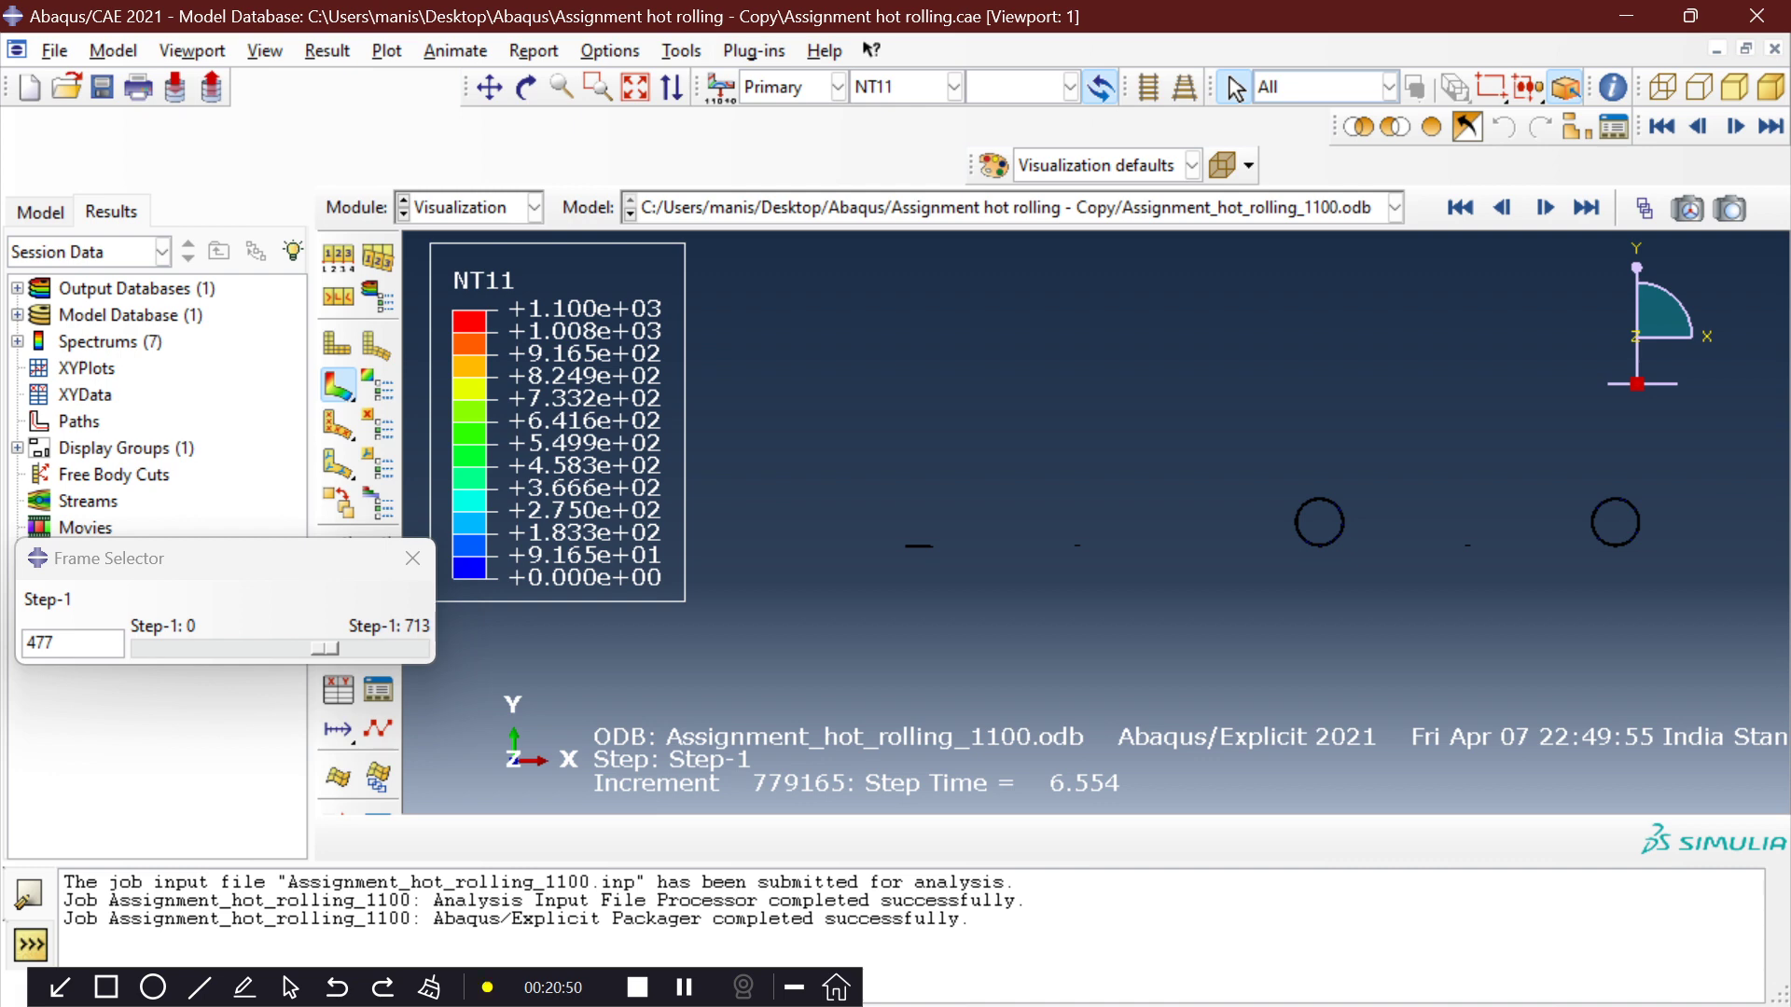
drag(325, 648, 399, 648)
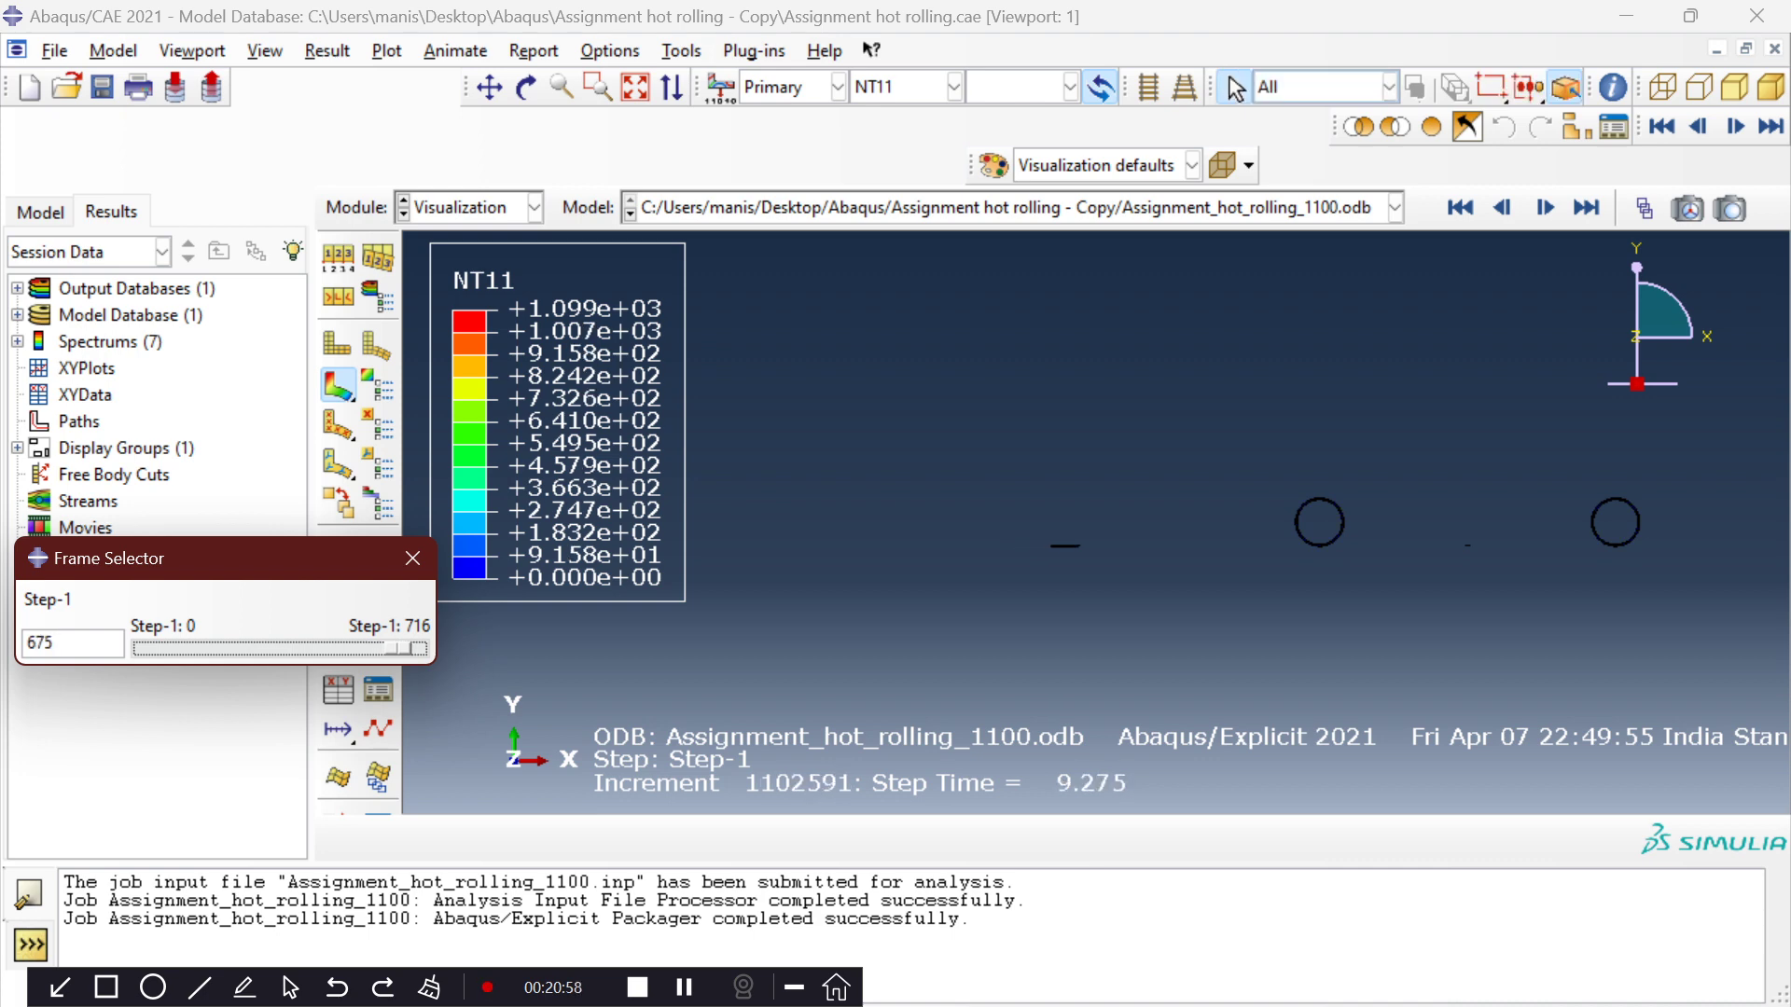
Examine the temperature contours where the stock's tapered end passes the descaler, advancing frame by frame to frame 682.
click(597, 87)
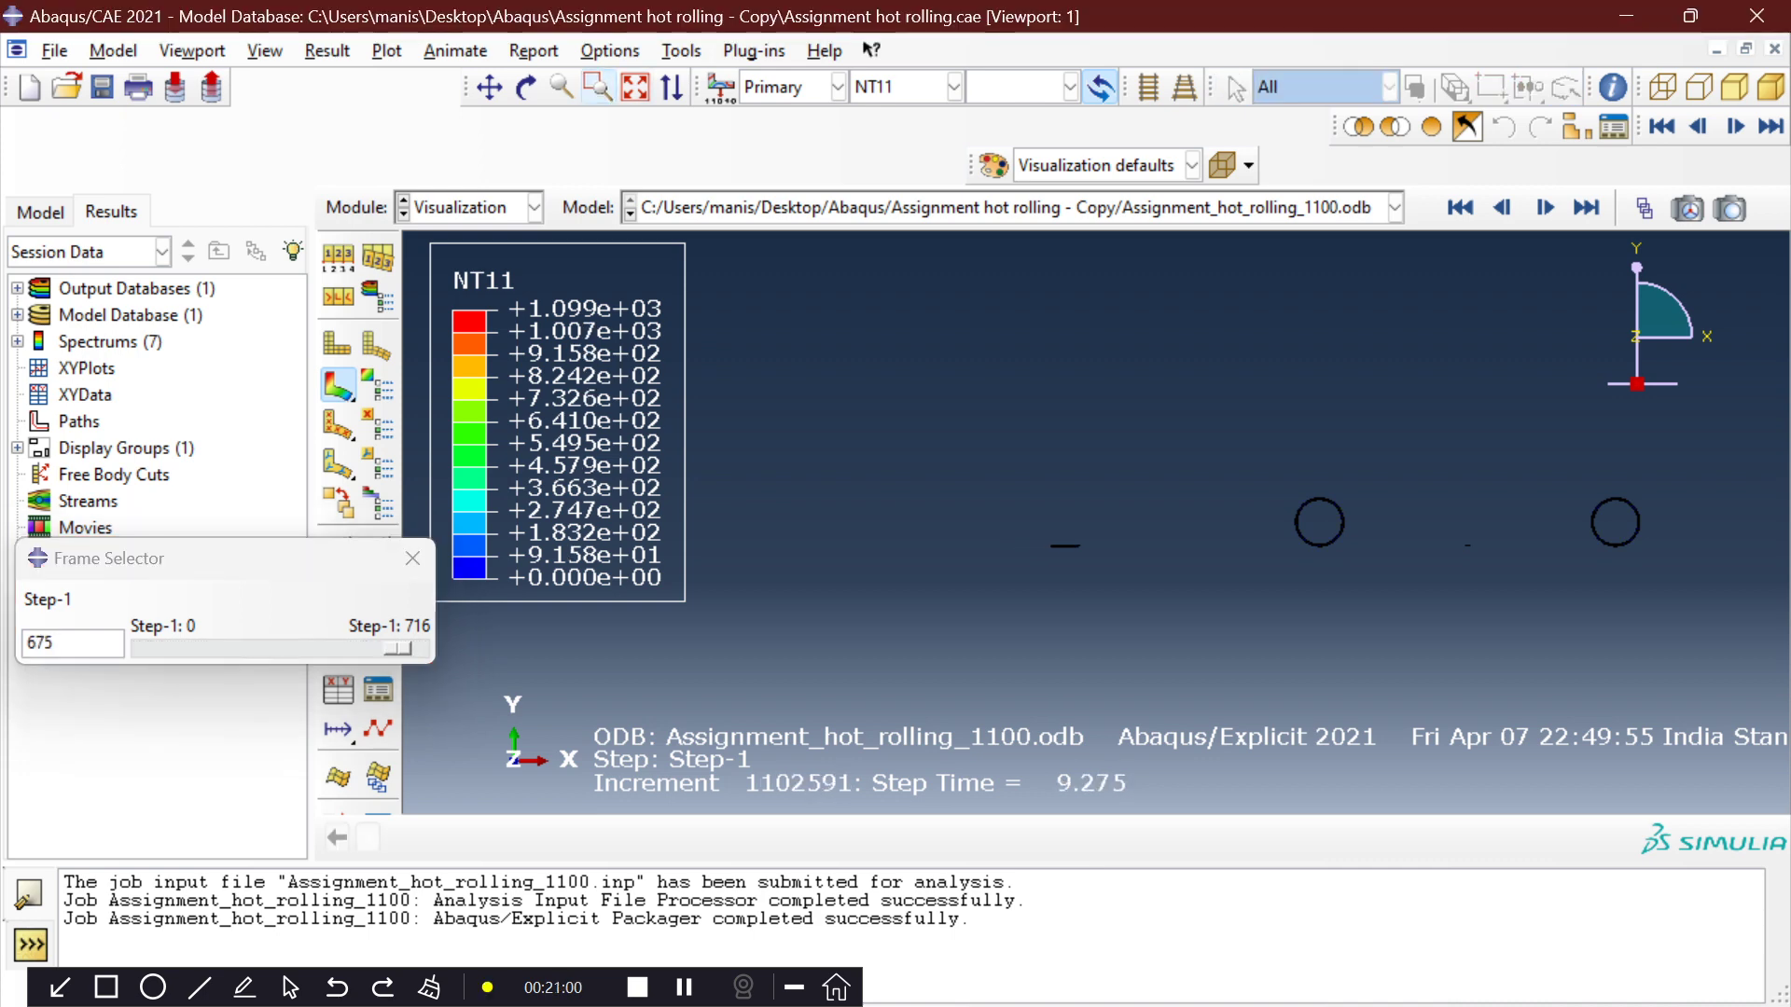
drag(1066, 512, 1088, 571)
drag(1016, 518, 1120, 607)
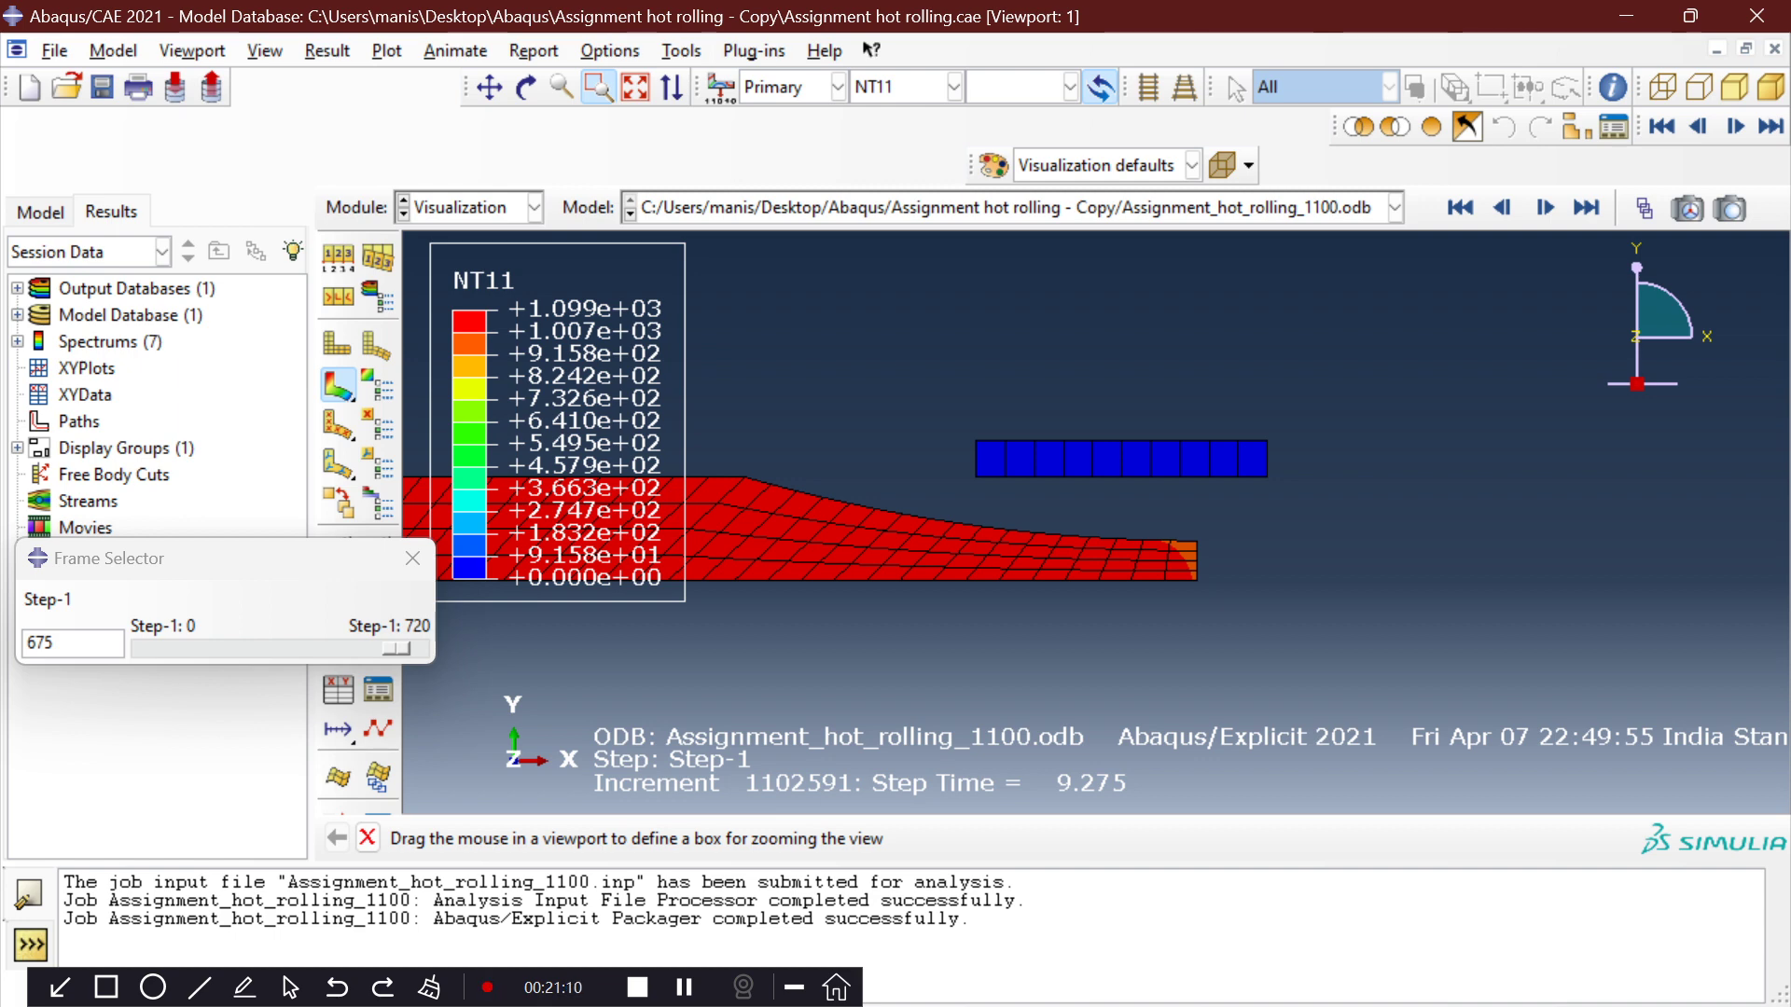
click(1546, 207)
click(1545, 207)
click(1545, 207)
click(1545, 207)
click(1546, 207)
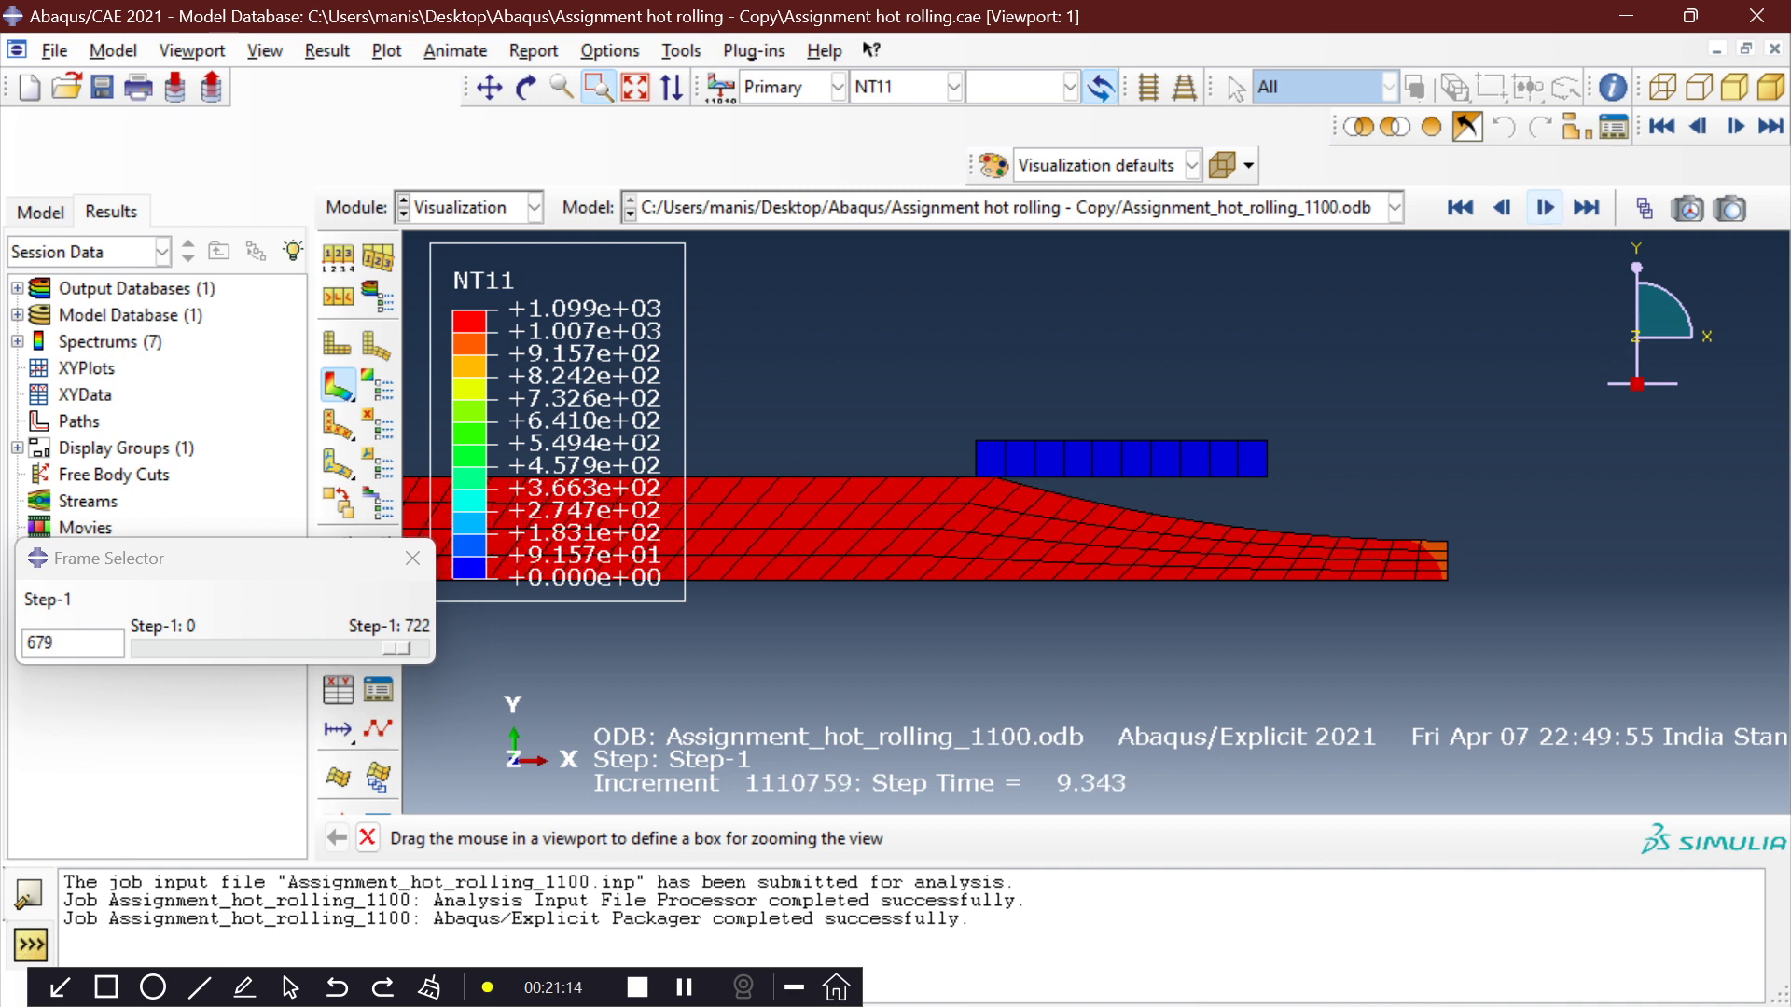
click(1546, 207)
click(1545, 207)
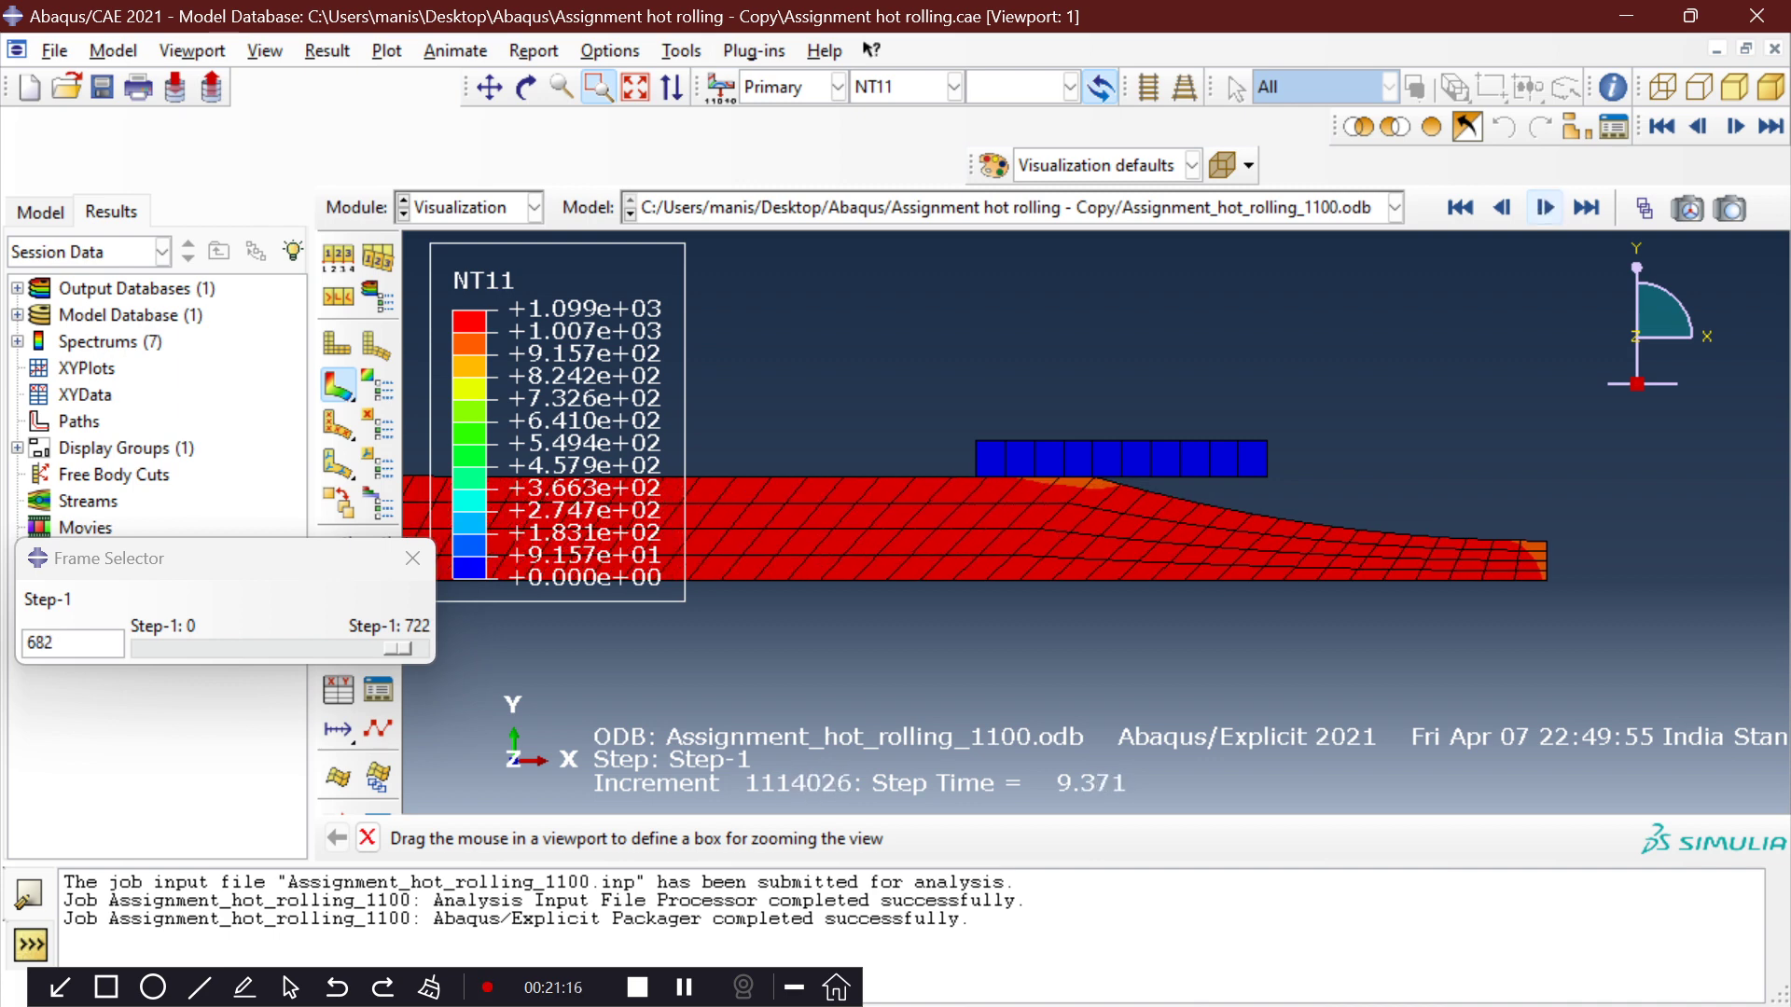
Examine how the temperature contours develop under the descaler, advancing frame by frame to frame 690, and close the frame selector.
click(1546, 207)
click(1545, 207)
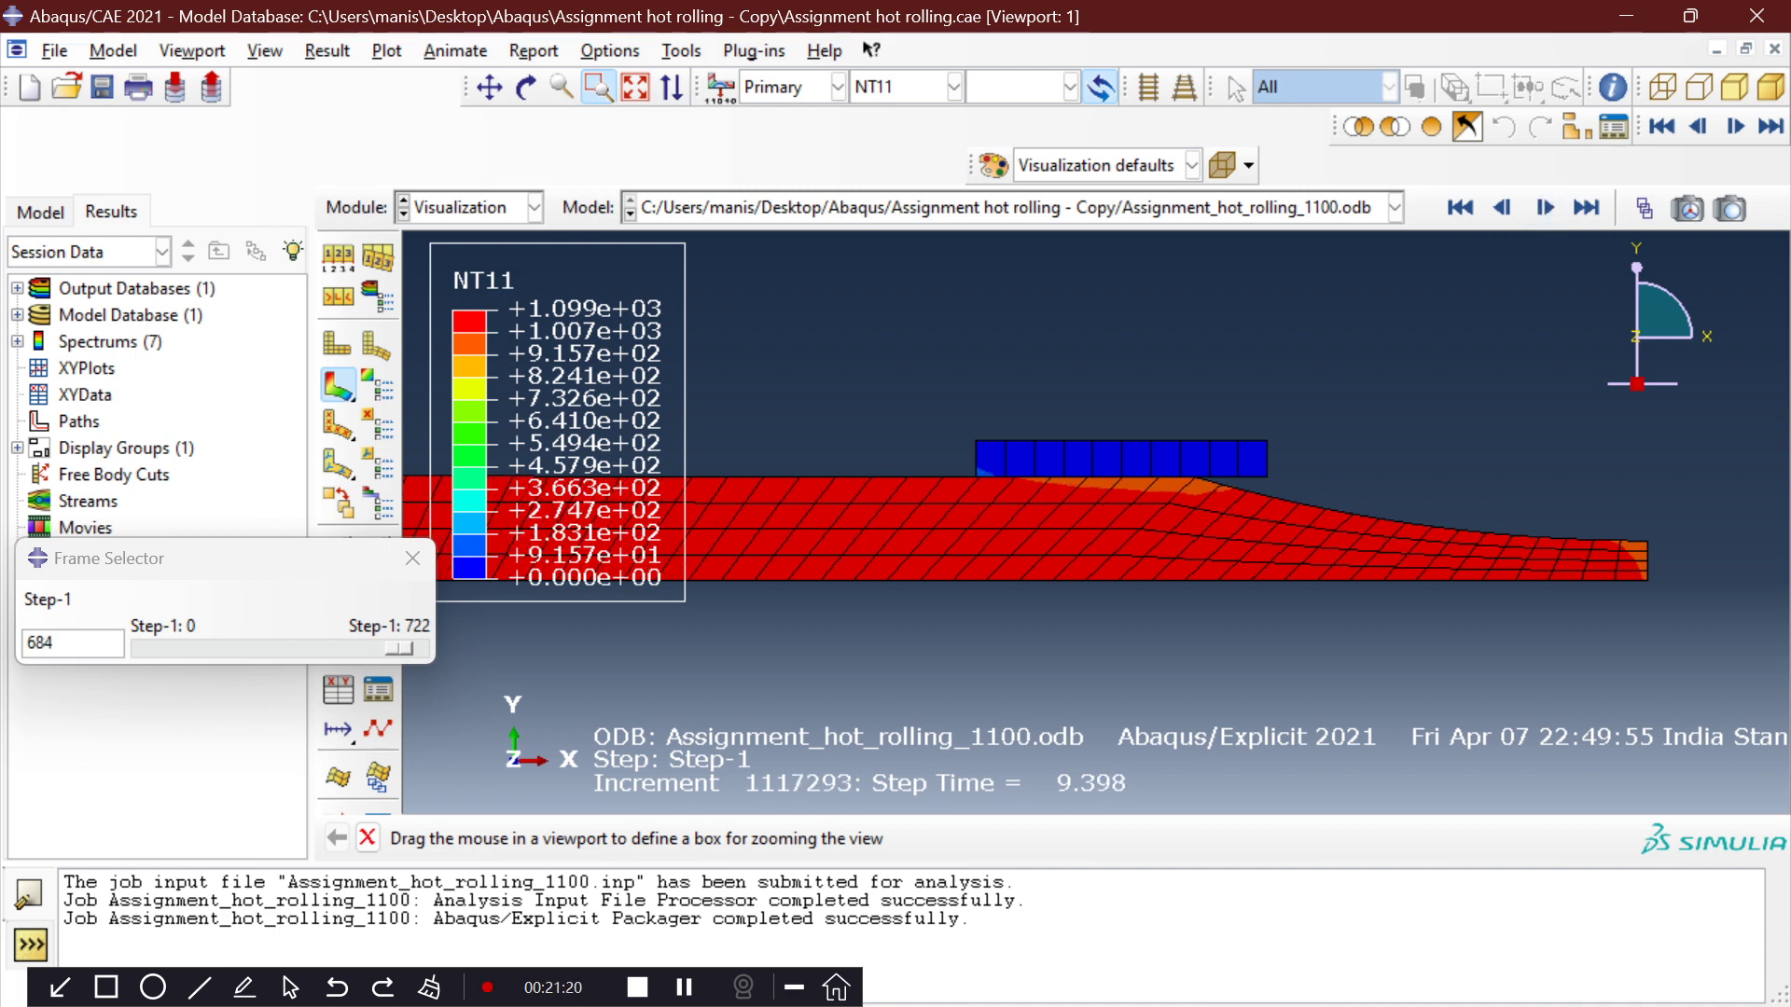
click(1546, 207)
click(1546, 207)
click(1545, 207)
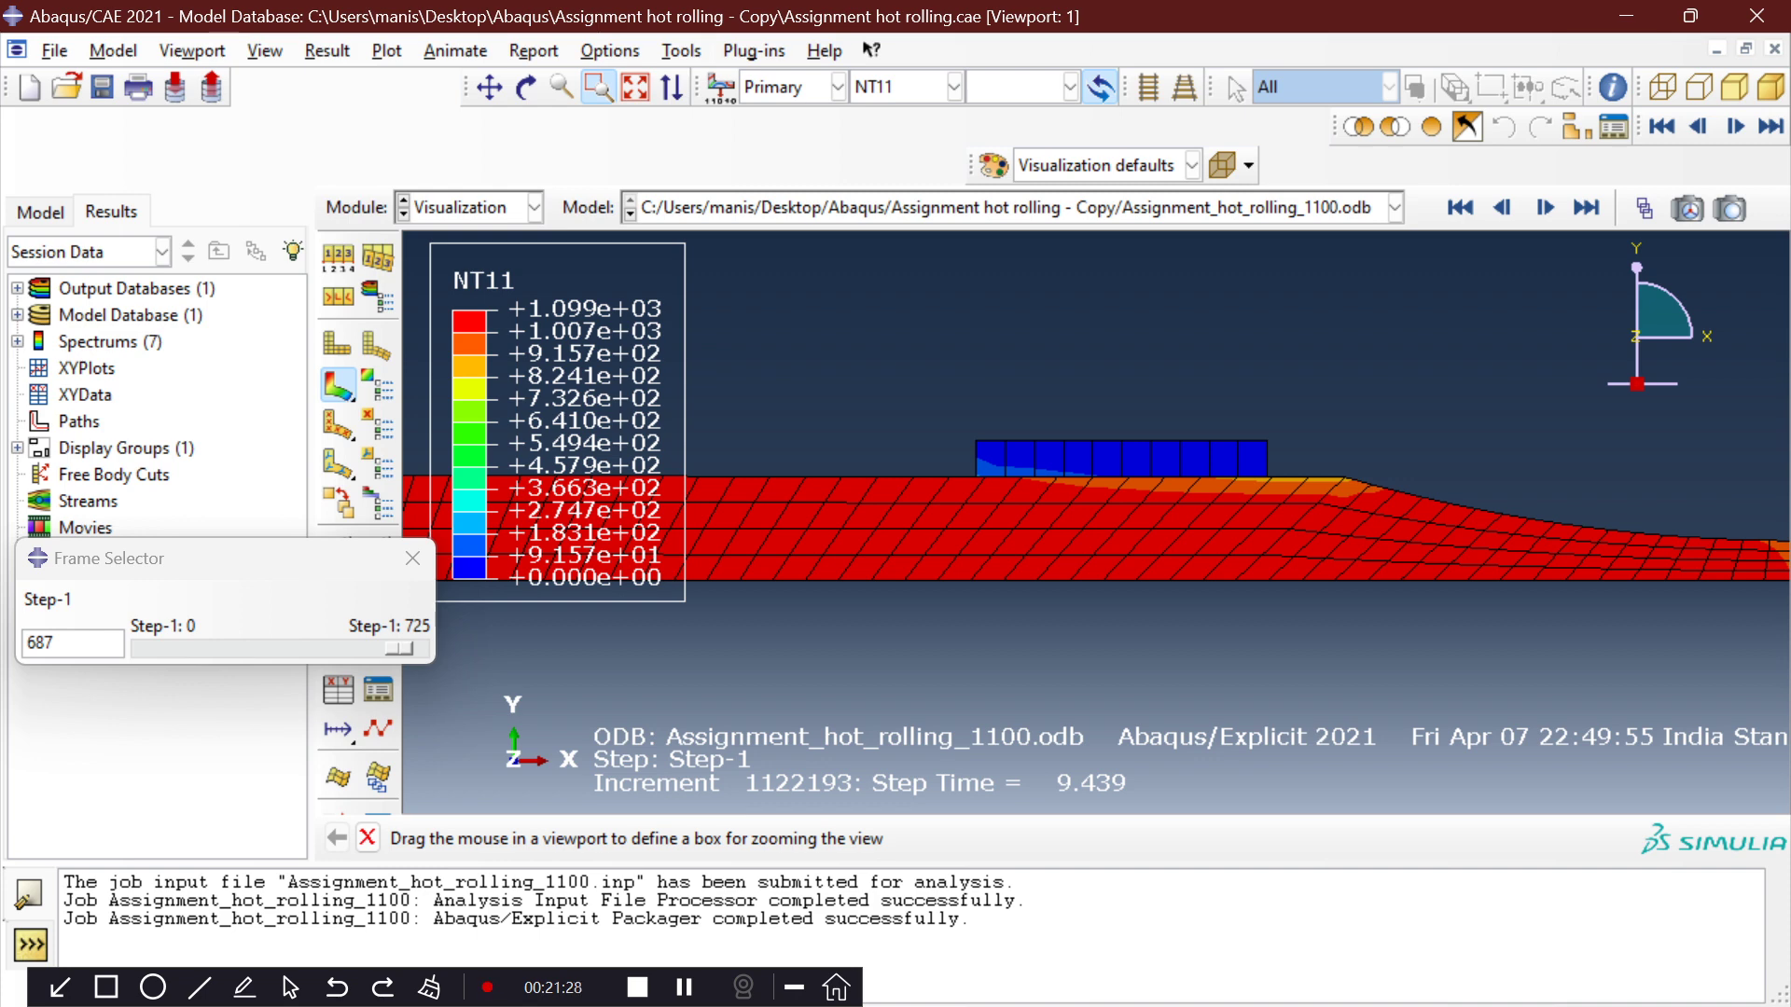
click(1544, 207)
click(1544, 207)
click(1545, 208)
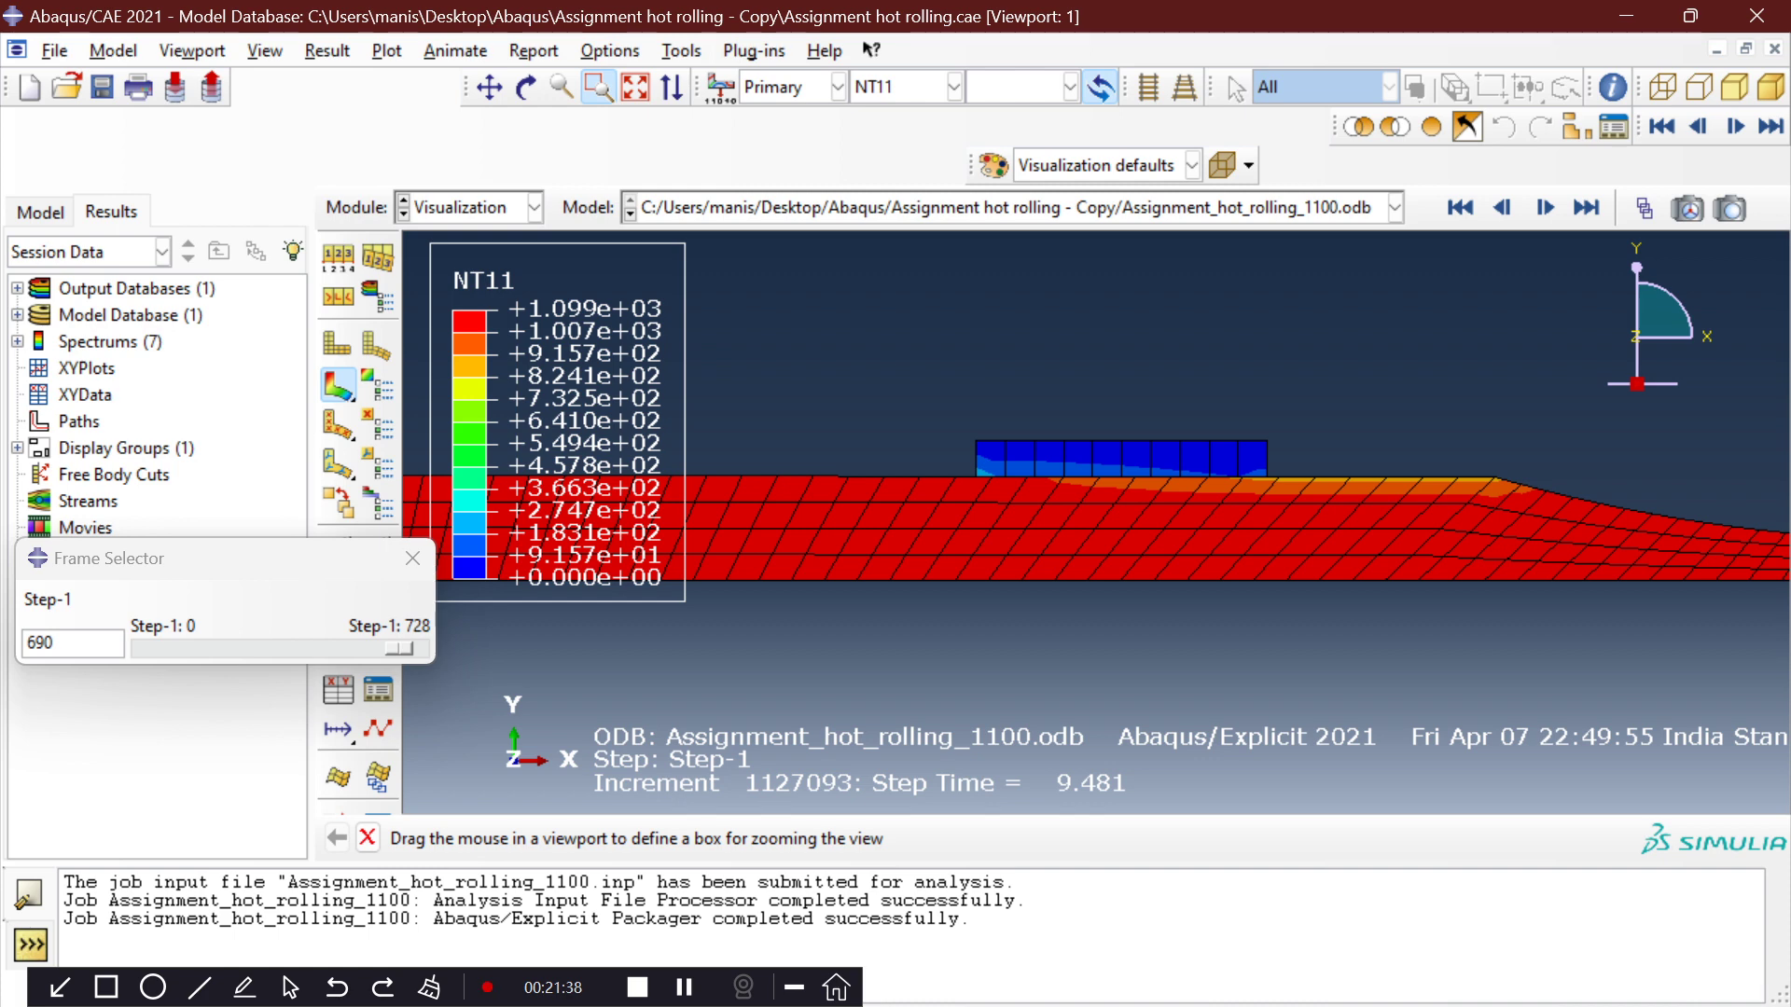
click(412, 557)
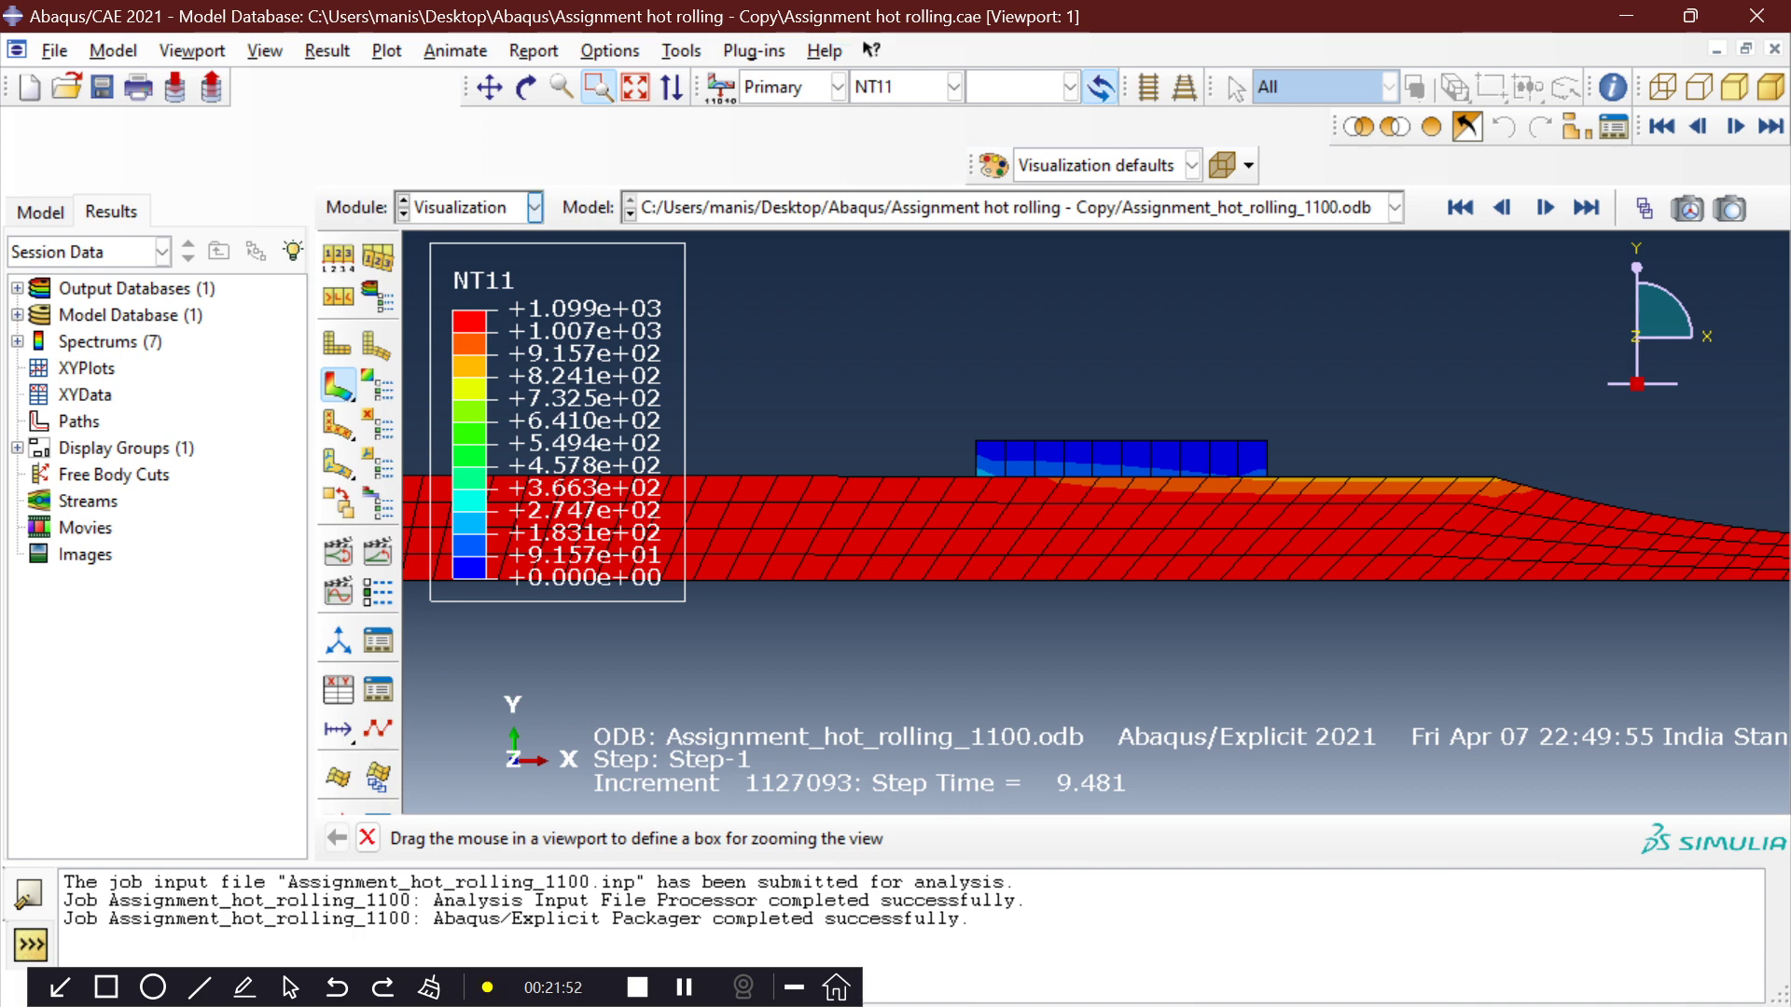
Start creating XY data from the ODB field output, with the variable position set to Unique Nodal.
click(682, 50)
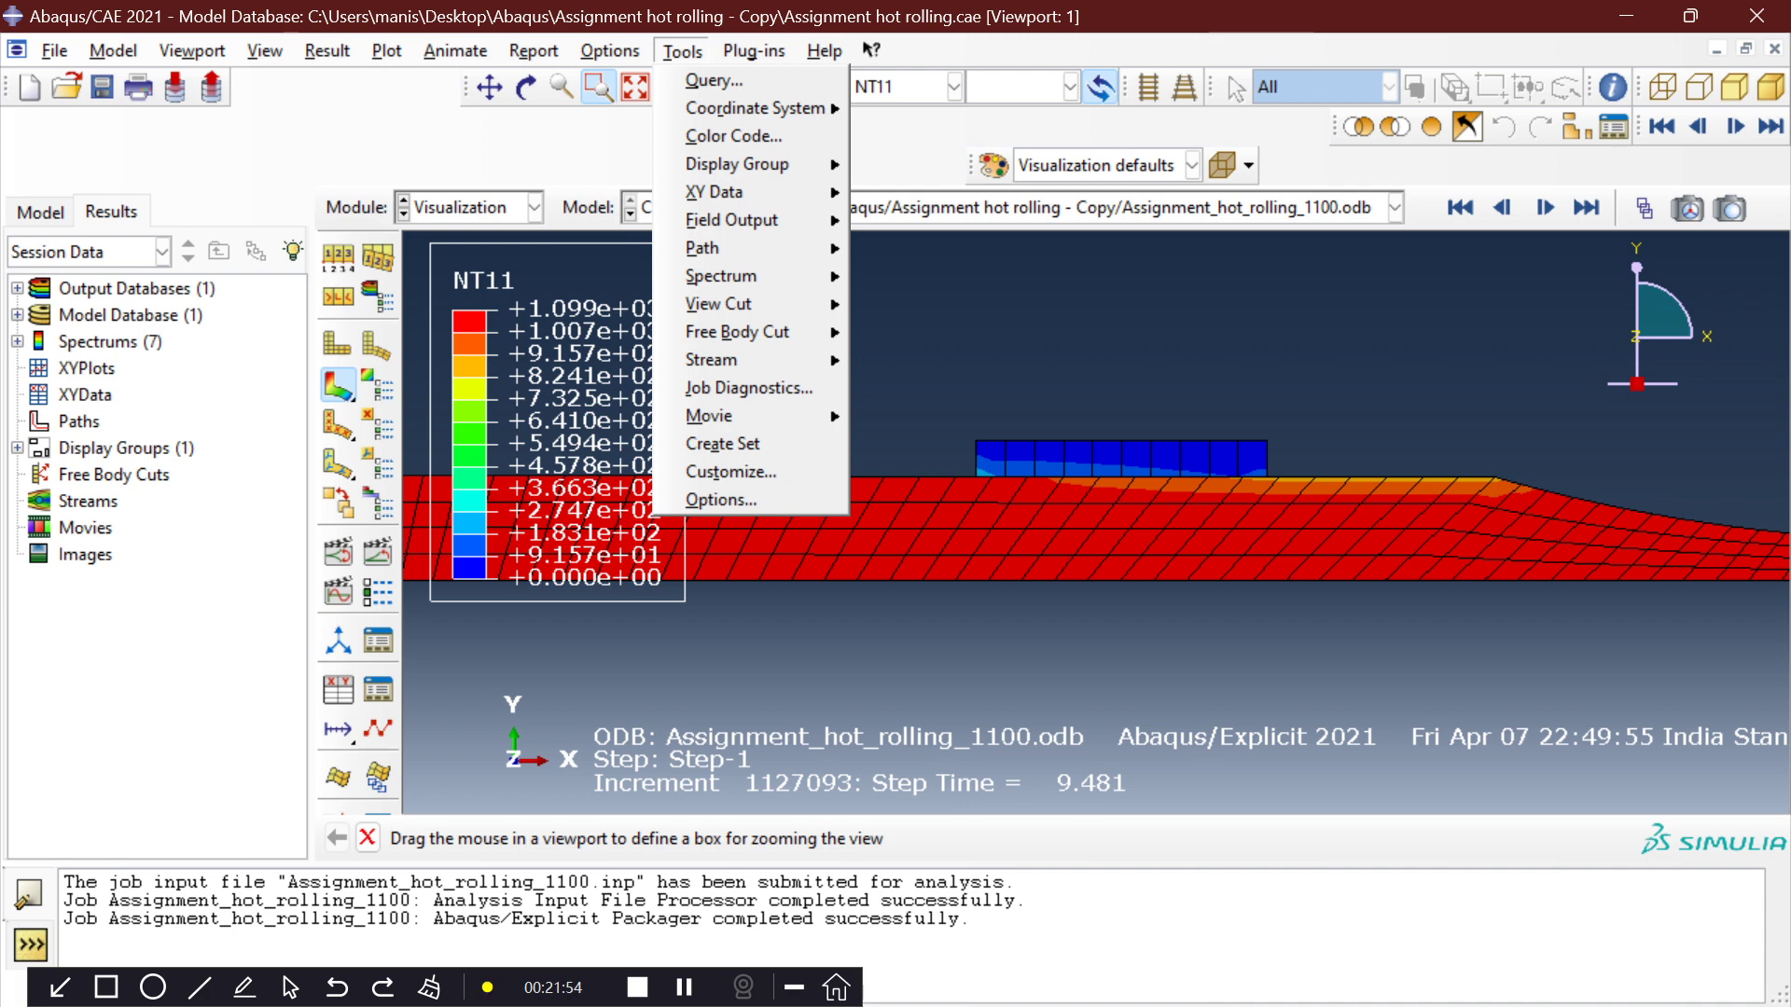
mouse_move(715, 191)
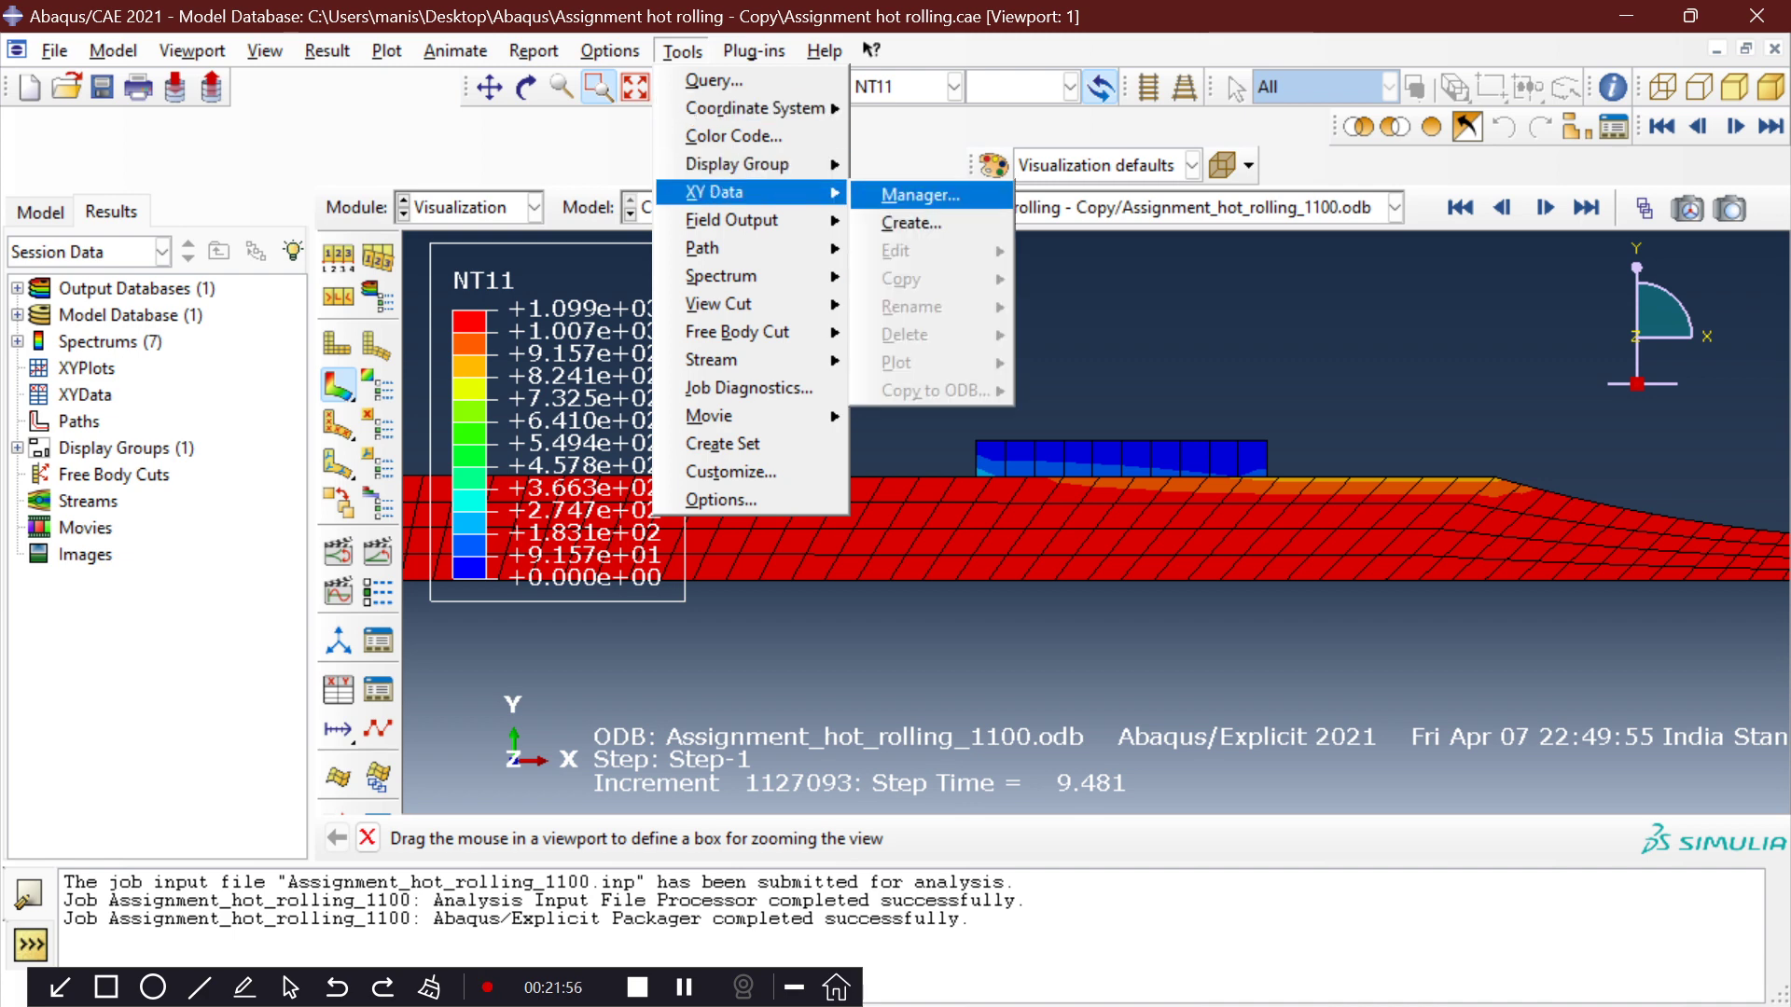
click(911, 222)
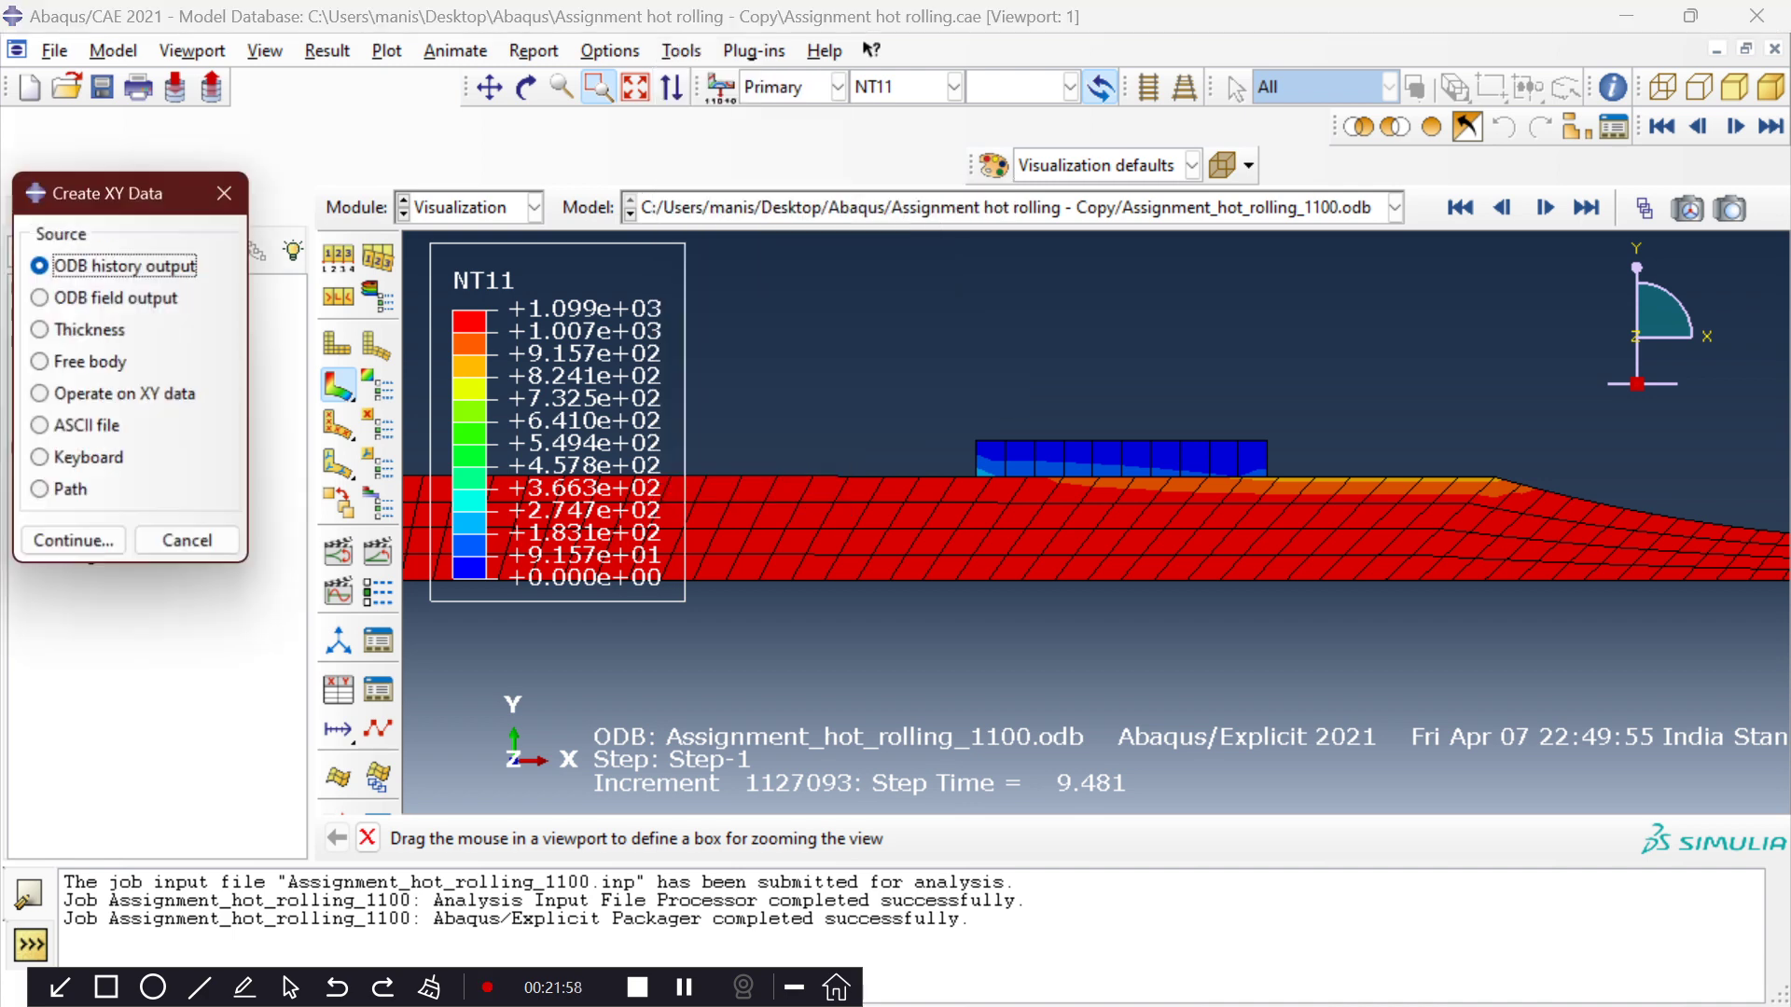
click(117, 299)
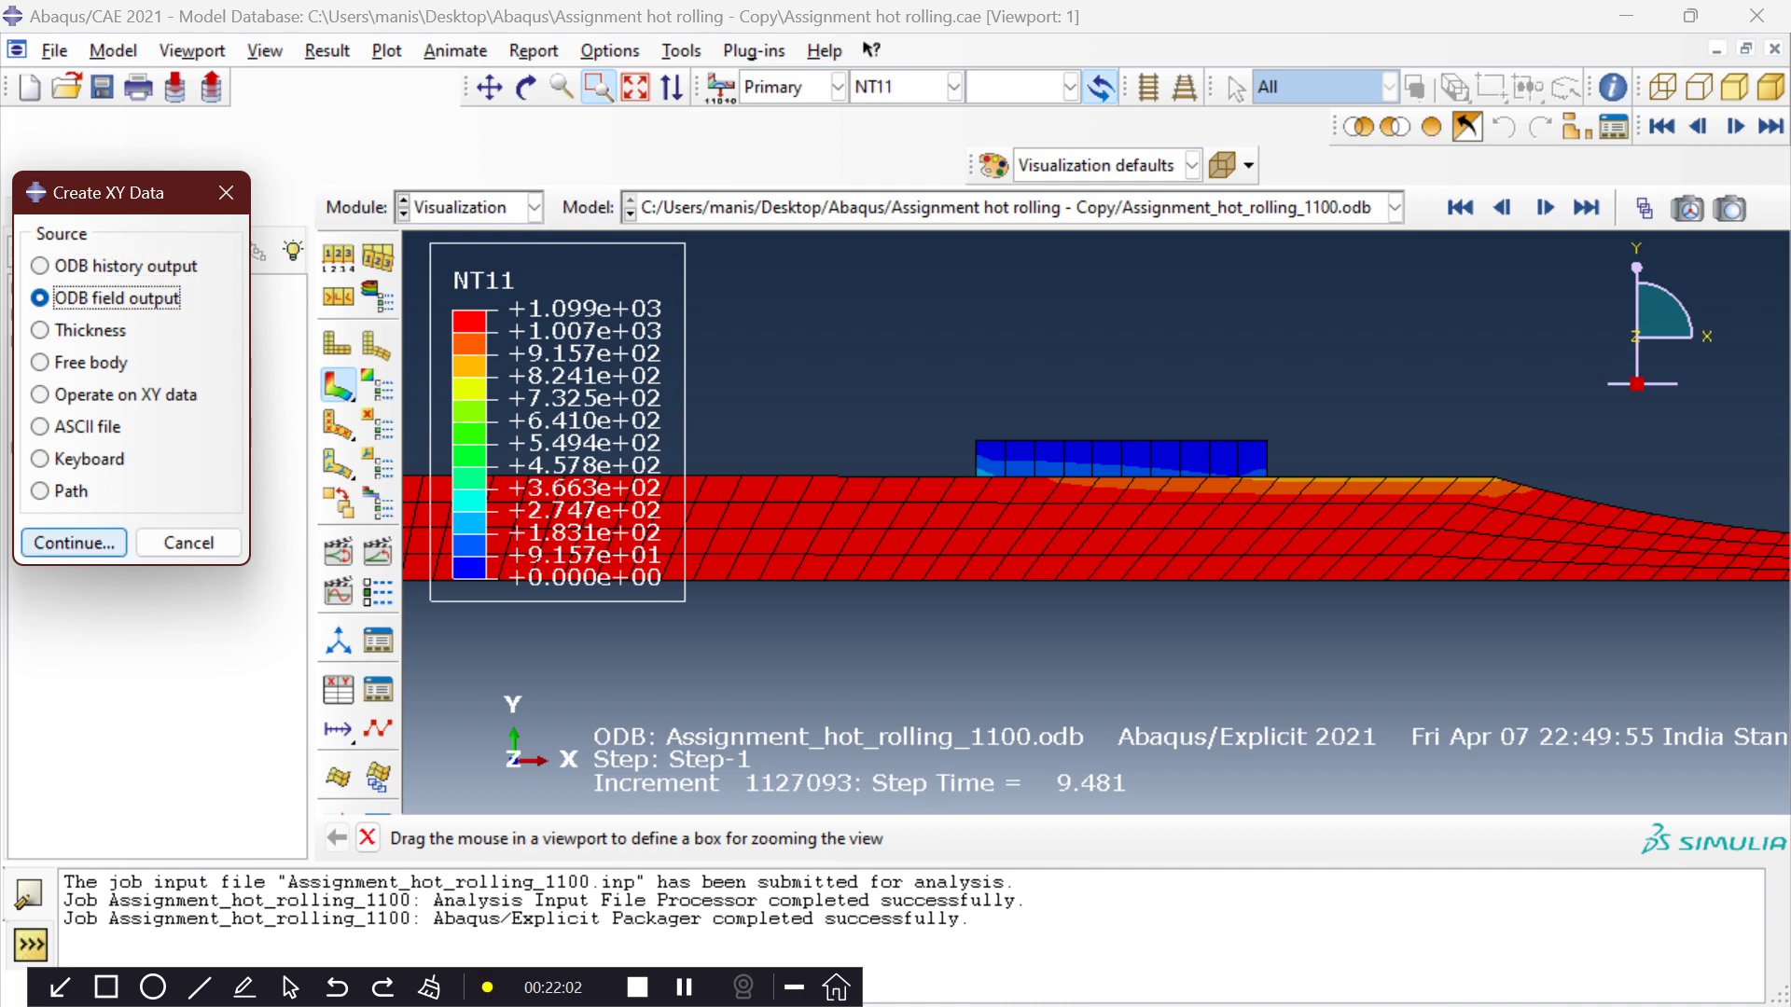
click(74, 543)
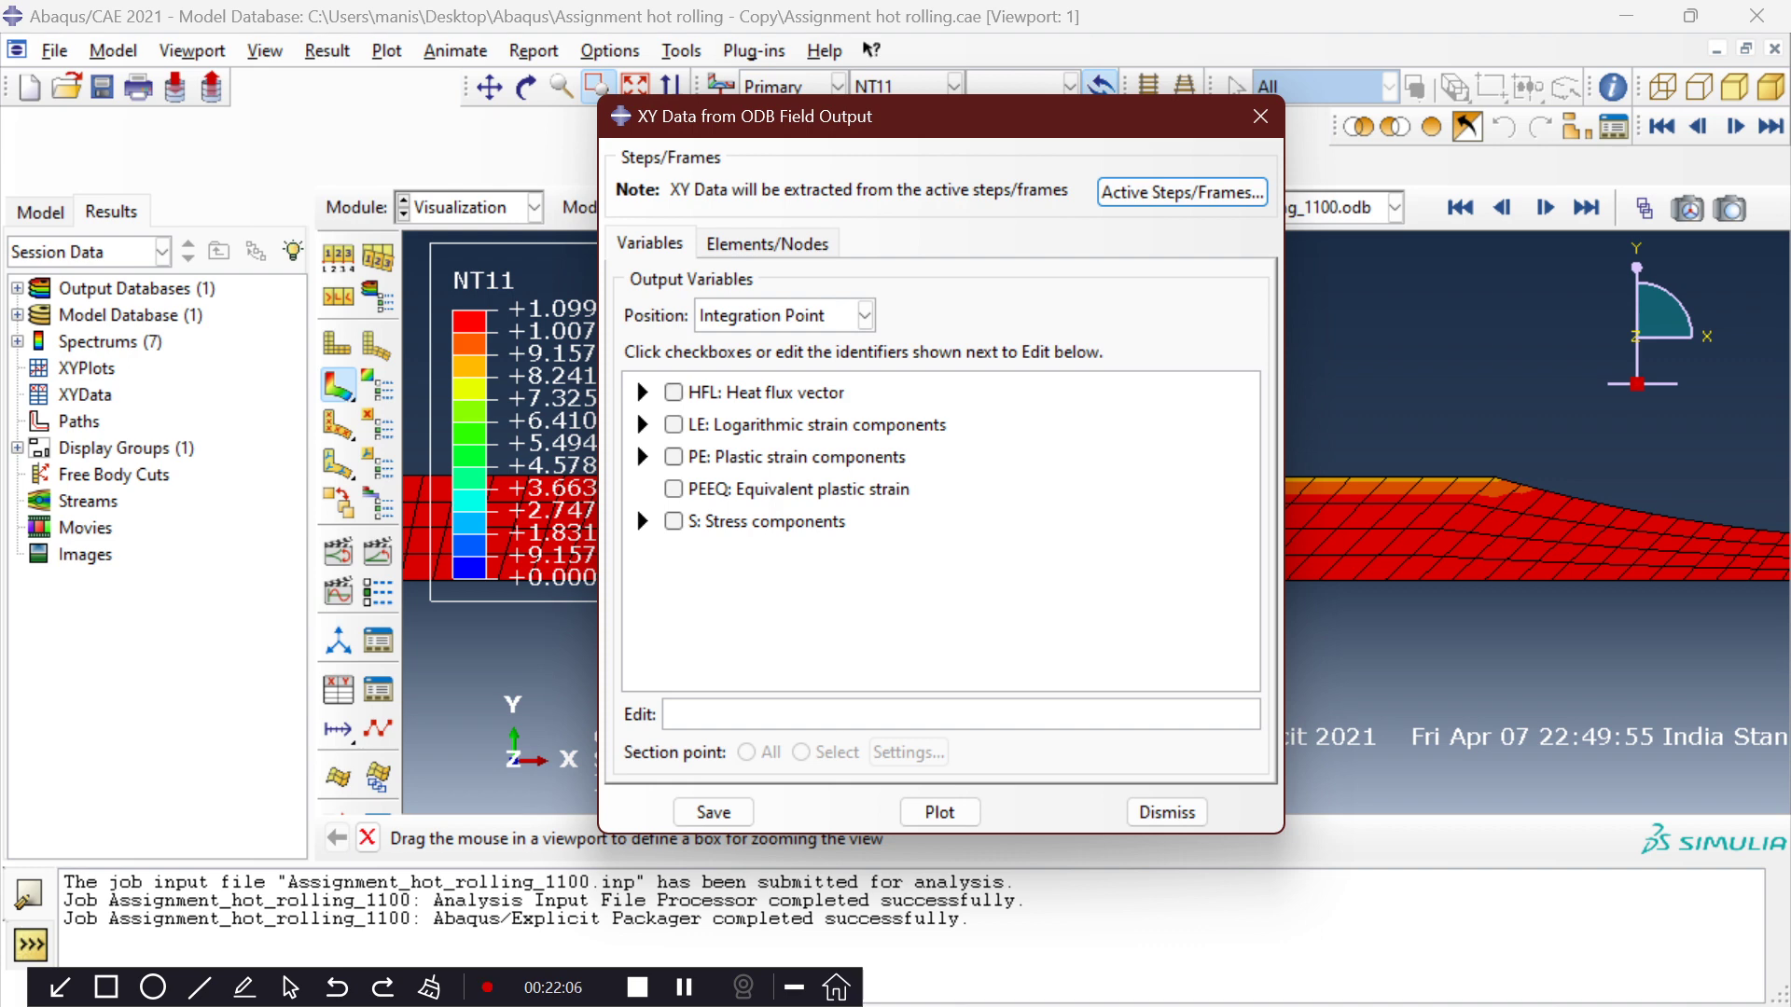
click(865, 315)
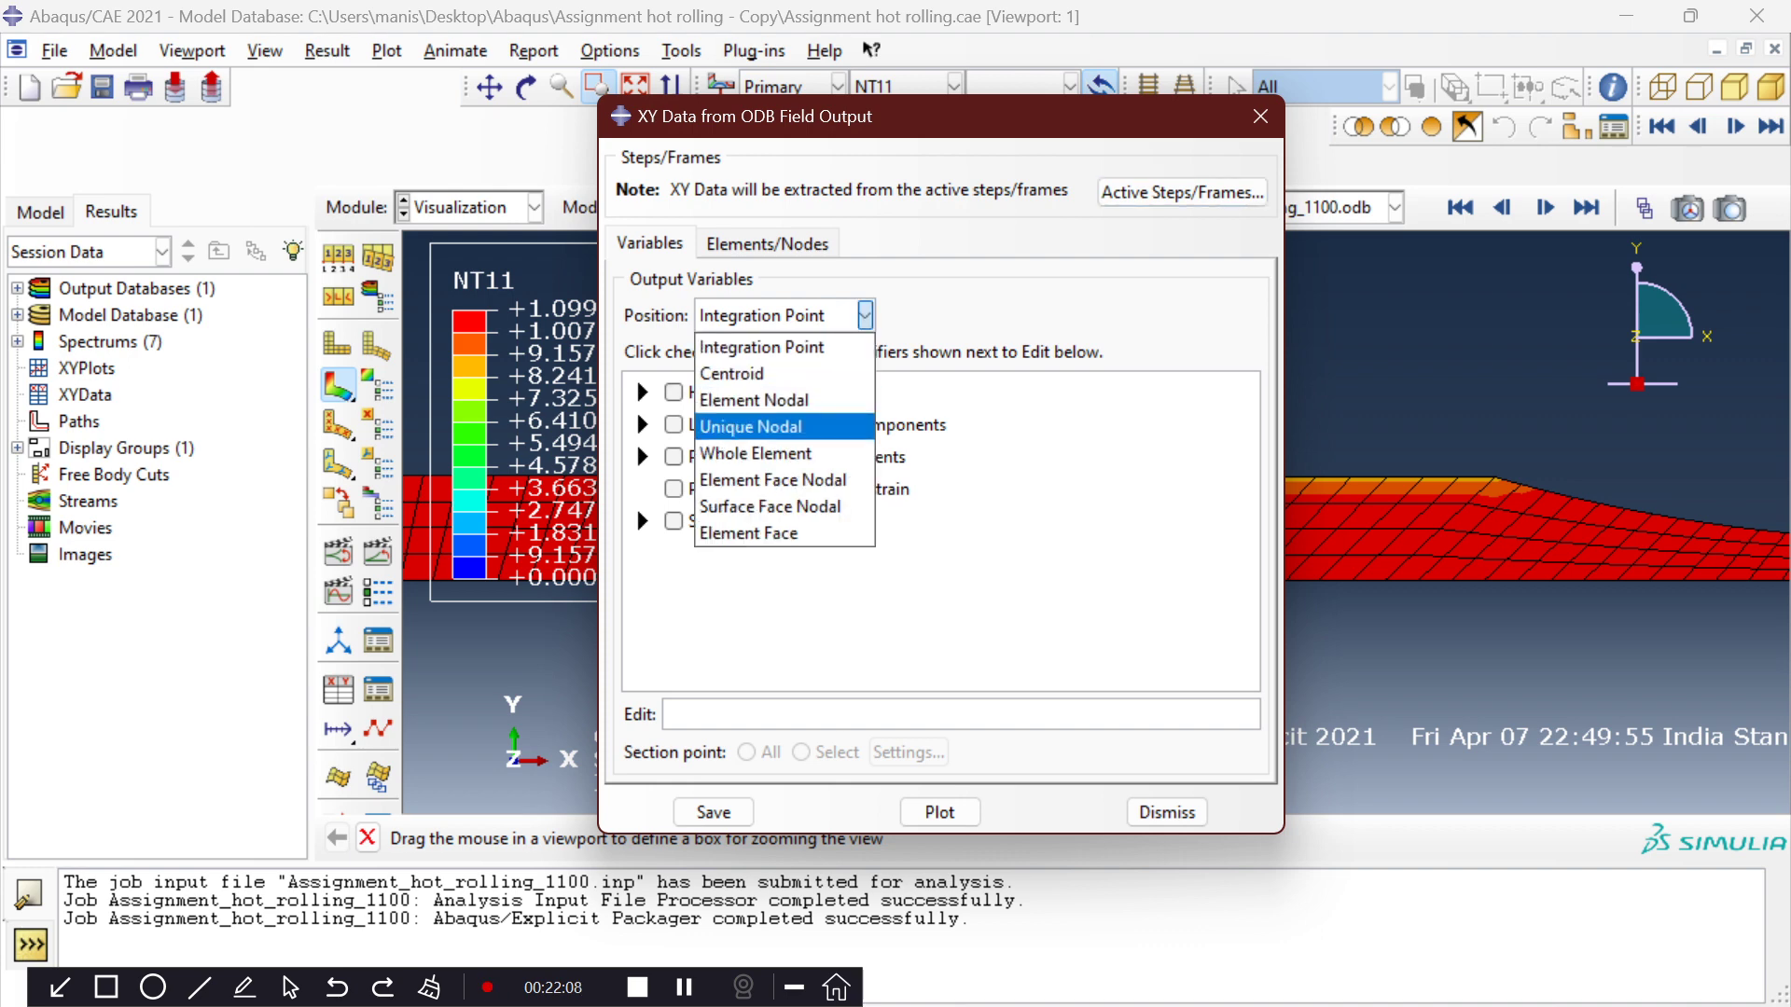
click(751, 427)
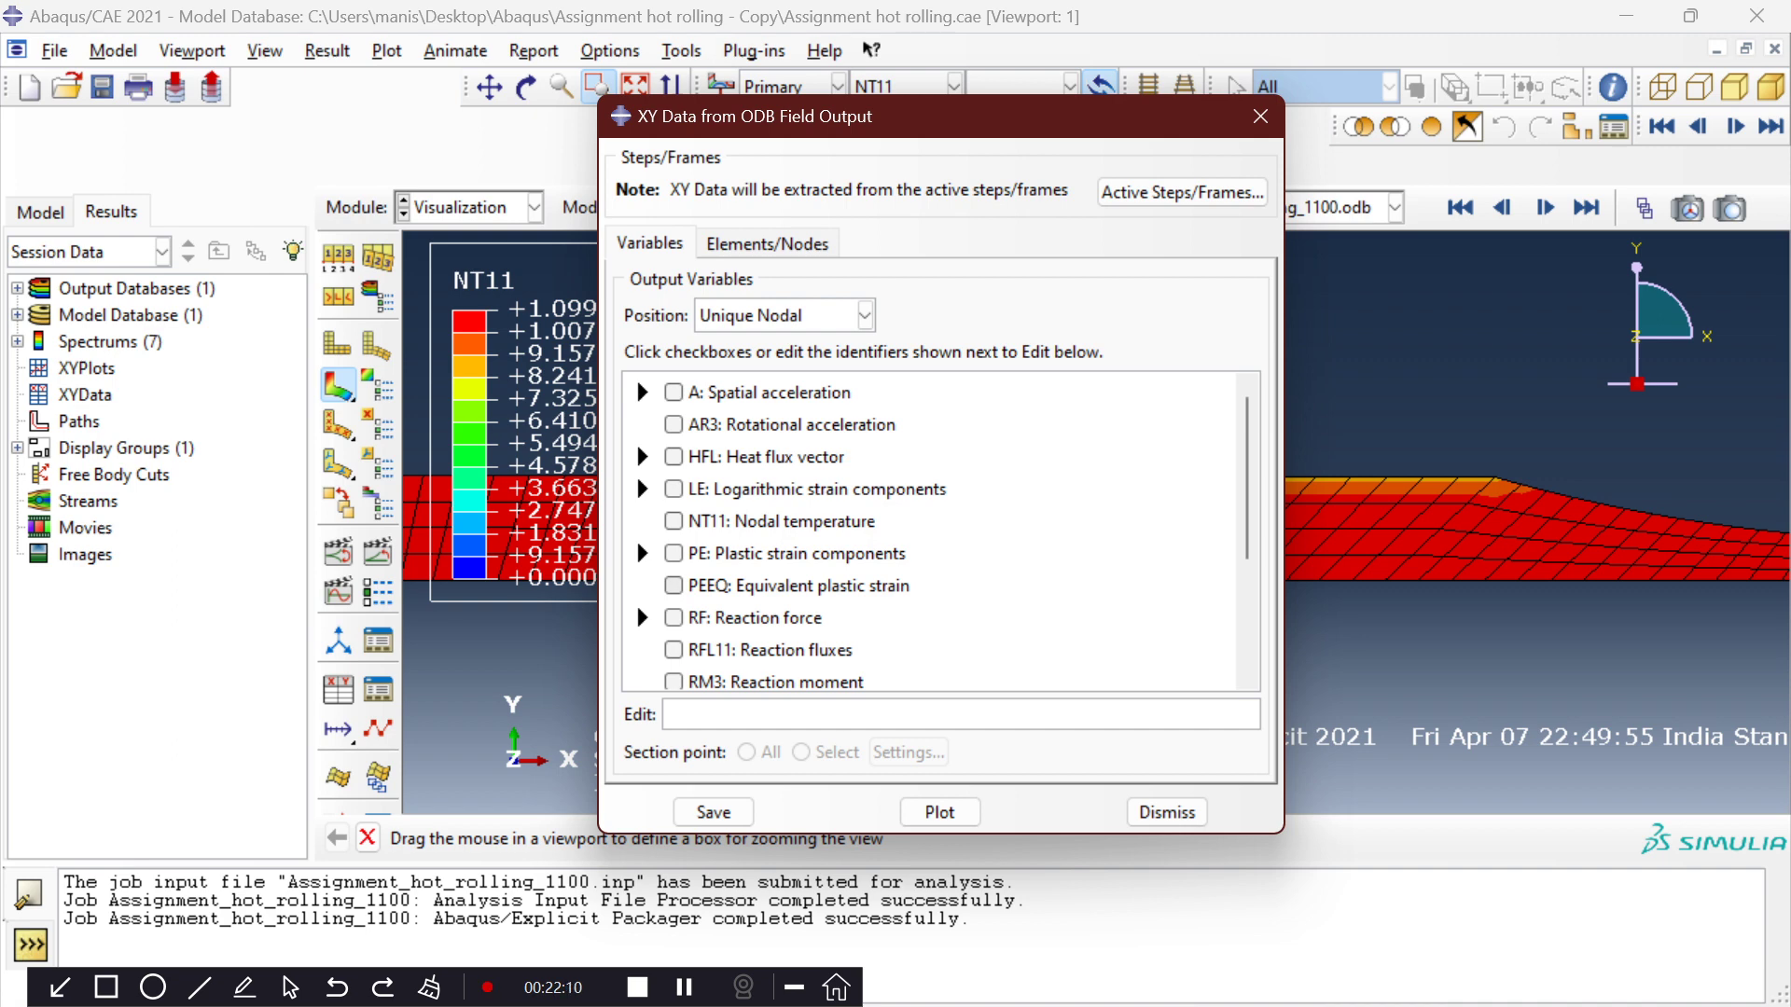
Select the reaction force component RF2 as the output variable and replace it with the reaction moment RM3.
scroll(932, 531, down, 2)
click(673, 461)
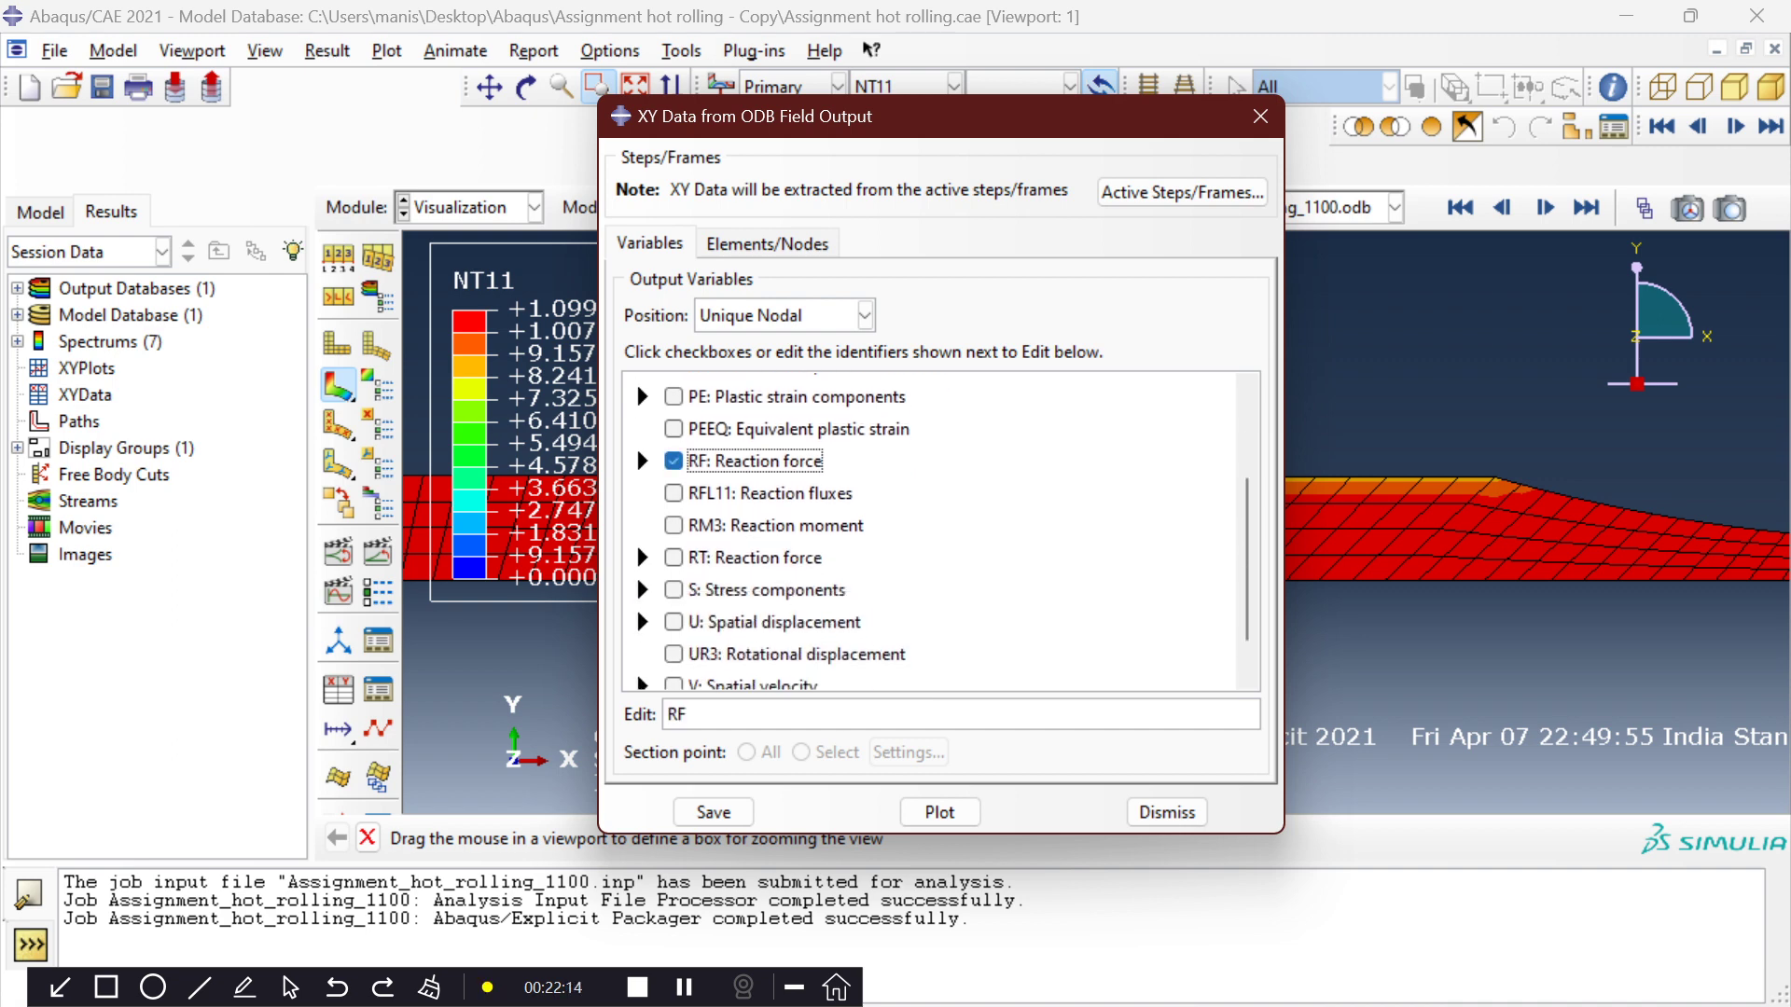
click(673, 461)
click(642, 461)
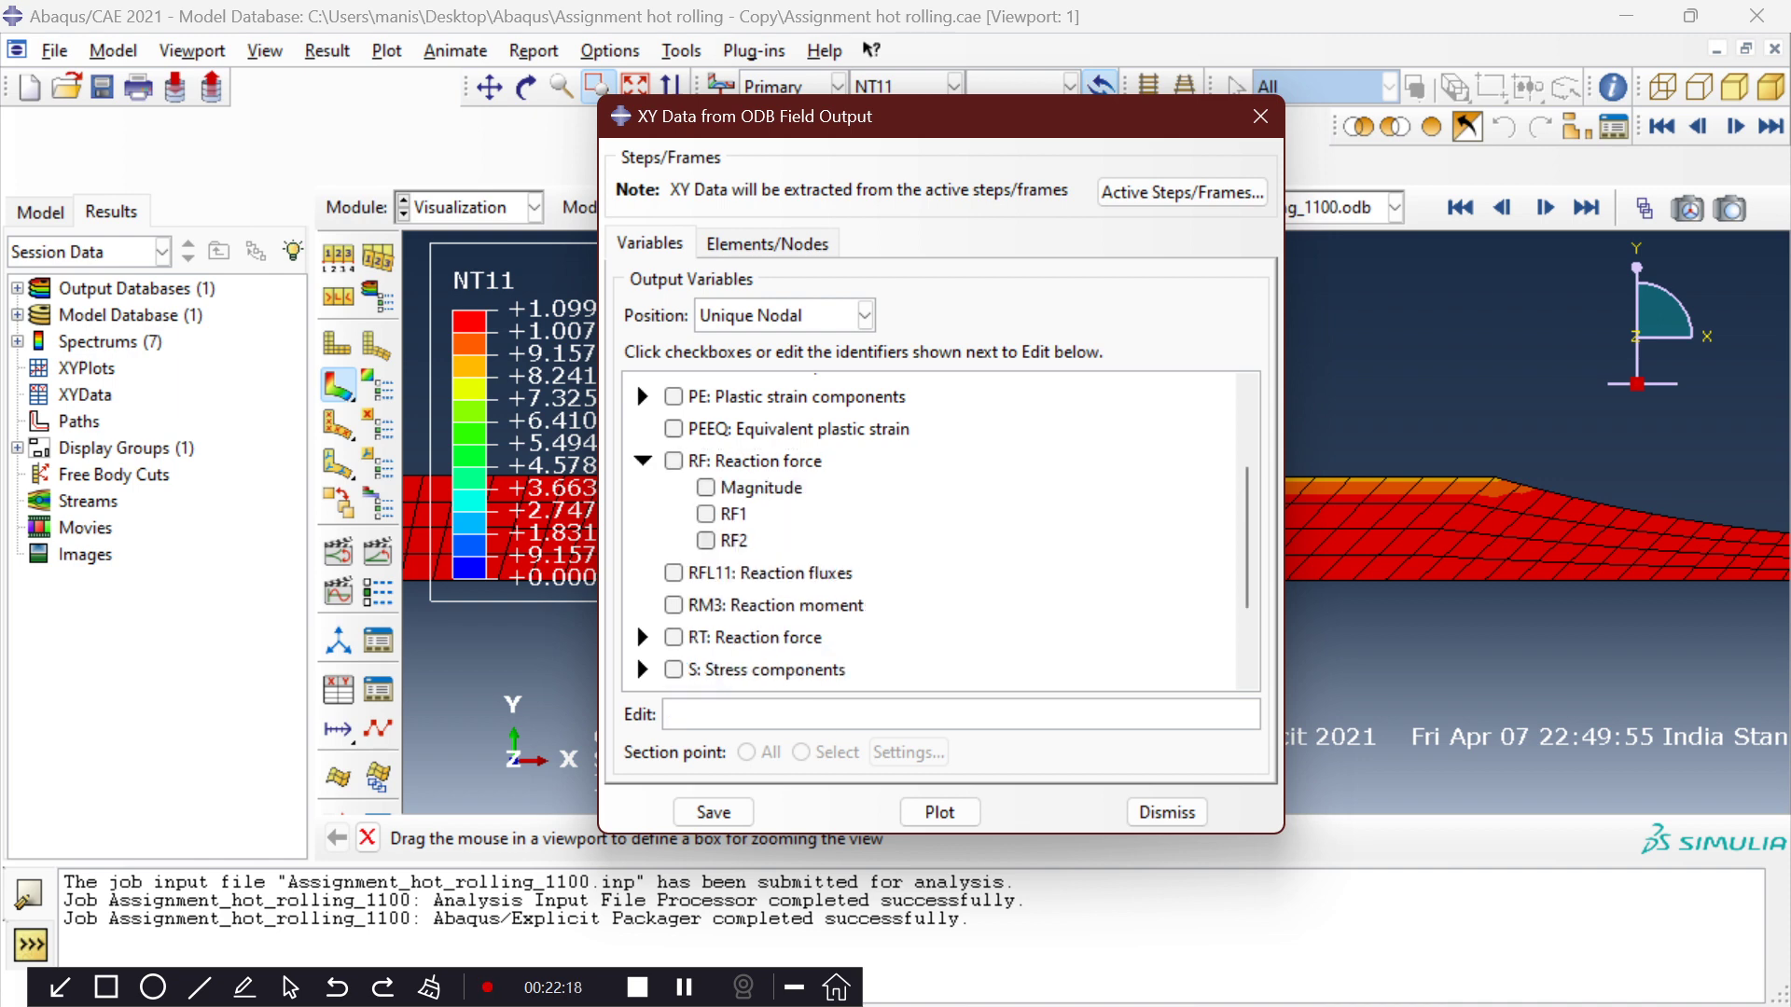
click(706, 541)
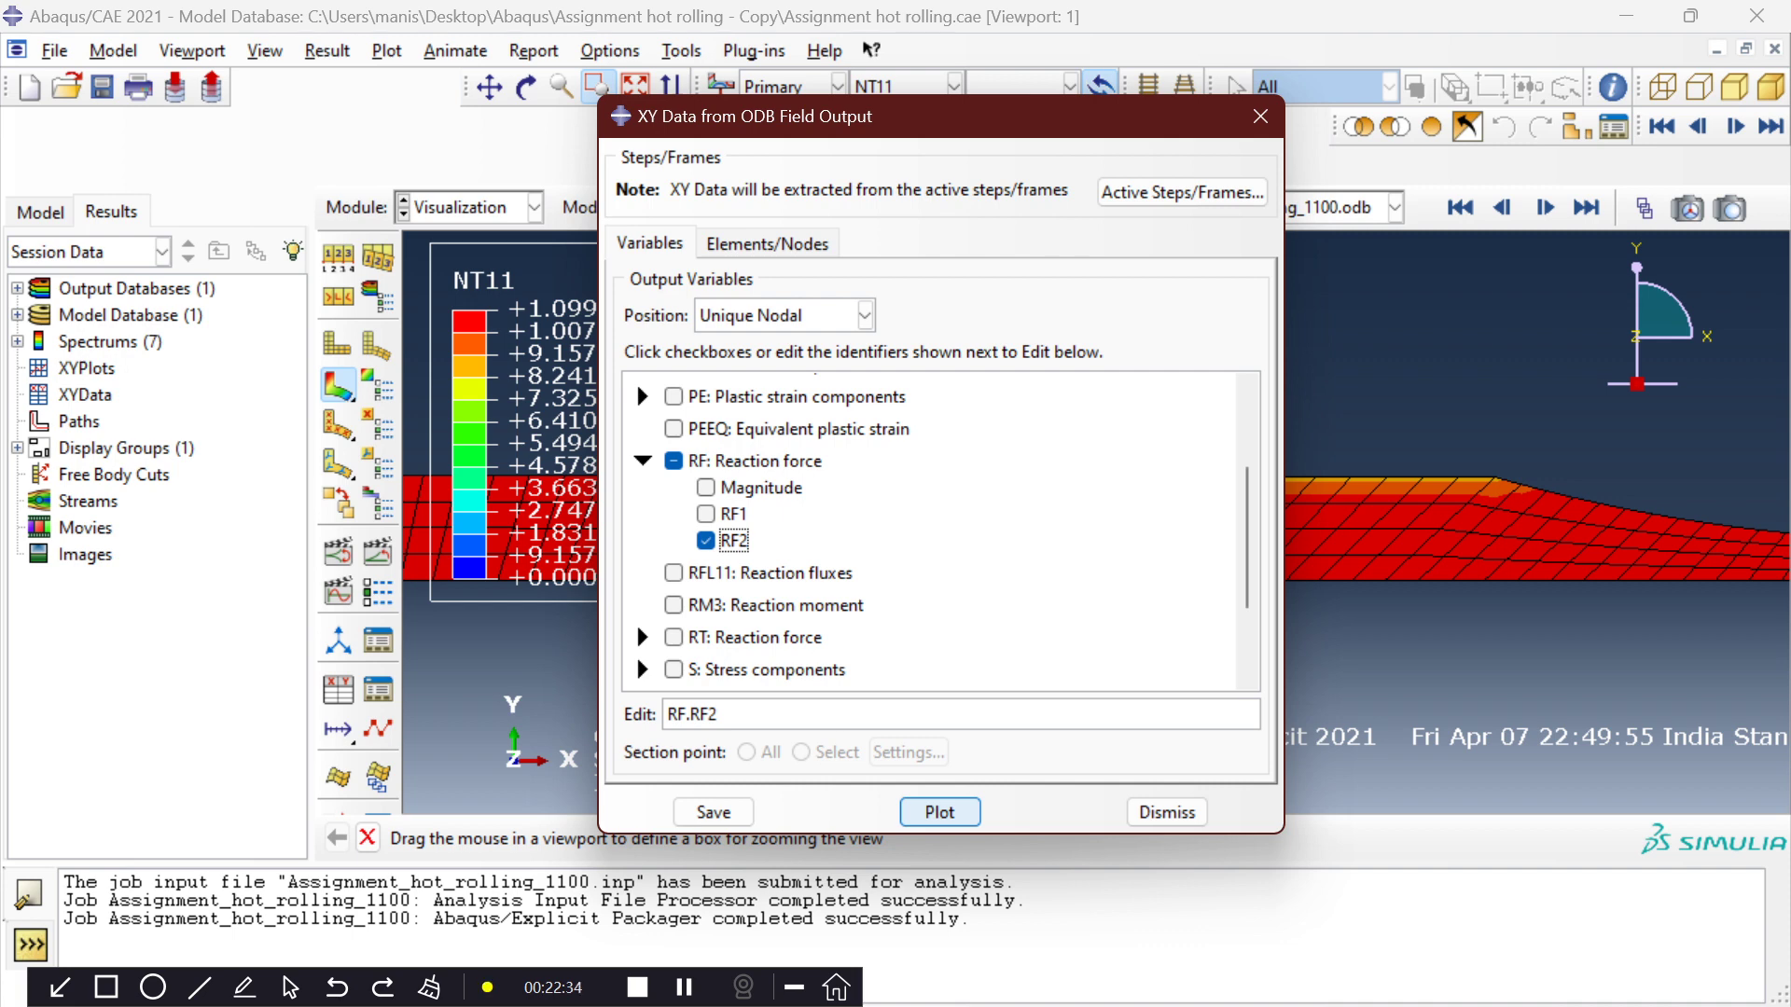
click(706, 541)
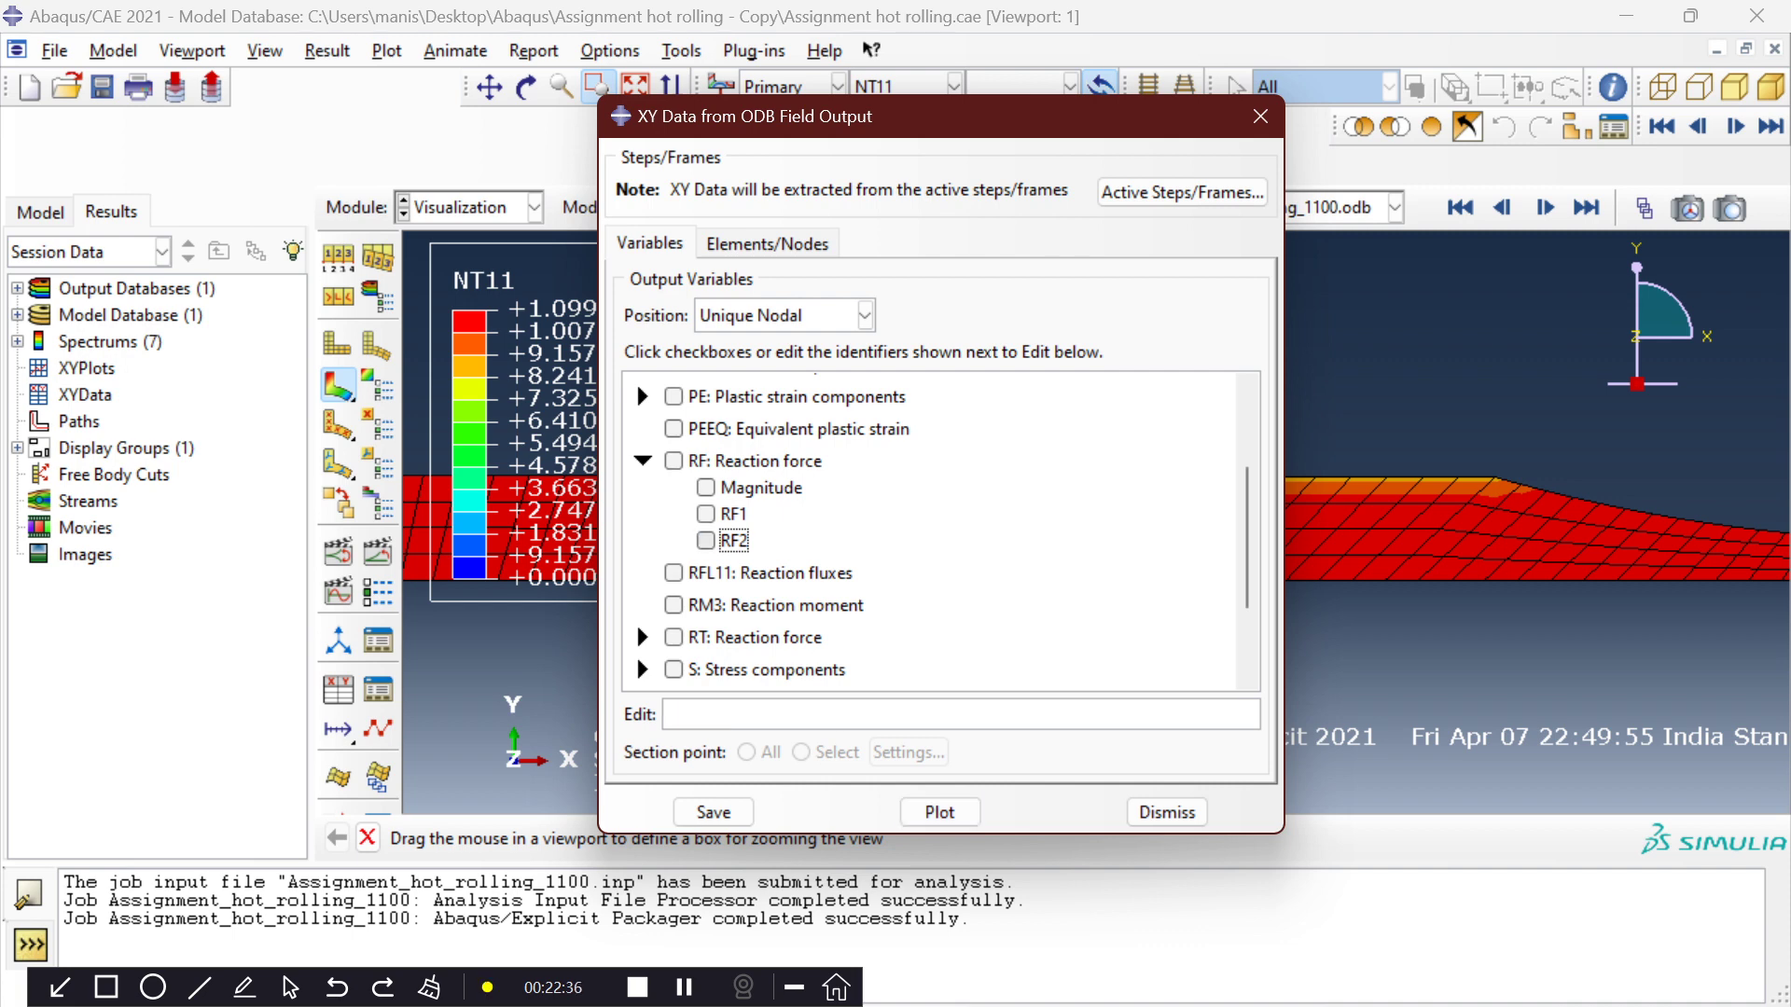
click(673, 605)
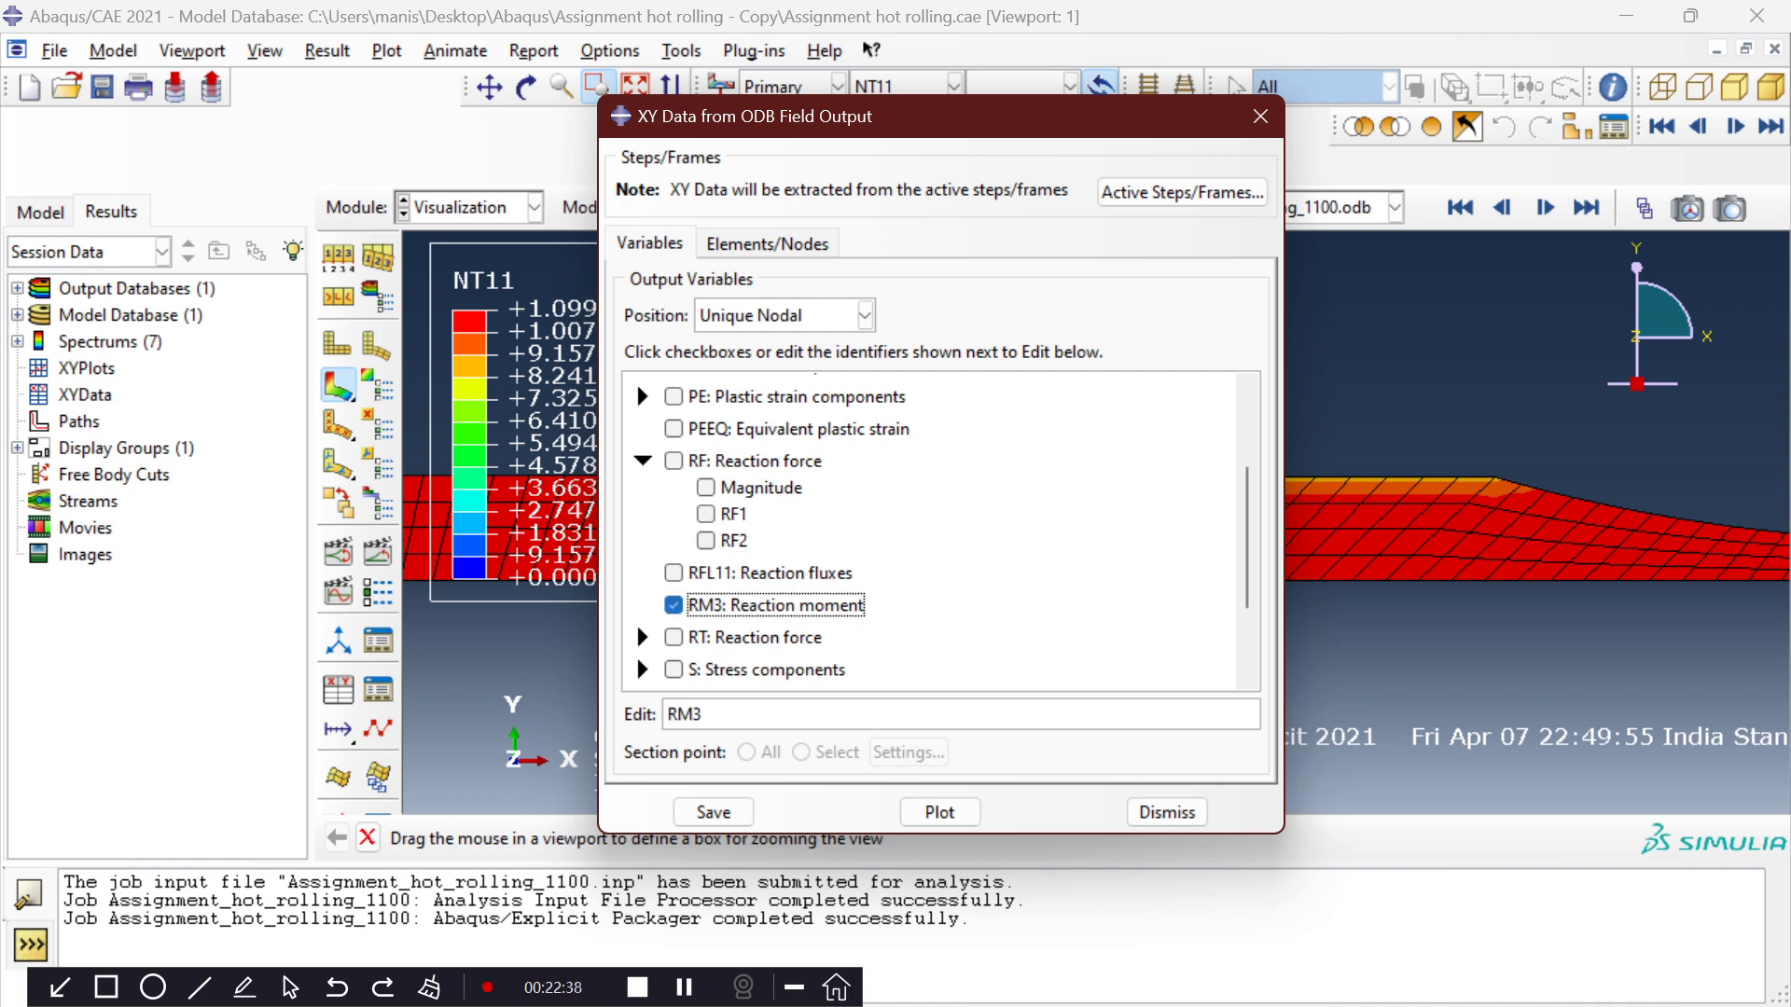
scroll(933, 532, down, 2)
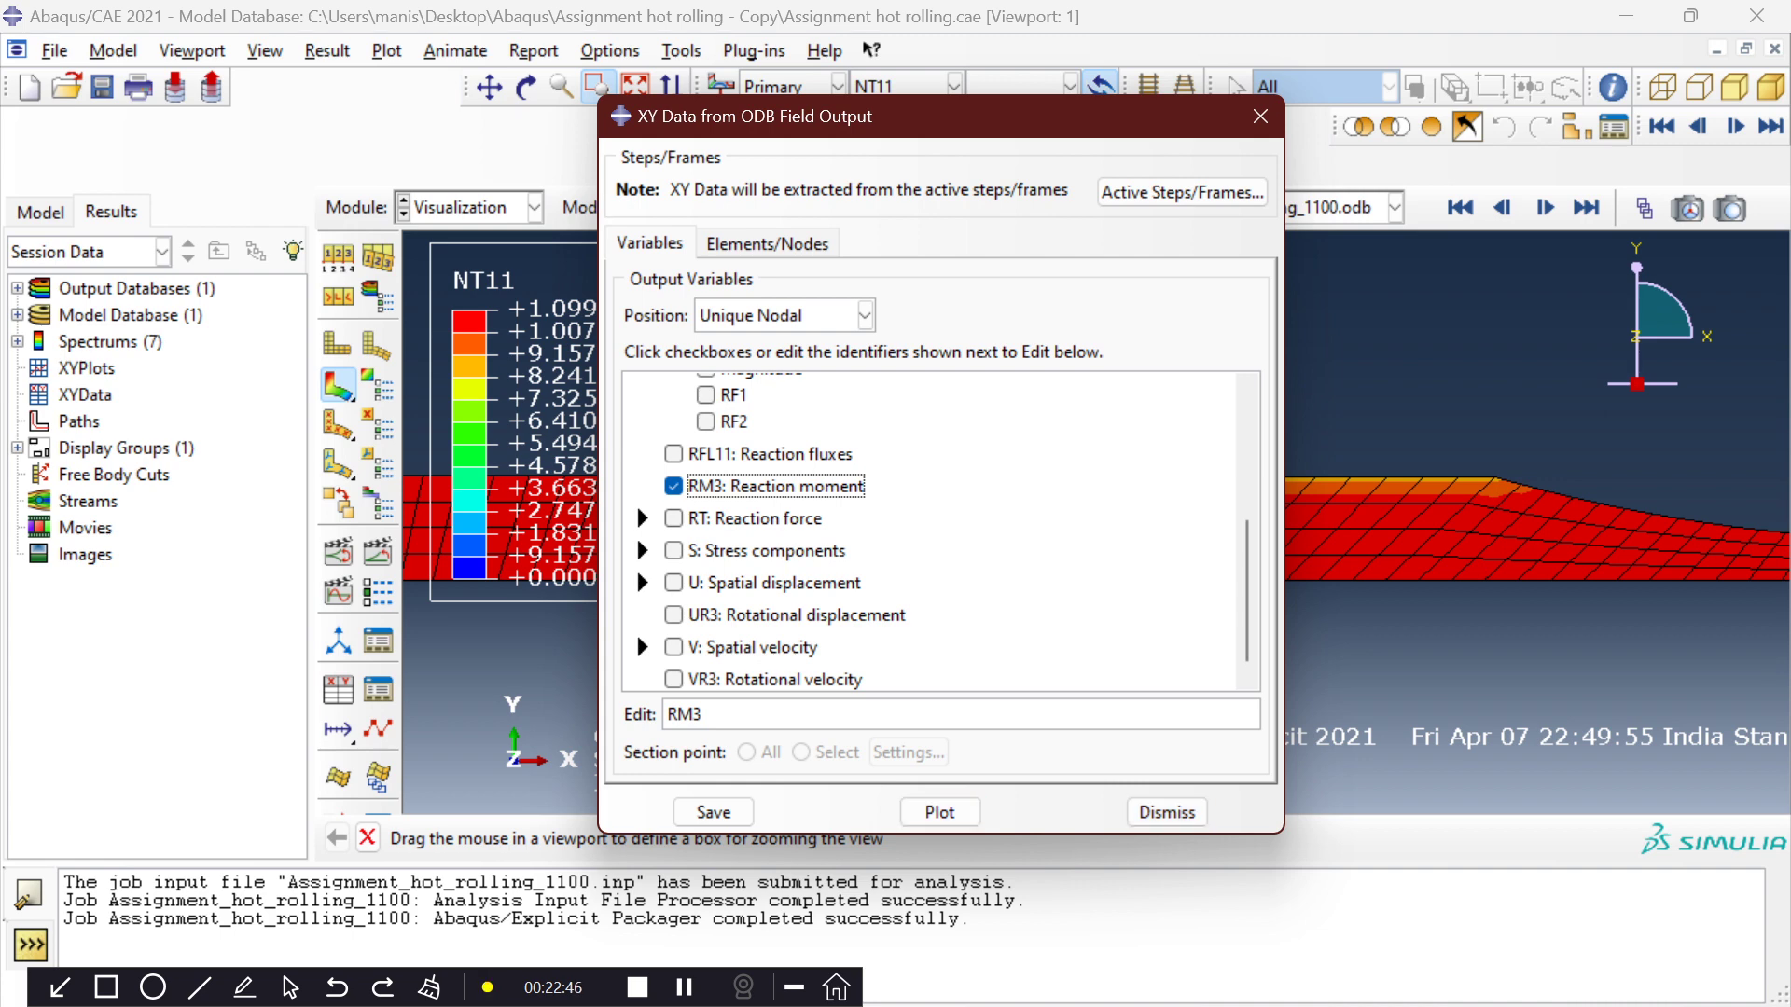
Start picking nodes from the viewport for the Unique Nodal XY data, and dismiss the extraction without saving or plotting.
click(865, 316)
click(767, 426)
click(767, 243)
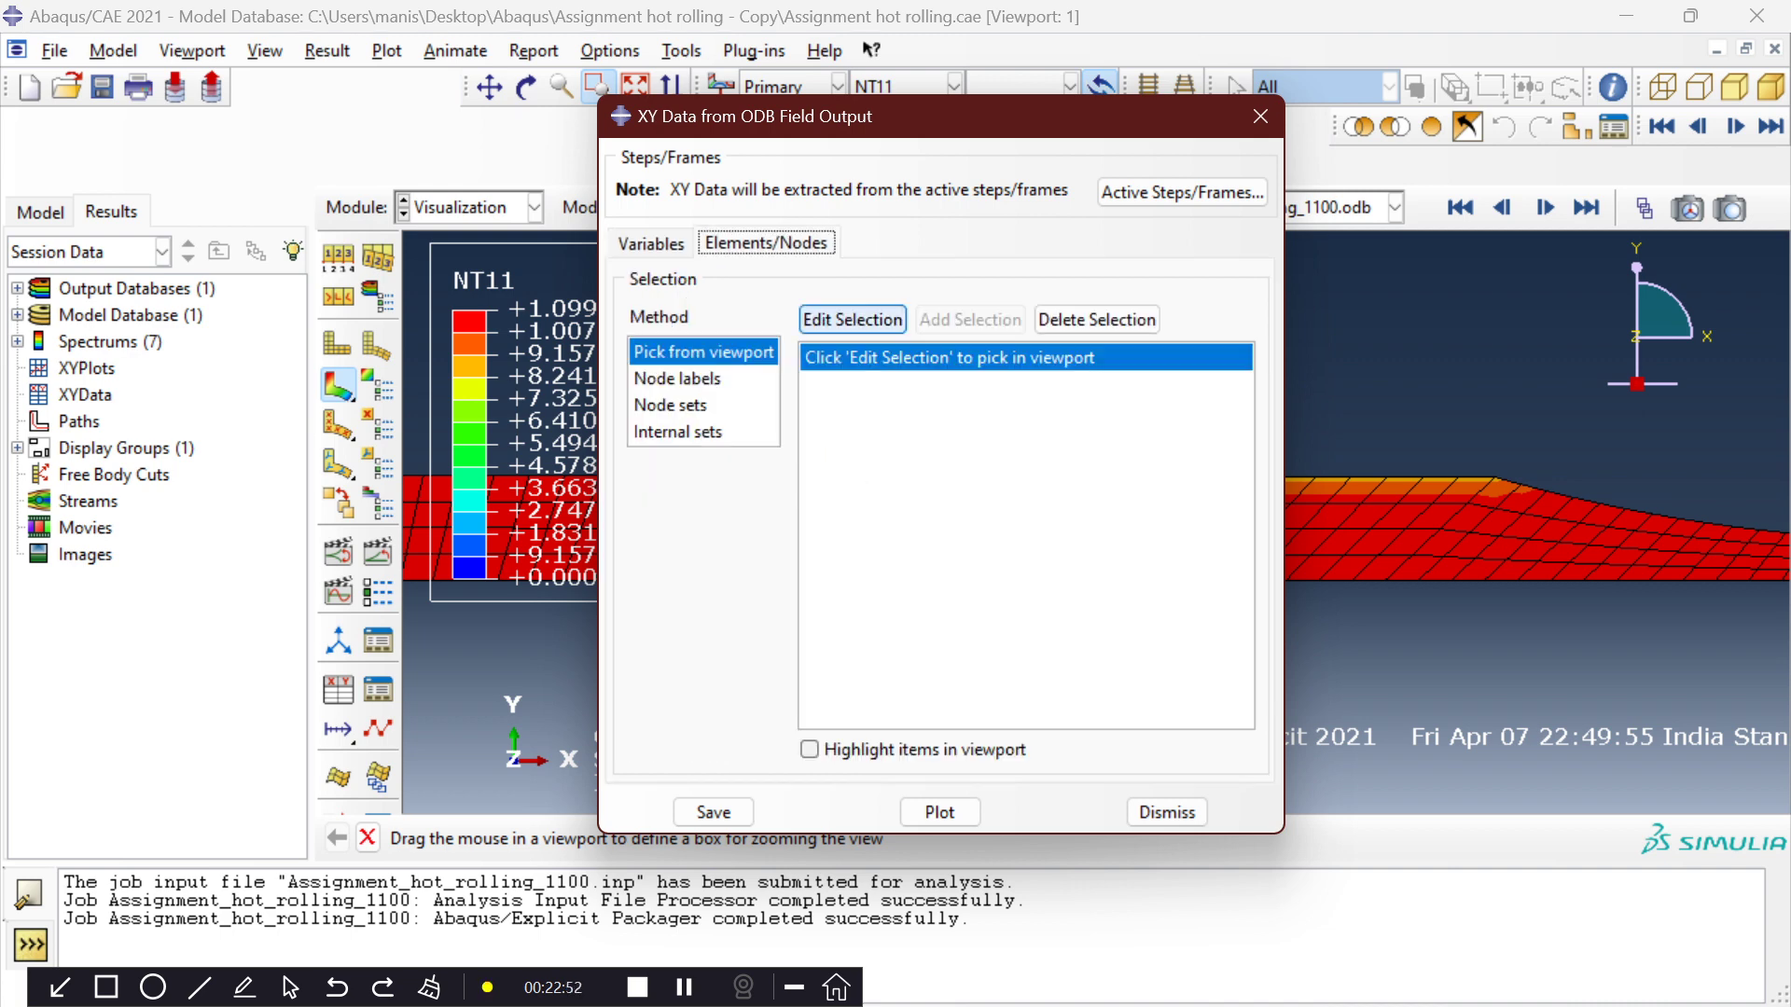
double_click(851, 320)
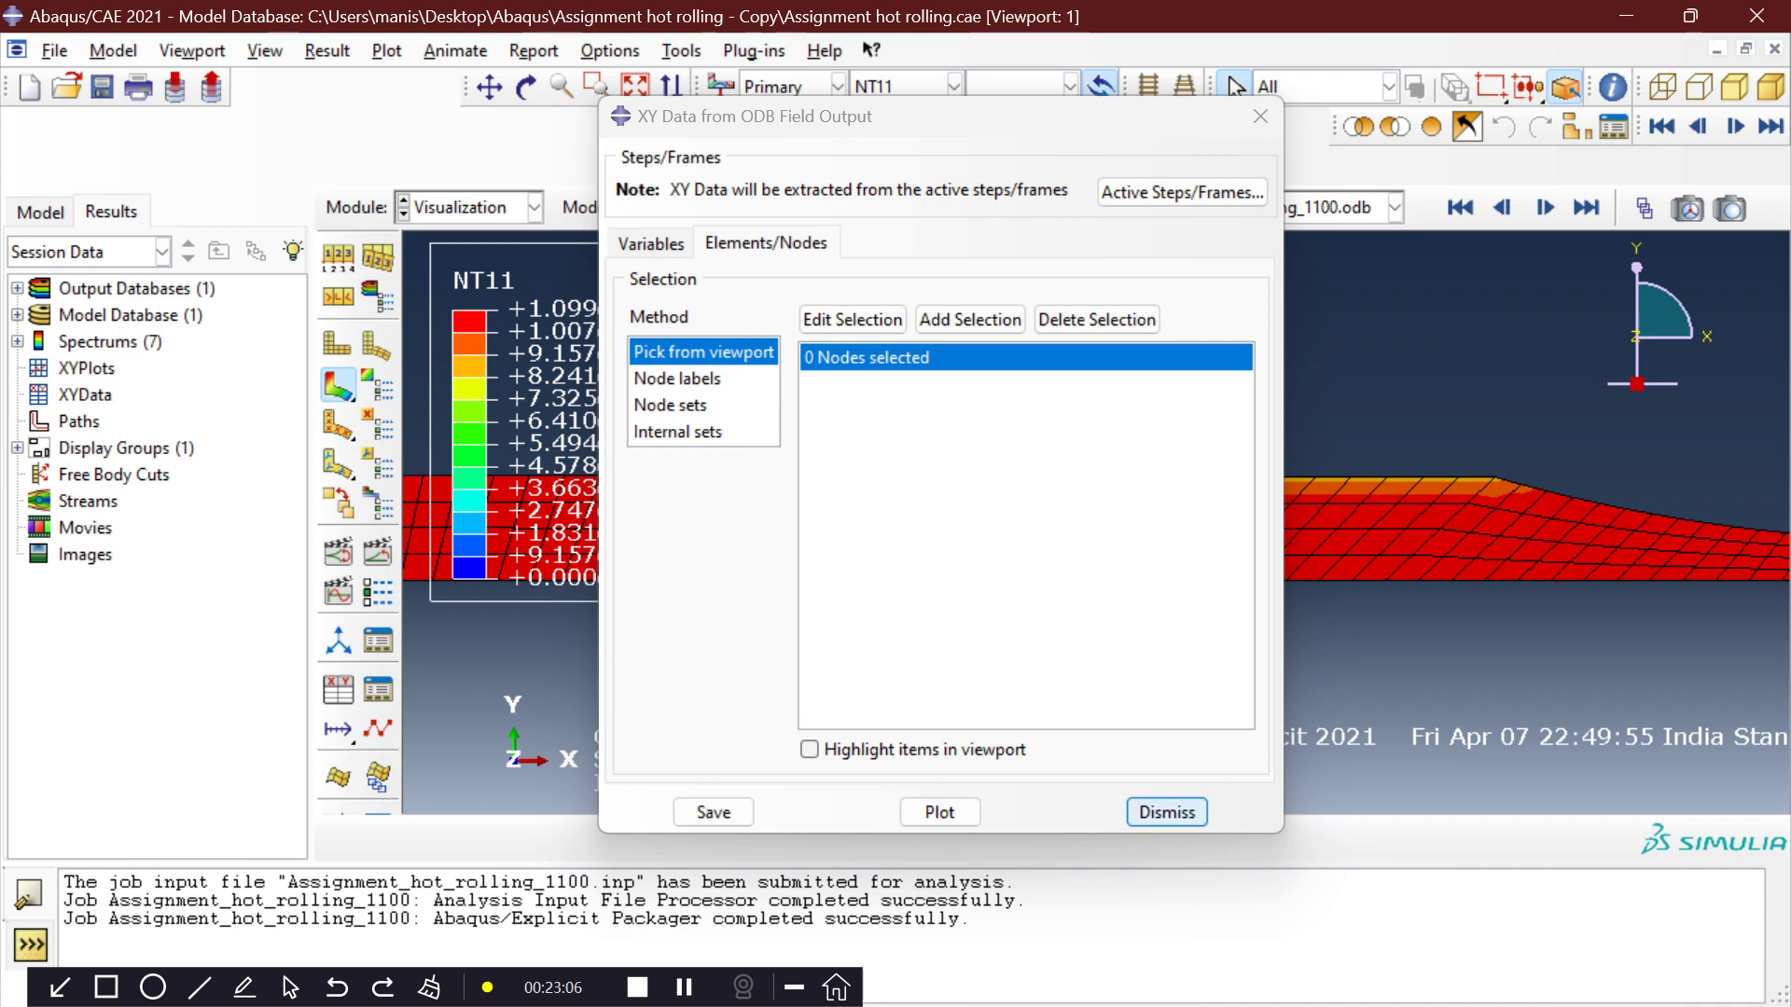
click(1166, 811)
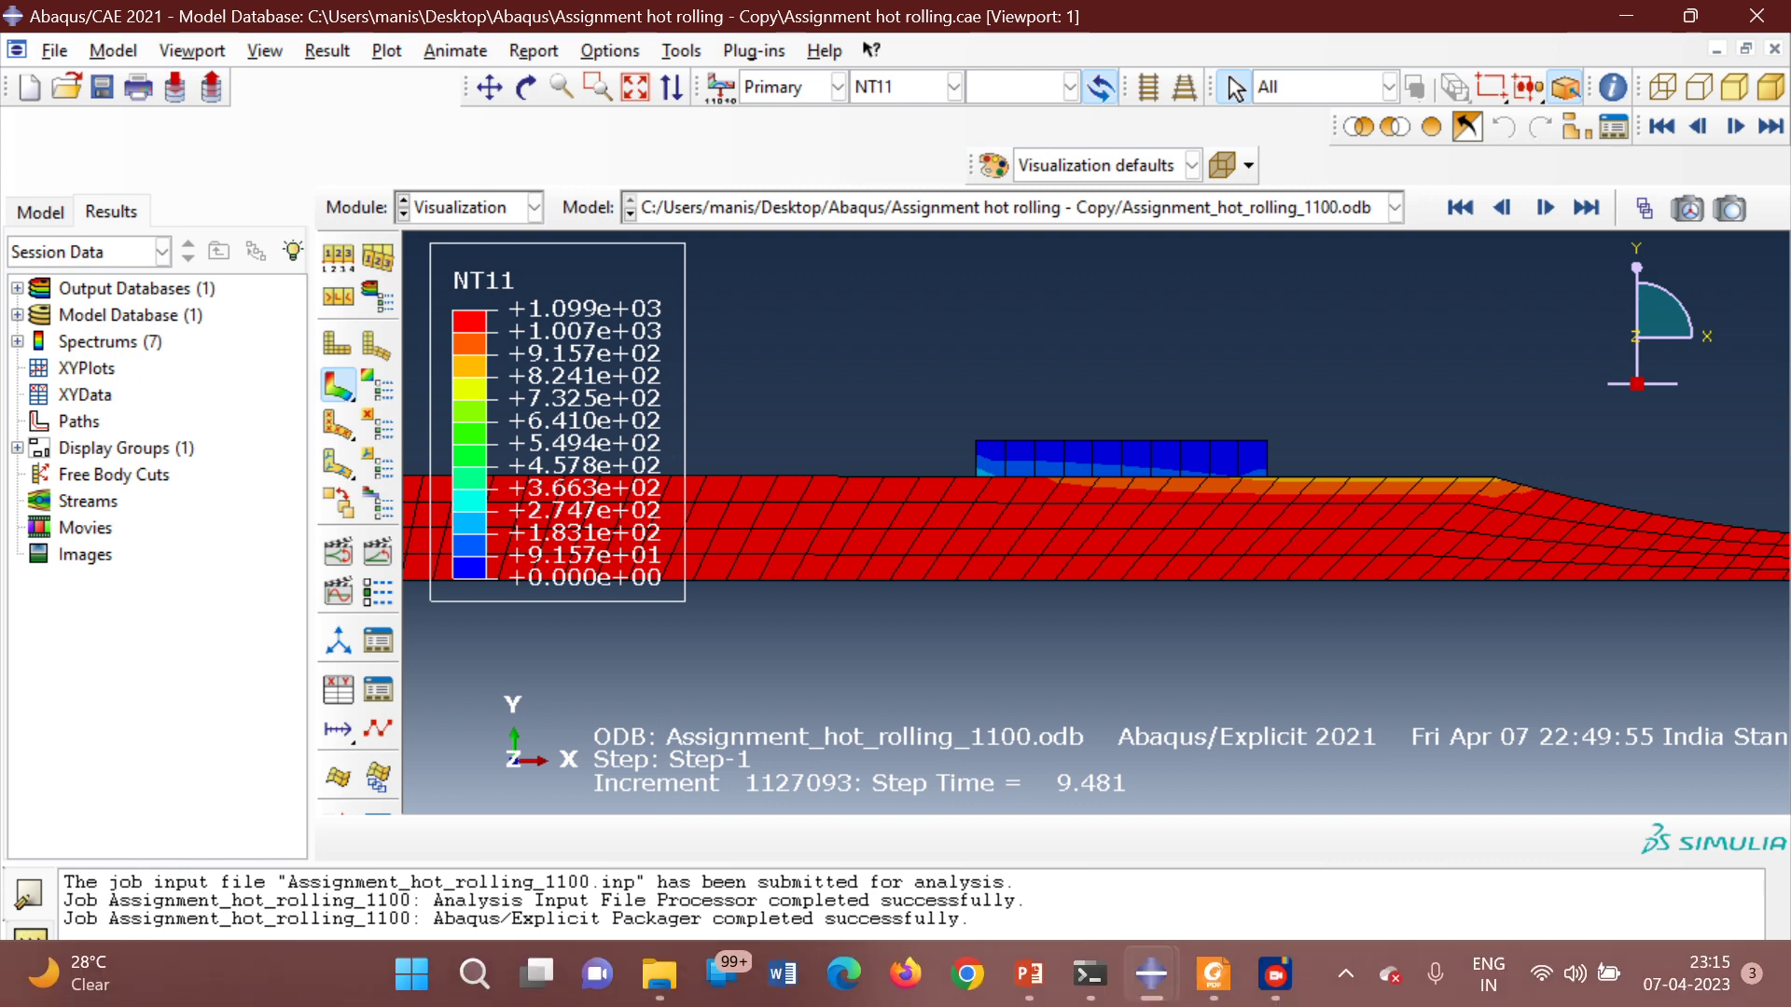
mouse_move(1029, 973)
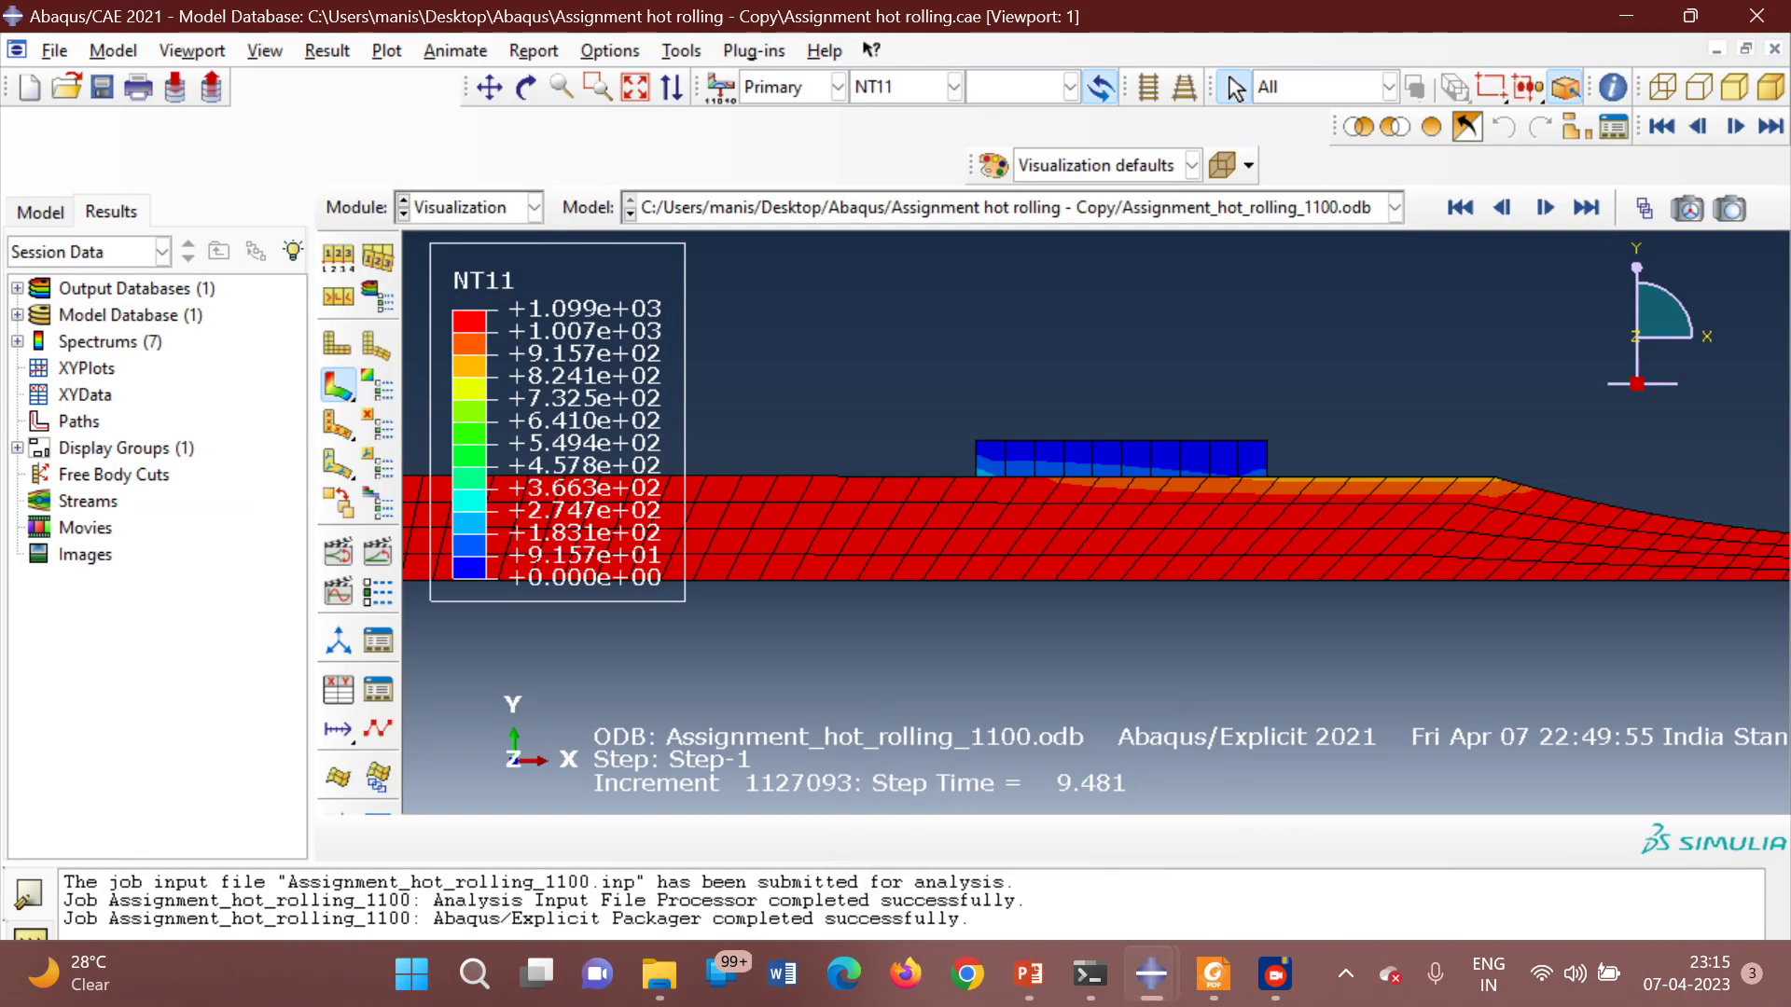